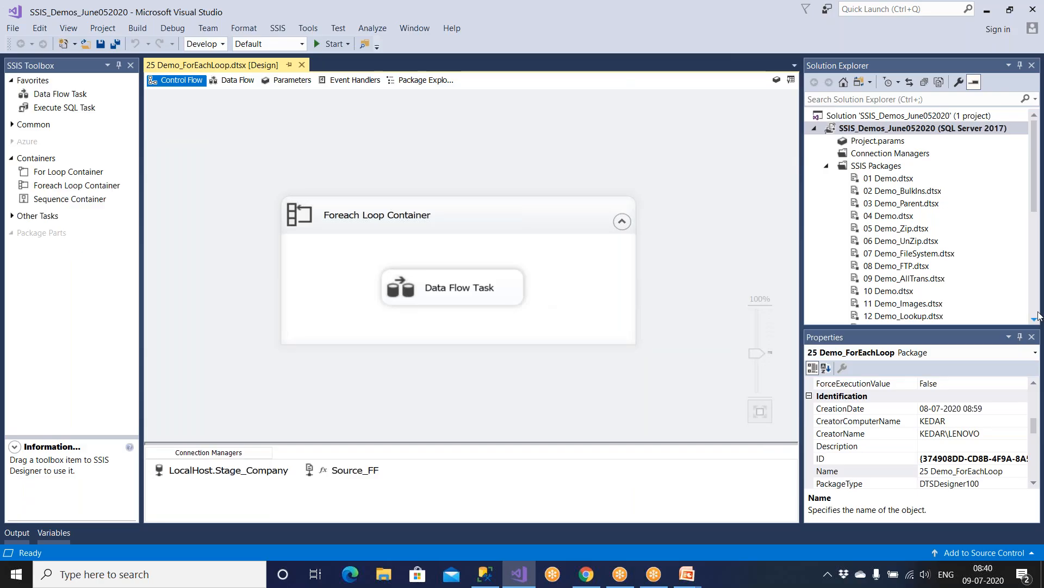
Step: Open the logging configuration of package 25 Demo_ForEachLoop and enable logging for the whole package
{"action": "left_click", "coordinate": [1034, 311]}
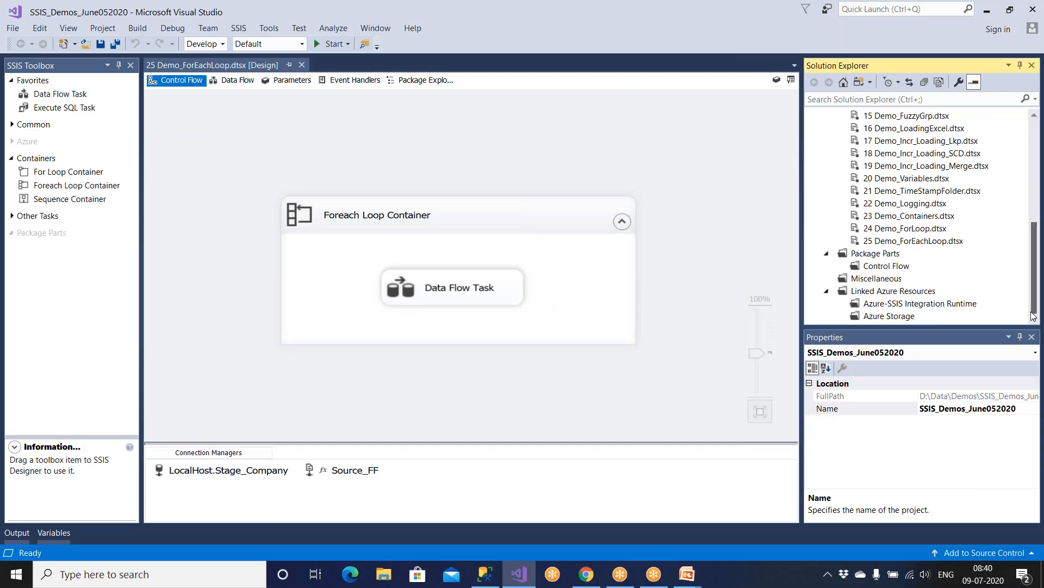
{"action": "left_click", "coordinate": [934, 243]}
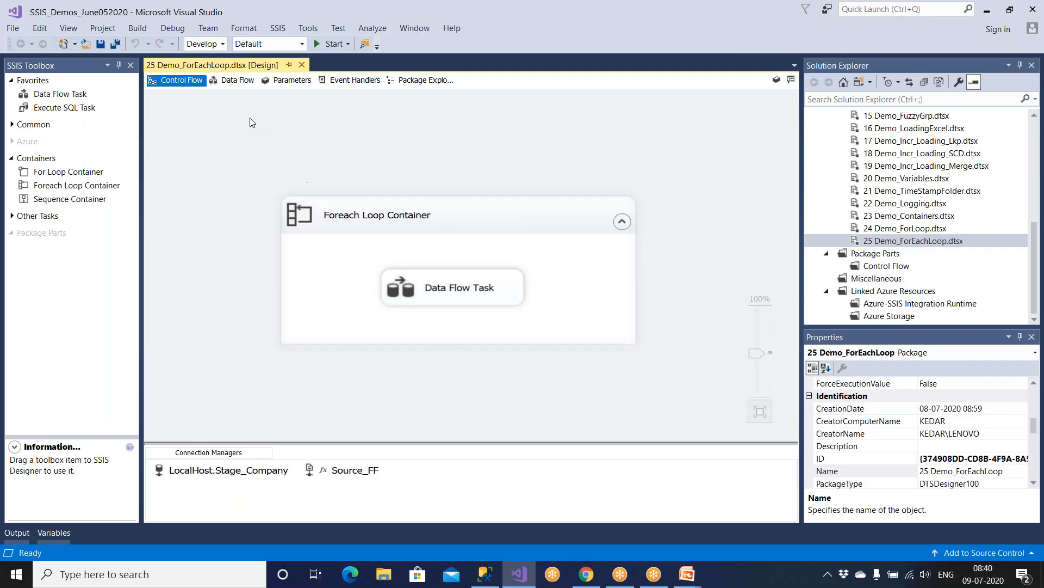
{"action": "left_click", "coordinate": [281, 31]}
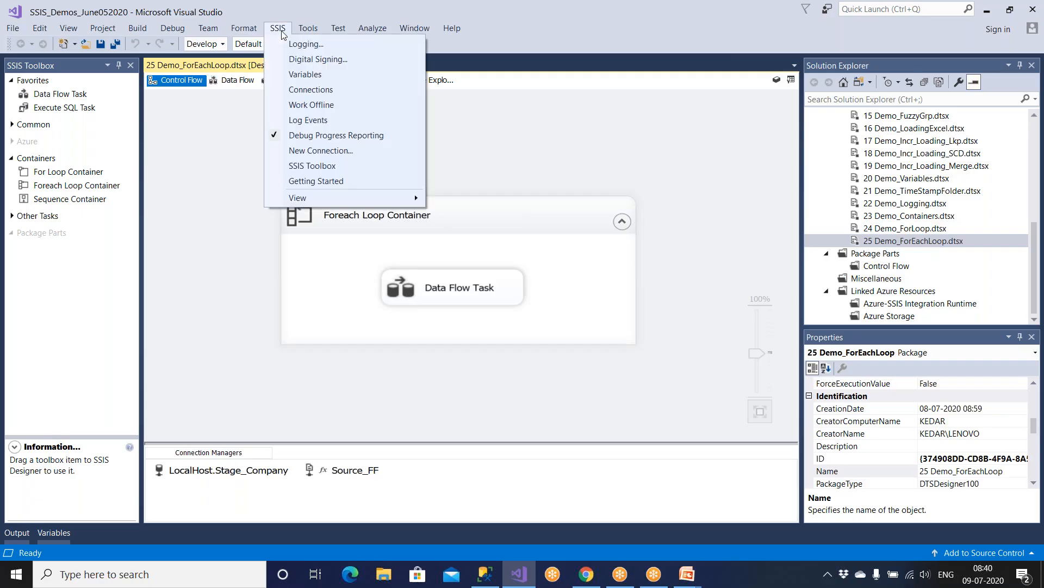
{"action": "left_click", "coordinate": [304, 44]}
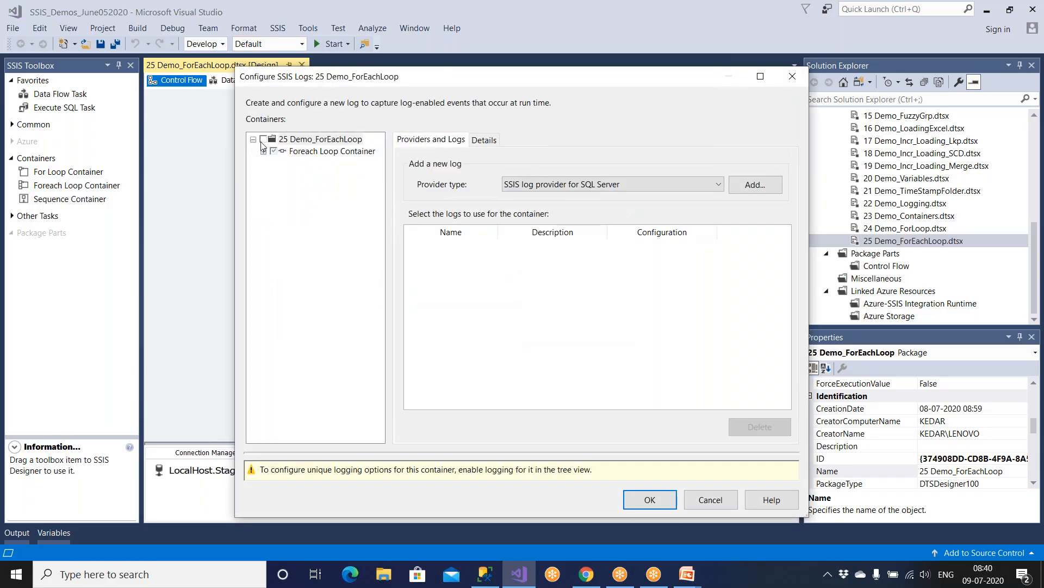
{"action": "left_click", "coordinate": [264, 140]}
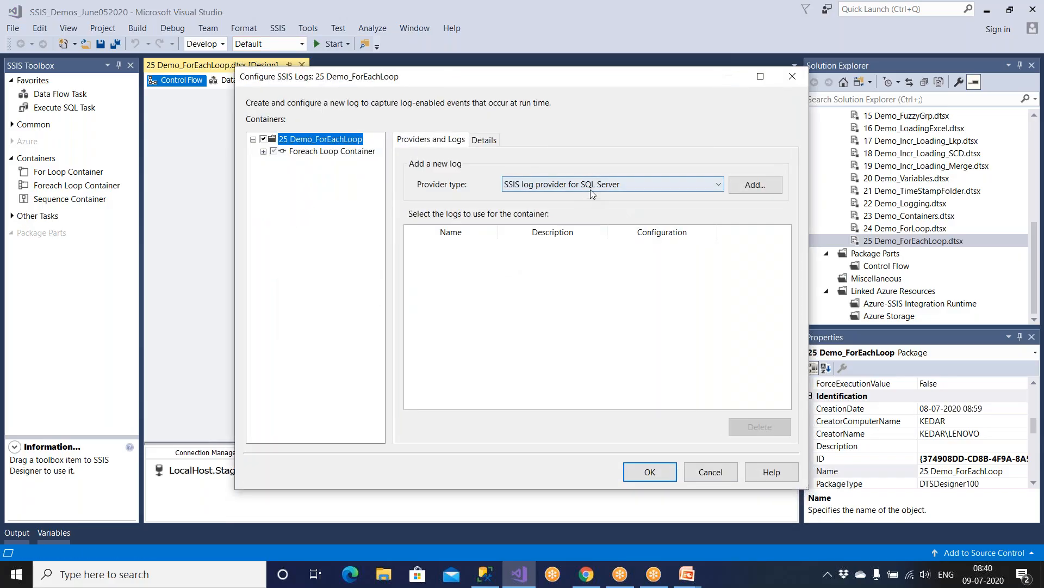
Step: Add and enable the SSIS log providers for SQL Server and Windows Event Log on the 25 Demo_ForEachLoop package
{"action": "left_click", "coordinate": [755, 184]}
{"action": "left_click", "coordinate": [618, 185]}
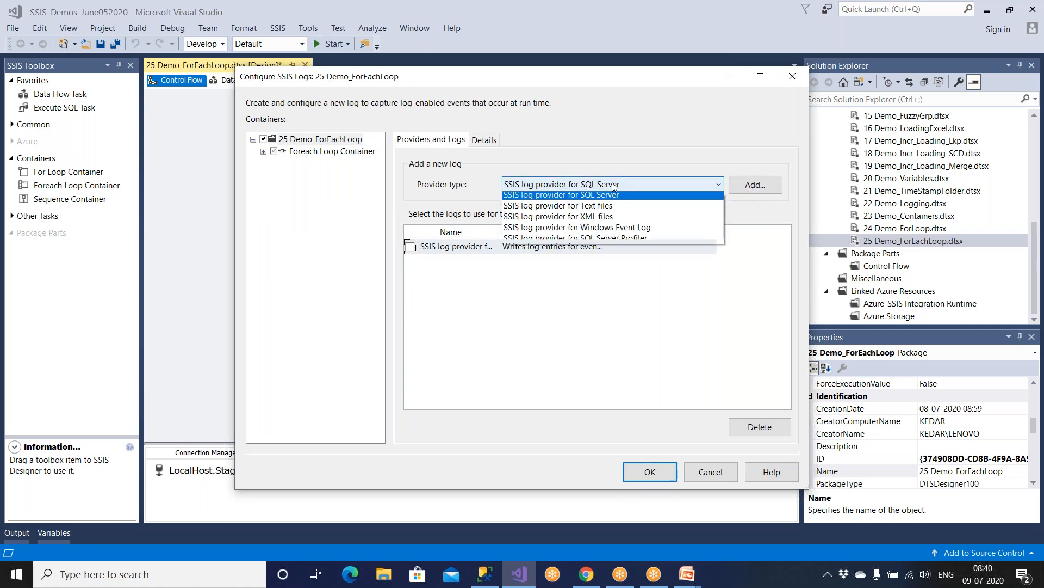
{"action": "left_click", "coordinate": [608, 231]}
{"action": "left_click", "coordinate": [754, 184]}
{"action": "left_click", "coordinate": [410, 247]}
{"action": "left_click", "coordinate": [410, 261]}
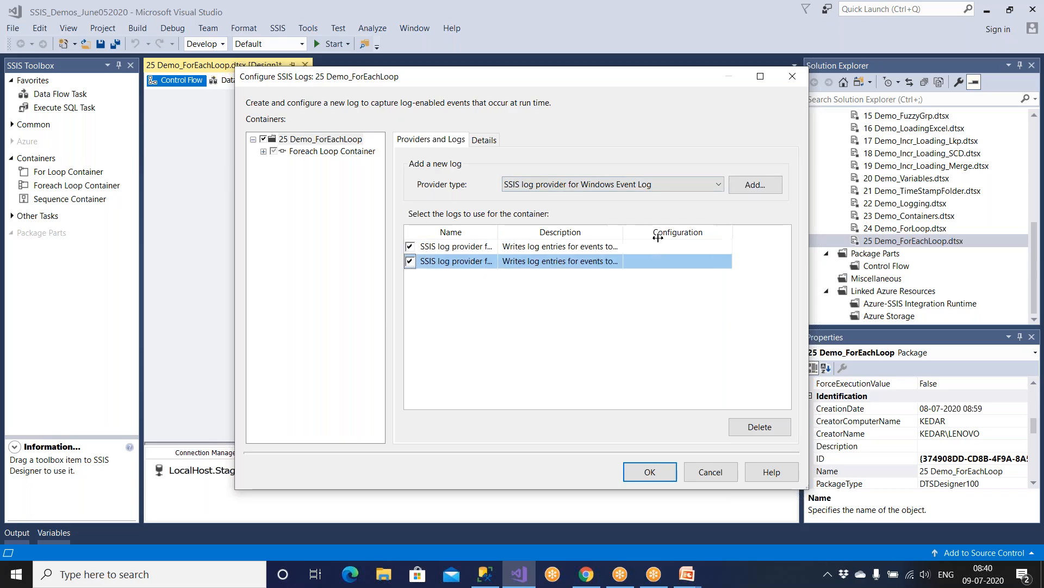
Step: Set the SQL Server log provider's configuration to the LocalHost.Stage_Company connection for the 25 Demo_ForEachLoop package
{"action": "left_click_drag", "start_coordinate": [608, 238], "coordinate": [708, 238]}
{"action": "left_click", "coordinate": [743, 246]}
{"action": "left_click", "coordinate": [785, 247]}
{"action": "left_click", "coordinate": [776, 273]}
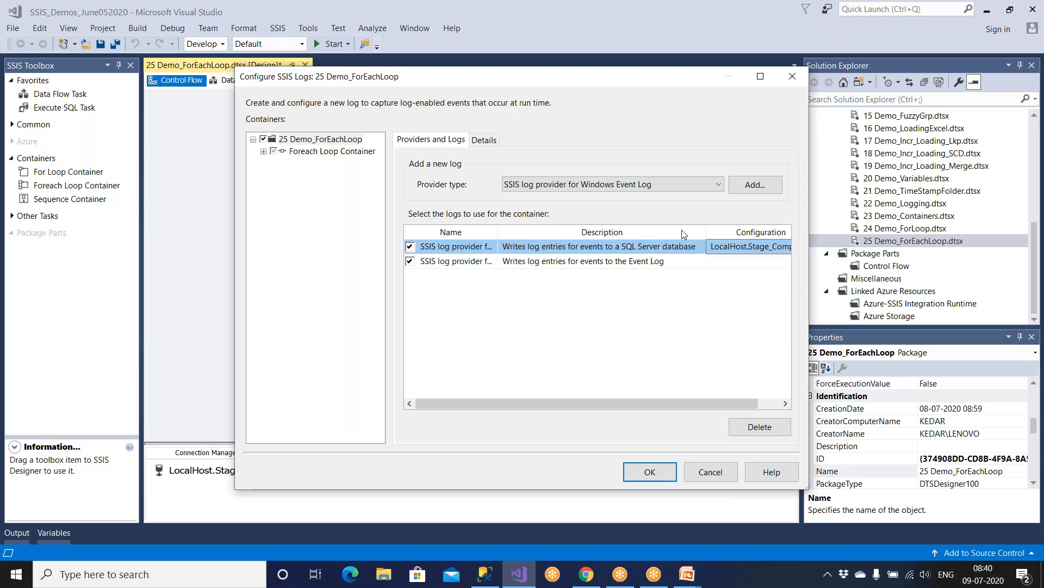
Step: Log the OnError, OnTaskFailed and OnPostExecute events for 25 Demo_ForEachLoop and accept the logging configuration
{"action": "left_click", "coordinate": [495, 141]}
{"action": "left_click", "coordinate": [408, 193]}
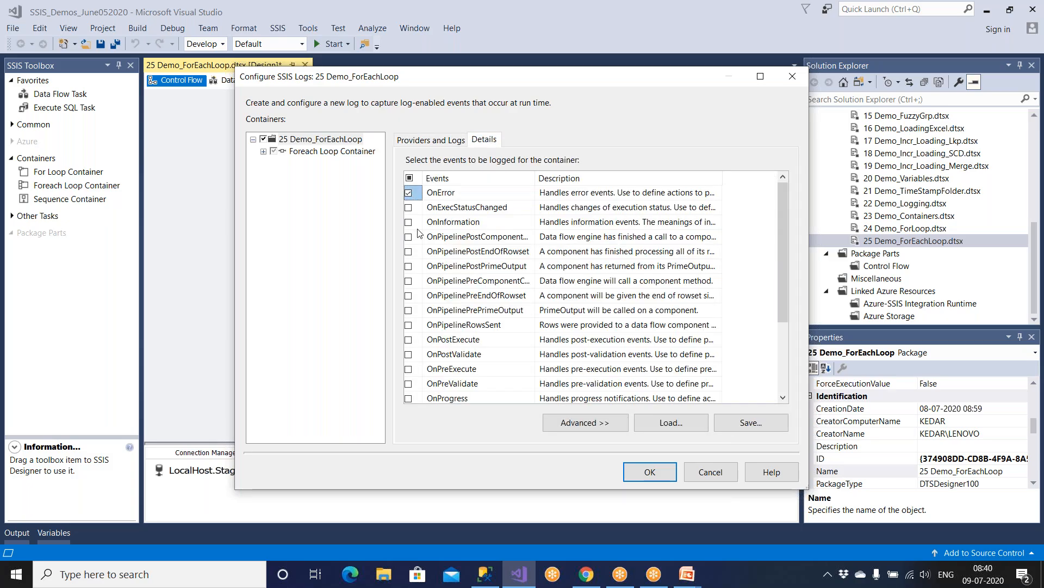
{"action": "scroll", "coordinate": [420, 239], "scroll_direction": "down", "scroll_amount": 3}
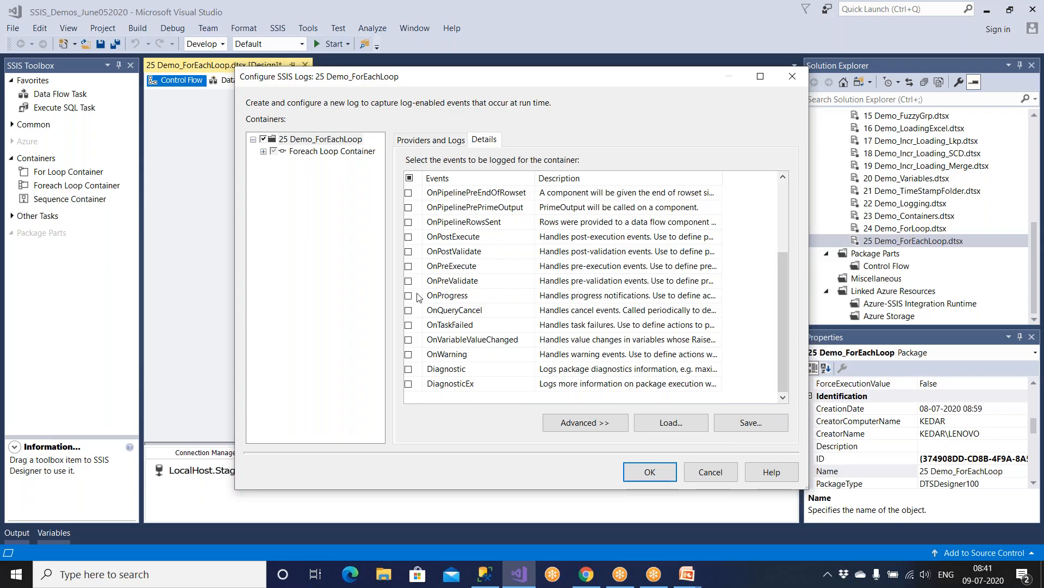
{"action": "left_click", "coordinate": [409, 325]}
{"action": "left_click", "coordinate": [410, 237]}
{"action": "left_click", "coordinate": [653, 472]}
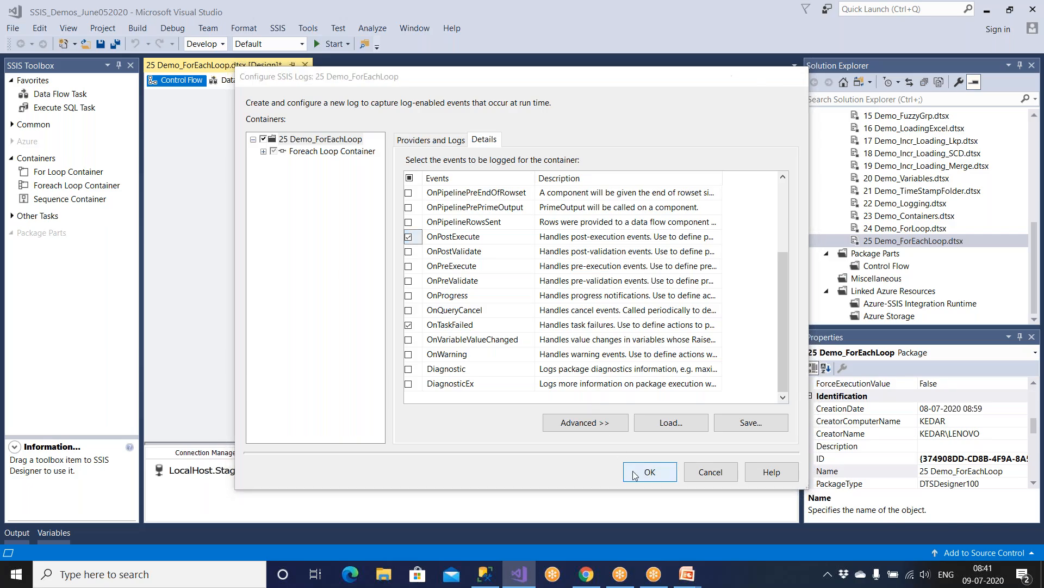
Step: Try enabling the data viewer on the path between Derived Column and OLE DB Destination in the Data Flow Task
{"action": "left_click", "coordinate": [441, 300]}
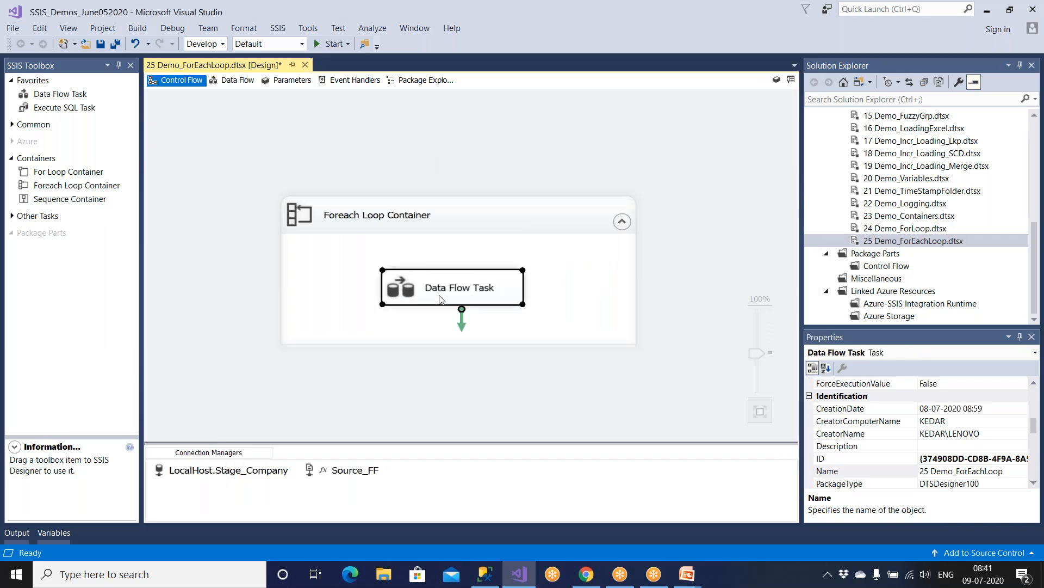
{"action": "double_click", "coordinate": [440, 299]}
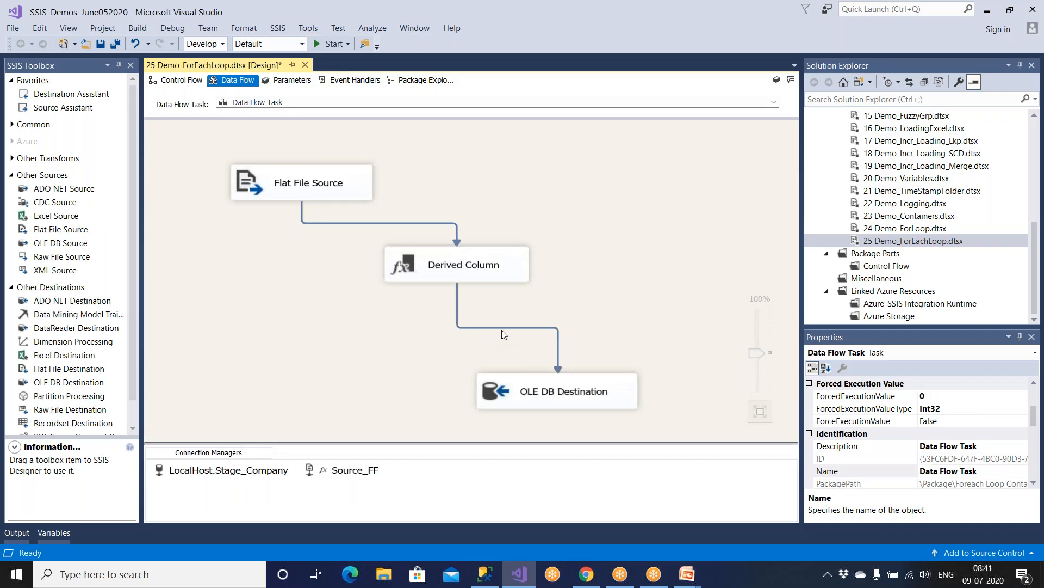
{"action": "left_click", "coordinate": [504, 328]}
{"action": "right_click", "coordinate": [506, 329]}
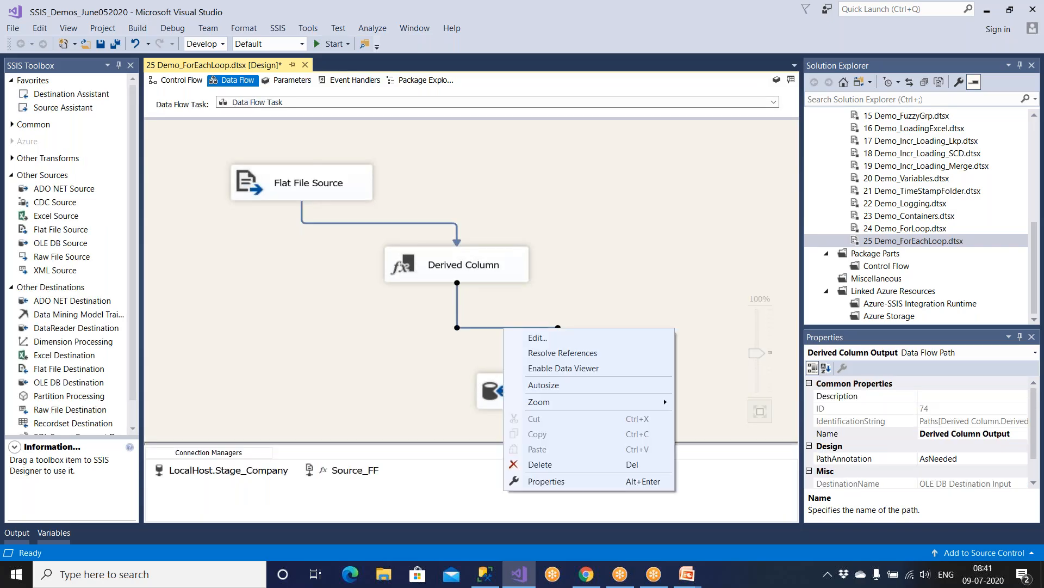
{"action": "left_click", "coordinate": [531, 366]}
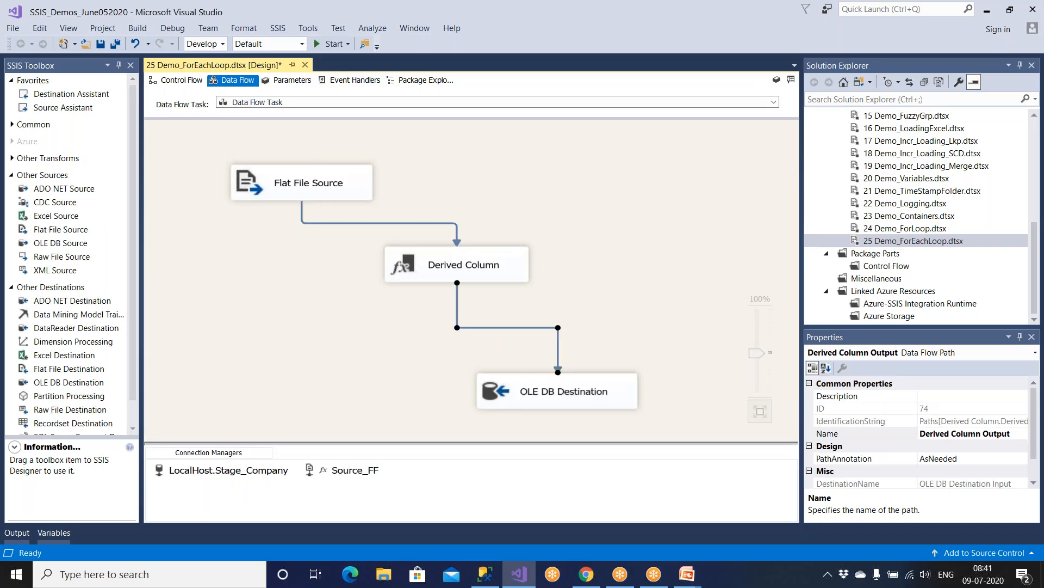
{"action": "right_click", "coordinate": [529, 326]}
{"action": "left_click", "coordinate": [555, 365]}
Step: Save the package and rename the LocalHost.Stage_Company connection manager to Dest_Company_Staging
{"action": "left_click", "coordinate": [100, 43]}
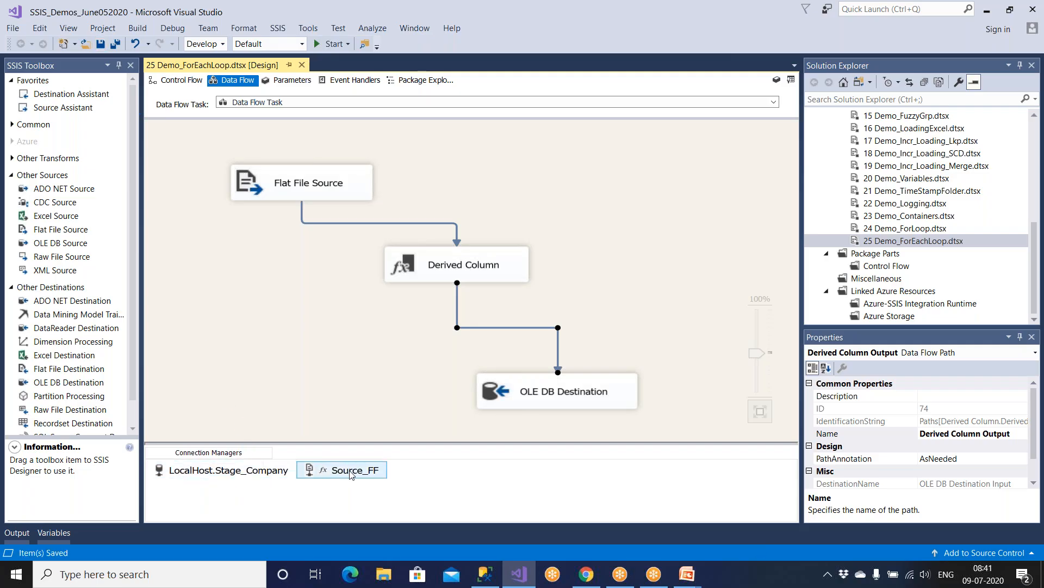
{"action": "left_click", "coordinate": [277, 471]}
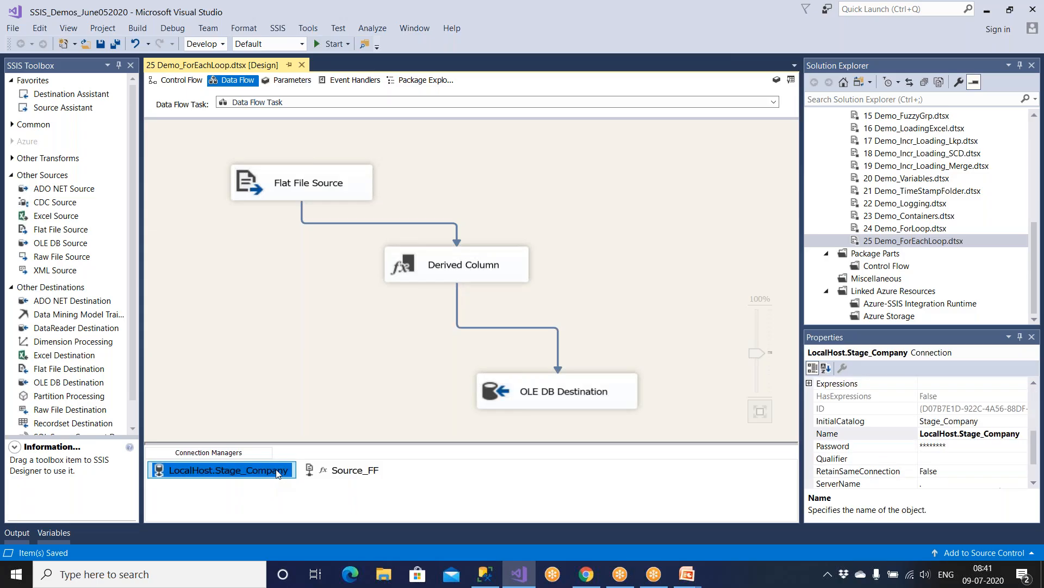
{"action": "right_click", "coordinate": [278, 471]}
{"action": "left_click", "coordinate": [303, 441]}
{"action": "type", "text": "Dest_Staging"}
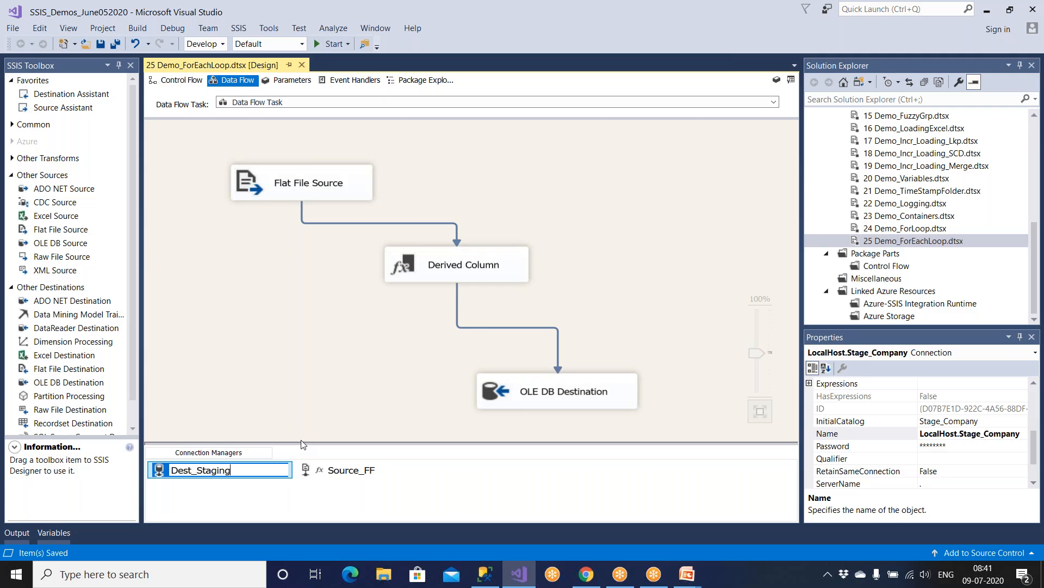
{"action": "type", "text": "Comap"}
{"action": "key", "text": "BackSpace"}
{"action": "key", "text": "BackSpace"}
{"action": "type", "text": "pany_"}
{"action": "left_click", "coordinate": [281, 435]}
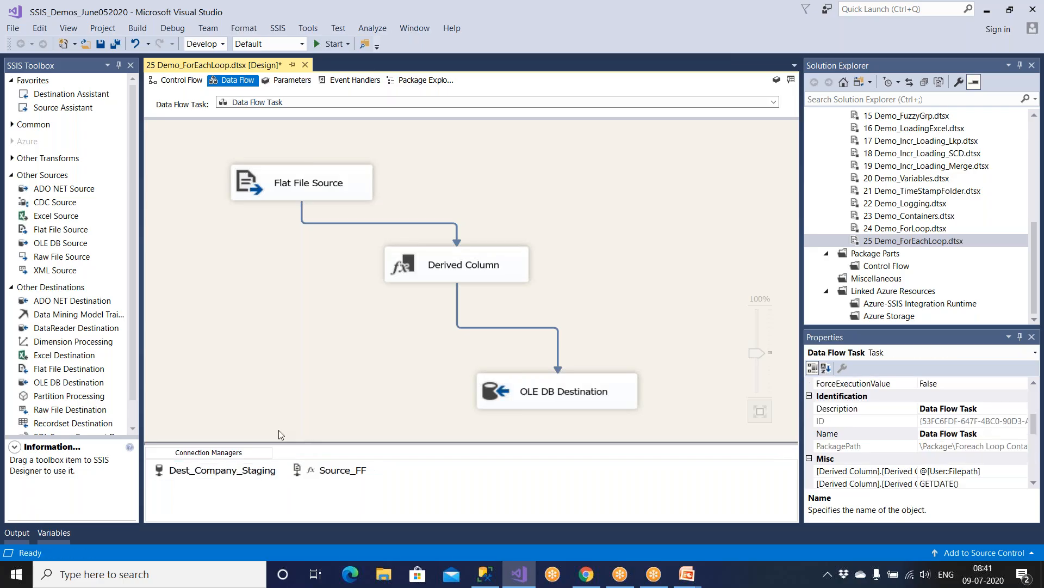
{"action": "left_click", "coordinate": [322, 472]}
{"action": "left_click", "coordinate": [225, 471]}
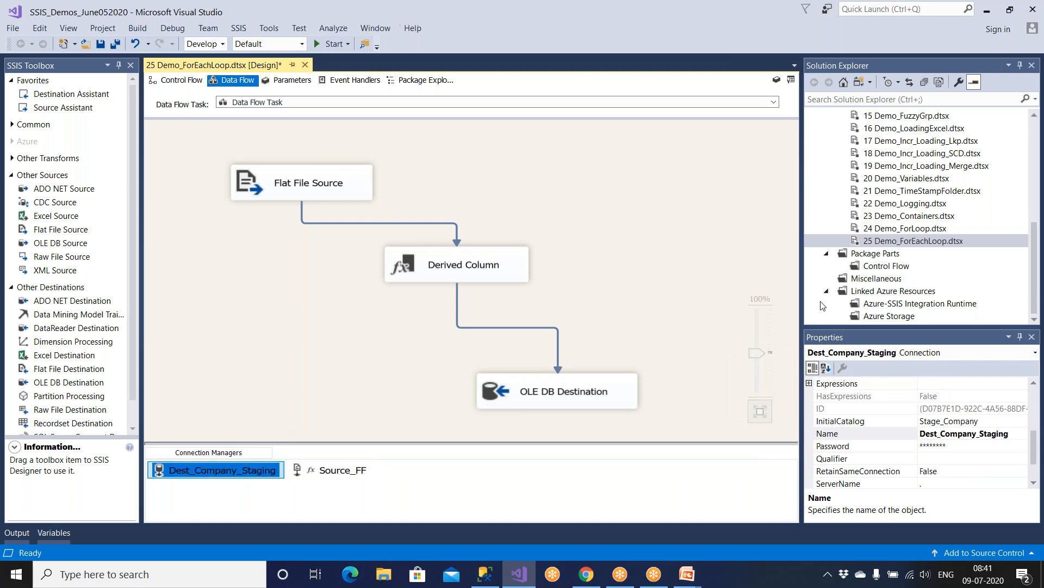
Step: Open package 24 Demo_ForLoop and enable logging for the whole package in its logging configuration
{"action": "left_click", "coordinate": [876, 229]}
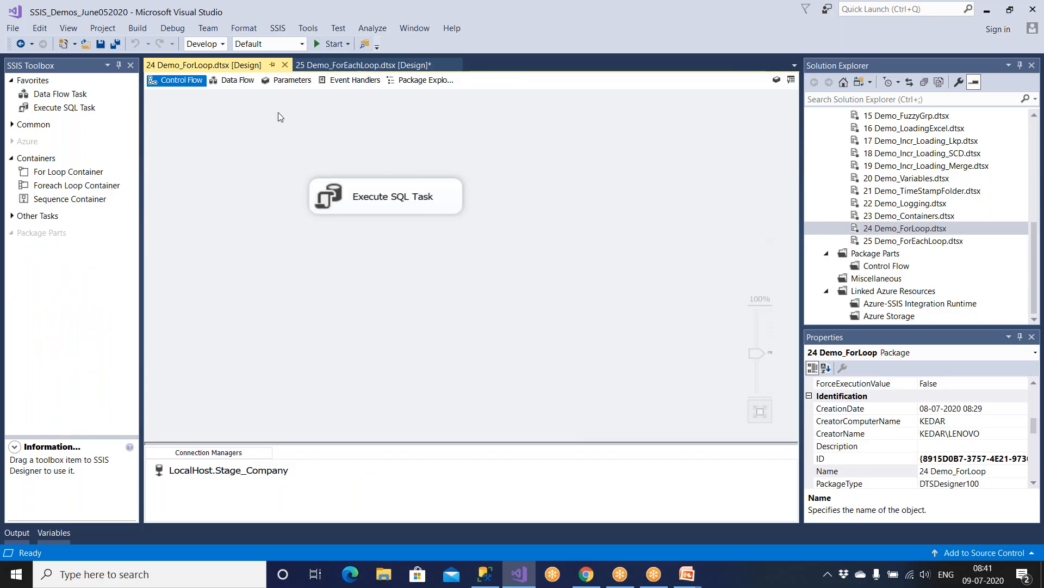
{"action": "left_click", "coordinate": [278, 28]}
{"action": "left_click", "coordinate": [288, 40]}
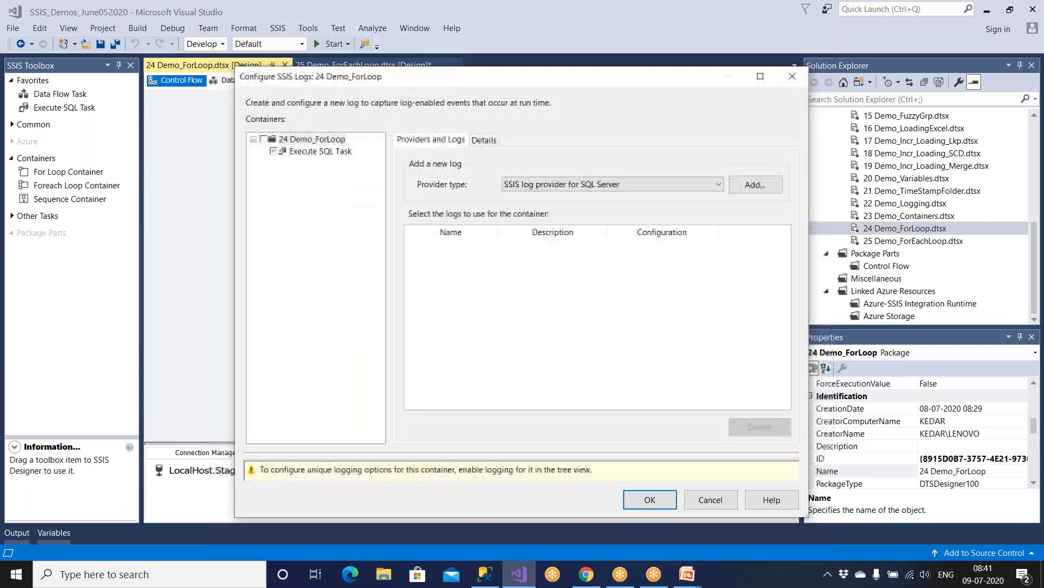
{"action": "left_click", "coordinate": [264, 140]}
Step: Add and enable the SSIS log providers for SQL Server and Windows Event Log on the 24 Demo_ForLoop package
{"action": "left_click", "coordinate": [578, 185]}
{"action": "left_click", "coordinate": [578, 186]}
{"action": "left_click", "coordinate": [755, 184]}
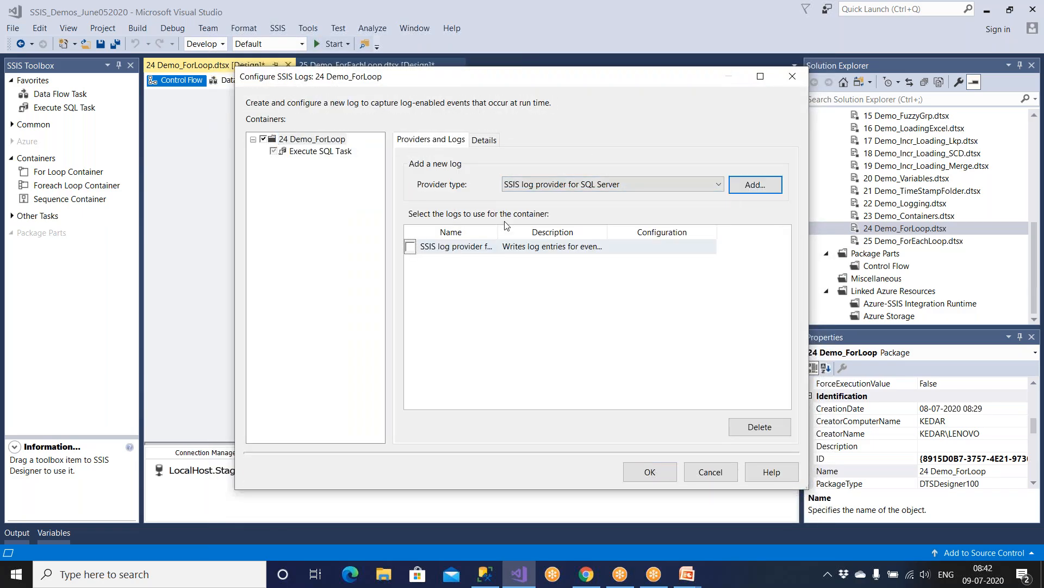
{"action": "left_click", "coordinate": [412, 248]}
{"action": "left_click_drag", "start_coordinate": [608, 233], "coordinate": [655, 233]}
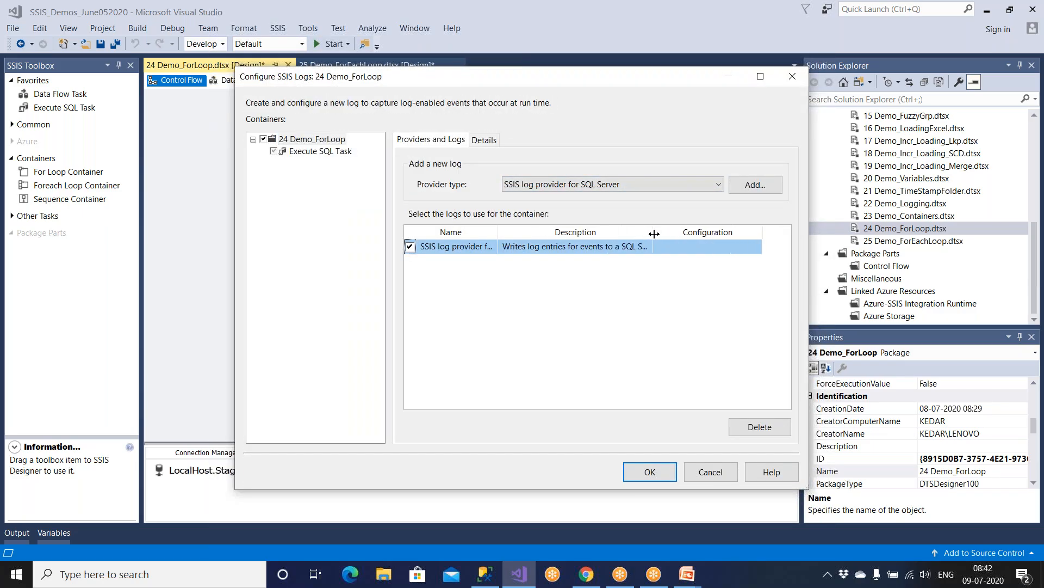
{"action": "left_click", "coordinate": [640, 184]}
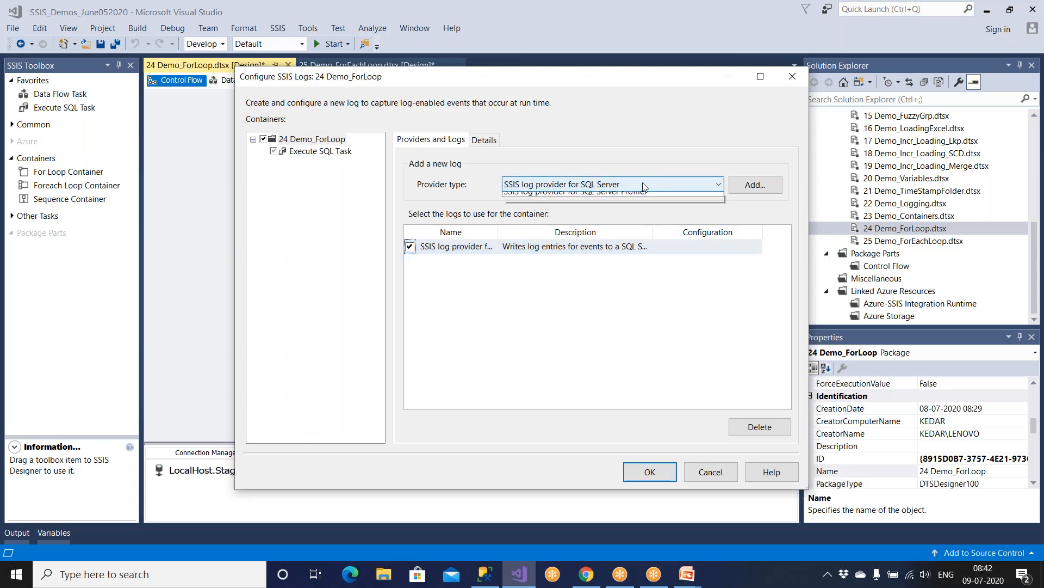
{"action": "left_click", "coordinate": [635, 231]}
{"action": "left_click", "coordinate": [755, 184]}
{"action": "left_click", "coordinate": [411, 261]}
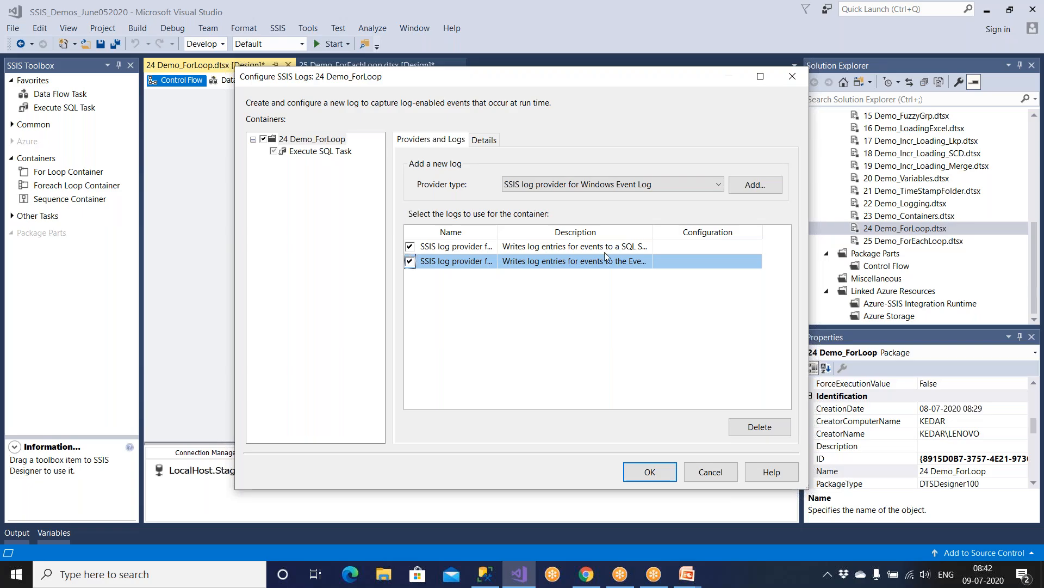
Step: Set the SQL Server log provider's configuration to LocalHost.Stage_Company for the 24 Demo_ForLoop package
{"action": "left_click_drag", "start_coordinate": [654, 233], "coordinate": [667, 233]}
{"action": "left_click", "coordinate": [718, 246]}
{"action": "left_click", "coordinate": [770, 246]}
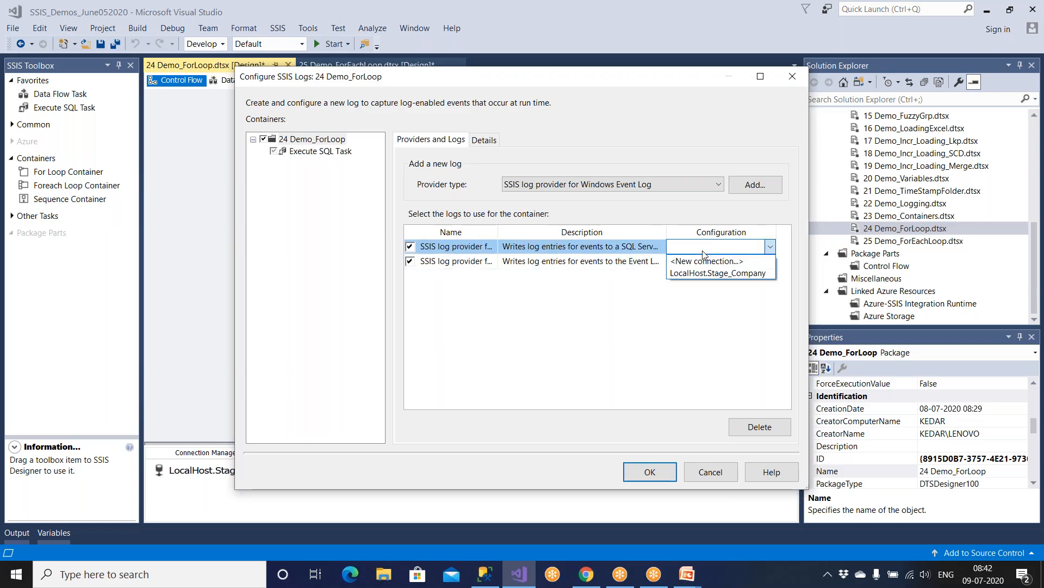
{"action": "left_click", "coordinate": [708, 273]}
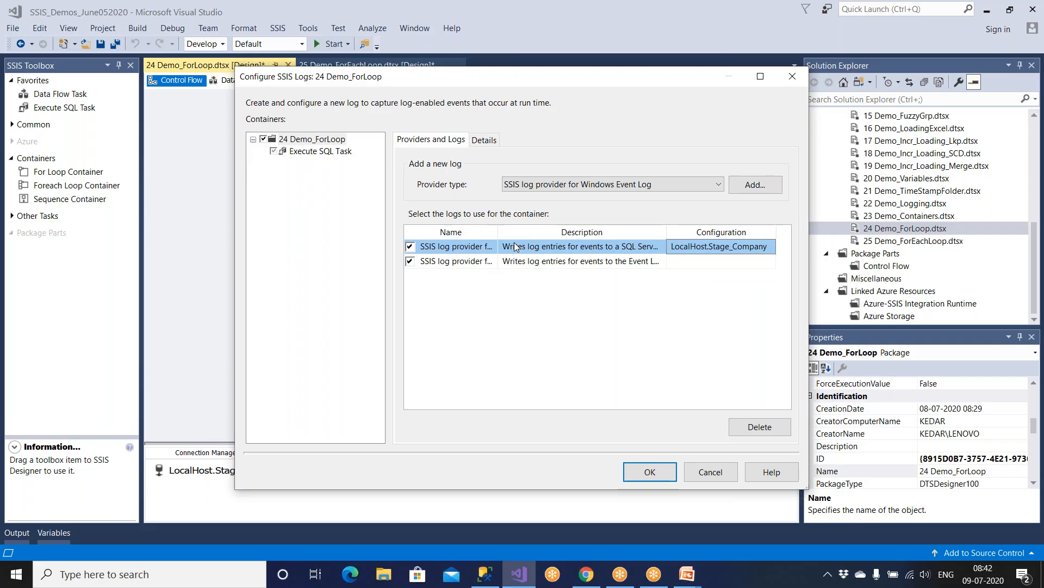
Step: Log the OnError and OnTaskFailed events for 24 Demo_ForLoop and accept the logging configuration
{"action": "left_click", "coordinate": [483, 141]}
{"action": "left_click", "coordinate": [409, 192]}
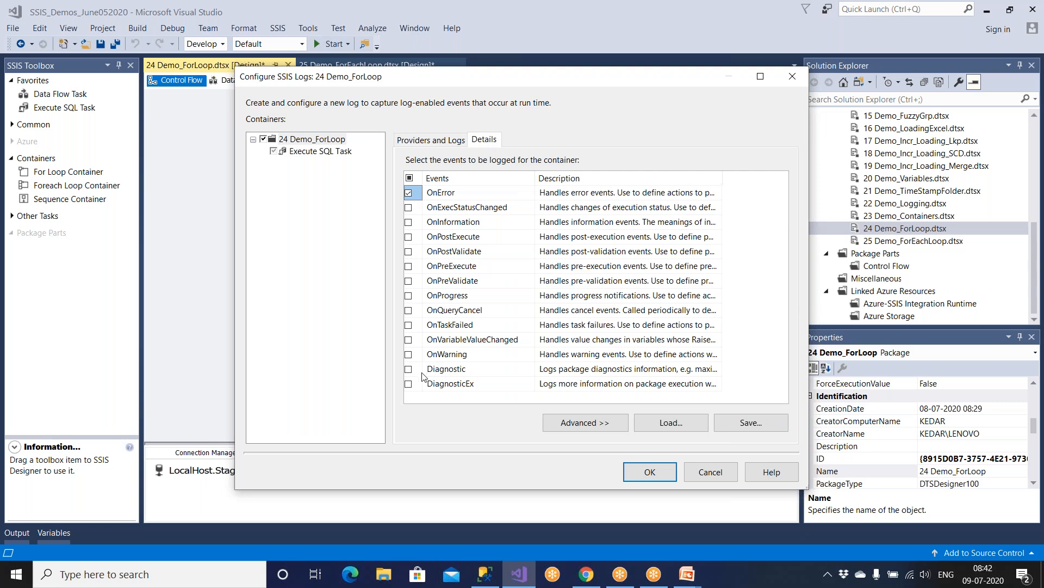
{"action": "left_click", "coordinate": [409, 325]}
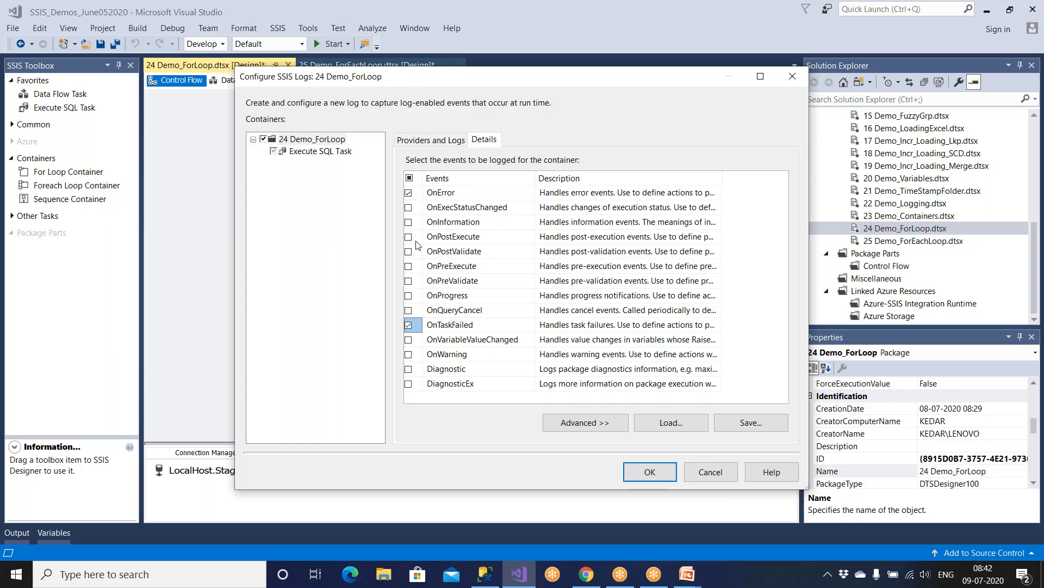
{"action": "left_click", "coordinate": [637, 473]}
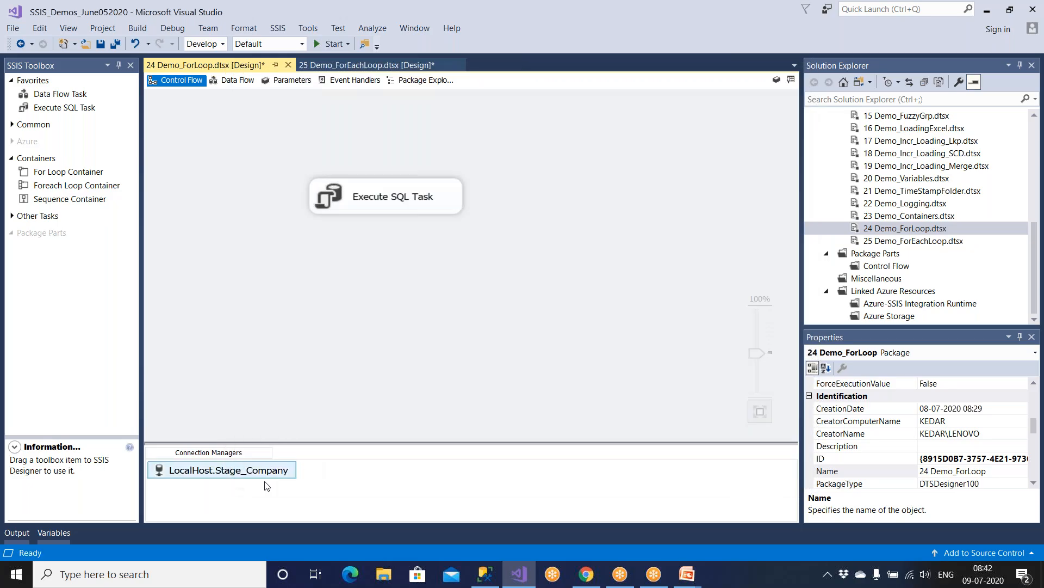
{"action": "left_click", "coordinate": [266, 481]}
{"action": "right_click", "coordinate": [265, 473]}
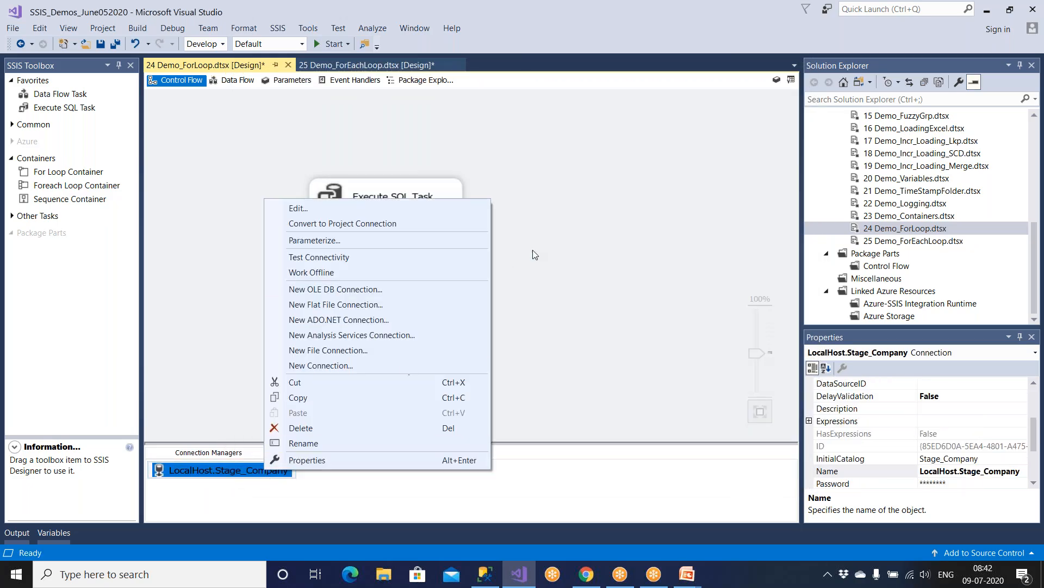
{"action": "left_click", "coordinate": [570, 239]}
Step: Rename the LocalHost.Stage_Company connection manager in 24 Demo_ForLoop to Source_Company_Stage
{"action": "left_click", "coordinate": [281, 471]}
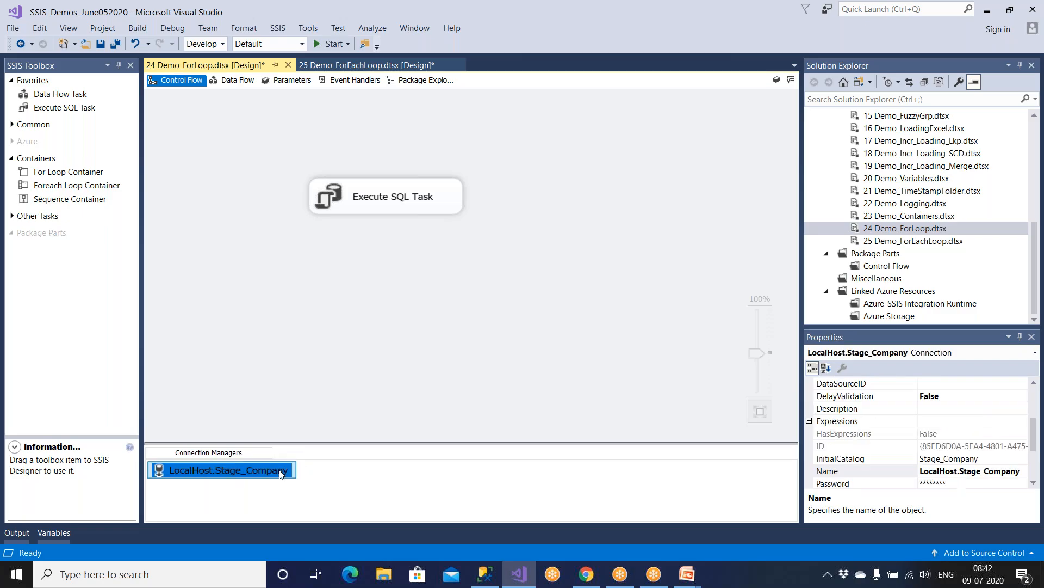
{"action": "right_click", "coordinate": [281, 472]}
{"action": "left_click", "coordinate": [318, 440]}
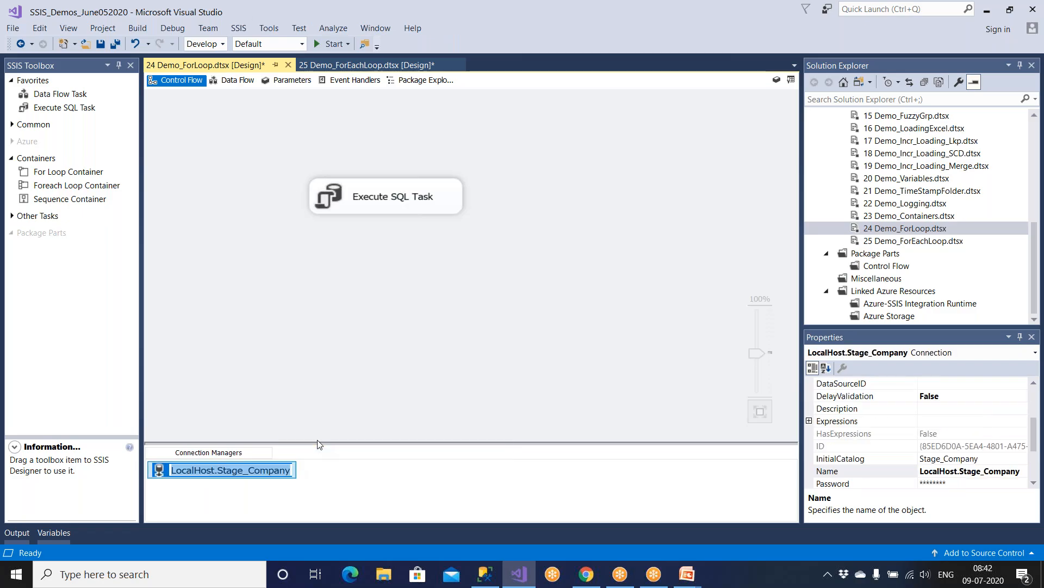
{"action": "type", "text": "Source_"}
{"action": "type", "text": "C"}
{"action": "key", "text": "BackSpace"}
{"action": "type", "text": "Cp"}
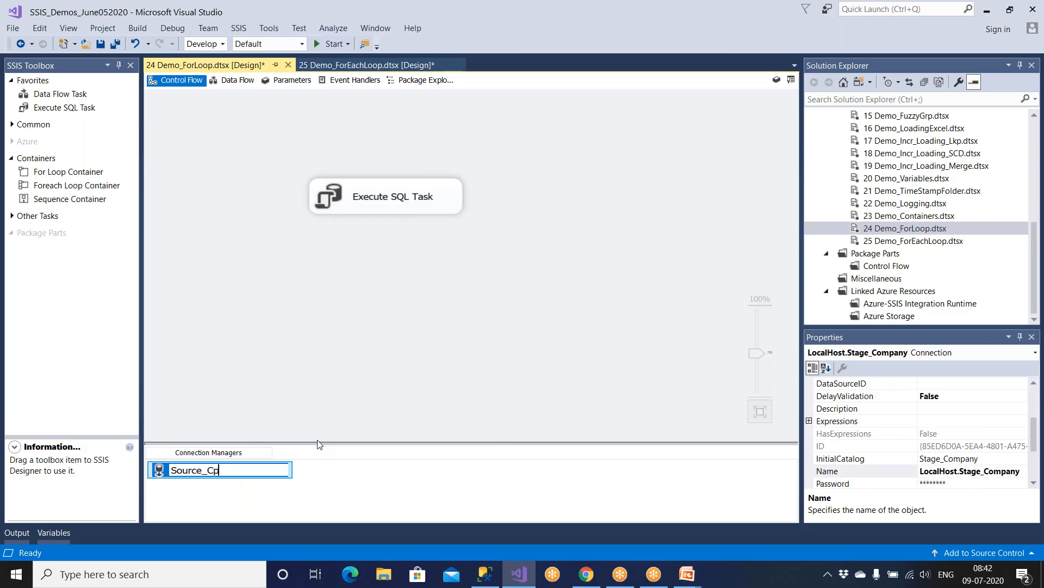
{"action": "type", "text": "pampoan"}
{"action": "key", "text": "BackSpace"}
{"action": "key", "text": "BackSpace"}
{"action": "key", "text": "BackSpace"}
{"action": "key", "text": "Return"}
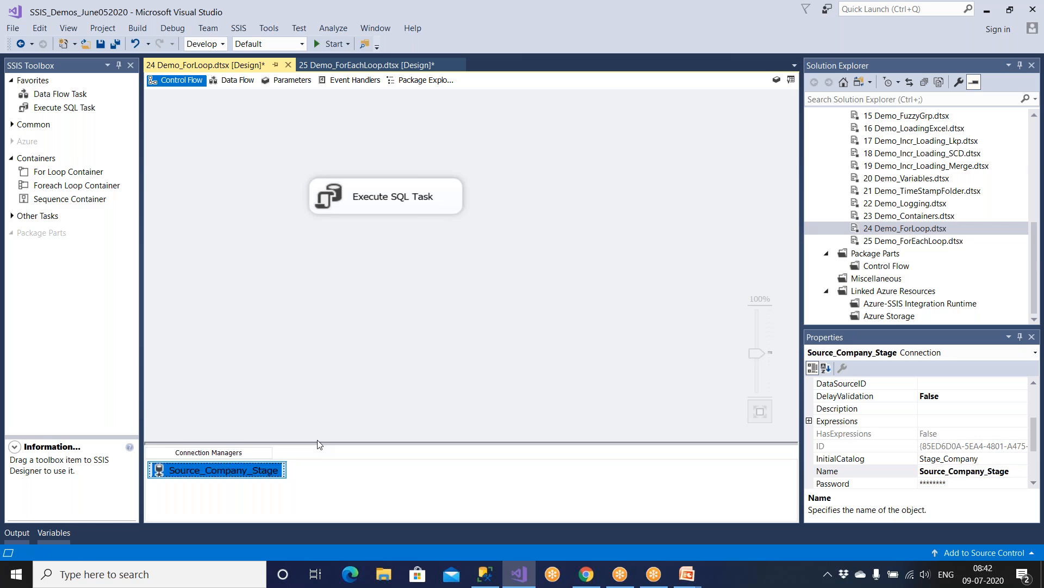
Step: Open package 23 Demo_Containers, delete its Loading Dim Tables and Loading Fact Tables containers, and save the package
{"action": "double_click", "coordinate": [913, 216]}
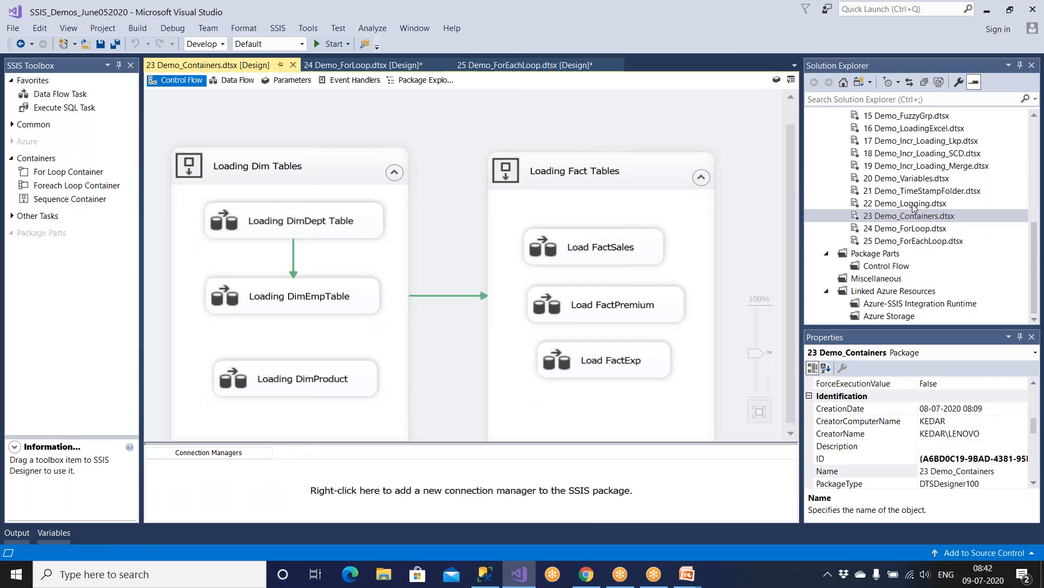
{"action": "double_click", "coordinate": [913, 203]}
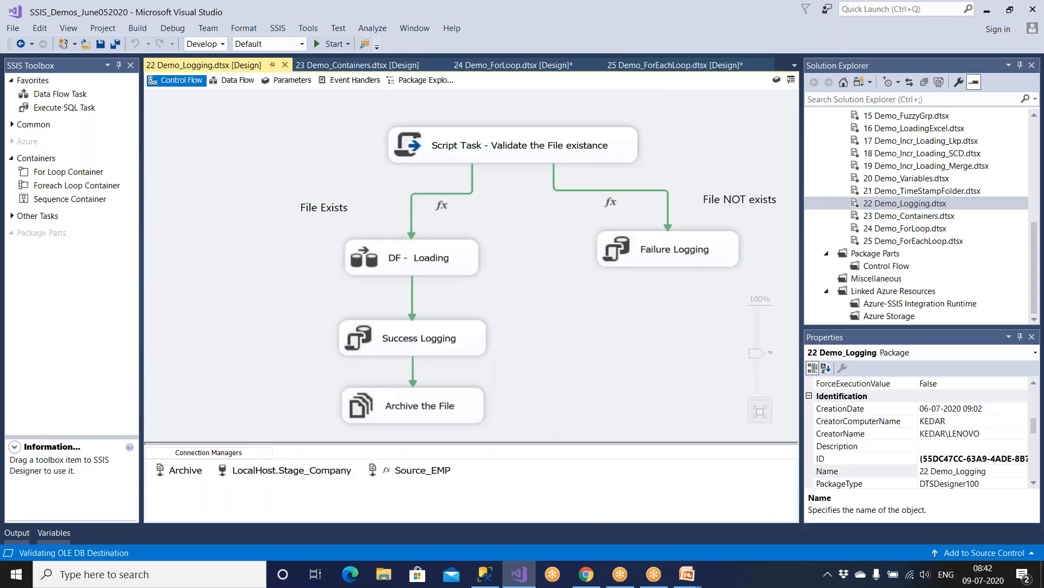
{"action": "double_click", "coordinate": [914, 216]}
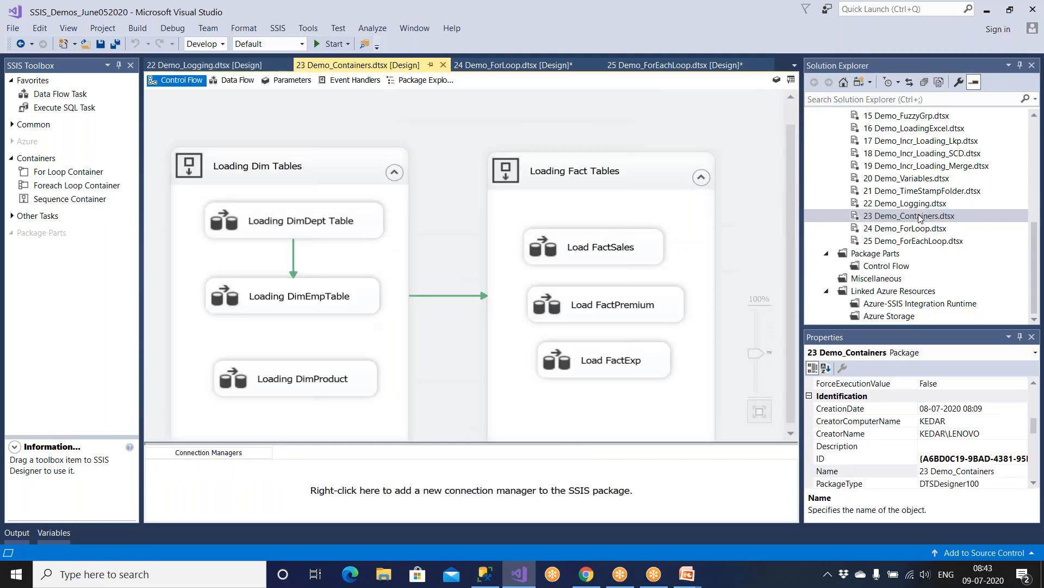
{"action": "left_click", "coordinate": [344, 173]}
{"action": "key", "text": "Delete"}
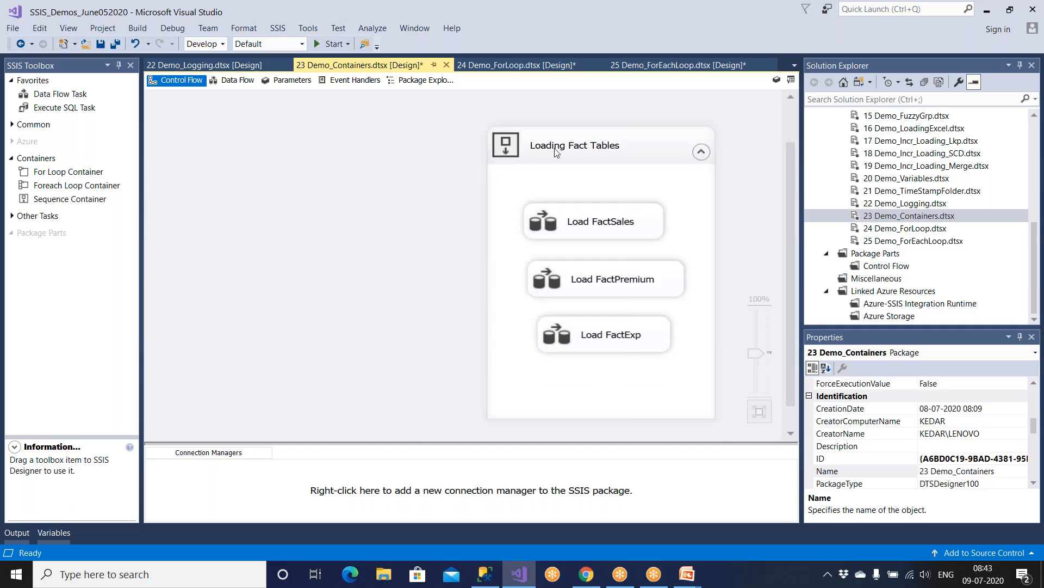
{"action": "left_click", "coordinate": [555, 155]}
{"action": "key", "text": "Delete"}
{"action": "key", "text": "ctrl+s"}
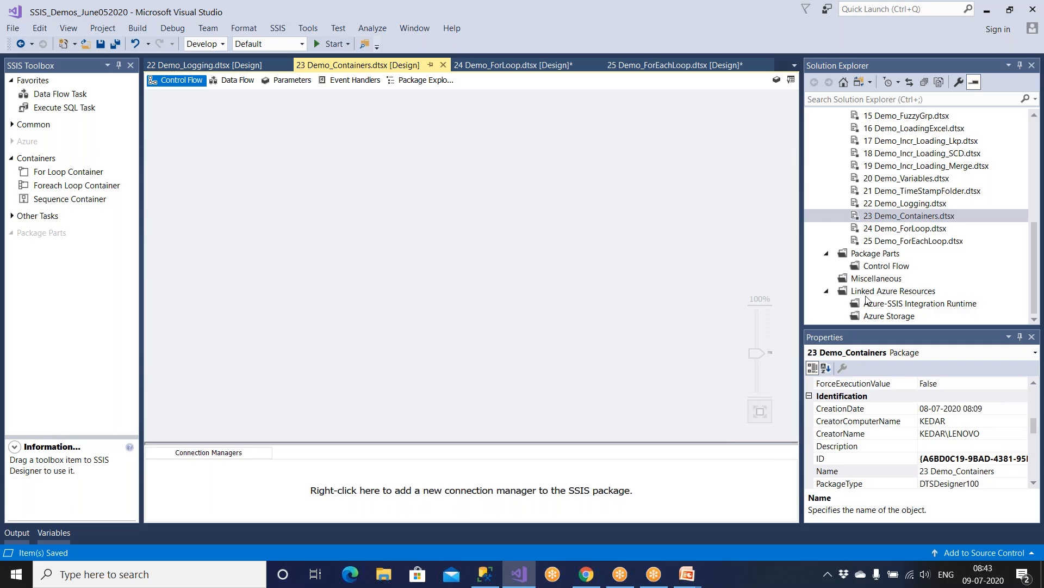
Step: Delete the package 23 Demo_Containers.dtsx from the project
{"action": "right_click", "coordinate": [887, 217]}
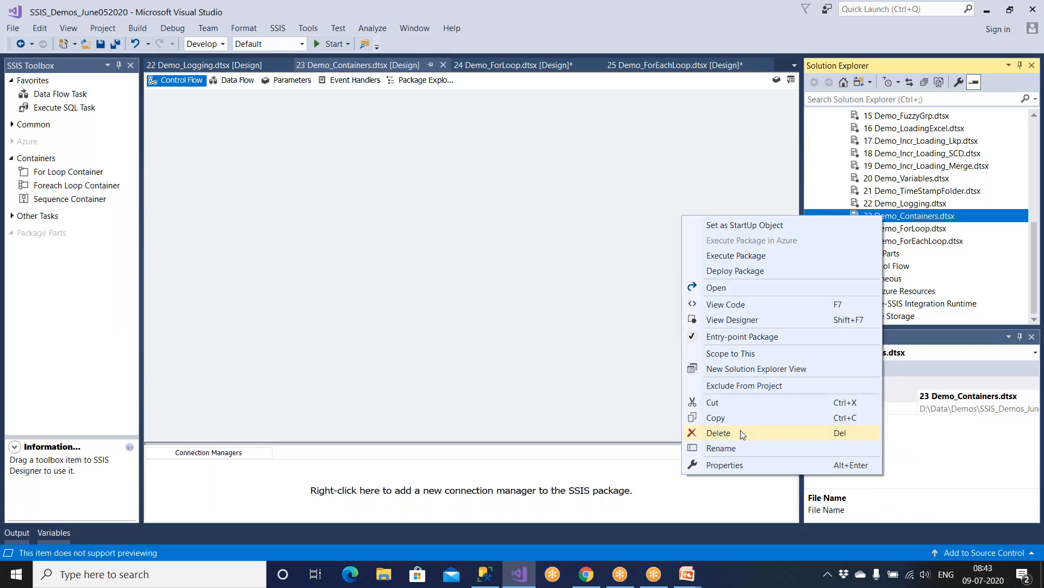
{"action": "left_click", "coordinate": [718, 433]}
{"action": "left_click", "coordinate": [665, 317]}
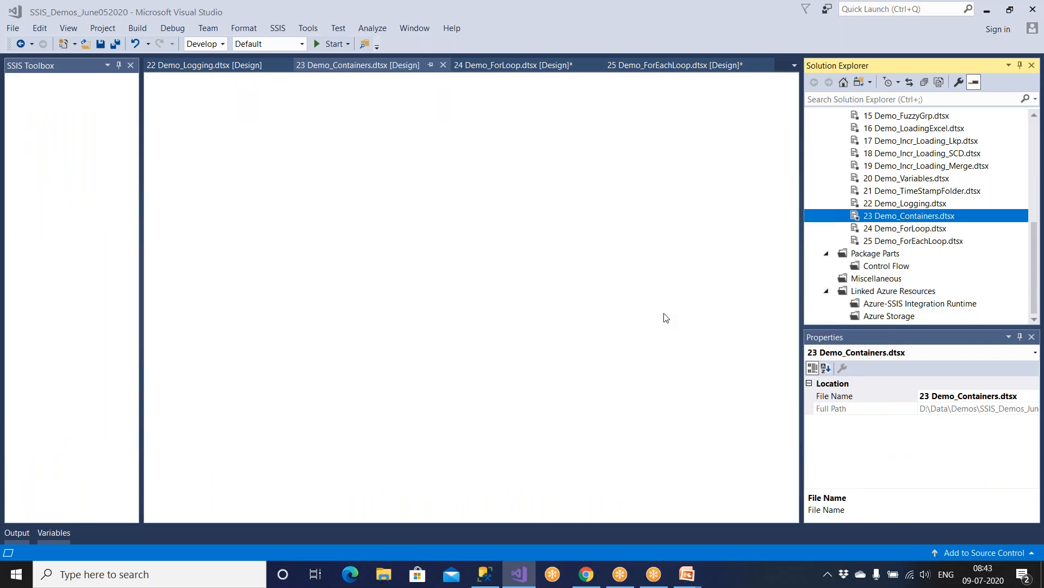
Step: Rename the package 24 Demo_ForLoop.dtsx to 23 Demo_ForLoop.dtsx
{"action": "right_click", "coordinate": [867, 229]}
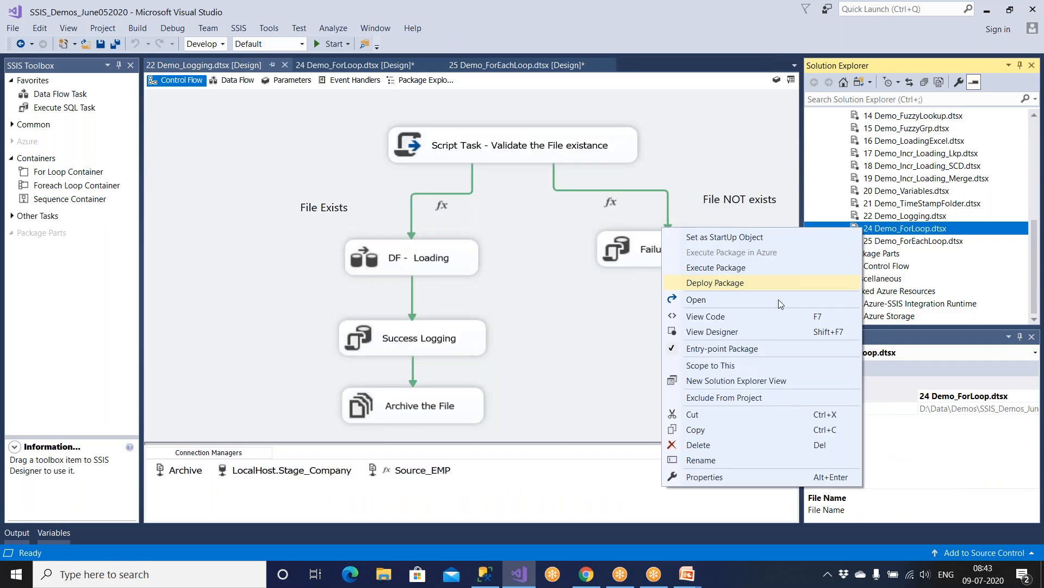
{"action": "left_click", "coordinate": [707, 459]}
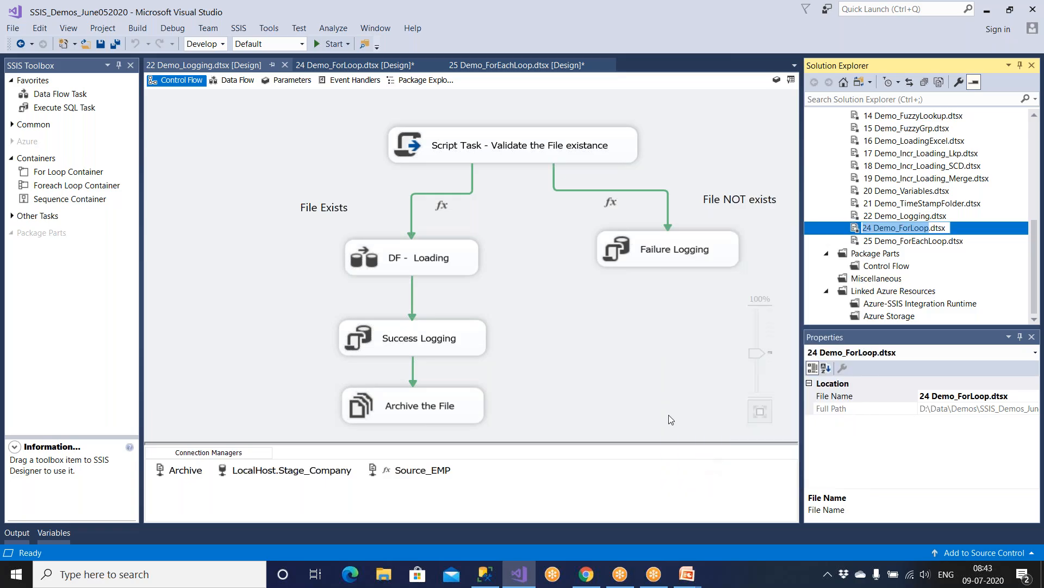
{"action": "left_click", "coordinate": [867, 228]}
{"action": "key", "text": "Delete"}
{"action": "type", "text": "3"}
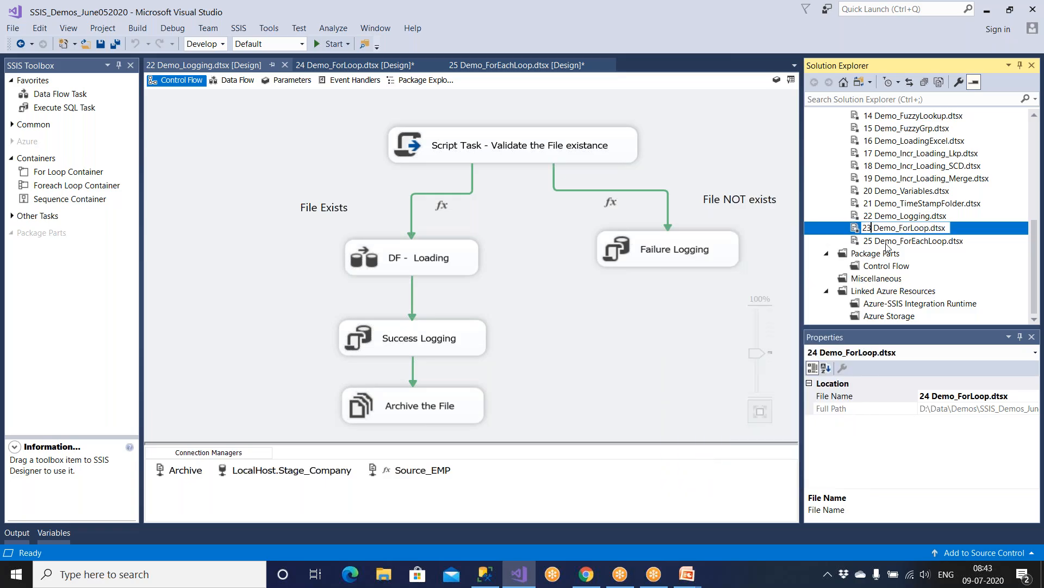
{"action": "key", "text": "Return"}
Step: Rename the package 25 Demo_ForEachLoop.dtsx to 24 Demo_ForEachLoop.dtsx and save
{"action": "left_click", "coordinate": [887, 242]}
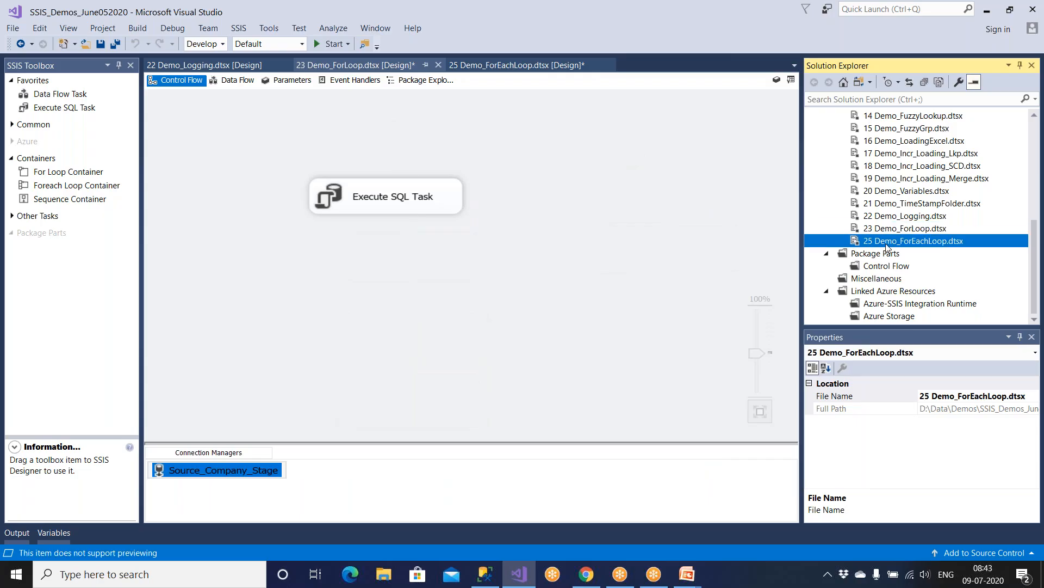
{"action": "right_click", "coordinate": [887, 242]}
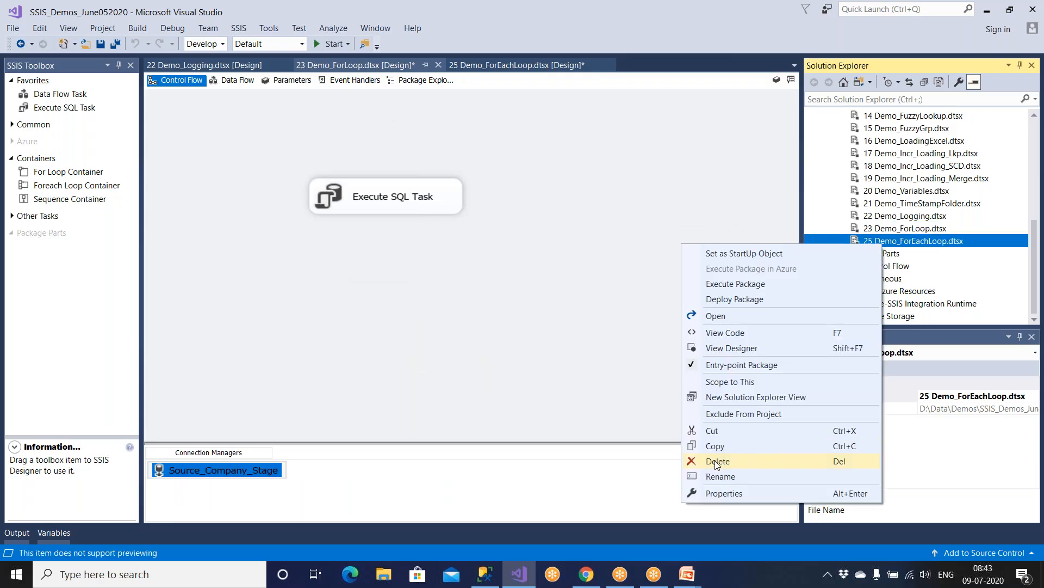
{"action": "left_click", "coordinate": [720, 476]}
{"action": "left_click", "coordinate": [868, 240]}
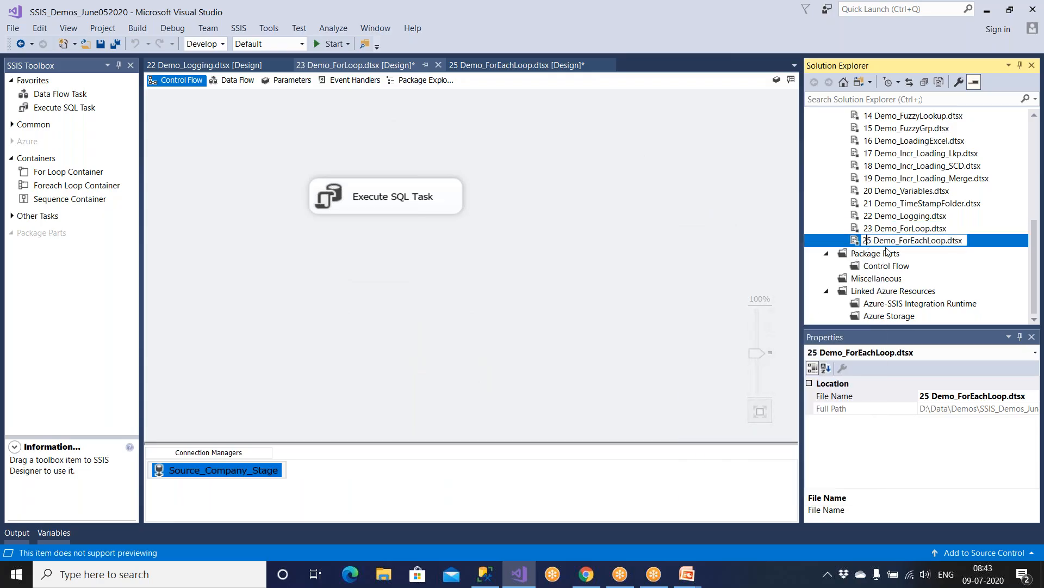
{"action": "key", "text": "Delete"}
{"action": "type", "text": "4"}
{"action": "key", "text": "Return"}
{"action": "left_click", "coordinate": [100, 46]}
Step: Open package 21 Demo_TimeStampFolder and check its logging configuration without changing it
{"action": "double_click", "coordinate": [907, 205]}
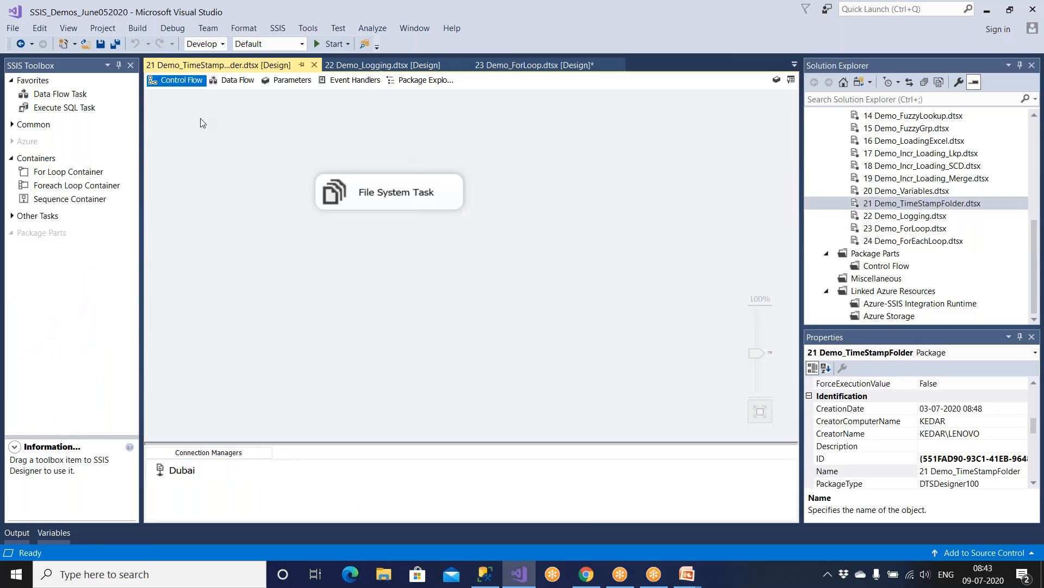
{"action": "left_click", "coordinate": [278, 30]}
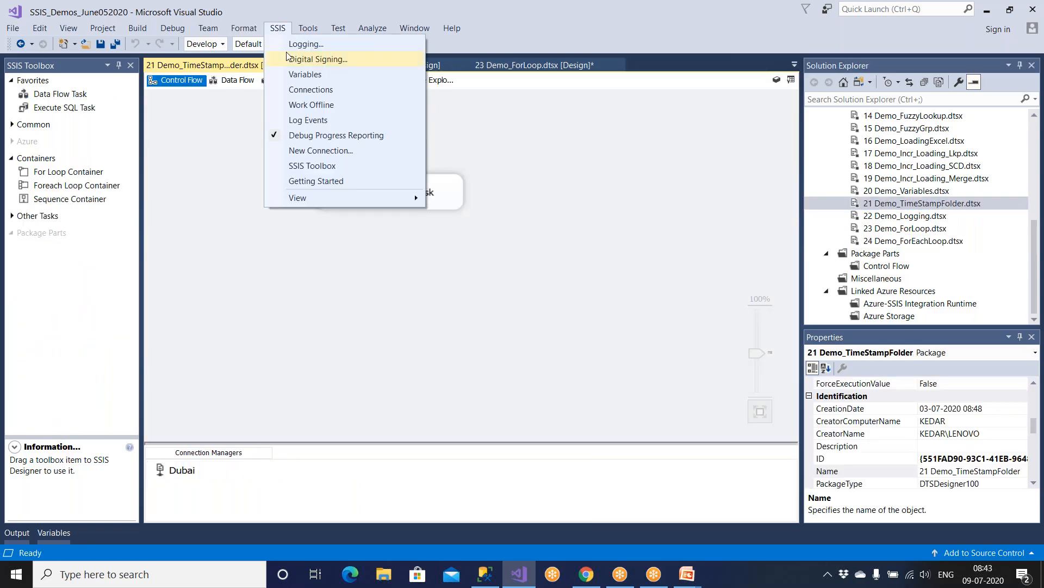
{"action": "left_click", "coordinate": [287, 56]}
{"action": "left_click", "coordinate": [572, 391]}
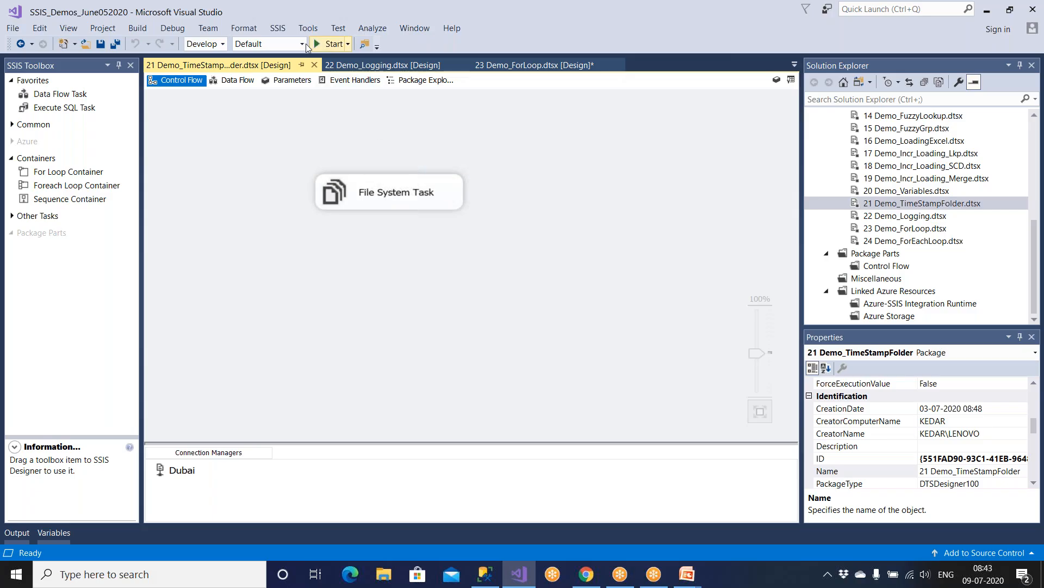
{"action": "left_click", "coordinate": [278, 29]}
{"action": "left_click", "coordinate": [283, 43]}
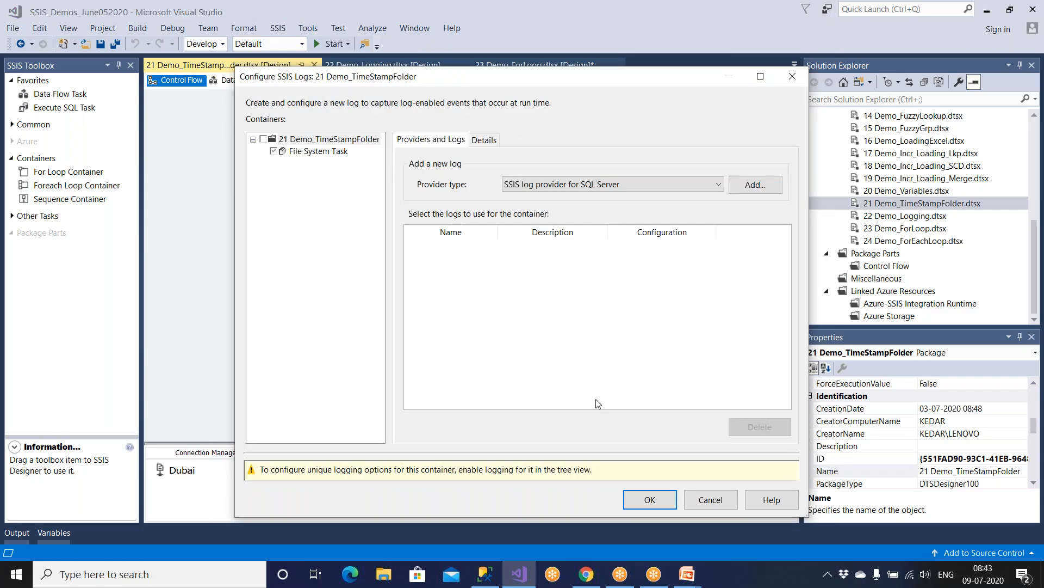
{"action": "left_click", "coordinate": [701, 499]}
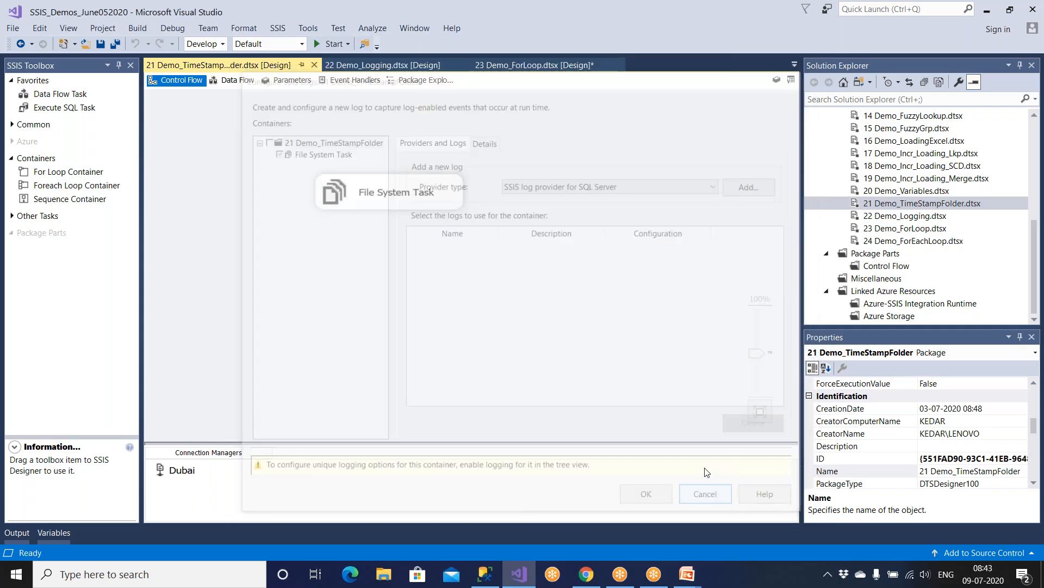
Step: Save the current package, open the package 01 Demo.dtsx to check it, and delete it from the project
{"action": "left_click", "coordinate": [1036, 263]}
{"action": "left_click_drag", "start_coordinate": [1036, 259], "coordinate": [1037, 155]}
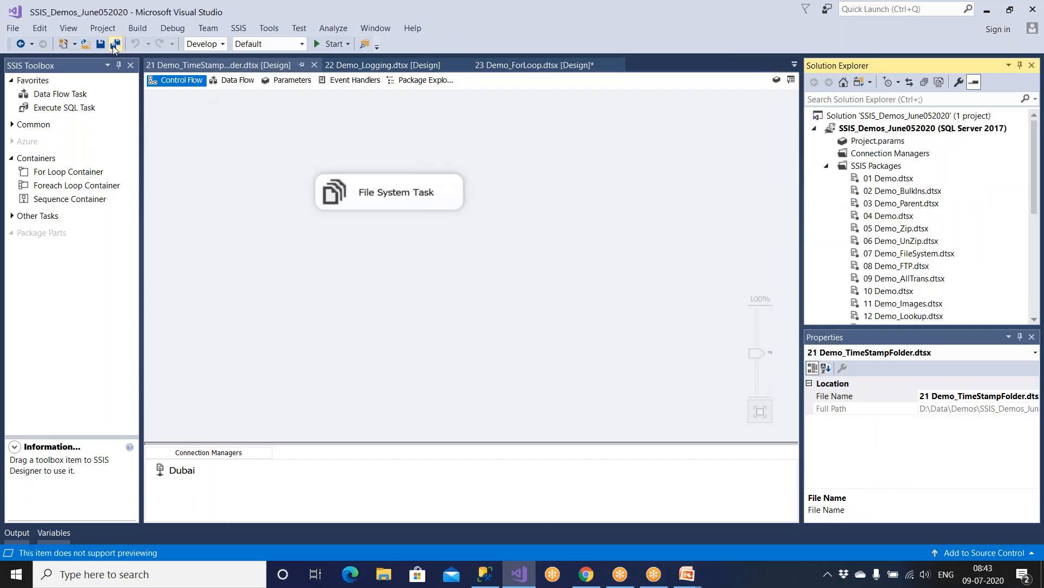
{"action": "left_click", "coordinate": [103, 44]}
{"action": "scroll", "coordinate": [850, 197], "scroll_direction": "up", "scroll_amount": 3}
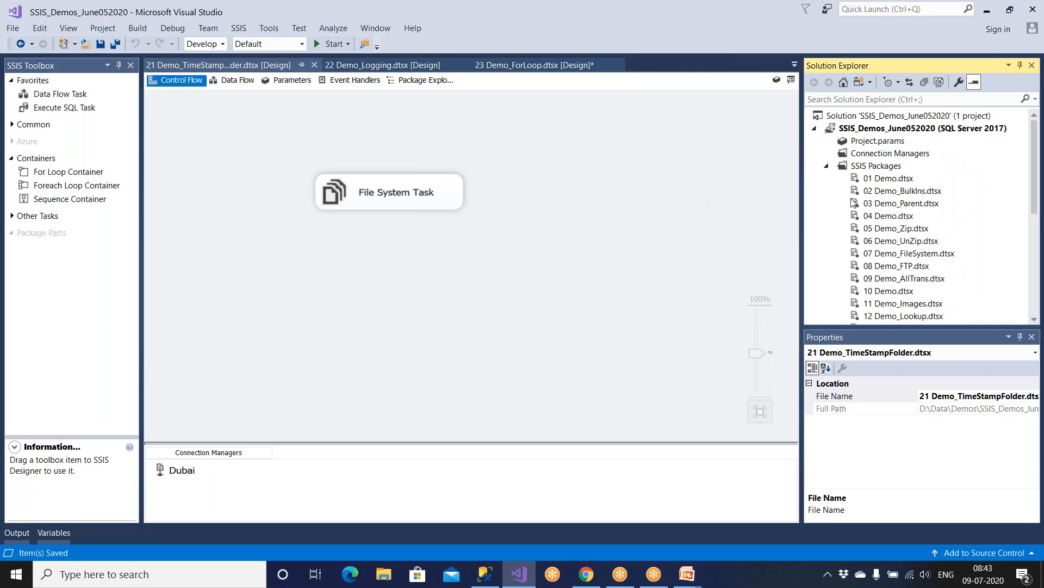
{"action": "left_click", "coordinate": [889, 180]}
{"action": "double_click", "coordinate": [889, 180]}
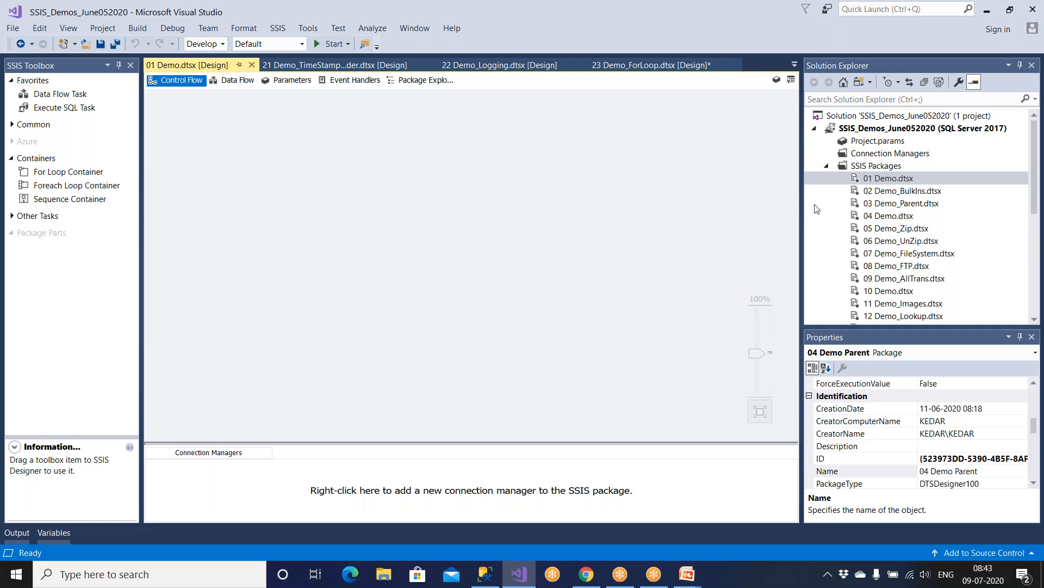
{"action": "right_click", "coordinate": [924, 182]}
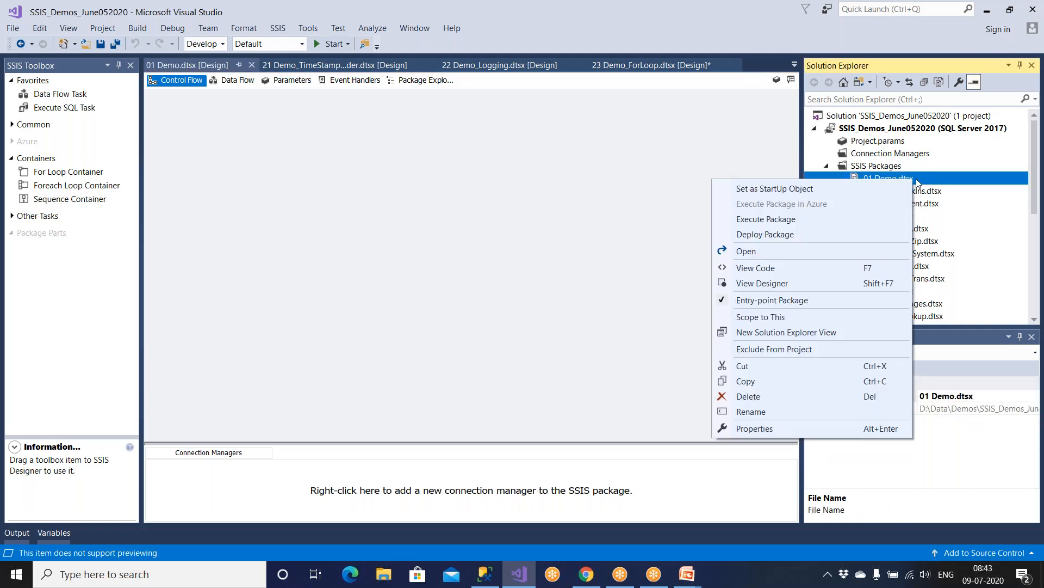
{"action": "left_click", "coordinate": [769, 398]}
{"action": "left_click", "coordinate": [638, 312]}
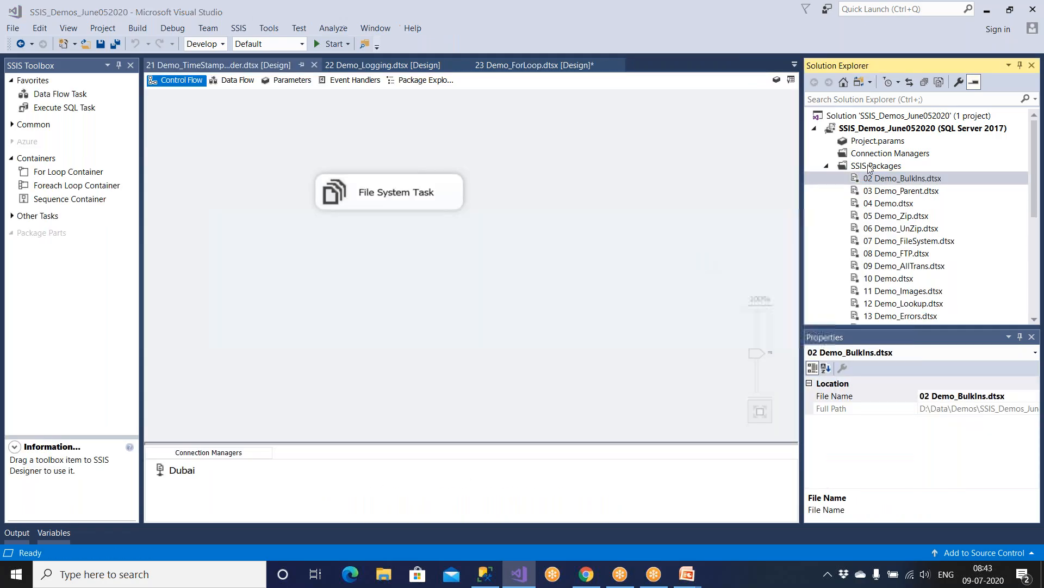
Step: Save all open packages and open the package 03 Demo_Parent.dtsx
{"action": "key", "text": "ctrl+shift+s"}
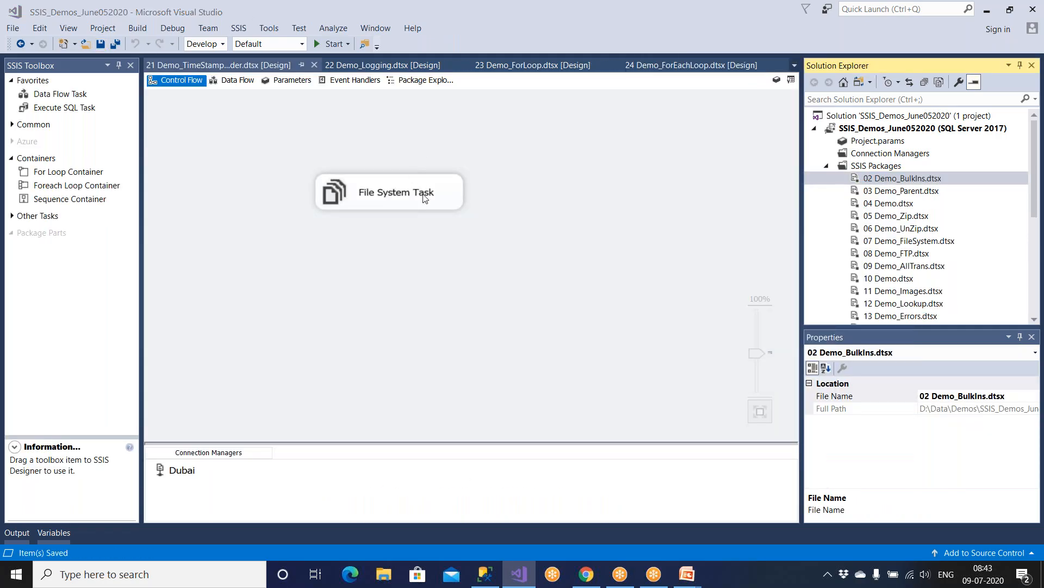
{"action": "double_click", "coordinate": [881, 193]}
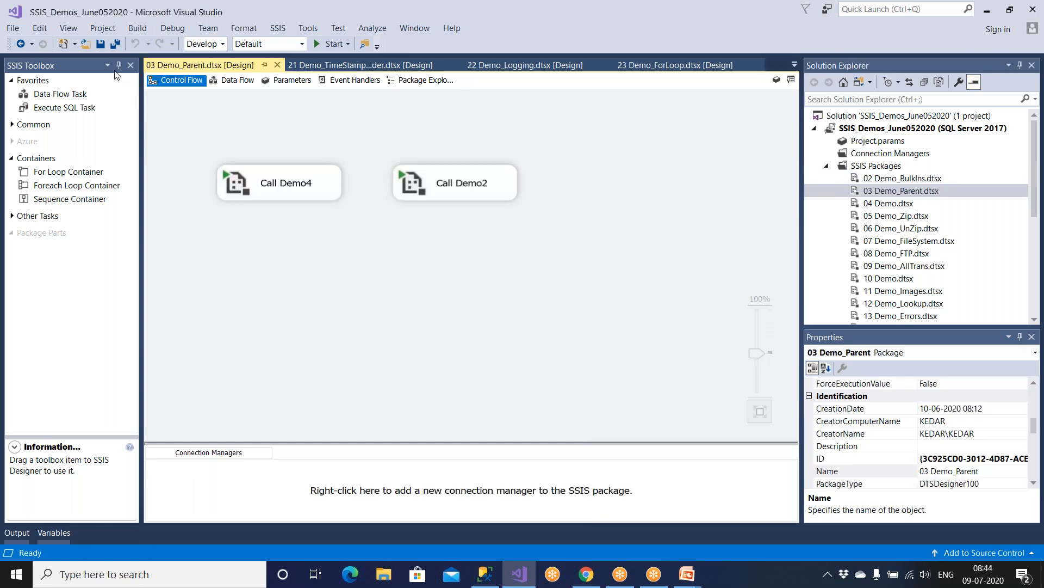
{"action": "left_click", "coordinate": [115, 43]}
Step: Check the DEV Tasks slide, build the SSIS_Demos_June052020 project and keep the build output docked
{"action": "left_click", "coordinate": [714, 547]}
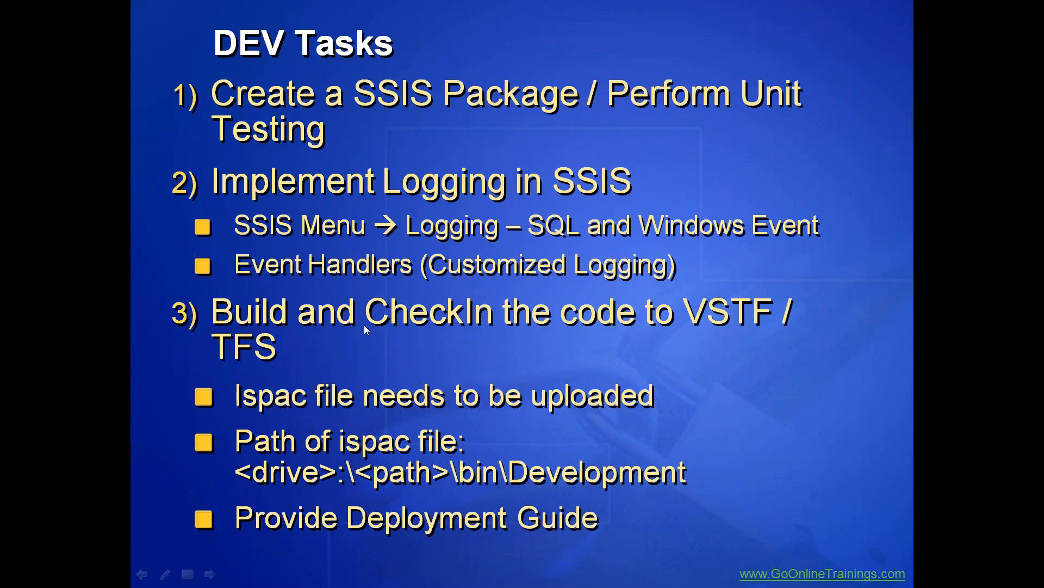
{"action": "key", "text": "alt+Tab"}
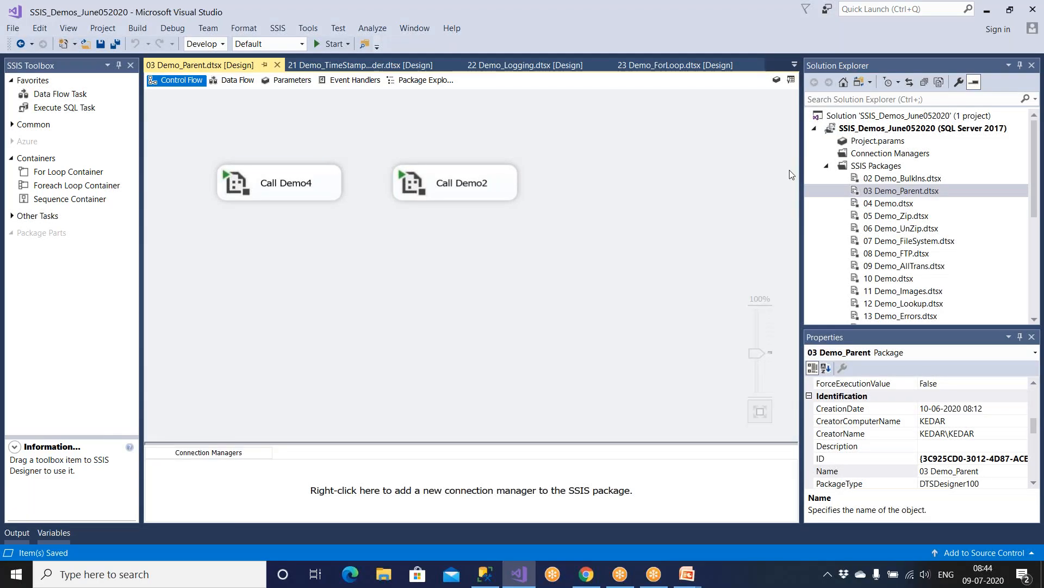
{"action": "left_click", "coordinate": [870, 130]}
{"action": "right_click", "coordinate": [871, 130]}
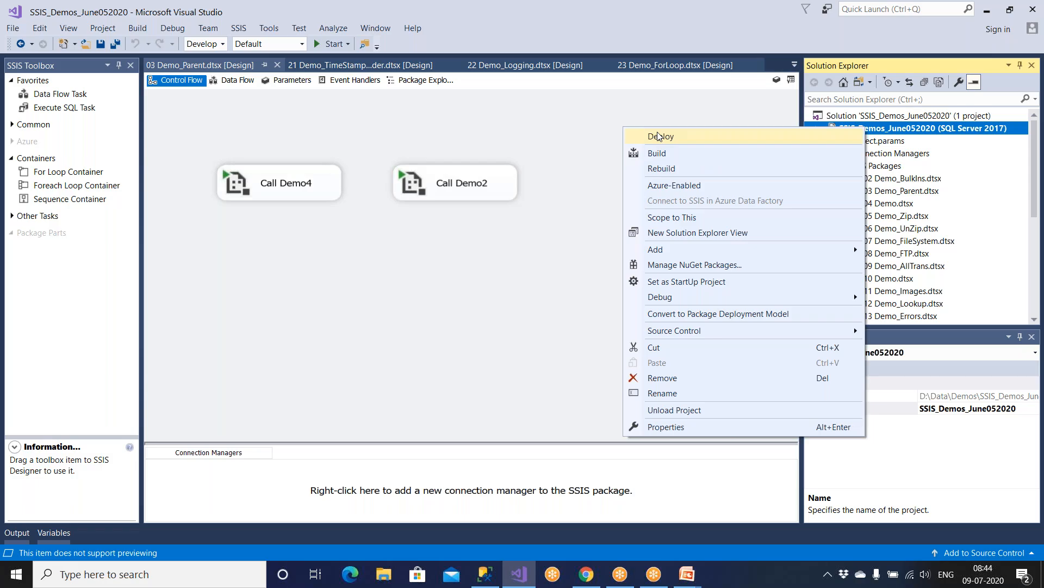
{"action": "left_click", "coordinate": [662, 154]}
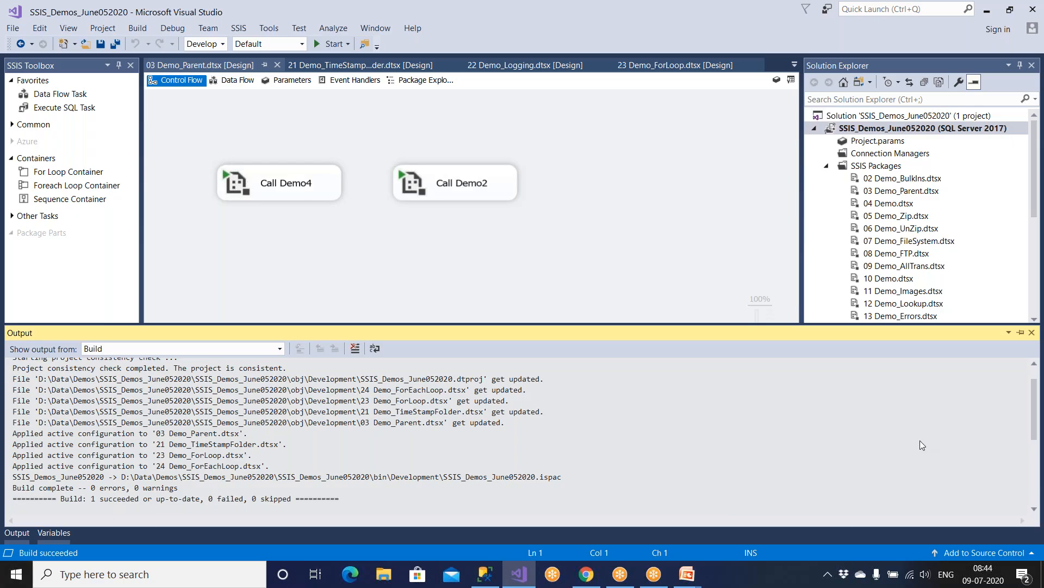
{"action": "left_click", "coordinate": [1021, 333]}
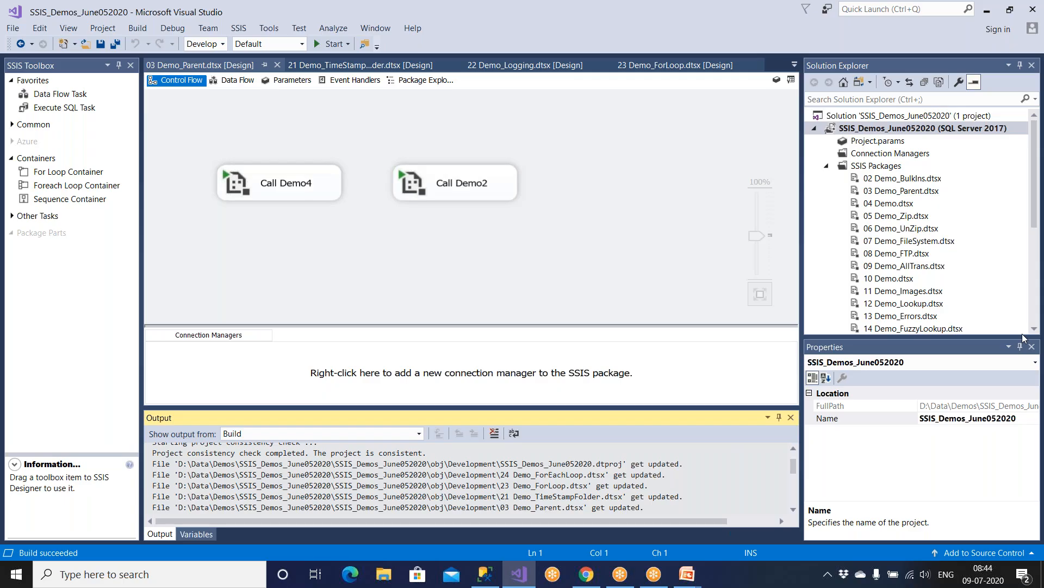
Step: Switch to File Explorer, sort D:\Data\Demos by date modified, and open the inner SSIS_Demos_June052020 project folder
{"action": "left_click", "coordinate": [383, 576]}
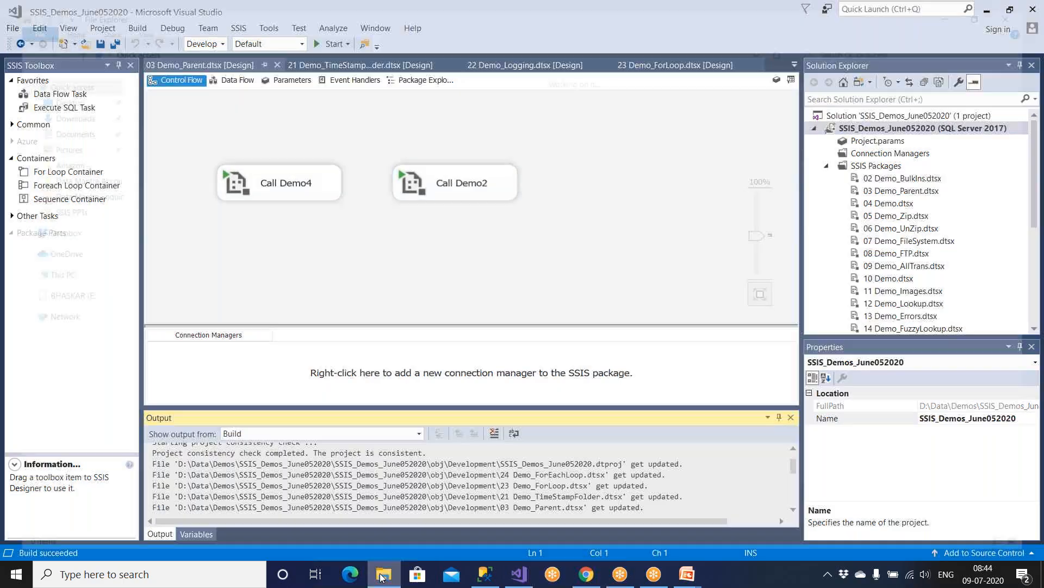
{"action": "left_click", "coordinate": [59, 422]}
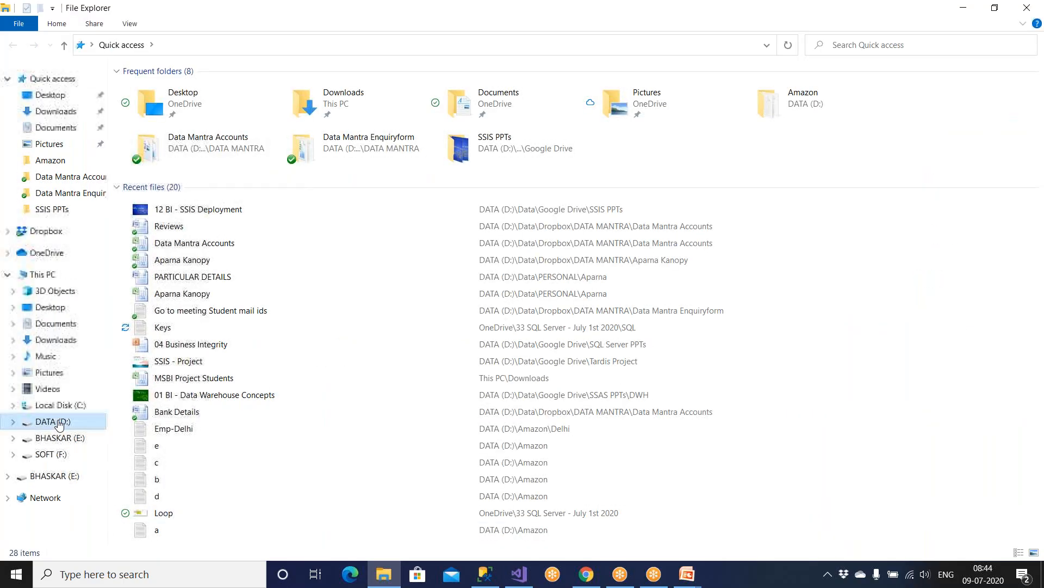
{"action": "double_click", "coordinate": [150, 163]}
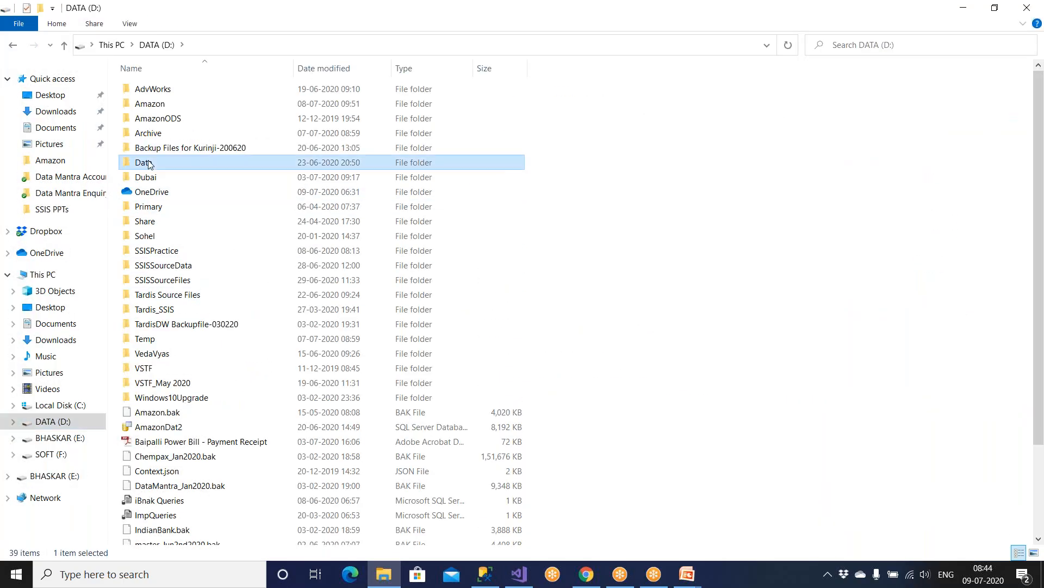
{"action": "double_click", "coordinate": [153, 120]}
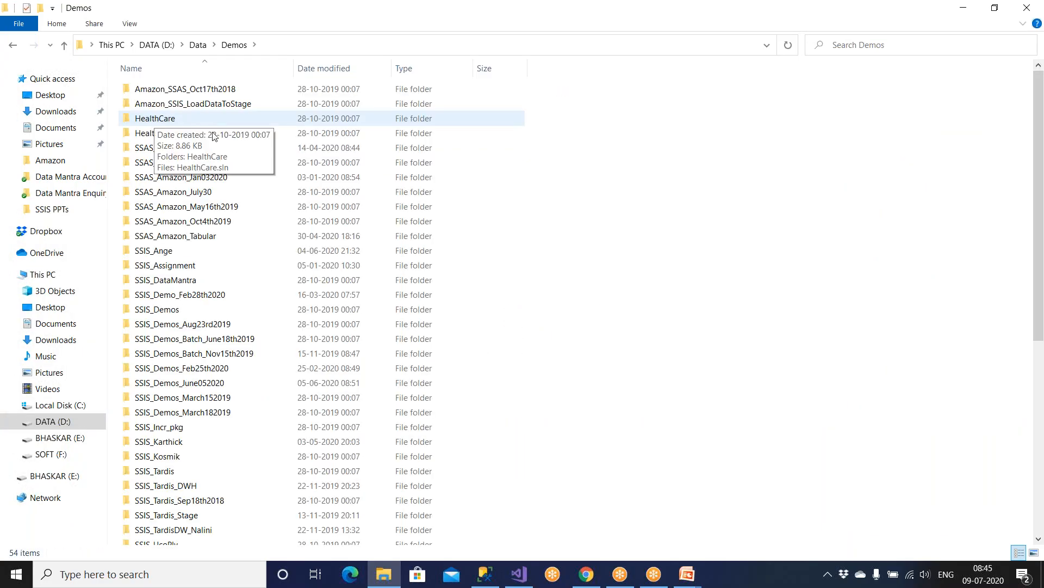
{"action": "left_click", "coordinate": [303, 69]}
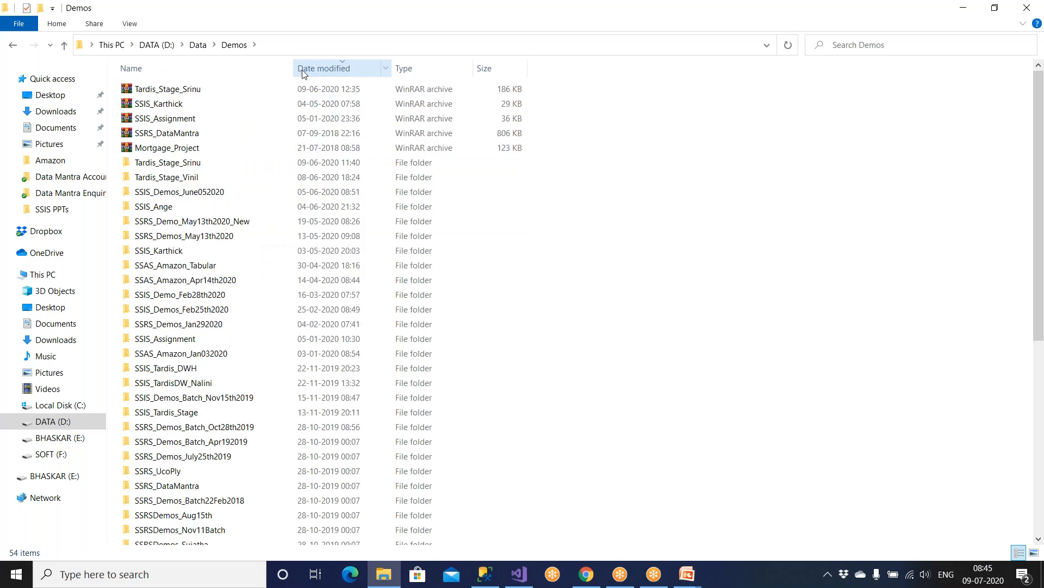
{"action": "left_click", "coordinate": [204, 198]}
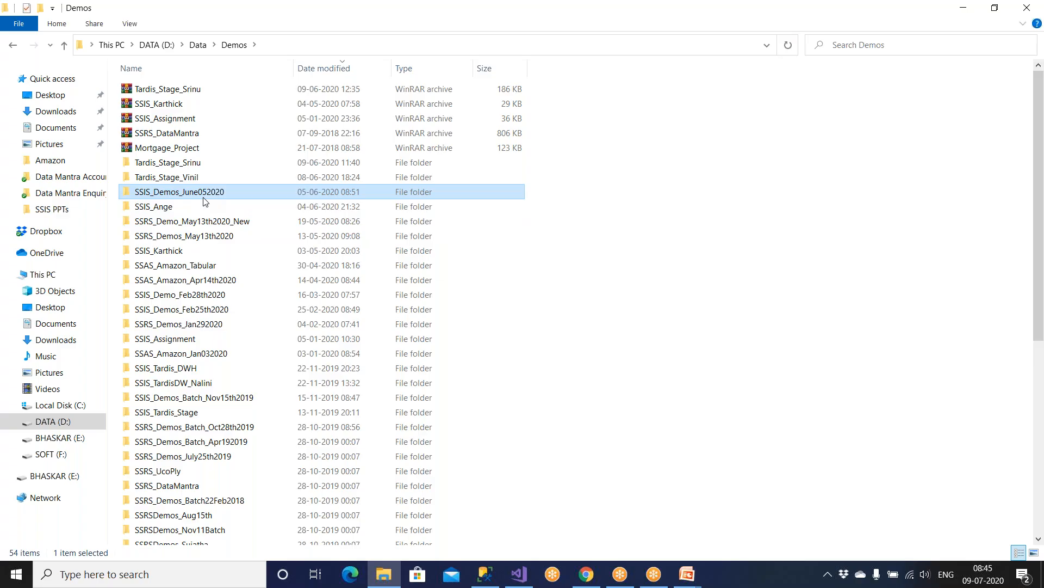
{"action": "double_click", "coordinate": [205, 198]}
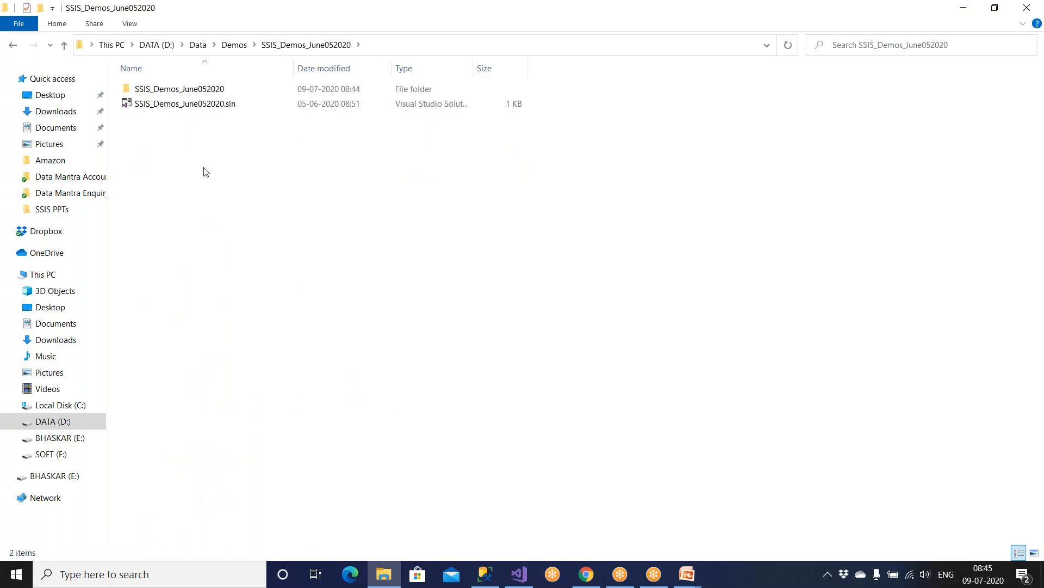
{"action": "double_click", "coordinate": [206, 90]}
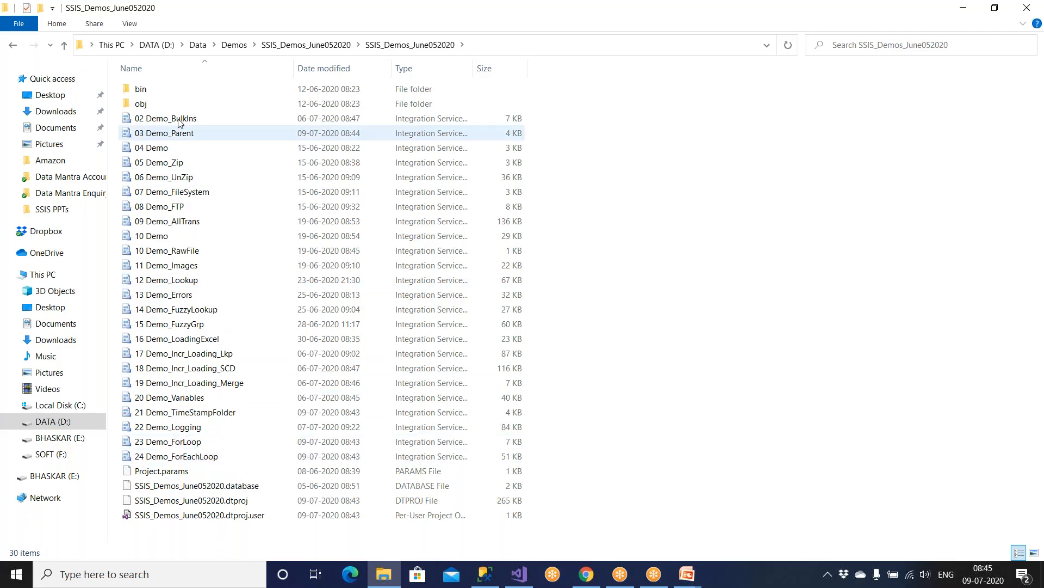
Step: Open the bin\Development folder inside the SSIS_Demos_June052020 project folder
{"action": "left_click", "coordinate": [519, 574]}
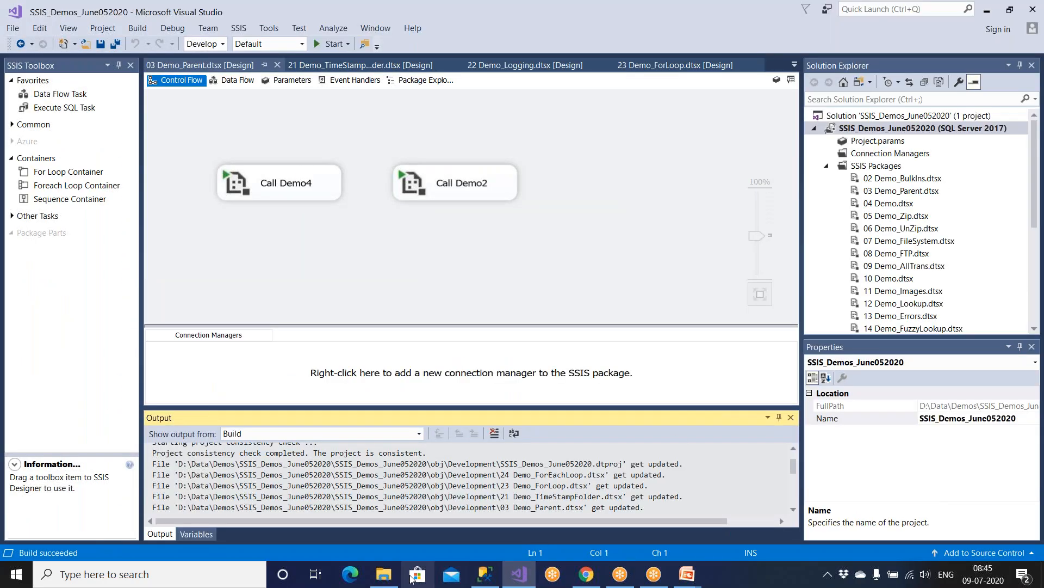
{"action": "left_click", "coordinate": [384, 574]}
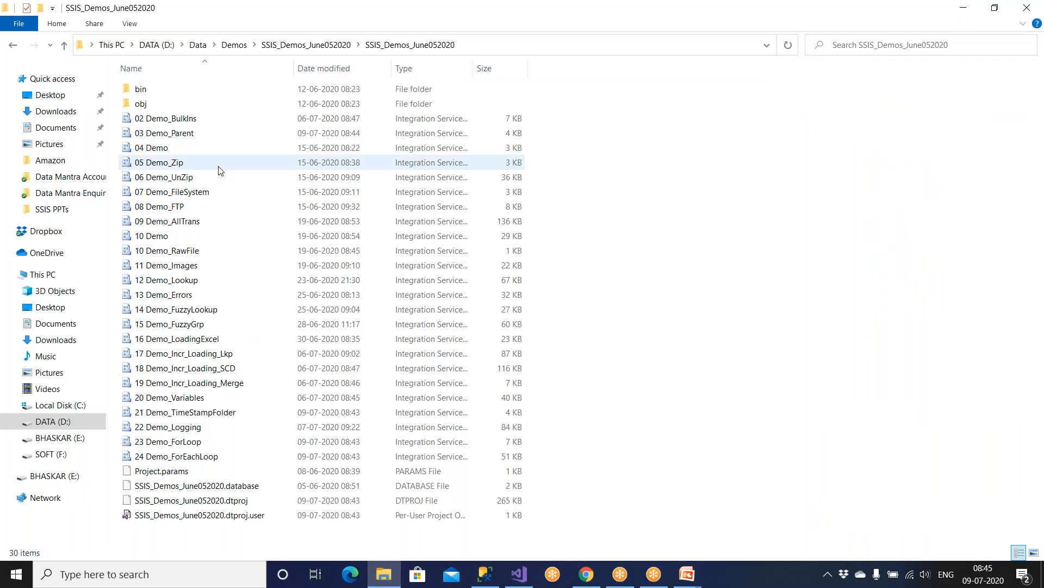
{"action": "double_click", "coordinate": [149, 93]}
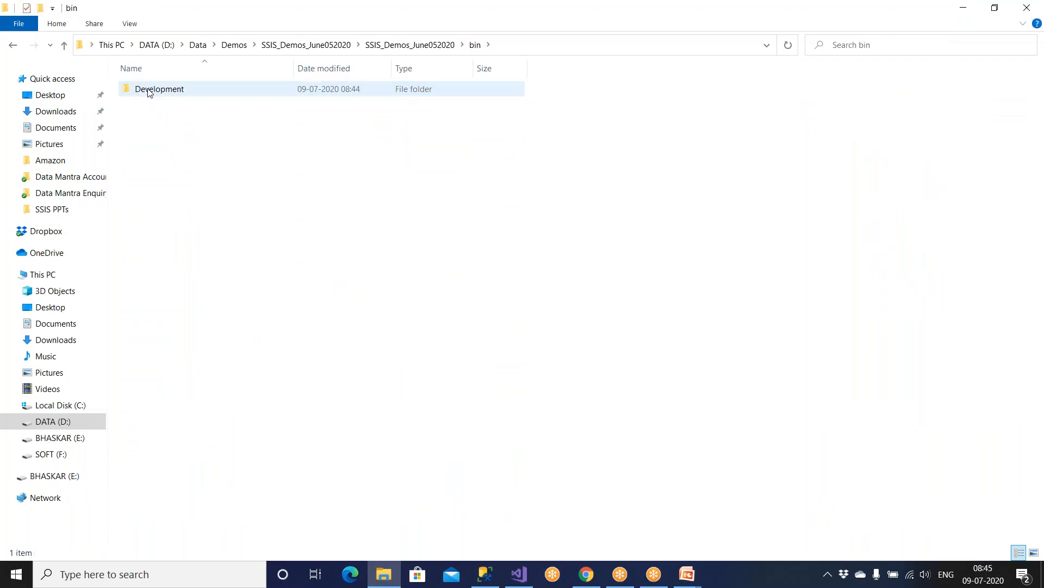
{"action": "double_click", "coordinate": [149, 91]}
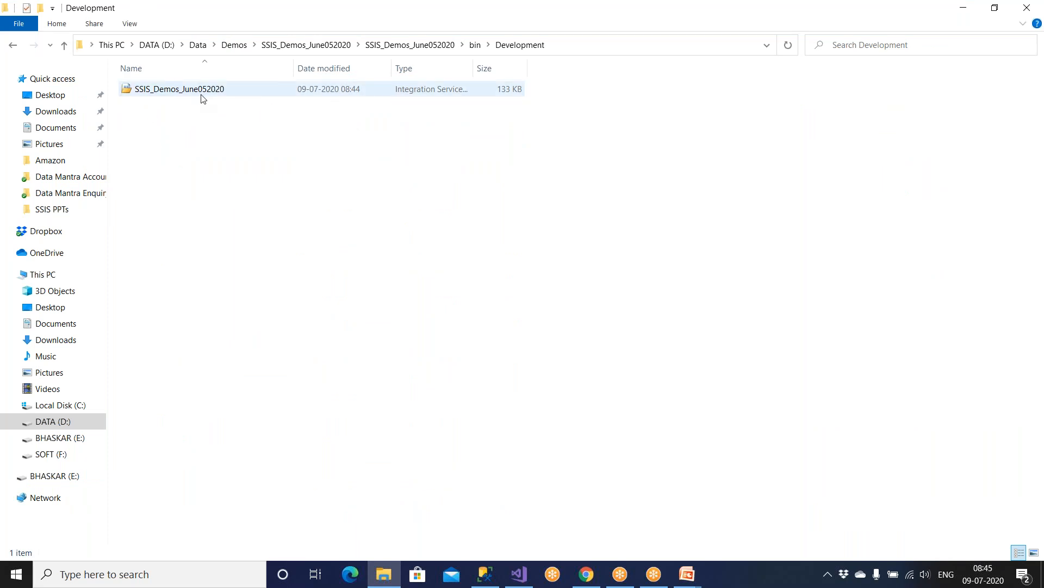
Step: Turn on the display of file name extensions for the files in the Development folder
{"action": "left_click", "coordinate": [127, 25]}
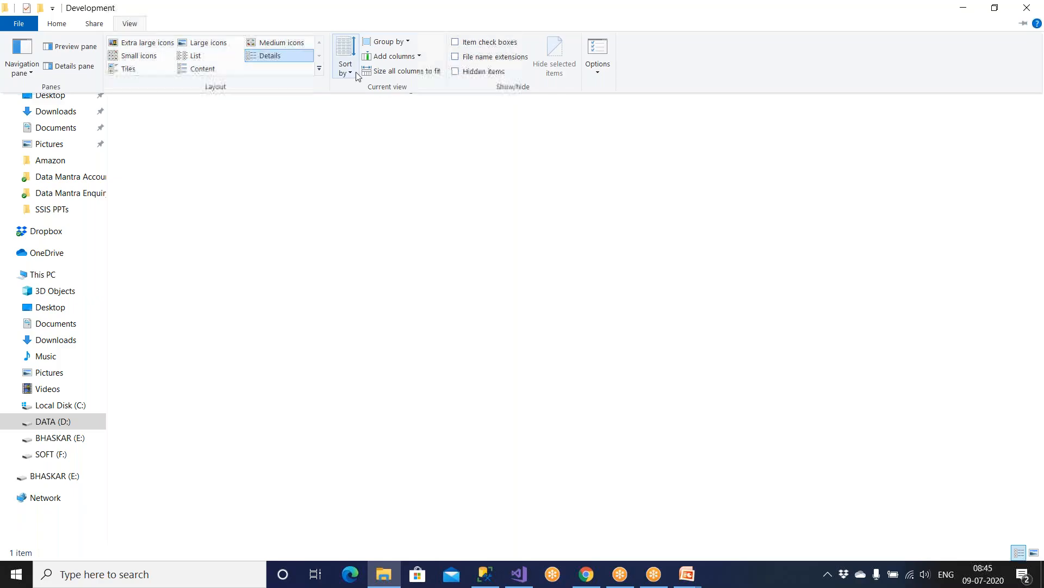
{"action": "left_click", "coordinate": [59, 24]}
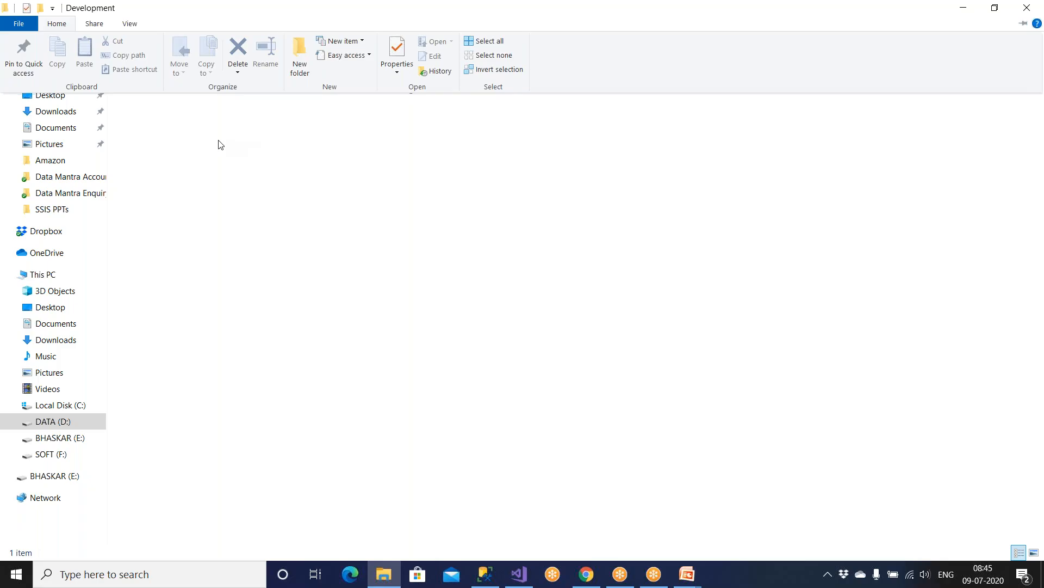
{"action": "left_click", "coordinate": [130, 24]}
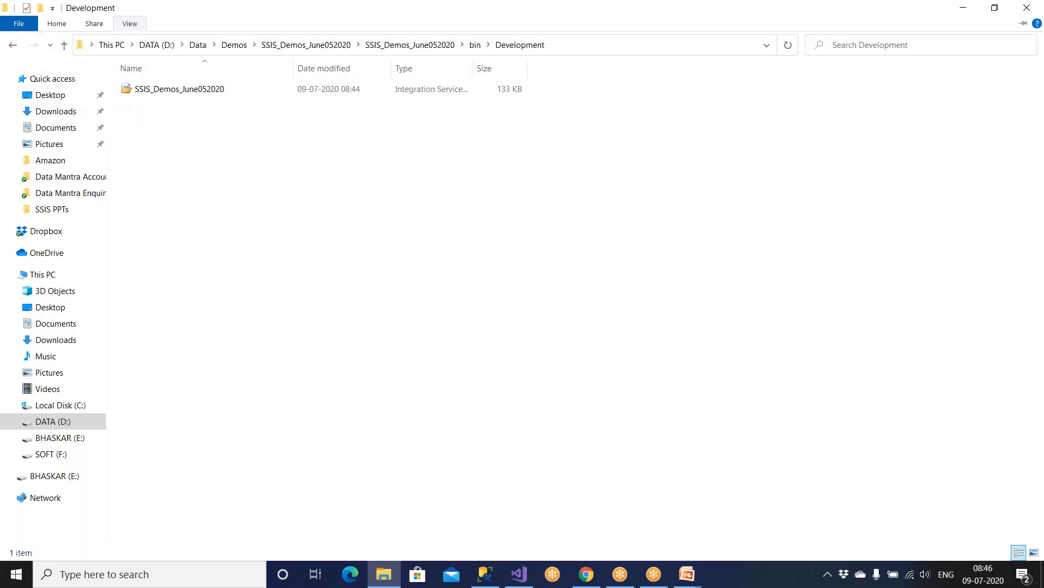
{"action": "left_click", "coordinate": [19, 24]}
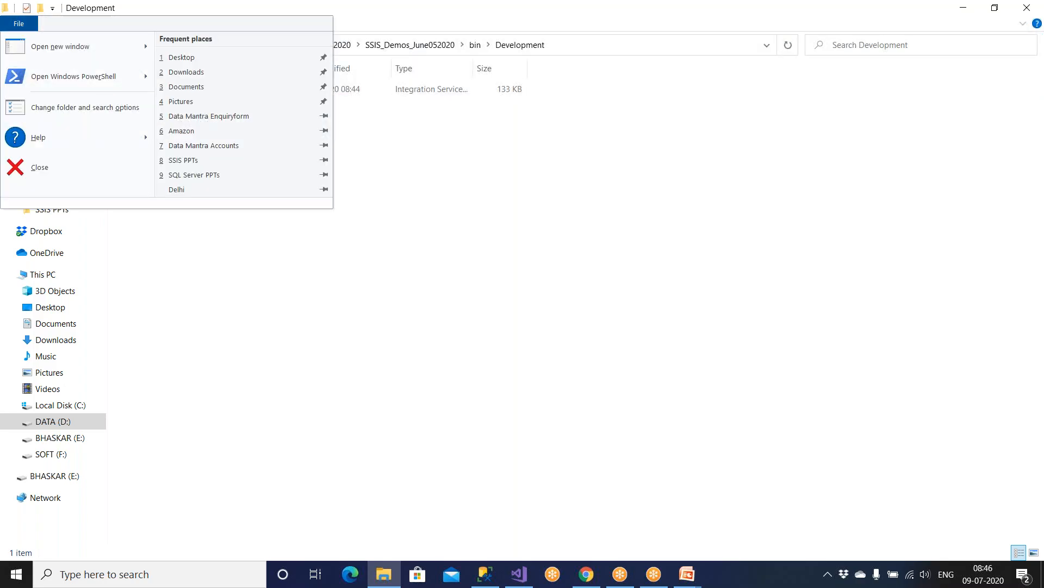
{"action": "left_click", "coordinate": [132, 25]}
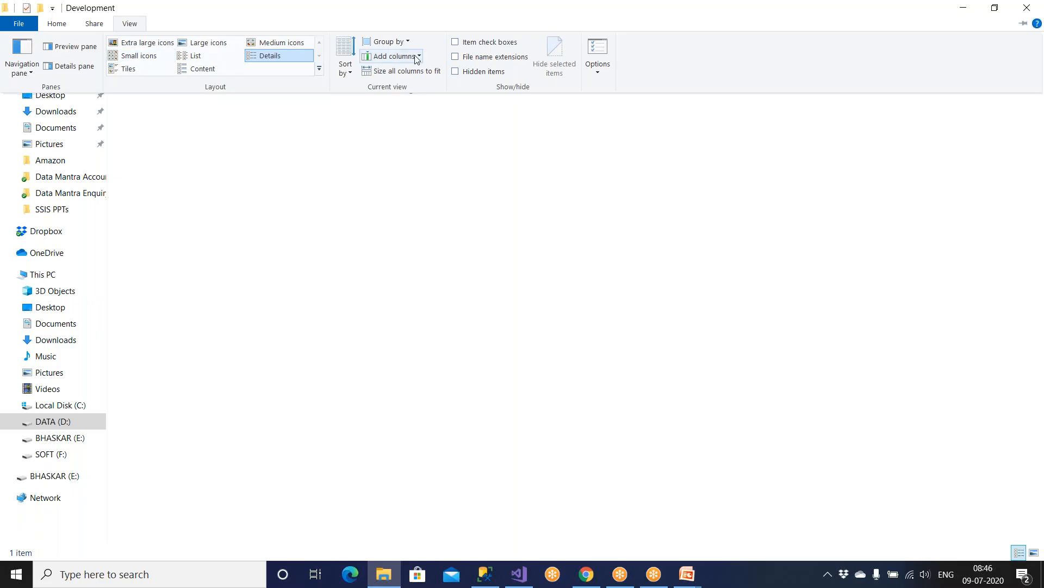
{"action": "left_click", "coordinate": [456, 58]}
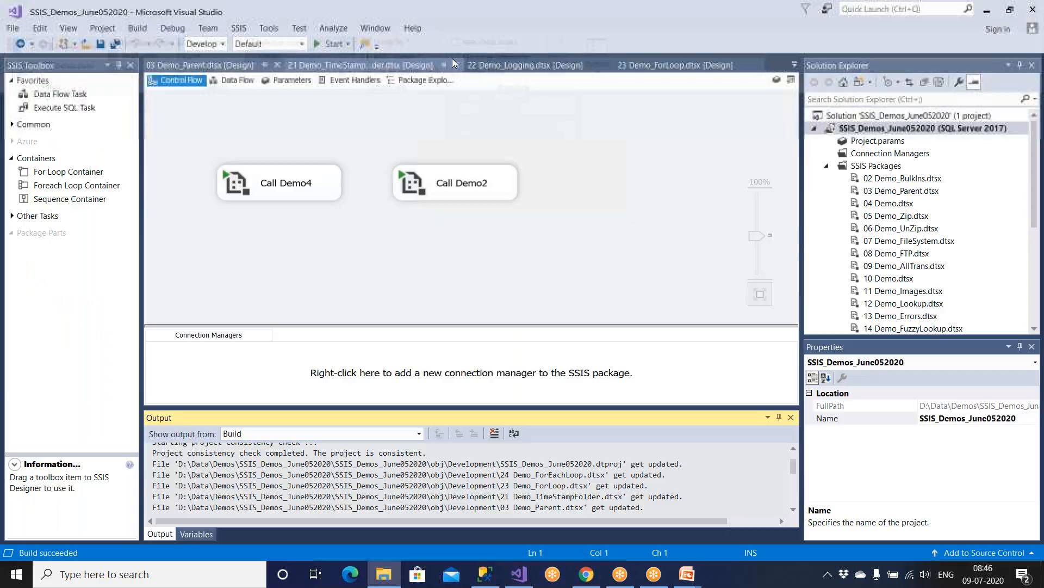
{"action": "left_click", "coordinate": [390, 578]}
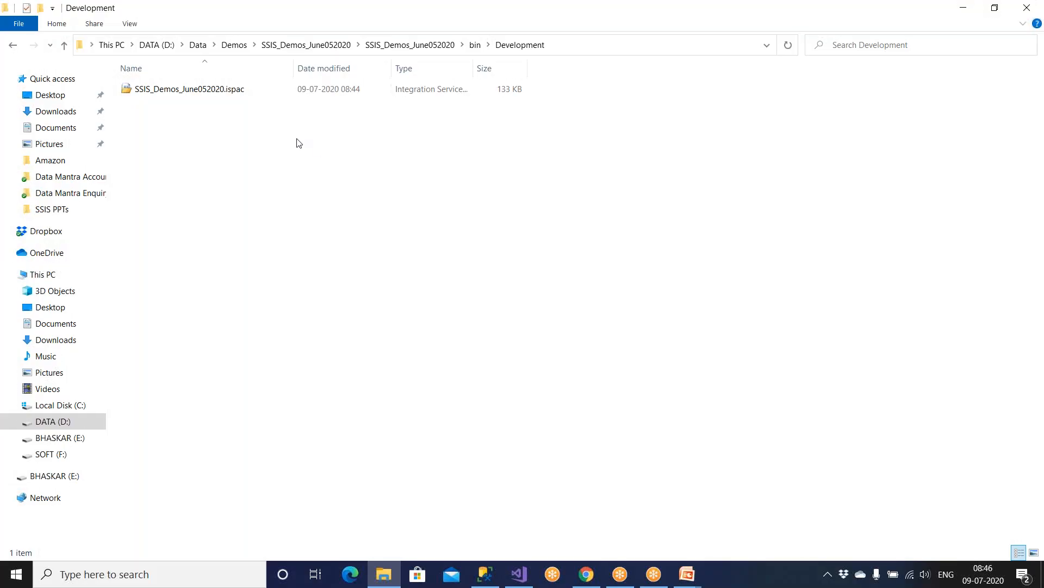
{"action": "left_click", "coordinate": [133, 25]}
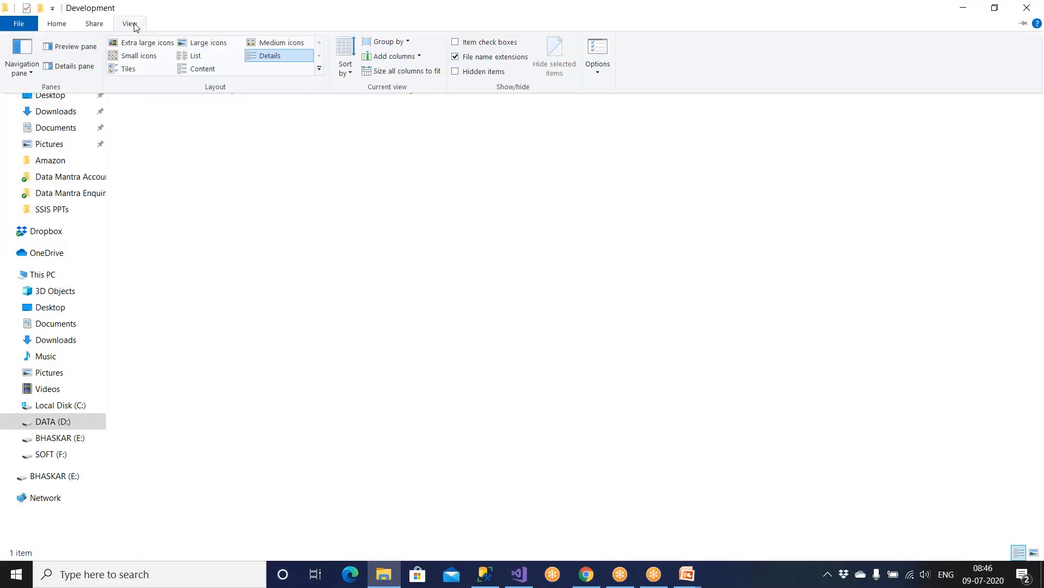
{"action": "left_click", "coordinate": [374, 143]}
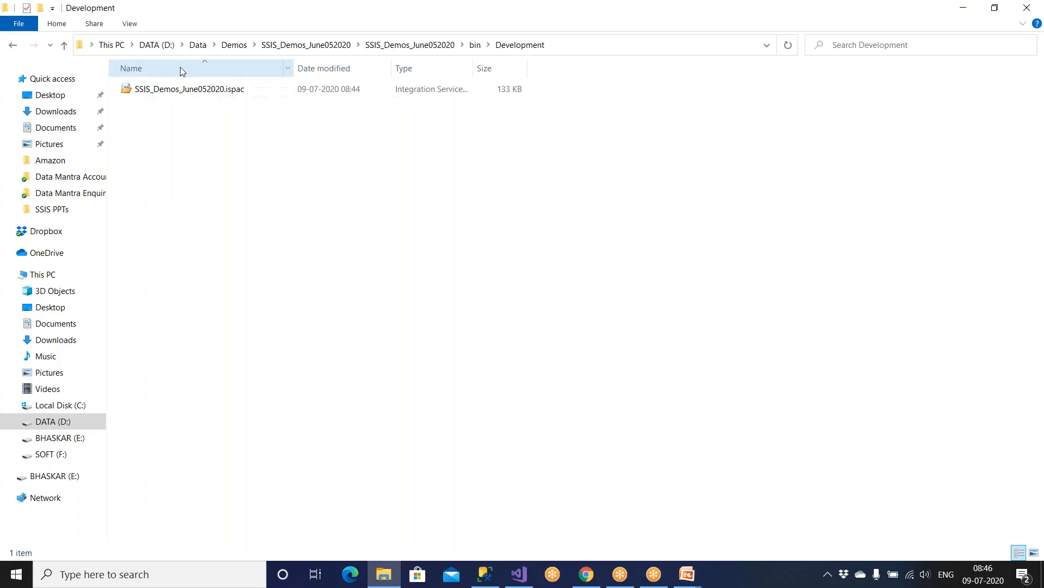
Step: Switch to Visual Studio and build the SSIS_Demos_June052020 project again
{"action": "left_click", "coordinate": [519, 573]}
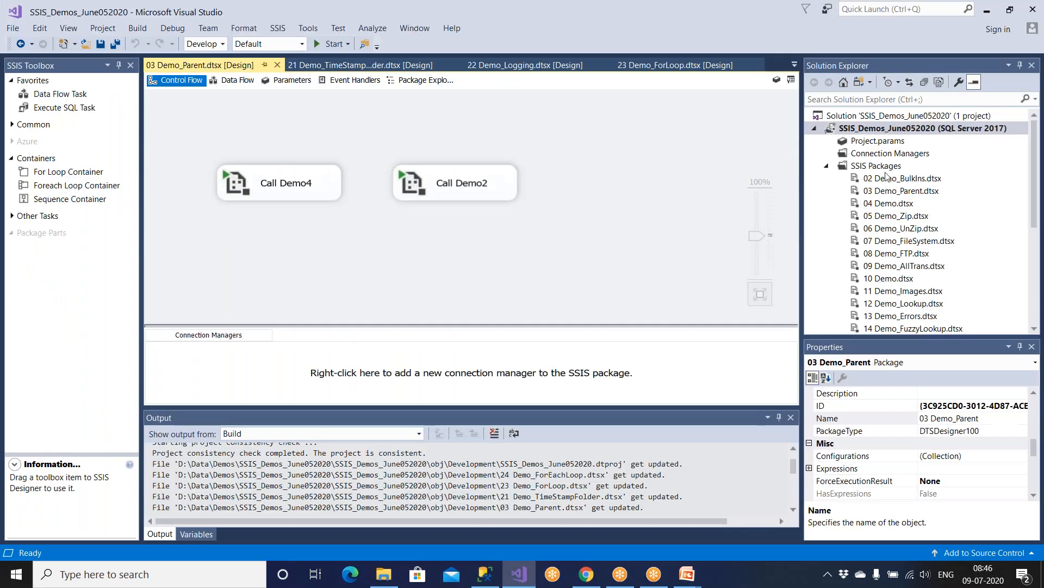
{"action": "right_click", "coordinate": [876, 129]}
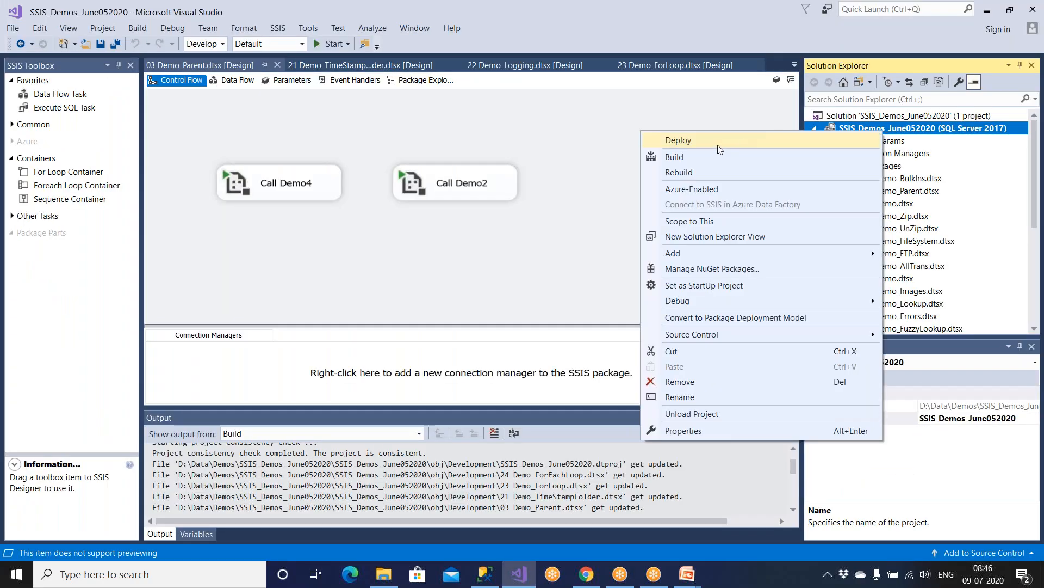
{"action": "left_click", "coordinate": [710, 157]}
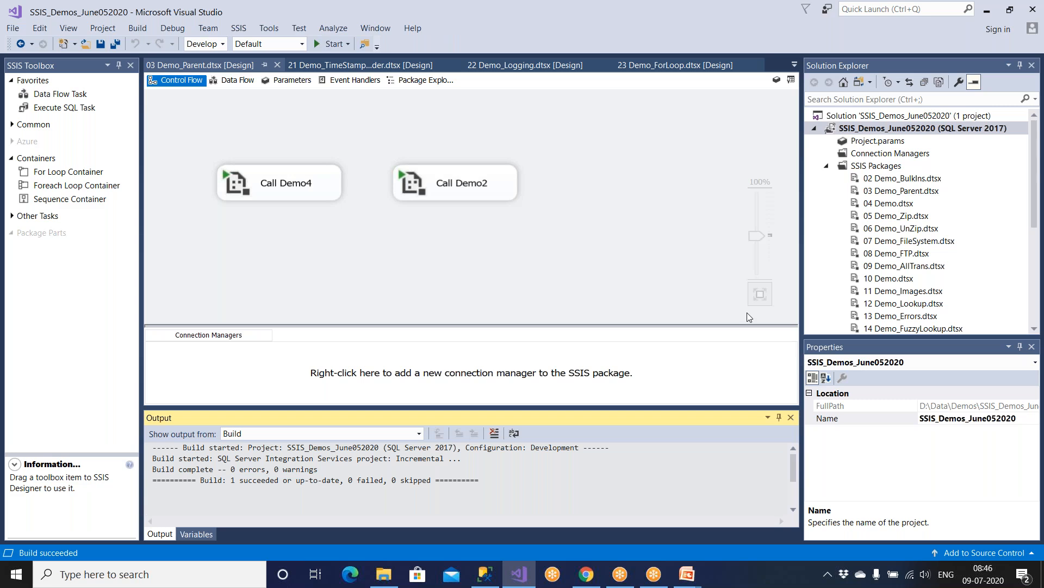
Step: Copy the path of the bin\Development folder from File Explorer and paste it into a new Notepad document
{"action": "left_click", "coordinate": [383, 574]}
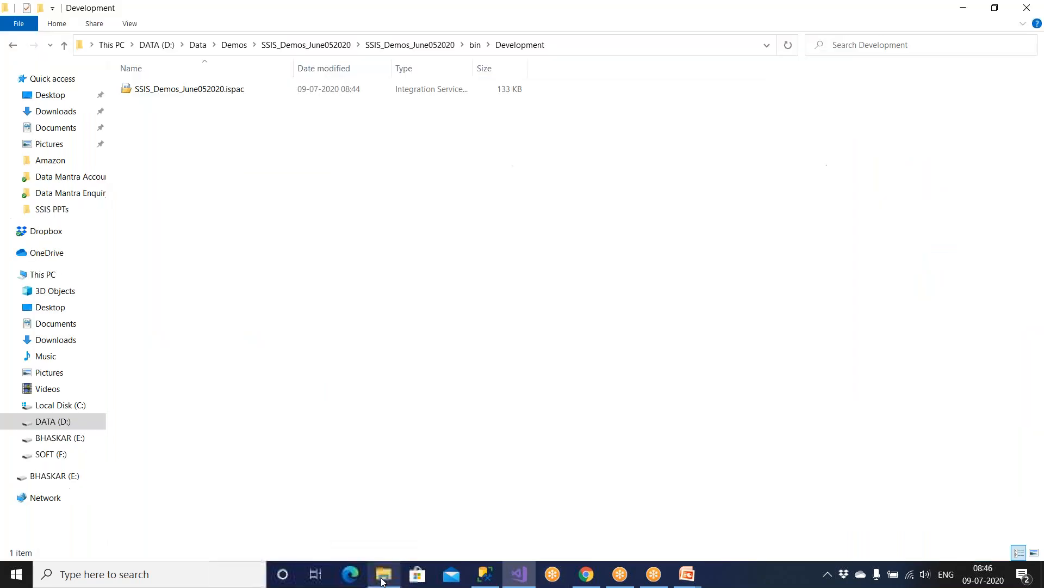
{"action": "left_click", "coordinate": [564, 48]}
{"action": "key", "text": "ctrl+c"}
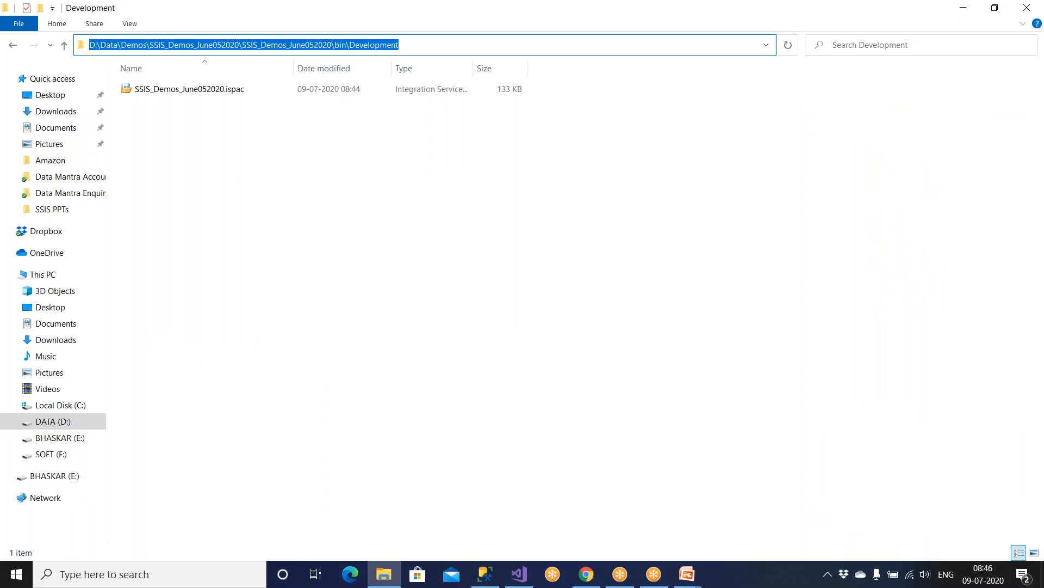
{"action": "key", "text": "super"}
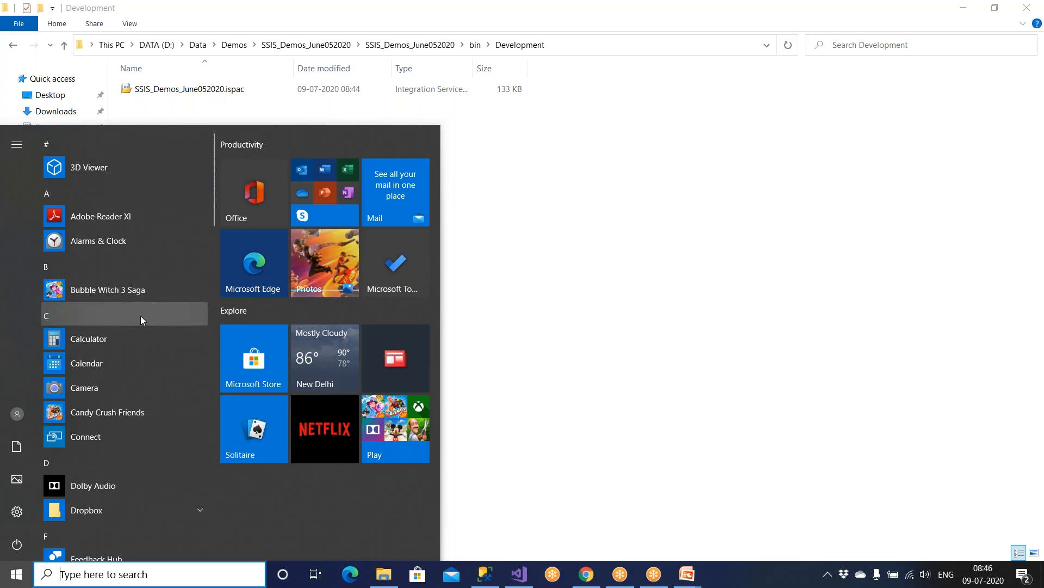
{"action": "type", "text": "note"}
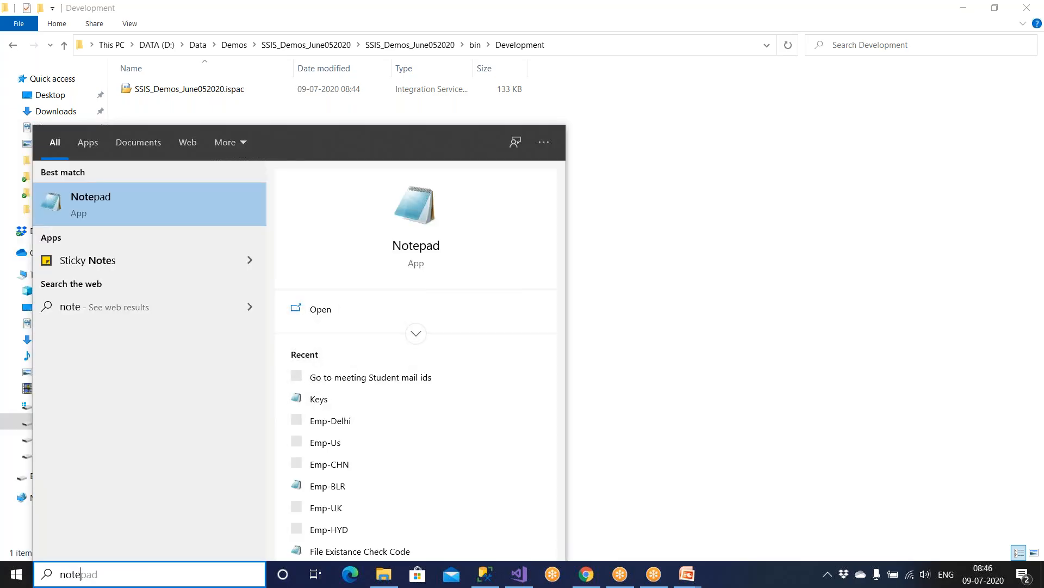
{"action": "left_click", "coordinate": [126, 205]}
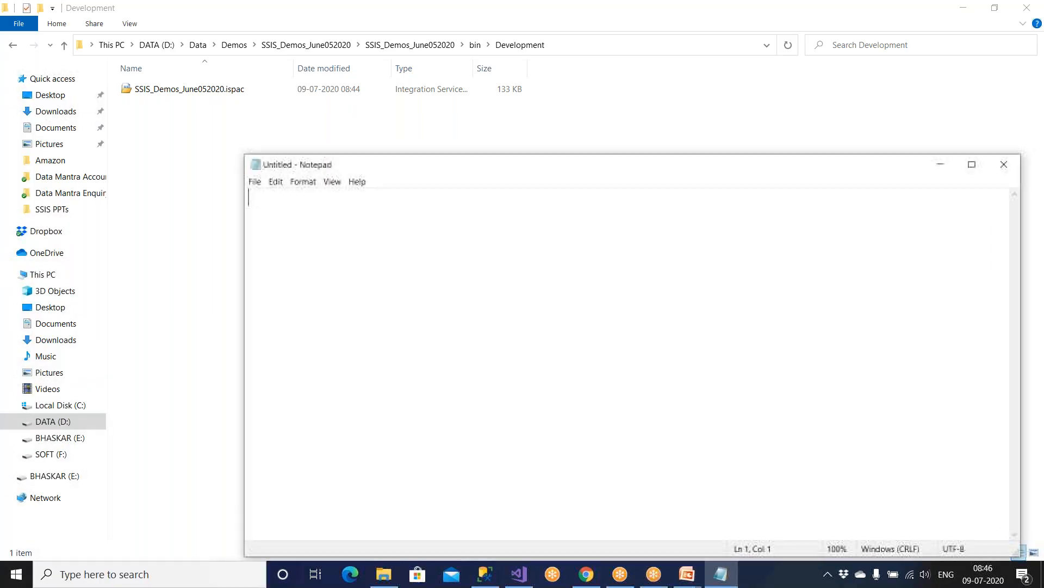
{"action": "key", "text": "ctrl+v"}
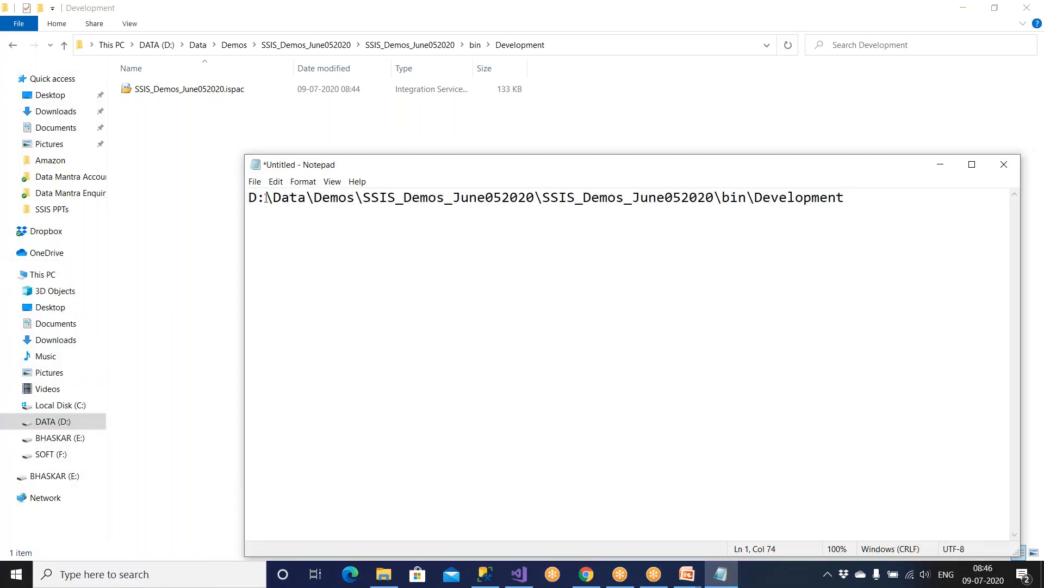
Step: Highlight parts of the pasted path and add the note "ispac file" two lines below it
{"action": "left_click_drag", "start_coordinate": [274, 196], "coordinate": [356, 197]}
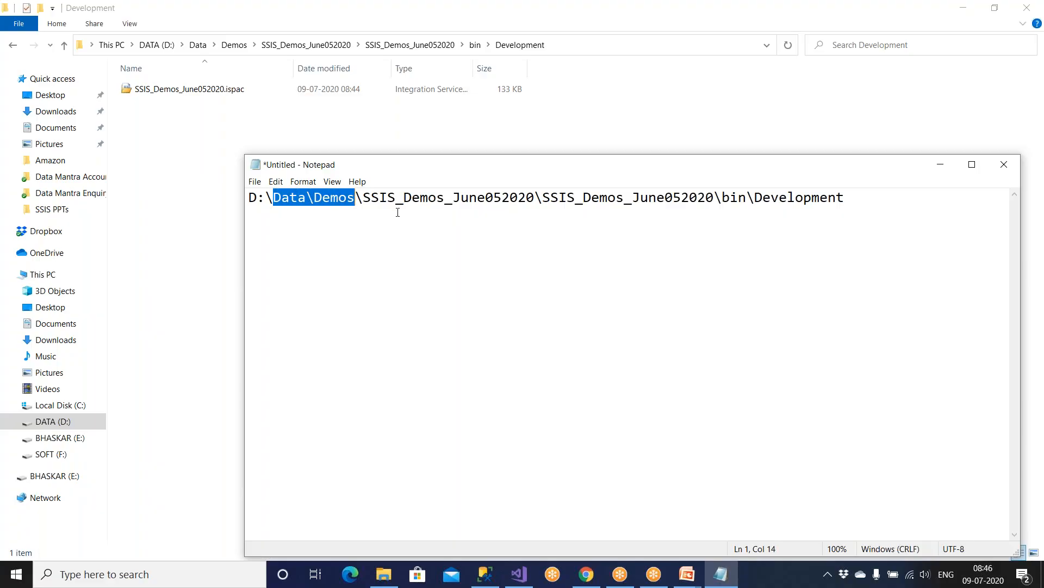
{"action": "left_click", "coordinate": [395, 197]}
{"action": "left_click_drag", "start_coordinate": [724, 197], "coordinate": [857, 199]}
{"action": "left_click", "coordinate": [857, 199]}
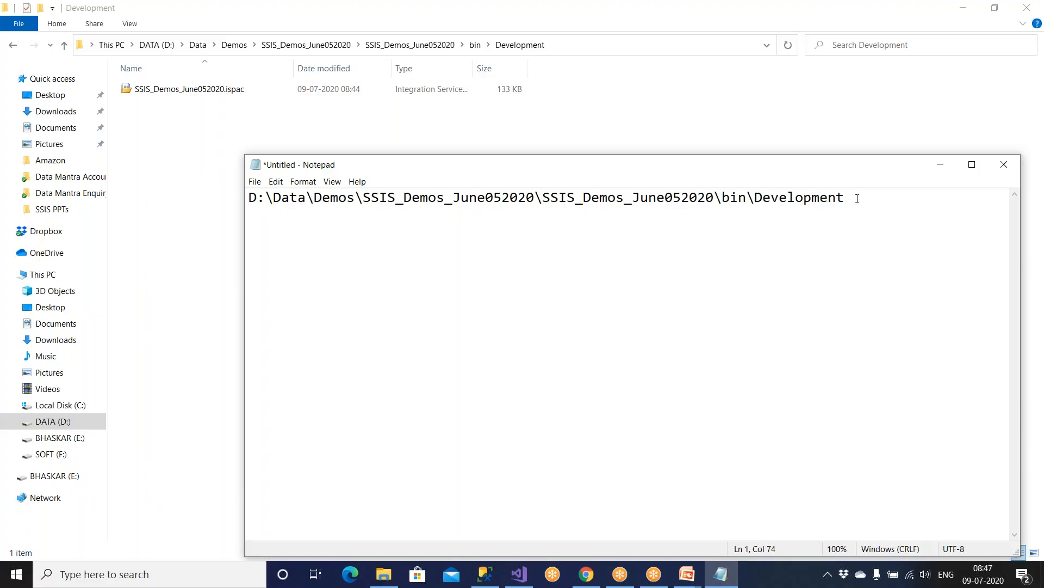
{"action": "type", "text": "ispac file"}
{"action": "left_click_drag", "start_coordinate": [347, 238], "coordinate": [213, 215]}
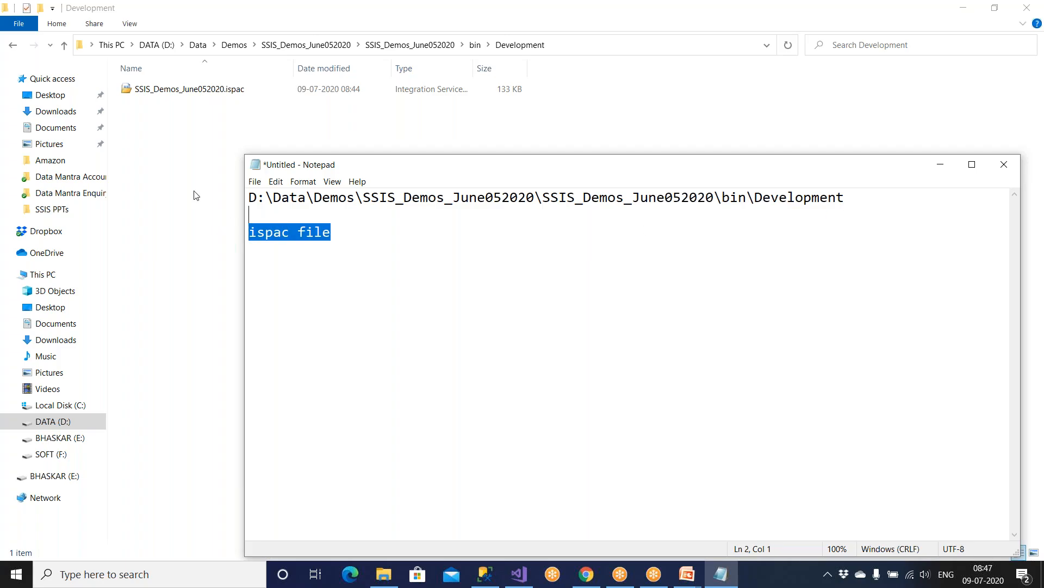
Step: Copy the file SSIS_Demos_June052020.ispac from the Development folder
{"action": "left_click", "coordinate": [223, 96]}
{"action": "right_click", "coordinate": [223, 95]}
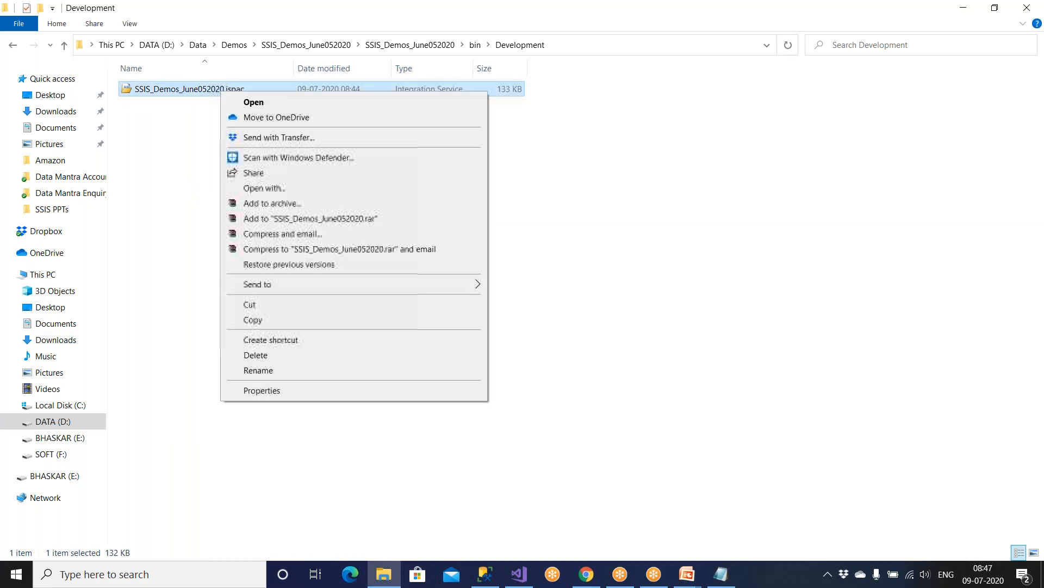
{"action": "left_click", "coordinate": [254, 319]}
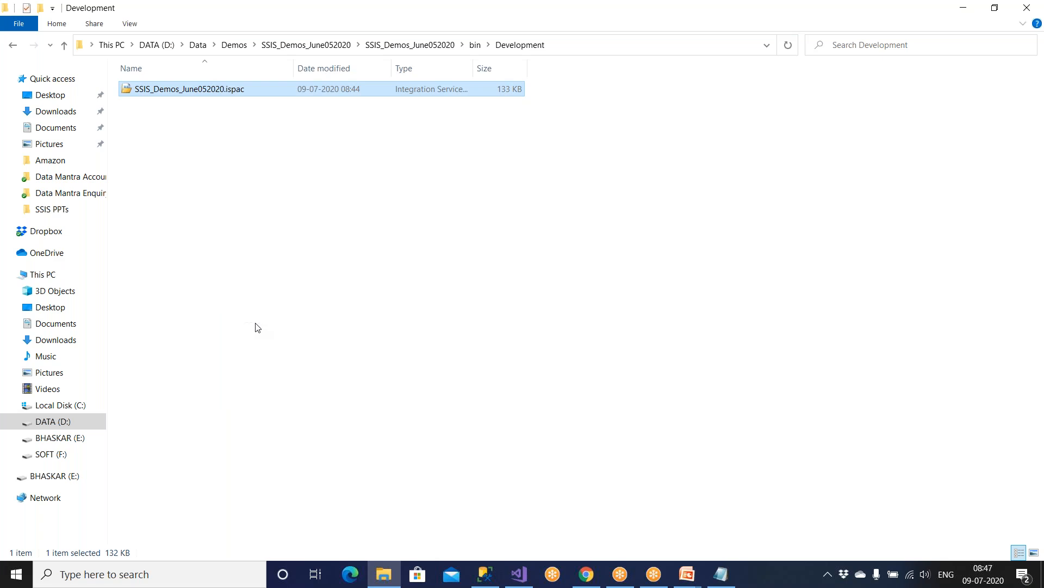
Step: Create a folder named VSTF on the SOFT (F:) drive and paste the copied SSIS_Demos_June052020.ispac file into it
{"action": "left_click", "coordinate": [52, 455]}
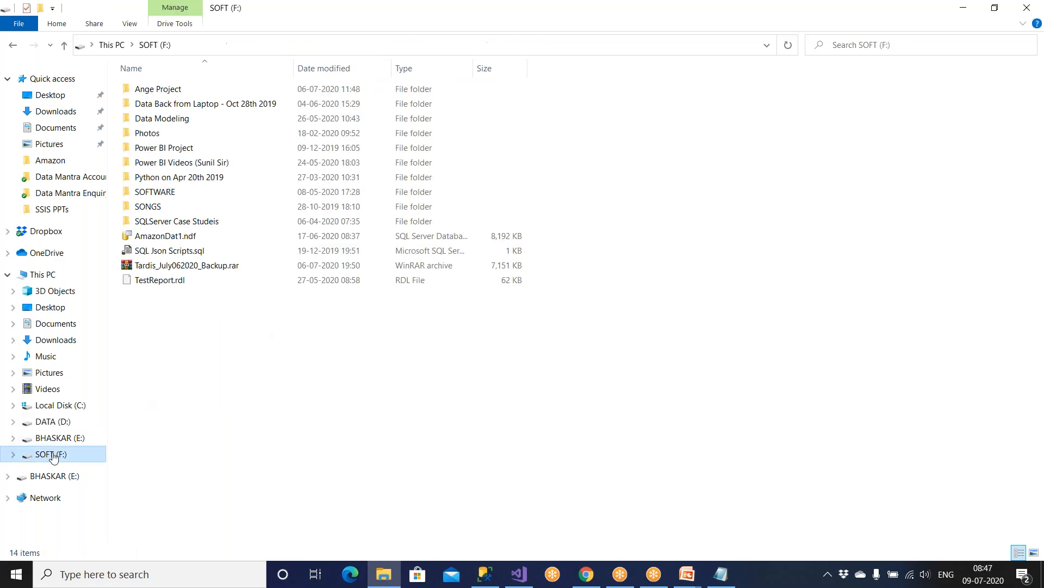
{"action": "right_click", "coordinate": [218, 351]}
{"action": "mouse_move", "coordinate": [256, 319]}
{"action": "left_click", "coordinate": [389, 320]}
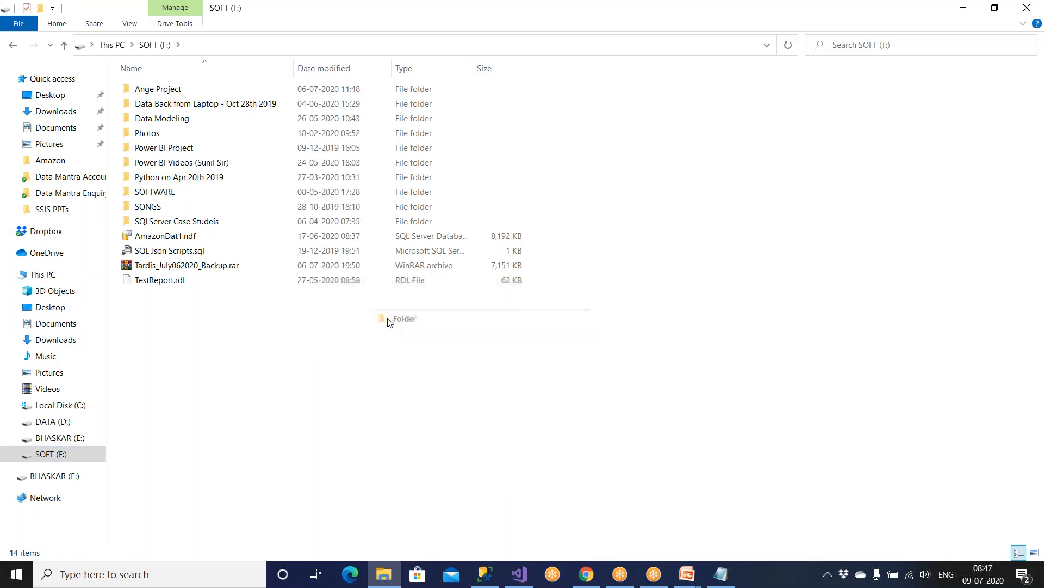
{"action": "type", "text": "VSTD"}
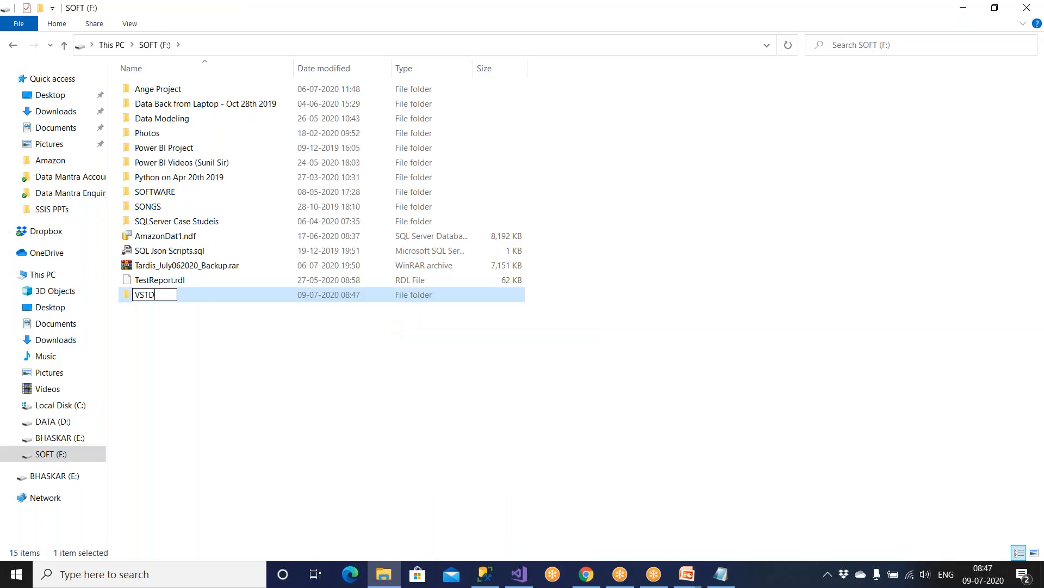
{"action": "key", "text": "BackSpace"}
{"action": "type", "text": "F"}
{"action": "key", "text": "Return"}
{"action": "key", "text": "Return"}
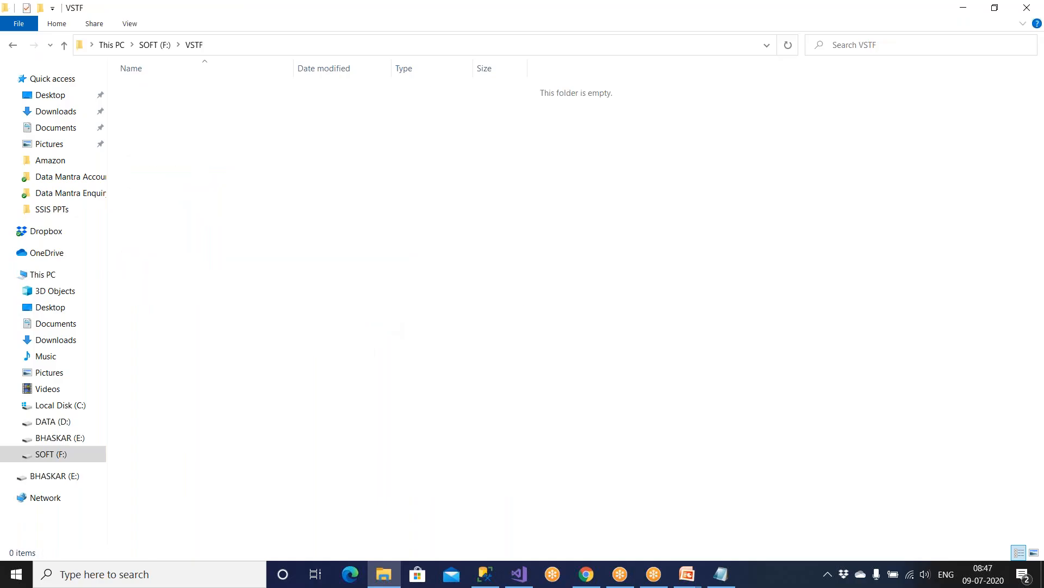
{"action": "key", "text": "ctrl+v"}
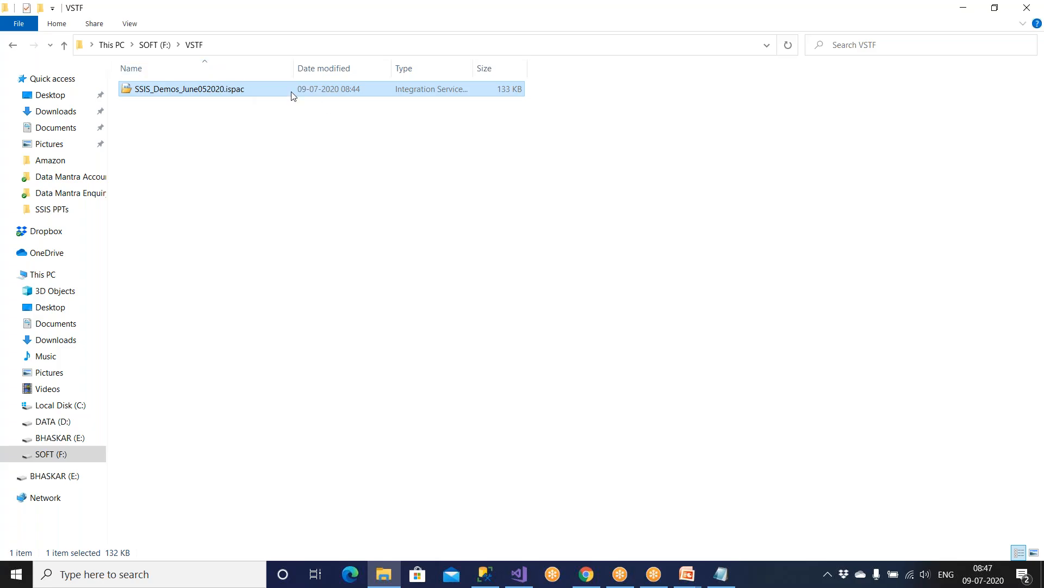
Step: Open Paint and draw one large rectangle in the upper-left part of the blank canvas
{"action": "key", "text": "super"}
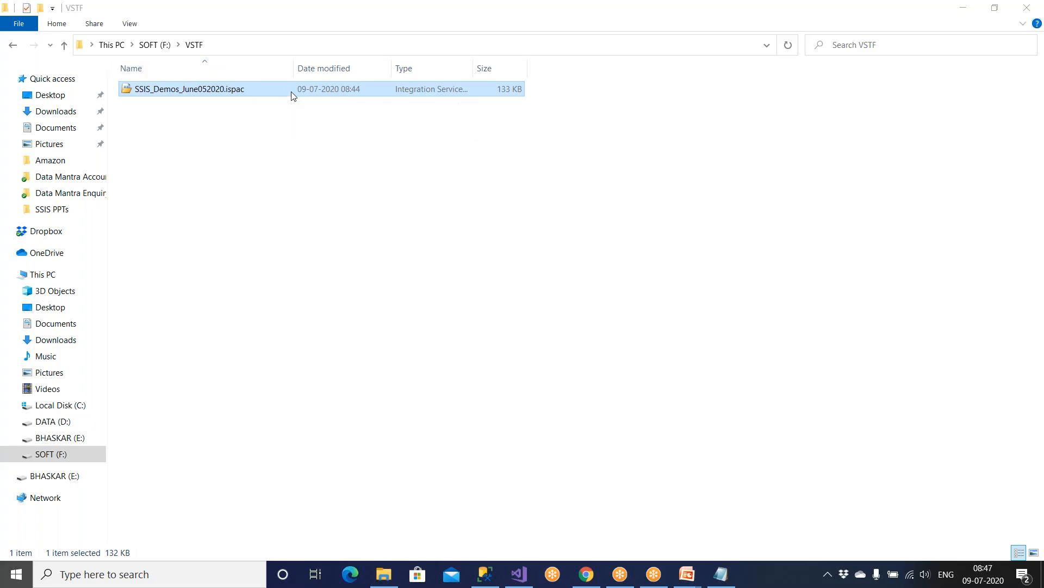
{"action": "type", "text": "paint"}
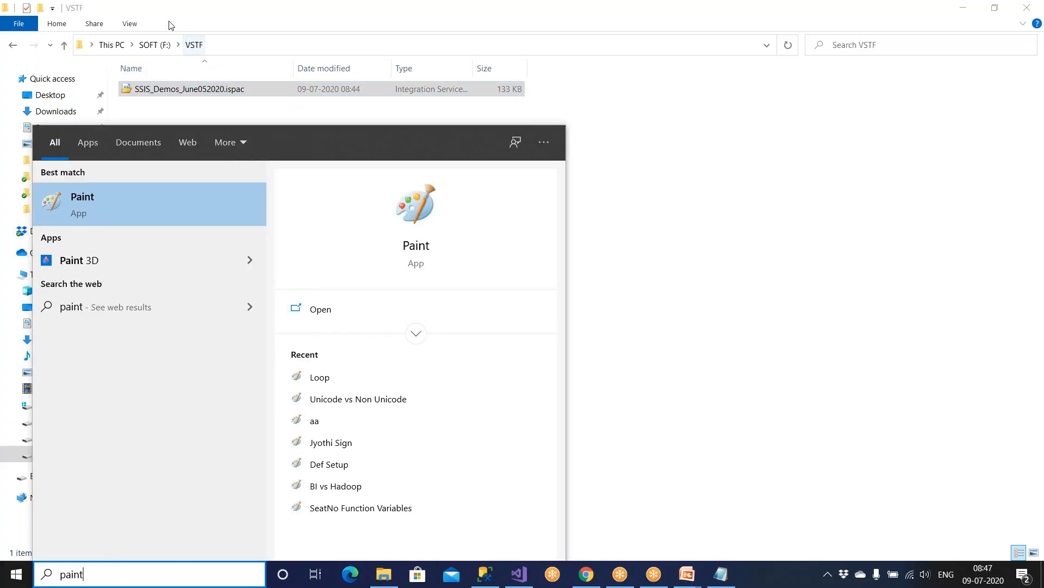
{"action": "left_click", "coordinate": [99, 182]}
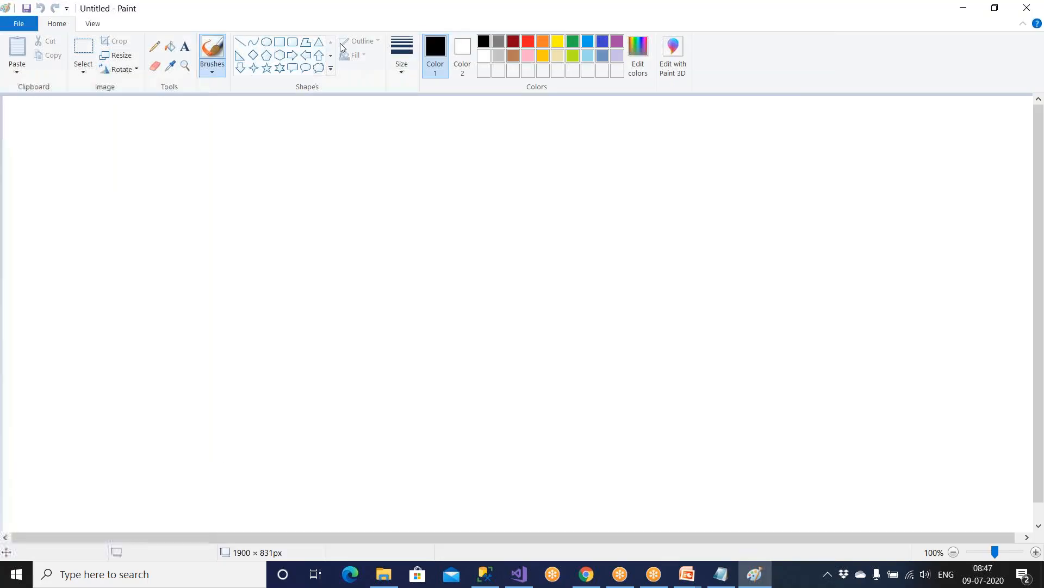
{"action": "left_click", "coordinate": [279, 43]}
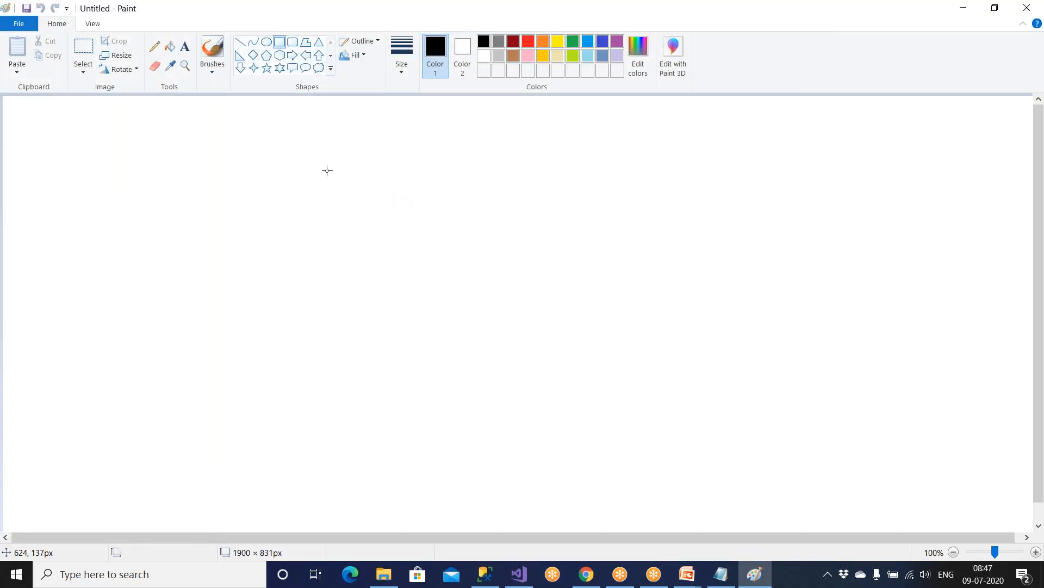
{"action": "mouse_move", "coordinate": [124, 147]}
{"action": "left_mouse_down"}
{"action": "mouse_move", "coordinate": [212, 275]}
{"action": "mouse_move", "coordinate": [339, 300]}
{"action": "left_mouse_up"}
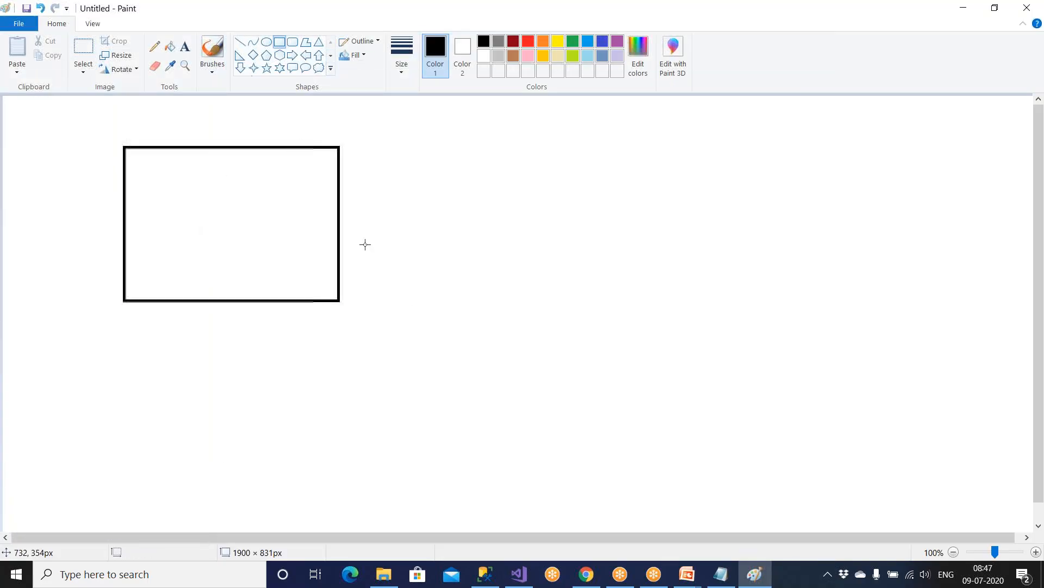
Step: Add the text label "ispac file" just below the large rectangle
{"action": "left_click", "coordinate": [185, 46]}
{"action": "left_click", "coordinate": [176, 311]}
{"action": "type", "text": "ispac file"}
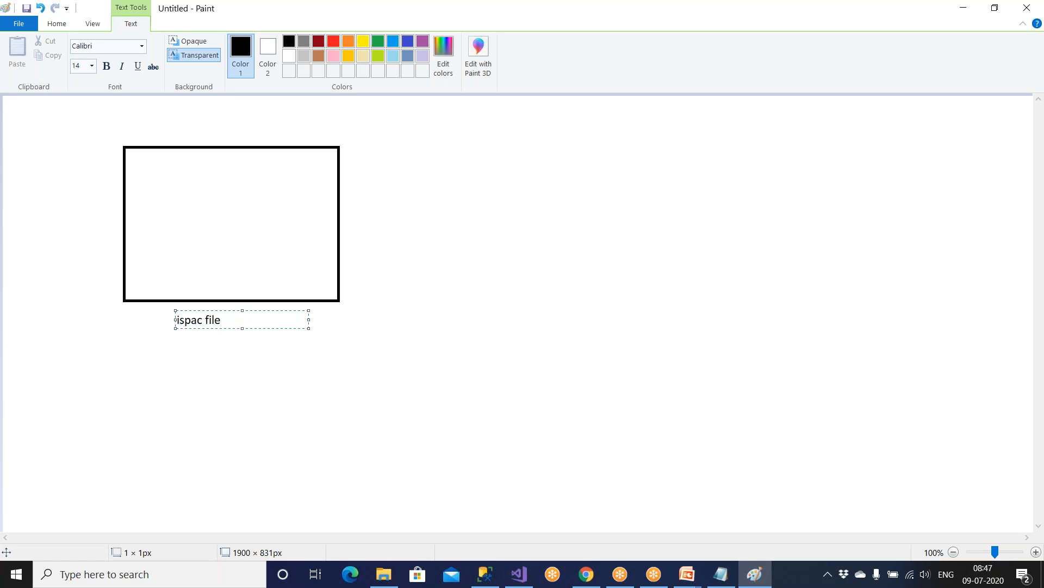
{"action": "left_click", "coordinate": [163, 383]}
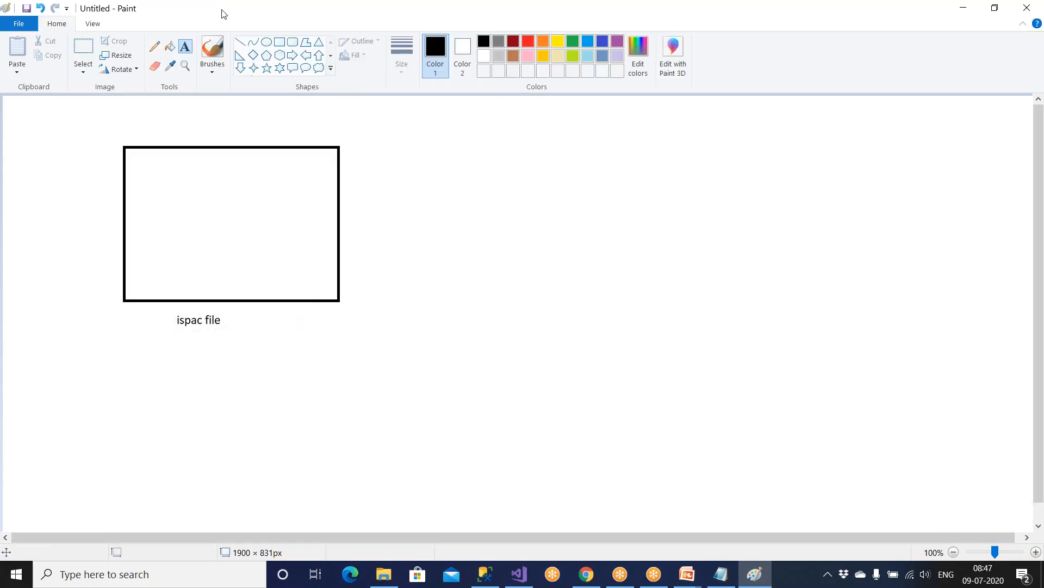
Step: Fill the large rectangle with four rows of small rectangles representing the packages inside the ispac file
{"action": "mouse_move", "coordinate": [144, 164]}
{"action": "left_mouse_down"}
{"action": "mouse_move", "coordinate": [181, 194]}
{"action": "mouse_move", "coordinate": [208, 181]}
{"action": "mouse_move", "coordinate": [223, 192]}
{"action": "mouse_move", "coordinate": [296, 194]}
{"action": "left_mouse_up"}
{"action": "mouse_move", "coordinate": [155, 208]}
{"action": "left_mouse_down"}
{"action": "mouse_move", "coordinate": [181, 235]}
{"action": "mouse_move", "coordinate": [300, 242]}
{"action": "left_mouse_up"}
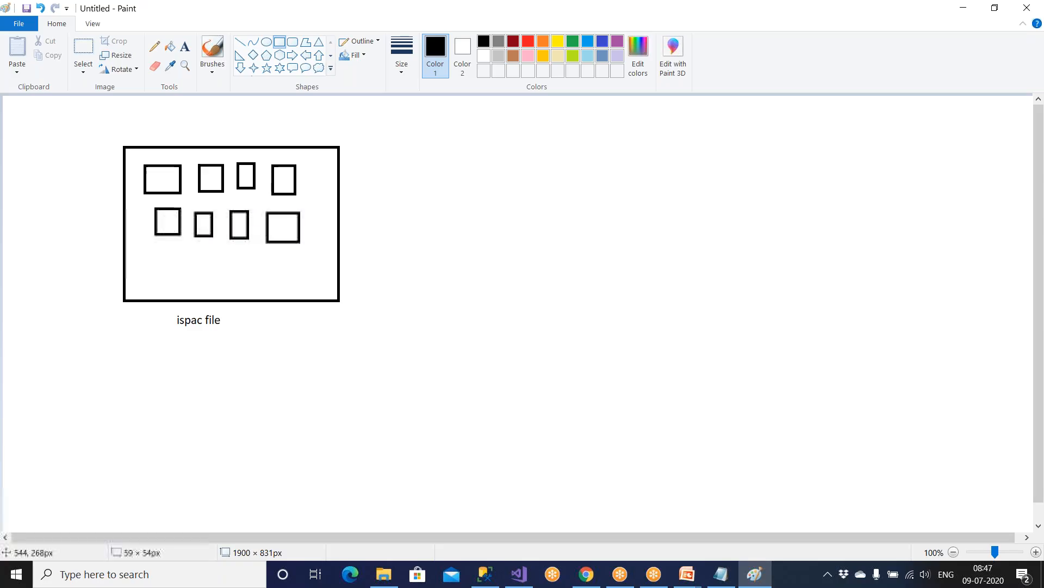
{"action": "mouse_move", "coordinate": [154, 250]}
{"action": "left_mouse_down"}
{"action": "mouse_move", "coordinate": [167, 271]}
{"action": "mouse_move", "coordinate": [237, 265]}
{"action": "left_mouse_up"}
{"action": "left_click_drag", "start_coordinate": [259, 262], "coordinate": [272, 275]}
{"action": "left_click_drag", "start_coordinate": [289, 264], "coordinate": [305, 282]}
{"action": "mouse_move", "coordinate": [186, 277]}
{"action": "left_mouse_down"}
{"action": "mouse_move", "coordinate": [190, 288]}
{"action": "mouse_move", "coordinate": [243, 290]}
{"action": "left_mouse_up"}
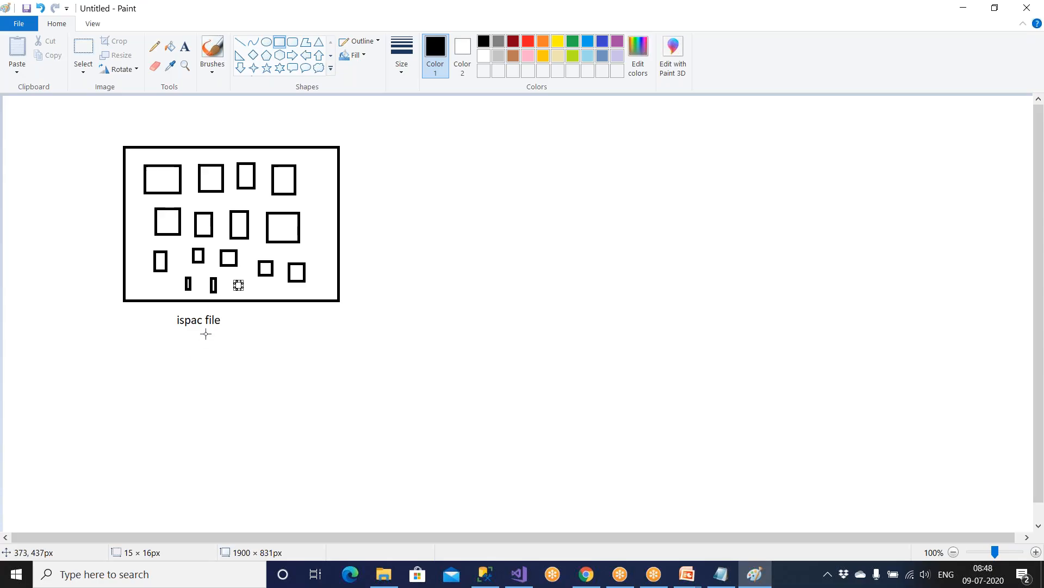
Step: Switch to File Explorer, open D:\Data\Demos and sort its contents by date modified, newest first
{"action": "key", "text": "alt+Tab"}
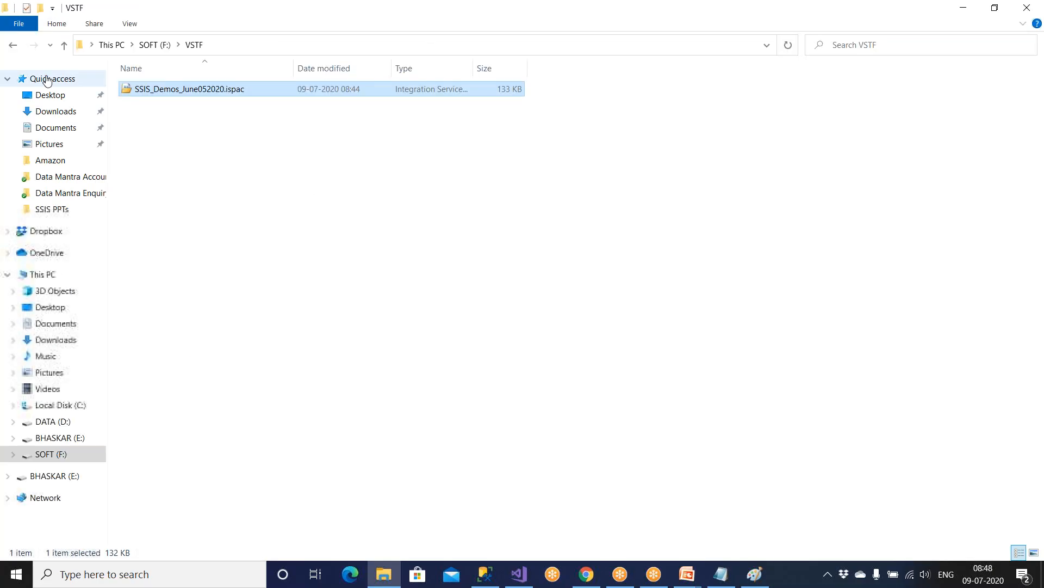
{"action": "left_click", "coordinate": [63, 45]}
{"action": "left_click", "coordinate": [64, 45]}
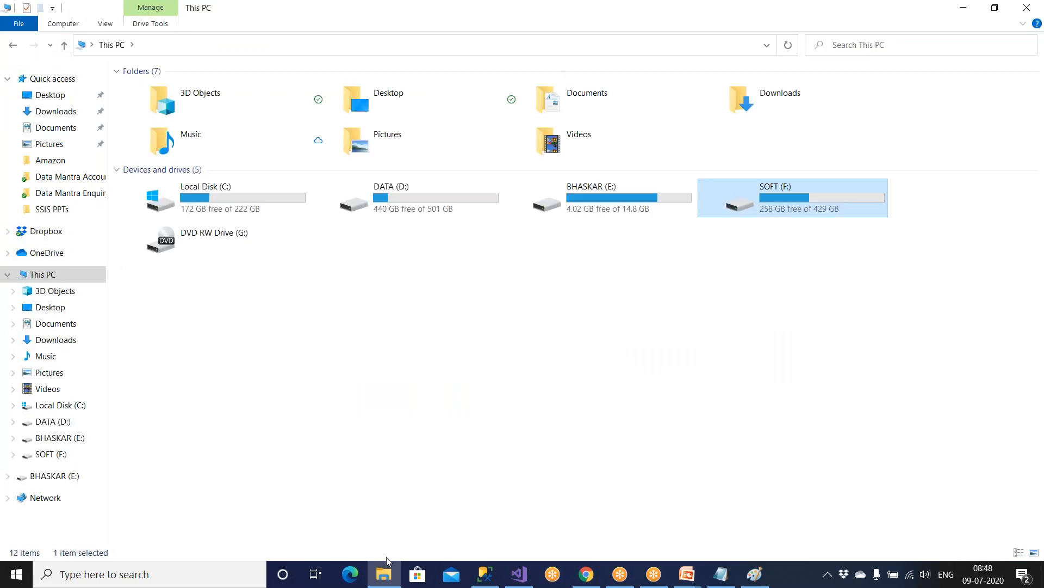
{"action": "left_click", "coordinate": [384, 574]}
{"action": "left_click", "coordinate": [386, 574]}
{"action": "left_click", "coordinate": [52, 421]}
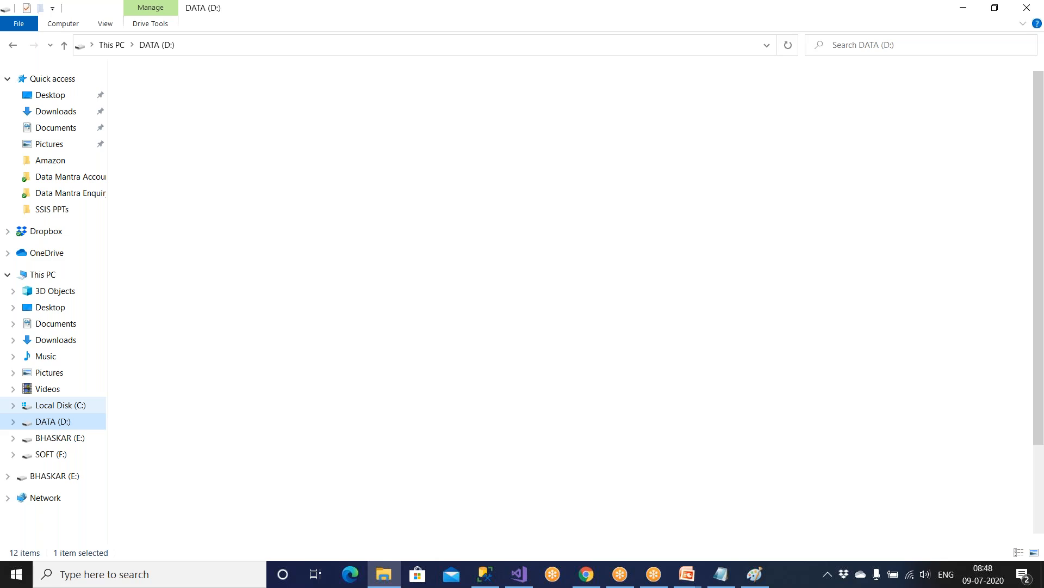
{"action": "double_click", "coordinate": [146, 171]}
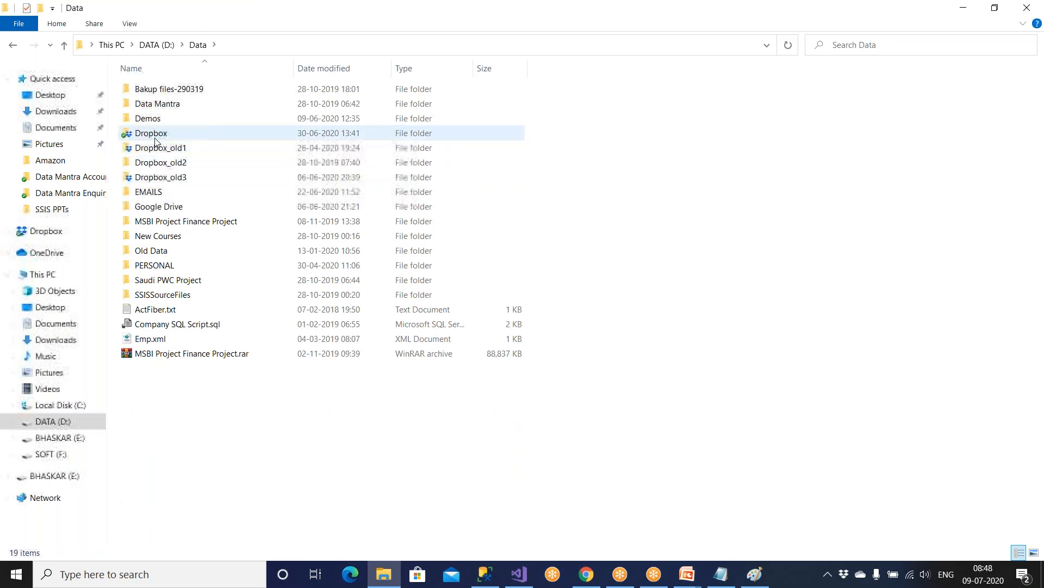
{"action": "double_click", "coordinate": [151, 118]}
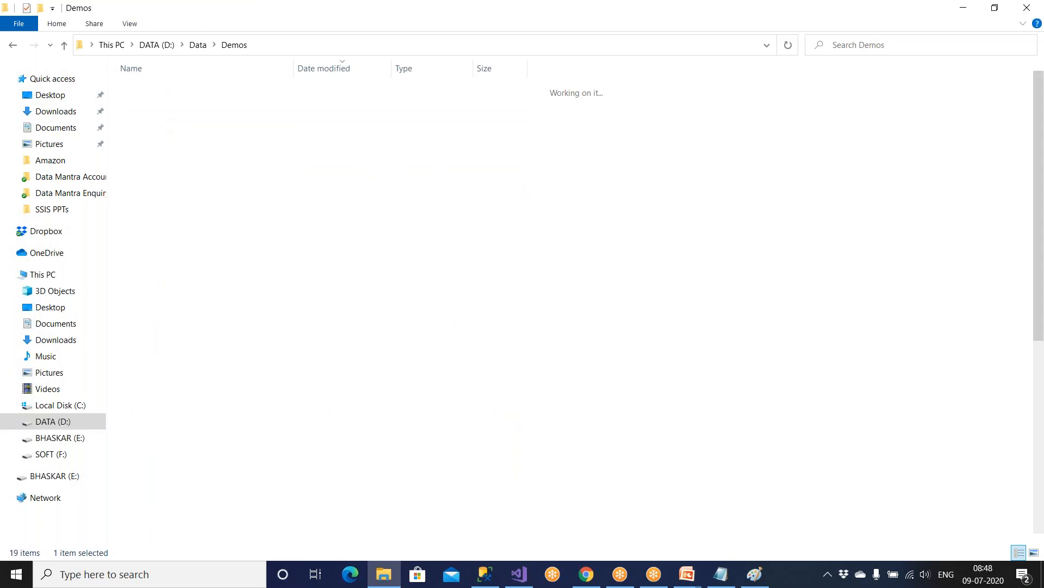
{"action": "left_click", "coordinate": [327, 71]}
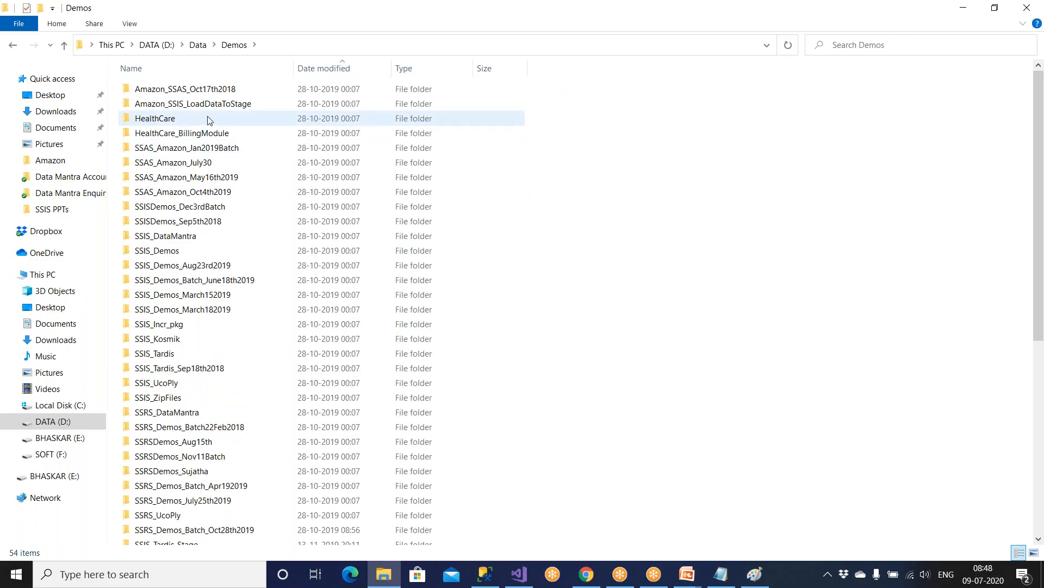
{"action": "left_click", "coordinate": [310, 72]}
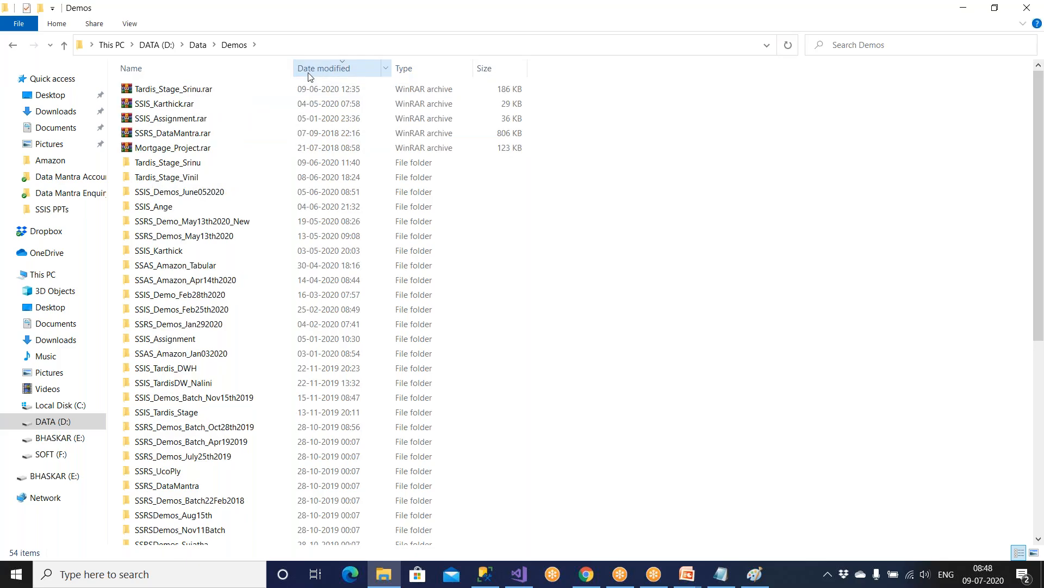
Step: Examine the bin folder and the package files in the inner SSIS_Demos_June052020 project folder, and close File Explorer
{"action": "double_click", "coordinate": [206, 194]}
{"action": "double_click", "coordinate": [192, 89]}
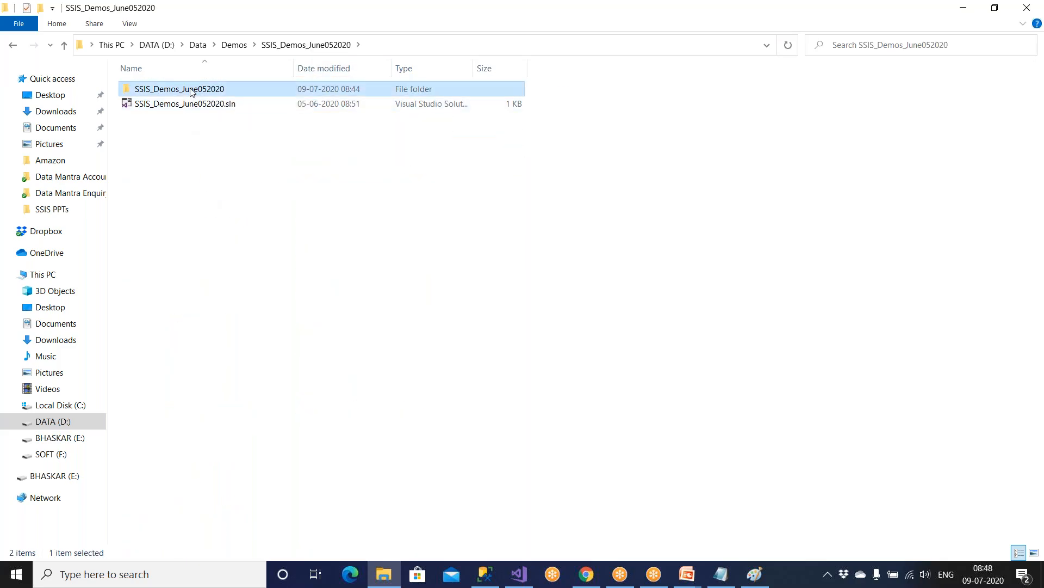
{"action": "double_click", "coordinate": [187, 88]}
{"action": "double_click", "coordinate": [191, 90]}
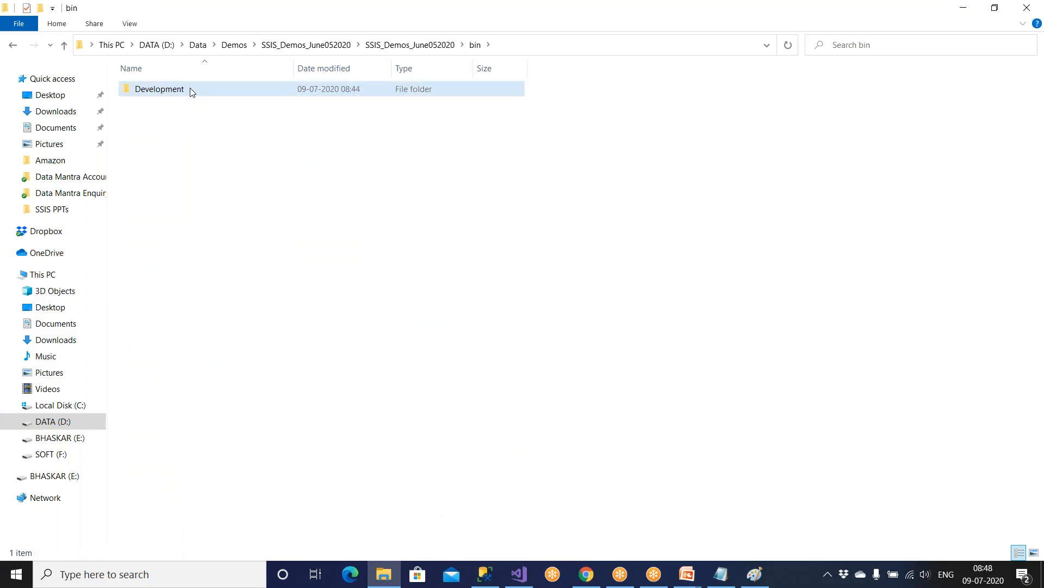
{"action": "left_click", "coordinate": [65, 45]}
{"action": "left_click", "coordinate": [65, 46]}
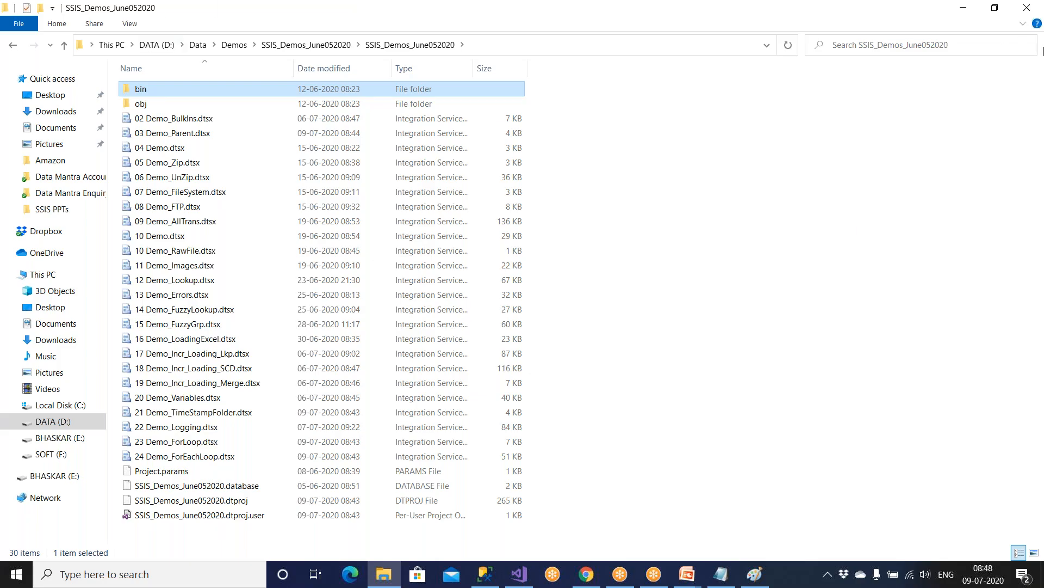
{"action": "left_click", "coordinate": [1030, 8]}
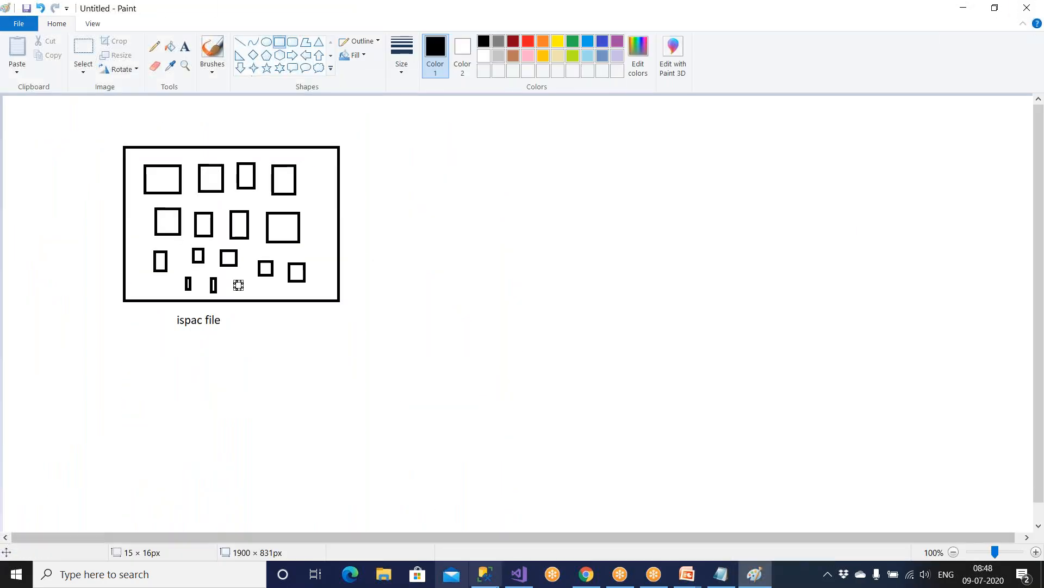
Step: Switch to Visual Studio, close all open documents except 03 Demo_Parent.dtsx and save it
{"action": "left_click", "coordinate": [523, 582]}
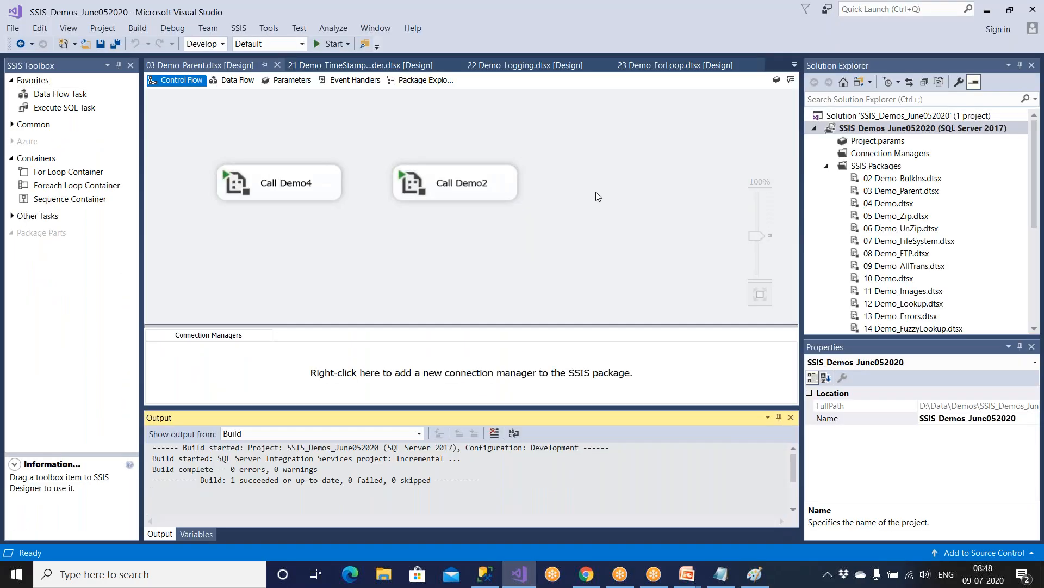
{"action": "left_click", "coordinate": [194, 64]}
{"action": "right_click", "coordinate": [194, 65]}
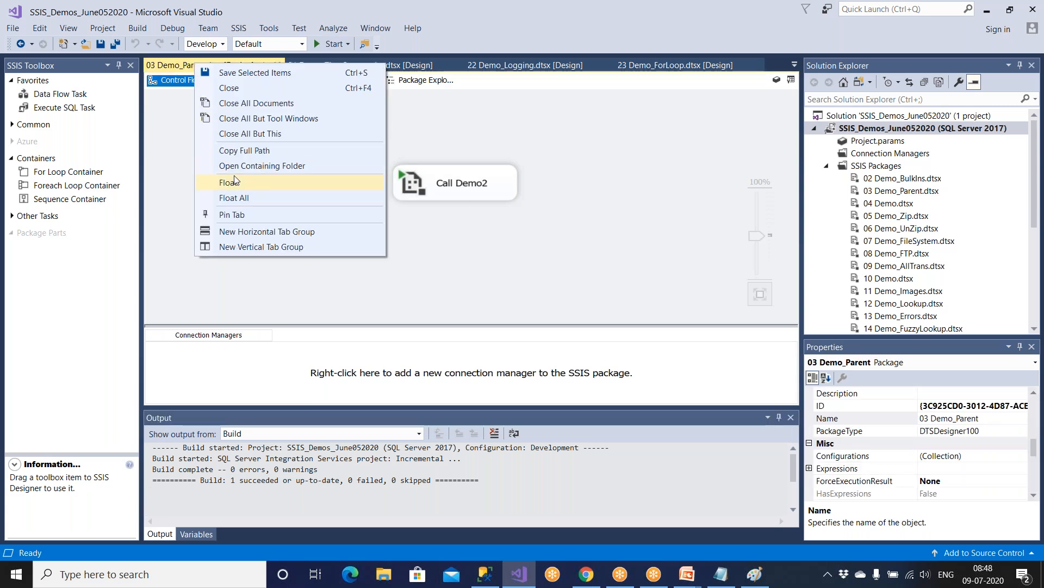
{"action": "left_click", "coordinate": [244, 136]}
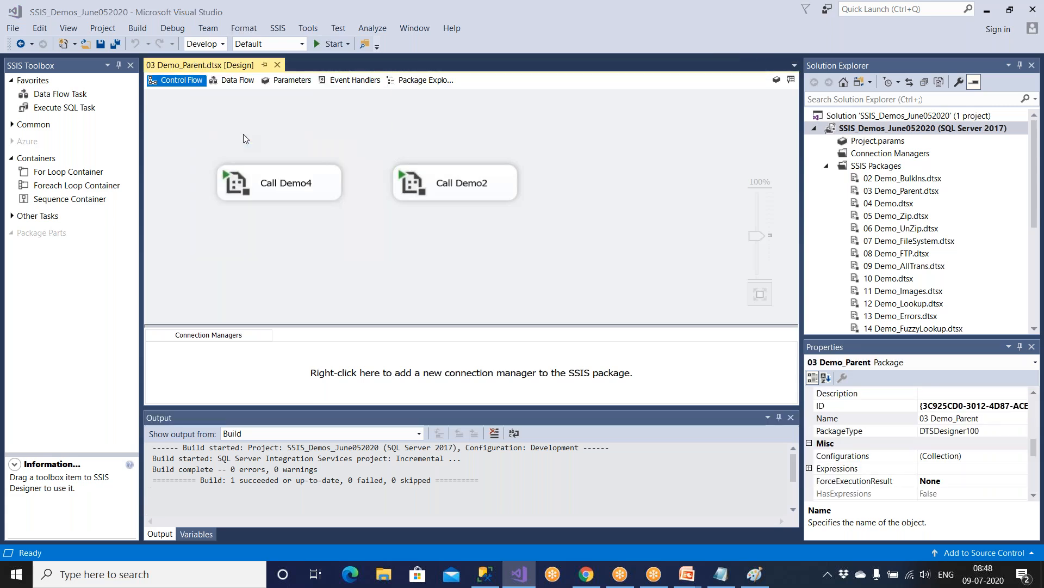
{"action": "key", "text": "ctrl+s"}
Step: Open the package 24 Demo_ForEachLoop.dtsx from the project's SSIS Packages in the designer
{"action": "left_click", "coordinate": [1037, 320]}
{"action": "left_click", "coordinate": [912, 254]}
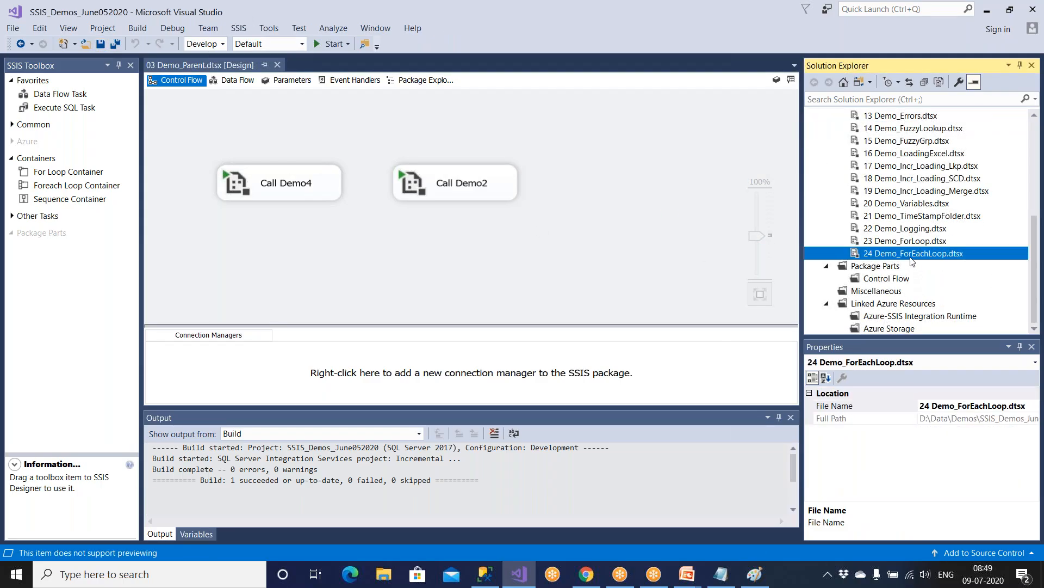
{"action": "left_click", "coordinate": [912, 259]}
{"action": "double_click", "coordinate": [912, 259]}
{"action": "left_click", "coordinate": [1013, 283]}
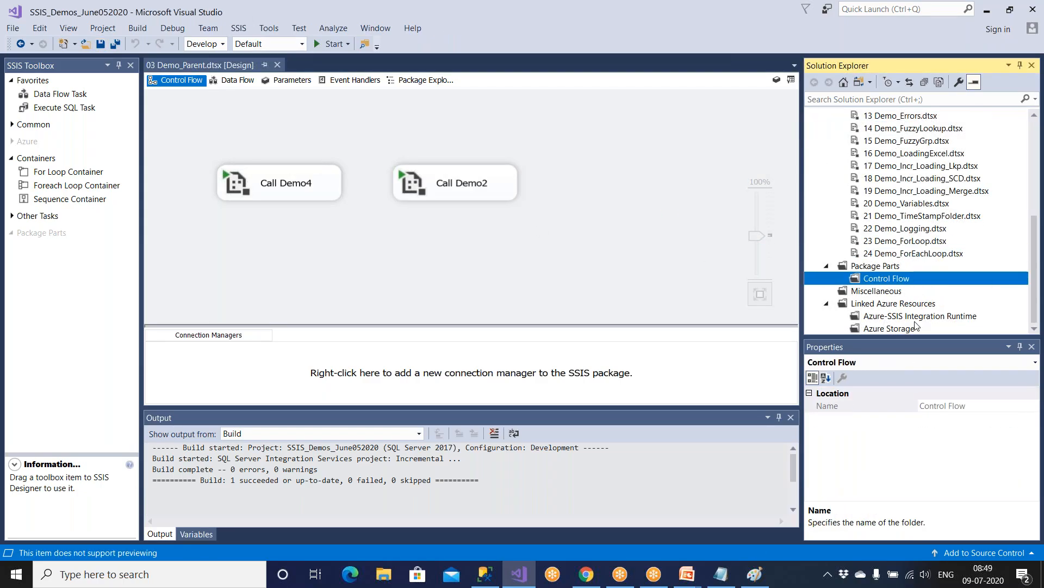
{"action": "left_click", "coordinate": [895, 257]}
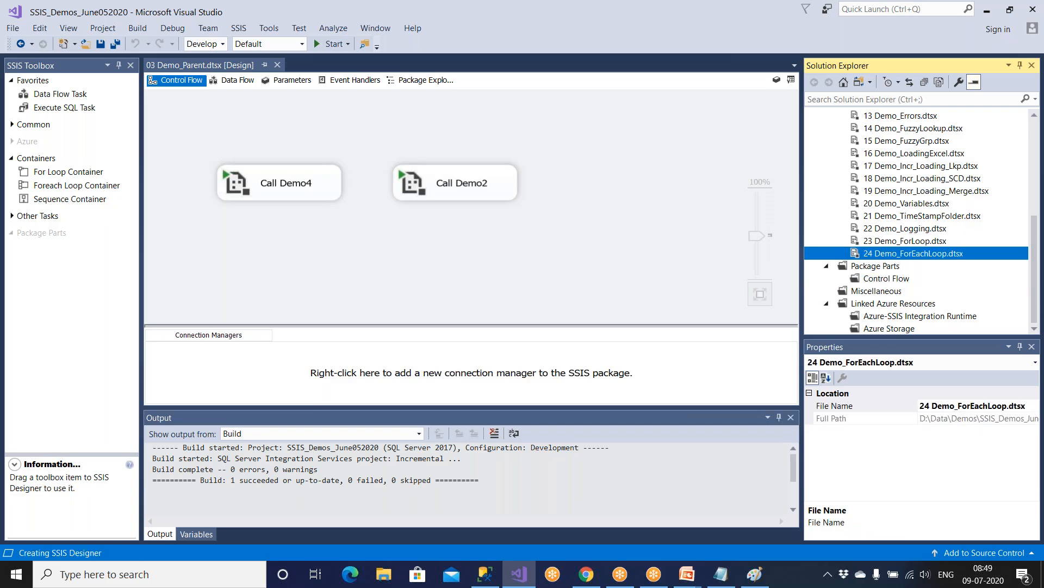
{"action": "double_click", "coordinate": [891, 258]}
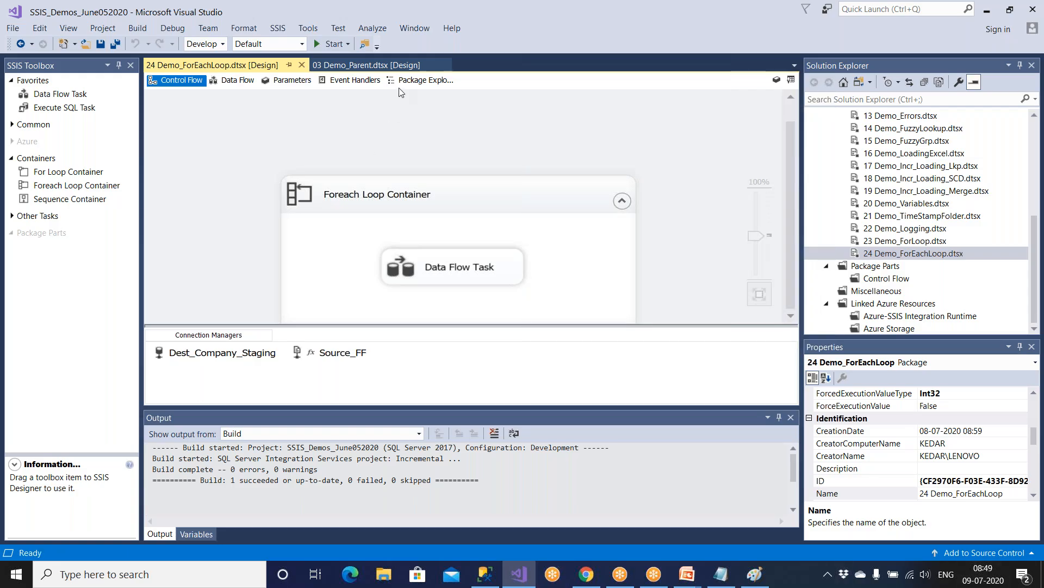
Step: Close the 03 Demo_Parent.dtsx design document, keeping only 24 Demo_ForEachLoop.dtsx open
{"action": "left_click", "coordinate": [375, 65]}
{"action": "left_click", "coordinate": [444, 65]}
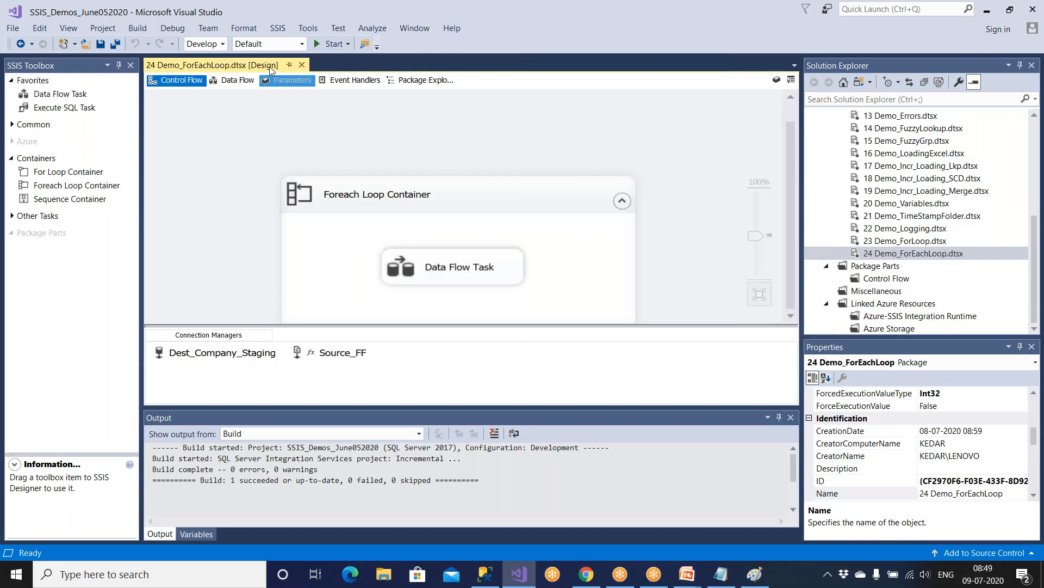
{"action": "right_click", "coordinate": [222, 65]}
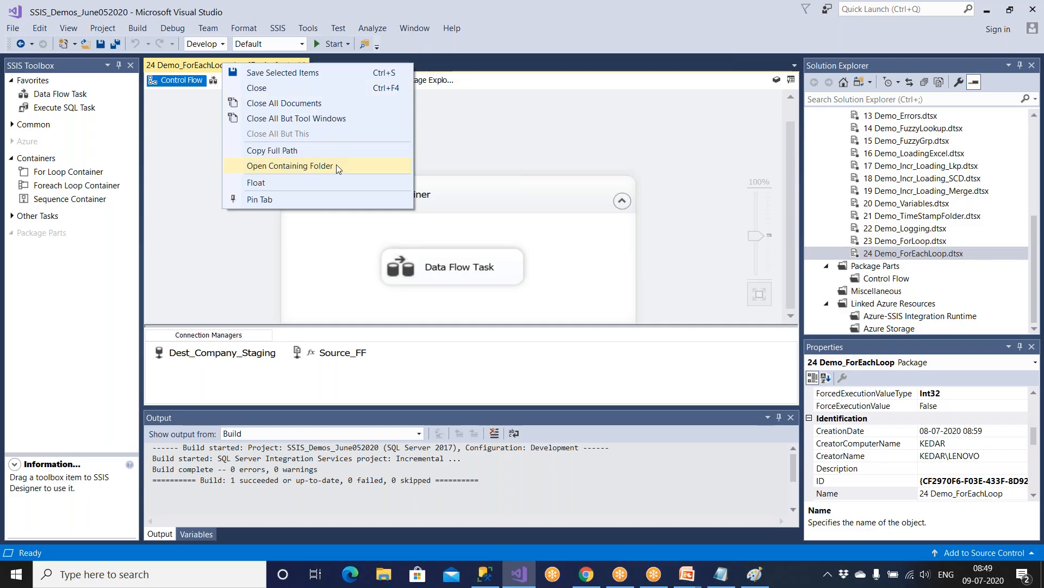
{"action": "left_click", "coordinate": [492, 162]}
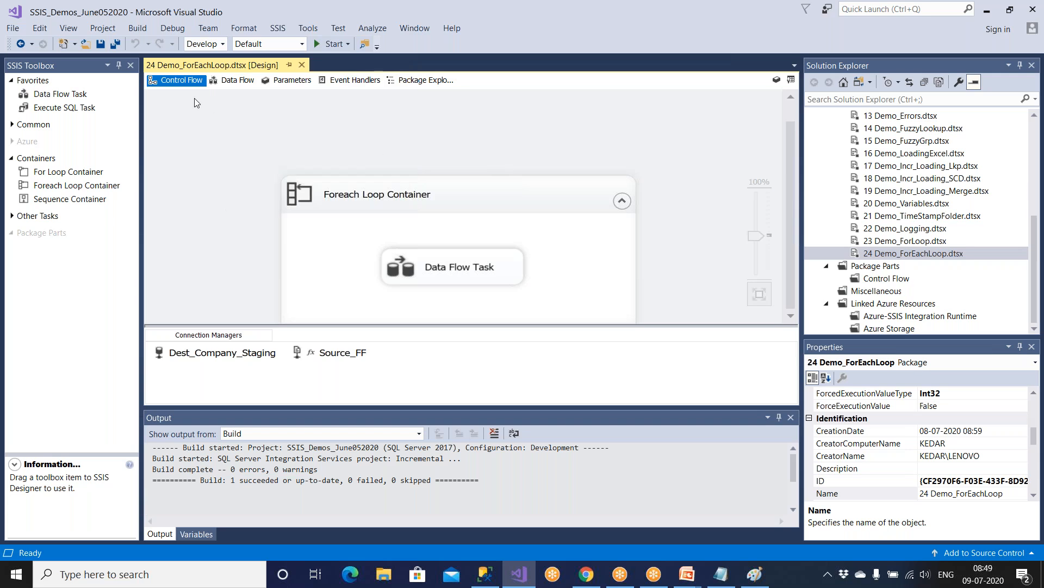
Step: Open the containing folder of 24 Demo_ForEachLoop.dtsx in File Explorer and go into its bin\Development subfolder
{"action": "right_click", "coordinate": [206, 66]}
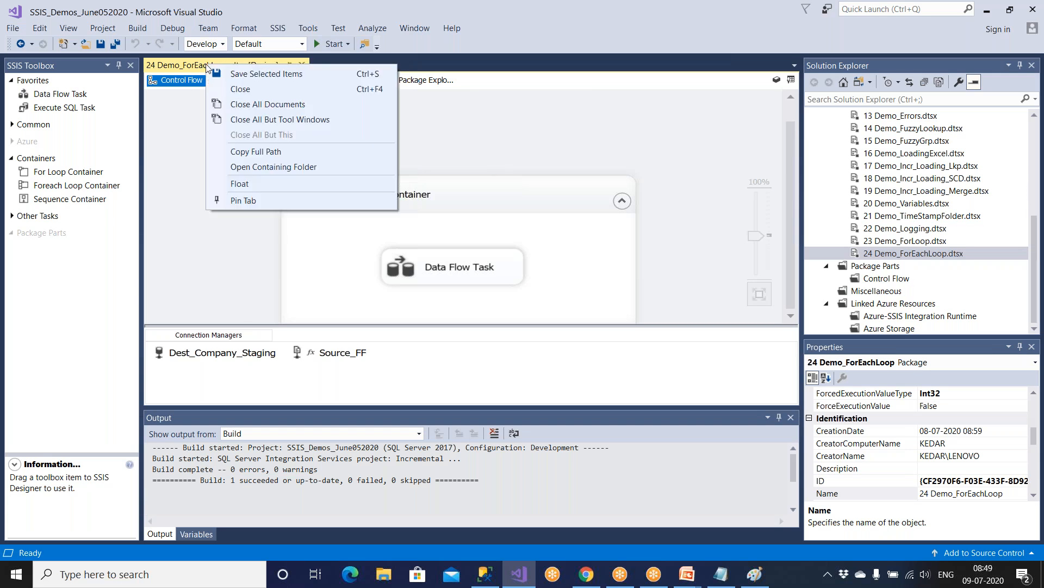
{"action": "left_click", "coordinate": [241, 169]}
{"action": "left_click", "coordinate": [471, 49]}
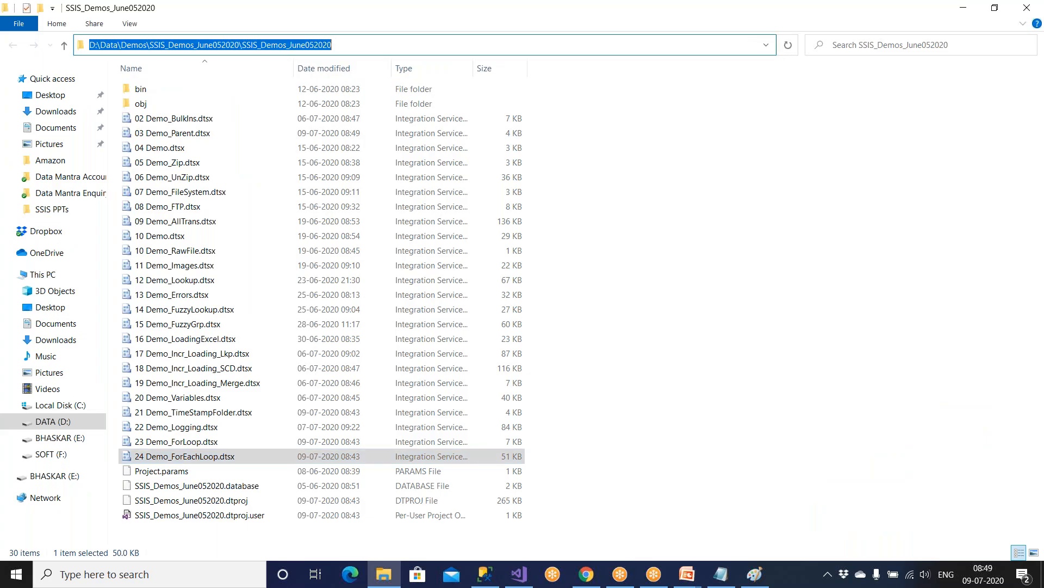
{"action": "left_click", "coordinate": [223, 458]}
{"action": "double_click", "coordinate": [154, 92]}
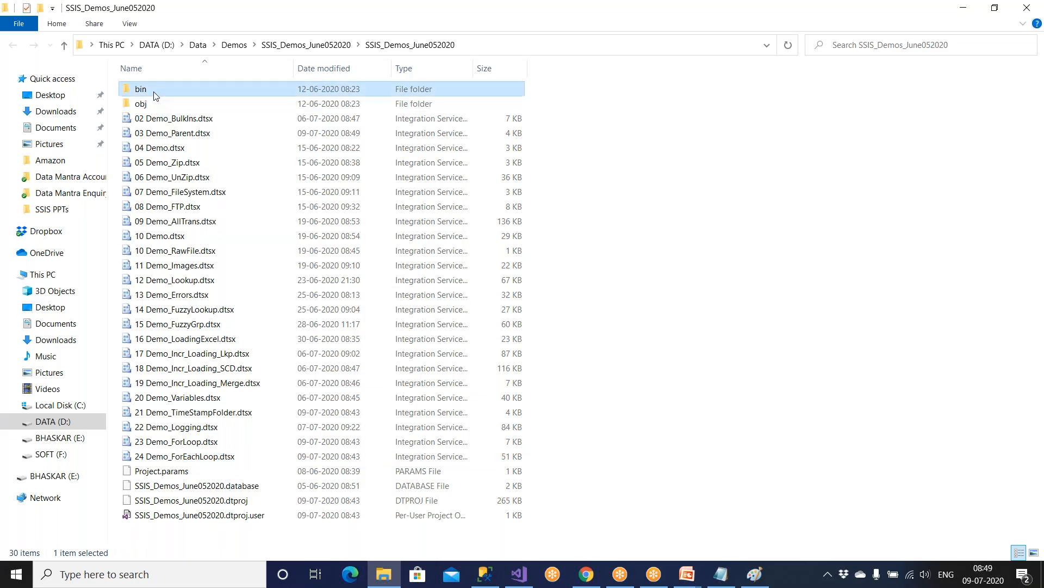
{"action": "left_click", "coordinate": [156, 95]}
{"action": "double_click", "coordinate": [156, 95]}
{"action": "left_click_drag", "start_coordinate": [266, 154], "coordinate": [227, 77]}
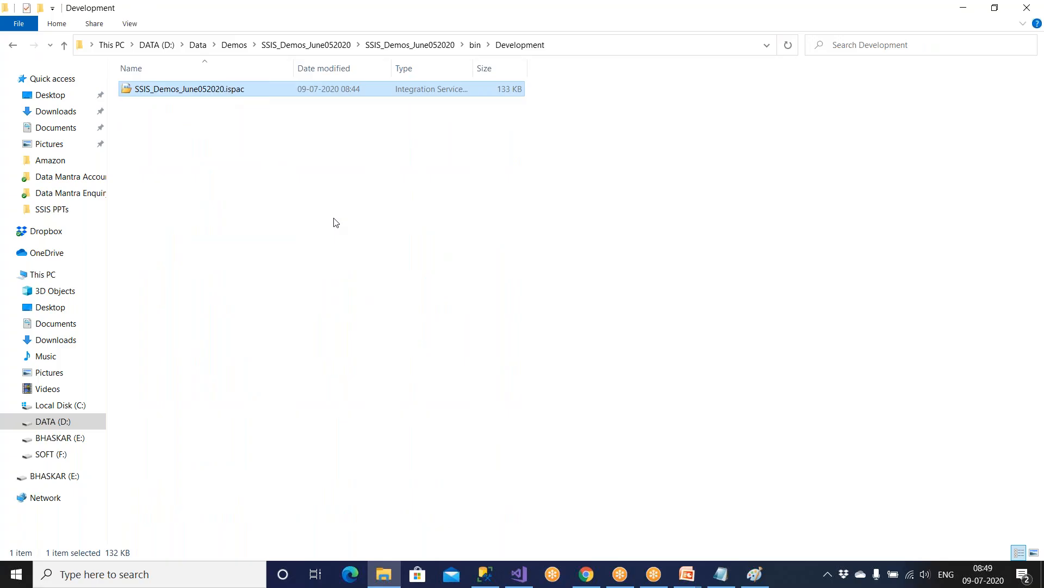
Step: Copy SSIS_Demos_June052020.ispac and go to the VSTF folder on the SOFT (F:) drive
{"action": "right_click", "coordinate": [243, 92]}
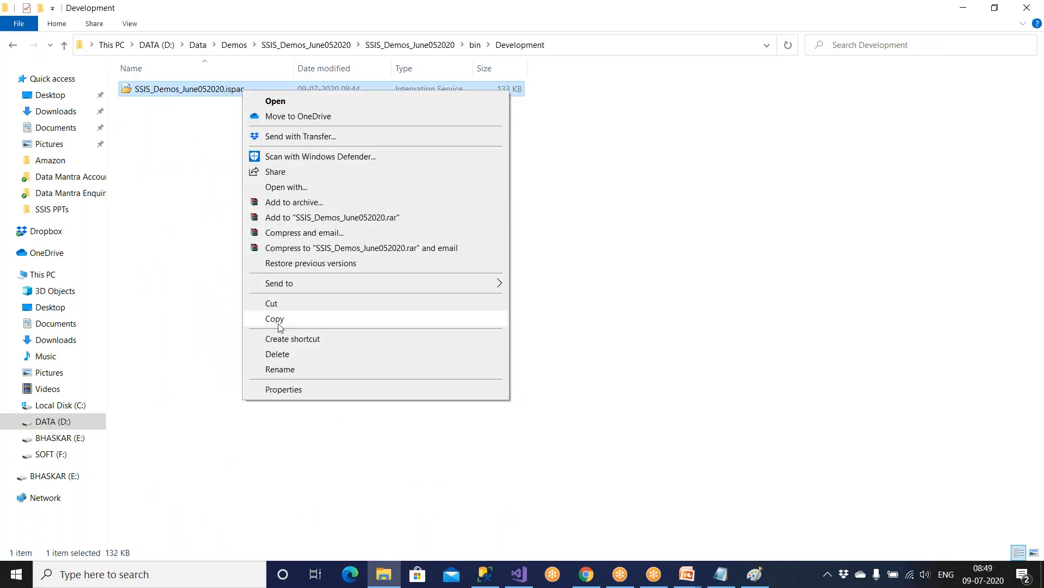
{"action": "left_click", "coordinate": [279, 325]}
{"action": "left_click", "coordinate": [70, 460]}
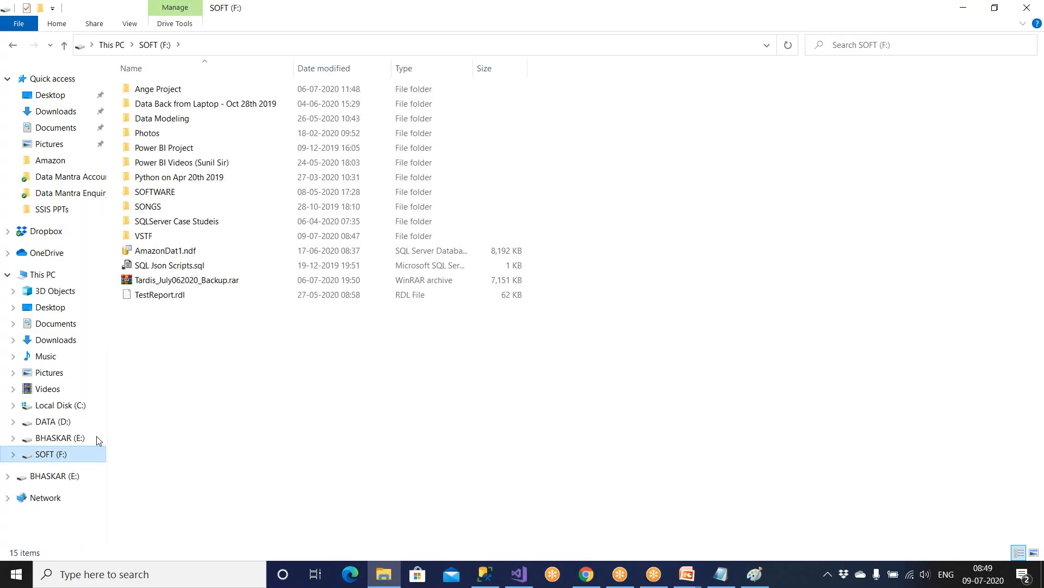
{"action": "double_click", "coordinate": [164, 235]}
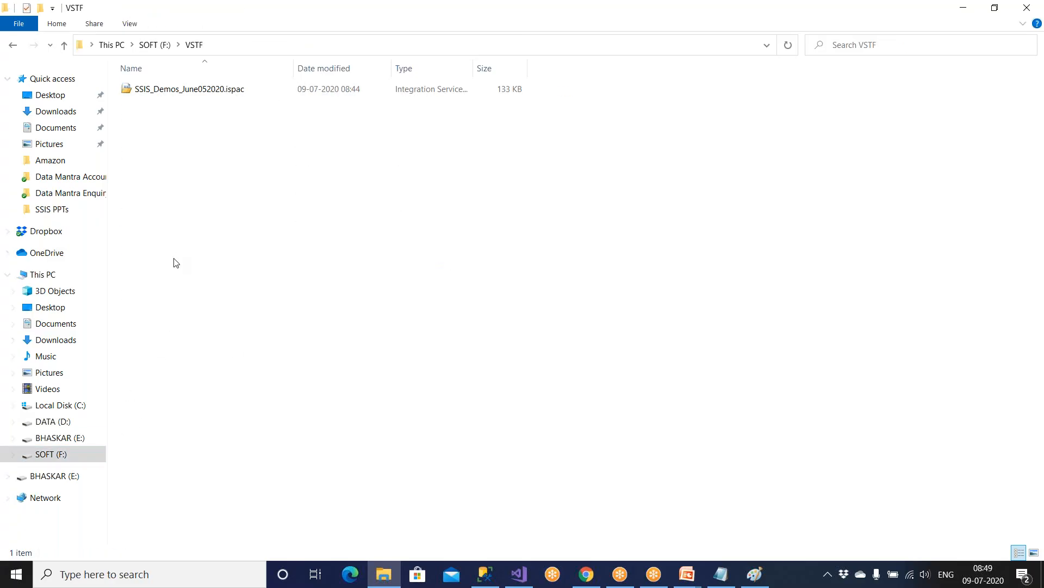
Step: Rename the ispac file in the VSTF folder as Amazon_SSIS_Setup.ispac
{"action": "left_click", "coordinate": [181, 89]}
{"action": "right_click", "coordinate": [181, 89]}
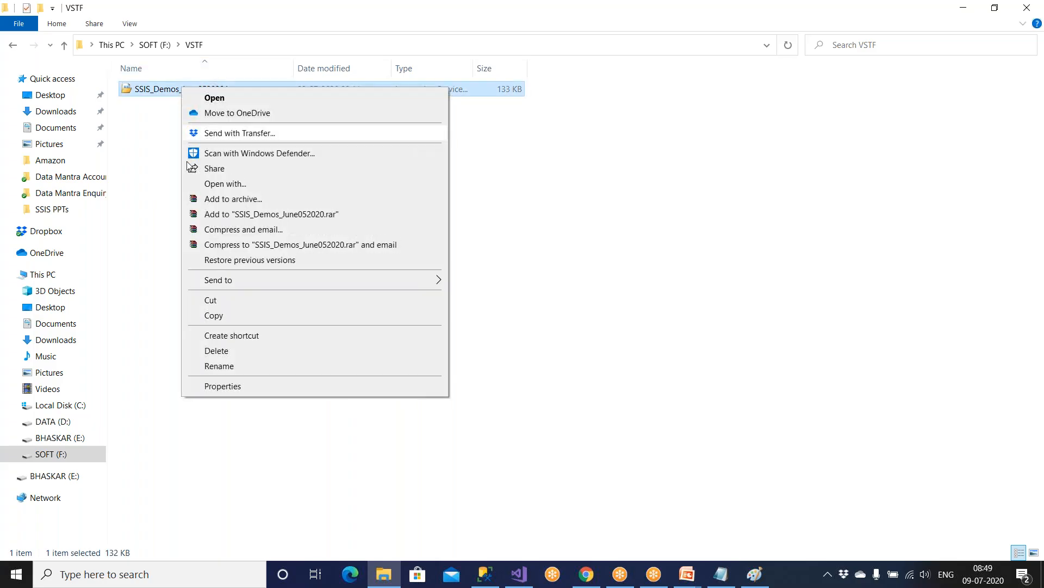
{"action": "left_click", "coordinate": [220, 367]}
{"action": "type", "text": "Amazon A.ispac"}
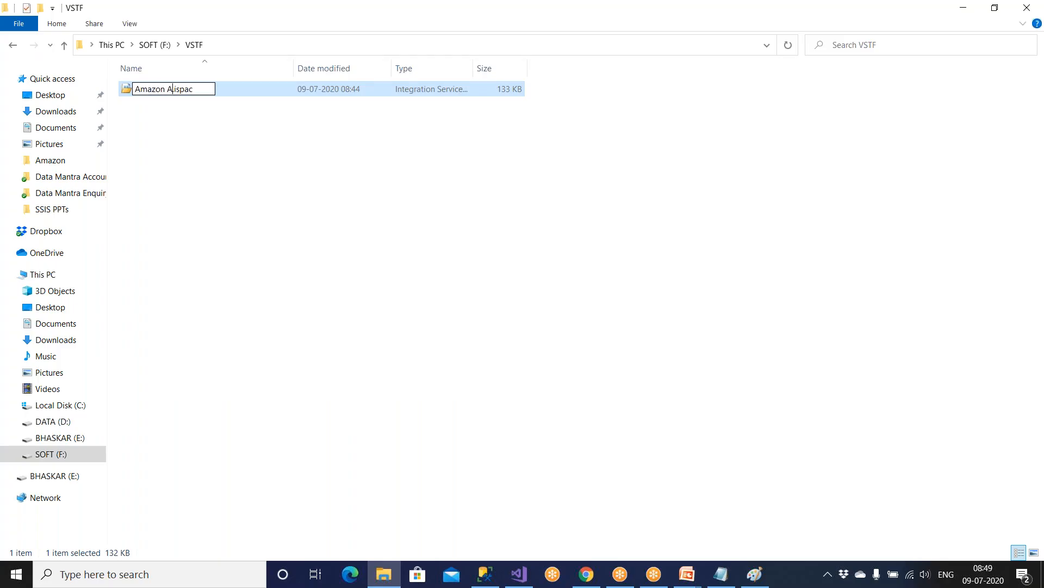
{"action": "key", "text": "BackSpace"}
{"action": "key", "text": "BackSpace"}
{"action": "type", "text": "_SSIS_Setup."}
{"action": "key", "text": "Return"}
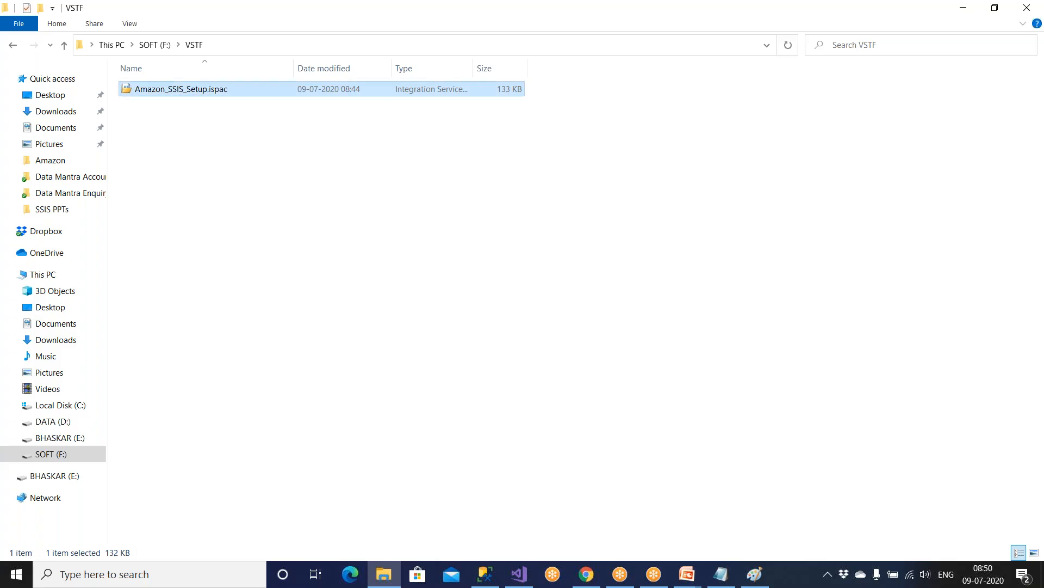
{"action": "left_click", "coordinate": [223, 370]}
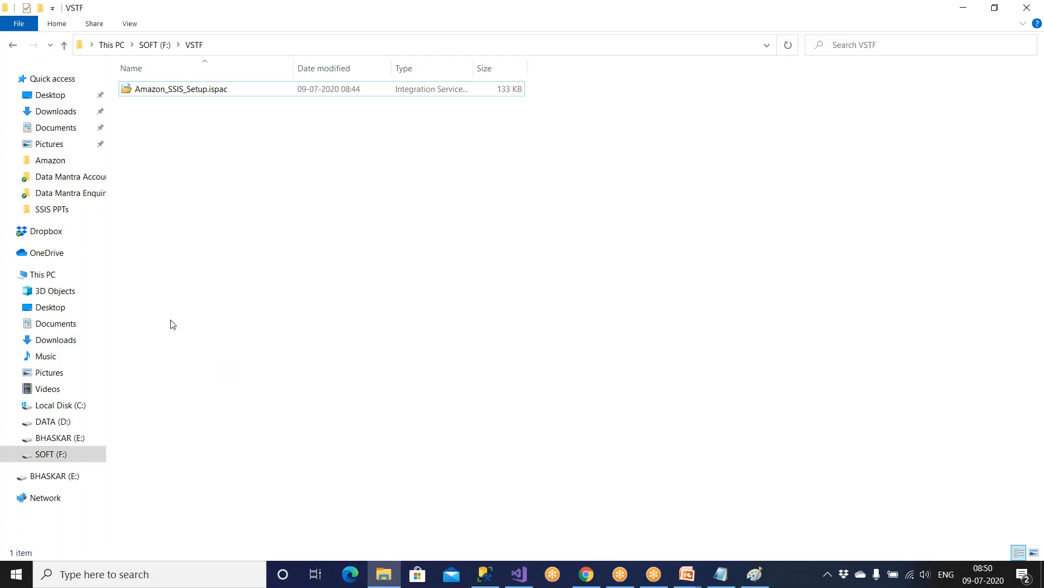
Step: Create a text document named Deploy Guide.txt in the VSTF folder and open it in Notepad
{"action": "right_click", "coordinate": [212, 218]}
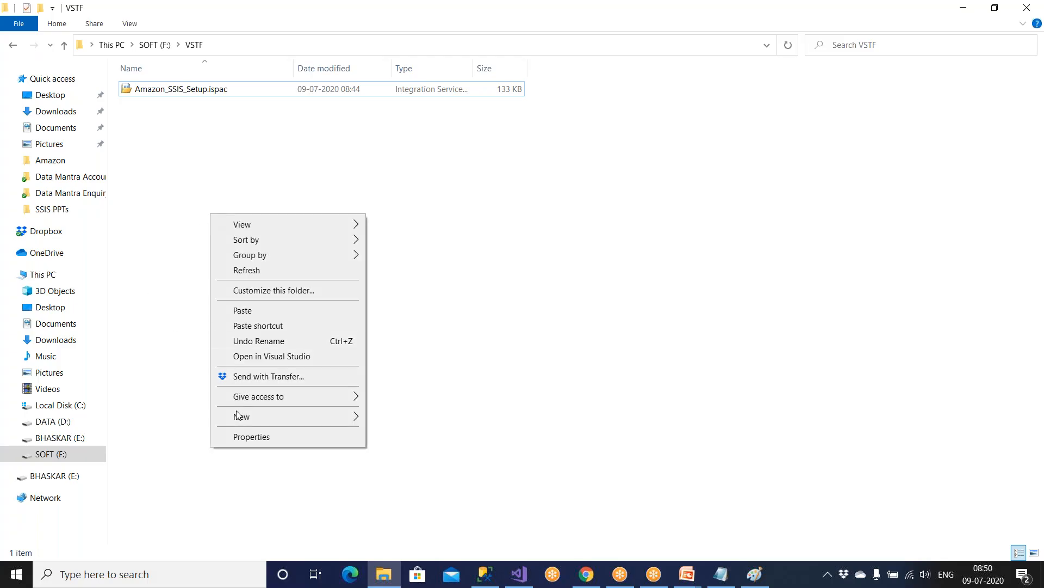
{"action": "mouse_move", "coordinate": [238, 417]}
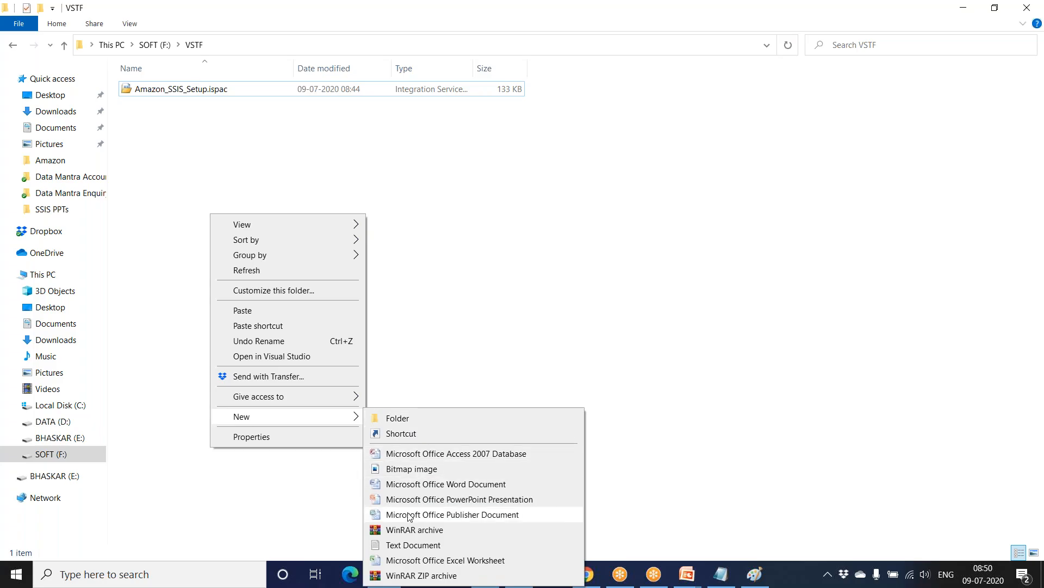
{"action": "left_click", "coordinate": [409, 543]}
{"action": "type", "text": "Deplo"}
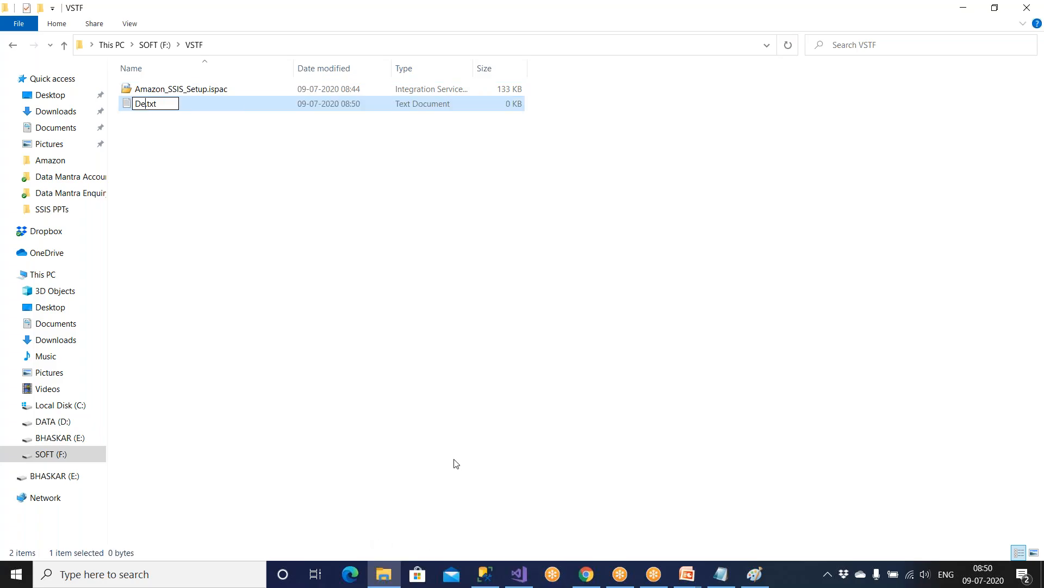
{"action": "type", "text": "y Guide"}
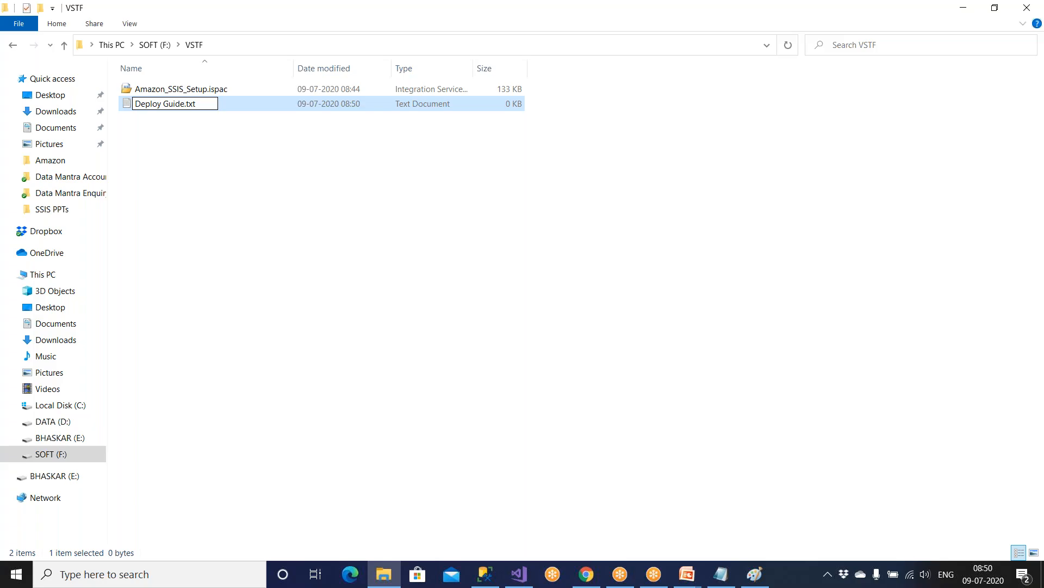
{"action": "key", "text": "Return"}
{"action": "key", "text": "Return"}
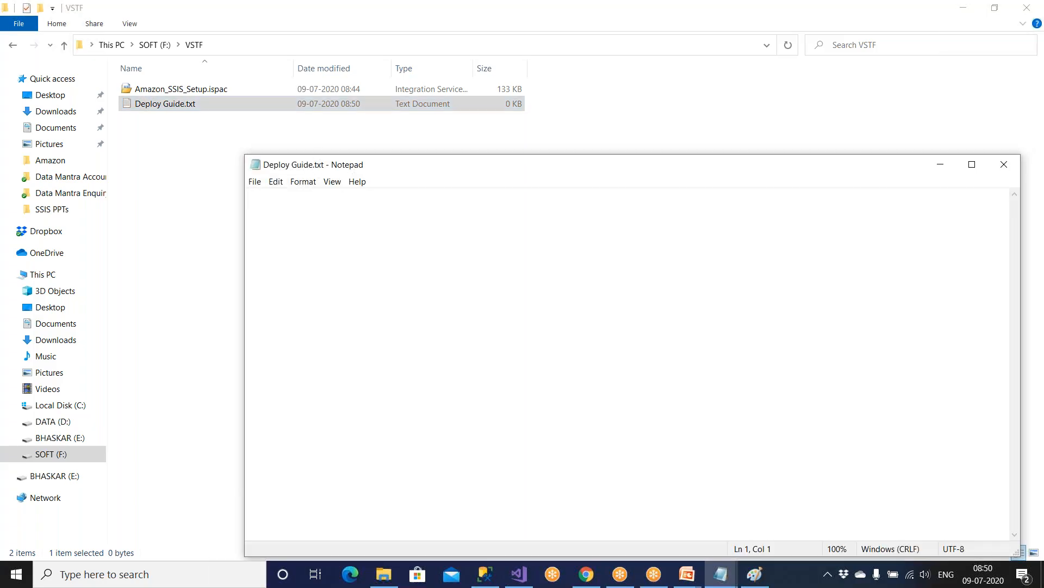
Step: Write the headings "Project Name:", "Author:" and "Purpose:" on separate lines of the deploy guide
{"action": "type", "text": "Pro"}
{"action": "type", "text": "ject name"}
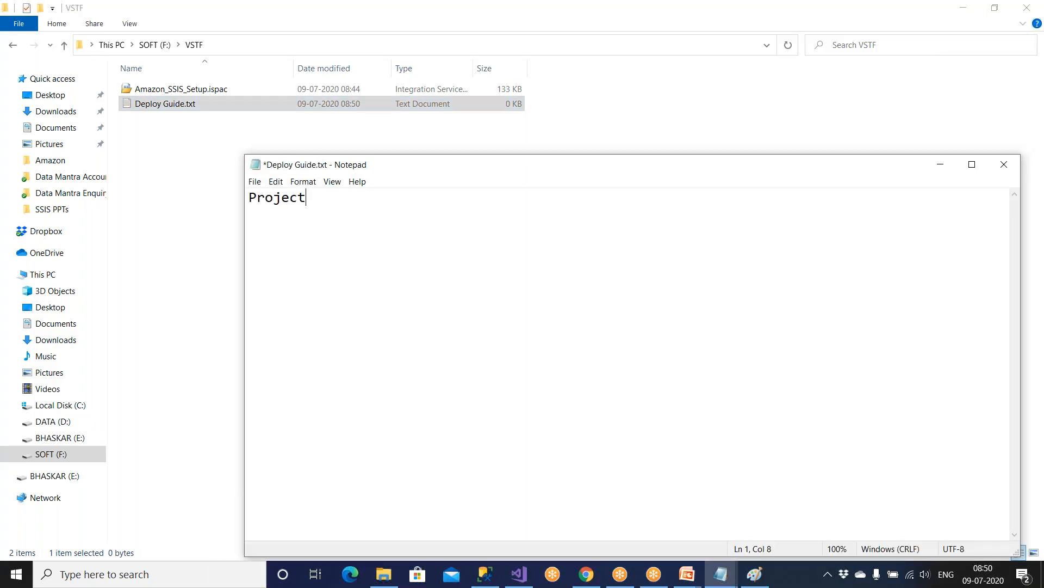
{"action": "key", "text": "BackSpace"}
{"action": "key", "text": "BackSpace"}
{"action": "key", "text": "BackSpace"}
{"action": "key", "text": "BackSpace"}
{"action": "type", "text": "anme"}
{"action": "key", "text": "BackSpace"}
{"action": "key", "text": "BackSpace"}
{"action": "key", "text": "BackSpace"}
{"action": "key", "text": "BackSpace"}
{"action": "type", "text": "NAme"}
{"action": "key", "text": "BackSpace"}
{"action": "key", "text": "BackSpace"}
{"action": "key", "text": "BackSpace"}
{"action": "type", "text": "ame: A"}
{"action": "type", "text": "rpo"}
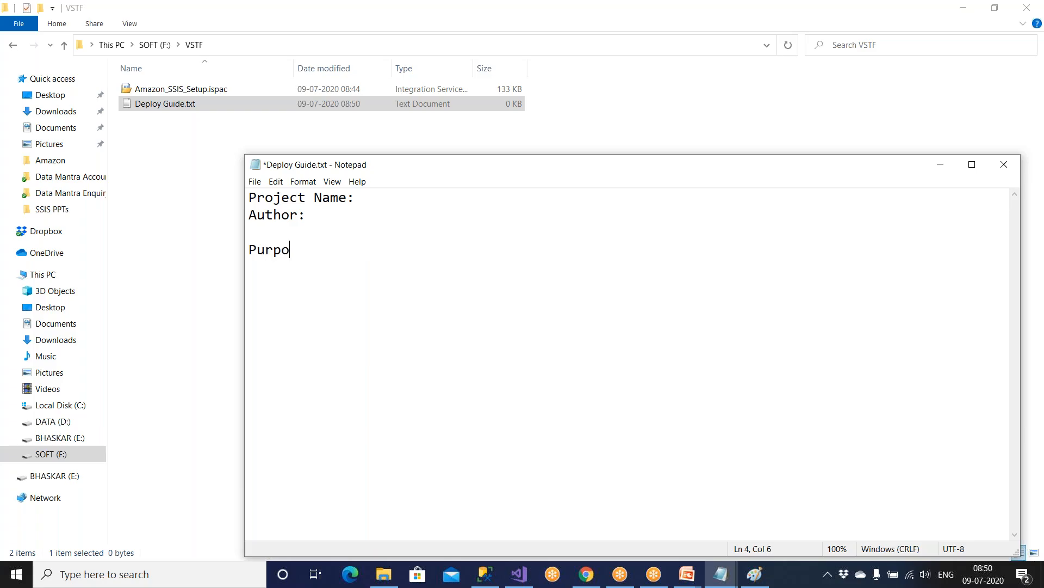
{"action": "type", "text": "seSte"}
Step: Add a "Steps:" heading to the deploy guide and begin item 1) with "Go to VSTF Server and"
{"action": "type", "text": "ps"}
{"action": "type", "text": "to "}
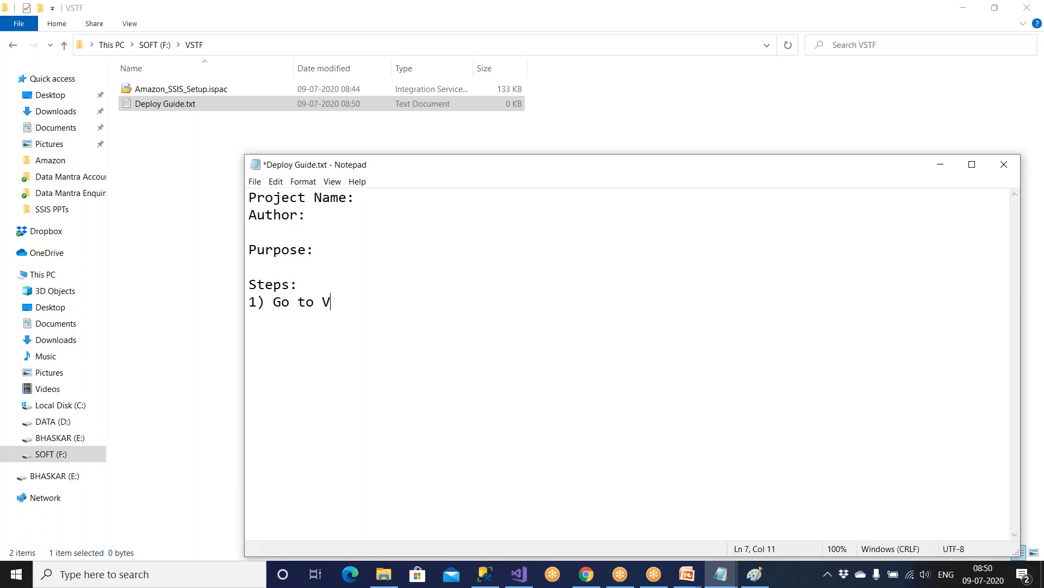
{"action": "type", "text": "VSTF Server and dow"}
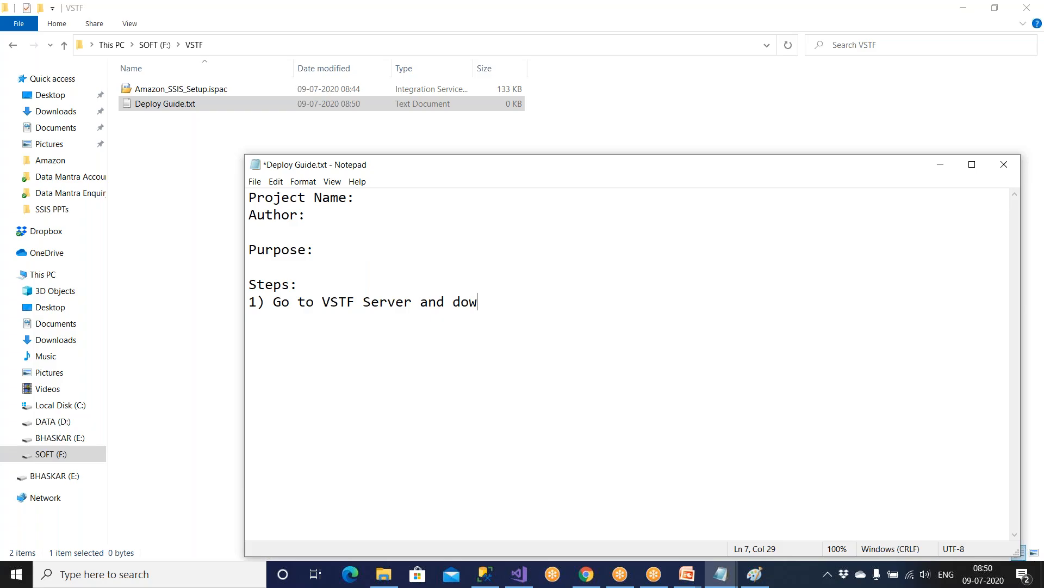
{"action": "type", "text": "n"}
{"action": "key", "text": "BackSpace"}
{"action": "type", "text": "lao"}
Step: Switch to File Explorer and create a folder named Amazon inside the VSTF folder
{"action": "left_click", "coordinate": [64, 44]}
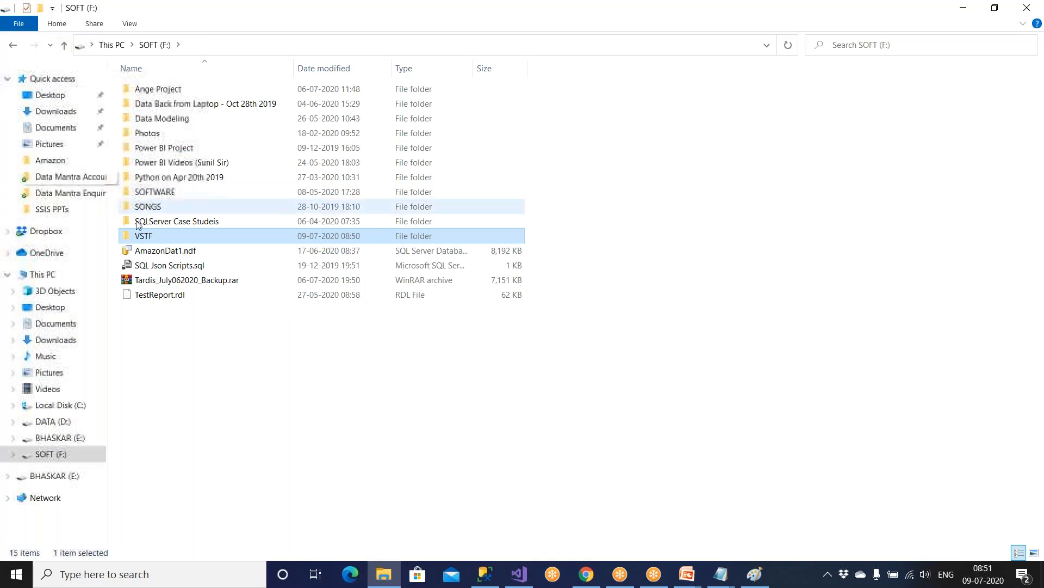
{"action": "double_click", "coordinate": [140, 235]}
{"action": "right_click", "coordinate": [171, 271]}
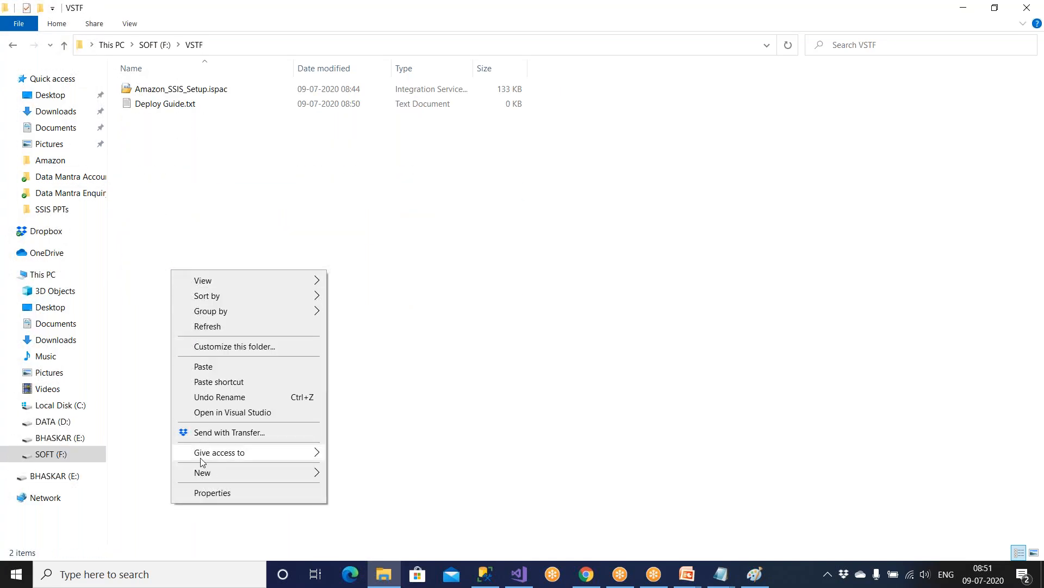
{"action": "mouse_move", "coordinate": [208, 478]}
{"action": "left_click", "coordinate": [348, 311]}
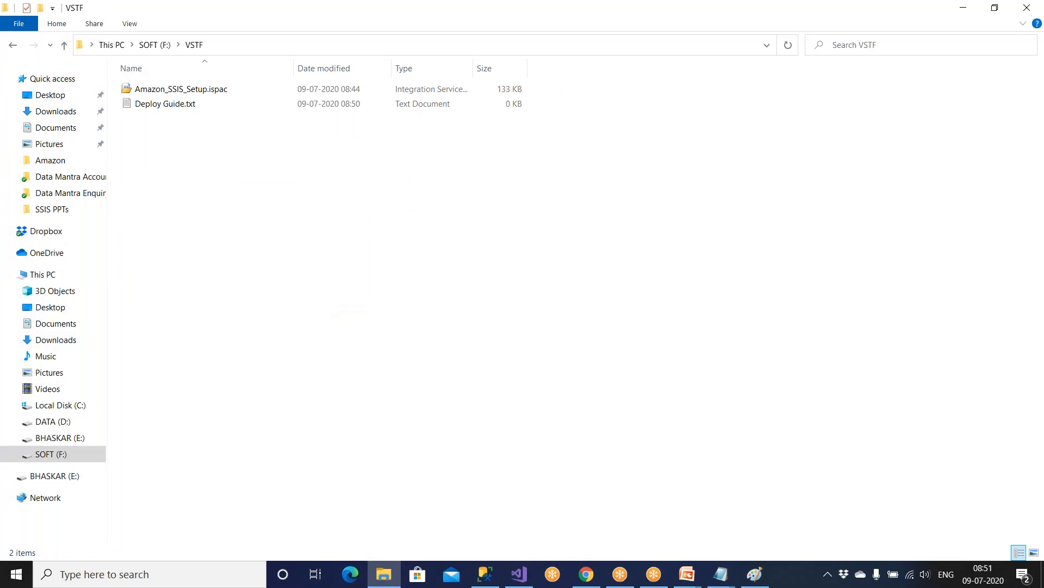
{"action": "type", "text": "Amazon"}
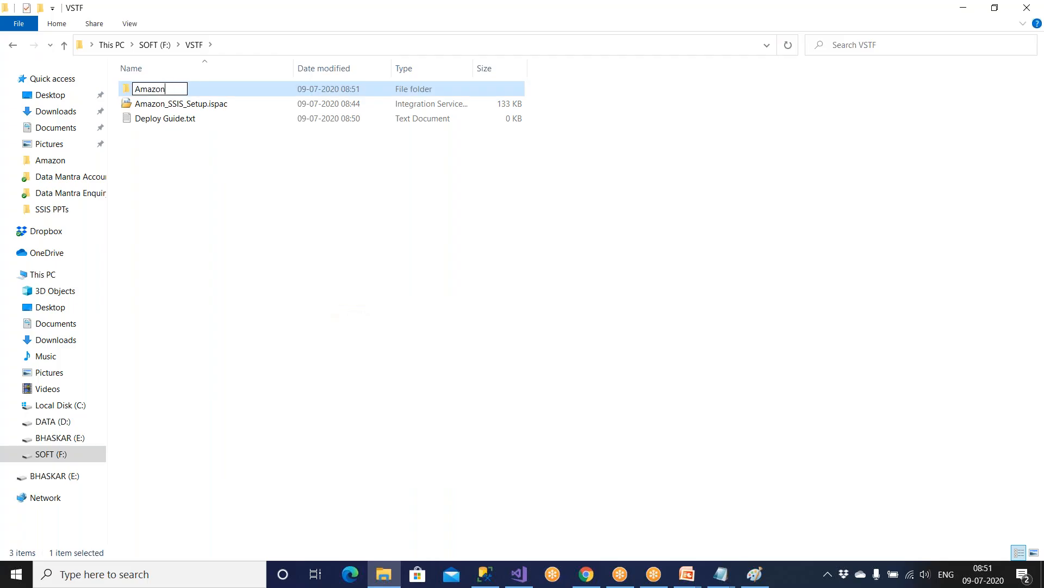
{"action": "left_click", "coordinate": [332, 302]}
Step: Move Amazon_SSIS_Setup.ispac and Deploy Guide.txt into the Amazon folder, and return to the VSTF folder
{"action": "left_click_drag", "start_coordinate": [284, 260], "coordinate": [152, 89]}
{"action": "double_click", "coordinate": [153, 90]}
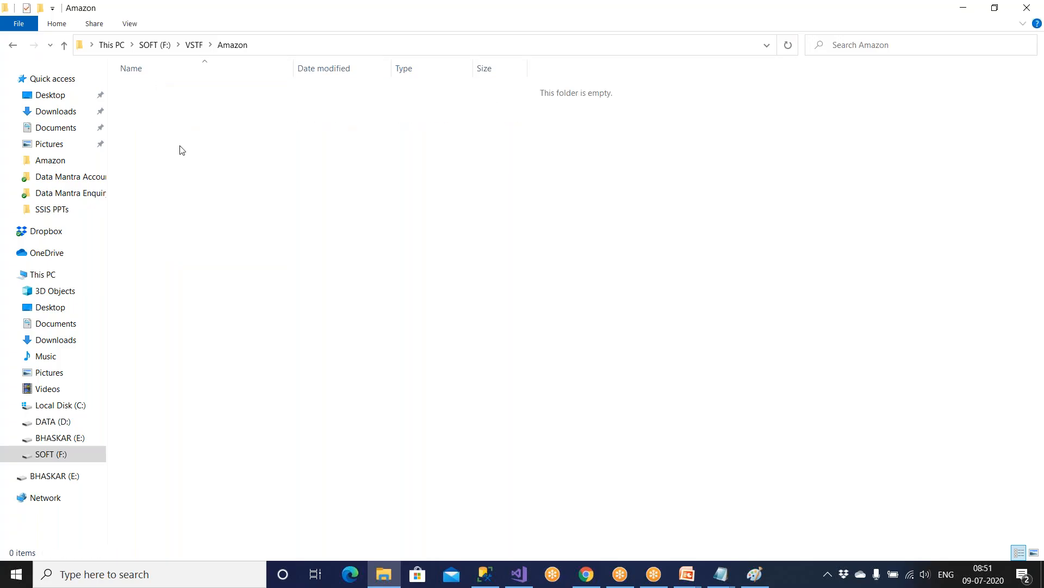
{"action": "left_click", "coordinate": [64, 44]}
{"action": "left_click", "coordinate": [64, 44]}
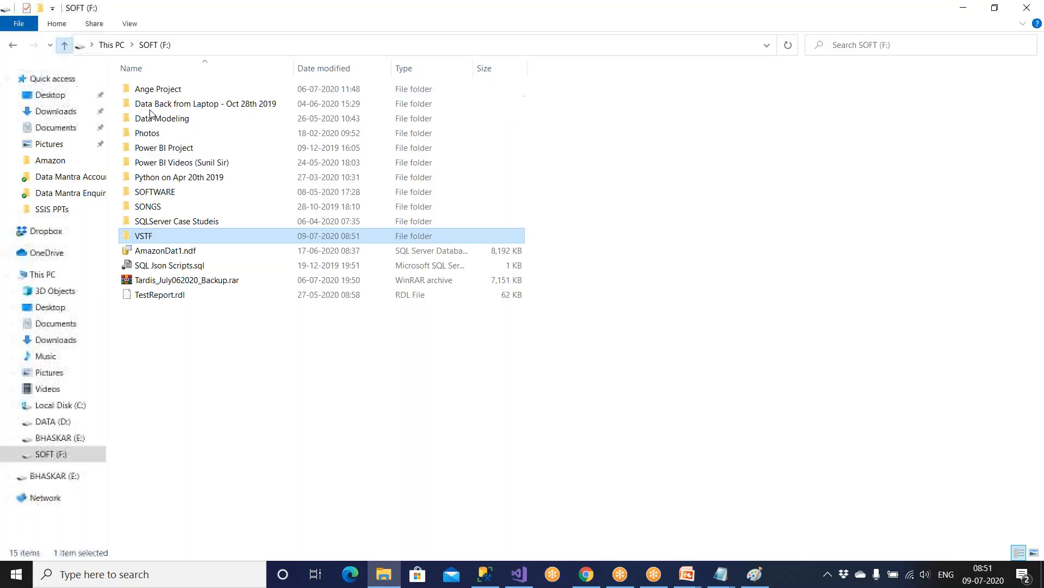
{"action": "double_click", "coordinate": [175, 236]}
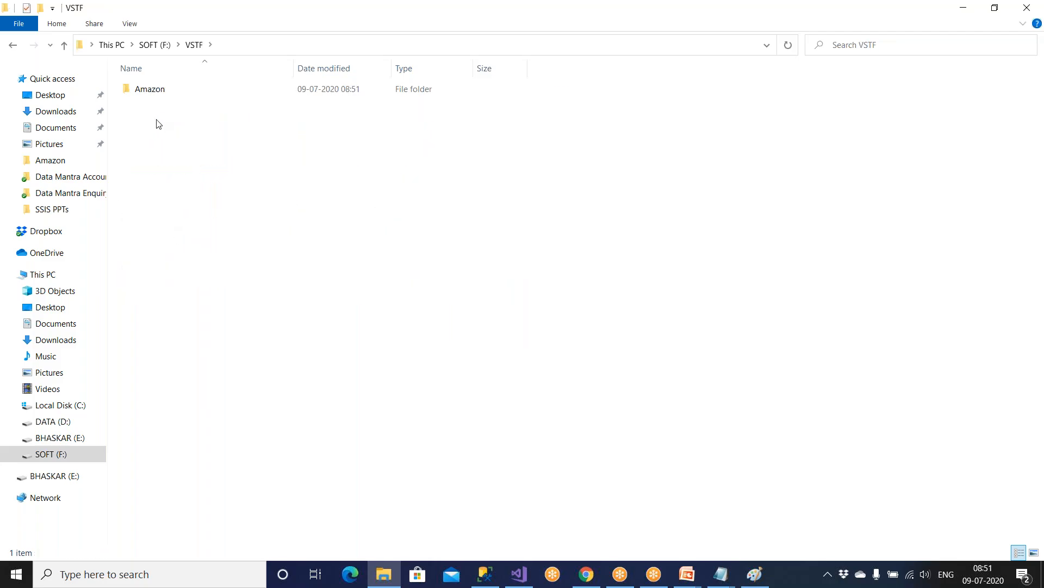
Step: Back in the Deploy Guide.txt window, complete item 1) as "Go to VSTF Server and Download amazon folder and its content to DWH Server"
{"action": "mouse_move", "coordinate": [721, 574]}
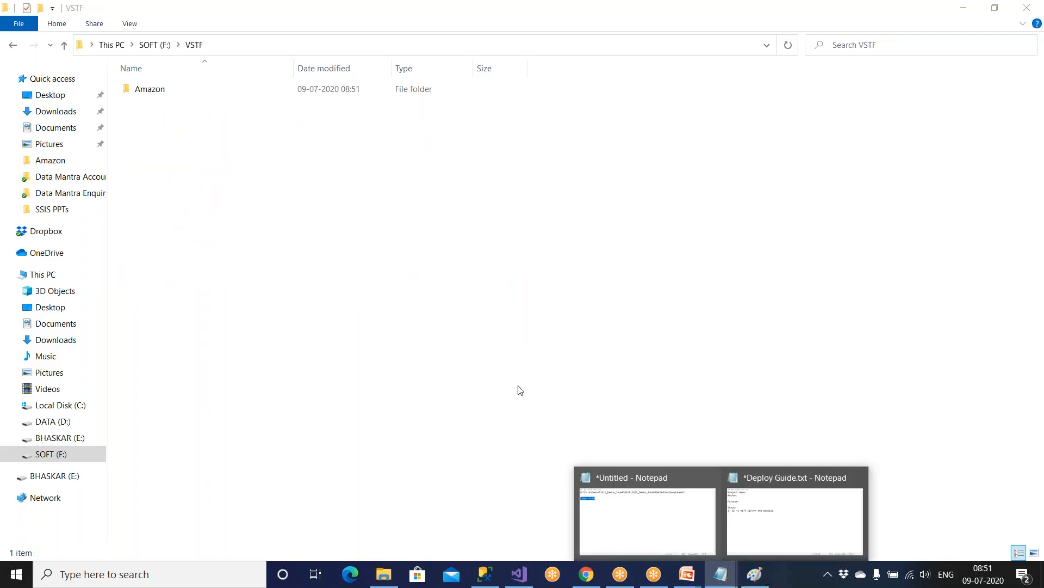
{"action": "left_click", "coordinate": [818, 531]}
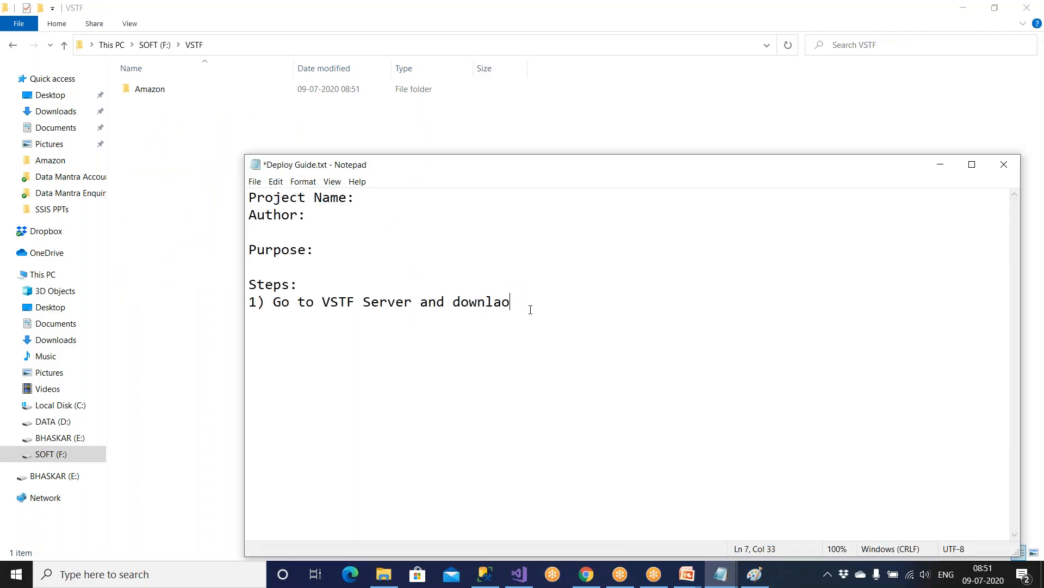
{"action": "key", "text": "BackSpace"}
{"action": "key", "text": "BackSpace"}
{"action": "key", "text": "BackSpace"}
{"action": "key", "text": "BackSpace"}
{"action": "key", "text": "BackSpace"}
{"action": "key", "text": "BackSpace"}
{"action": "type", "text": "Download amazon folder and its cone"}
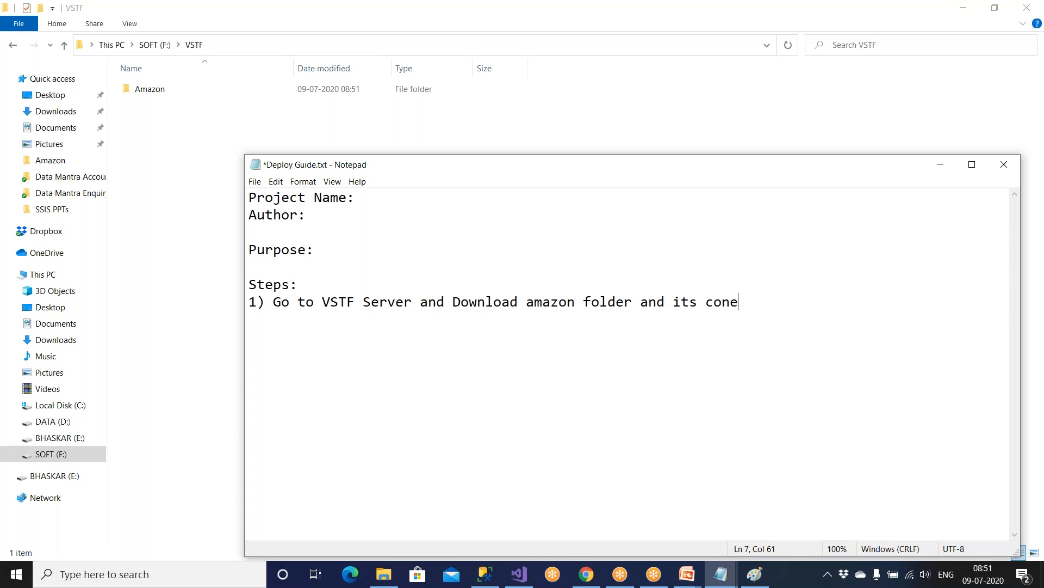
{"action": "type", "text": "tnet"}
{"action": "key", "text": "BackSpace"}
{"action": "key", "text": "BackSpace"}
{"action": "key", "text": "BackSpace"}
{"action": "type", "text": "er and its content to DWH Server"}
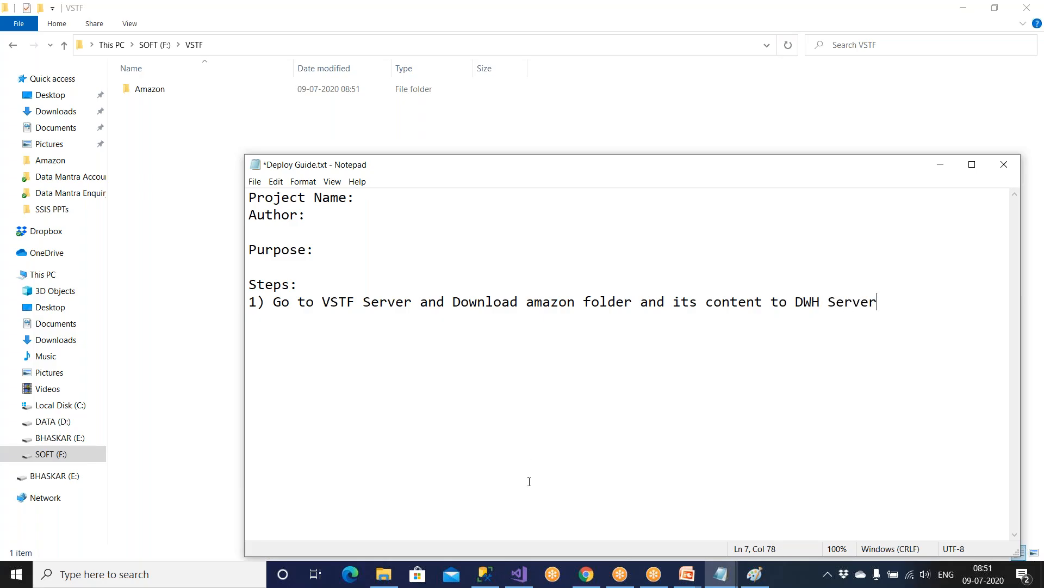
Step: Switch to Paint and draw a small rectangle with a larger one below it, to the right of the ispac file diagram
{"action": "left_click", "coordinate": [485, 574]}
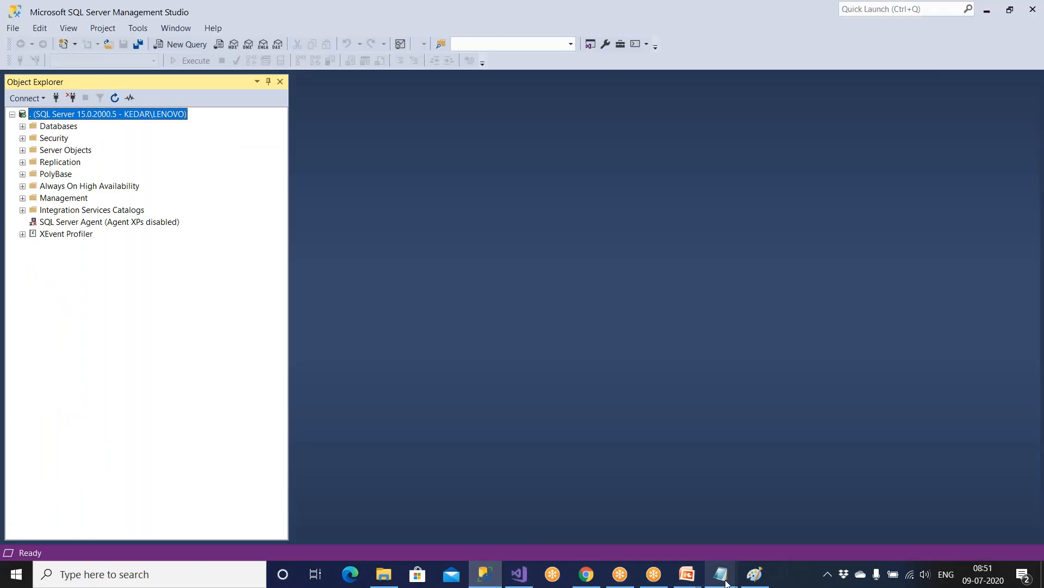
{"action": "left_click", "coordinate": [754, 574]}
{"action": "left_click", "coordinate": [278, 44]}
{"action": "left_click_drag", "start_coordinate": [588, 165], "coordinate": [747, 234]}
{"action": "left_click_drag", "start_coordinate": [588, 310], "coordinate": [785, 485]}
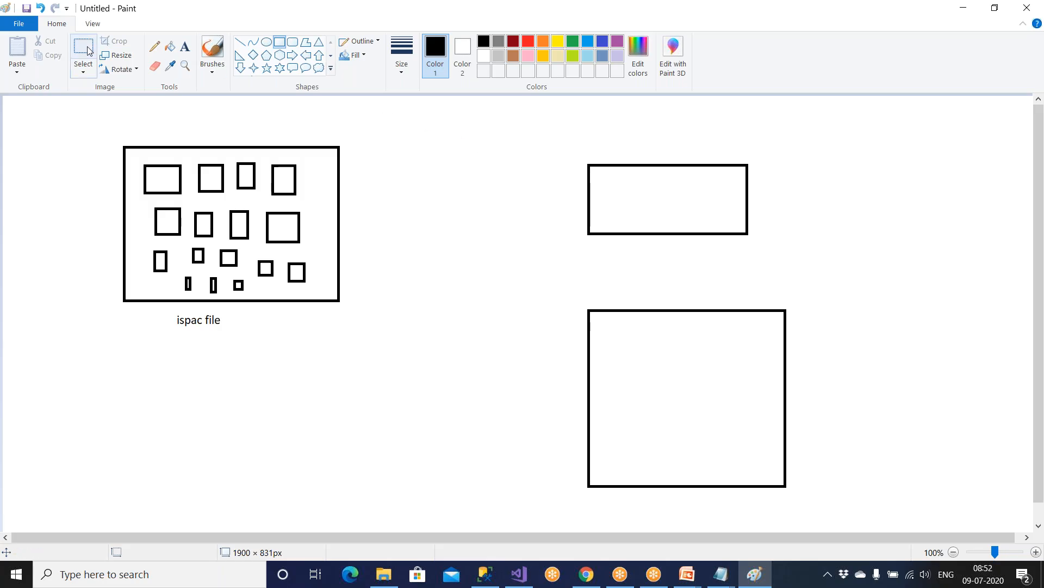
Step: Draw a rounded rectangle enclosing the two new rectangles and label it "PROD" near its upper-left corner
{"action": "left_click", "coordinate": [292, 42]}
{"action": "left_click_drag", "start_coordinate": [528, 127], "coordinate": [839, 518]}
{"action": "left_click", "coordinate": [185, 47]}
{"action": "left_click", "coordinate": [445, 114]}
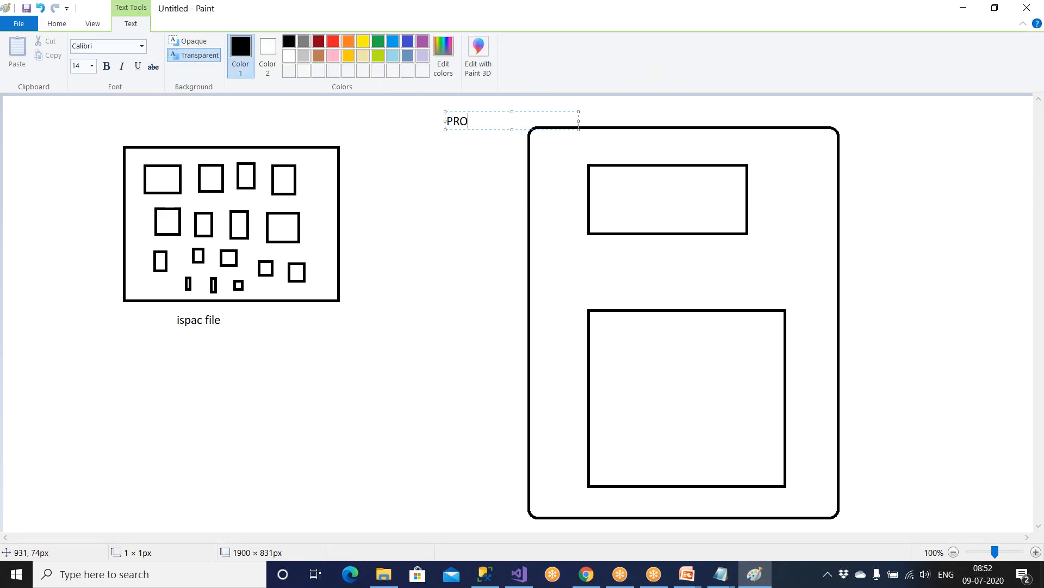
{"action": "left_click", "coordinate": [581, 254]}
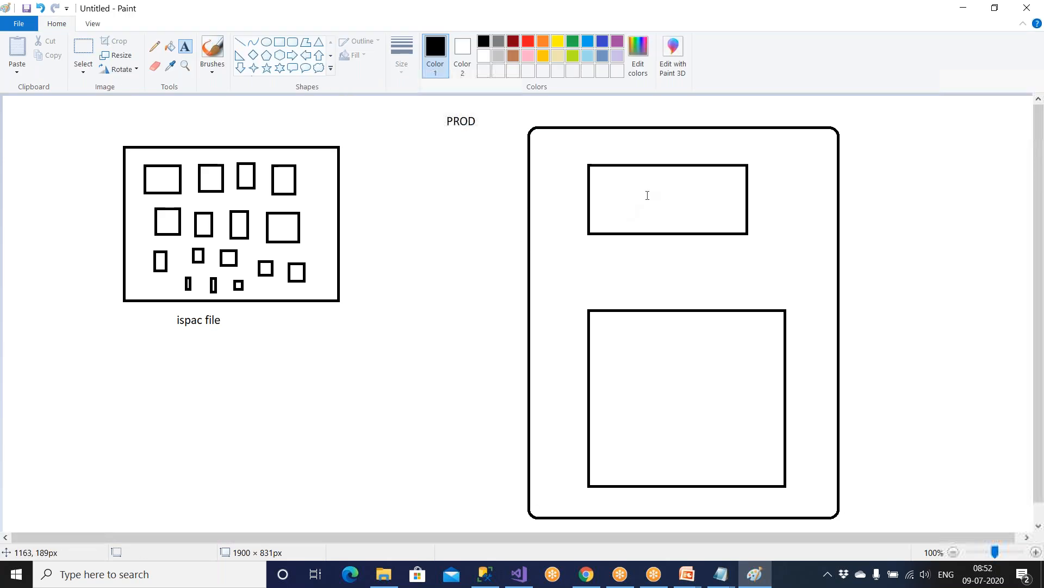
Step: Label the upper rectangle in the PROD frame "OLTP" and the larger lower rectangle "DWH", each beside its box
{"action": "left_click", "coordinate": [756, 184]}
{"action": "type", "text": "OLTP"}
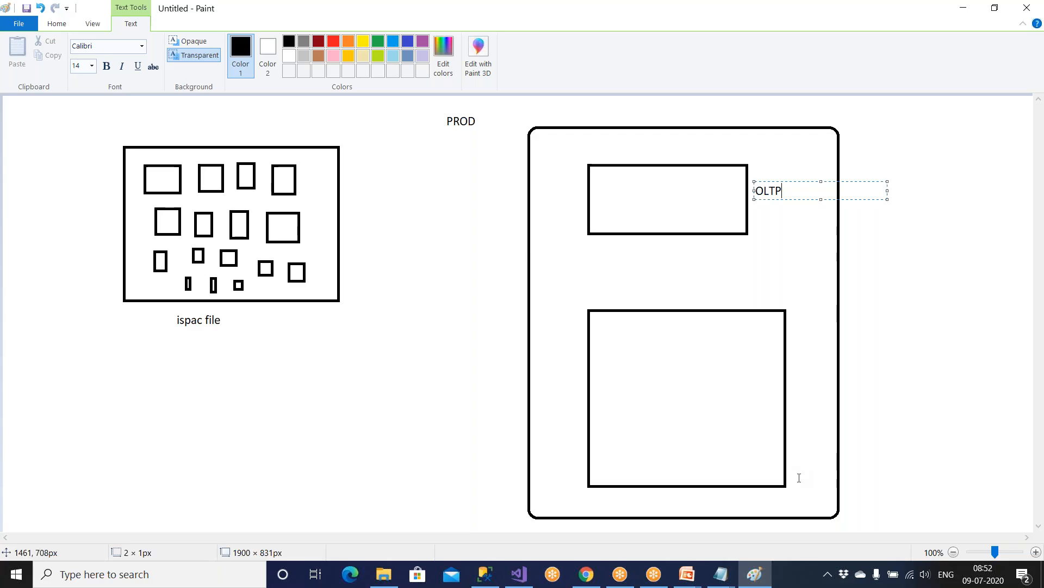
{"action": "left_click", "coordinate": [793, 420]}
{"action": "left_click", "coordinate": [794, 410]}
{"action": "type", "text": "DWH"}
{"action": "left_click", "coordinate": [870, 361]}
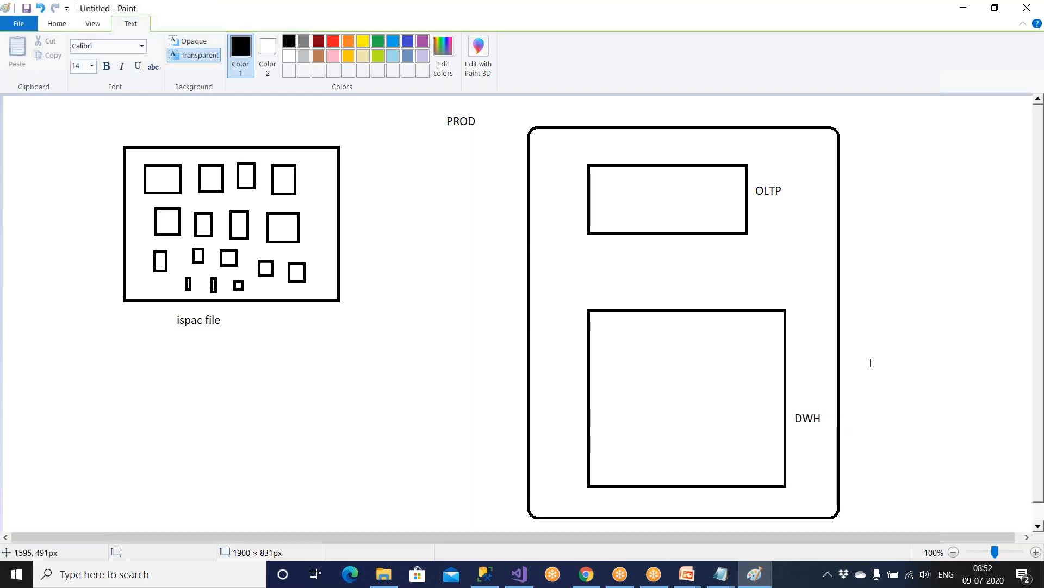
Step: Draw two rectangles, one above the other, inside the DWH rectangle, the upper one about 245 × 91 px
{"action": "left_click", "coordinate": [283, 44]}
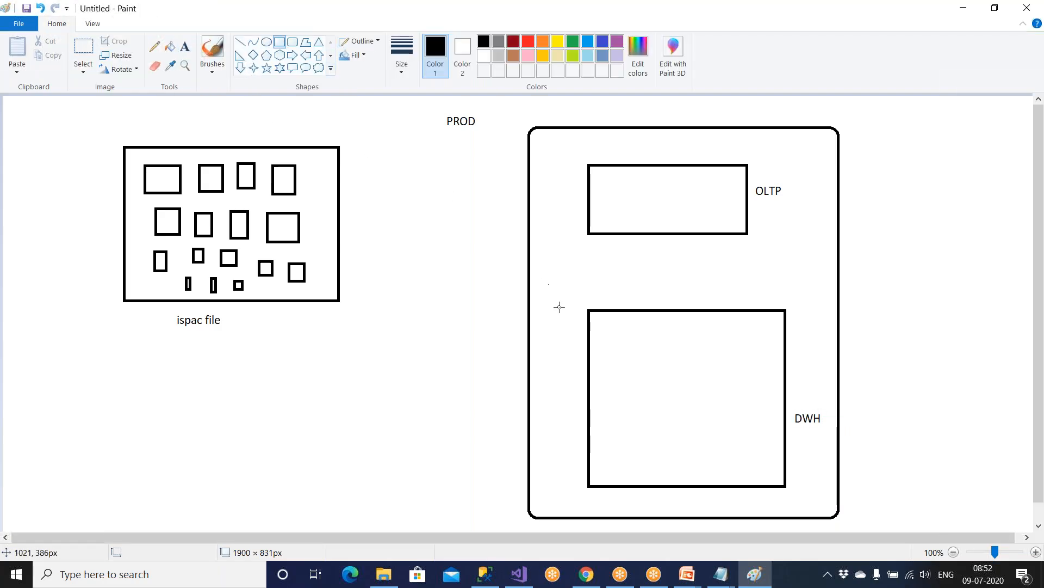
{"action": "mouse_move", "coordinate": [618, 333]}
{"action": "left_mouse_down"}
{"action": "mouse_move", "coordinate": [667, 373]}
{"action": "mouse_move", "coordinate": [751, 379]}
{"action": "left_mouse_up"}
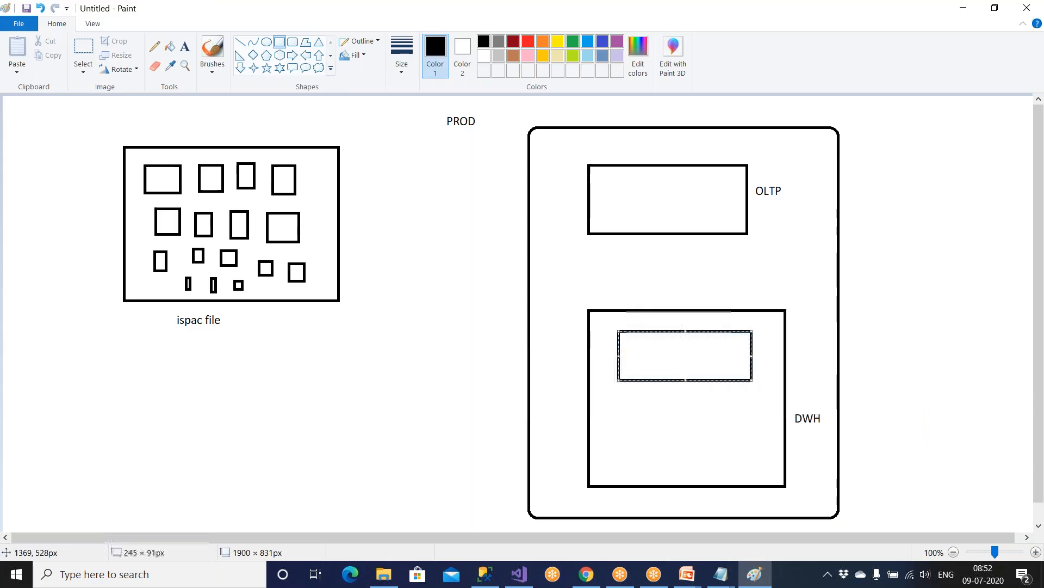
{"action": "left_click_drag", "start_coordinate": [626, 417], "coordinate": [753, 476]}
{"action": "left_click_drag", "start_coordinate": [735, 465], "coordinate": [734, 454]}
{"action": "left_click", "coordinate": [872, 432]}
{"action": "left_click", "coordinate": [185, 47]}
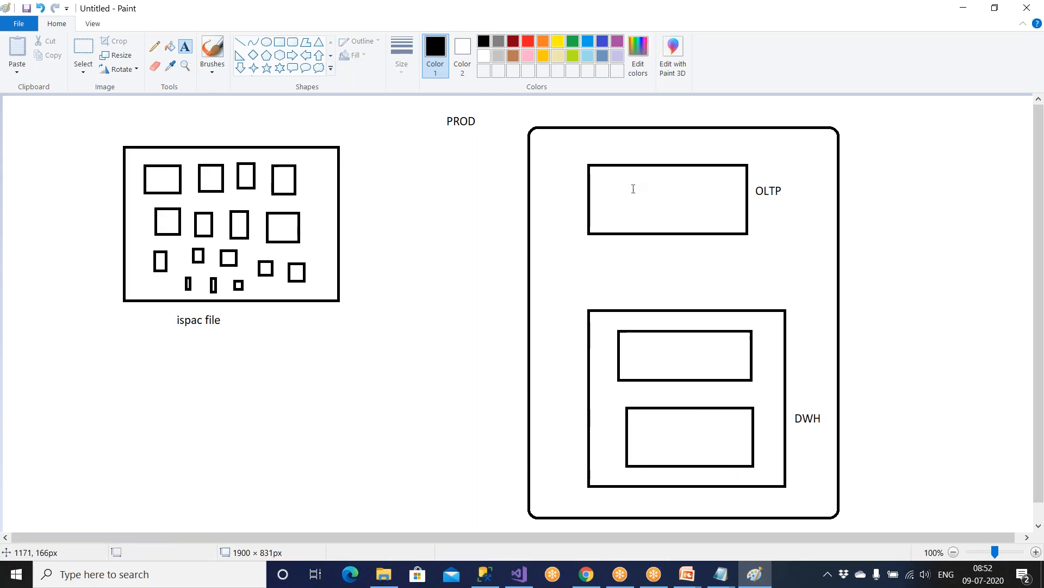
Step: Draw a small rectangle inside the OLTP rectangle and put the text "Amazon" in it
{"action": "left_click", "coordinate": [279, 42]}
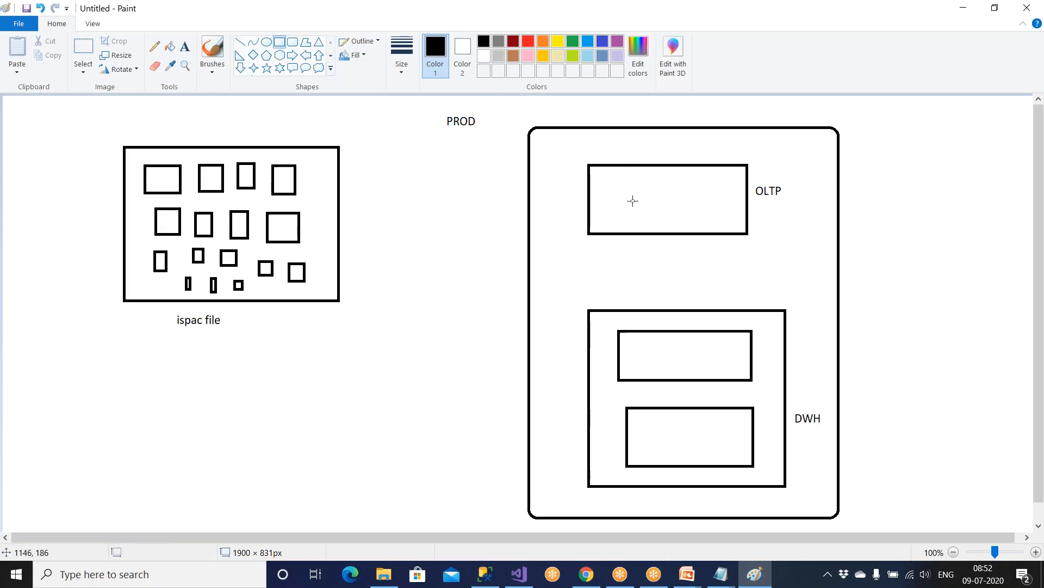
{"action": "left_click_drag", "start_coordinate": [615, 185], "coordinate": [692, 212]}
{"action": "left_click", "coordinate": [538, 174]}
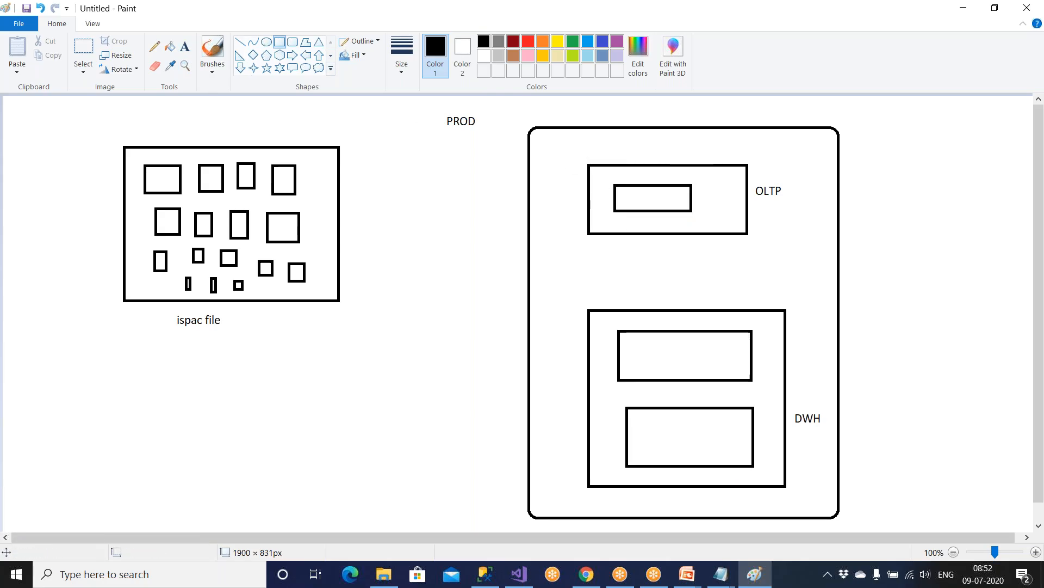
{"action": "left_click", "coordinate": [186, 47]}
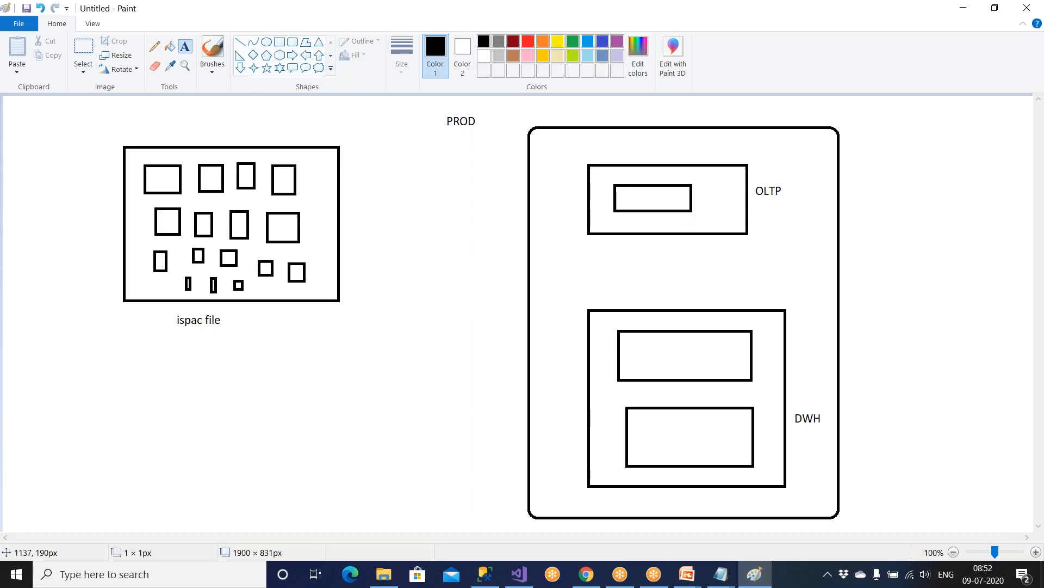
{"action": "left_click", "coordinate": [619, 190]}
{"action": "type", "text": "Amazon"}
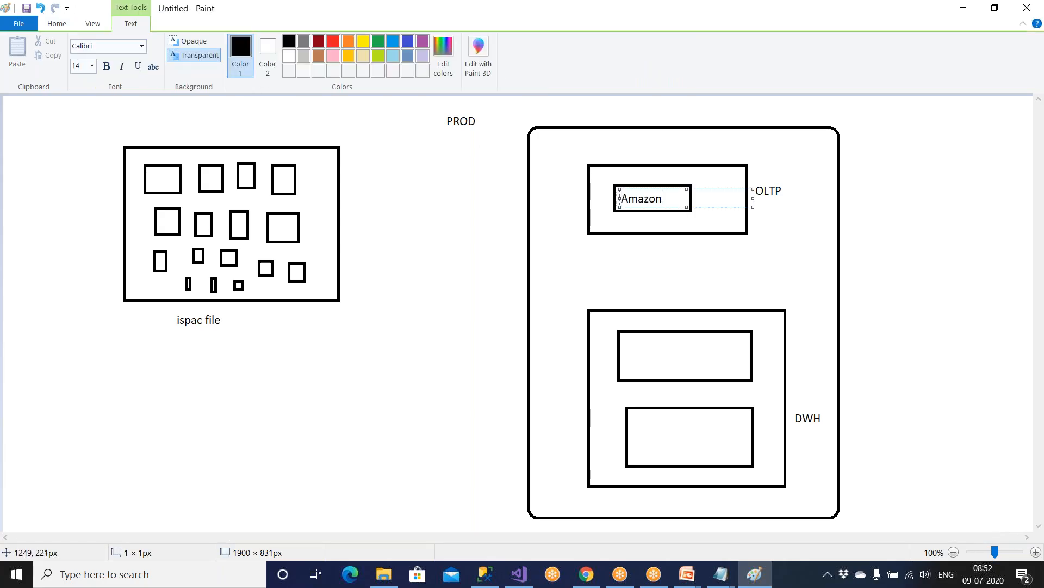
{"action": "left_click", "coordinate": [759, 270]}
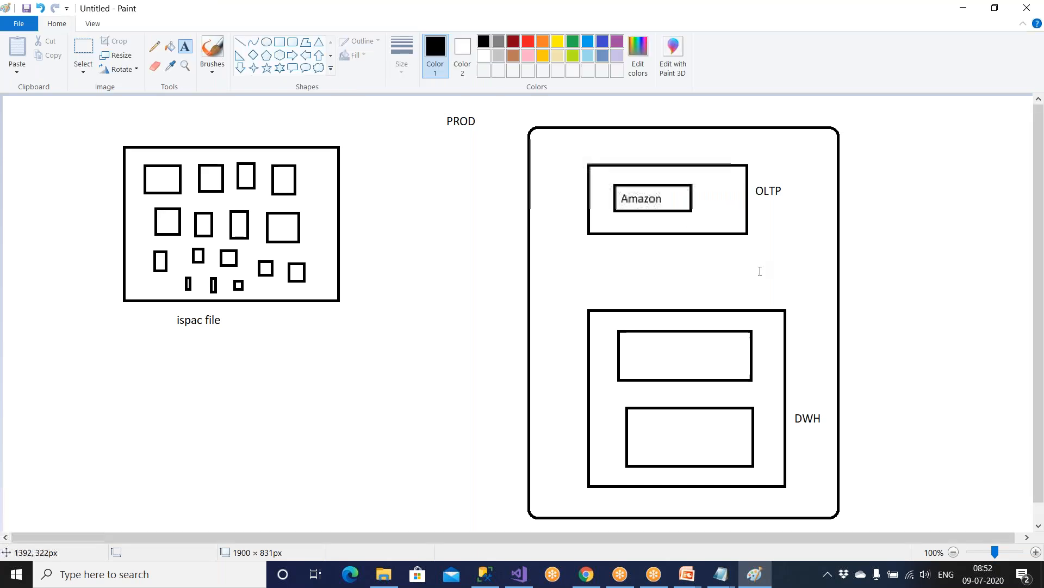
Step: Add the text "Amazon_Stage" inside the upper of the two rectangles in the DWH box
{"action": "left_click", "coordinate": [634, 348]}
{"action": "type", "text": "Amazon"}
{"action": "type", "text": "_Satge"}
{"action": "key", "text": "BackSpace"}
{"action": "key", "text": "BackSpace"}
{"action": "key", "text": "BackSpace"}
{"action": "type", "text": "tage"}
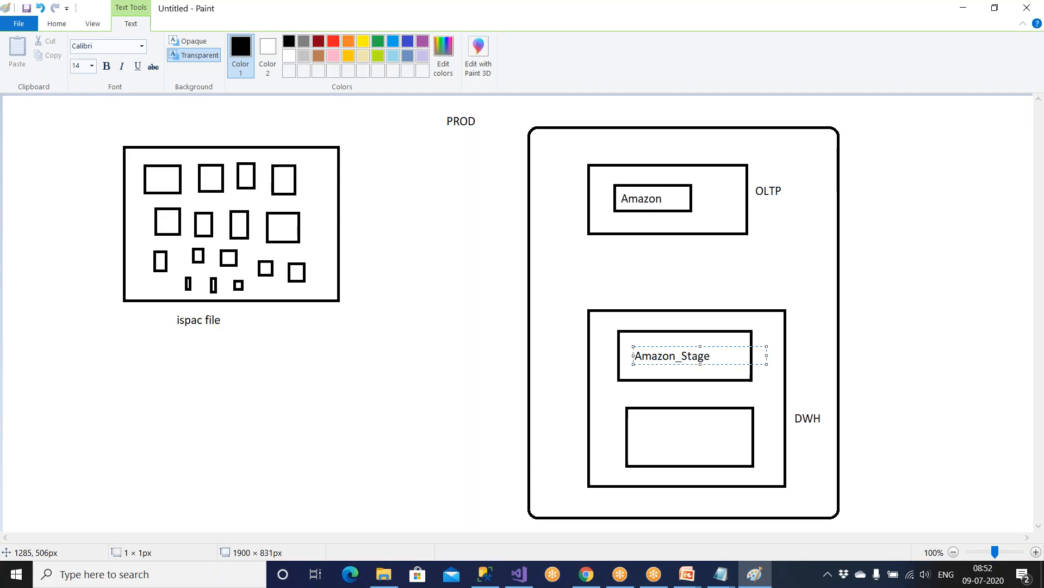
Step: Add the text "AmazonDW" inside the lower of the two rectangles in the DWH box
{"action": "left_click", "coordinate": [644, 436]}
{"action": "left_click", "coordinate": [641, 427]}
{"action": "type", "text": "Amazon"}
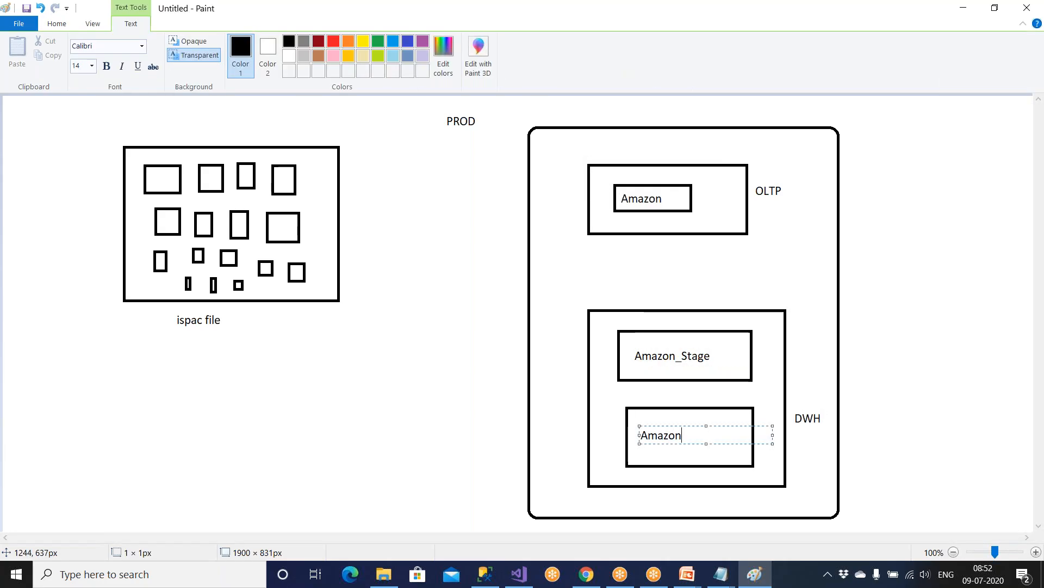
{"action": "type", "text": "DW"}
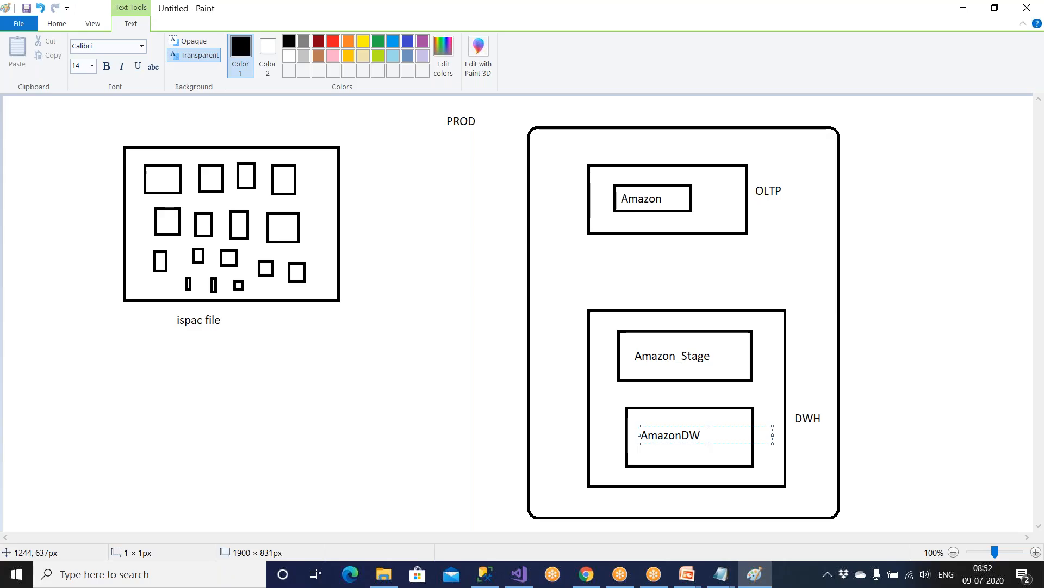
{"action": "left_click", "coordinate": [805, 367]}
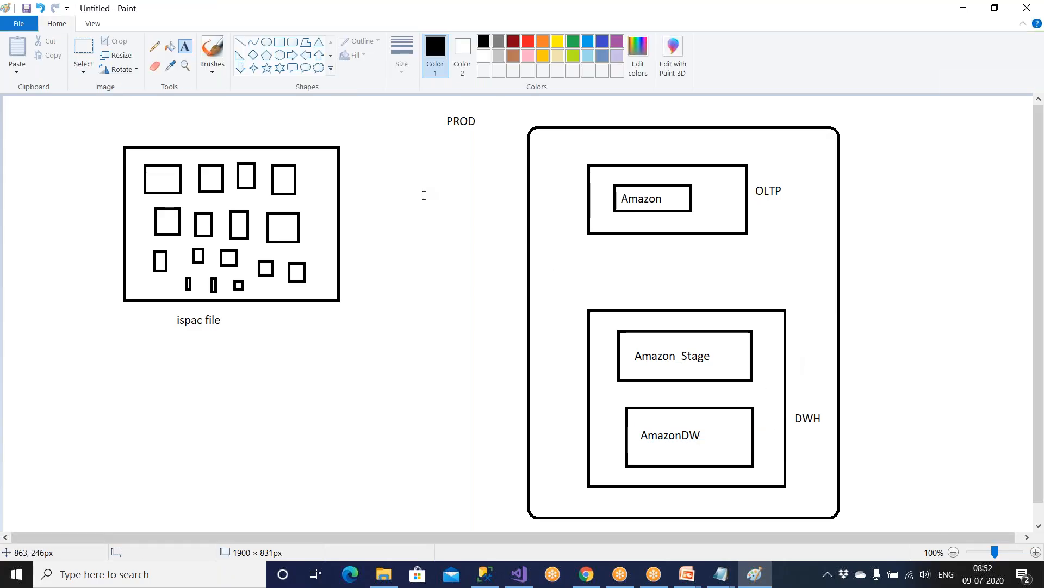
Step: Draw a narrow upright rectangle, about 42 × 128 px, left of the AmazonDW box and label it "SSIS" with one letter per line
{"action": "left_click", "coordinate": [280, 44]}
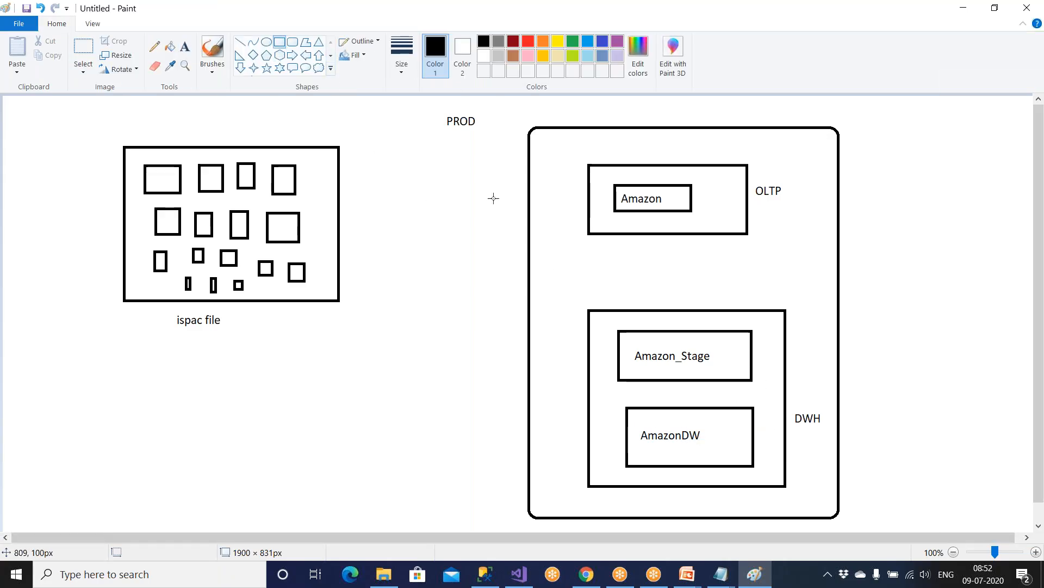
{"action": "left_click_drag", "start_coordinate": [593, 389], "coordinate": [616, 459]}
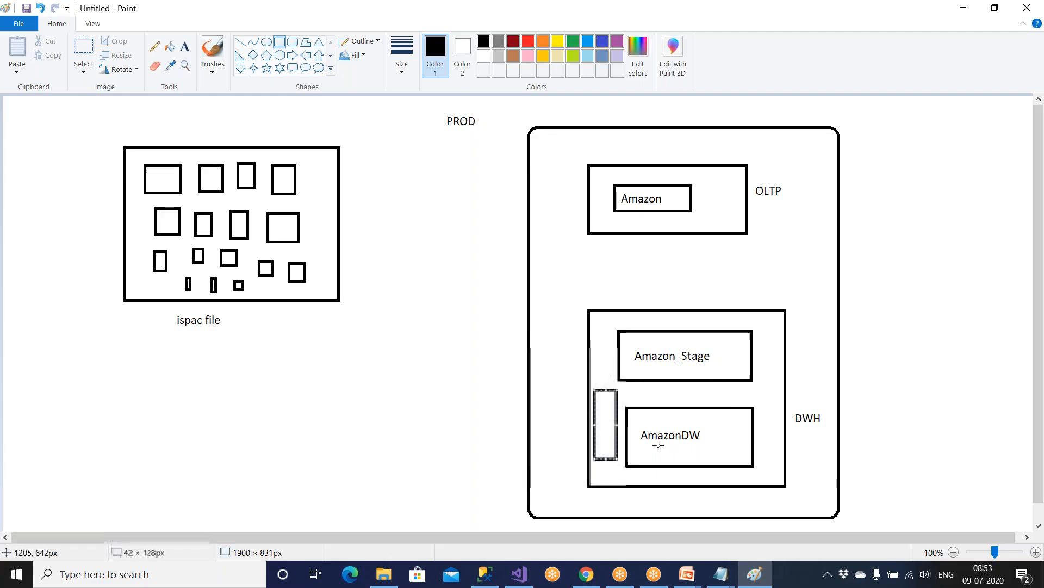
{"action": "left_click", "coordinate": [185, 48]}
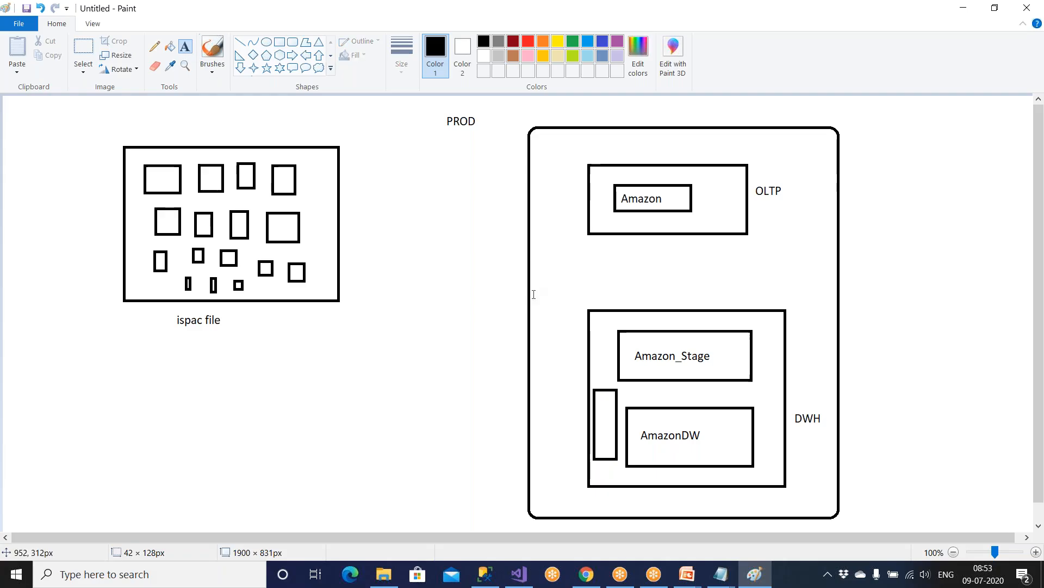
{"action": "left_click", "coordinate": [601, 404]}
{"action": "type", "text": "S"}
{"action": "key", "text": "Return"}
{"action": "type", "text": "S"}
{"action": "key", "text": "Return"}
{"action": "type", "text": "I"}
{"action": "key", "text": "Return"}
{"action": "type", "text": "S"}
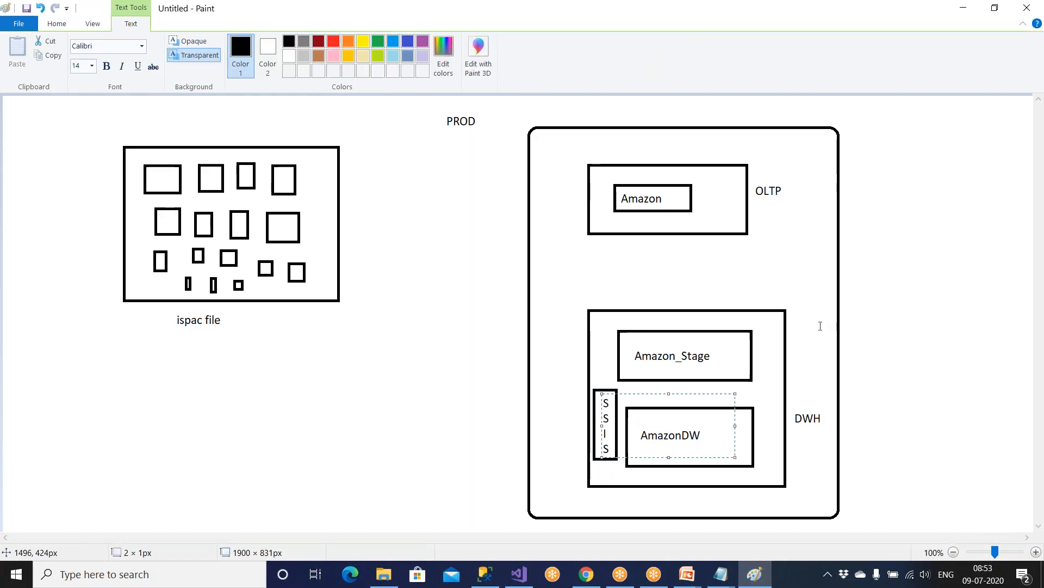
{"action": "left_click", "coordinate": [729, 293]}
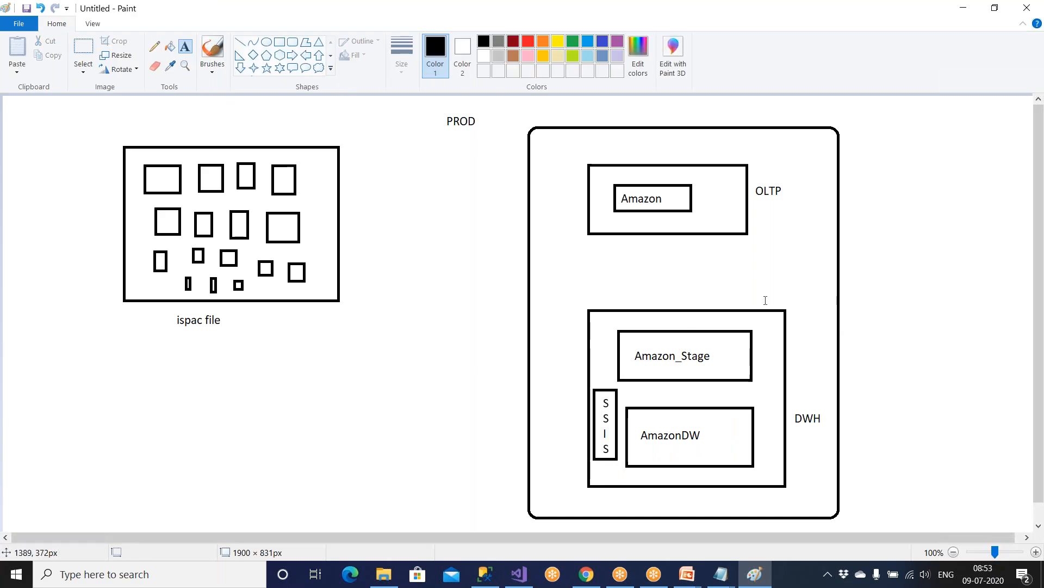
Step: Add the text "OLAP" just above the DWH label
{"action": "left_click", "coordinate": [797, 393]}
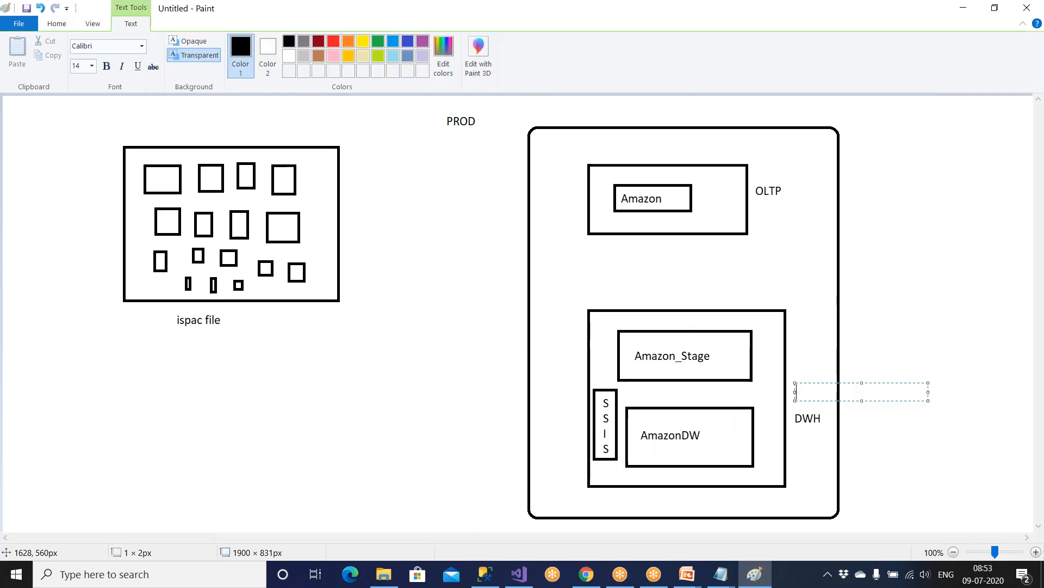
{"action": "type", "text": "OLAP"}
{"action": "left_click", "coordinate": [944, 283]}
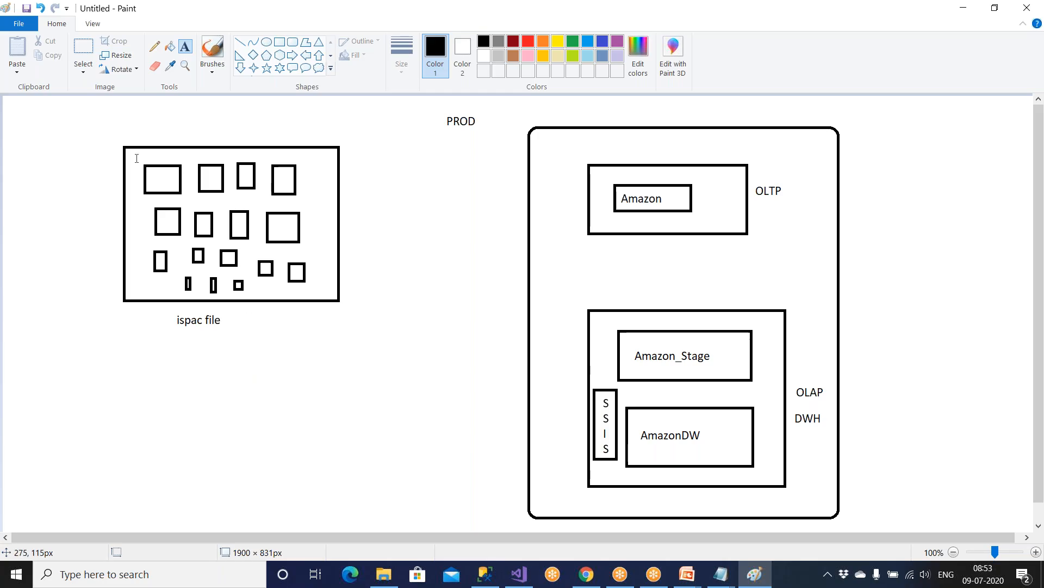
Step: Draw a large rectangle enclosing the ispac file diagram and its label, and a wide, flat rectangle directly below it
{"action": "left_click", "coordinate": [279, 42]}
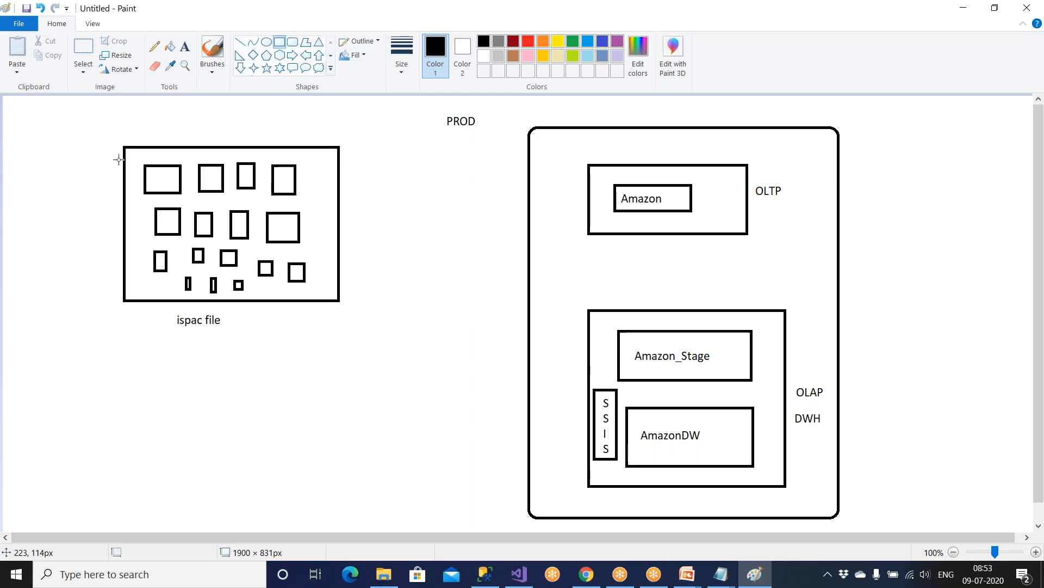
{"action": "mouse_move", "coordinate": [82, 125]}
{"action": "left_mouse_down"}
{"action": "mouse_move", "coordinate": [399, 212]}
{"action": "mouse_move", "coordinate": [388, 351]}
{"action": "left_mouse_up"}
{"action": "left_click", "coordinate": [390, 376]}
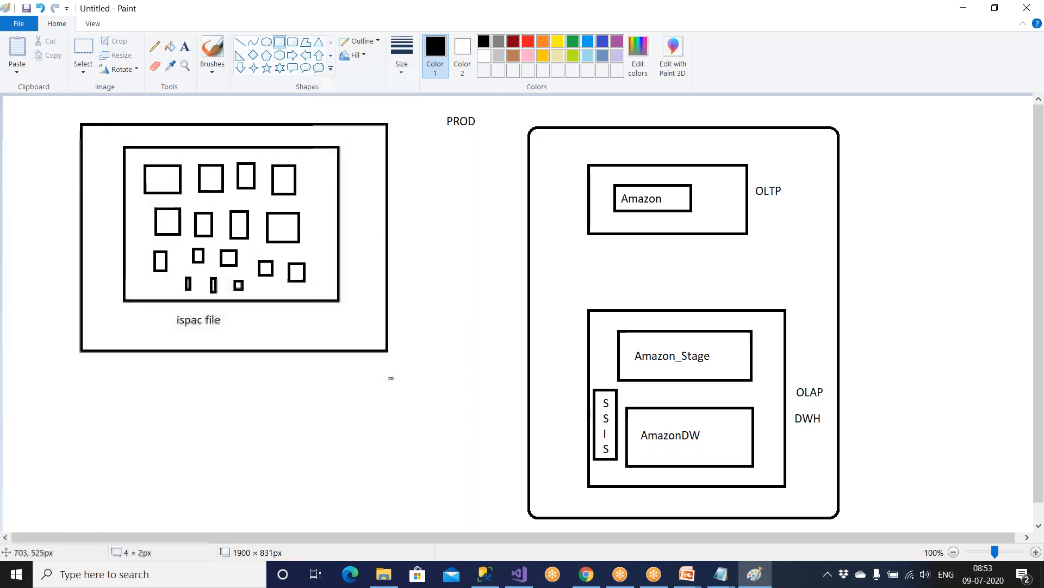
{"action": "left_click_drag", "start_coordinate": [41, 365], "coordinate": [420, 414]}
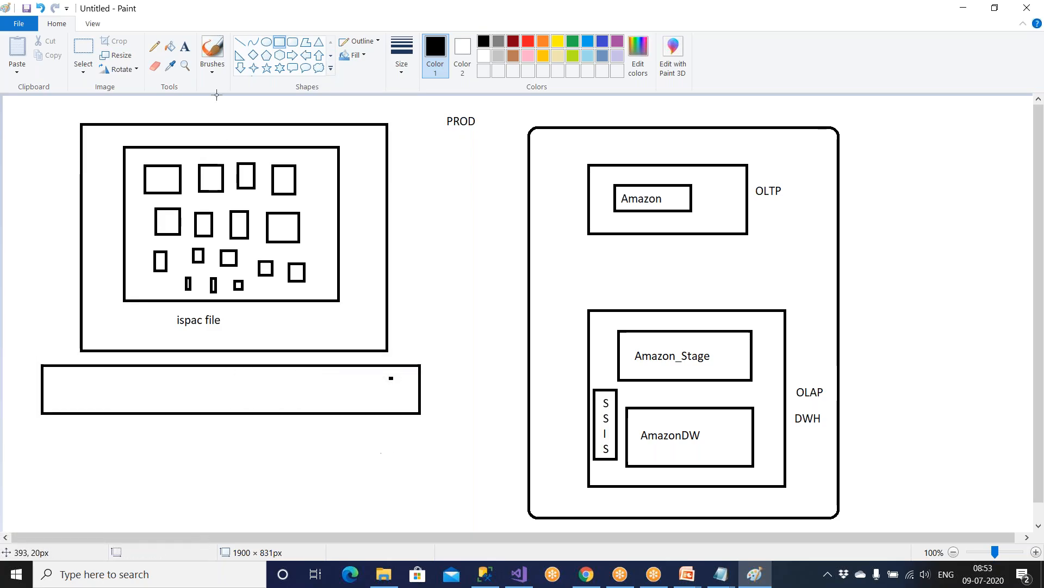
Step: Add the label "VSTF" below the wide, flat rectangle
{"action": "left_click", "coordinate": [185, 47]}
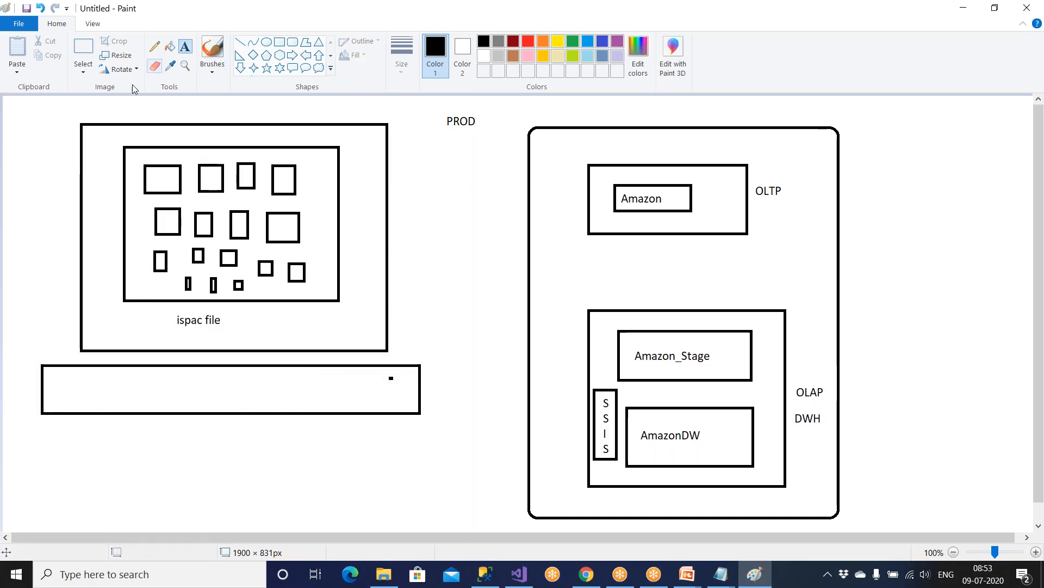
{"action": "left_click", "coordinate": [92, 425]}
{"action": "type", "text": "VSTF"}
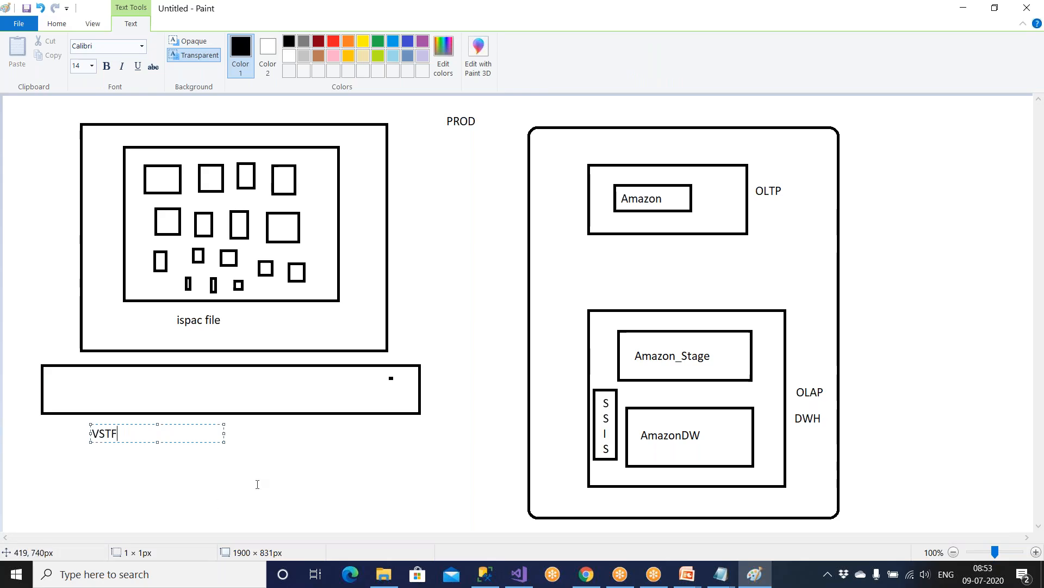
{"action": "left_click", "coordinate": [298, 468]}
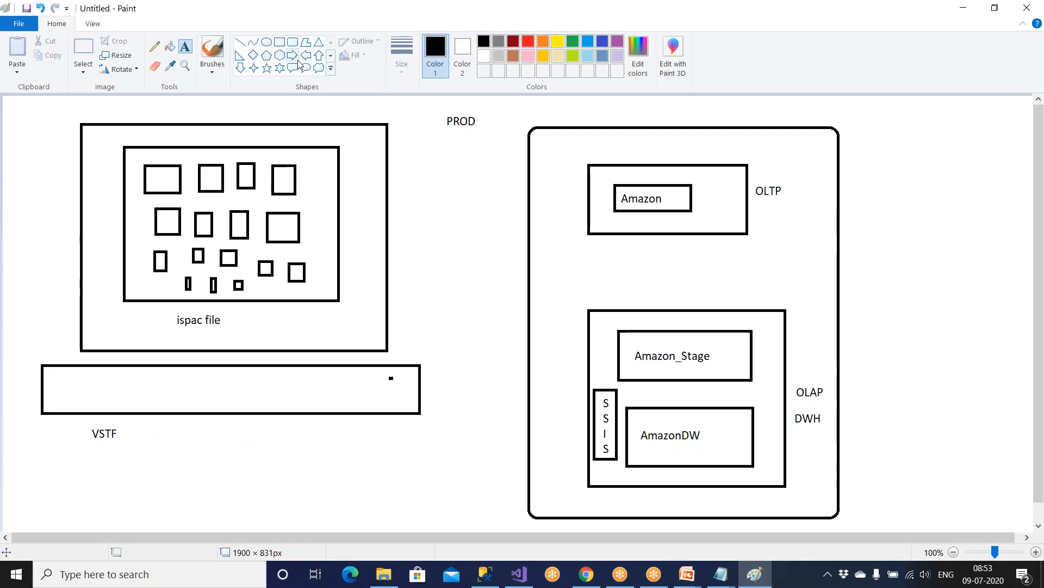
Step: Draw a straight line with an arrowhead from the ispac file diagram to the SSIS box
{"action": "left_click", "coordinate": [240, 42]}
{"action": "mouse_move", "coordinate": [321, 253]}
{"action": "left_mouse_down"}
{"action": "mouse_move", "coordinate": [571, 427]}
{"action": "mouse_move", "coordinate": [597, 423]}
{"action": "mouse_move", "coordinate": [597, 438]}
{"action": "mouse_move", "coordinate": [600, 415]}
{"action": "left_mouse_up"}
{"action": "left_click", "coordinate": [474, 434]}
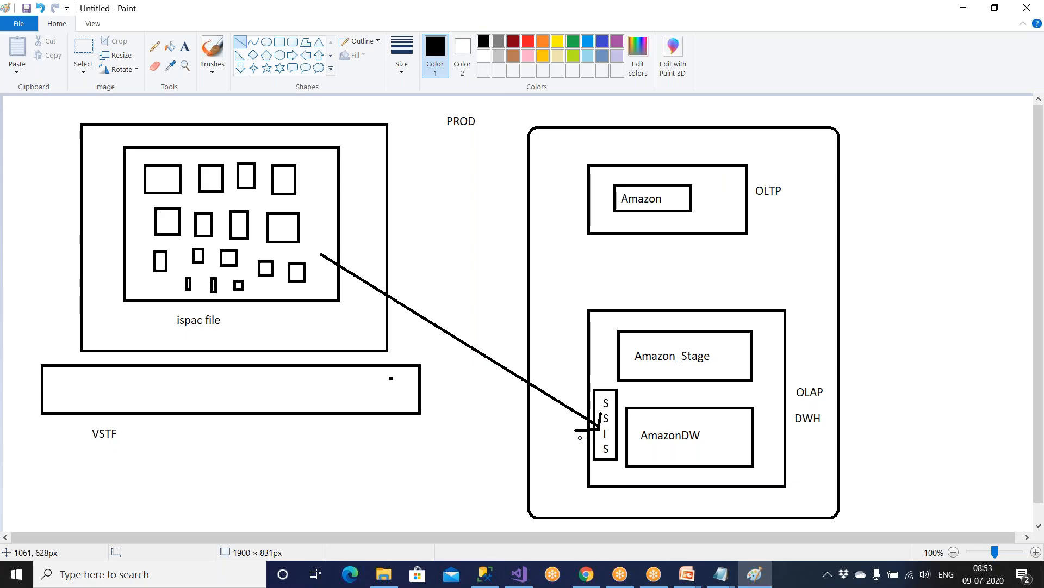
Step: Switch to File Explorer, open the Amazon folder inside VSTF on drive F:, and display its full path
{"action": "left_click", "coordinate": [384, 574]}
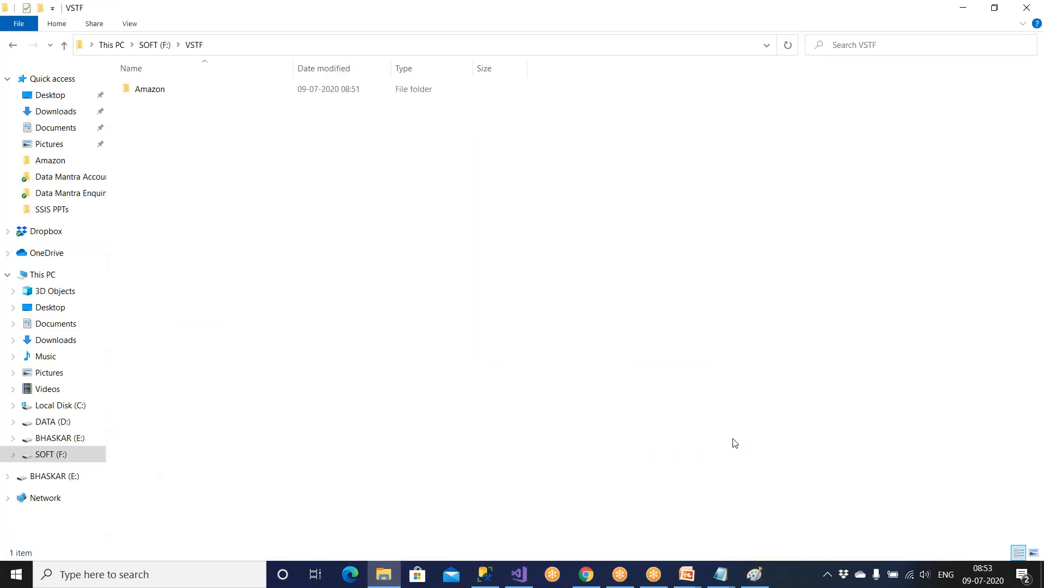
{"action": "left_click", "coordinate": [77, 455]}
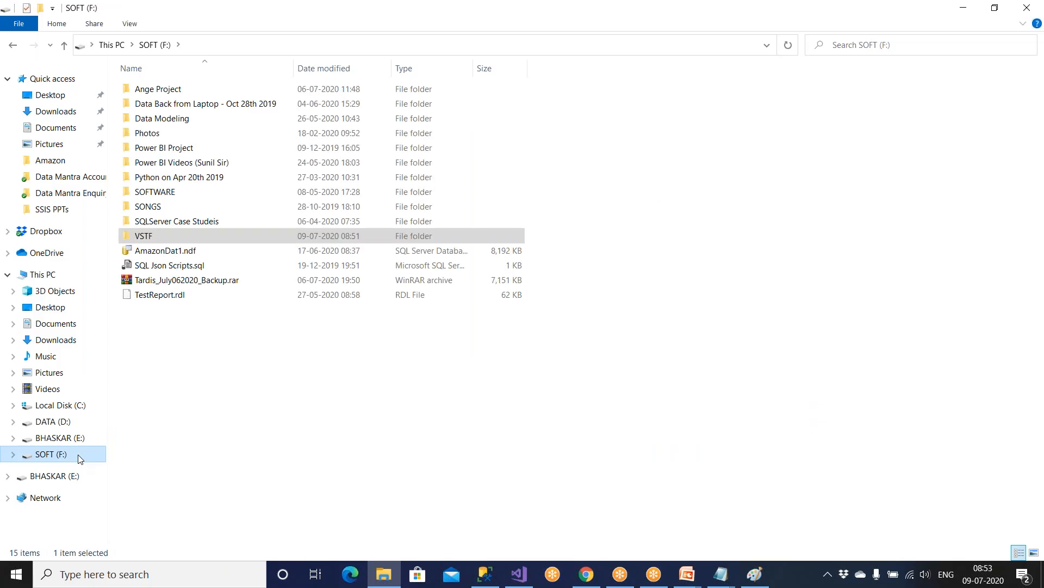
{"action": "double_click", "coordinate": [169, 237]}
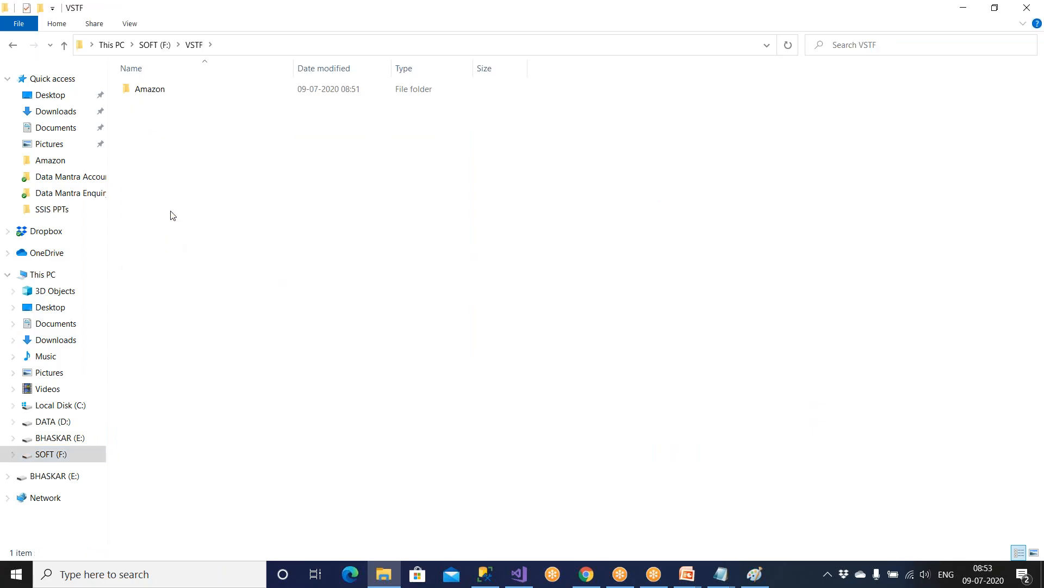
{"action": "double_click", "coordinate": [166, 95]}
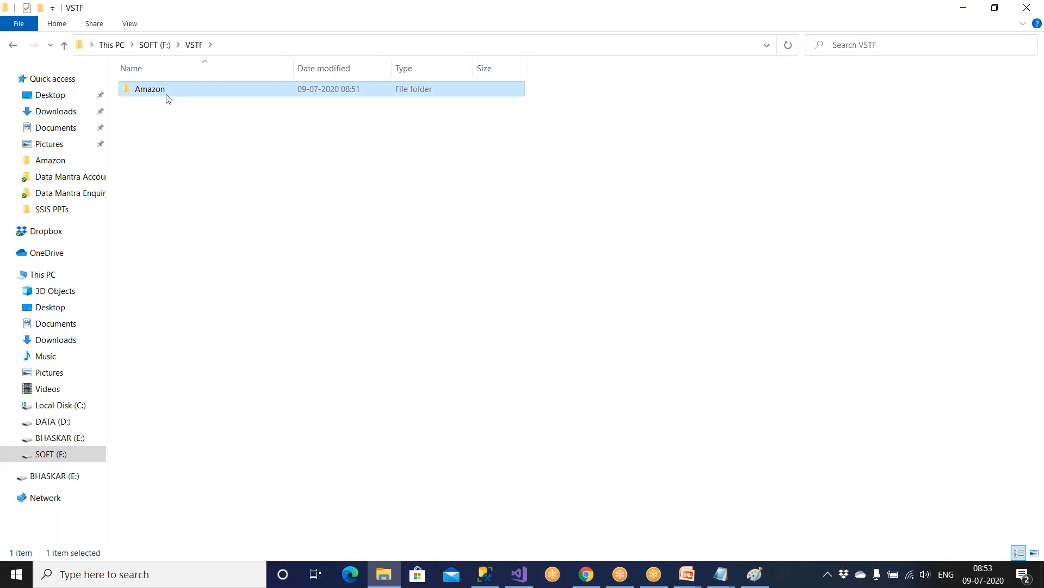
{"action": "left_click", "coordinate": [275, 45]}
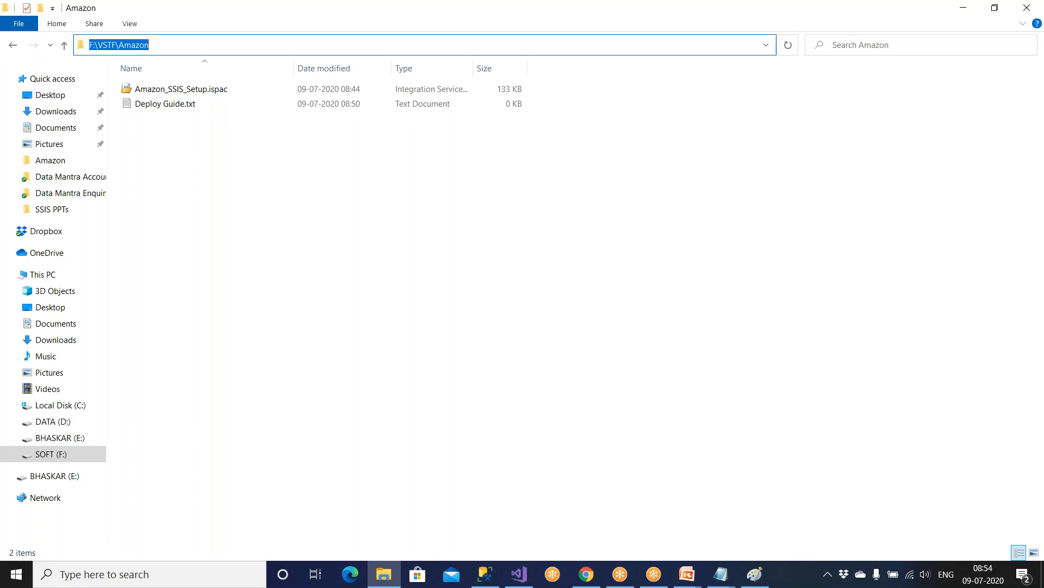
Step: In Deploy Guide.txt in Notepad, add the second step line "2) D/C on ispac file"
{"action": "left_click", "coordinate": [721, 574]}
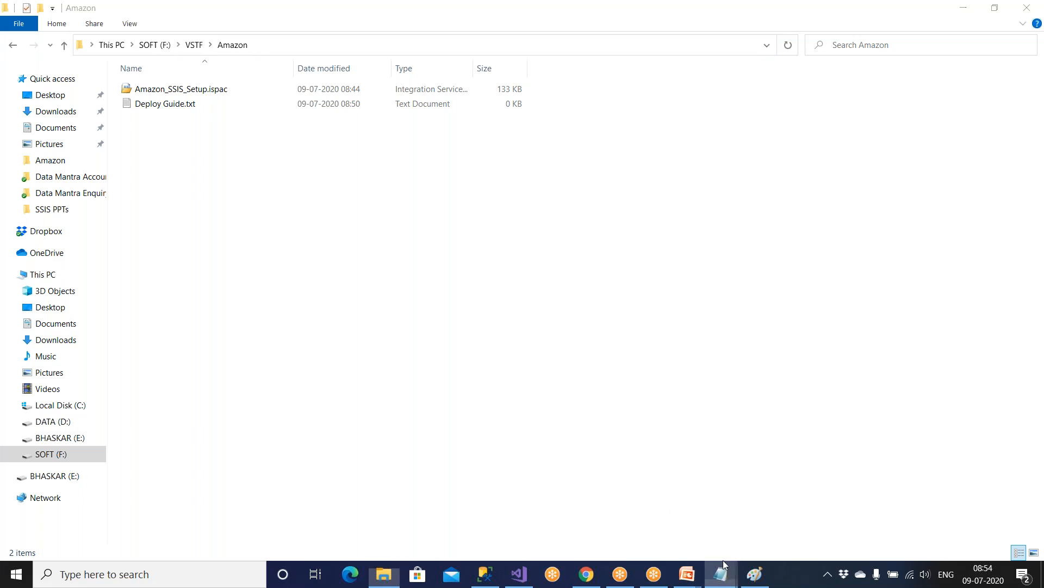
{"action": "left_click", "coordinate": [767, 496]}
{"action": "left_click_drag", "start_coordinate": [283, 289], "coordinate": [690, 314]}
{"action": "left_click", "coordinate": [693, 323]}
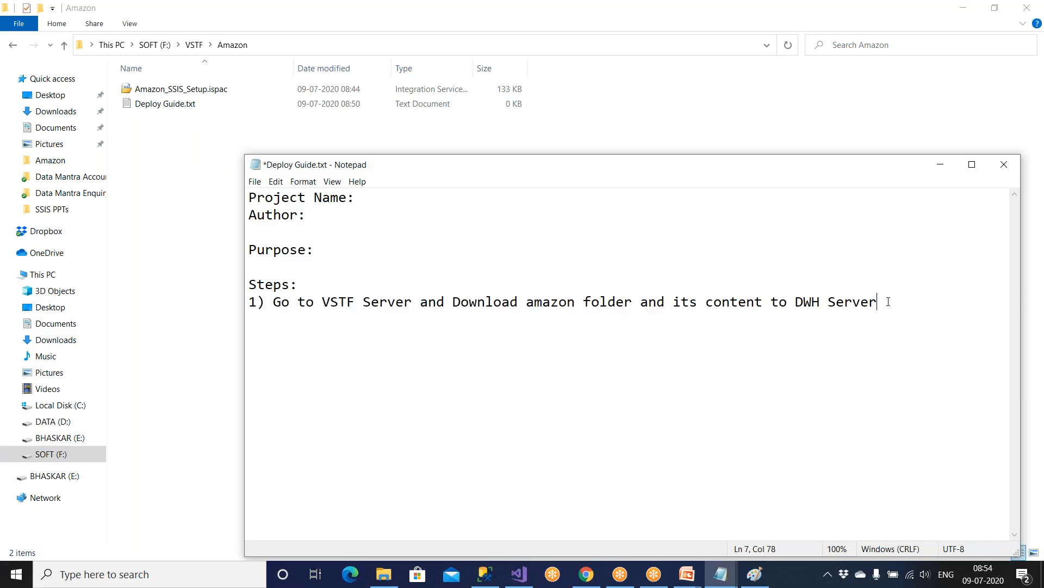
{"action": "type", "text": "2) D/C on ispac "}
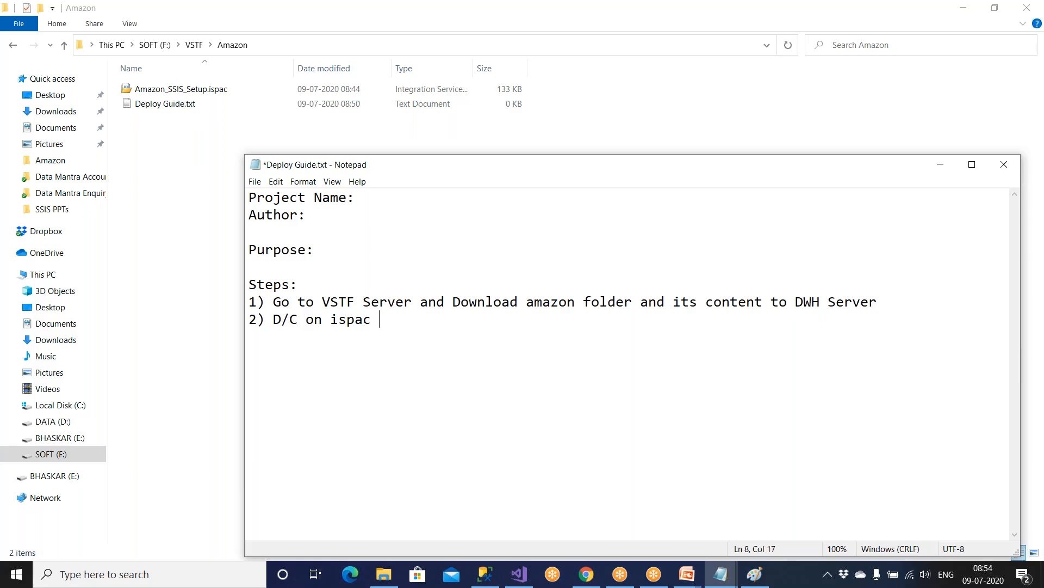
{"action": "type", "text": "file"}
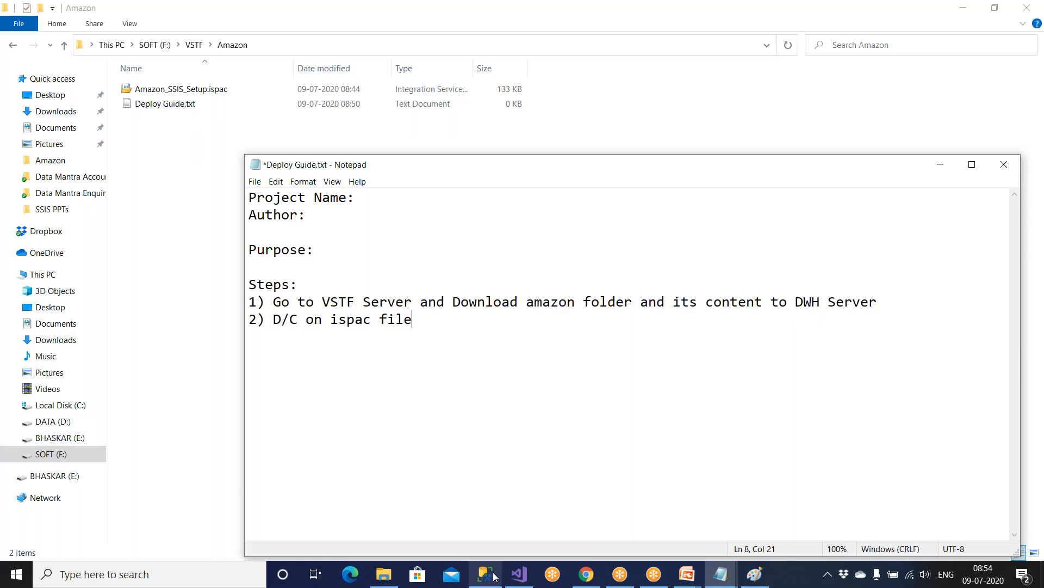
Step: Switch to the Amazon folder in File Explorer, try to open Amazon_SSIS_Setup.ispac, and look through the apps offered for it
{"action": "left_click", "coordinate": [524, 576]}
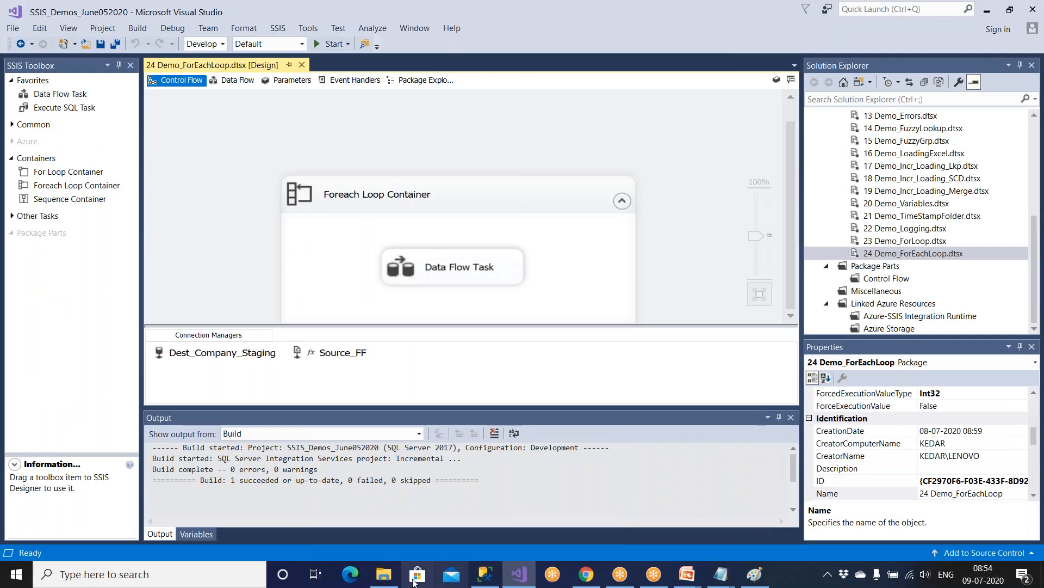
{"action": "left_click", "coordinate": [384, 574]}
{"action": "left_click", "coordinate": [202, 91]}
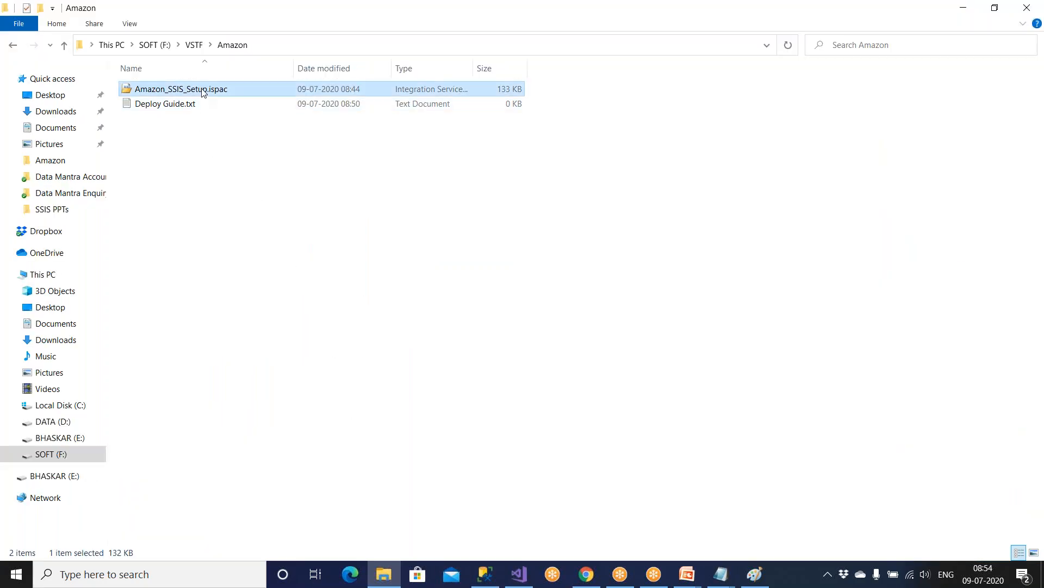
{"action": "double_click", "coordinate": [202, 91]}
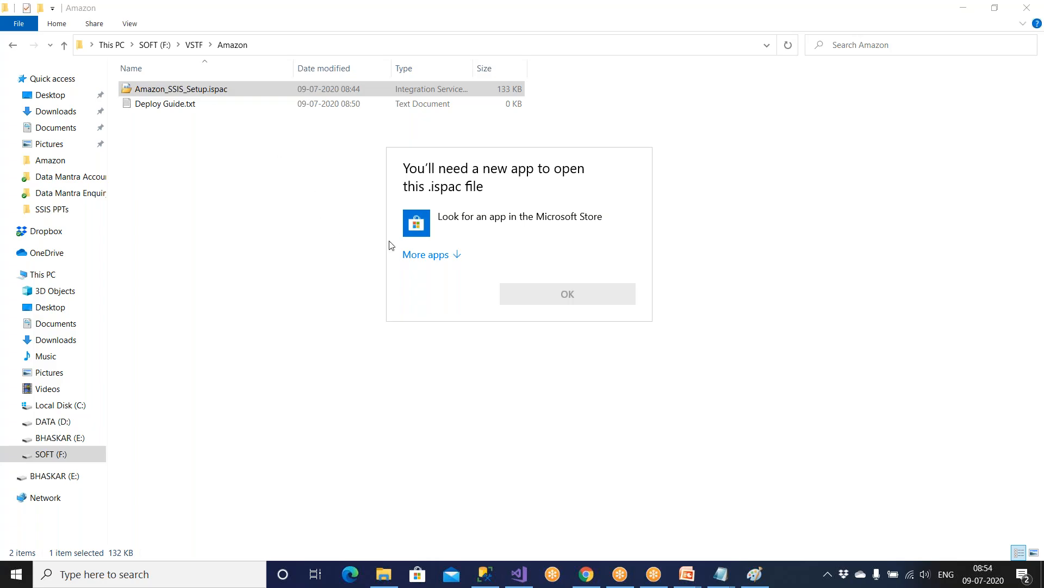
{"action": "left_click", "coordinate": [455, 255]}
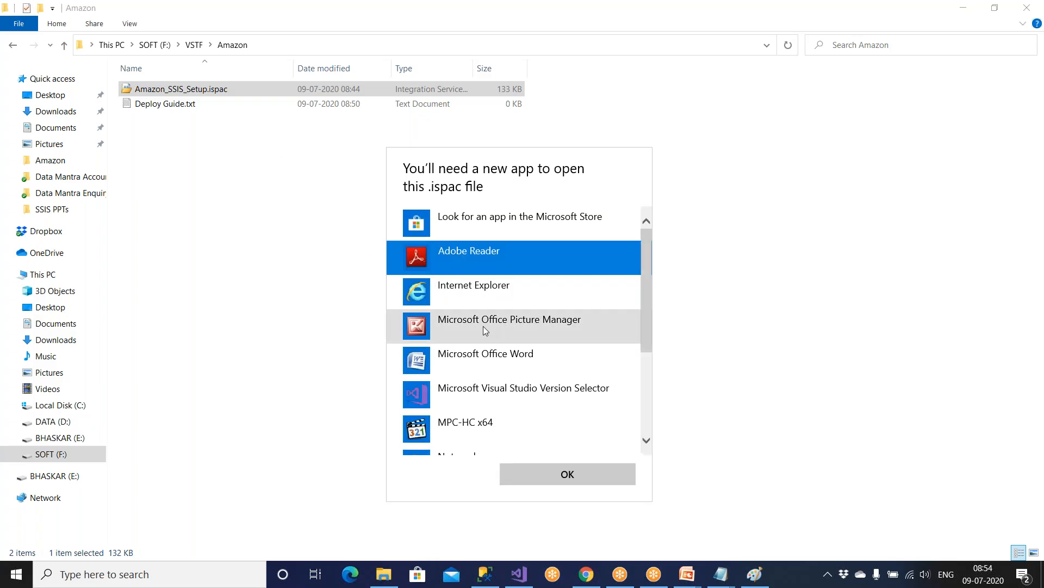
{"action": "scroll", "coordinate": [483, 326], "scroll_direction": "down", "scroll_amount": 3}
{"action": "scroll", "coordinate": [483, 327], "scroll_direction": "up", "scroll_amount": 3}
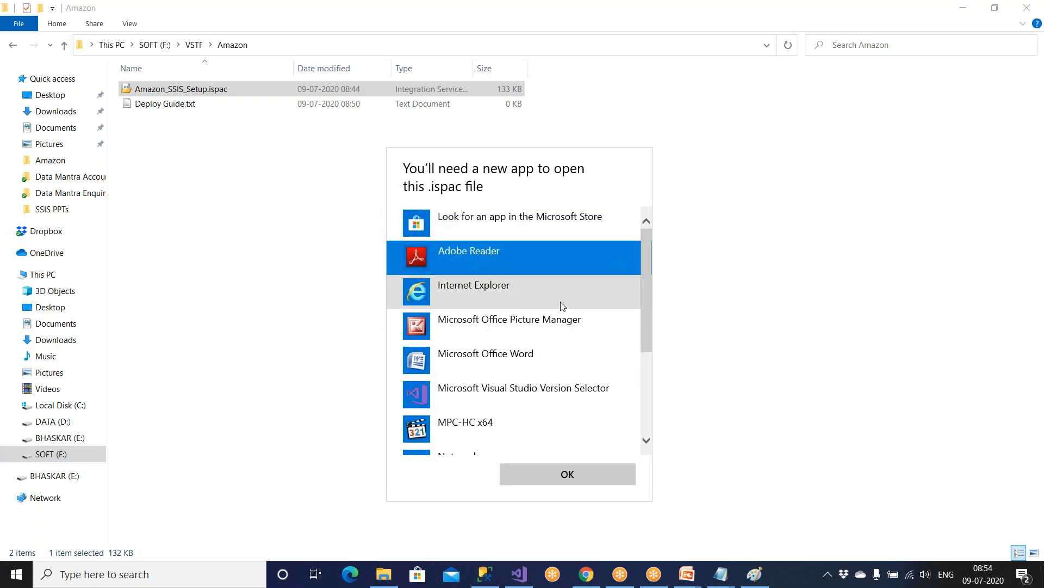
{"action": "scroll", "coordinate": [519, 398], "scroll_direction": "down", "scroll_amount": 3}
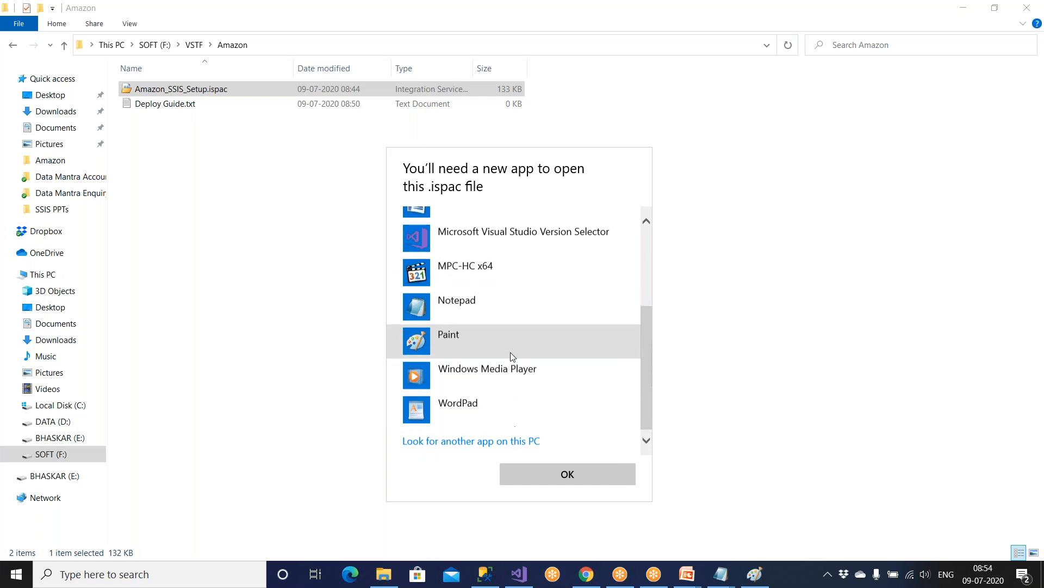
{"action": "scroll", "coordinate": [513, 357], "scroll_direction": "up", "scroll_amount": 3}
{"action": "scroll", "coordinate": [486, 422], "scroll_direction": "down", "scroll_amount": 3}
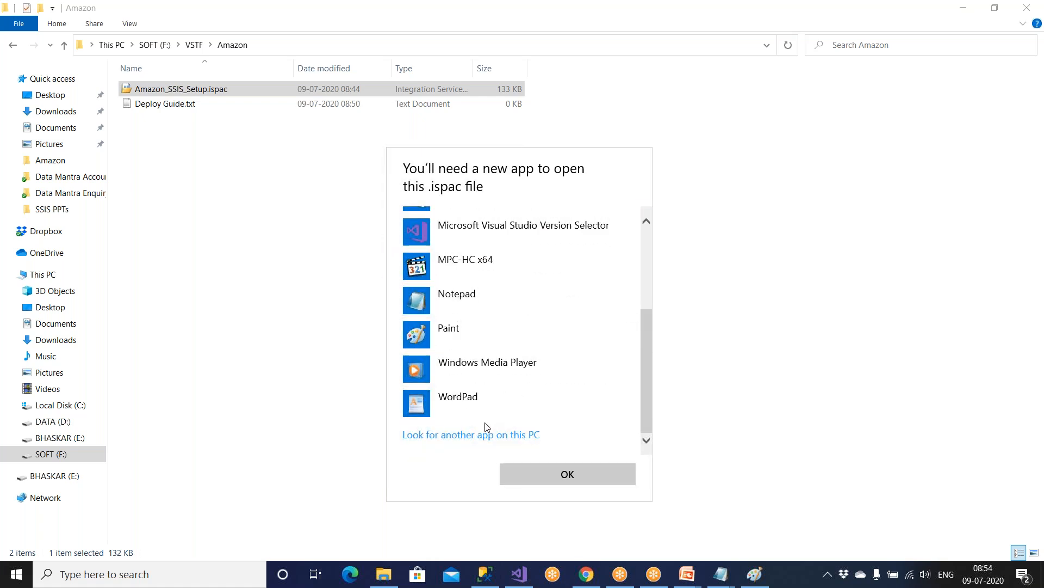
{"action": "left_click", "coordinate": [485, 435]}
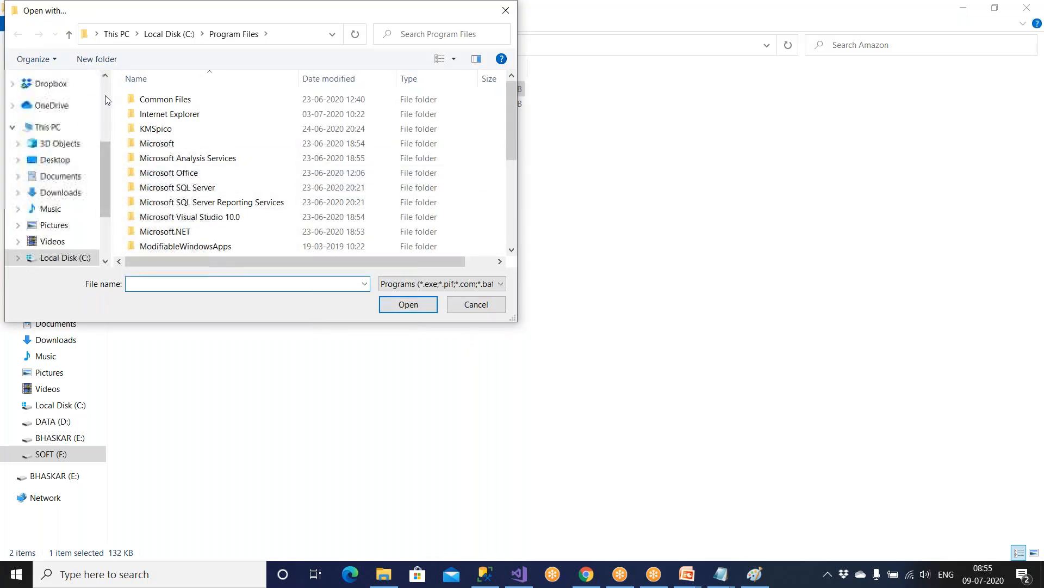
{"action": "scroll", "coordinate": [106, 95], "scroll_direction": "up", "scroll_amount": 3}
{"action": "left_click", "coordinate": [55, 105]}
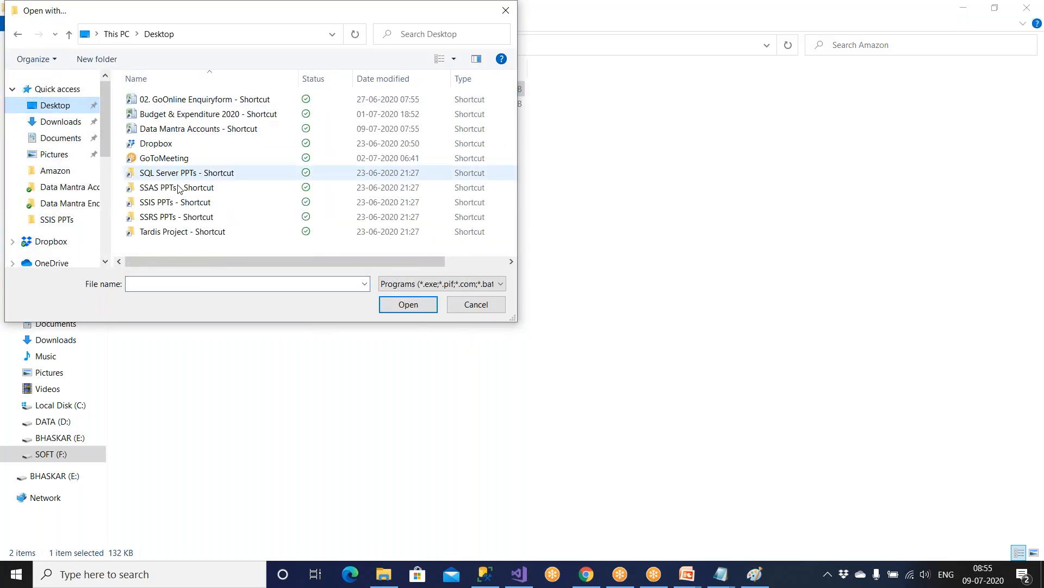
{"action": "left_click", "coordinate": [477, 305]}
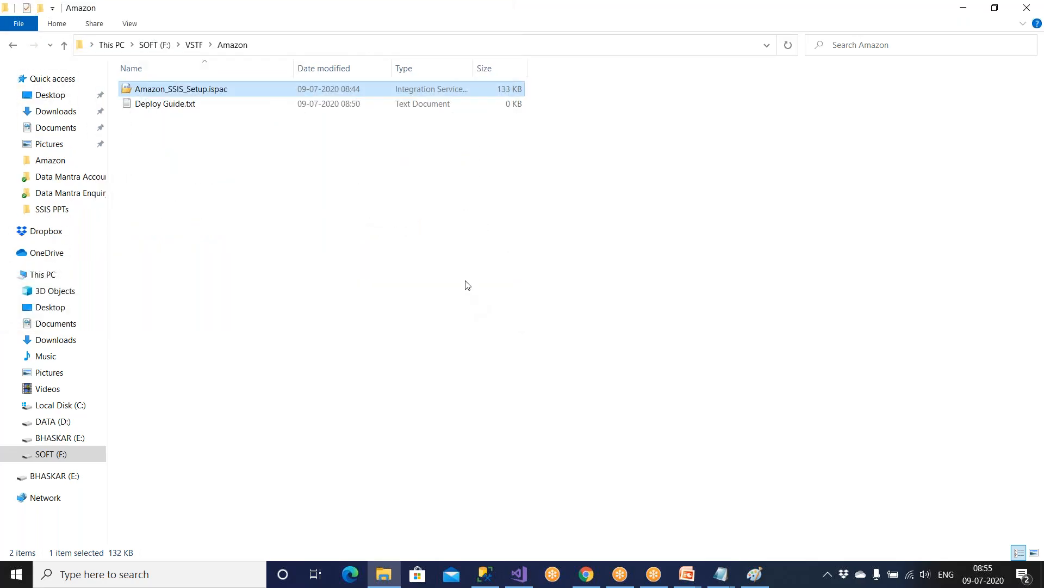
Step: Open a new File Explorer window from the desktop and look through the folders on drives D: and E:
{"action": "left_click", "coordinate": [384, 574]}
{"action": "left_click", "coordinate": [384, 574]}
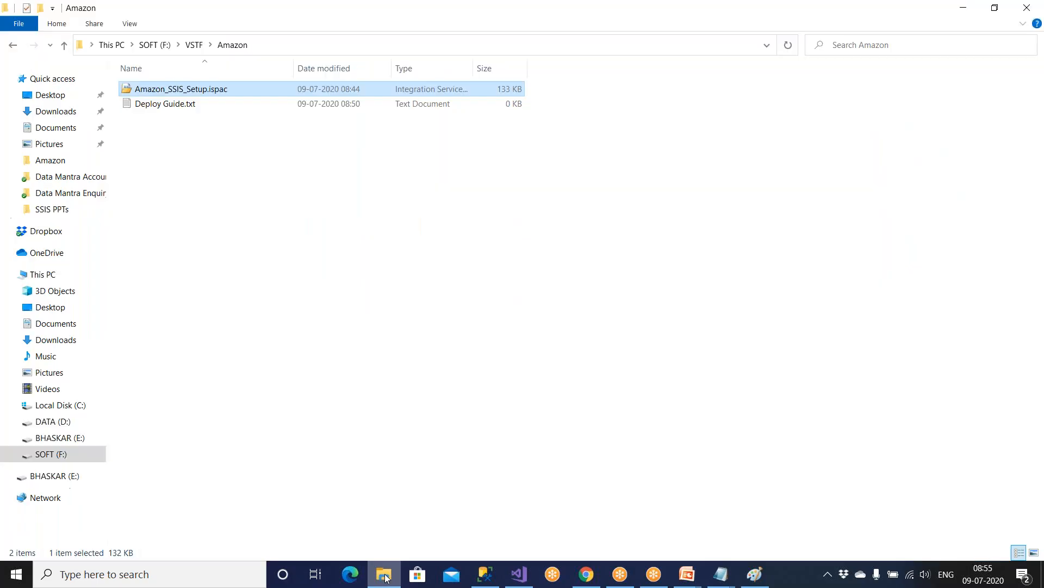
{"action": "key", "text": "super+d"}
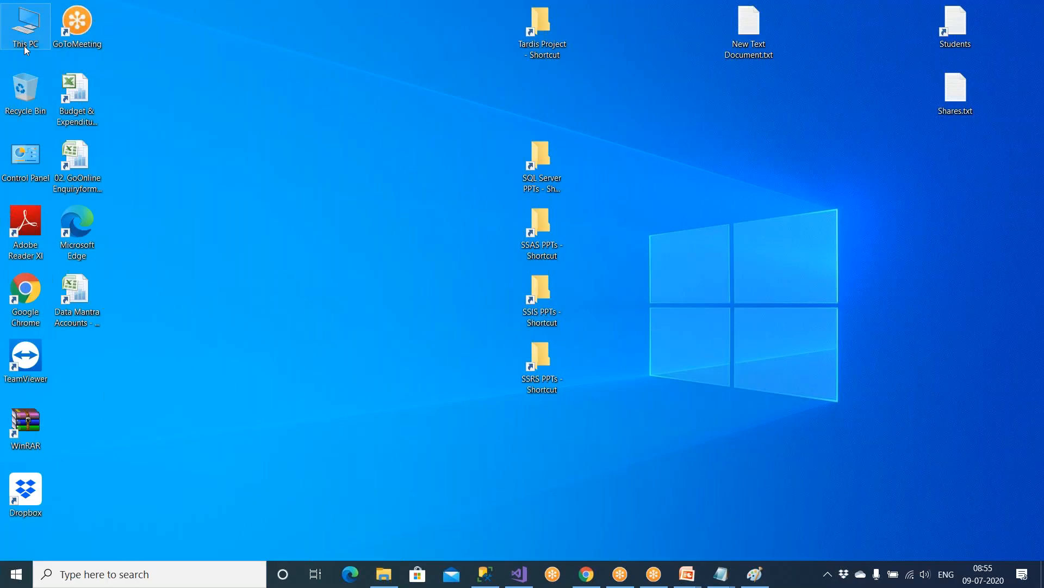
{"action": "double_click", "coordinate": [26, 49]}
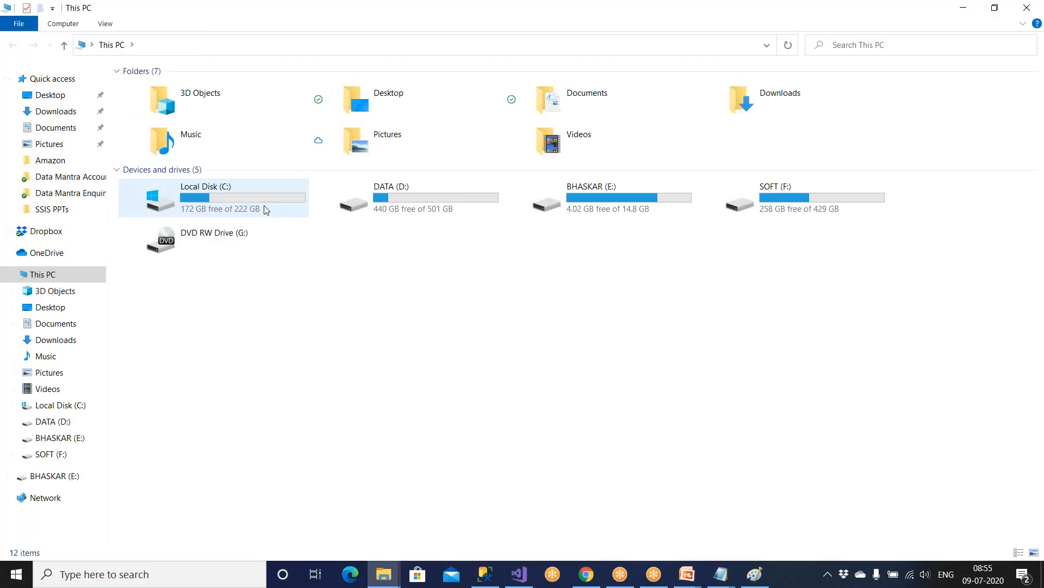
{"action": "double_click", "coordinate": [368, 206]}
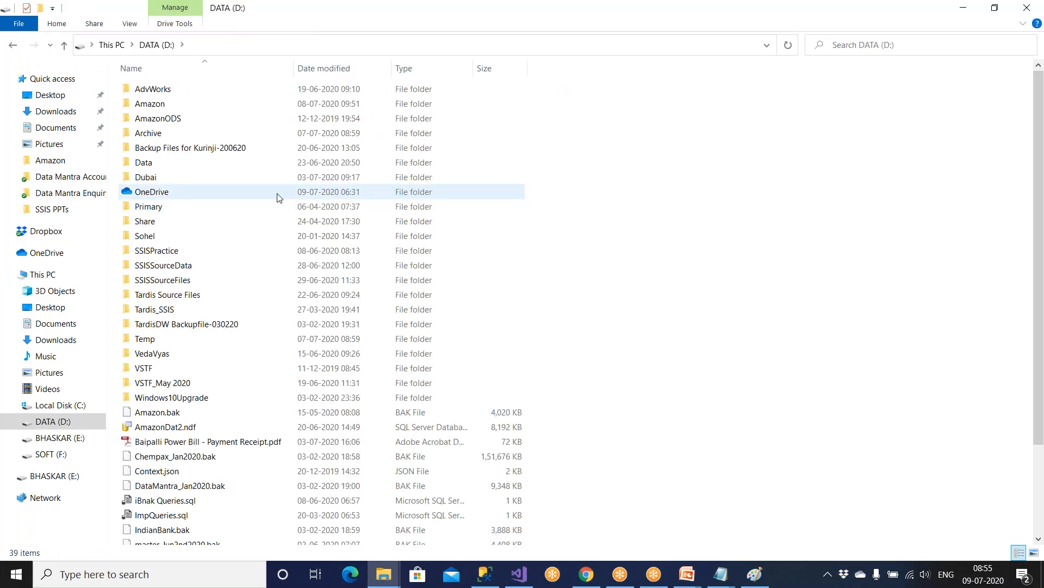
{"action": "double_click", "coordinate": [220, 152]}
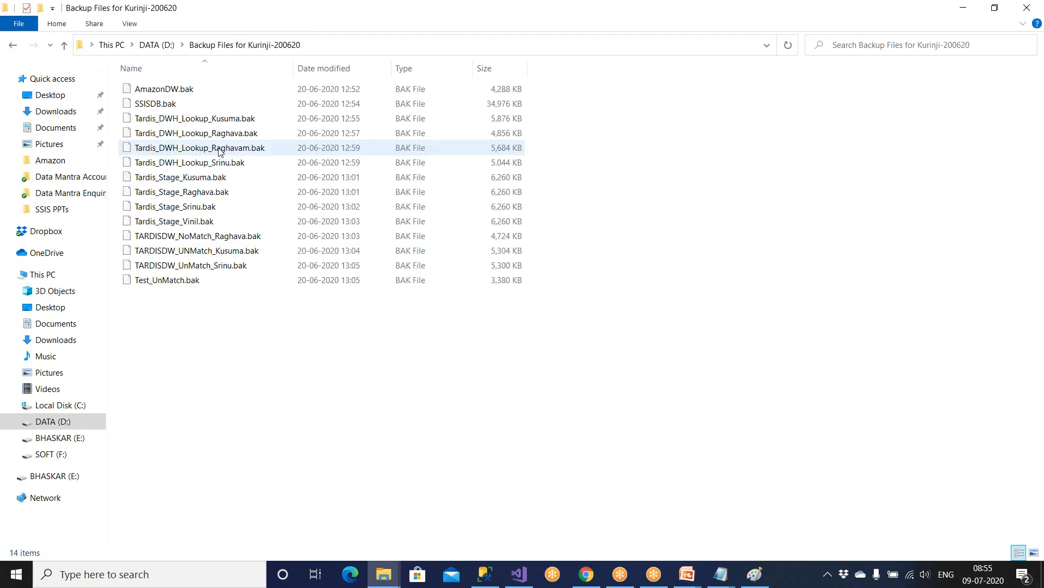
{"action": "left_click", "coordinate": [64, 46]}
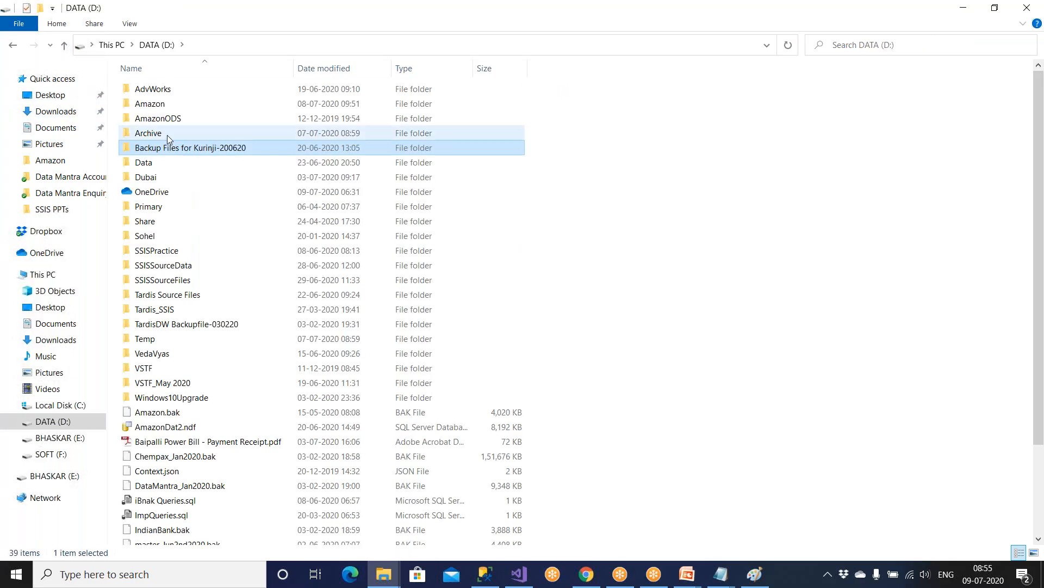
{"action": "left_click", "coordinate": [66, 438]}
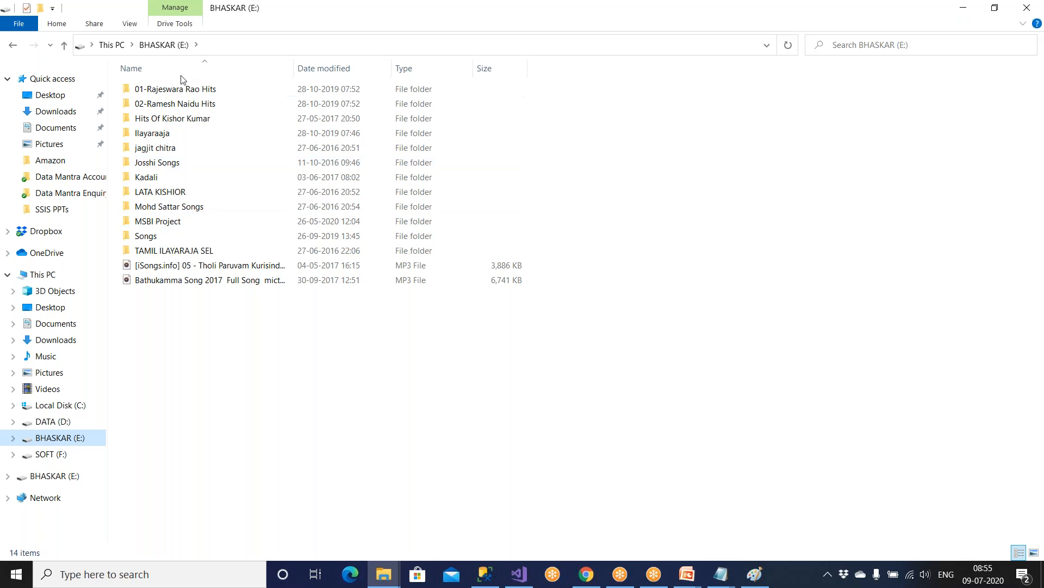
{"action": "left_click", "coordinate": [64, 423]}
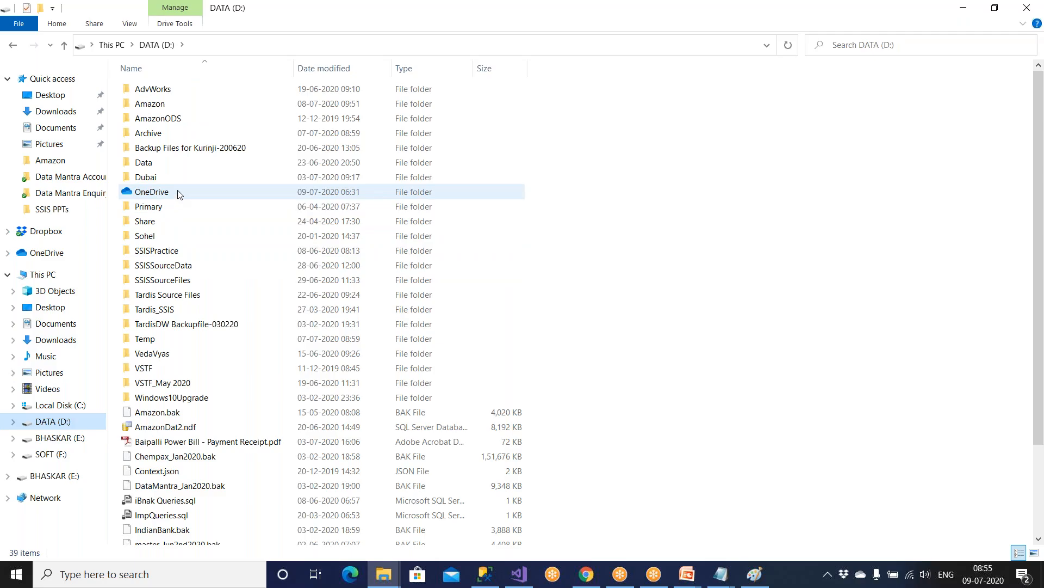
{"action": "mouse_move", "coordinate": [180, 195]}
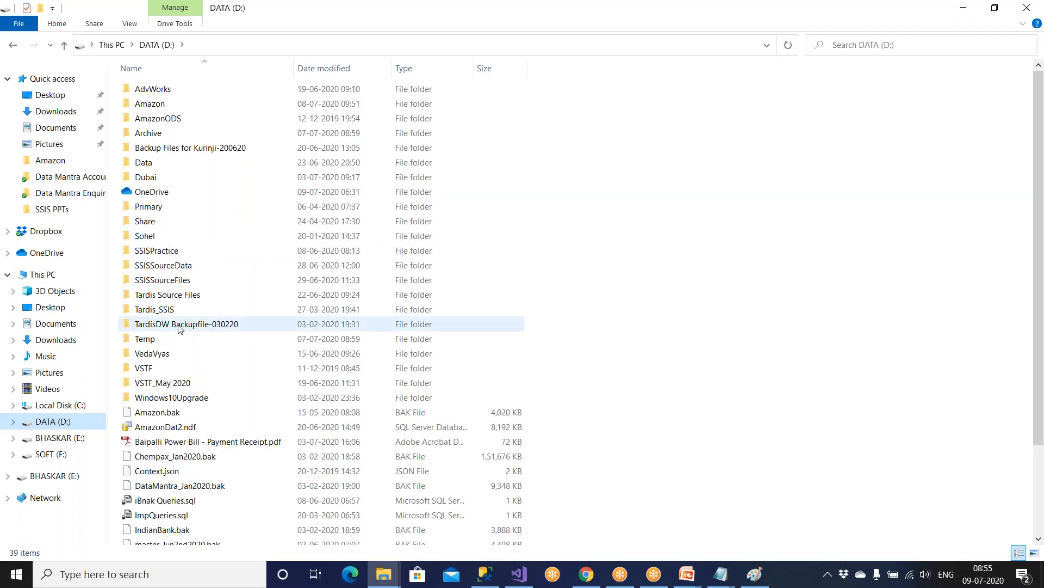
{"action": "scroll", "coordinate": [180, 328], "scroll_direction": "down", "scroll_amount": 3}
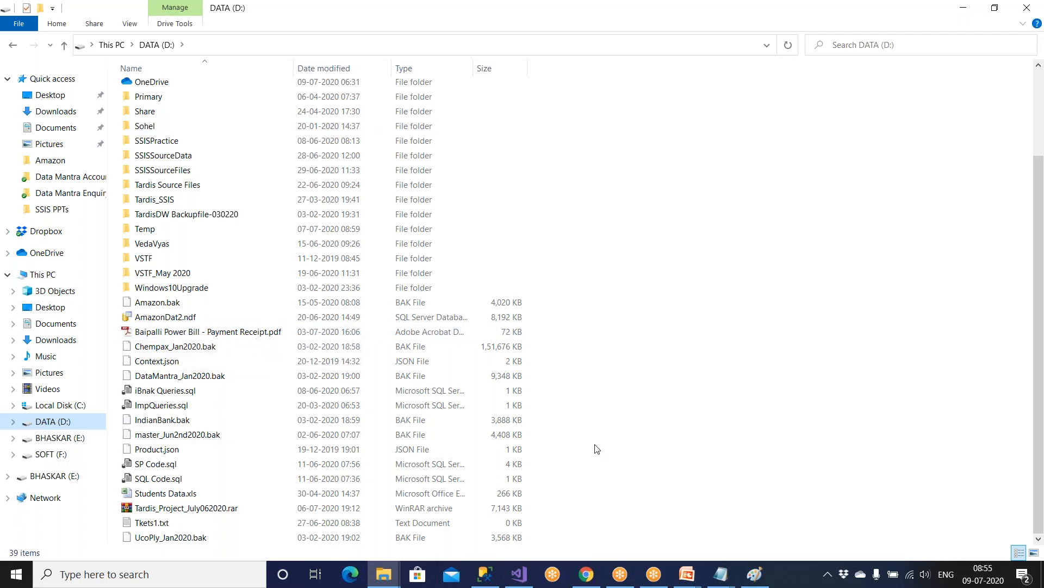
Step: Return to the Amazon folder, try to open Amazon_SSIS_Setup.ispac with Adobe Reader, and close Adobe Reader
{"action": "left_click", "coordinate": [387, 578]}
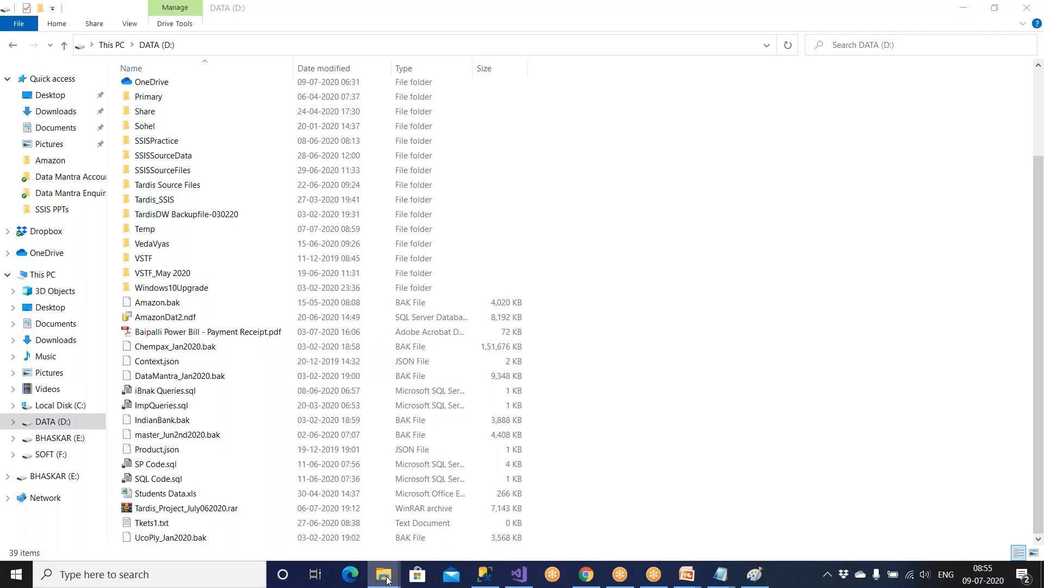
{"action": "left_click", "coordinate": [362, 522]}
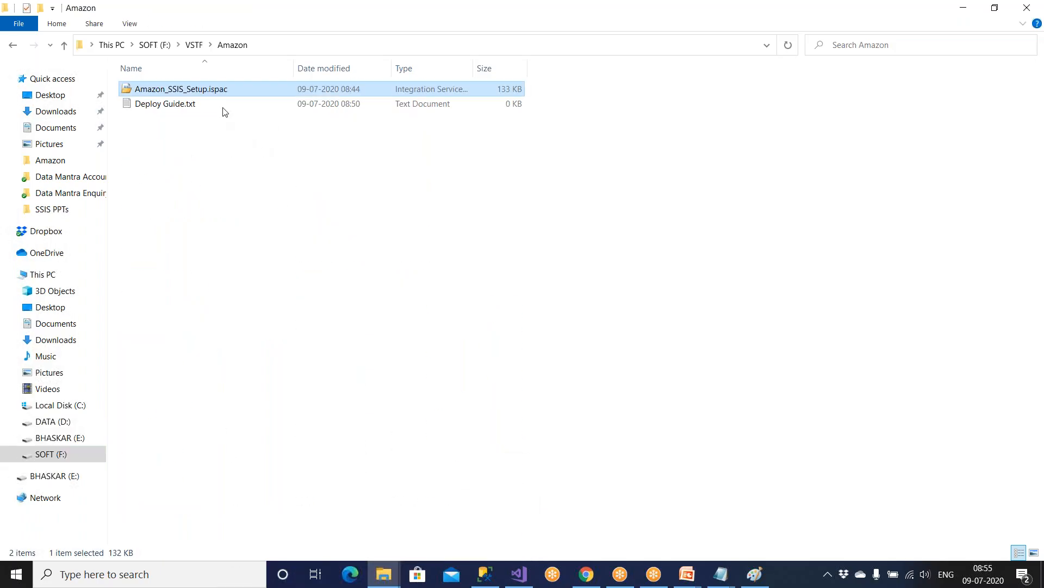
{"action": "double_click", "coordinate": [224, 92]}
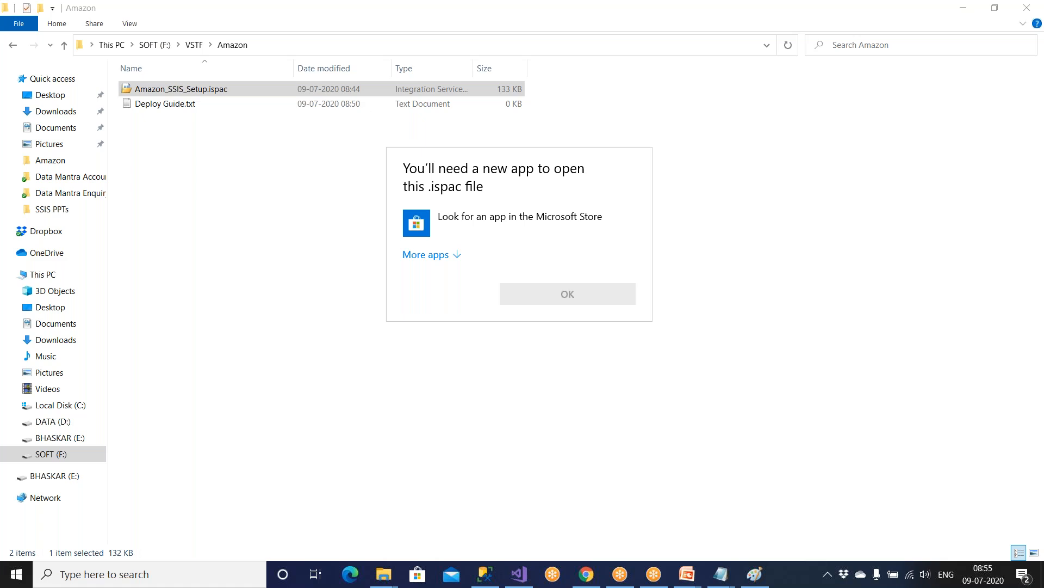
{"action": "left_click", "coordinate": [457, 255]}
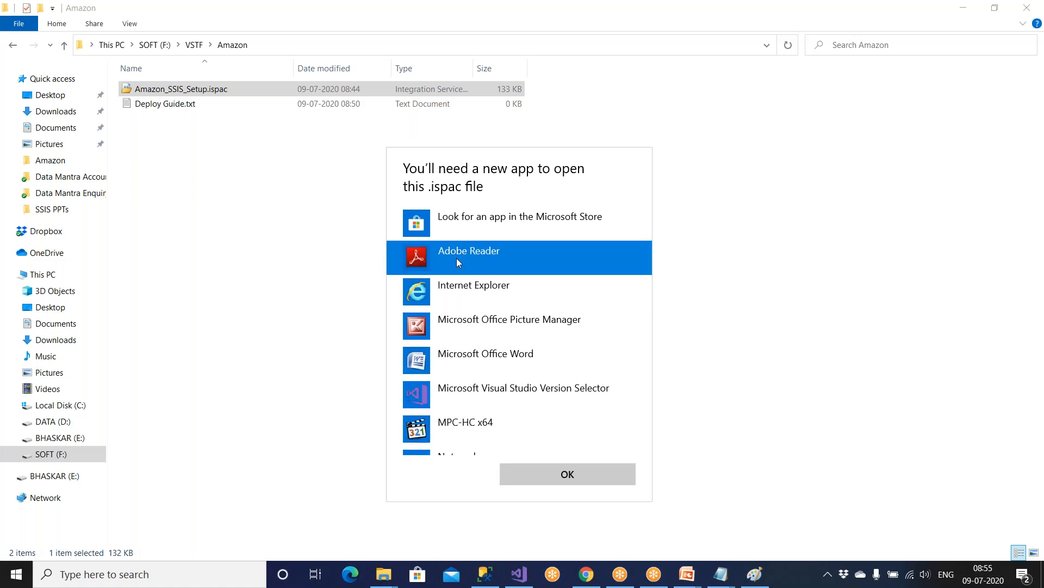
{"action": "left_click", "coordinate": [545, 478]}
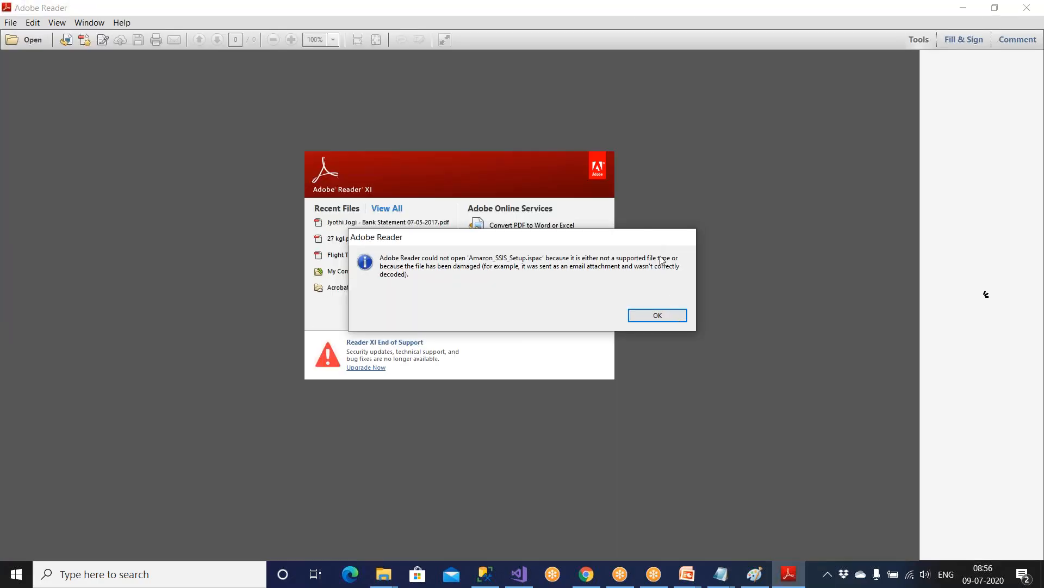
{"action": "left_click", "coordinate": [663, 316]}
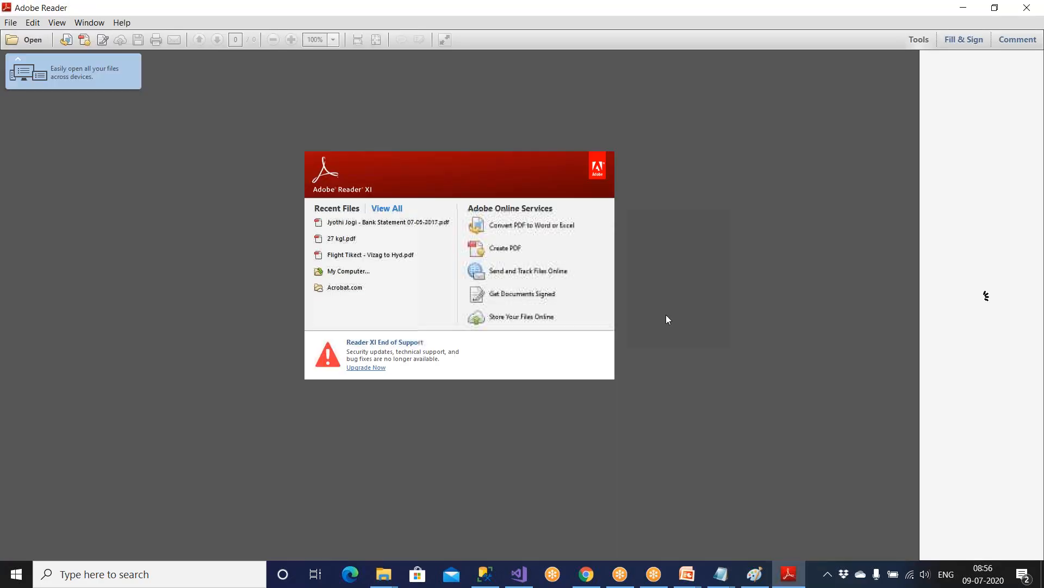
{"action": "left_click", "coordinate": [1027, 8]}
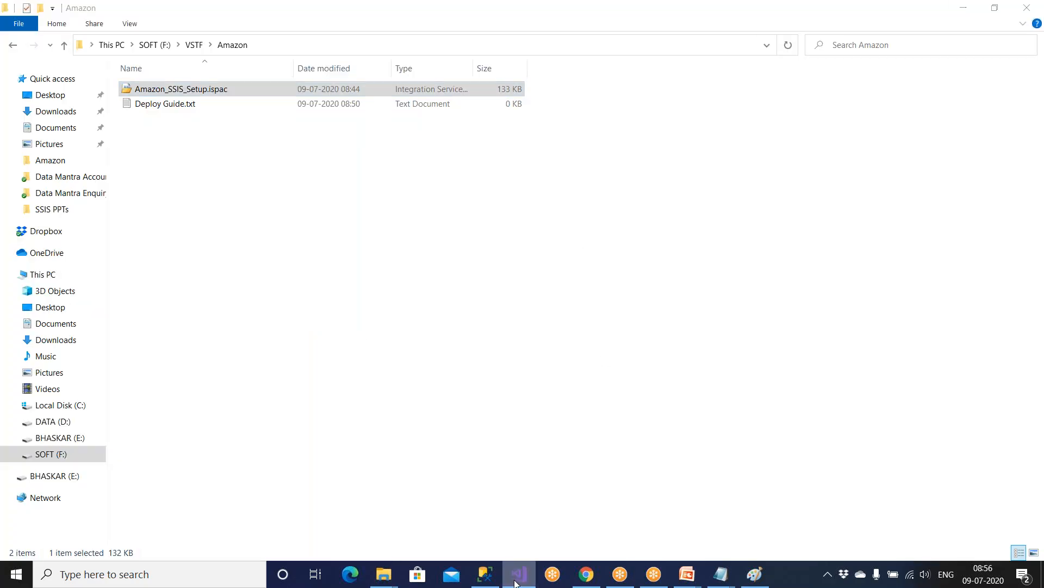
Step: Switch to Visual Studio, open the Integration Services Deployment Wizard for the SSIS_Demos_June052020 project, and cancel it
{"action": "left_click", "coordinate": [516, 578]}
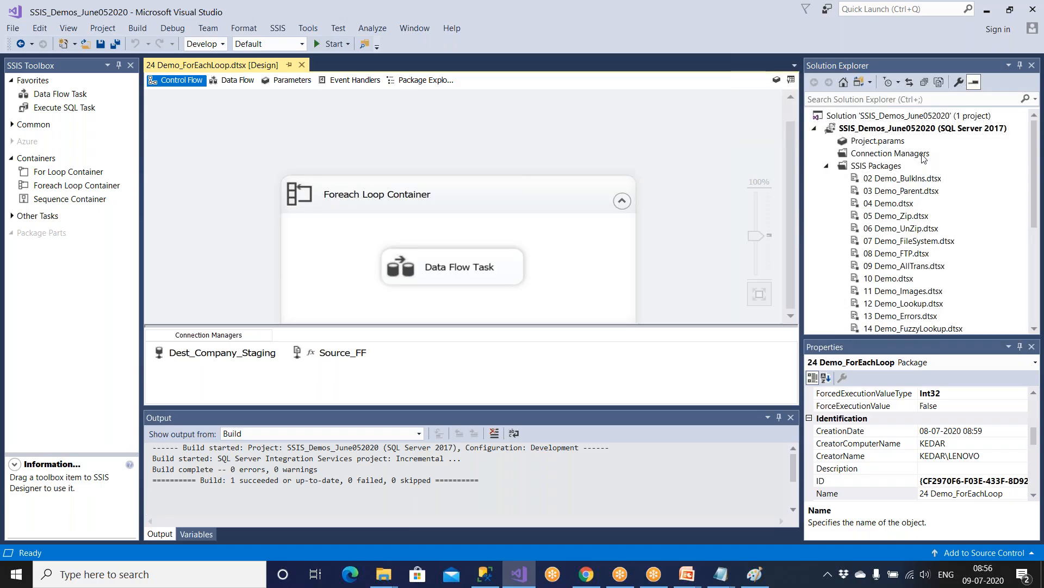
{"action": "mouse_move", "coordinate": [384, 574]}
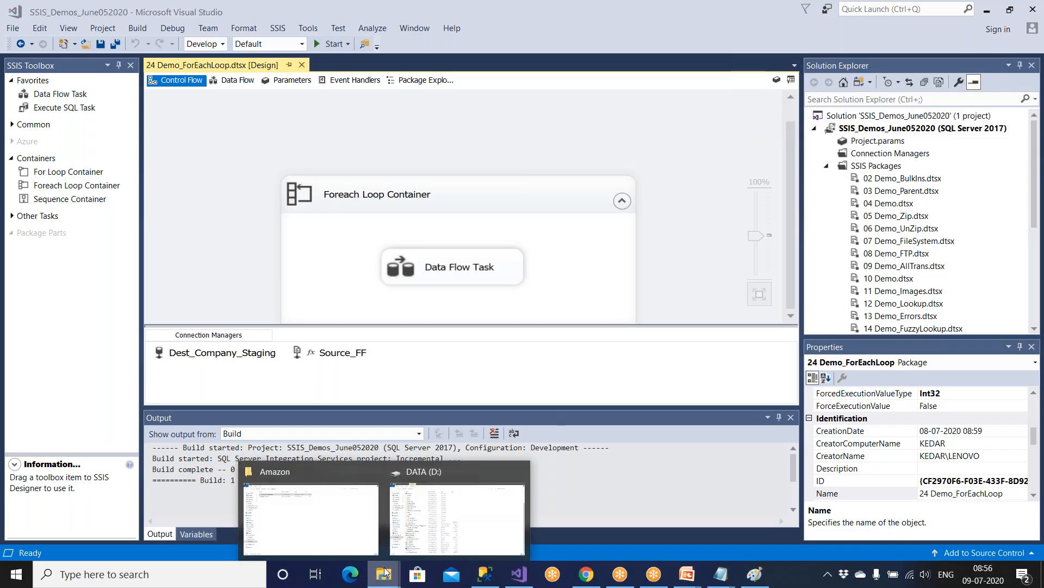
{"action": "left_click", "coordinate": [321, 528]}
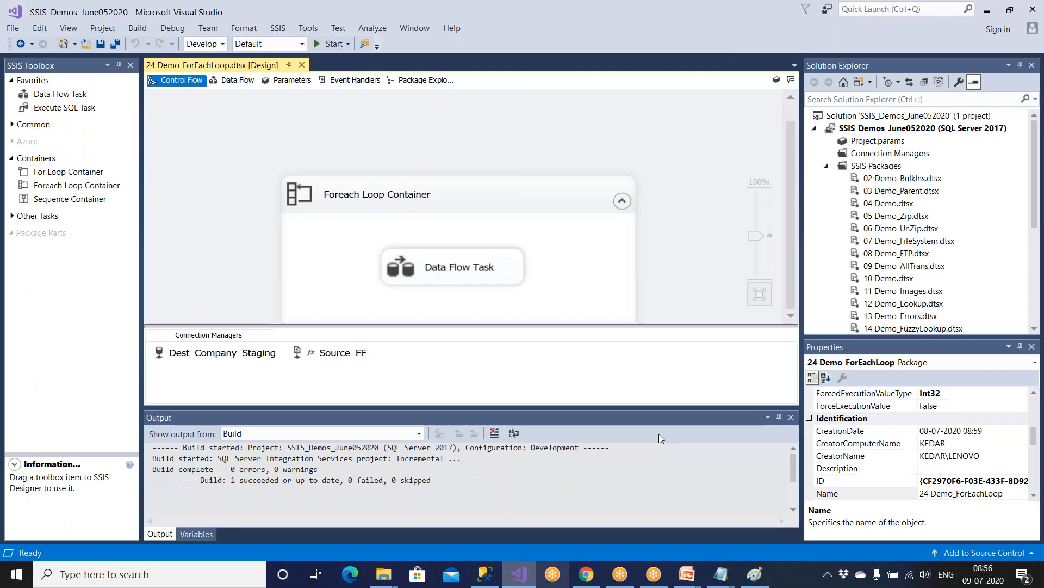
{"action": "left_click", "coordinate": [519, 574]}
{"action": "left_click", "coordinate": [924, 131]}
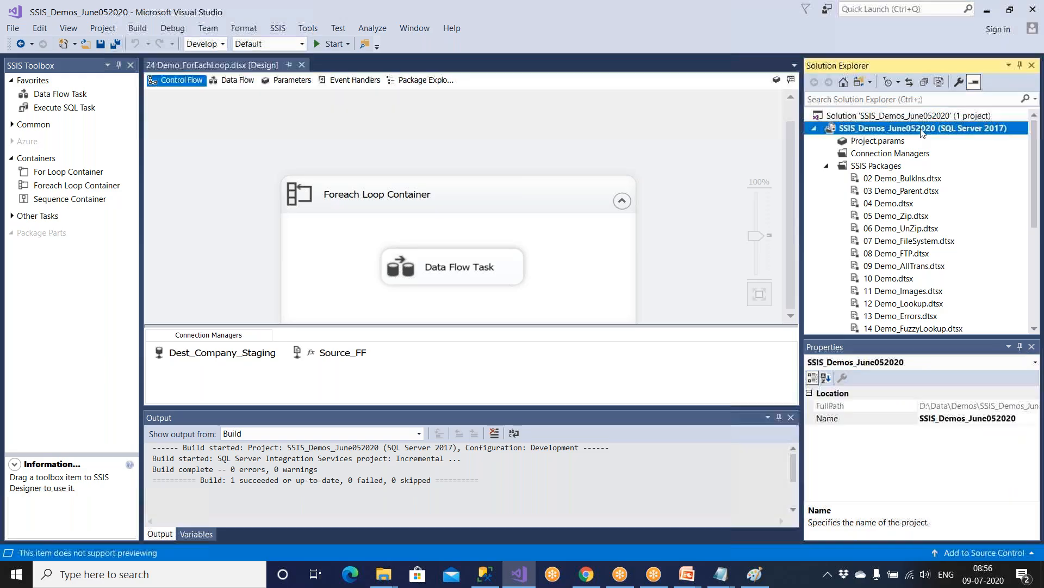
{"action": "right_click", "coordinate": [923, 131]}
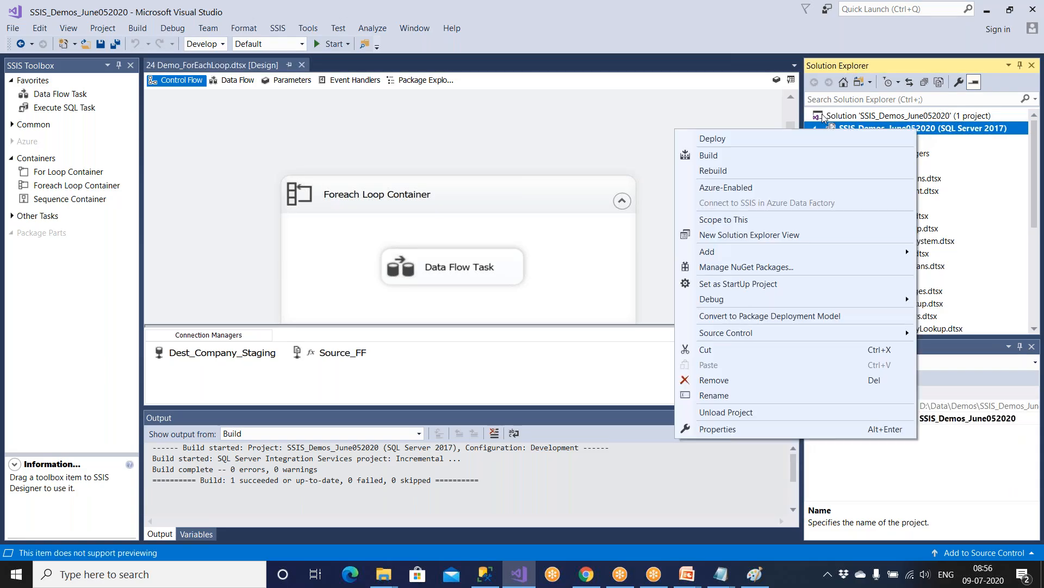
{"action": "left_click", "coordinate": [762, 142]}
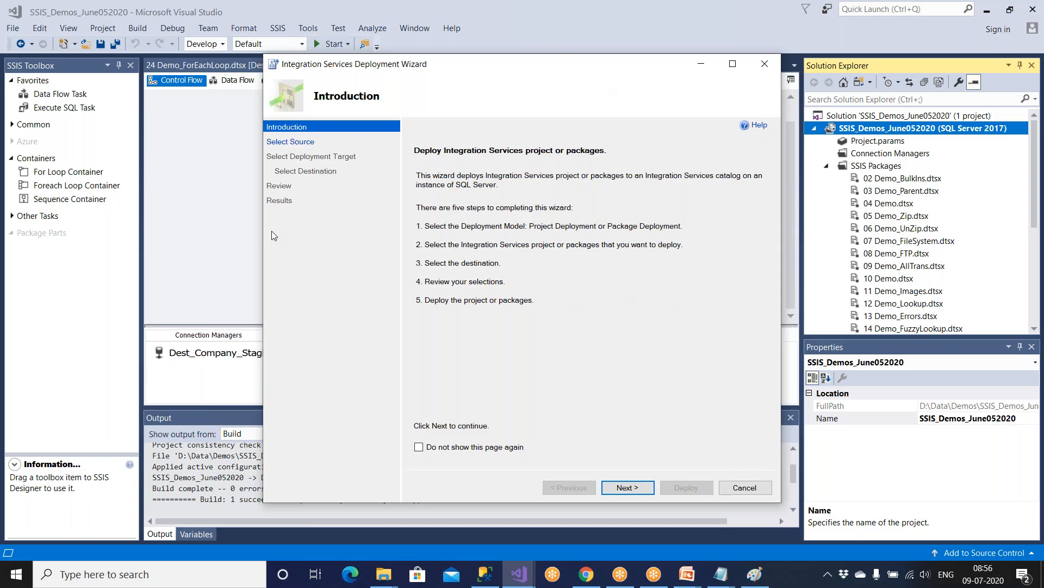
{"action": "left_click", "coordinate": [744, 487]}
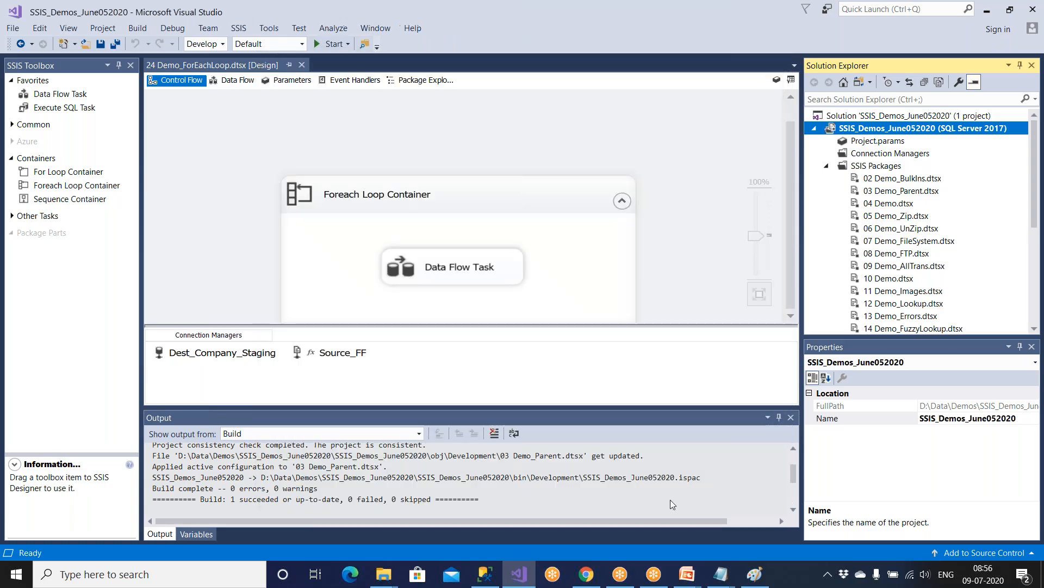
Step: Look at Amazon_SSIS_Setup.ispac in the Amazon folder and reopen the deployment wizard for SSIS_Demos_June052020 in Visual Studio
{"action": "mouse_move", "coordinate": [383, 574]}
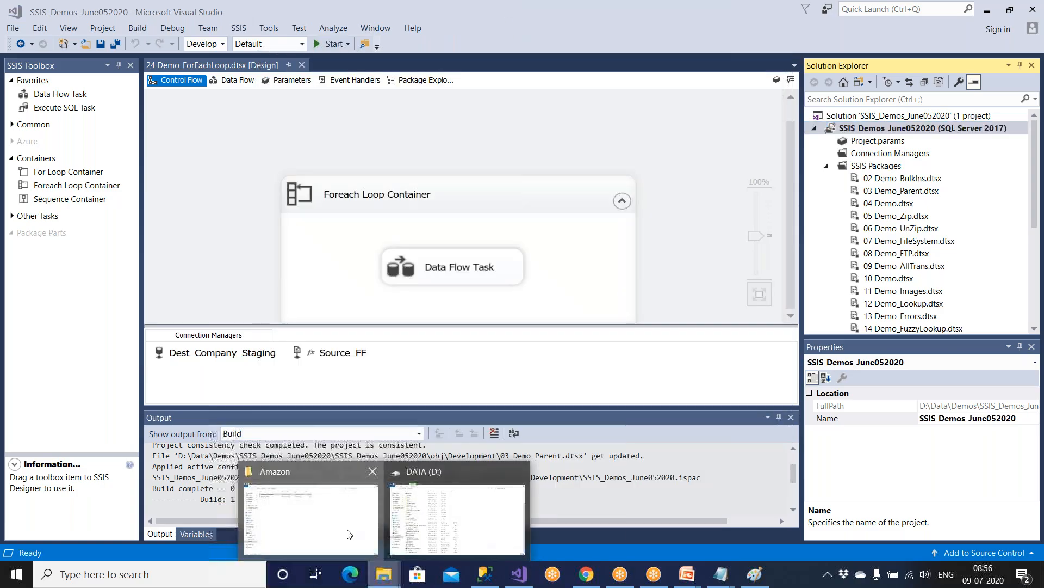
{"action": "left_click", "coordinate": [311, 511]}
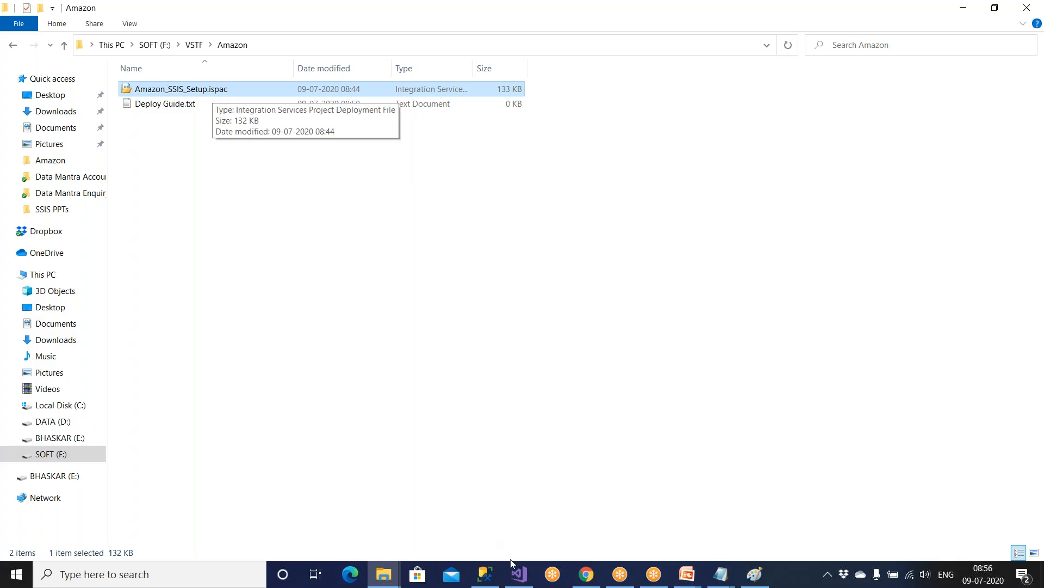
{"action": "left_click", "coordinate": [519, 574]}
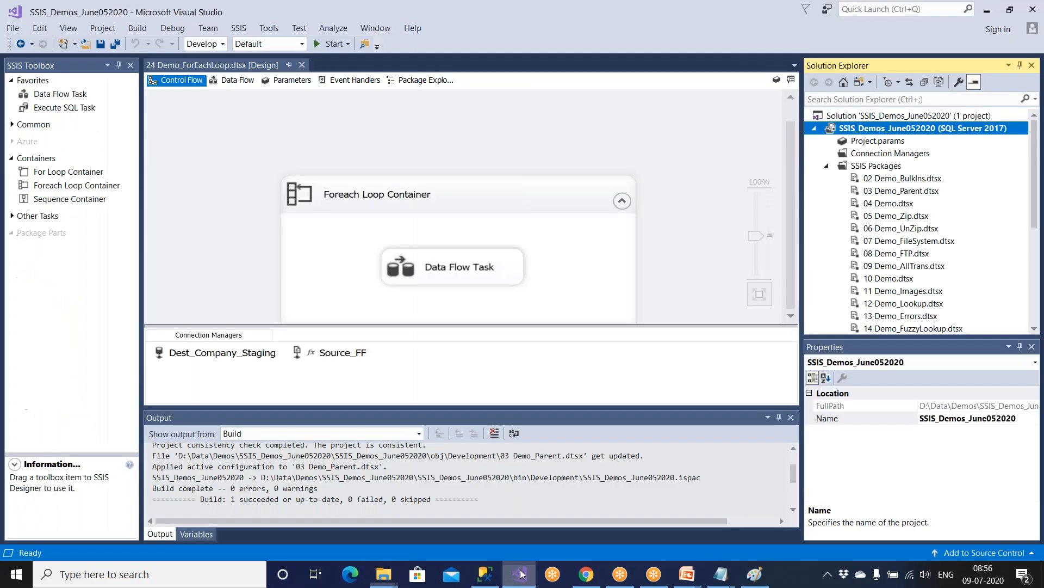
{"action": "right_click", "coordinate": [856, 132]}
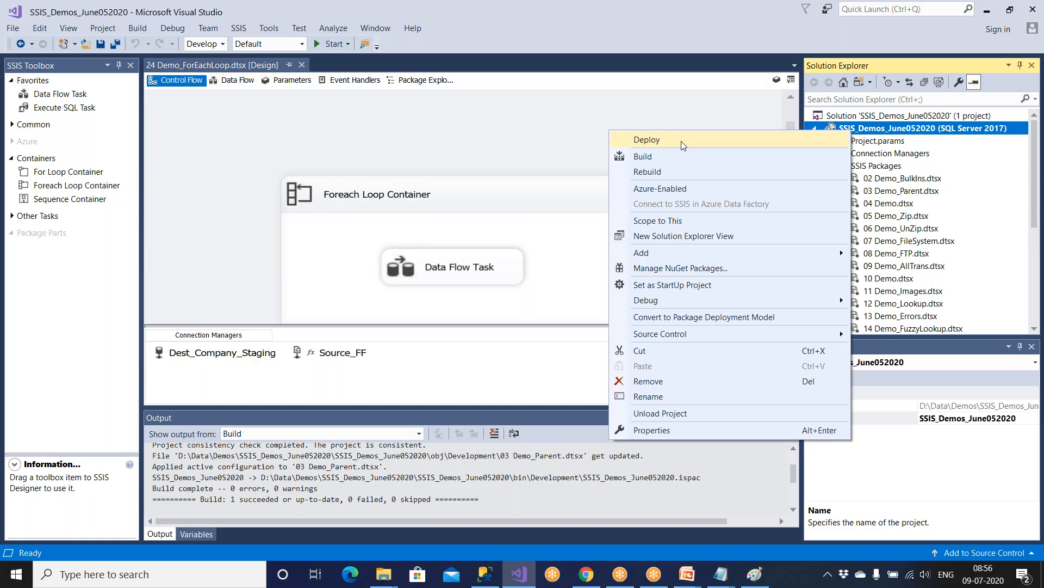
{"action": "left_click", "coordinate": [681, 142]}
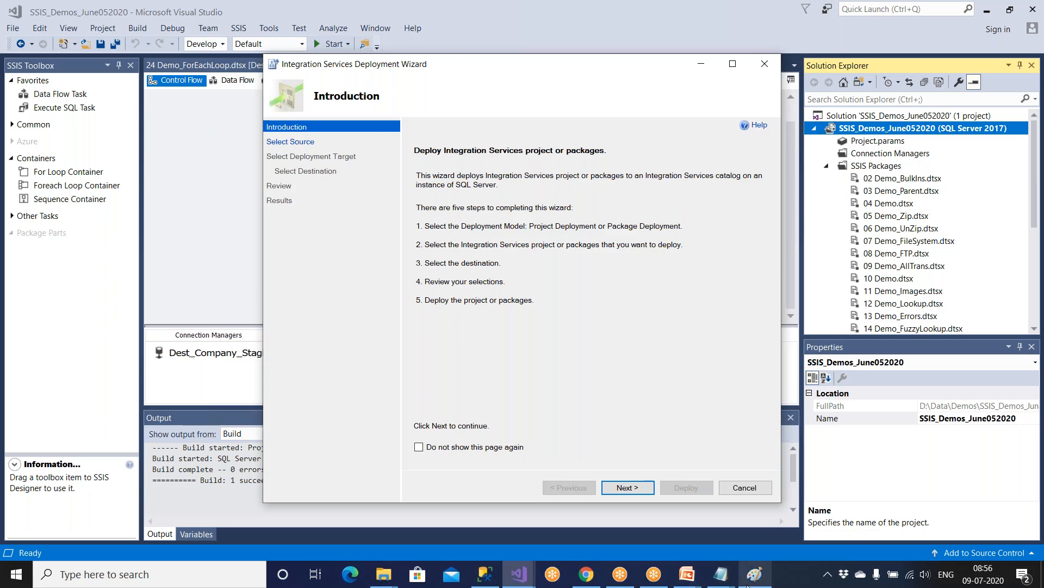
Step: Go back to the Amazon folder in File Explorer and review the DEV Tasks and DBA Tasks slides in PowerPoint
{"action": "mouse_move", "coordinate": [749, 585]}
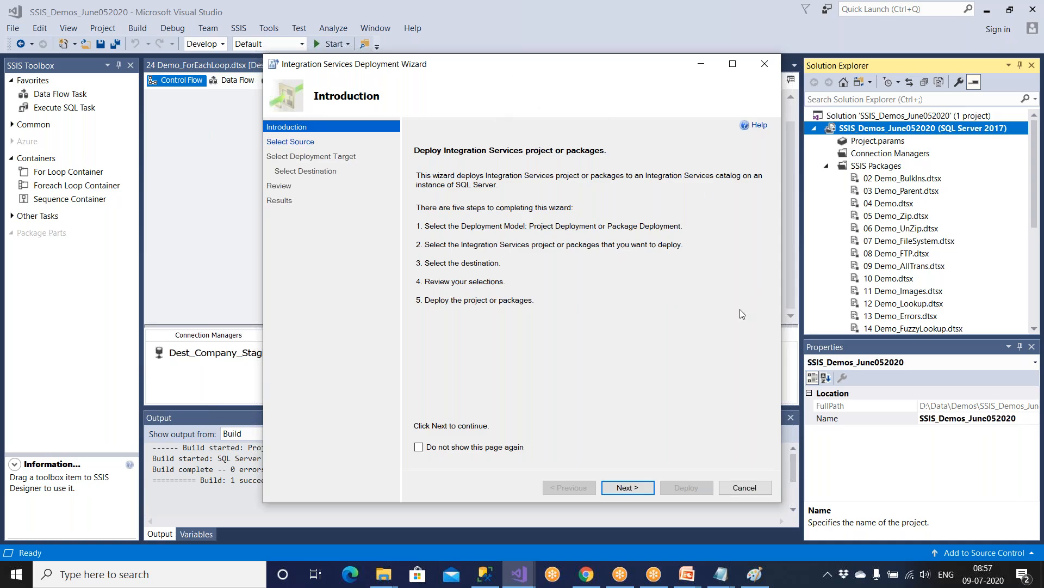
{"action": "mouse_move", "coordinate": [384, 574]}
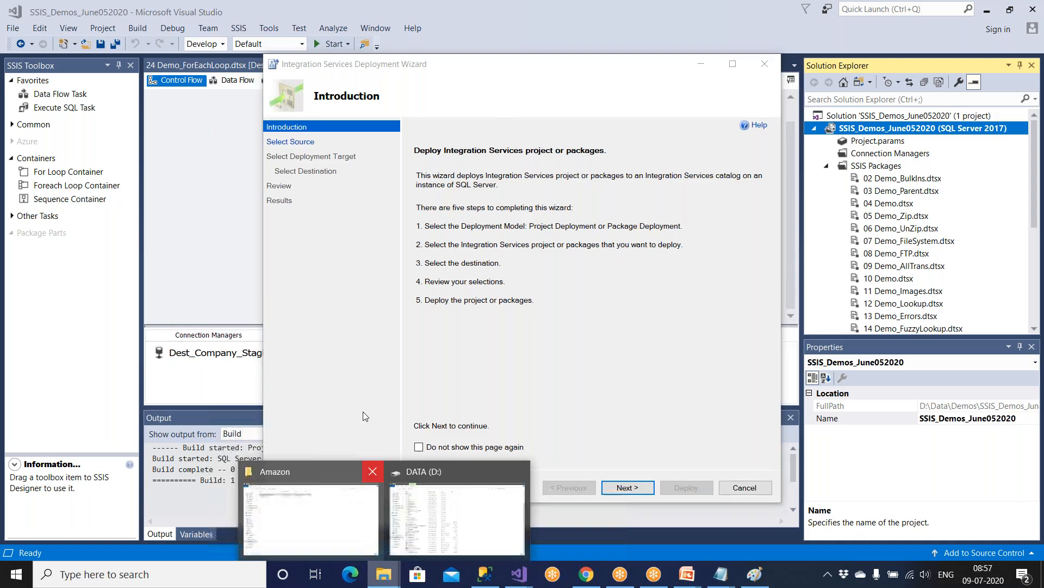
{"action": "left_click", "coordinate": [250, 498]}
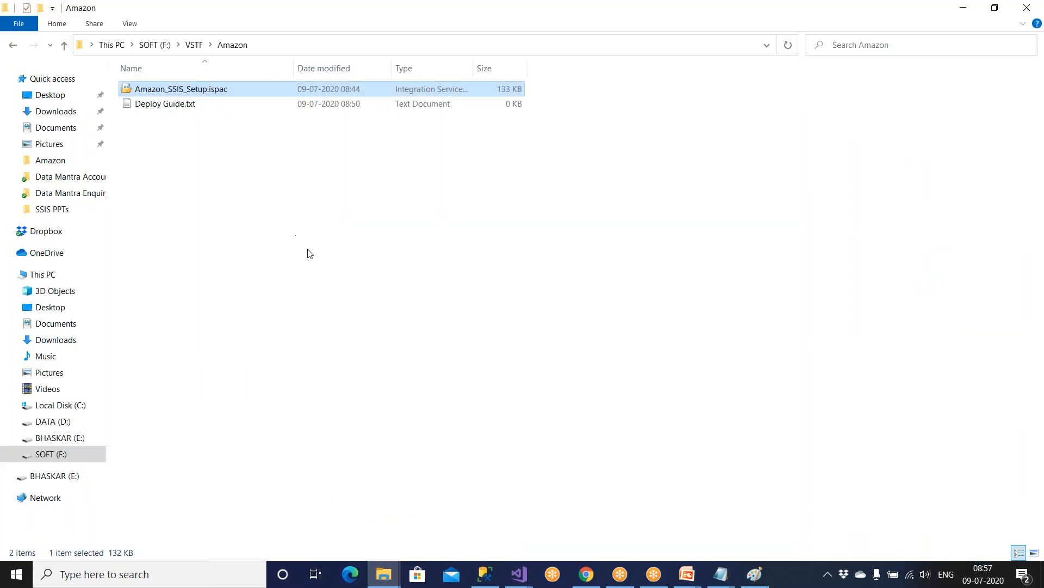
{"action": "mouse_move", "coordinate": [687, 574]}
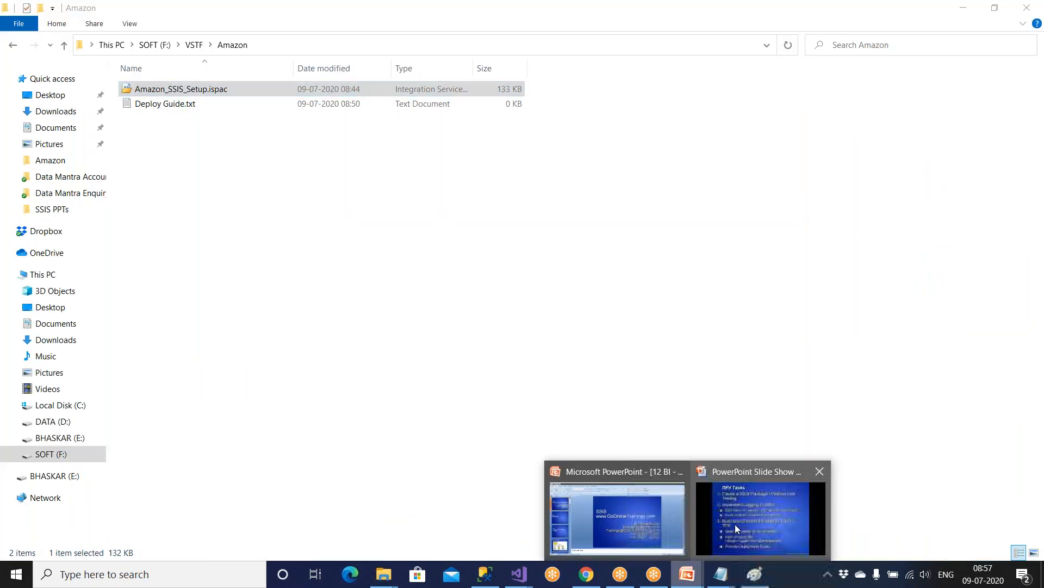
{"action": "left_click", "coordinate": [736, 523]}
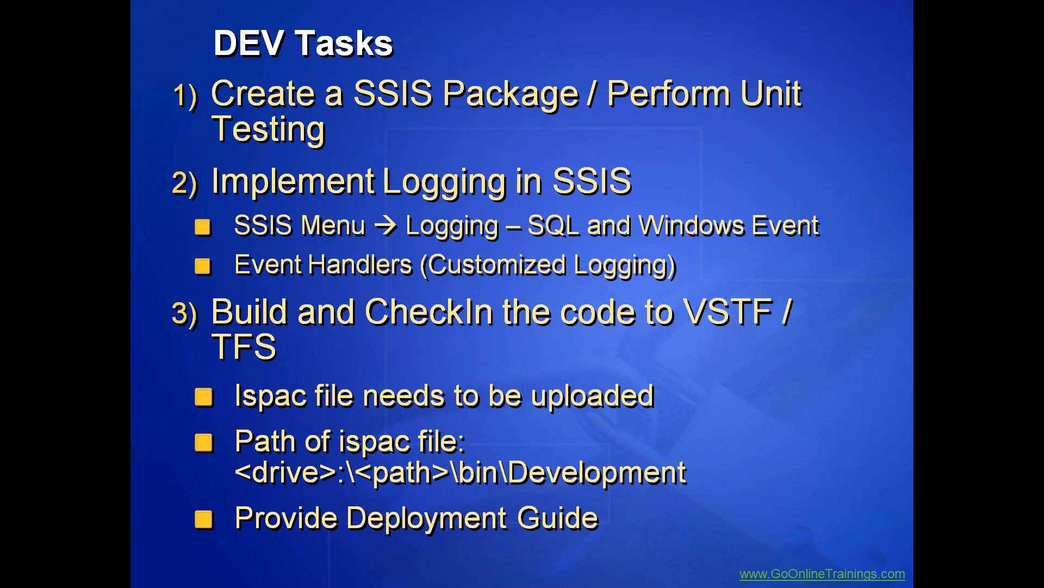
{"action": "key", "text": "Right"}
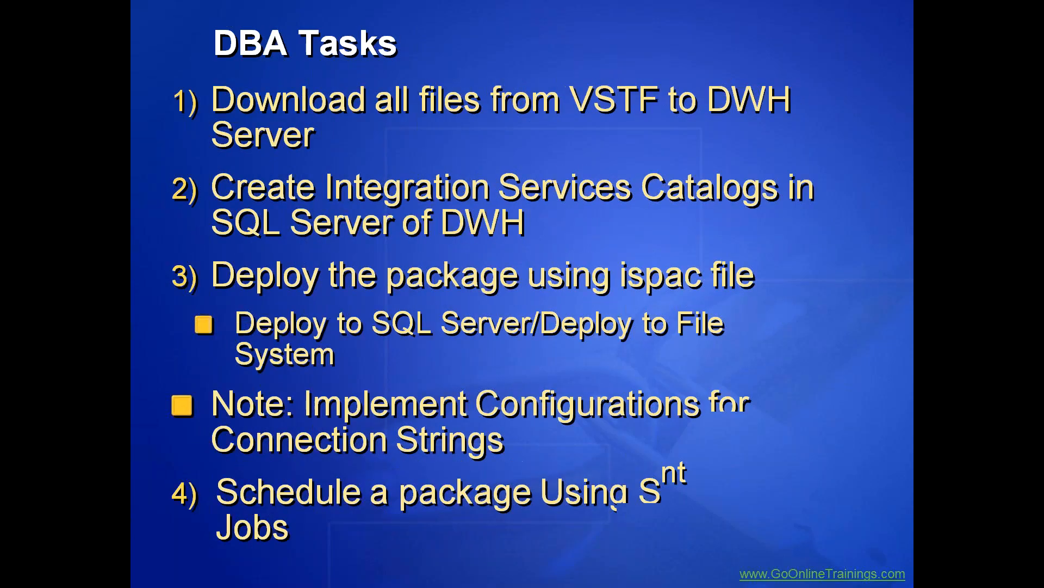
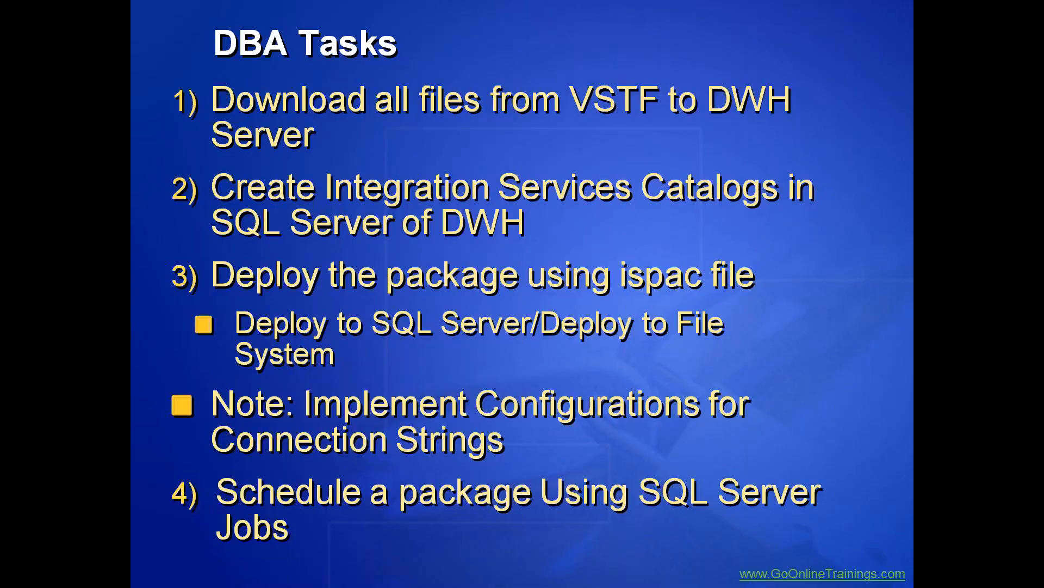
{"action": "key", "text": "alt+Tab"}
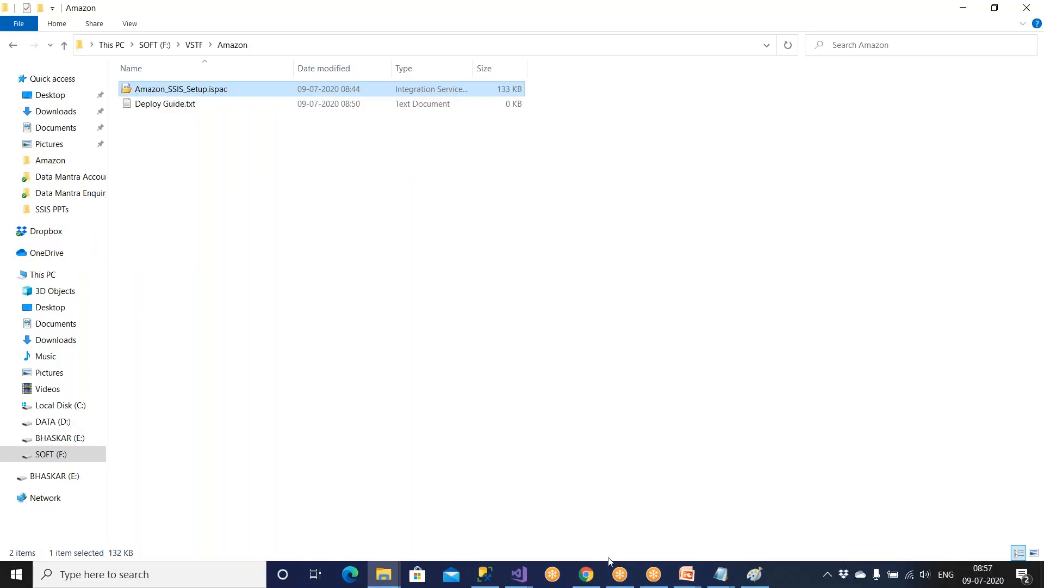
Step: Cancel the deployment wizard in Visual Studio and check the Amazon folder in File Explorer and the DBA Tasks slide again
{"action": "left_click", "coordinate": [519, 574]}
{"action": "left_click", "coordinate": [590, 516]}
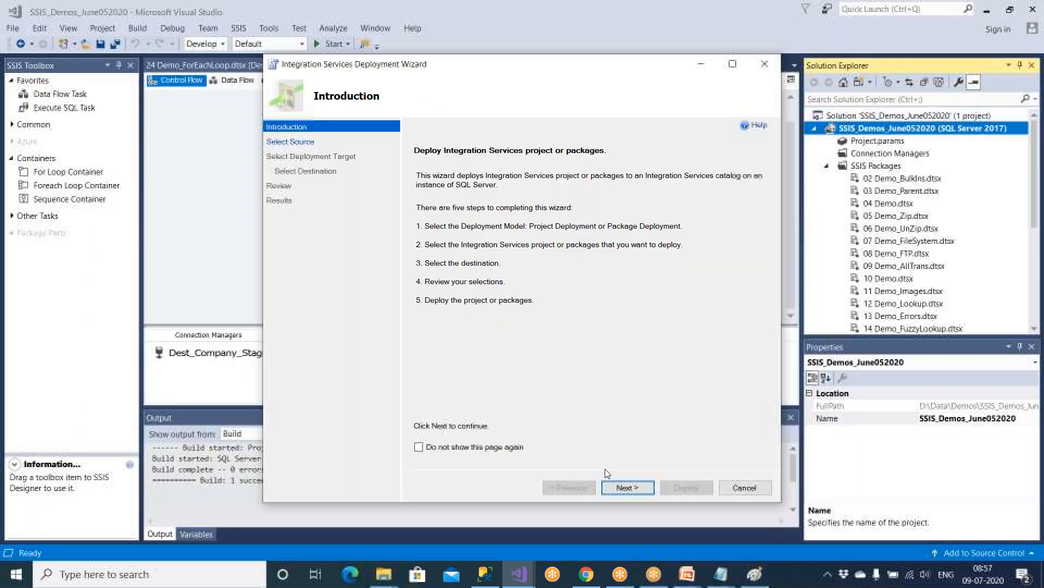
{"action": "left_click", "coordinate": [743, 488]}
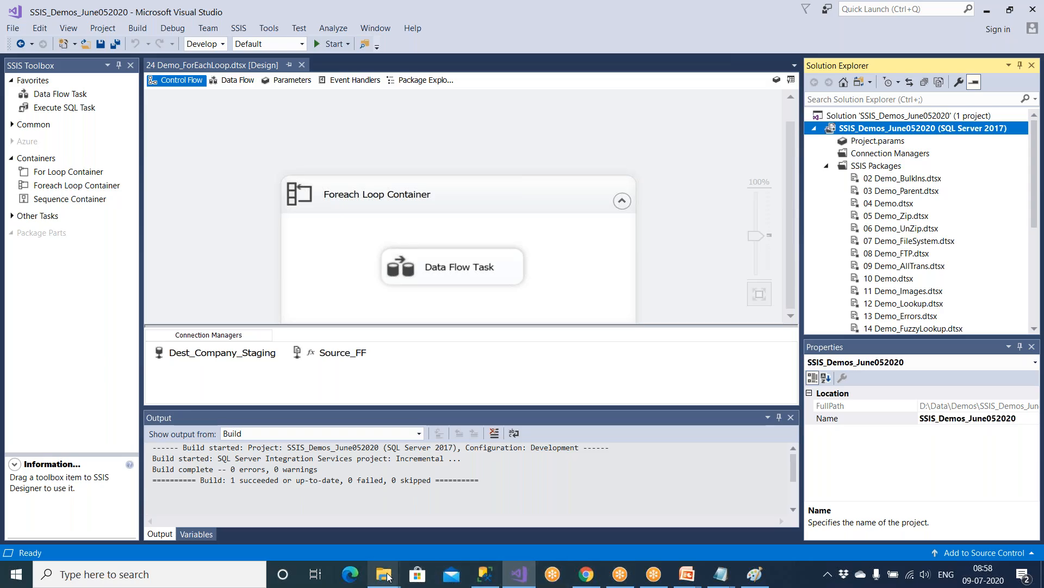
{"action": "left_click", "coordinate": [362, 538]}
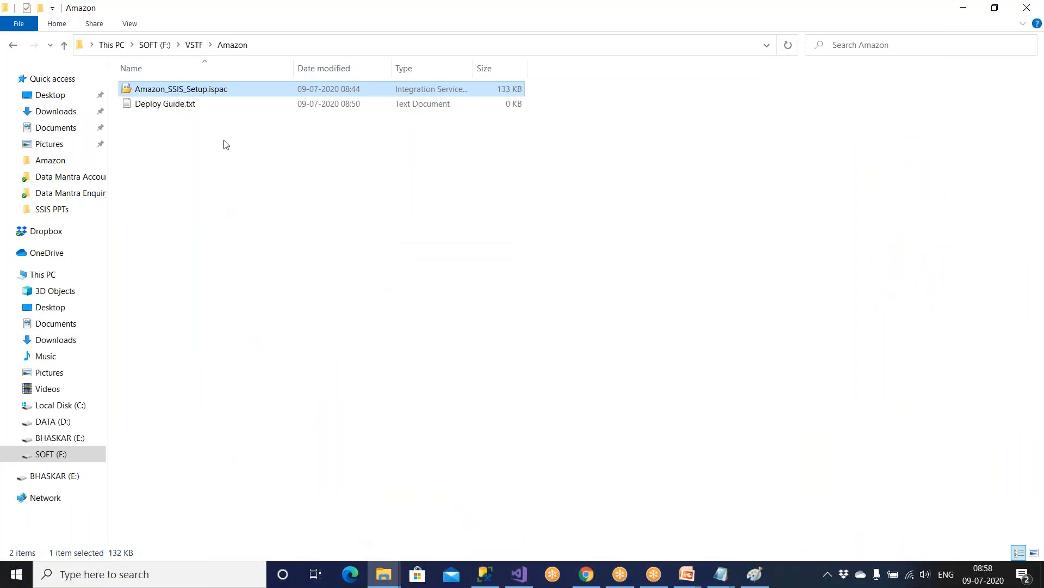
{"action": "left_click", "coordinate": [718, 562]}
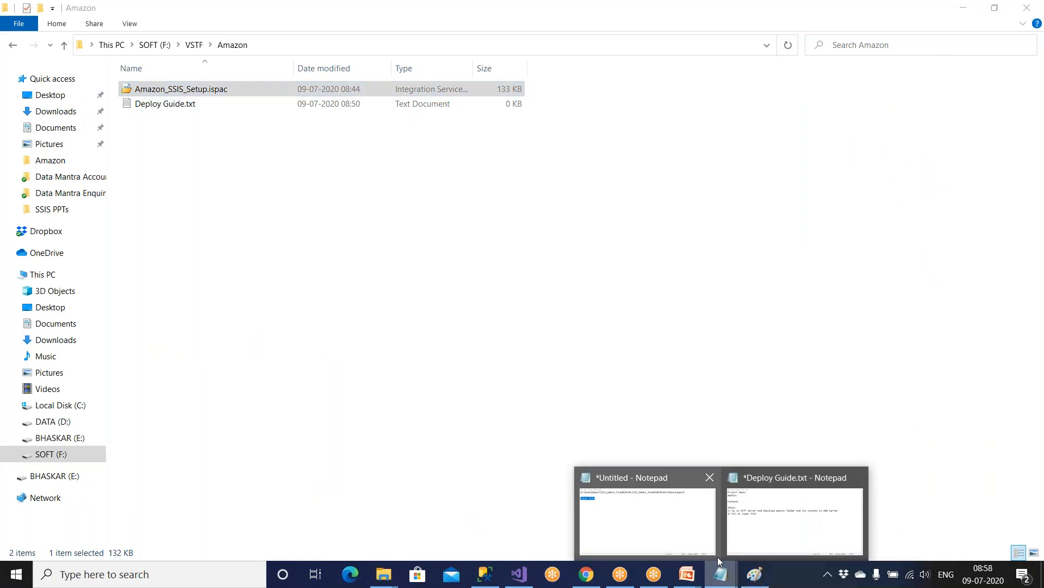
{"action": "left_click", "coordinate": [742, 479]}
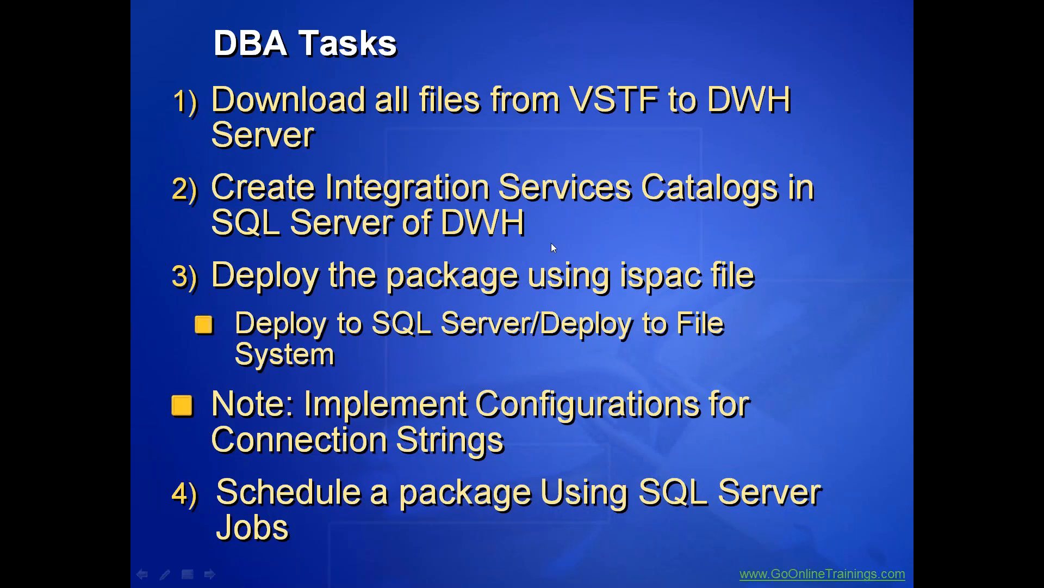
Step: Switch to SQL Server Management Studio and expand the Databases and Integration Services Catalogs nodes of the local server
{"action": "key", "text": "super"}
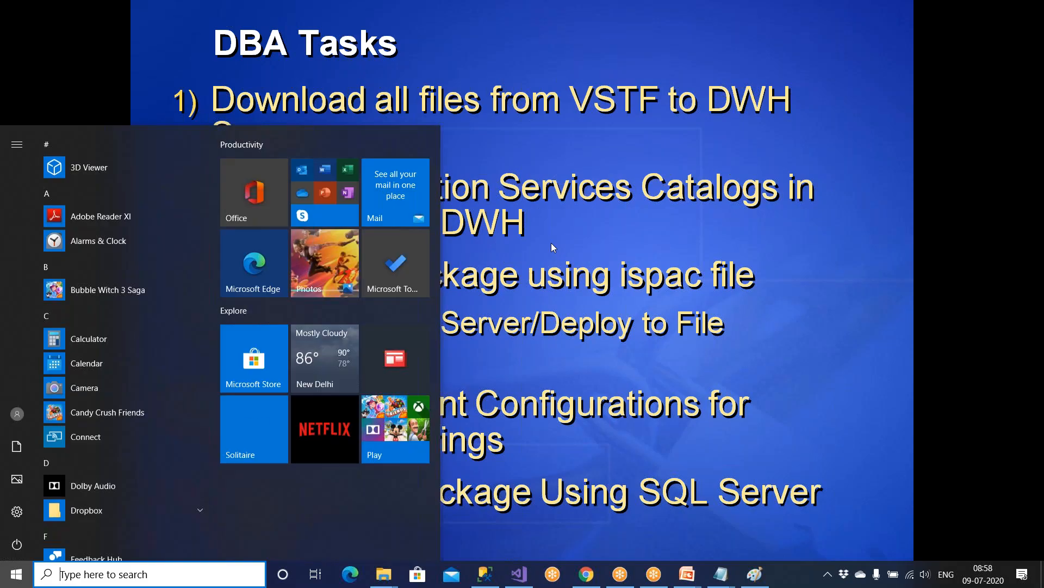
{"action": "left_click", "coordinate": [486, 574]}
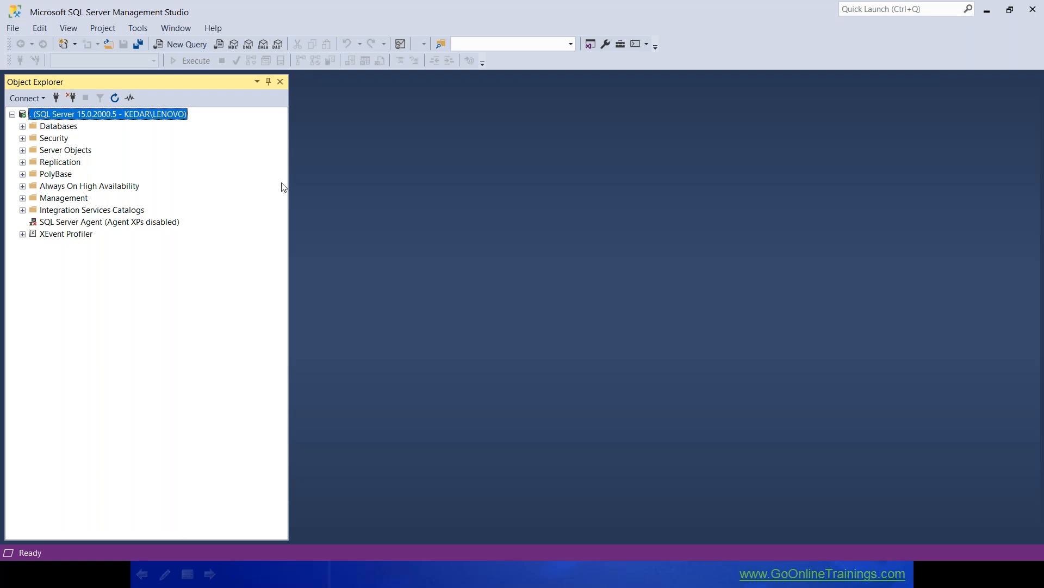
{"action": "double_click", "coordinate": [72, 126]}
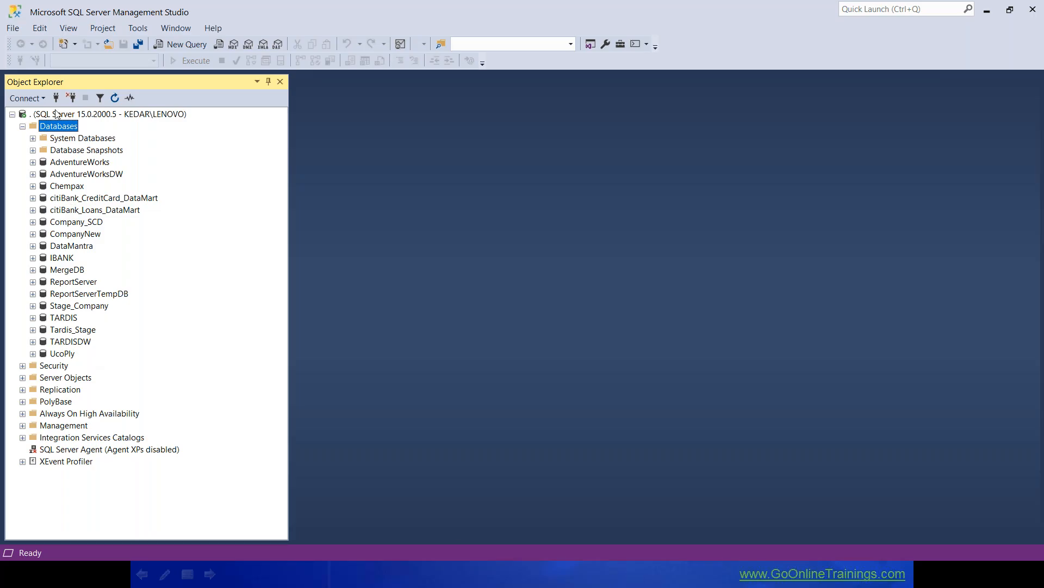
{"action": "left_click", "coordinate": [65, 439]}
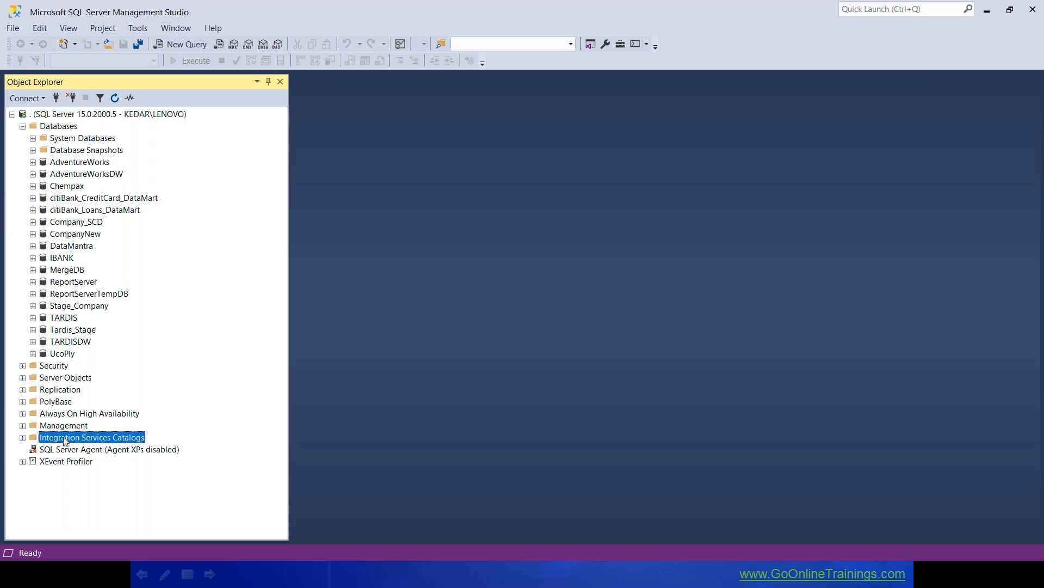
{"action": "left_click", "coordinate": [23, 438]}
Step: Check the DBA Tasks slide, return to SQL Server Management Studio, and begin creating a catalog under Integration Services Catalogs
{"action": "key", "text": "alt+Tab"}
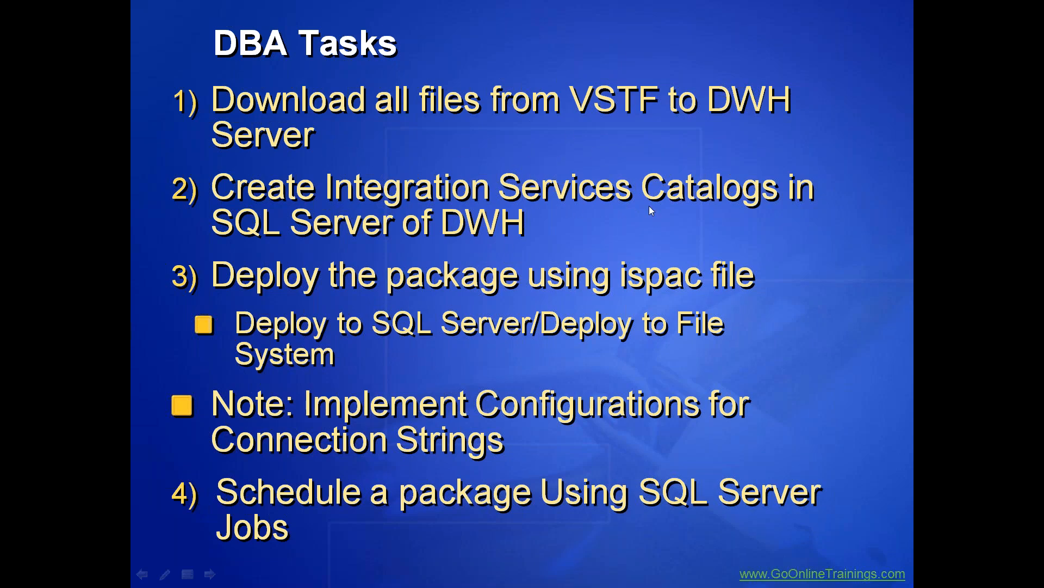
{"action": "key", "text": "alt+Tab"}
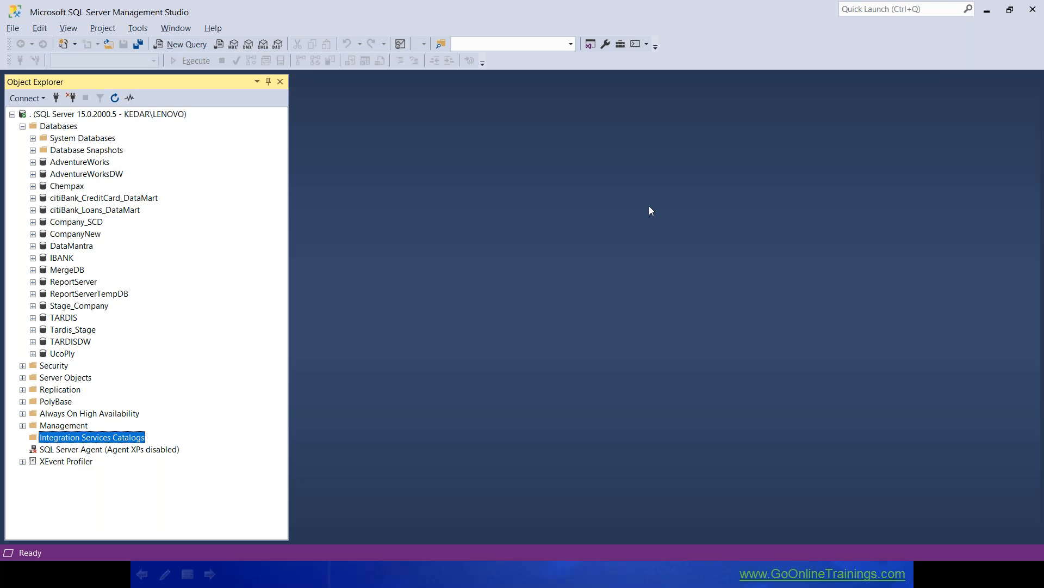
{"action": "right_click", "coordinate": [116, 438]}
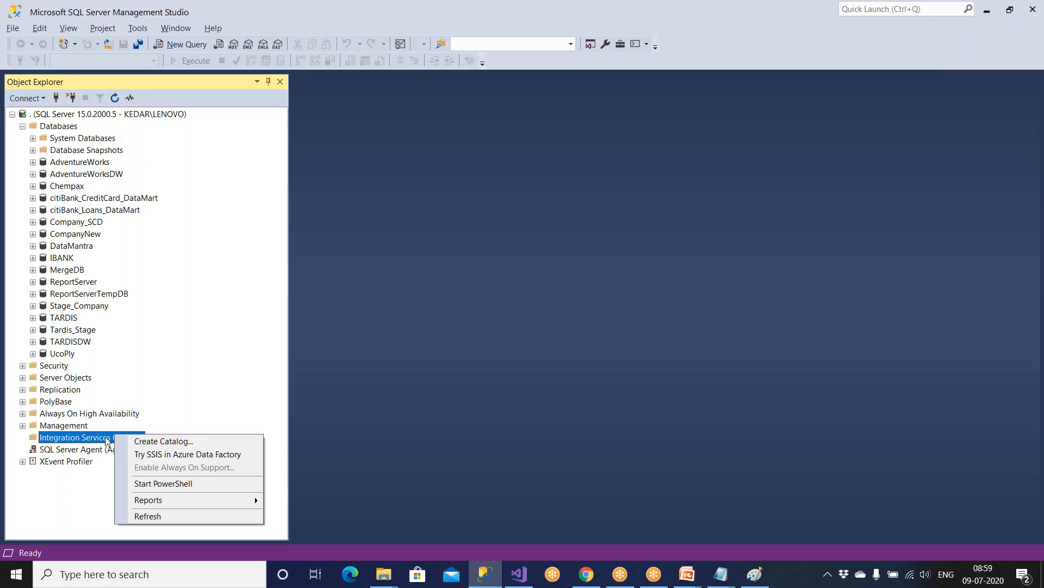
Step: Start creating a catalog under Integration Services Catalogs and enable CLR integration for it
{"action": "left_click", "coordinate": [181, 402]}
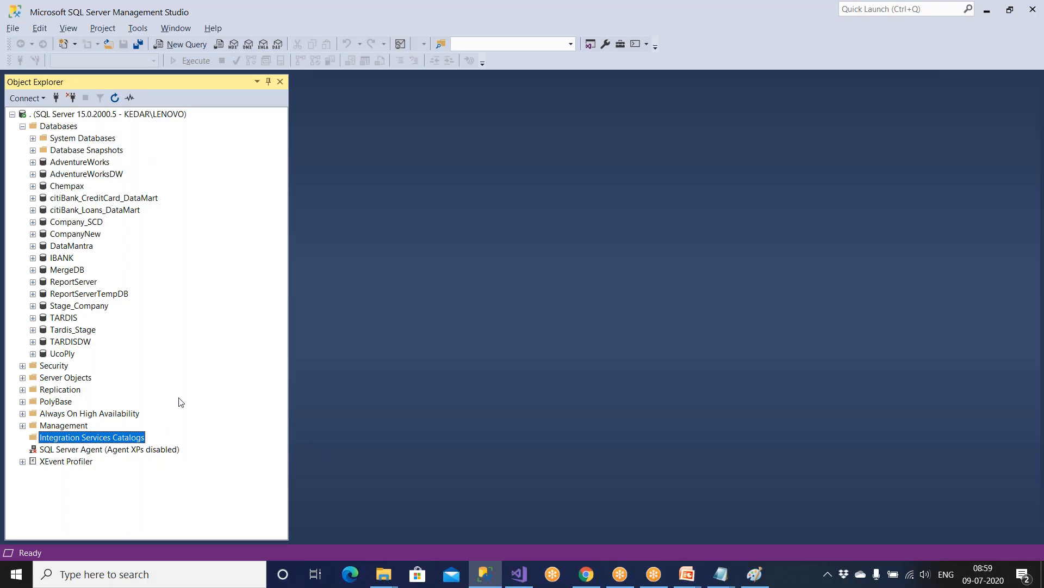
{"action": "right_click", "coordinate": [126, 436]}
{"action": "left_click", "coordinate": [153, 442]}
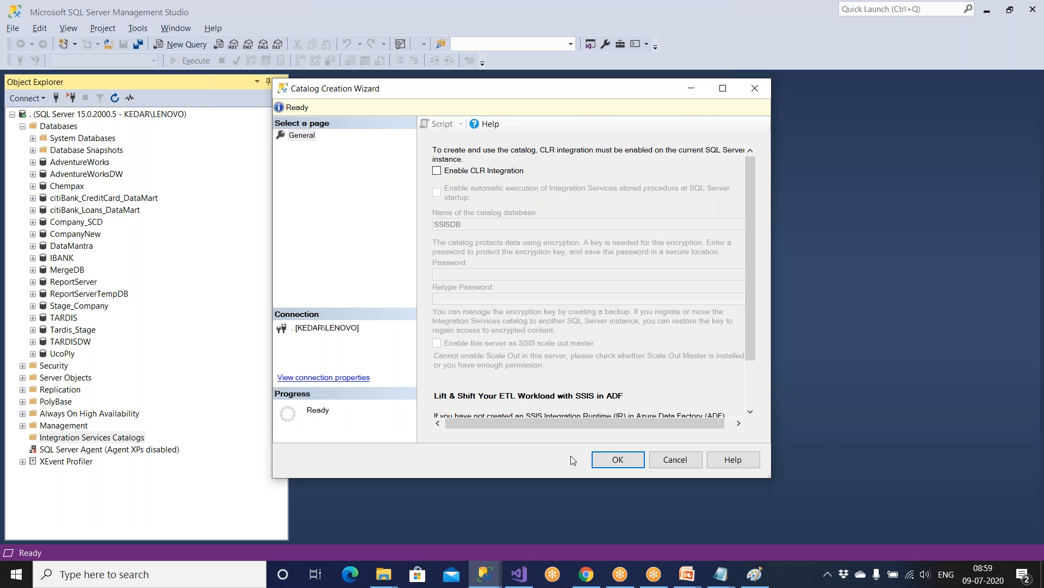
{"action": "left_click", "coordinate": [437, 171]}
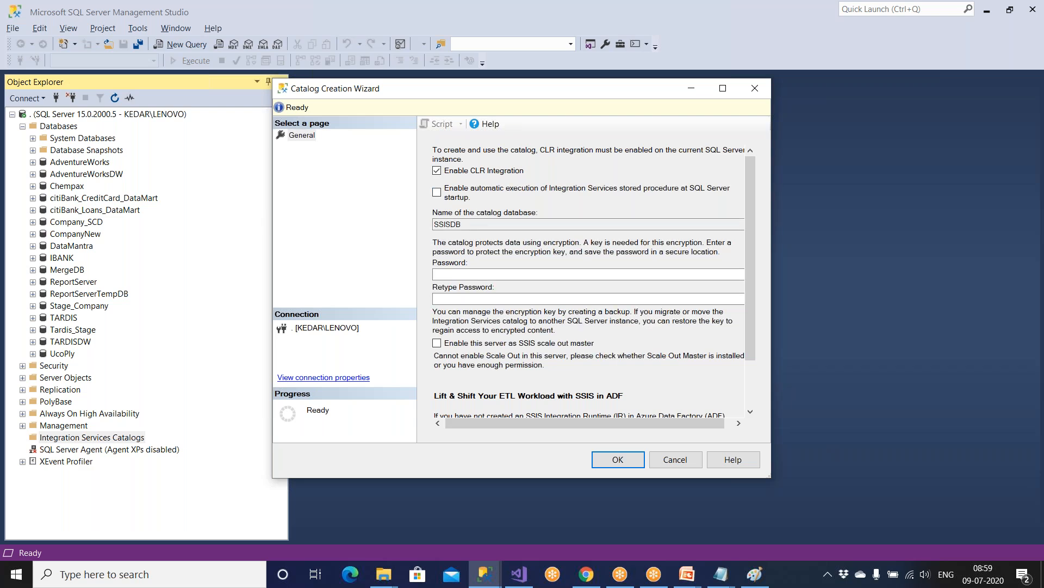
Step: Enter and retype the encryption password for the SSISDB catalog and create the catalog
{"action": "left_click", "coordinate": [445, 274]}
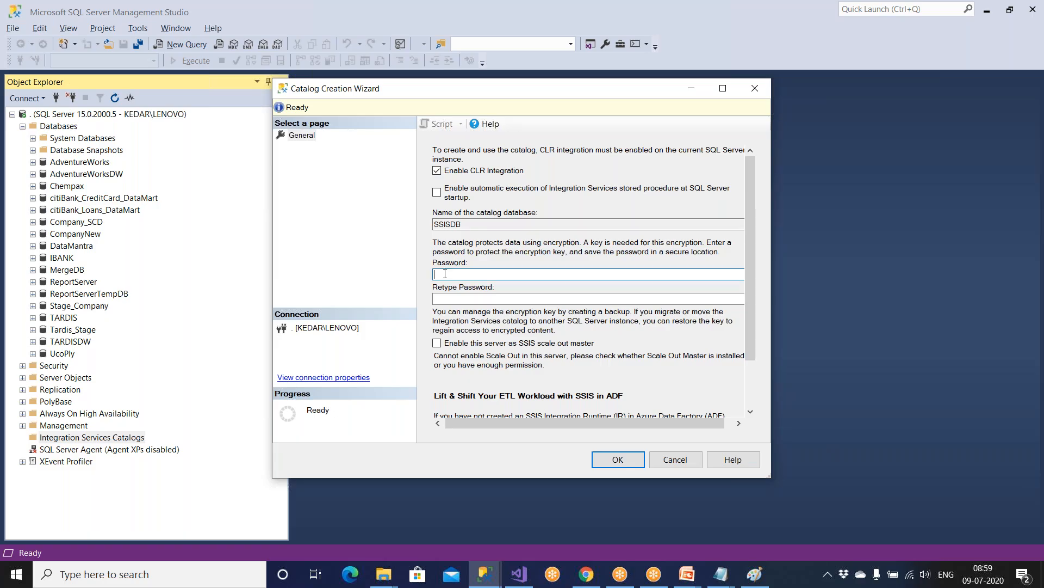
{"action": "type", "text": "*******"}
{"action": "left_click", "coordinate": [435, 298]}
{"action": "type", "text": "******"}
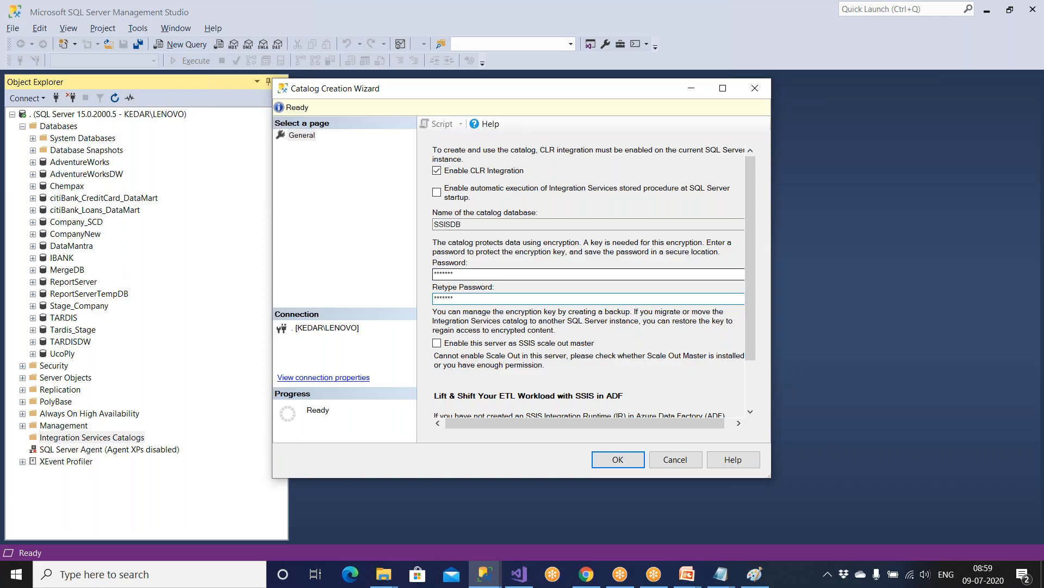
{"action": "left_click", "coordinate": [620, 460]}
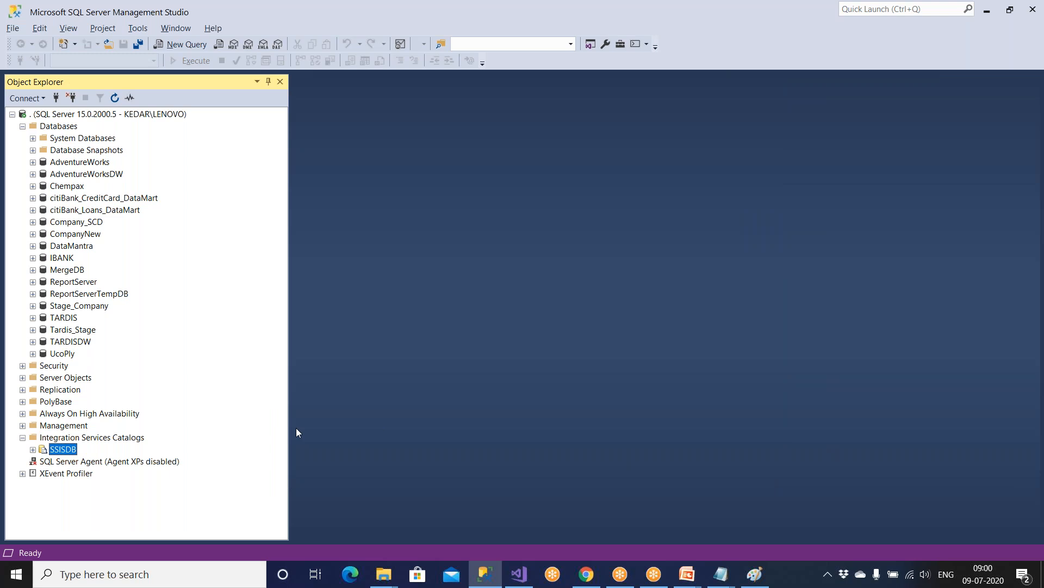
Step: Switch to the untitled Notepad note and append "---- Deploy --- SQL Server" after "ispac file"
{"action": "key", "text": "super"}
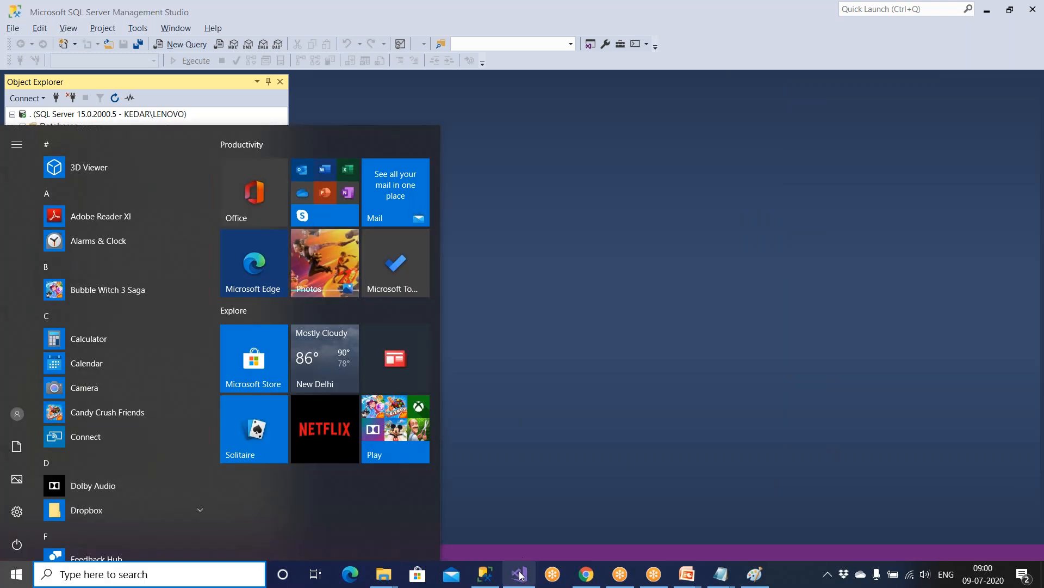
{"action": "key", "text": "Escape"}
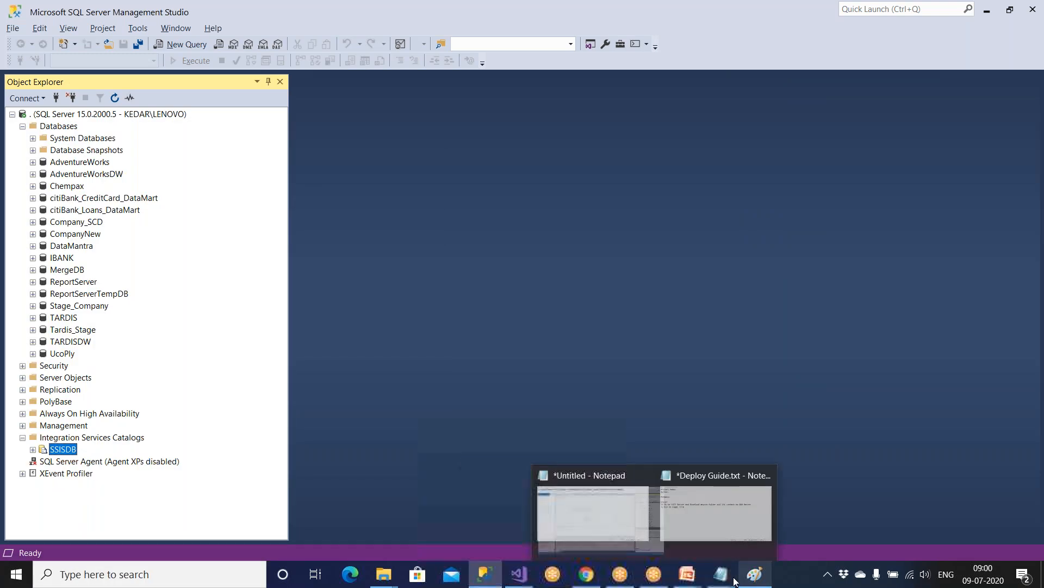
{"action": "left_click", "coordinate": [660, 516]}
{"action": "left_click", "coordinate": [377, 277]}
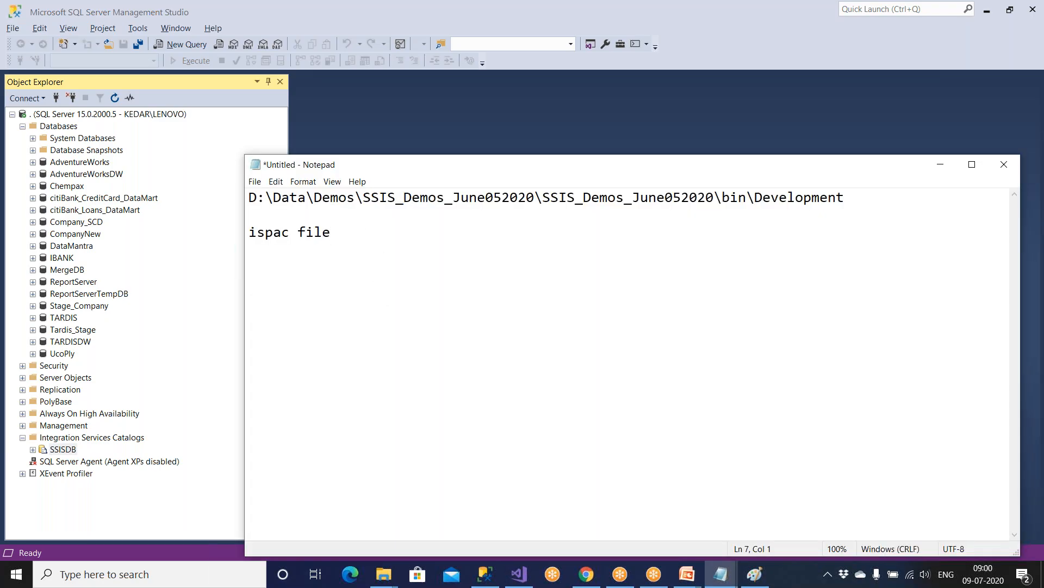
{"action": "left_click", "coordinate": [361, 239]}
{"action": "type", "text": "---- Deploy --- SQL Server"}
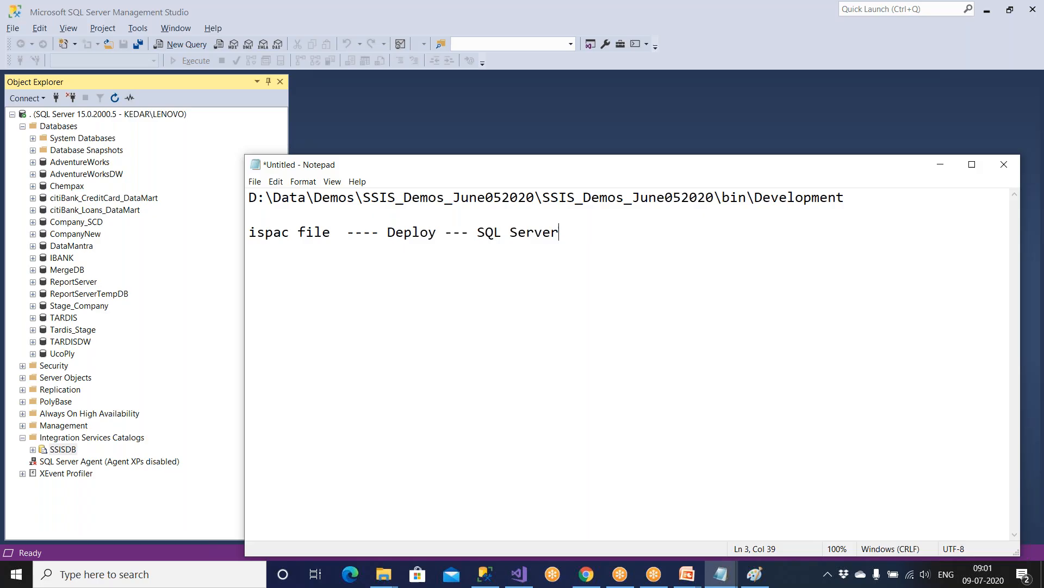
Step: Insert "(SSIS Pkg)" right after "ispac file" in the note
{"action": "left_click", "coordinate": [330, 233]}
{"action": "type", "text": "("}
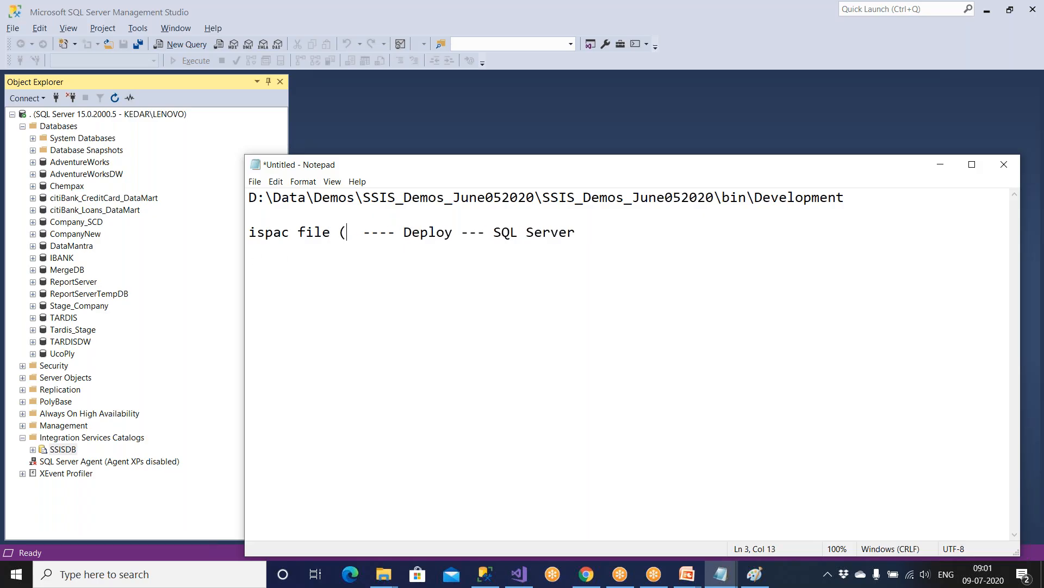
{"action": "type", "text": "SSIS"}
{"action": "type", "text": " Pk"}
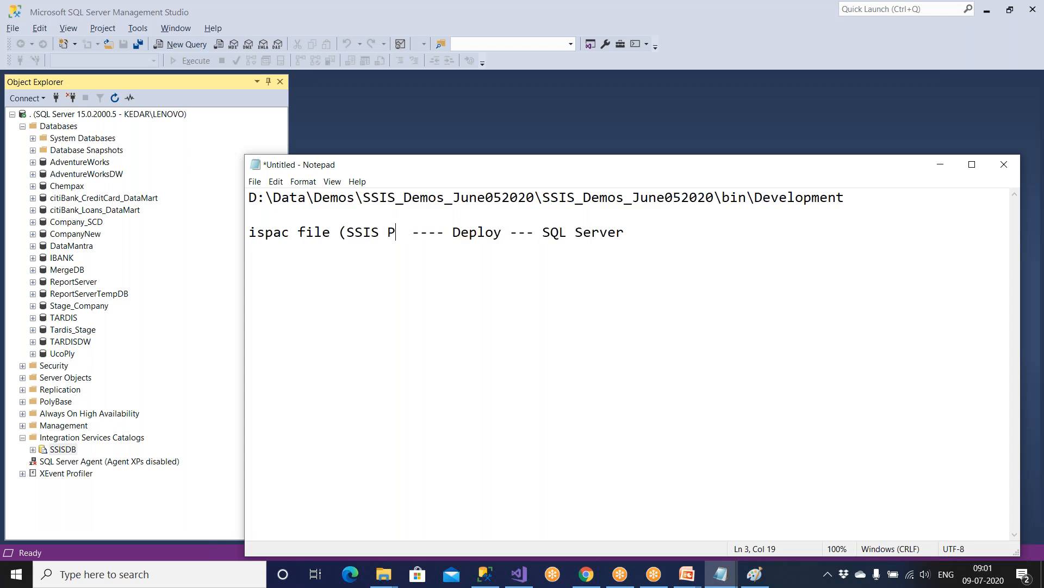
{"action": "type", "text": "g)"}
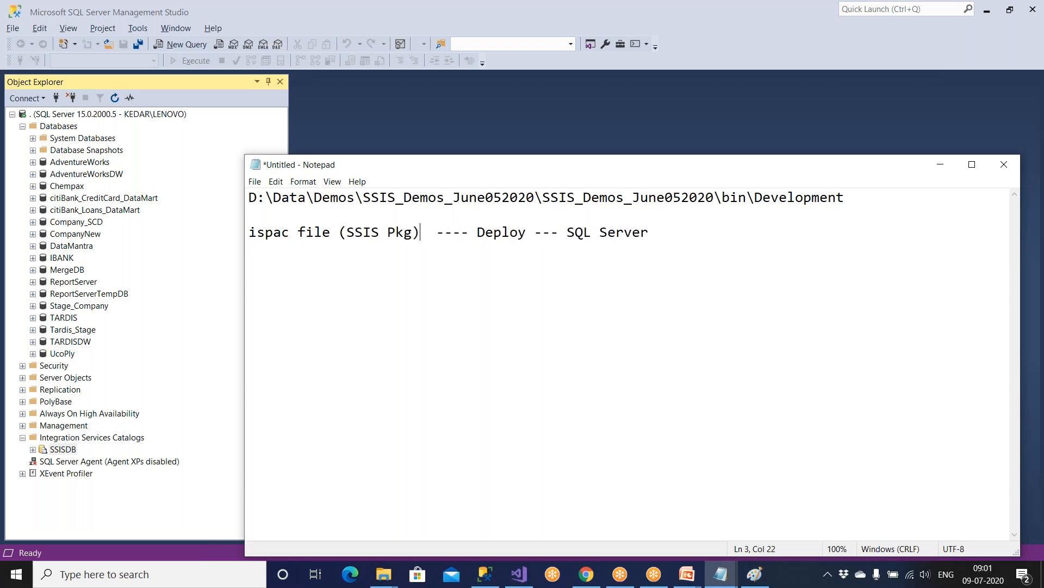
Step: Add the indented lines "Integration Services Catalogs" and "SSISDB" beneath "SQL Server" in the note
{"action": "left_click_drag", "start_coordinate": [478, 232], "coordinate": [660, 230]}
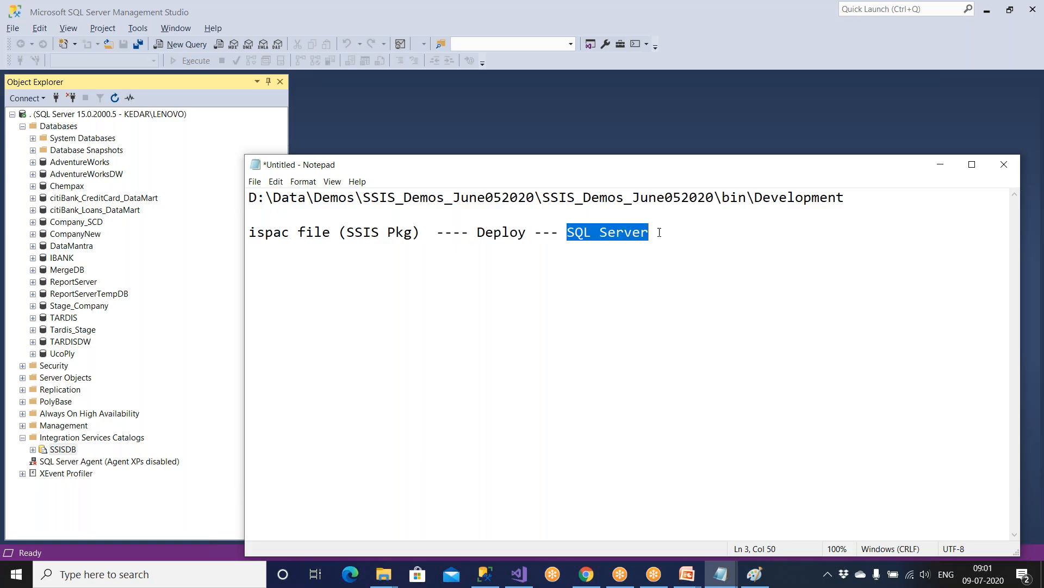
{"action": "left_click", "coordinate": [669, 236]}
{"action": "key", "text": "Return"}
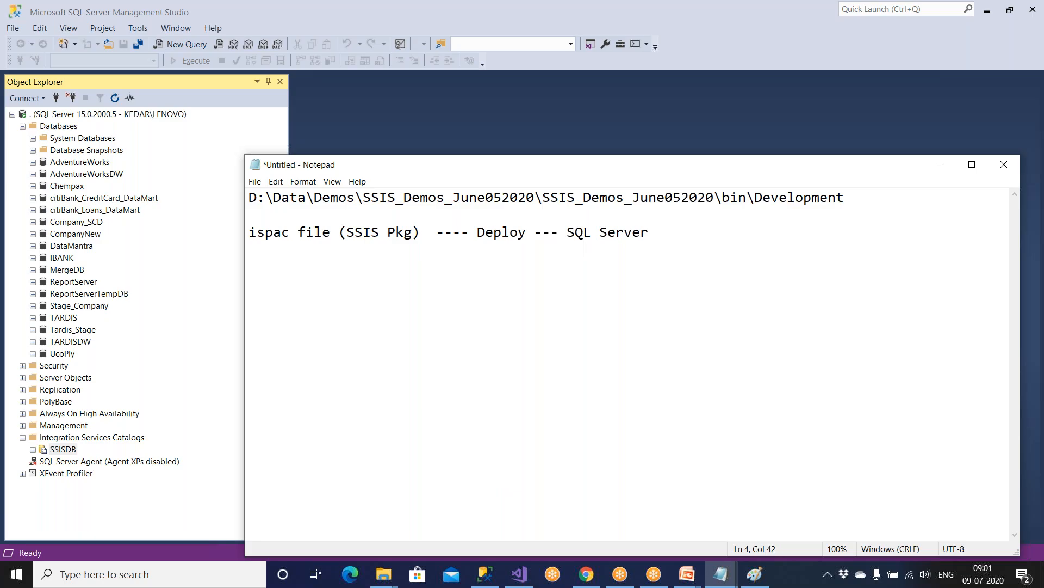
{"action": "type", "text": "SSISDB"}
{"action": "left_click", "coordinate": [679, 234]}
{"action": "key", "text": "Return"}
{"action": "type", "text": "Integra"}
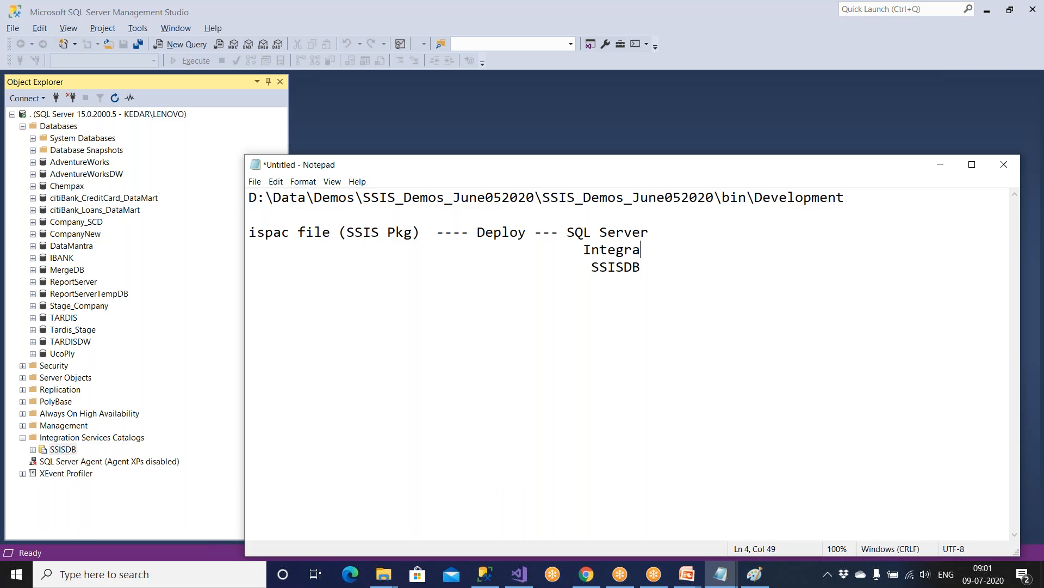
{"action": "type", "text": "tion Services Catalogs"}
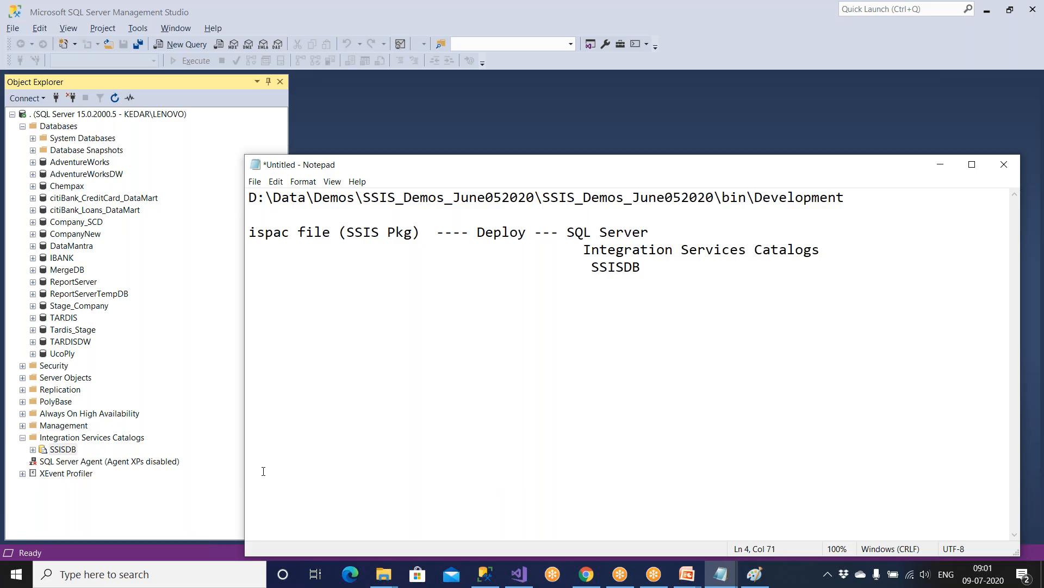
Step: Look over the SSIS project in Visual Studio and the contents of the SSISDB catalog in SQL Server Management Studio
{"action": "left_click", "coordinate": [519, 573]}
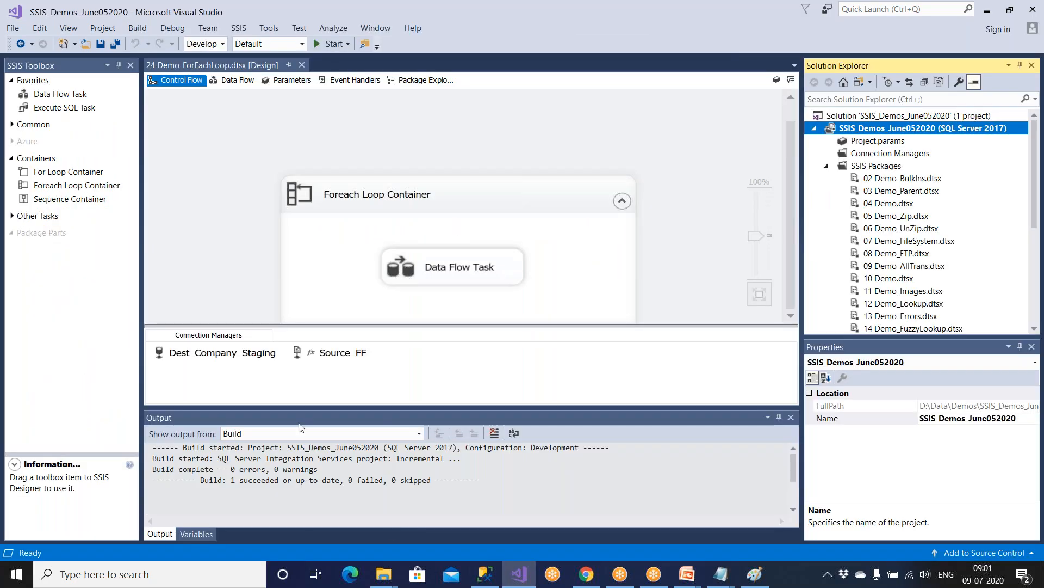
{"action": "left_click", "coordinate": [485, 574]}
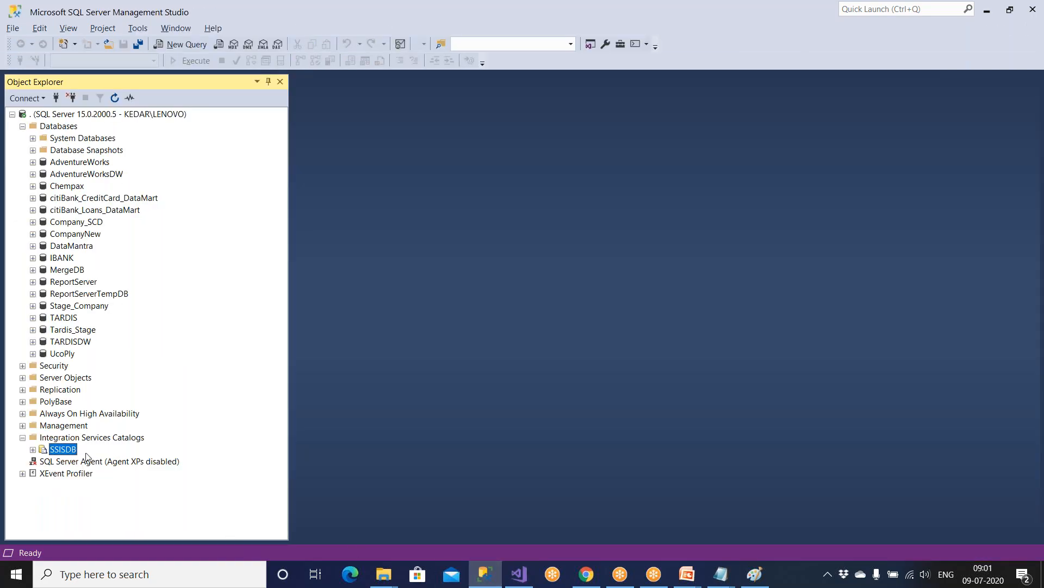
{"action": "left_click", "coordinate": [99, 437]}
{"action": "left_click", "coordinate": [58, 450]}
{"action": "left_click", "coordinate": [519, 574]}
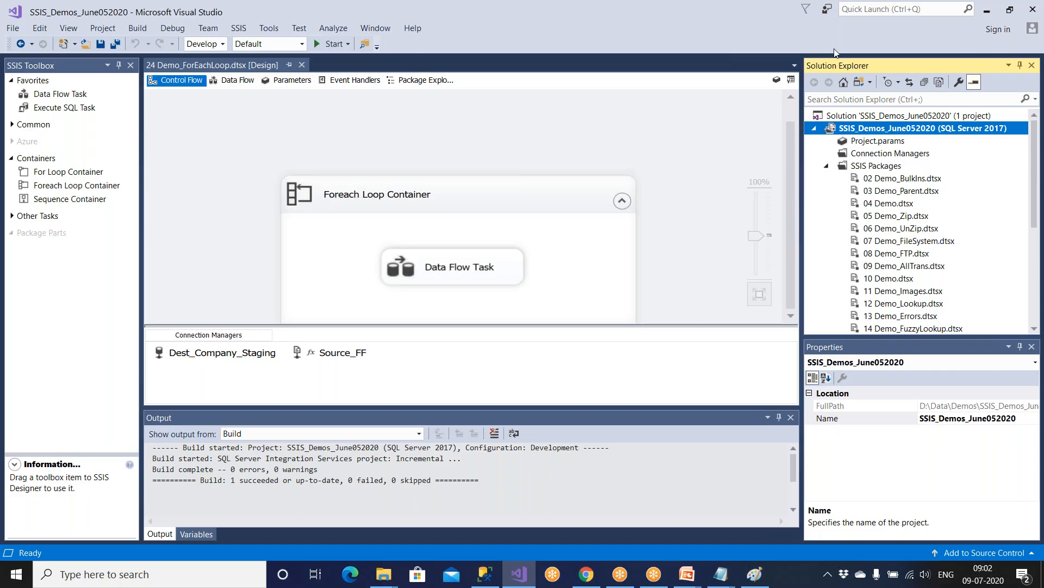
{"action": "mouse_move", "coordinate": [760, 581]}
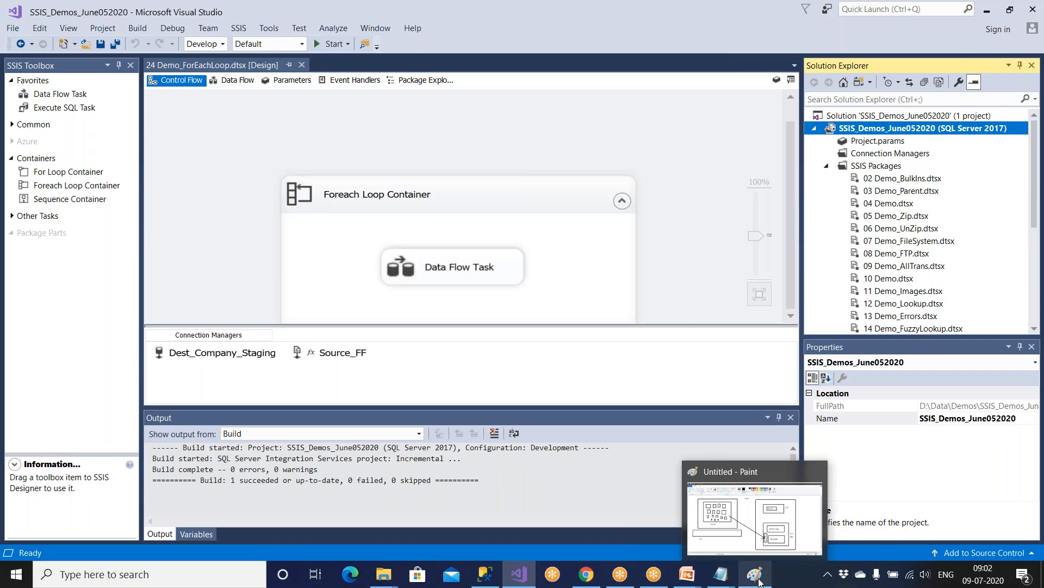
{"action": "left_click", "coordinate": [482, 568]}
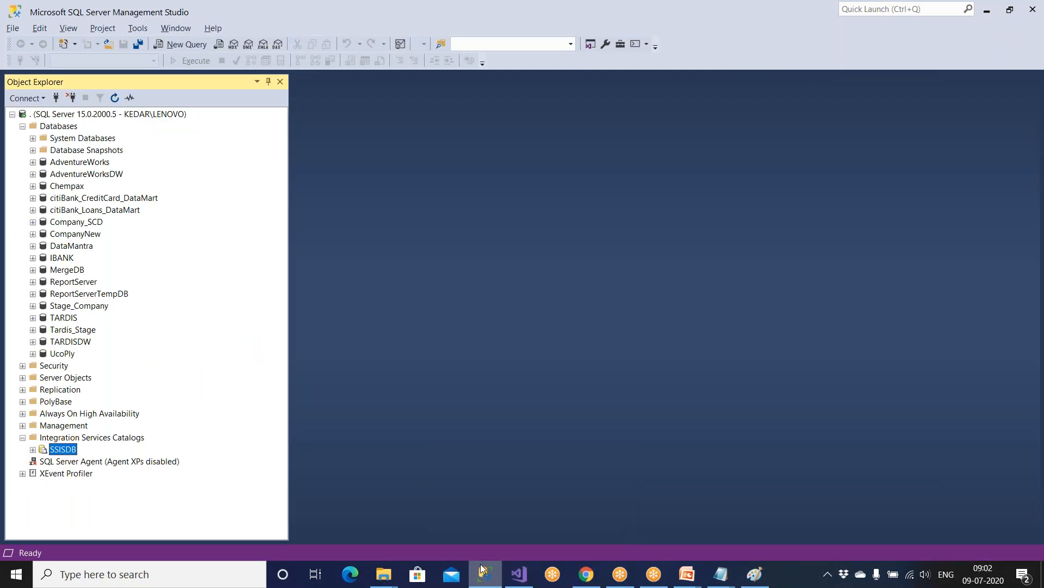
{"action": "left_click", "coordinate": [34, 450]}
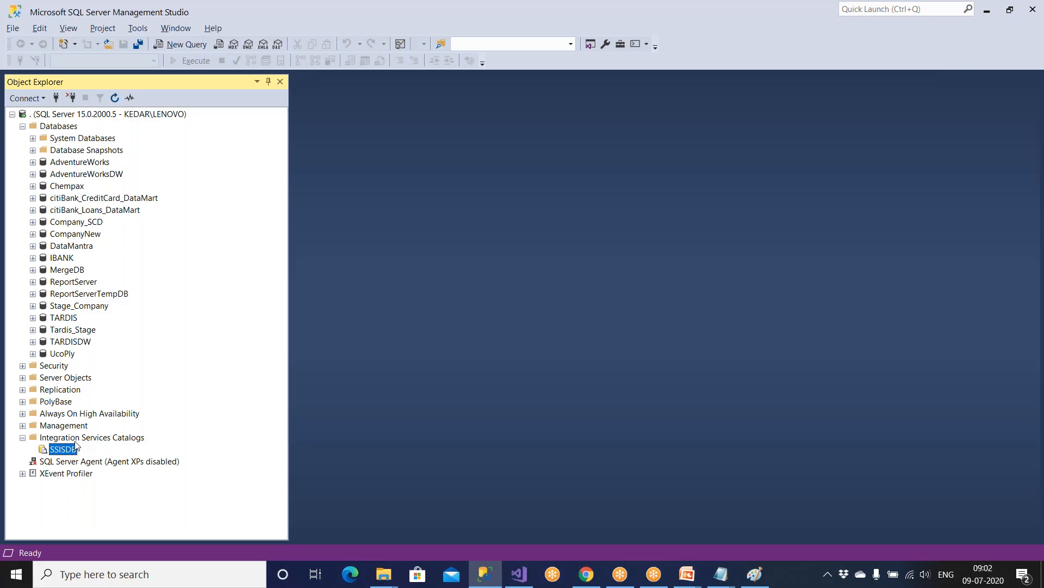
Step: In Notepad's Deploy Guide.txt, replace the text of step 2 with "Go to DWH Server and Open SQL Server" and add the number "3)" below
{"action": "left_click", "coordinate": [721, 574]}
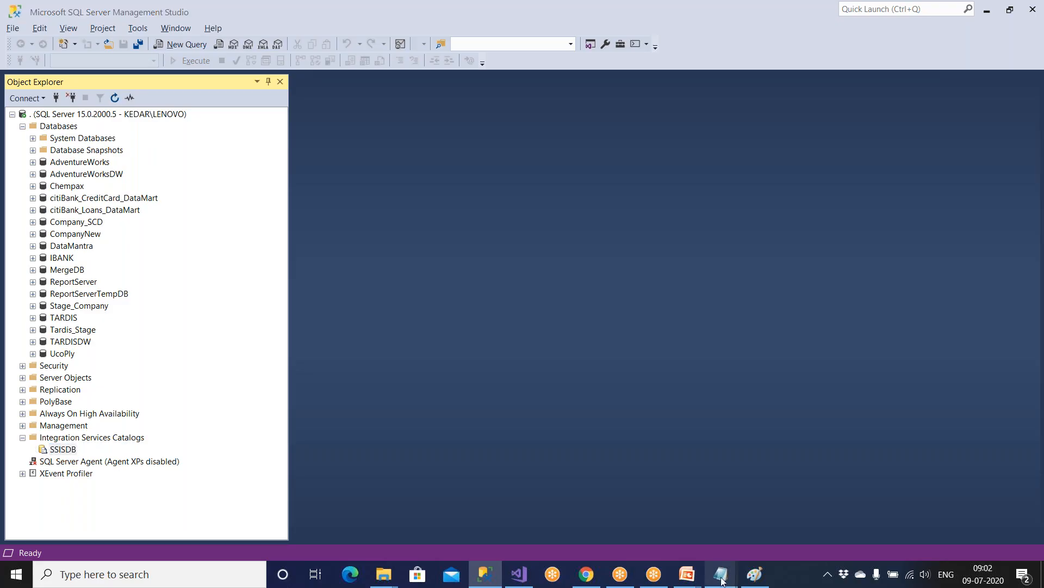
{"action": "left_click", "coordinate": [739, 513]}
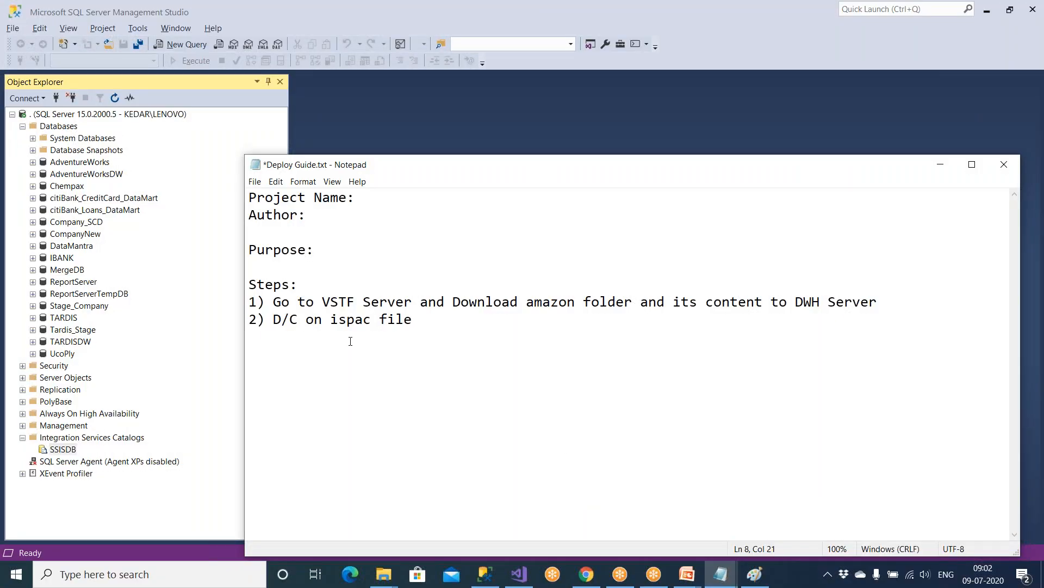
{"action": "left_click_drag", "start_coordinate": [273, 320], "coordinate": [426, 322]}
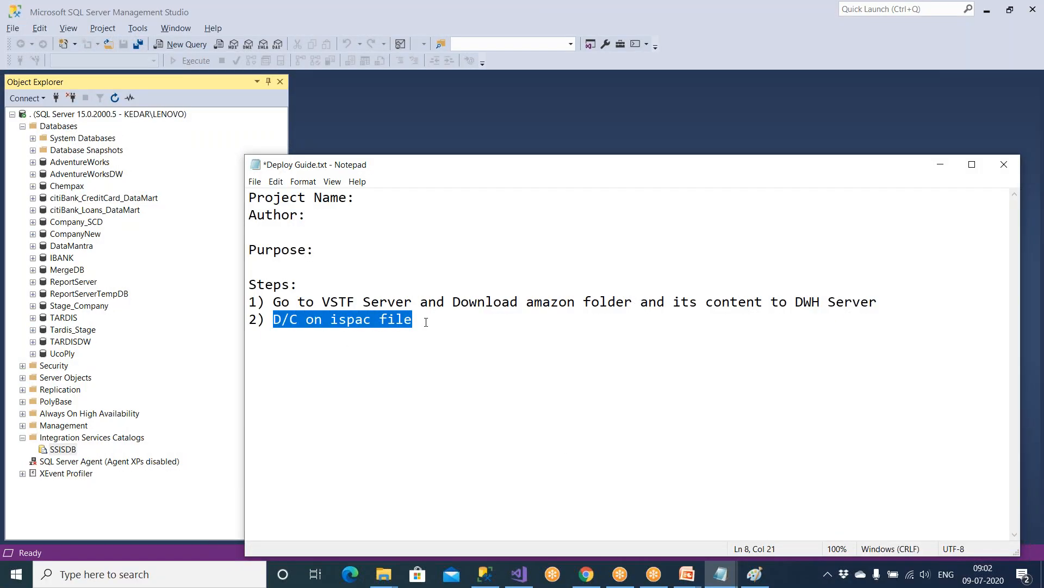
{"action": "key", "text": "Delete"}
{"action": "left_click_drag", "start_coordinate": [379, 302], "coordinate": [877, 303]}
{"action": "key", "text": "Right"}
{"action": "left_click", "coordinate": [311, 324]}
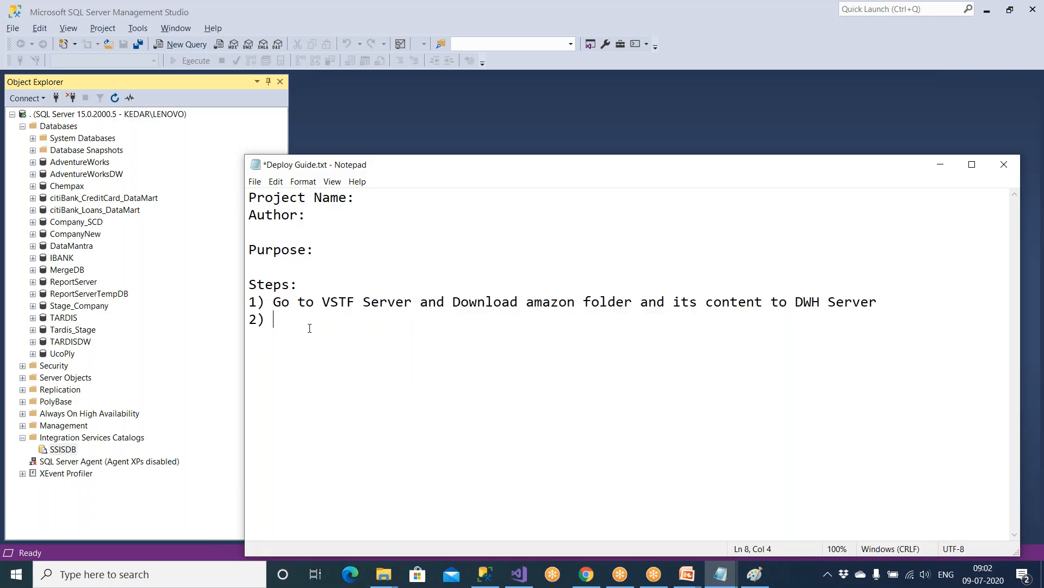
{"action": "type", "text": "Go to DWH Server and Open"}
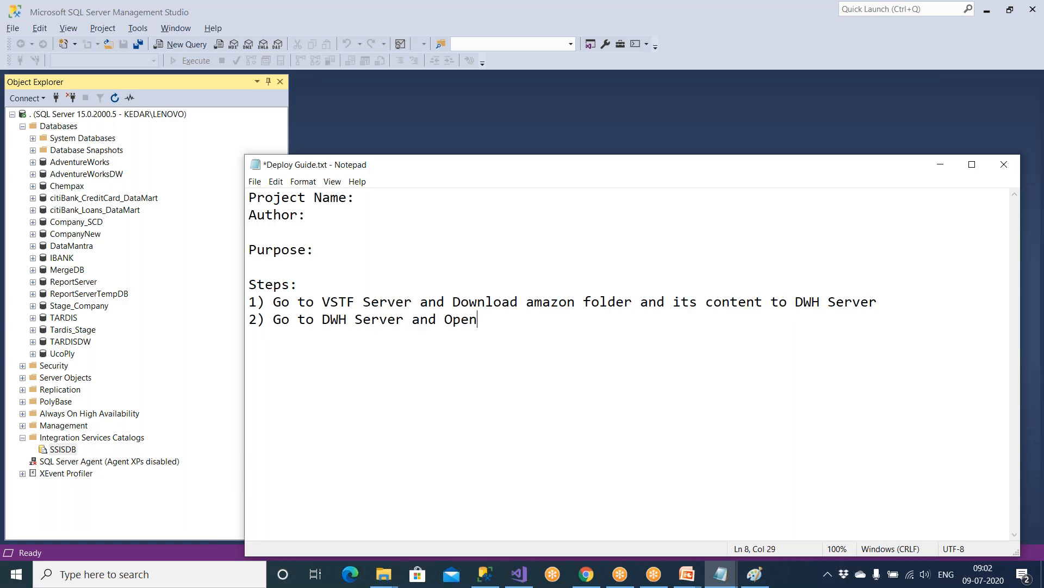
{"action": "type", "text": " SQL Server"}
{"action": "key", "text": "Return"}
{"action": "type", "text": "3)"}
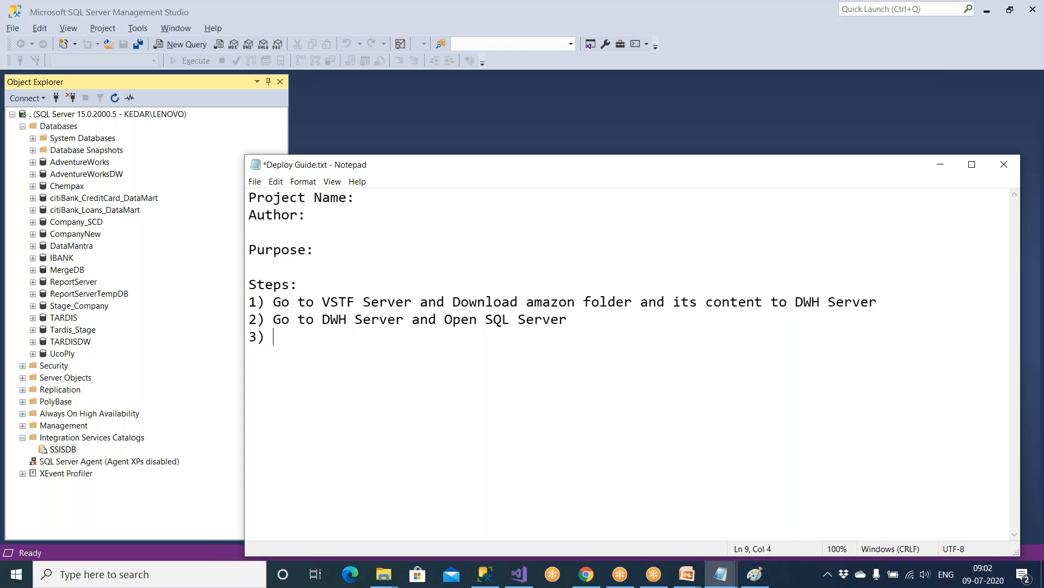
Step: Check the commands offered for Integration Services Catalogs in SQL Server Management Studio and return to Deploy Guide.txt
{"action": "left_click", "coordinate": [69, 439]}
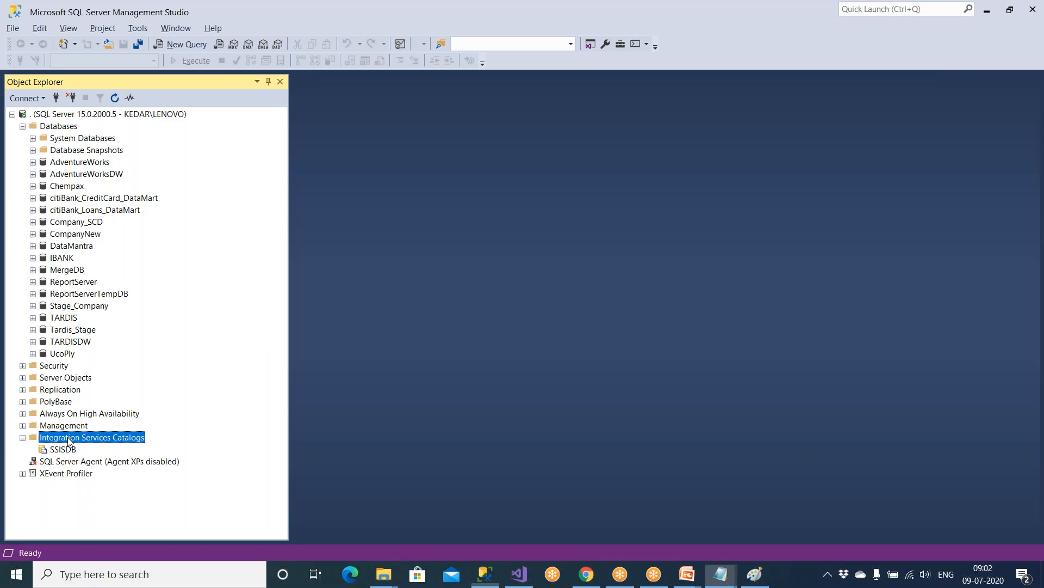
{"action": "right_click", "coordinate": [69, 440]}
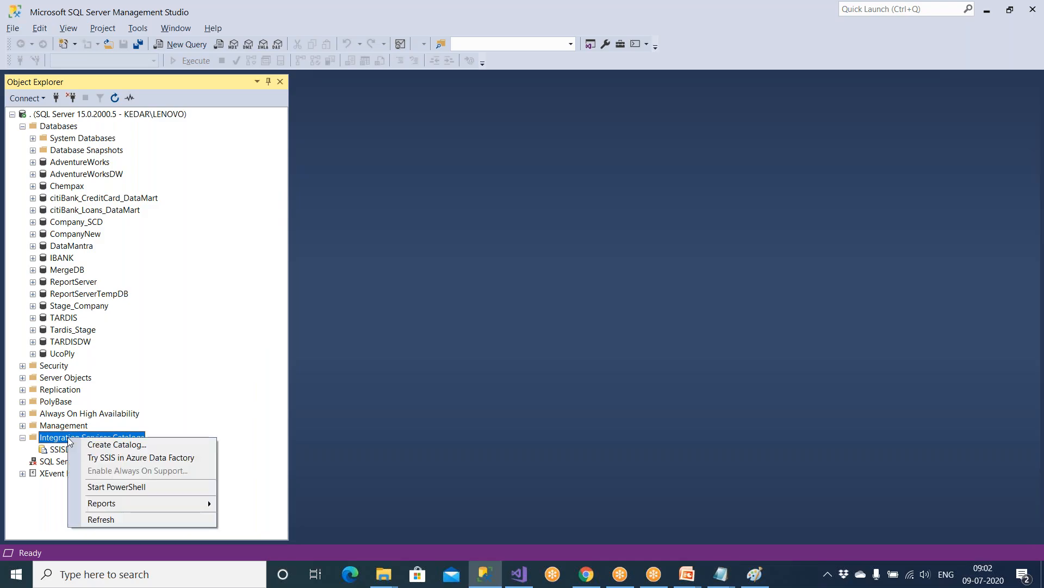
{"action": "left_click", "coordinate": [721, 574]}
{"action": "left_click", "coordinate": [734, 530]}
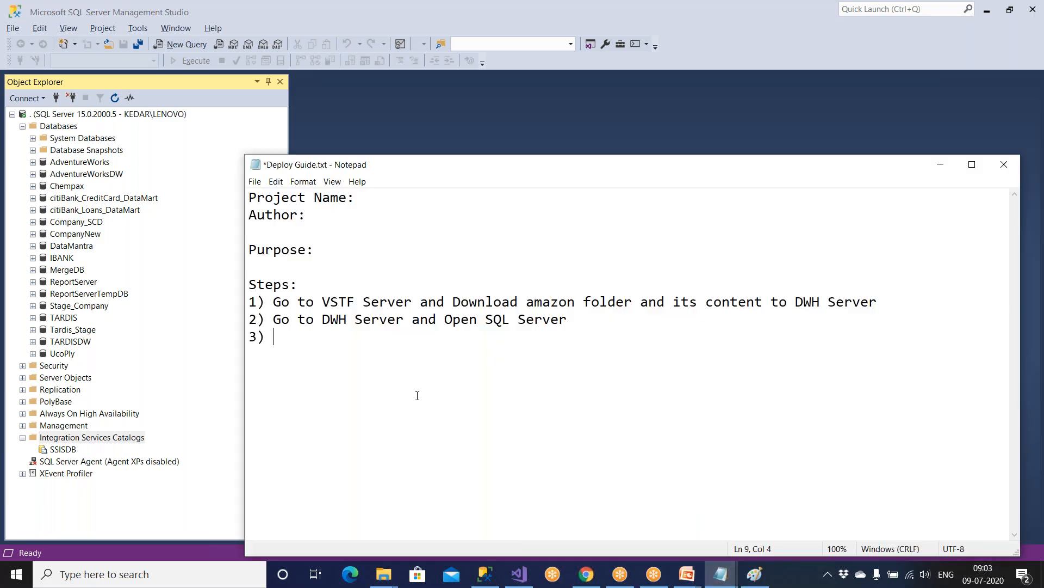
Step: Write "R/C on Int Ser catalogs -->" as step 3 of the deploy guide
{"action": "type", "text": "R/C opn"}
{"action": "key", "text": "BackSpace"}
{"action": "key", "text": "BackSpace"}
{"action": "type", "text": "n Ite"}
{"action": "key", "text": "BackSpace"}
{"action": "key", "text": "BackSpace"}
{"action": "type", "text": "ngte"}
{"action": "key", "text": "BackSpace"}
{"action": "key", "text": "BackSpace"}
{"action": "key", "text": "BackSpace"}
{"action": "type", "text": "t Ser"}
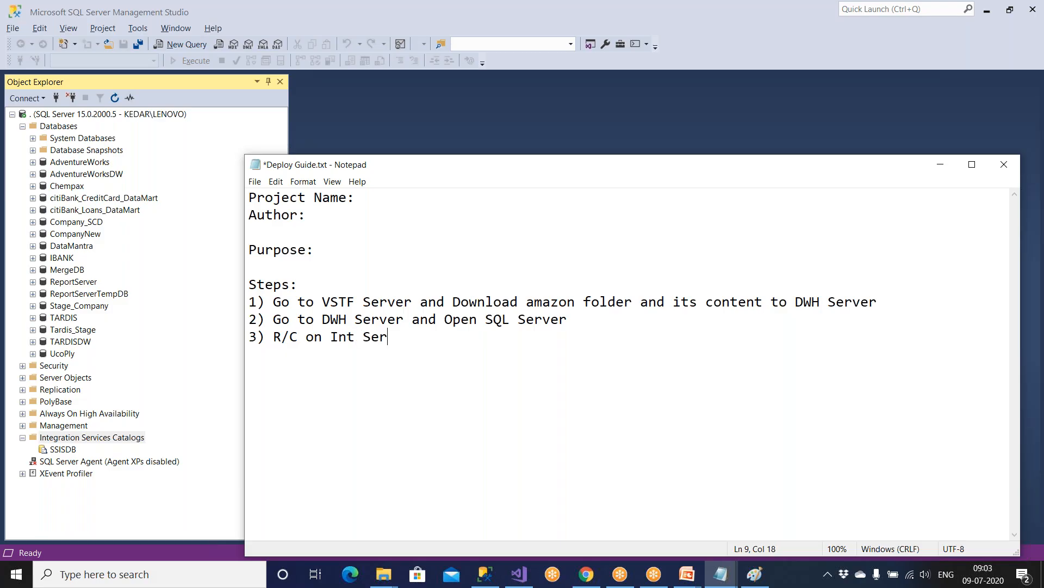
{"action": "type", "text": " catalogs"}
{"action": "key", "text": "BackSpace"}
{"action": "key", "text": "BackSpace"}
{"action": "type", "text": "gs -->"}
Step: Review the Catalog Creation Wizard for Integration Services Catalogs without creating anything, and return to Deploy Guide.txt
{"action": "right_click", "coordinate": [117, 439]}
{"action": "left_click", "coordinate": [144, 449]}
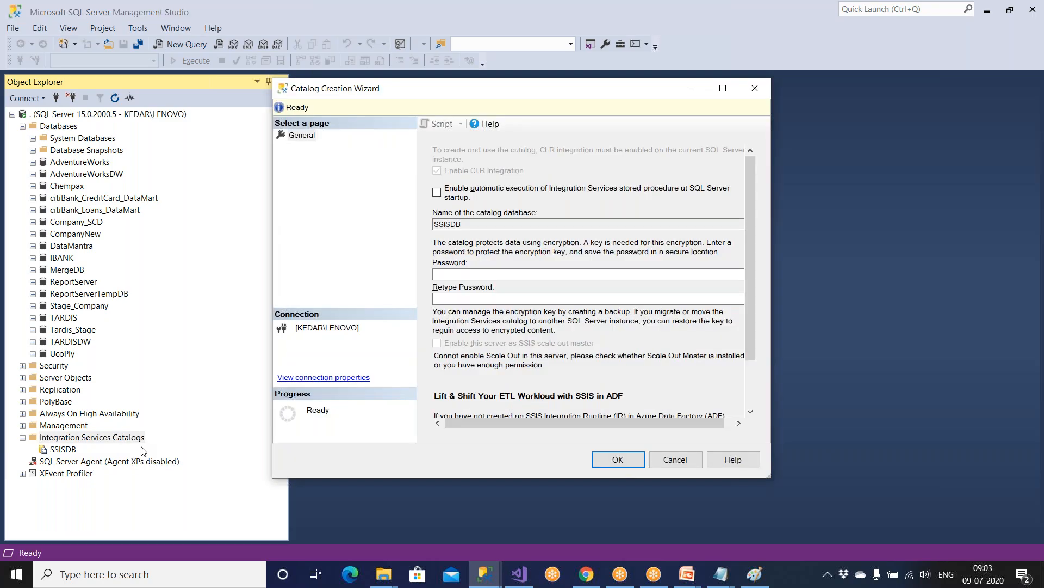
{"action": "key", "text": "Escape"}
{"action": "left_click", "coordinate": [719, 577]}
{"action": "left_click", "coordinate": [792, 506]}
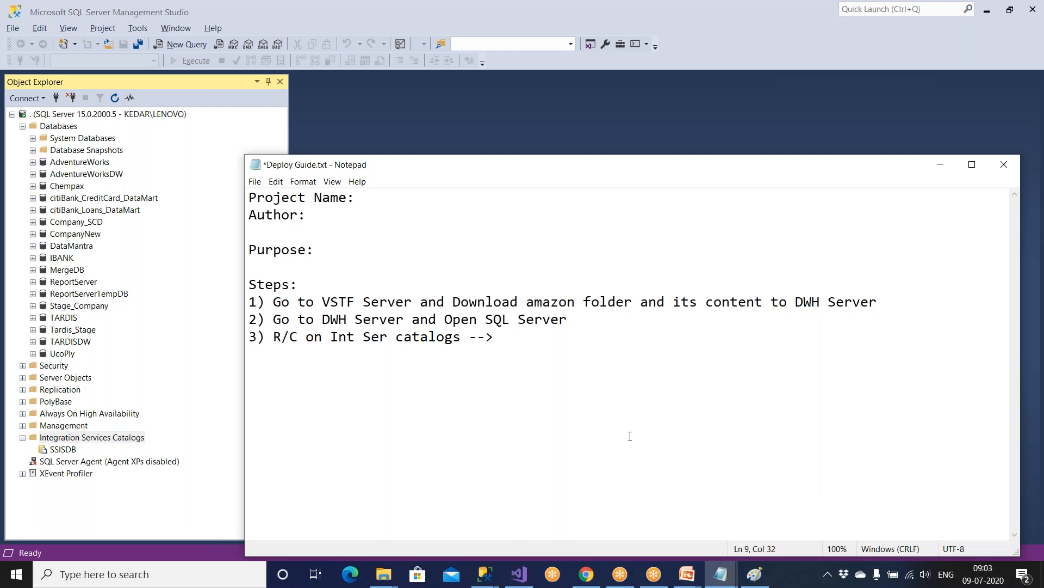
Step: Complete step 3 of the deploy guide with "Choose create a catalog" and add the number "4)" below
{"action": "type", "text": "Choose create a catalo"}
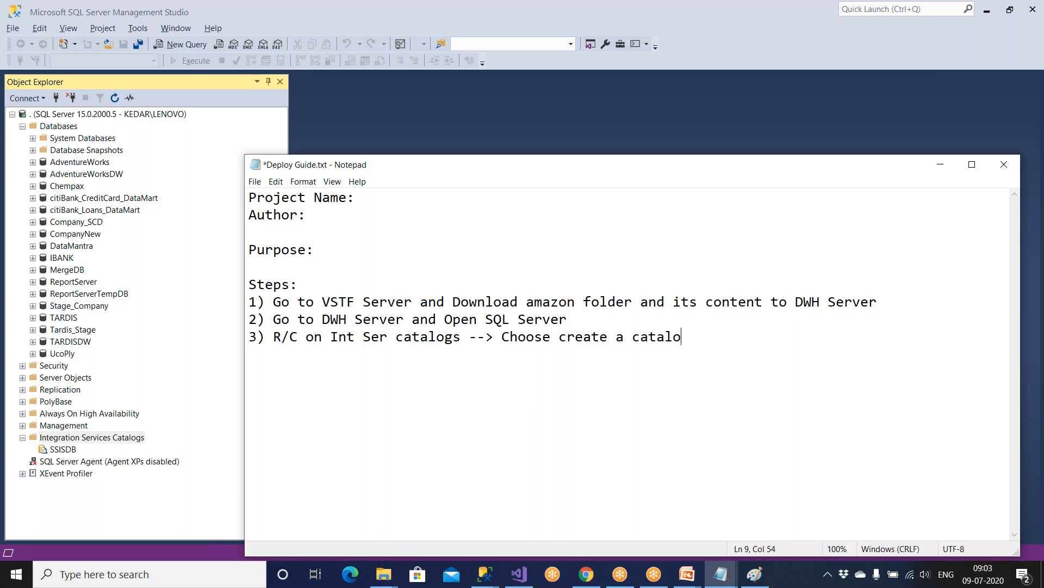
{"action": "type", "text": "g"}
{"action": "key", "text": "Return"}
{"action": "type", "text": "40"}
{"action": "key", "text": "BackSpace"}
{"action": "type", "text": ")"}
Step: Review the catalog name and password fields in the Catalog Creation Wizard in SQL Server Management Studio, and return to Deploy Guide.txt
{"action": "right_click", "coordinate": [118, 437]}
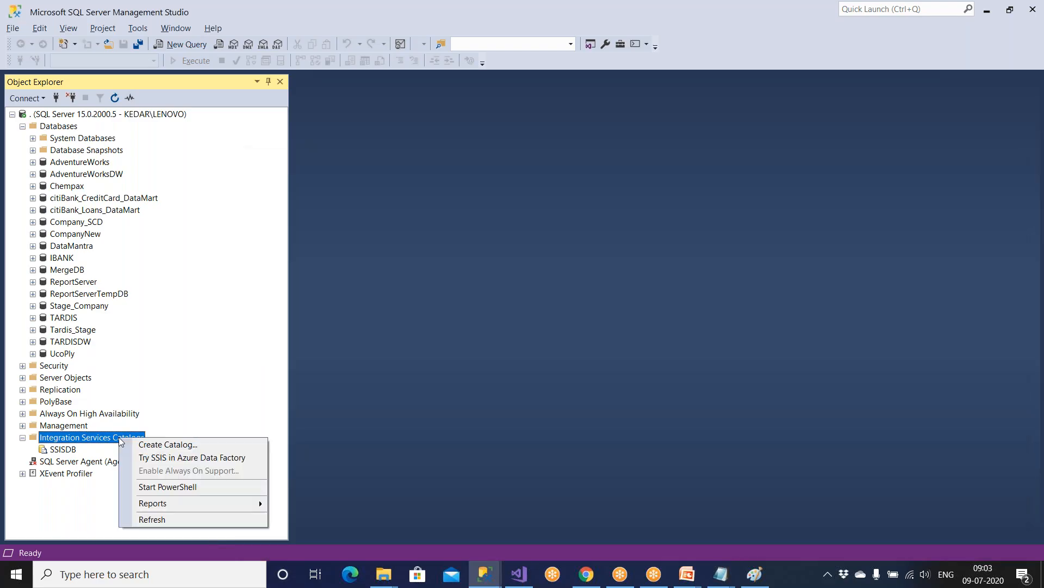
{"action": "left_click", "coordinate": [135, 445]}
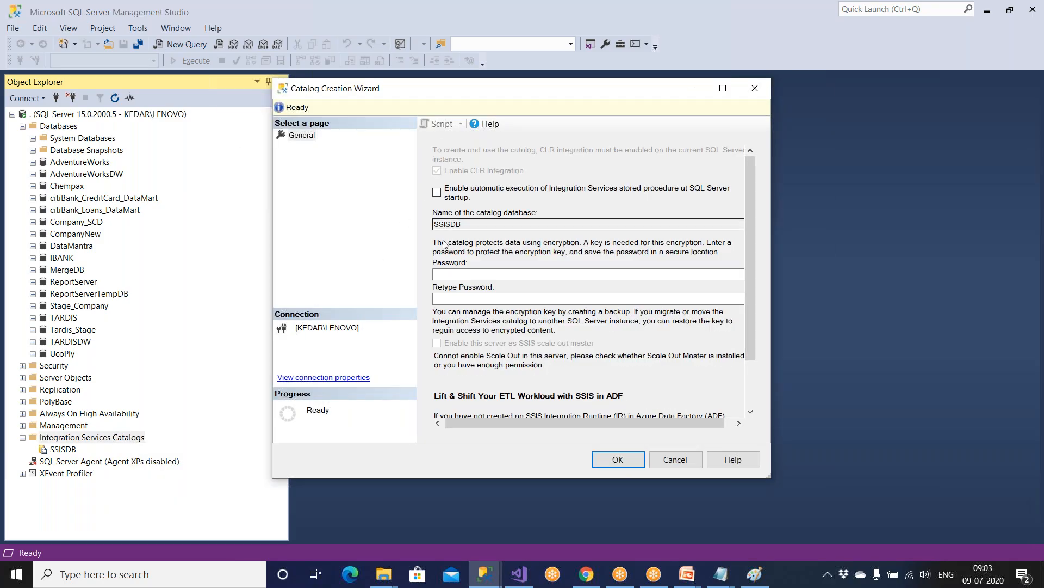
{"action": "left_click", "coordinate": [441, 275]}
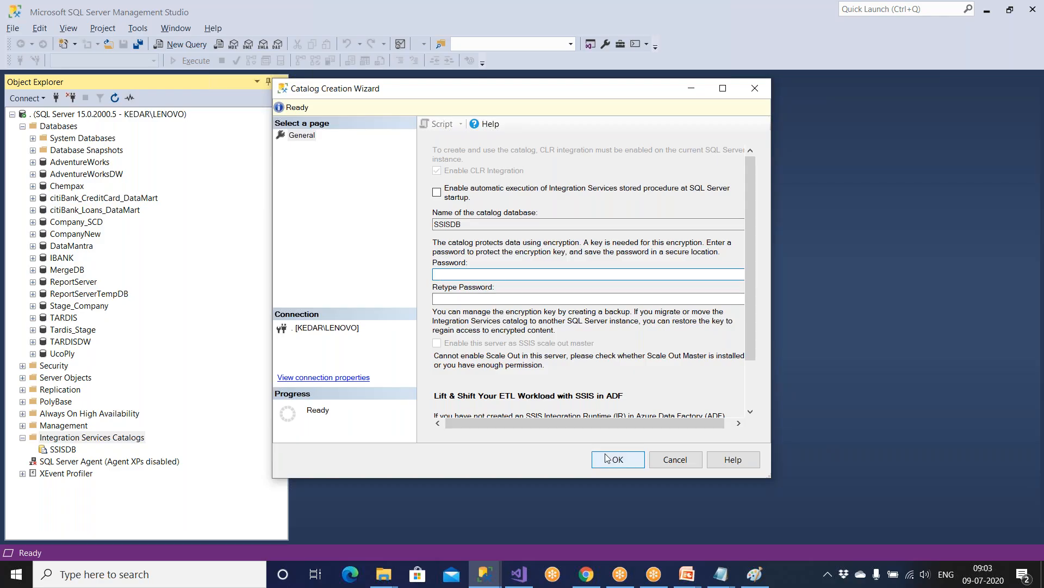
{"action": "left_click", "coordinate": [721, 573]}
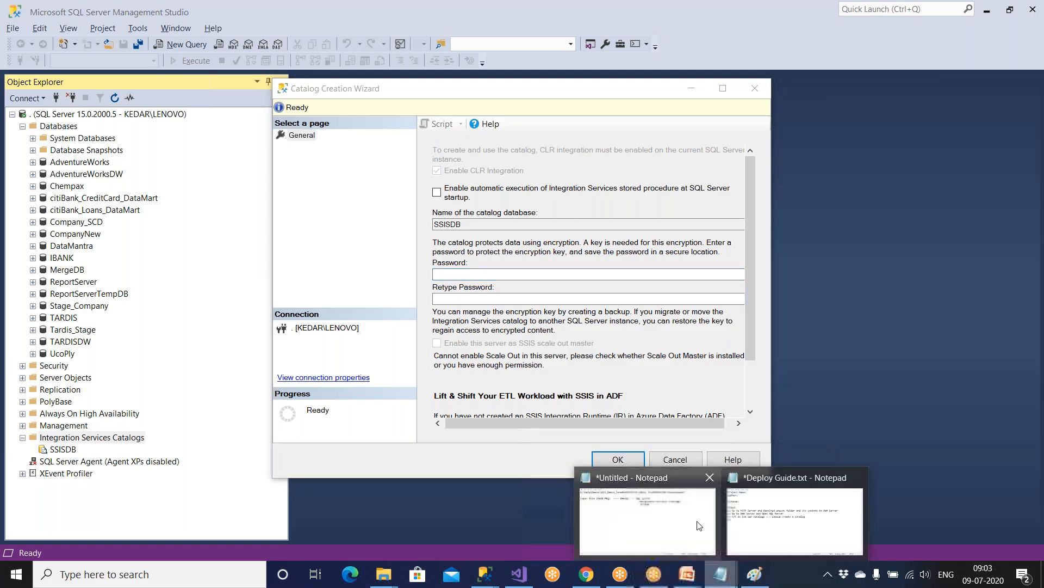
{"action": "left_click", "coordinate": [691, 537]}
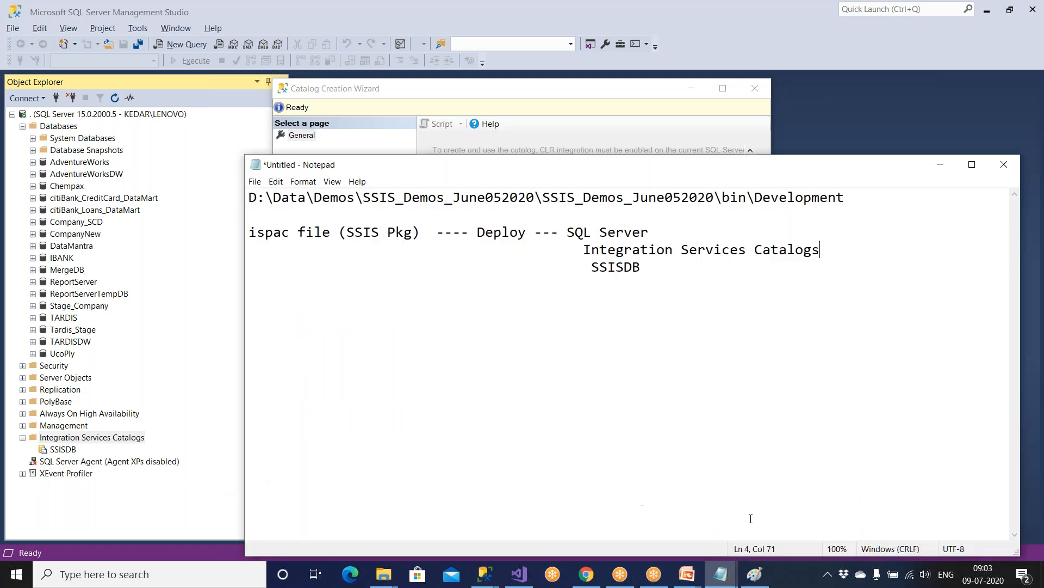
{"action": "mouse_move", "coordinate": [721, 574]}
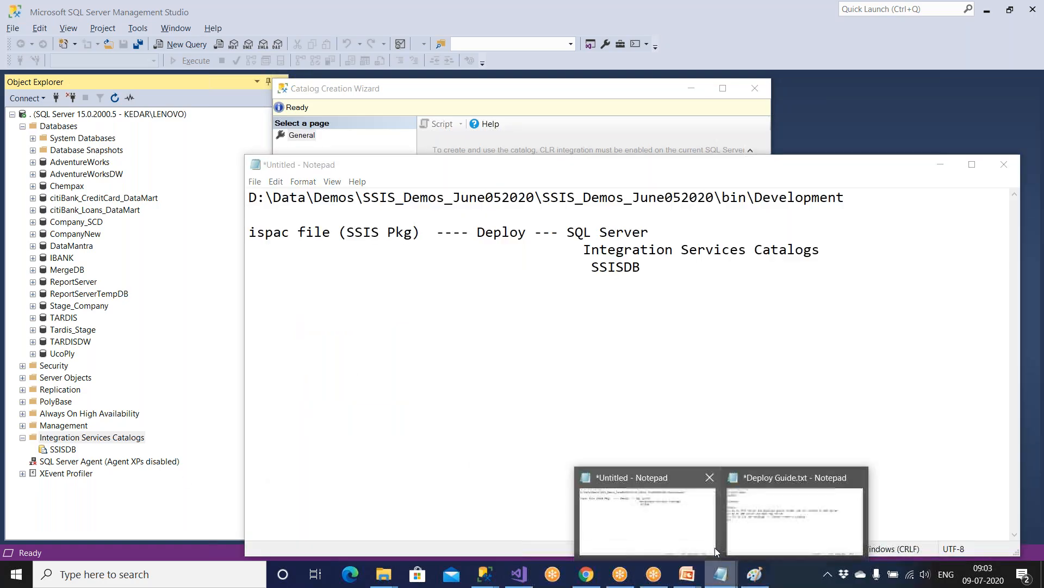
{"action": "left_click", "coordinate": [788, 514]}
Step: Write "Then SSISDB will be created" as step 4 of the deploy guide
{"action": "type", "text": "Then "}
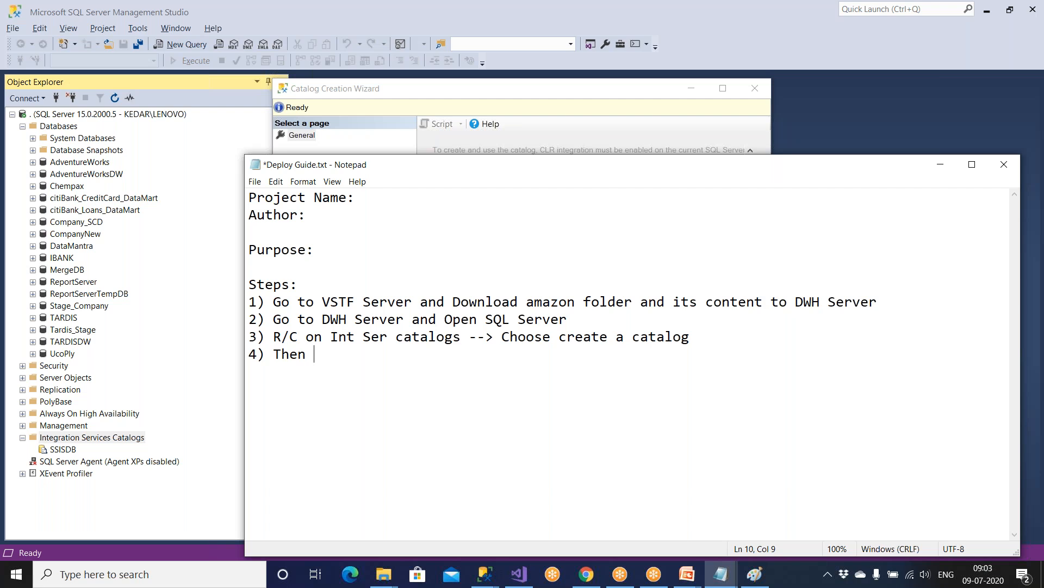
{"action": "type", "text": "SSIS"}
{"action": "key", "text": "BackSpace"}
{"action": "type", "text": "ISDB will be create"}
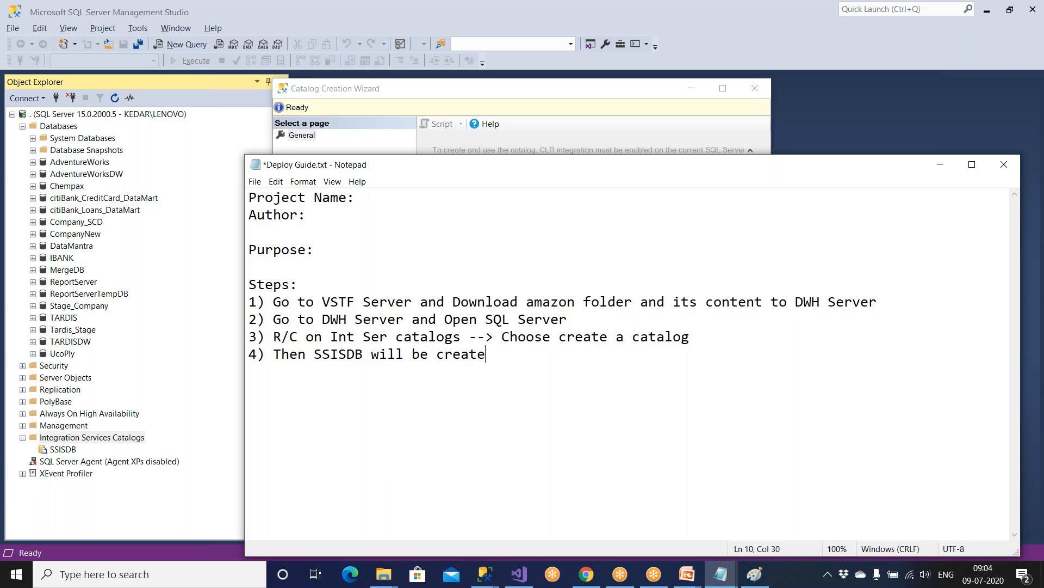
{"action": "type", "text": "d"}
Step: In SQL Server Management Studio, create a folder named Amazon under the SSISDB catalog
{"action": "left_click", "coordinate": [73, 451]}
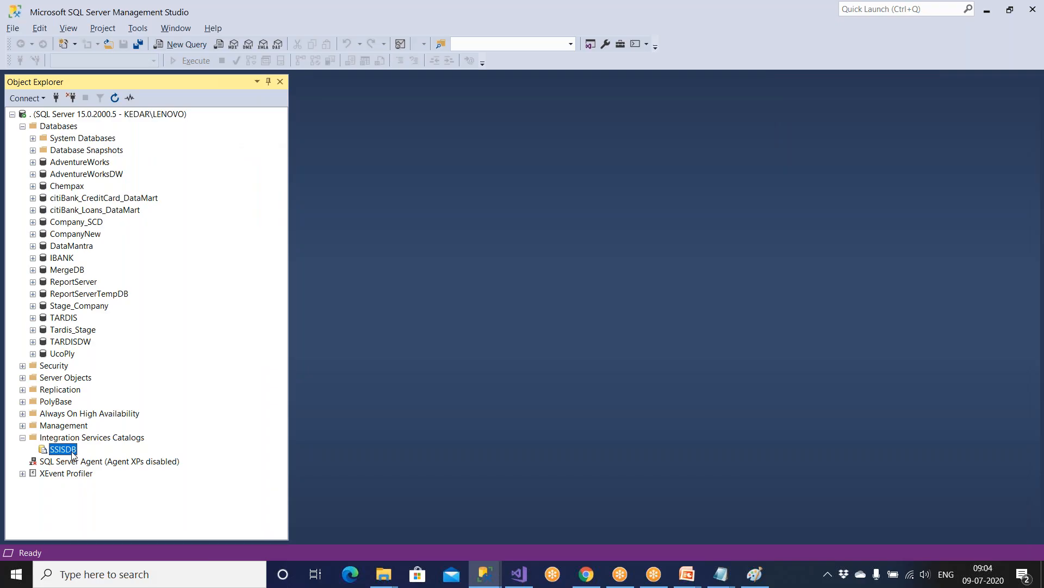
{"action": "right_click", "coordinate": [72, 453]}
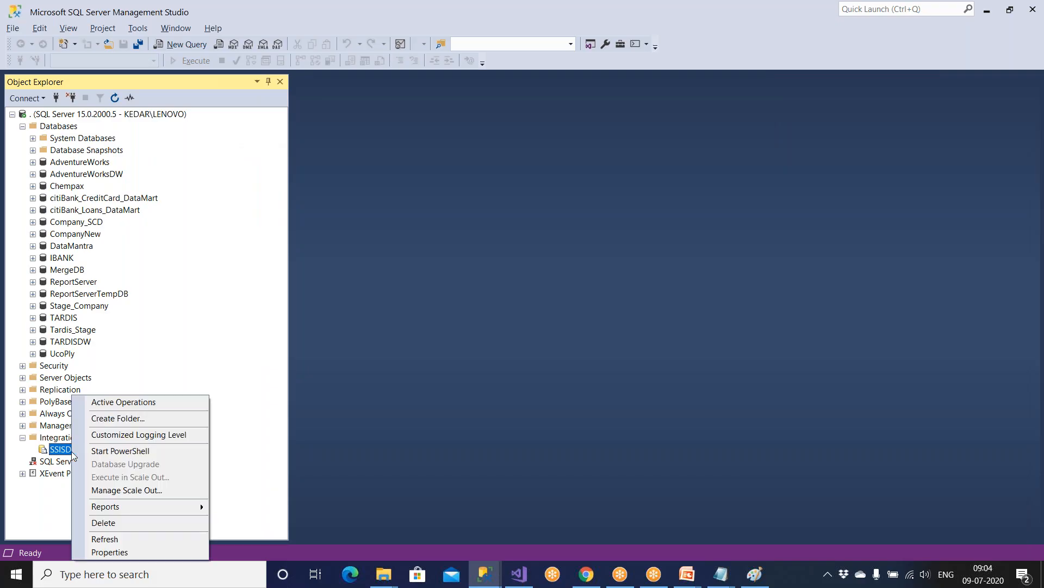
{"action": "left_click", "coordinate": [108, 420]}
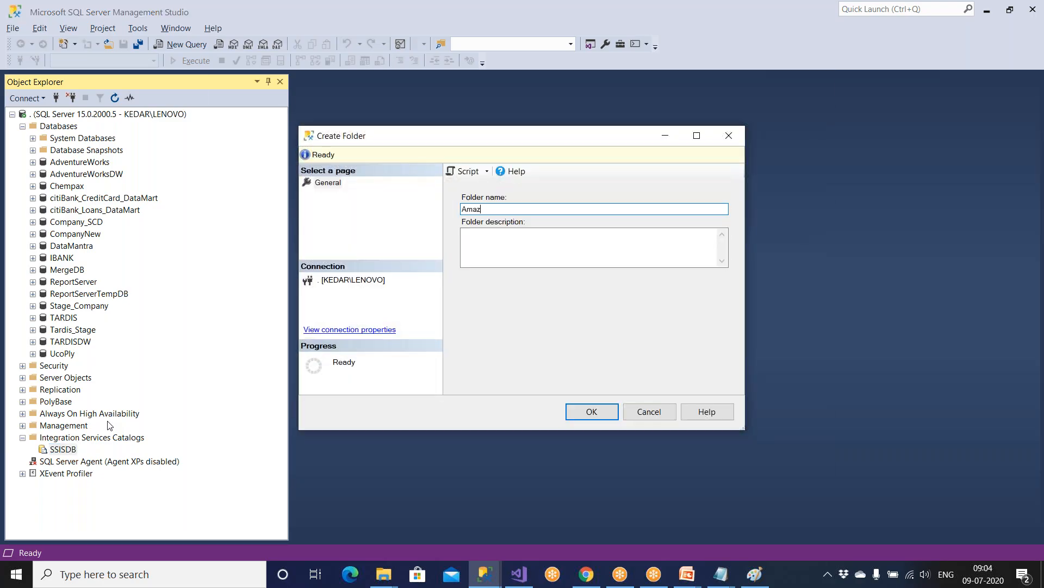
{"action": "type", "text": "Amazon"}
{"action": "left_click", "coordinate": [581, 412]}
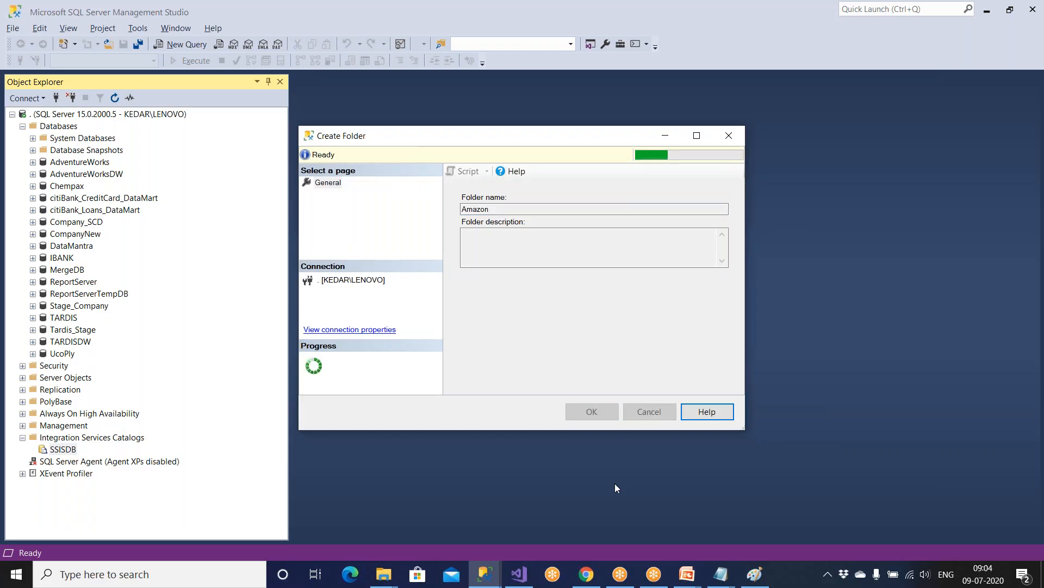
Step: In Deploy Guide.txt, write "R/C on SSISDB and Choose Folder" as step 5 and add the number "6)" below
{"action": "mouse_move", "coordinate": [721, 574]}
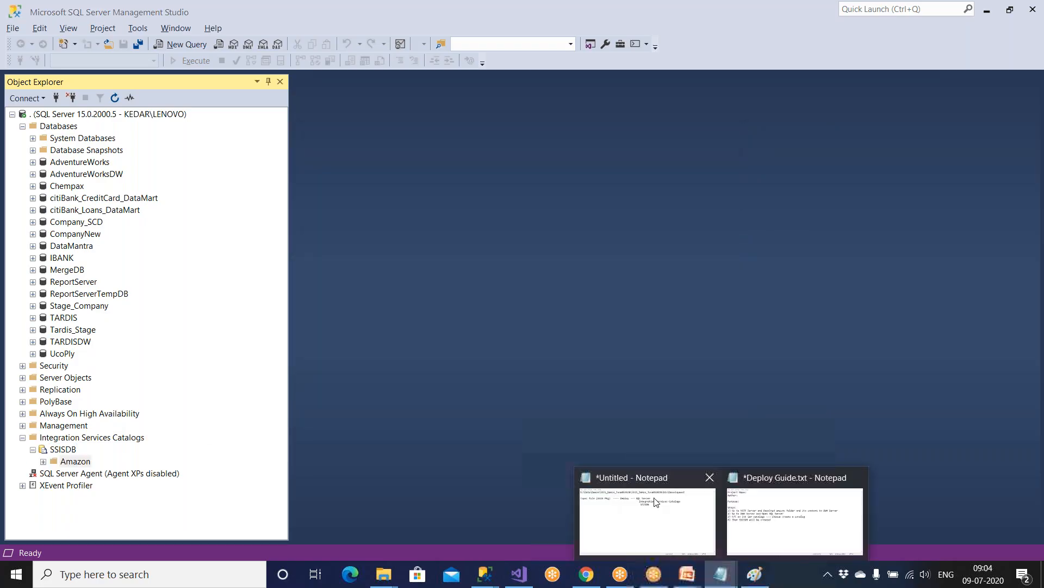
{"action": "left_click", "coordinate": [751, 530]}
{"action": "key", "text": "Return"}
{"action": "type", "text": "5) Create"}
{"action": "key", "text": "BackSpace"}
{"action": "key", "text": "BackSpace"}
{"action": "key", "text": "BackSpace"}
{"action": "key", "text": "BackSpace"}
{"action": "key", "text": "BackSpace"}
{"action": "key", "text": "BackSpace"}
{"action": "key", "text": "BackSpace"}
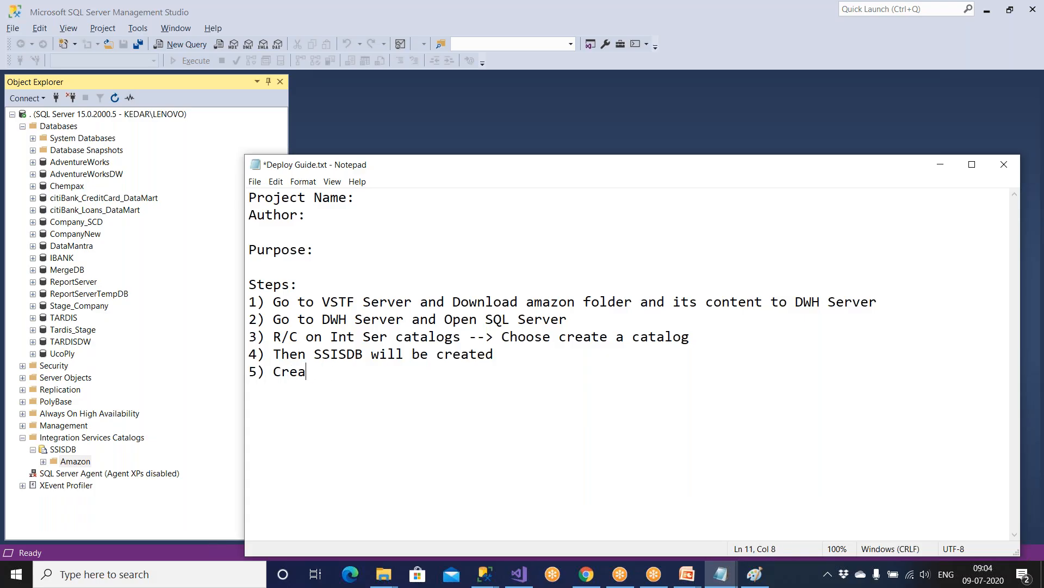
{"action": "type", "text": "r"}
{"action": "key", "text": "BackSpace"}
{"action": "type", "text": "R"}
{"action": "type", "text": ".c pn"}
{"action": "key", "text": "BackSpace"}
{"action": "key", "text": "BackSpace"}
{"action": "key", "text": "BackSpace"}
{"action": "key", "text": "BackSpace"}
{"action": "key", "text": "BackSpace"}
{"action": "type", "text": "/C pn"}
{"action": "key", "text": "BackSpace"}
{"action": "key", "text": "BackSpace"}
{"action": "type", "text": "on SSISDB and C"}
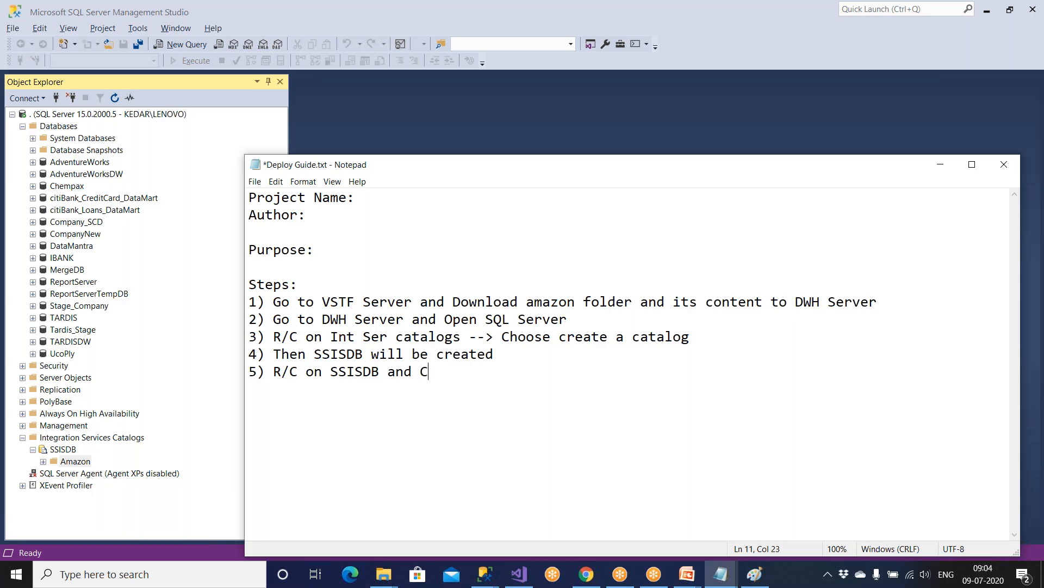
{"action": "type", "text": "hoose Fold"}
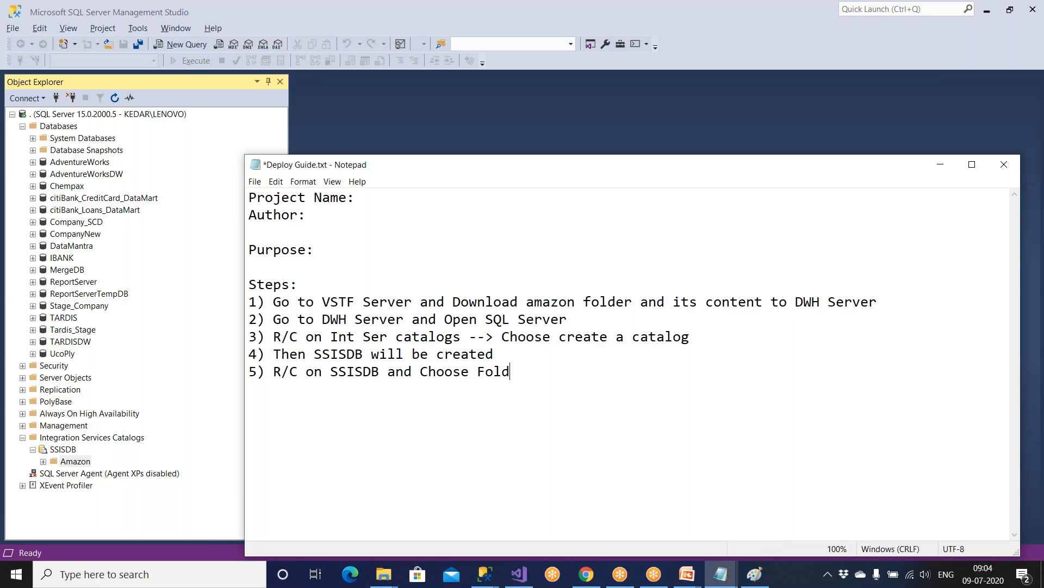
{"action": "type", "text": "er6) n"}
Step: Write "Name = Amazon" as step 6 of the deploy guide
{"action": "key", "text": "BackSpace"}
{"action": "type", "text": "Name = Aam"}
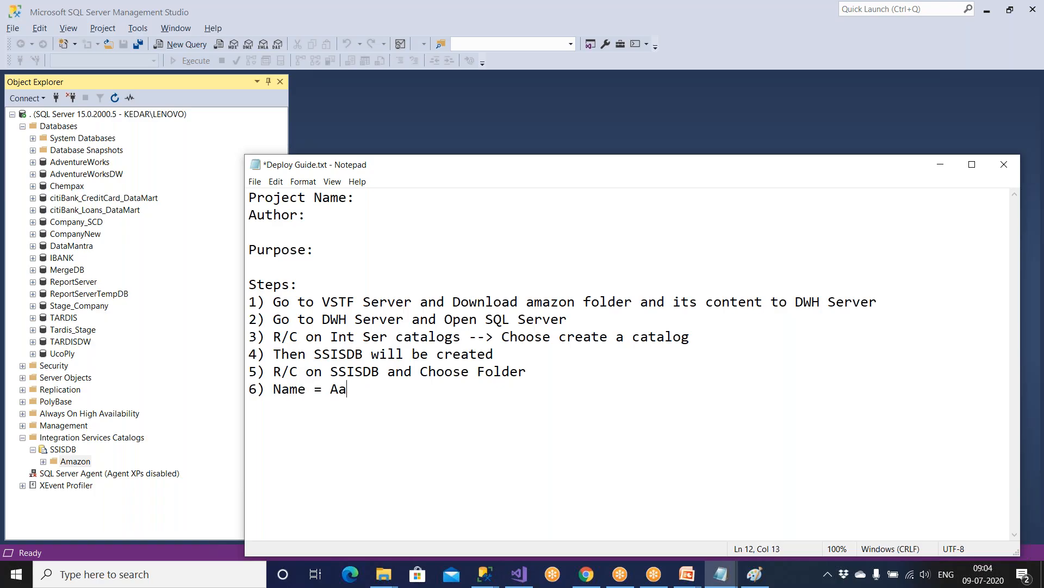
{"action": "key", "text": "BackSpace"}
{"action": "type", "text": "mazon"}
Step: Check the Create Folder dialog for SSISDB in SQL Server Management Studio and return to Deploy Guide.txt
{"action": "right_click", "coordinate": [69, 449]}
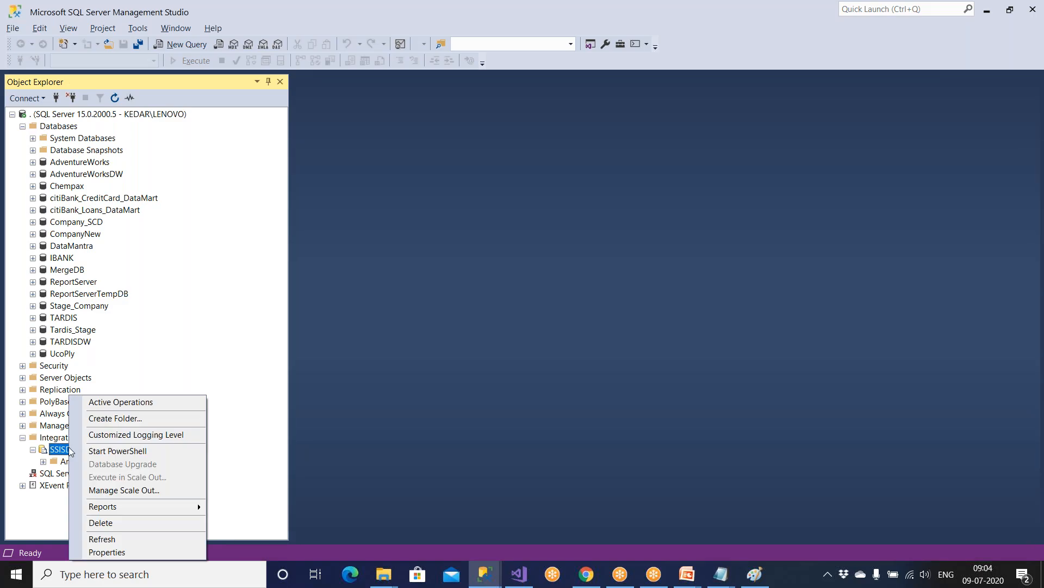
{"action": "left_click", "coordinate": [107, 427]}
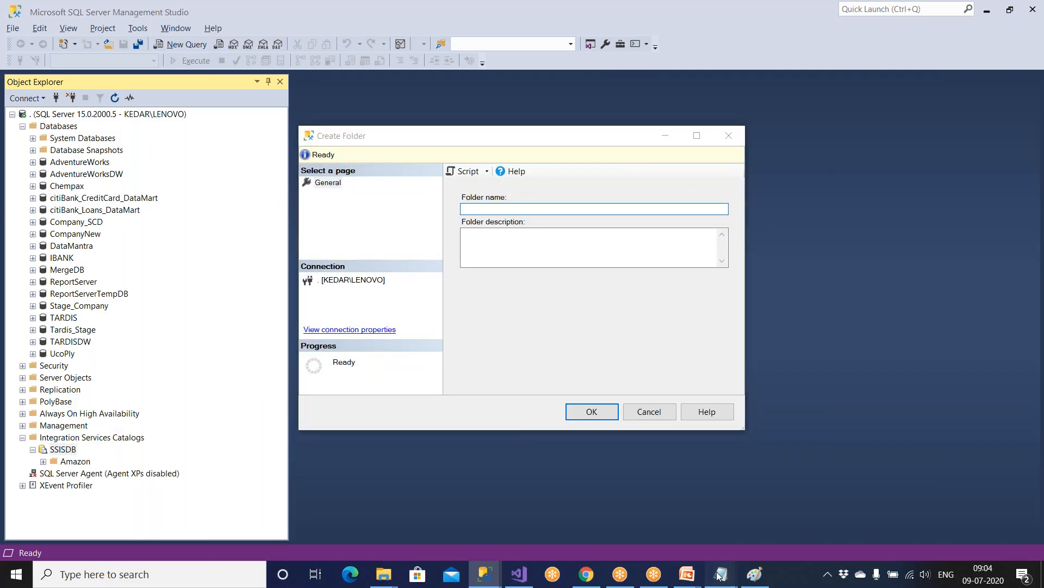
{"action": "mouse_move", "coordinate": [719, 573]}
{"action": "left_click", "coordinate": [714, 519]}
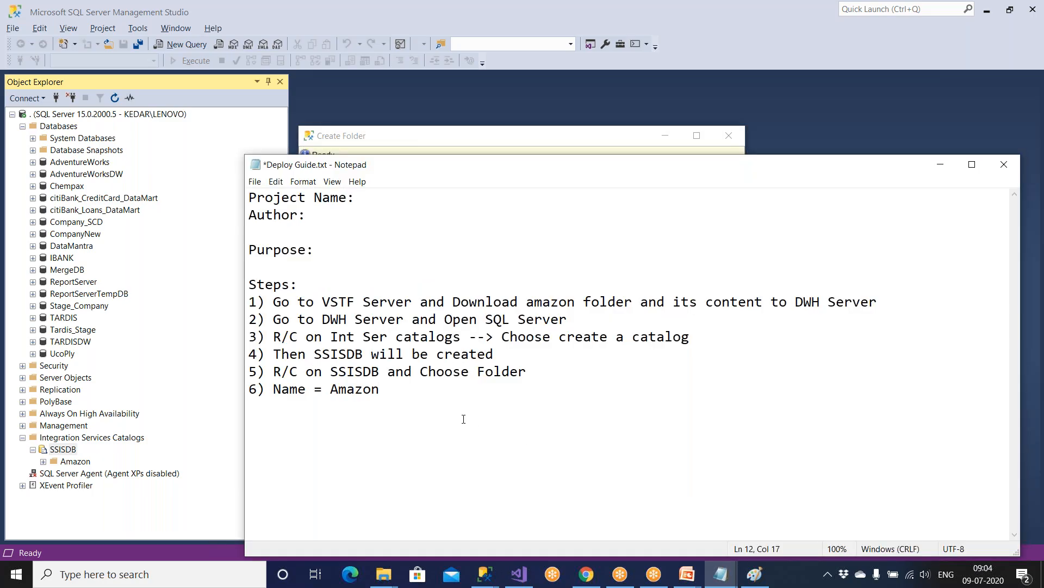
Step: Extend step 6 of the deploy guide with "and click Ok" and add the number "7)" below
{"action": "type", "text": "and clic"}
{"action": "type", "text": "k on"}
{"action": "key", "text": "BackSpace"}
{"action": "type", "text": "K"}
{"action": "key", "text": "BackSpace"}
{"action": "key", "text": "BackSpace"}
{"action": "type", "text": "Ok"}
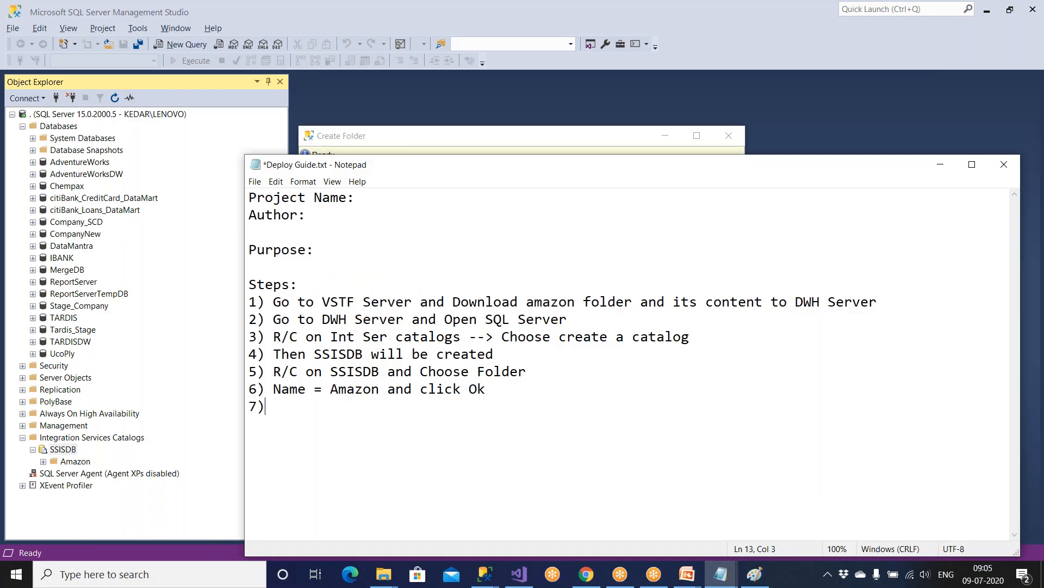
Step: Cancel the open Create Folder dialog and examine the Projects and Environments folders inside Amazon under SSISDB
{"action": "key", "text": "alt+Tab"}
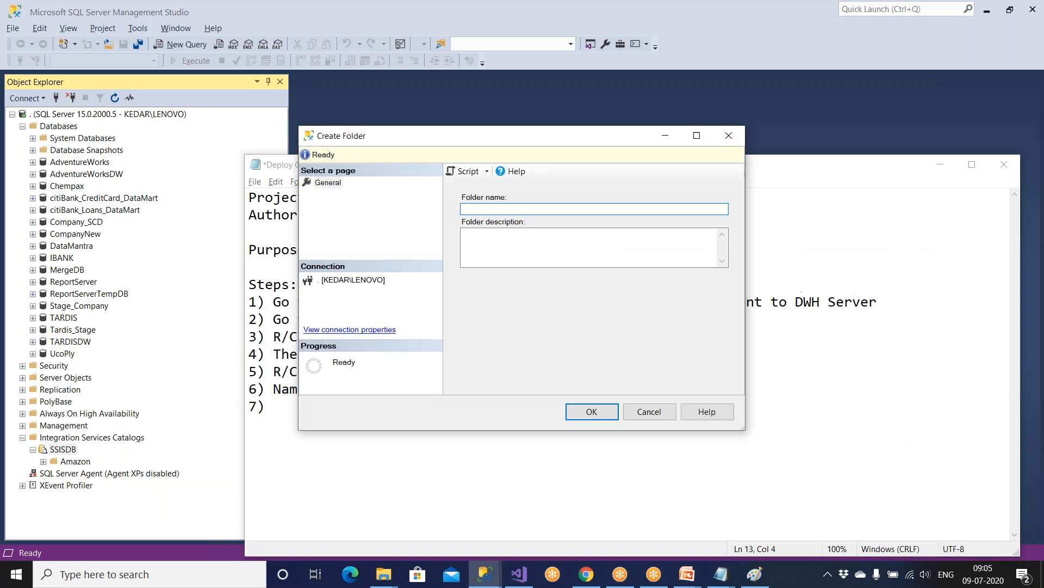
{"action": "left_click", "coordinate": [627, 414]}
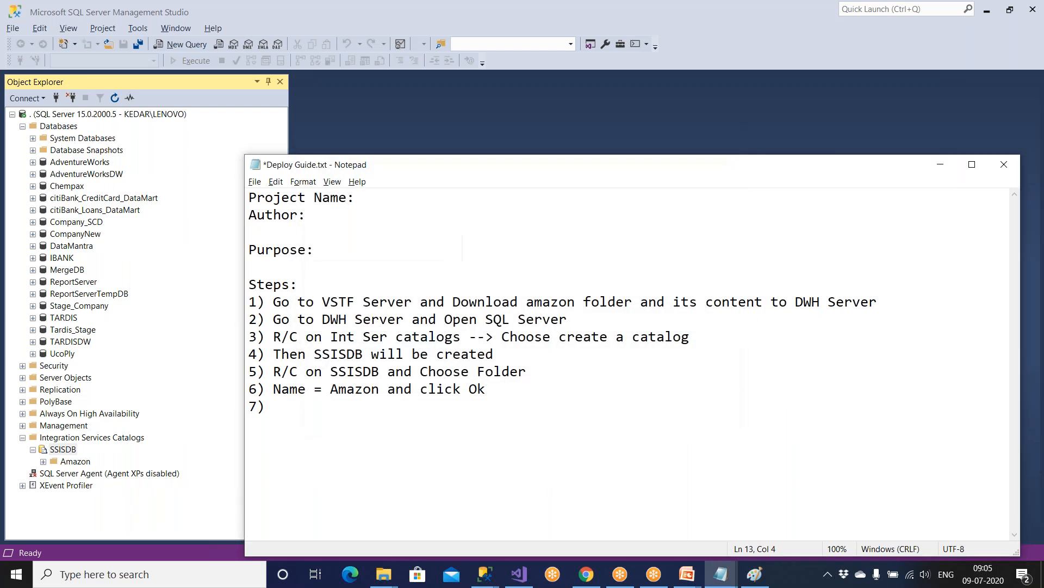
{"action": "left_click", "coordinate": [75, 462]}
{"action": "left_click", "coordinate": [43, 461]}
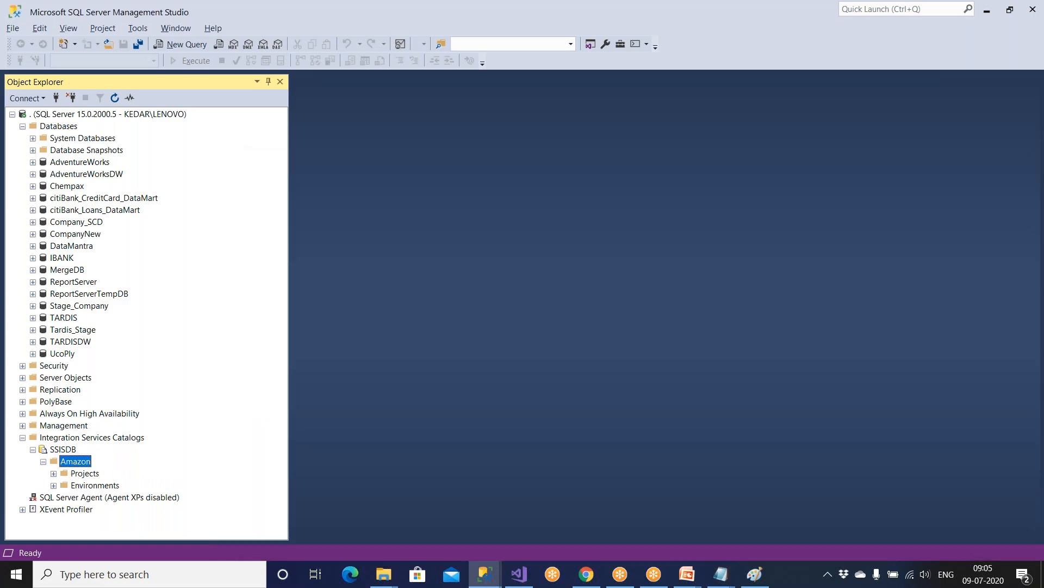
{"action": "left_click", "coordinate": [87, 474]}
{"action": "left_click", "coordinate": [53, 473]}
{"action": "left_click", "coordinate": [53, 485]}
{"action": "left_click", "coordinate": [102, 486]}
{"action": "left_click", "coordinate": [94, 477]}
{"action": "left_click", "coordinate": [44, 462]}
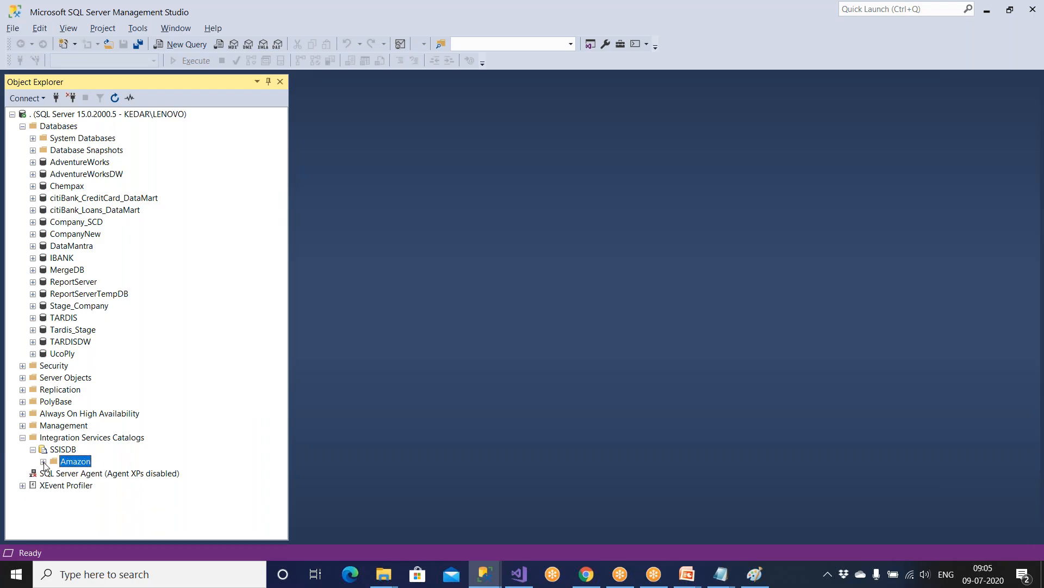
{"action": "left_click", "coordinate": [59, 450]}
{"action": "left_click", "coordinate": [32, 450]}
{"action": "left_click", "coordinate": [52, 439]}
{"action": "left_click", "coordinate": [52, 450]}
{"action": "left_click", "coordinate": [33, 450]}
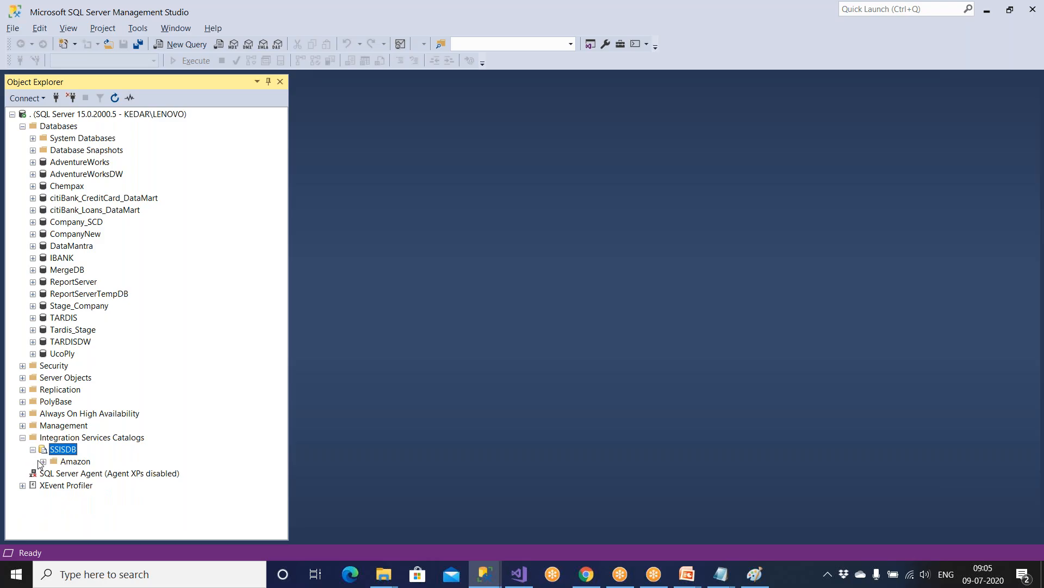
{"action": "left_click", "coordinate": [42, 462]}
{"action": "left_click", "coordinate": [34, 450]}
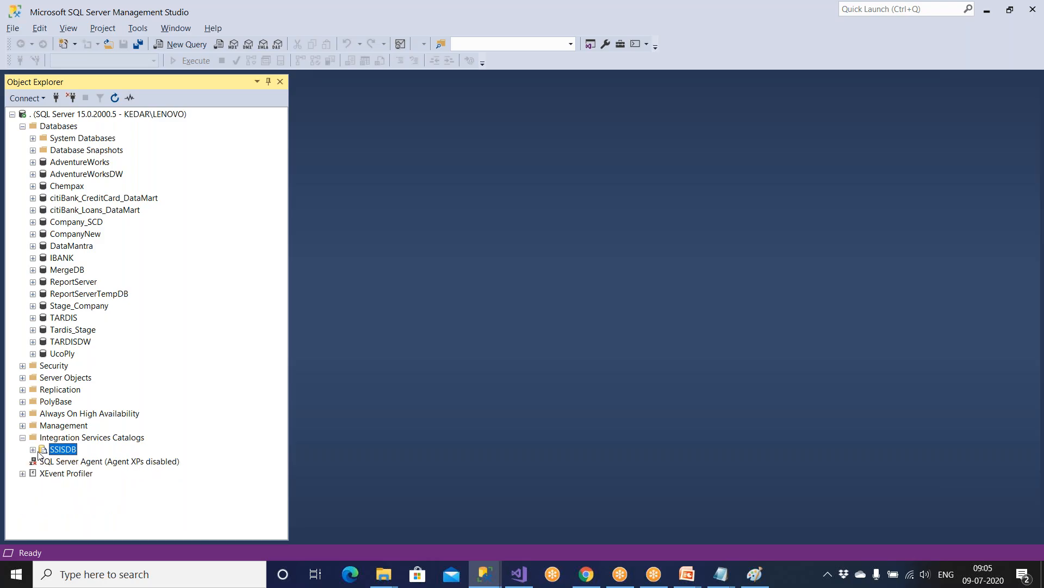
Step: Try to open Amazon_SSIS_Setup.ispac from the VSTF\Amazon folder in File Explorer, and dismiss the app selection
{"action": "left_click", "coordinate": [390, 577]}
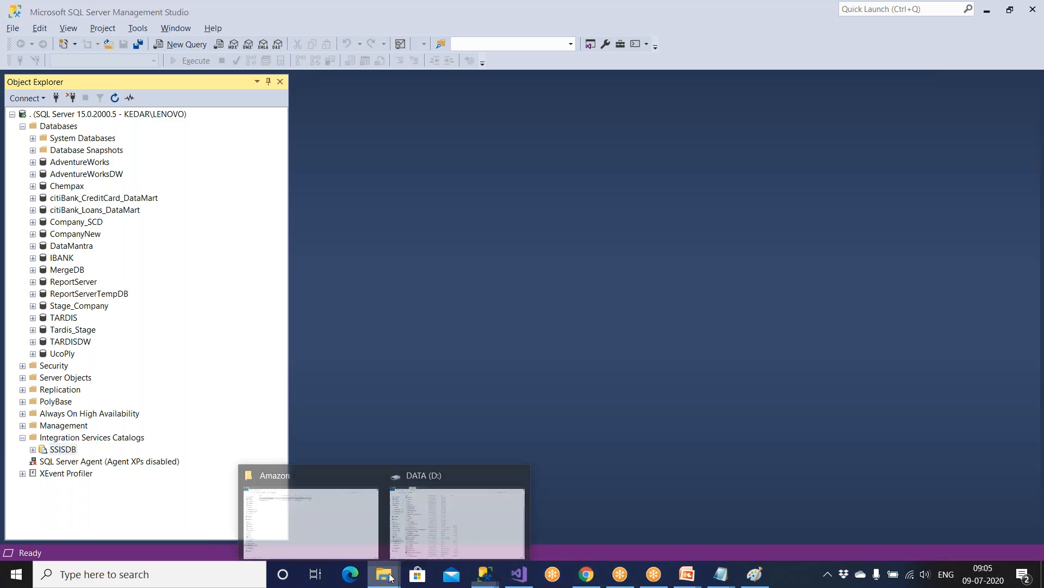
{"action": "left_click", "coordinate": [338, 527]}
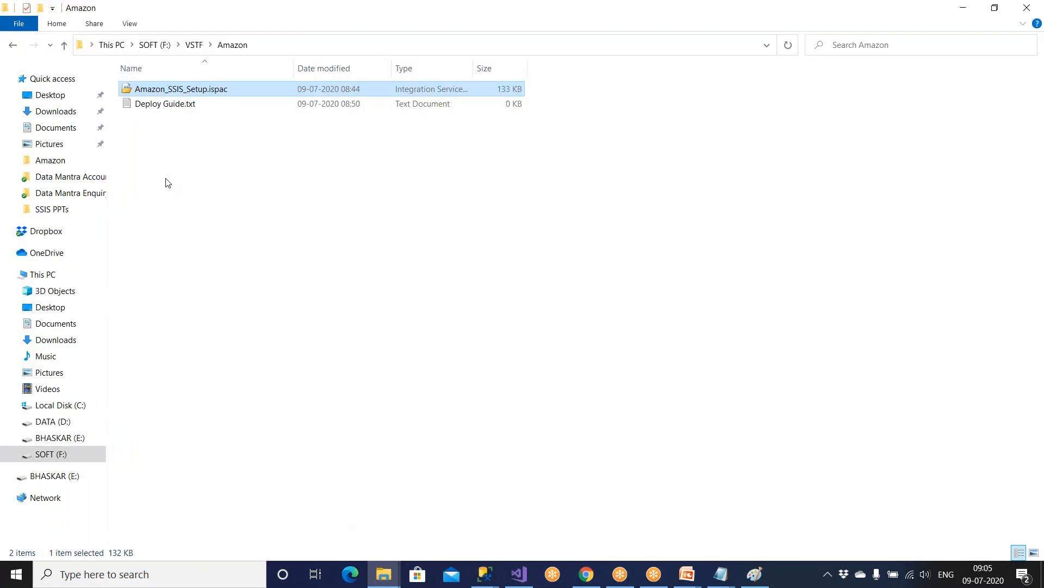
{"action": "double_click", "coordinate": [201, 92]}
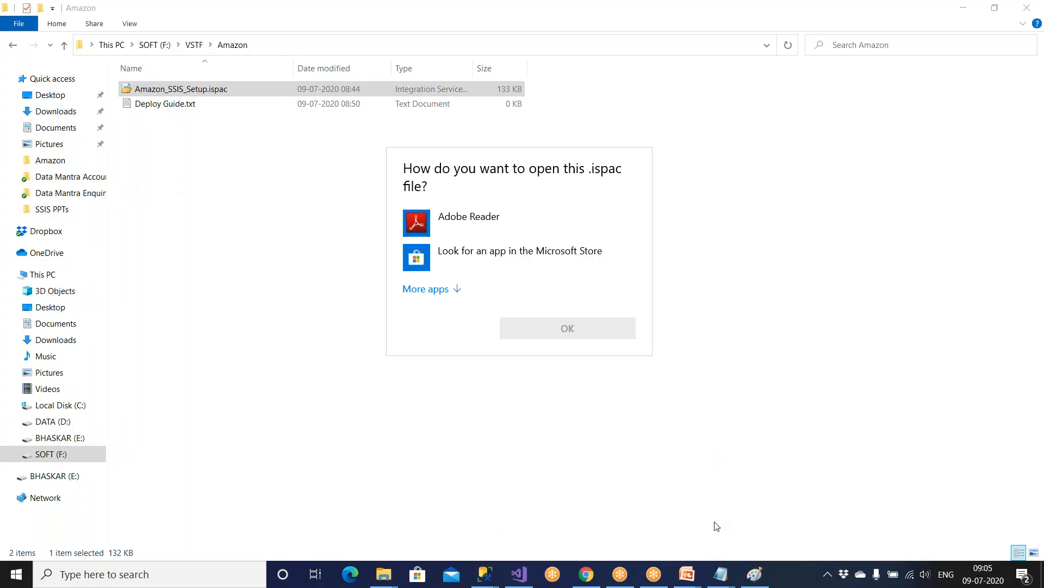
{"action": "left_click", "coordinate": [664, 167]}
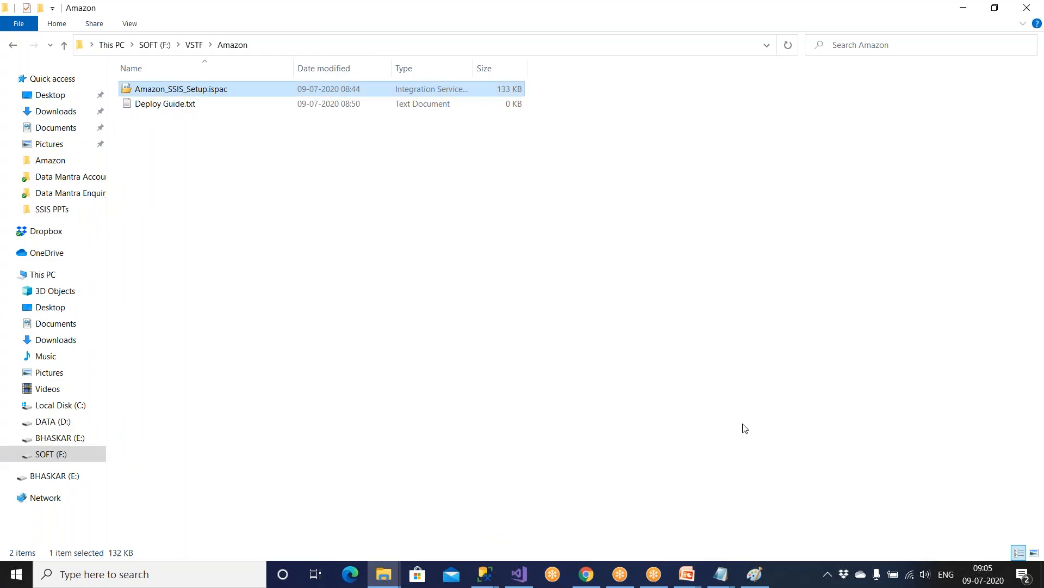
Step: In Deploy Guide.txt, write "D/C on ispac file" as step 7
{"action": "mouse_move", "coordinate": [721, 574]}
{"action": "left_click", "coordinate": [795, 511]}
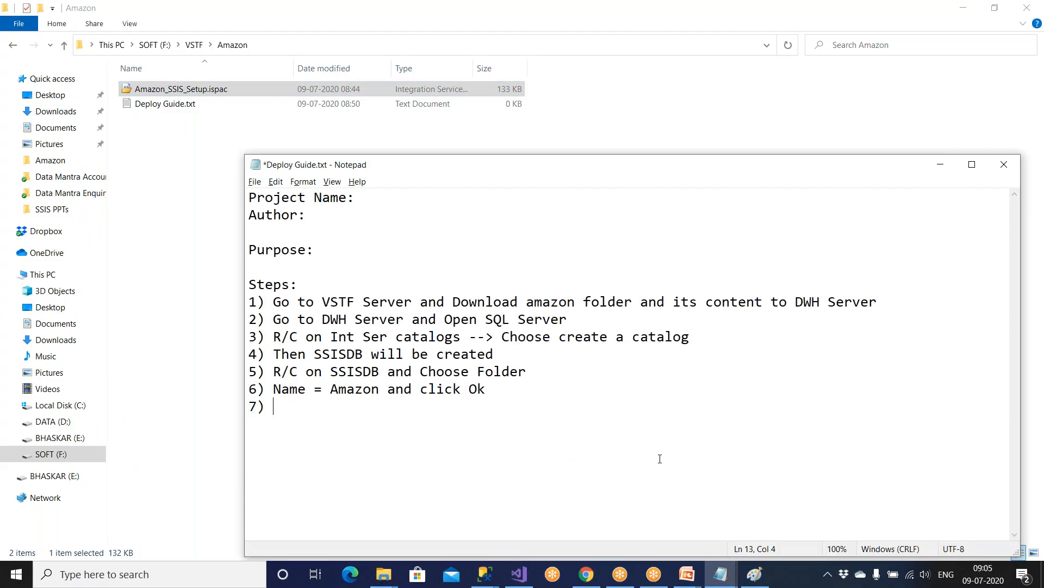
{"action": "type", "text": "D/C on ispac file"}
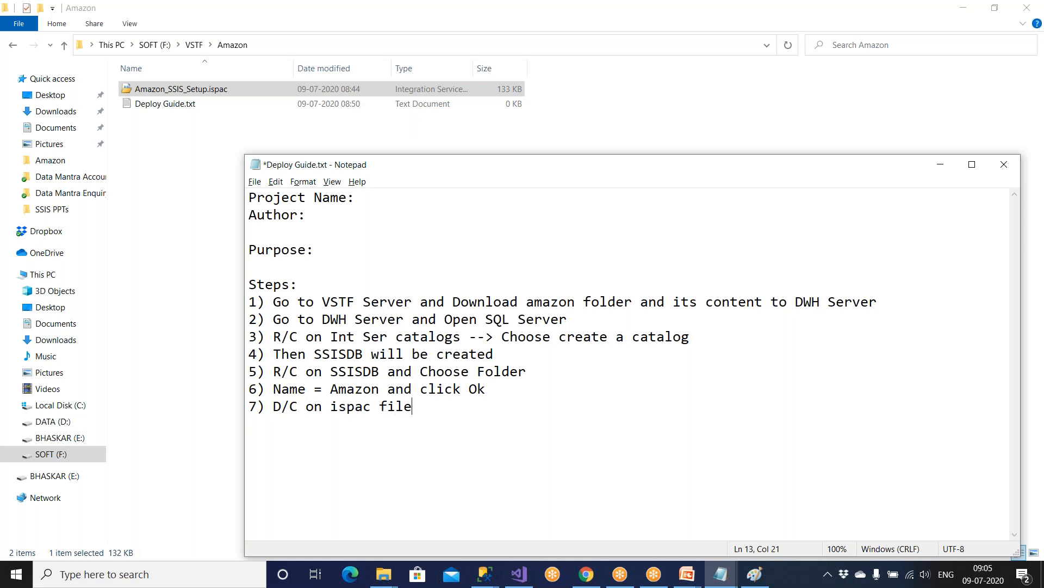
Step: Switch to Visual Studio and start the deployment wizard for the SSIS_Demos_June052020 project
{"action": "left_click", "coordinate": [519, 574]}
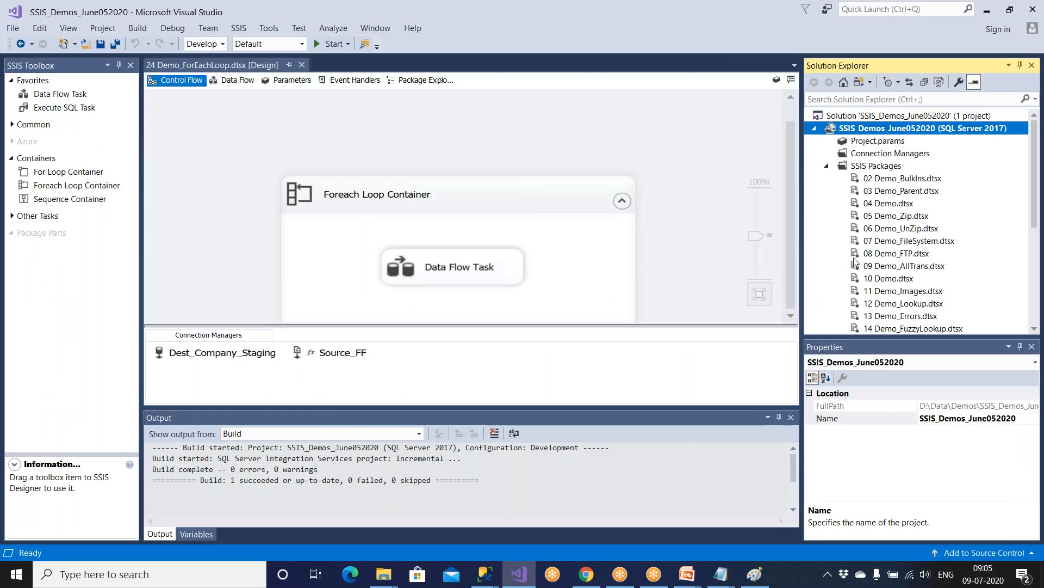
{"action": "right_click", "coordinate": [901, 132]}
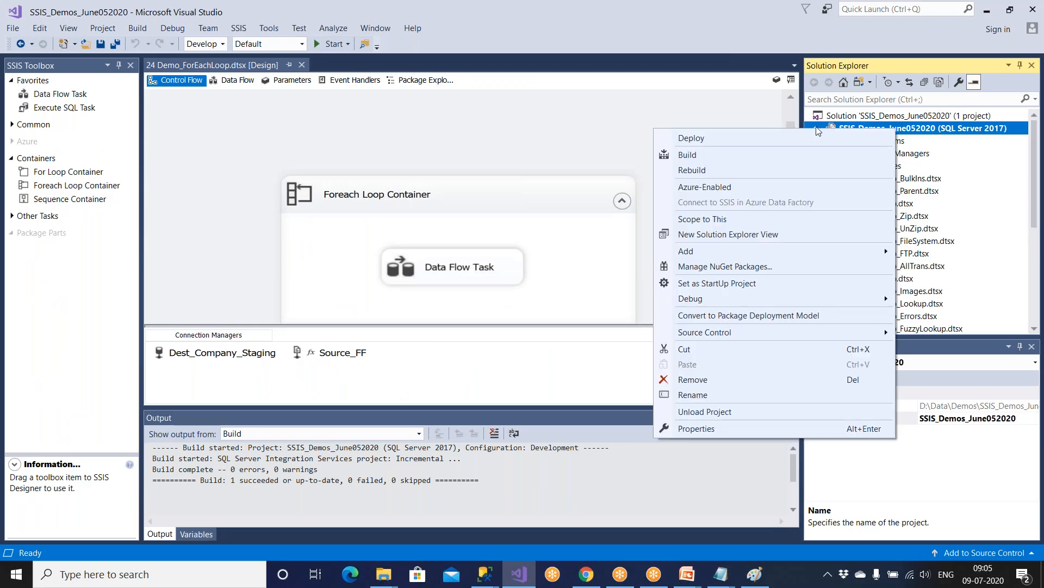
{"action": "left_click", "coordinate": [768, 135]}
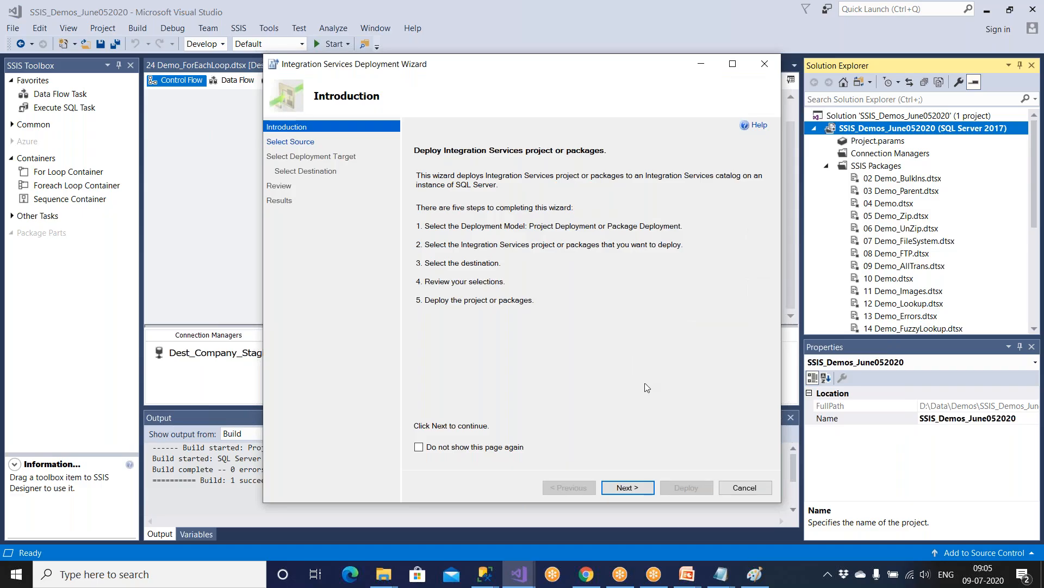
Step: In Deploy Guide.txt, extend step 7 with "and u will get another window and next" and add the number "8)" below
{"action": "mouse_move", "coordinate": [729, 578]}
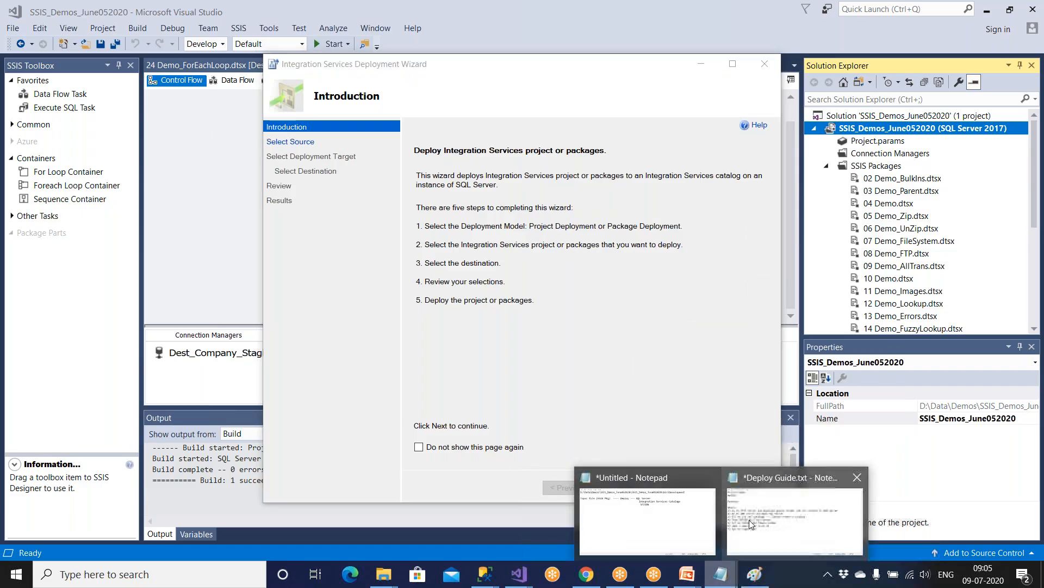
{"action": "left_click", "coordinate": [754, 517]}
{"action": "type", "text": "and "}
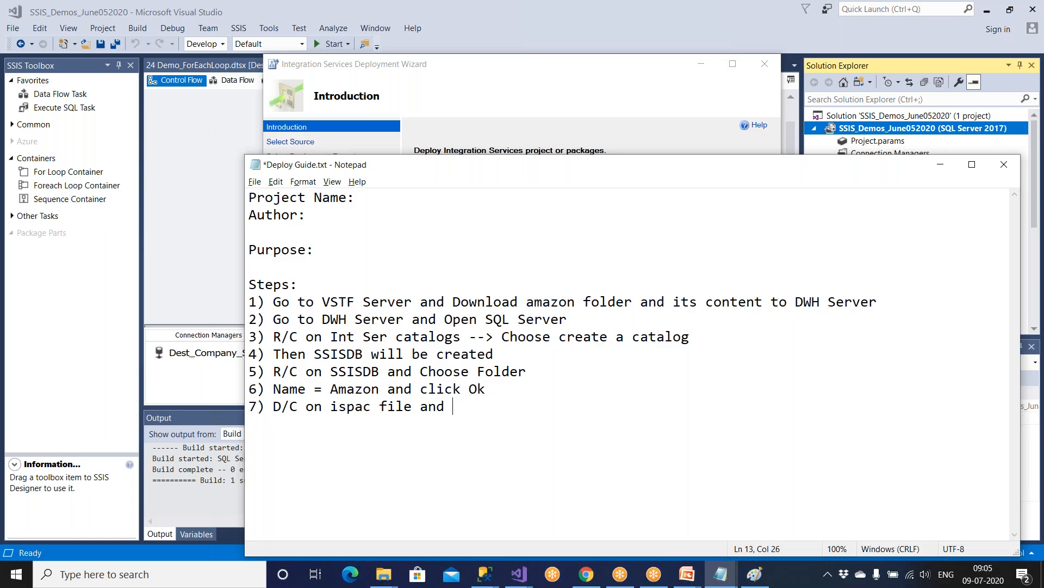
{"action": "type", "text": "u will get another window "}
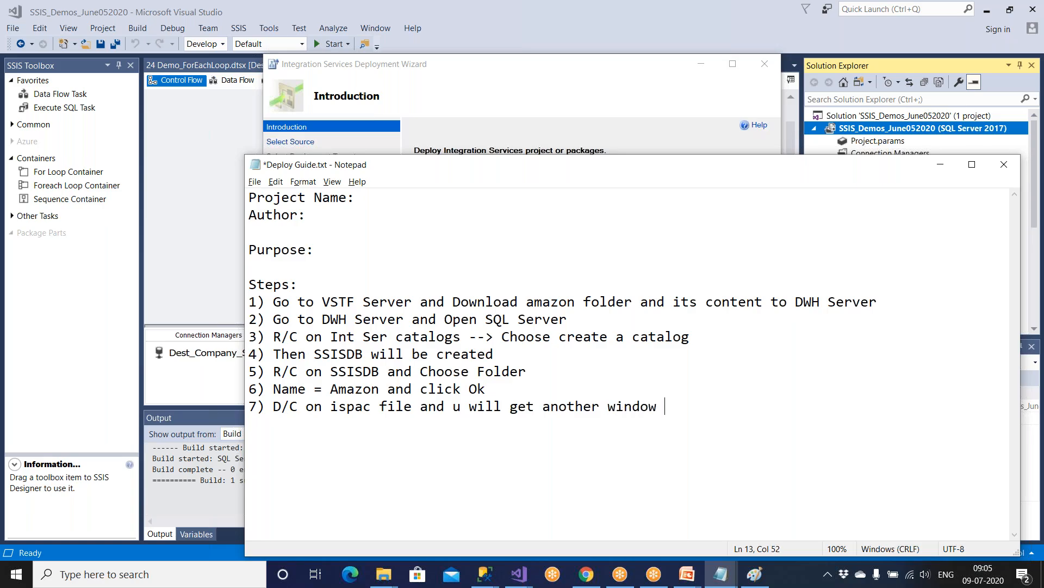
{"action": "type", "text": "and cik"}
{"action": "key", "text": "BackSpace"}
{"action": "key", "text": "BackSpace"}
{"action": "key", "text": "BackSpace"}
{"action": "type", "text": "net"}
{"action": "key", "text": "BackSpace"}
{"action": "type", "text": "xt 8"}
Step: Advance the deployment wizard to Select Deployment Target, then write "Choose SSIS in SQL Server" as step 8 of the deploy guide and add "9)"
{"action": "left_click", "coordinate": [614, 463]}
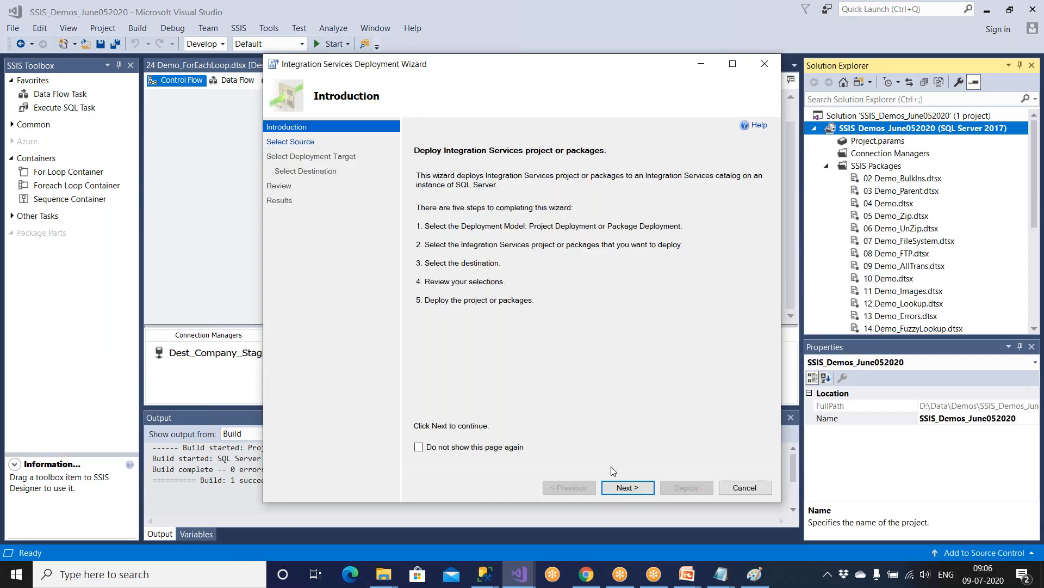
{"action": "left_click", "coordinate": [615, 486]}
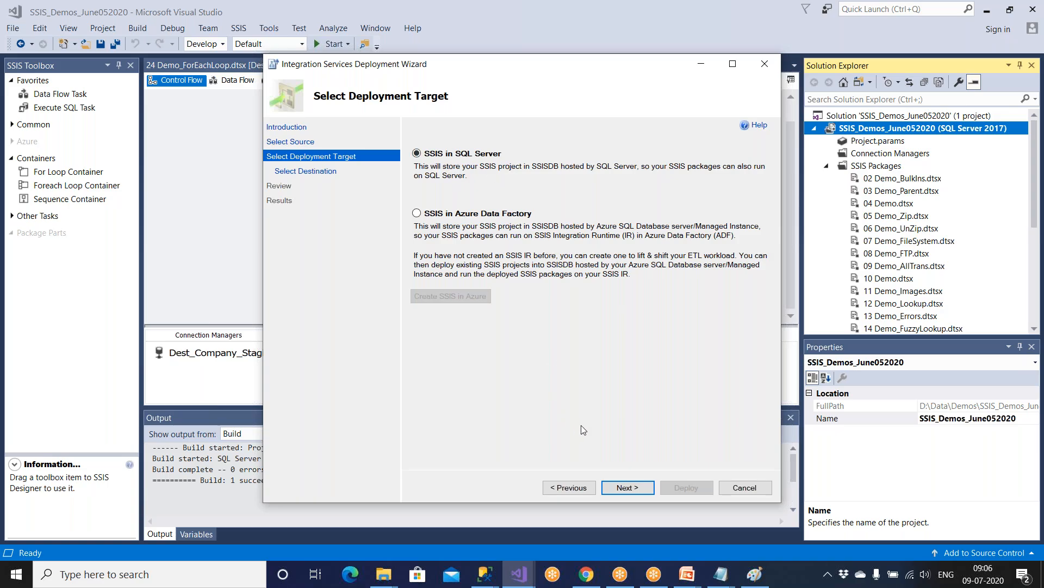
{"action": "mouse_move", "coordinate": [720, 574]}
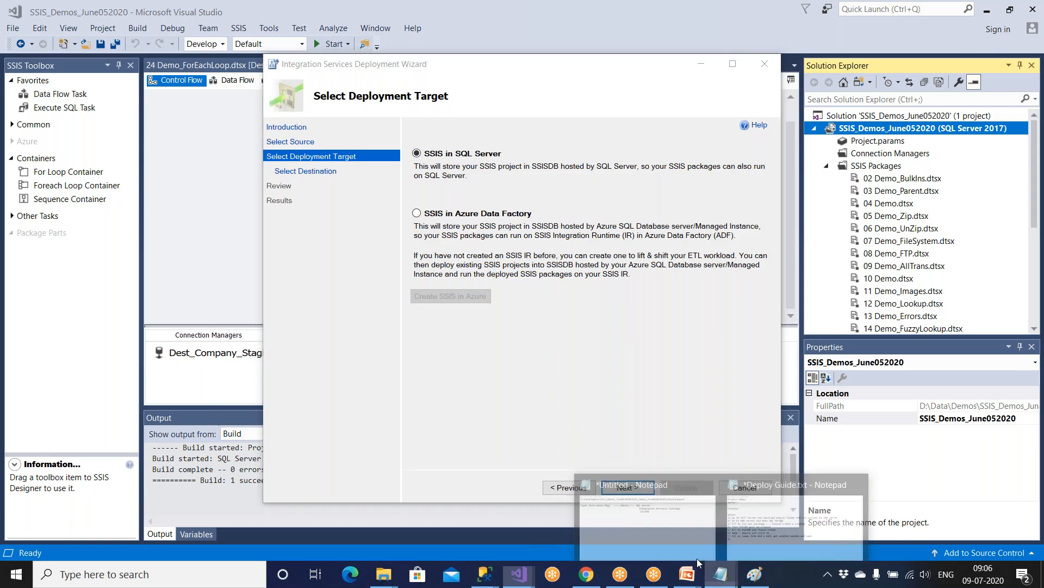
{"action": "left_click", "coordinate": [730, 518]}
{"action": "type", "text": "Ch"}
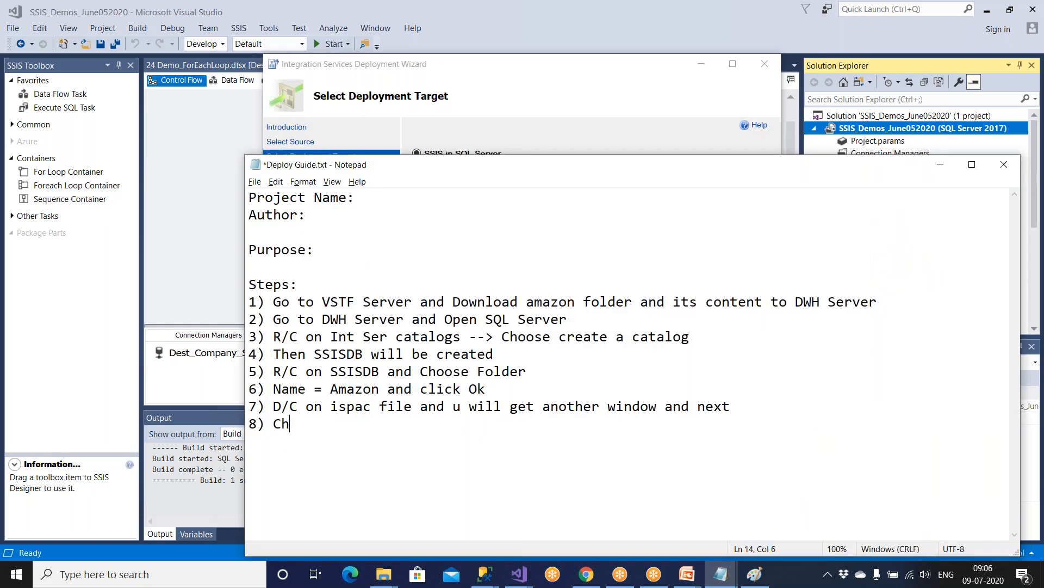
{"action": "type", "text": "ooseSSIS"}
{"action": "key", "text": "BackSpace"}
{"action": "key", "text": "BackSpace"}
{"action": "key", "text": "BackSpace"}
{"action": "key", "text": "BackSpace"}
{"action": "type", "text": "SSIS in SQL "}
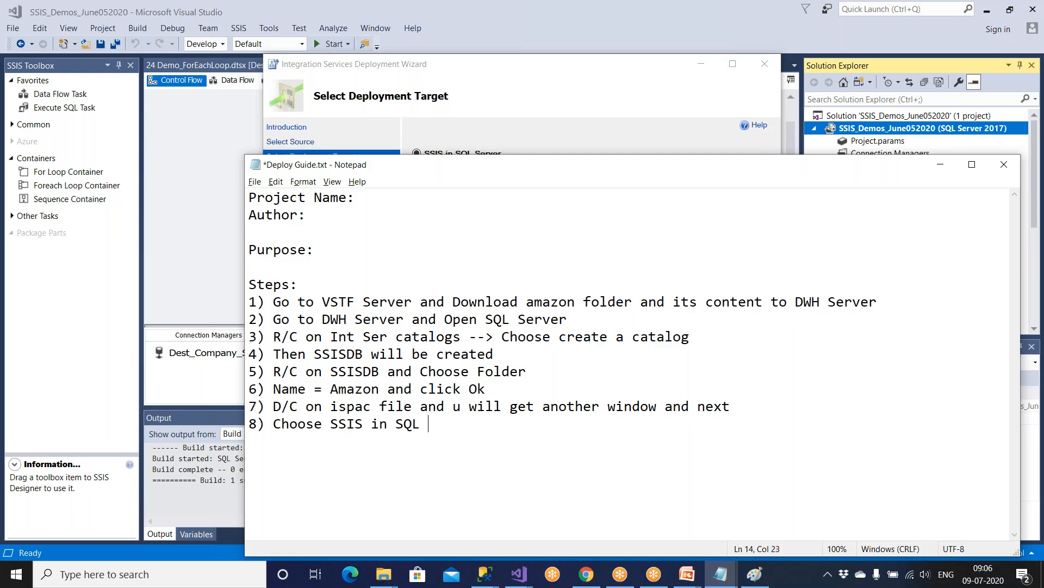
{"action": "type", "text": "Server "}
{"action": "type", "text": "9)"}
Step: Keep SSIS in SQL Server as the deployment target and continue the wizard to Select Destination
{"action": "left_click", "coordinate": [587, 117]}
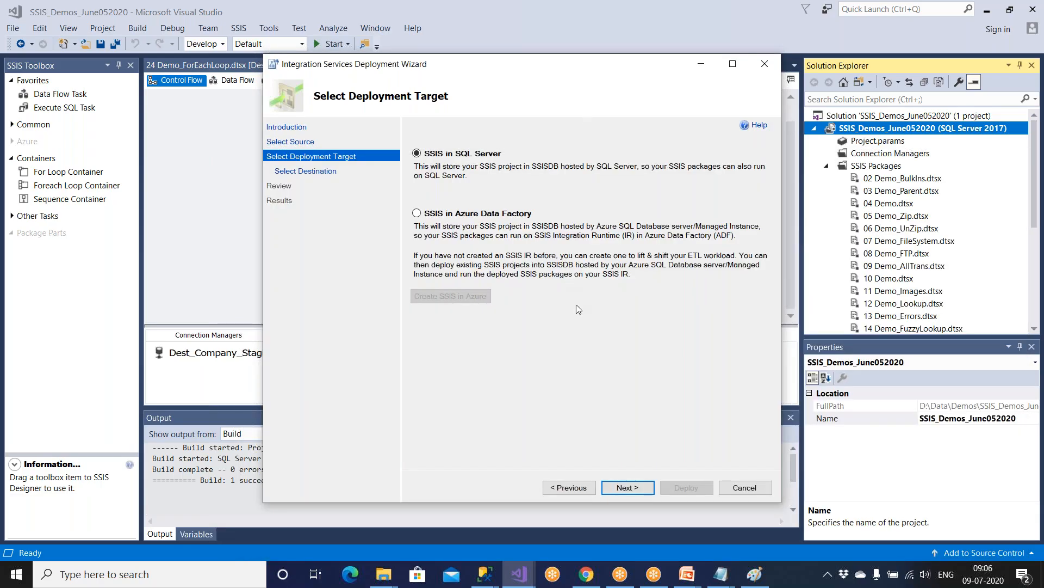
{"action": "left_click", "coordinate": [627, 488]}
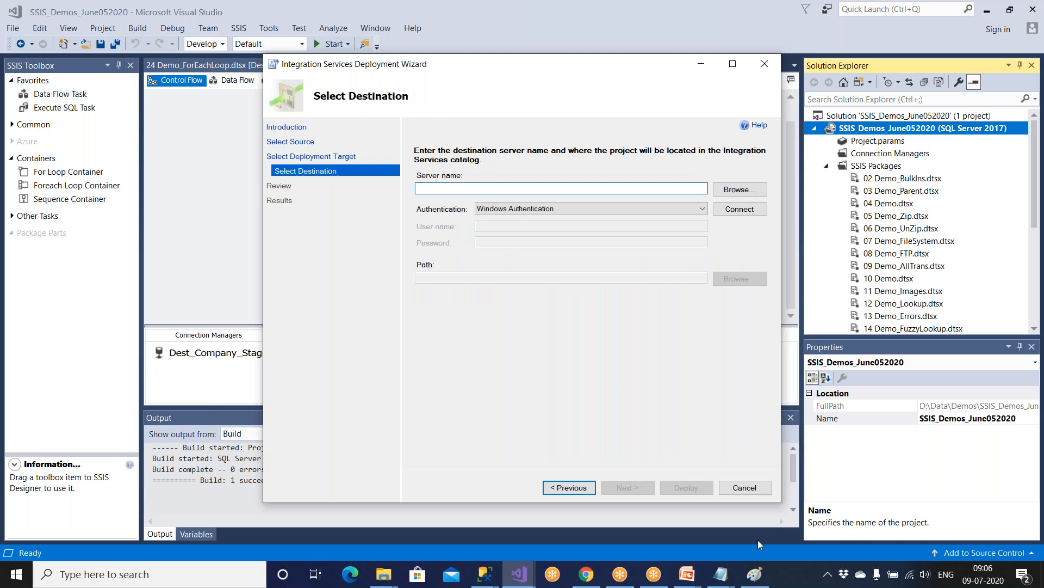
Step: In the Paint diagram, add the text 192.0.12.22 below the OLTP box and 192.123.23.14 above the DWH box
{"action": "key", "text": "alt+Tab"}
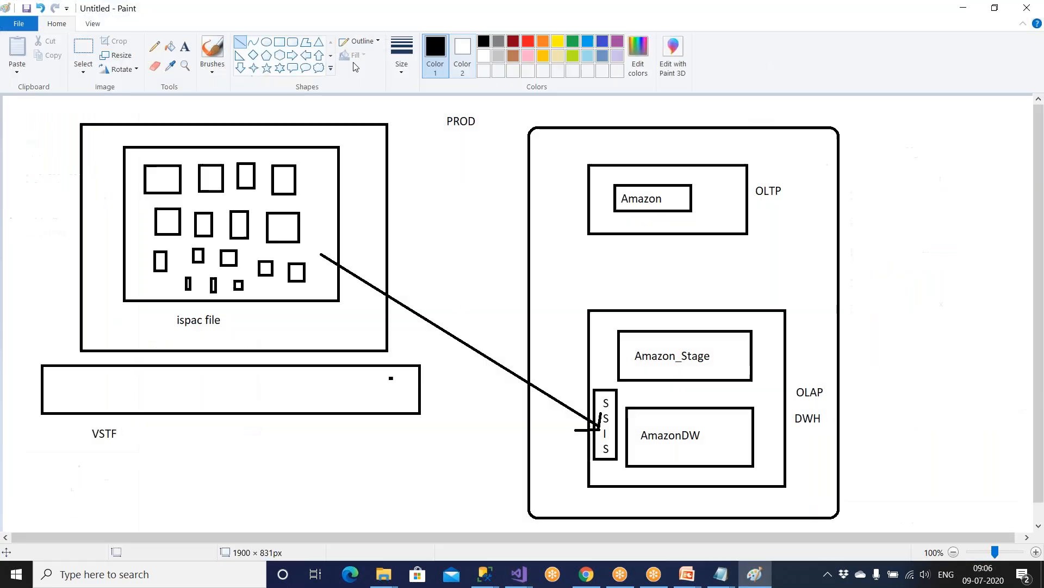
{"action": "left_click", "coordinate": [185, 46]}
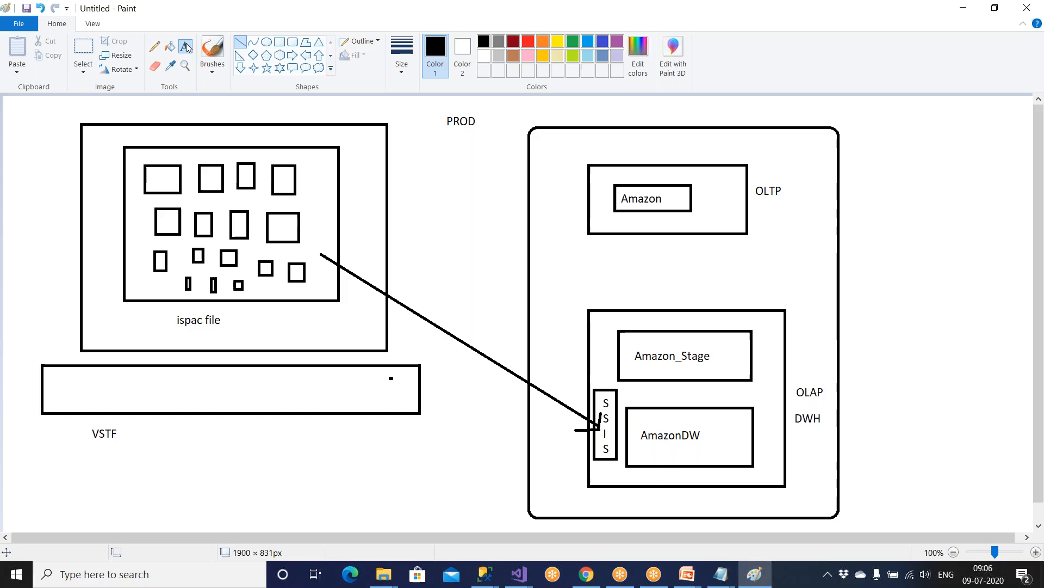
{"action": "left_click", "coordinate": [704, 253]}
{"action": "type", "text": "192.0.12.22"}
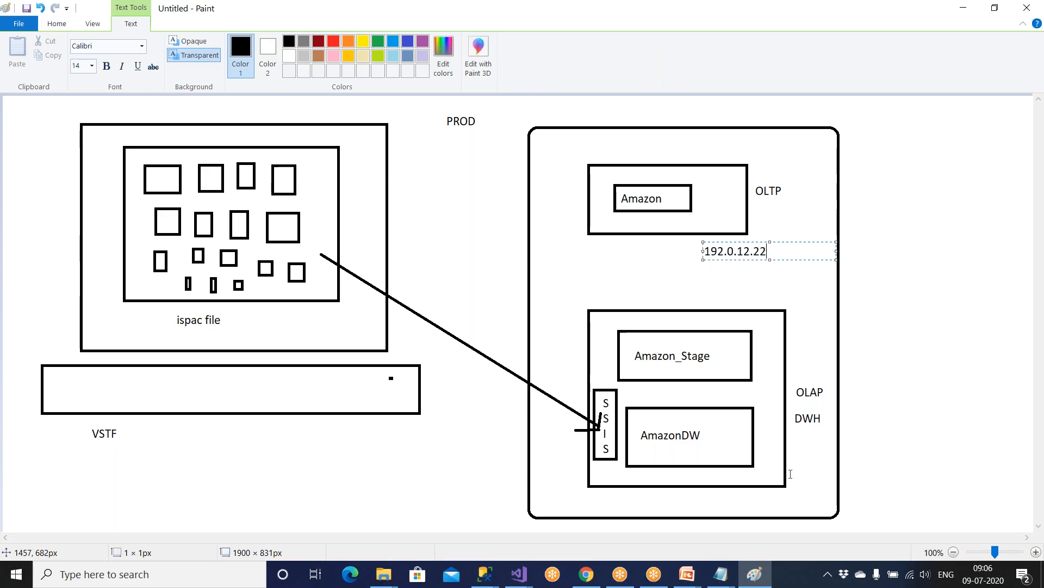
{"action": "left_click", "coordinate": [595, 301]}
{"action": "left_click", "coordinate": [595, 292]}
{"action": "type", "text": "192.123.23.14"}
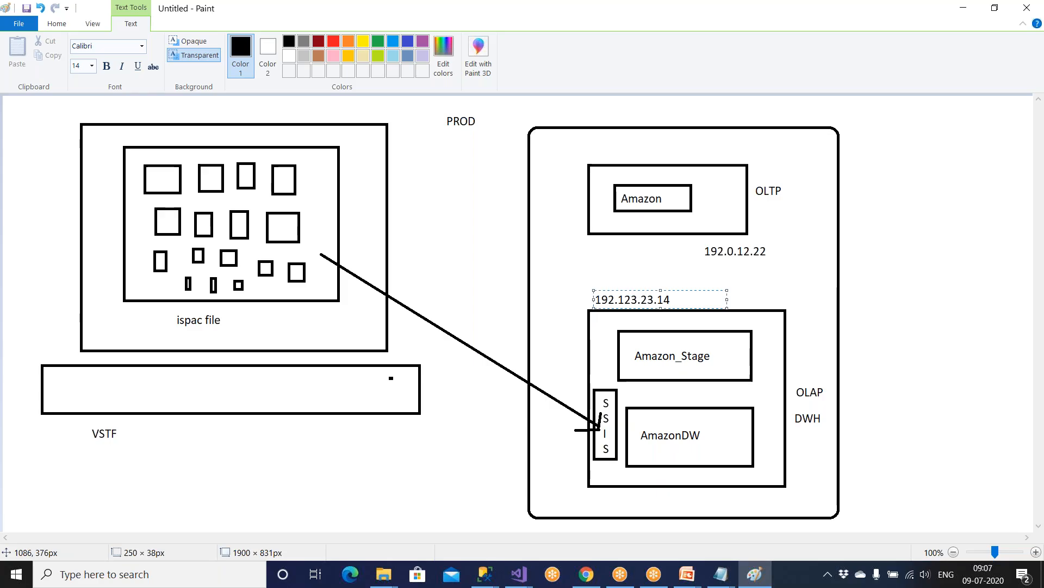
{"action": "left_click", "coordinate": [631, 314]}
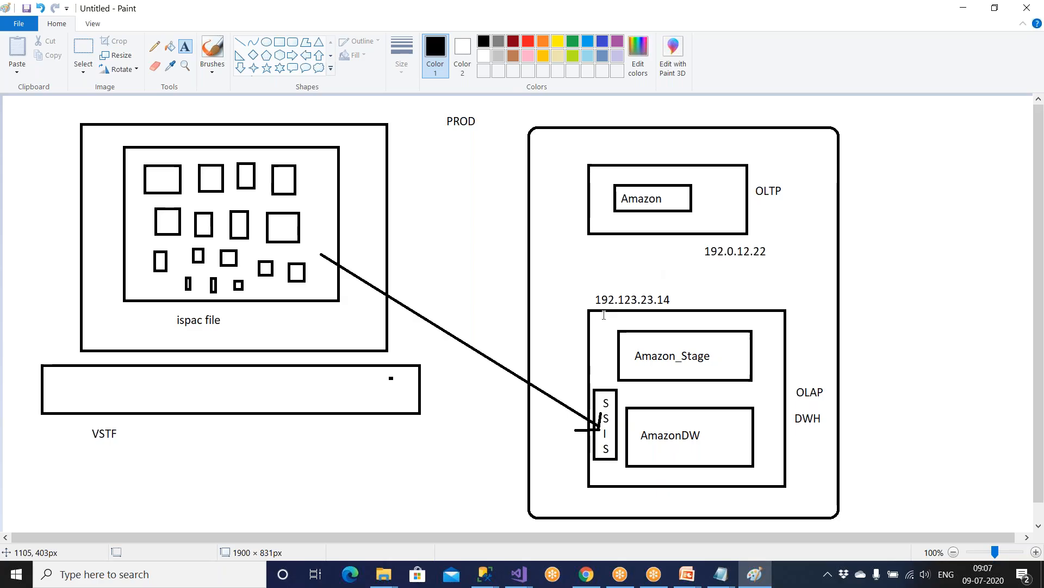
Step: Back in the deployment wizard, connect to server "." with Windows Authentication and browse the destination path to the Amazon folder under SSISDB
{"action": "key", "text": "alt+Tab"}
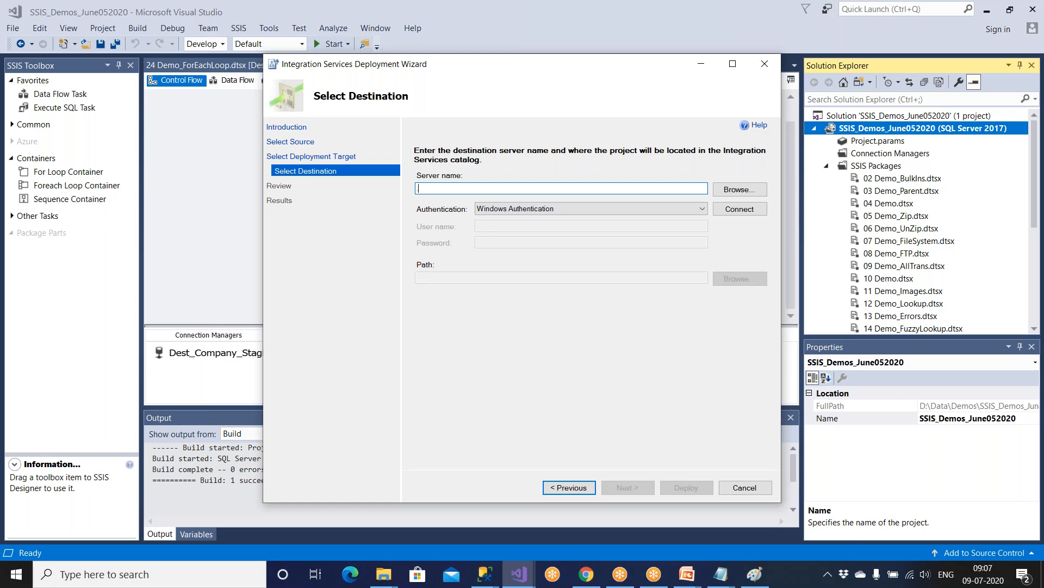
{"action": "key", "text": "alt+Tab"}
{"action": "left_click", "coordinate": [738, 215]}
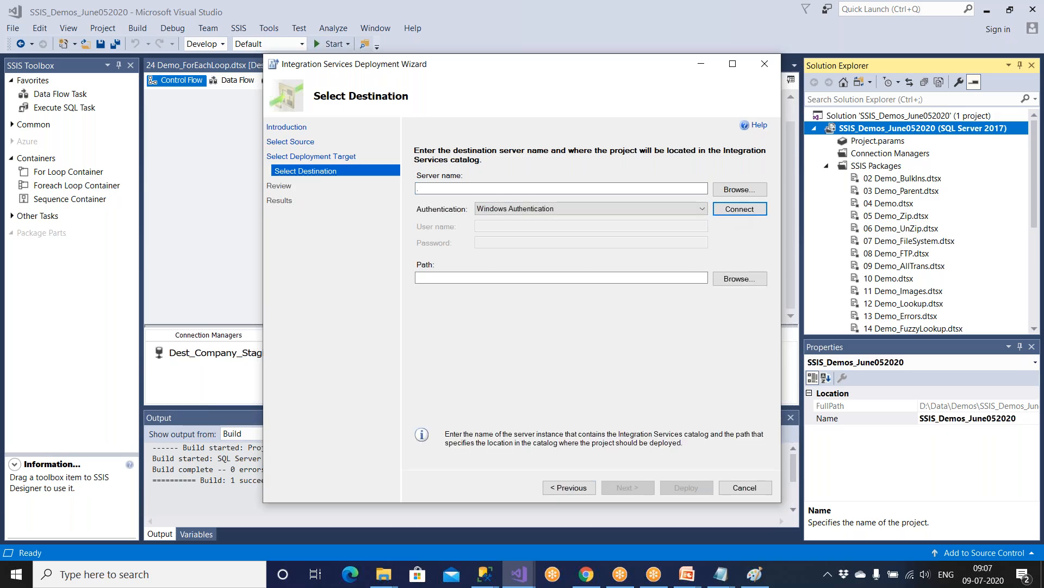
{"action": "left_click", "coordinate": [740, 280]}
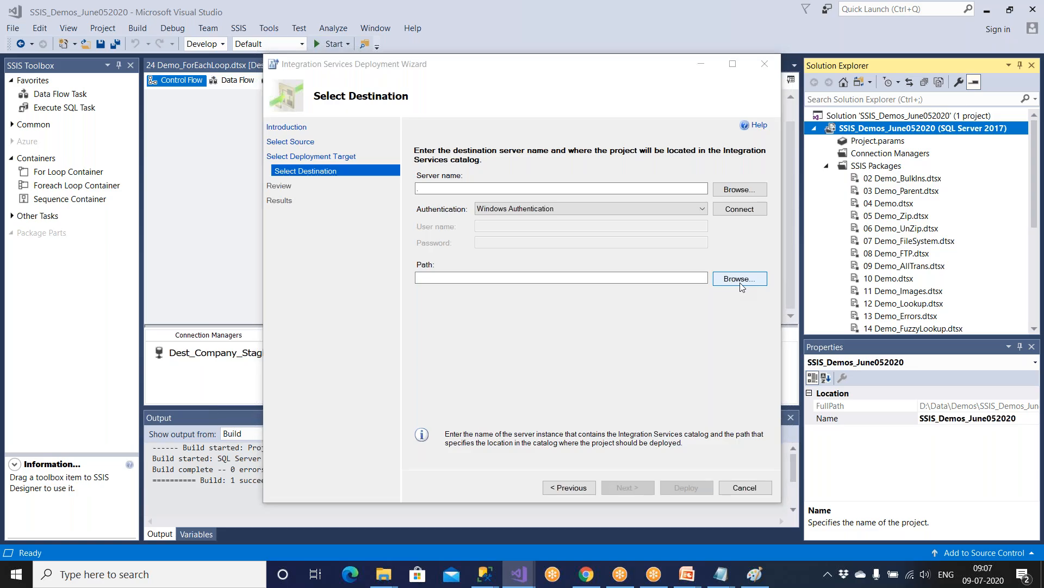
{"action": "left_click", "coordinate": [408, 212]}
{"action": "left_click", "coordinate": [422, 219]}
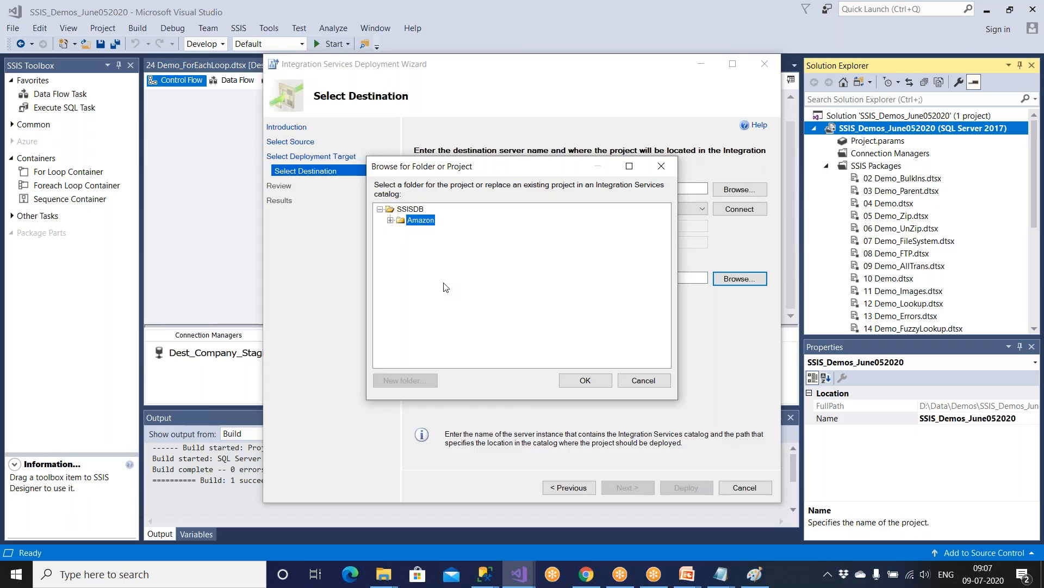
{"action": "left_click", "coordinate": [418, 211]}
{"action": "left_click", "coordinate": [408, 380]}
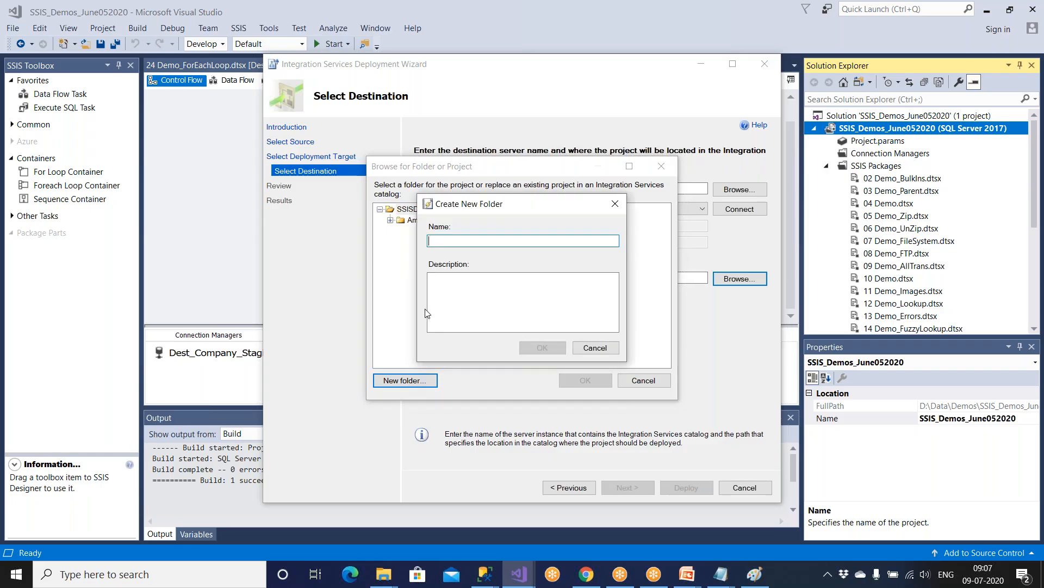
{"action": "type", "text": "asa"}
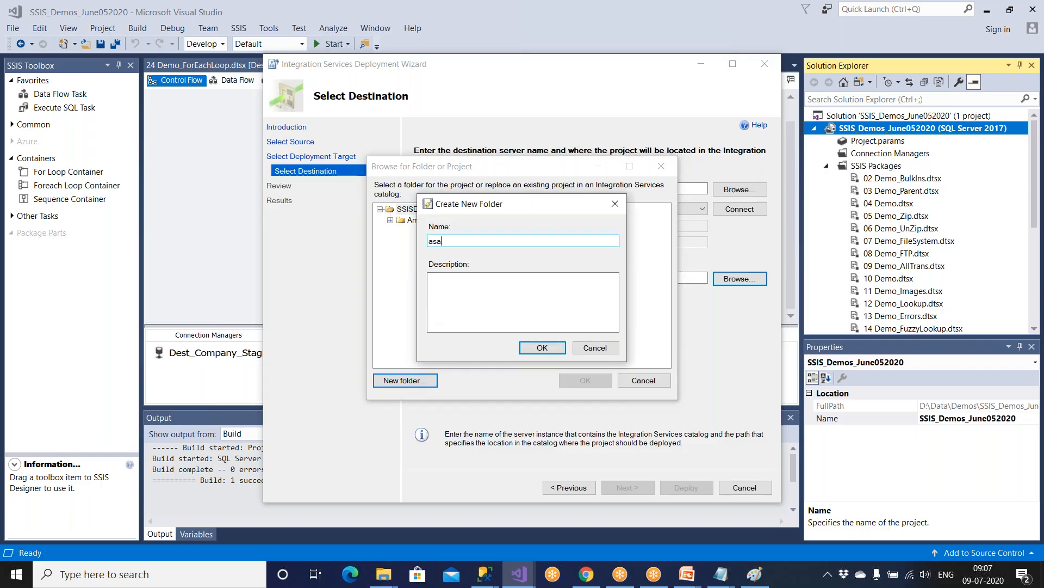
{"action": "left_click", "coordinate": [595, 347]}
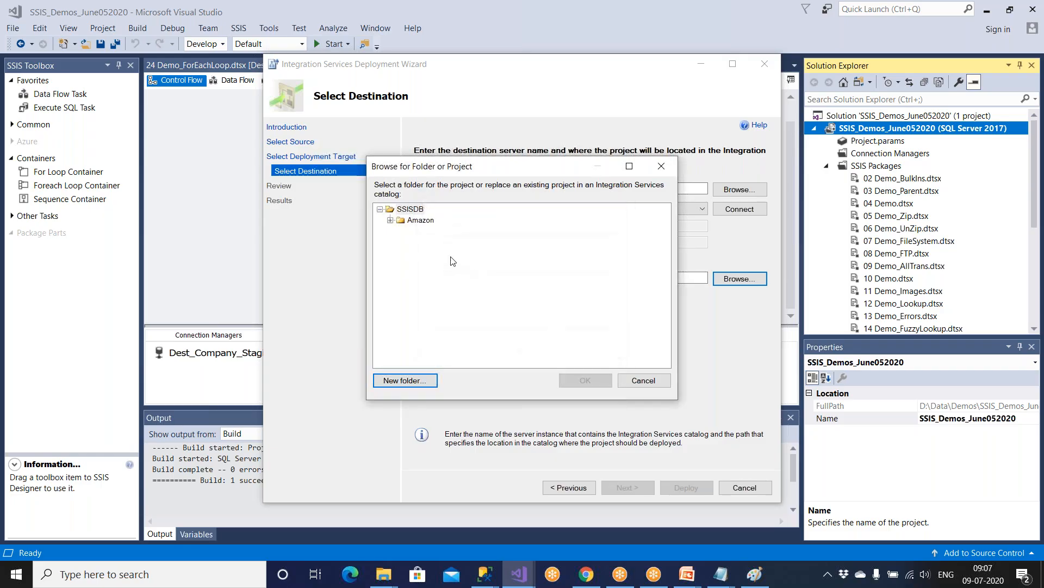
Step: Choose the Amazon folder under SSISDB as destination and replace the project name in the path with Amazon_SSIS
{"action": "left_click", "coordinate": [420, 221]}
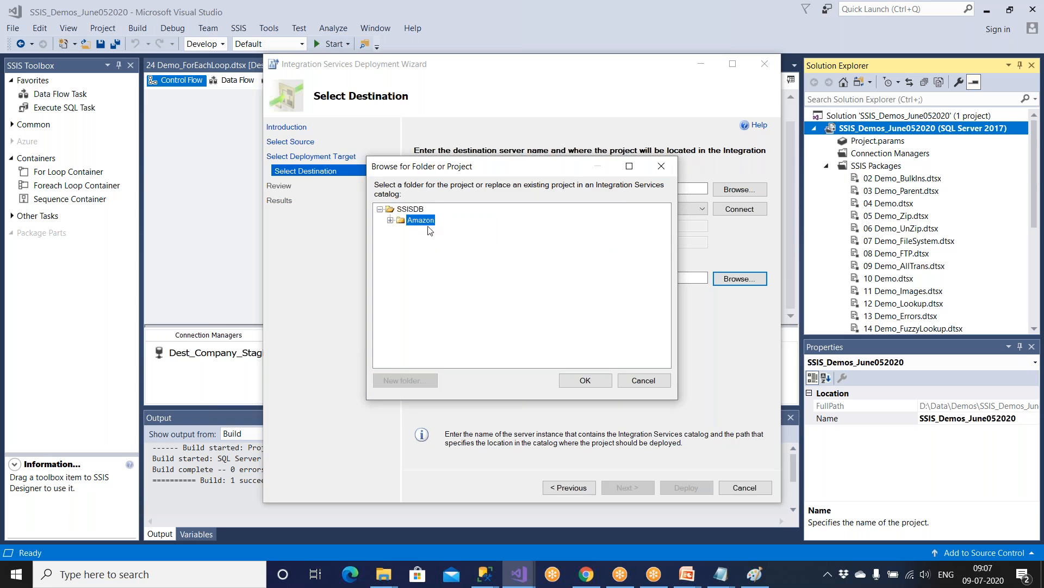
{"action": "left_click", "coordinate": [577, 382]}
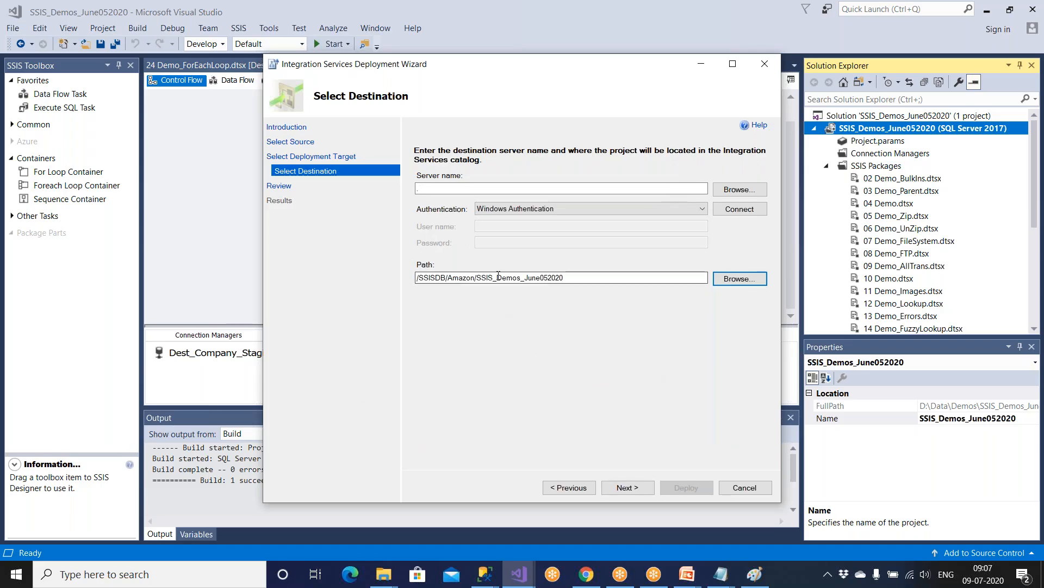
{"action": "left_click_drag", "start_coordinate": [478, 278], "coordinate": [570, 279]}
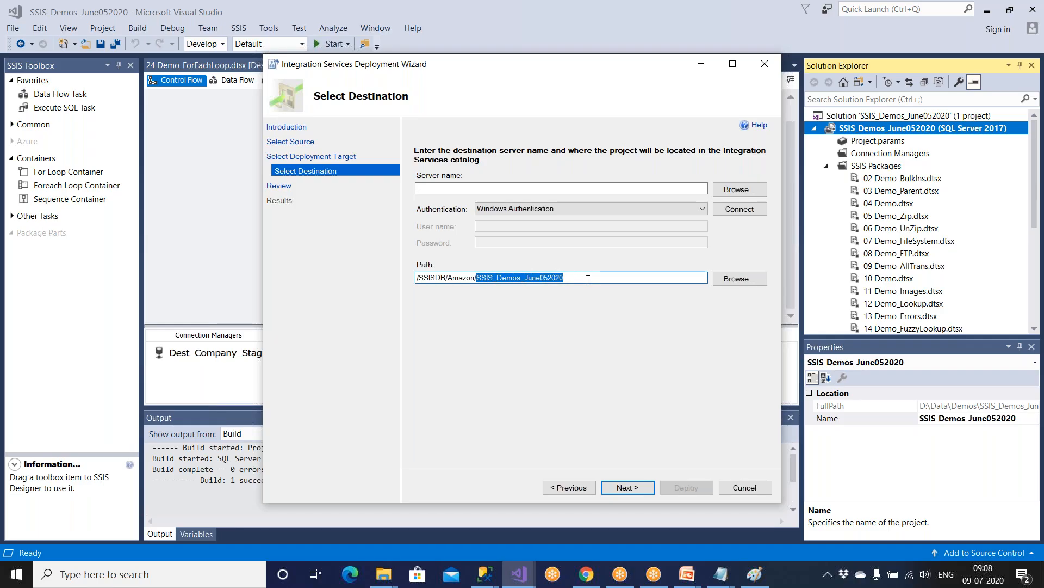
{"action": "type", "text": "Amazon"}
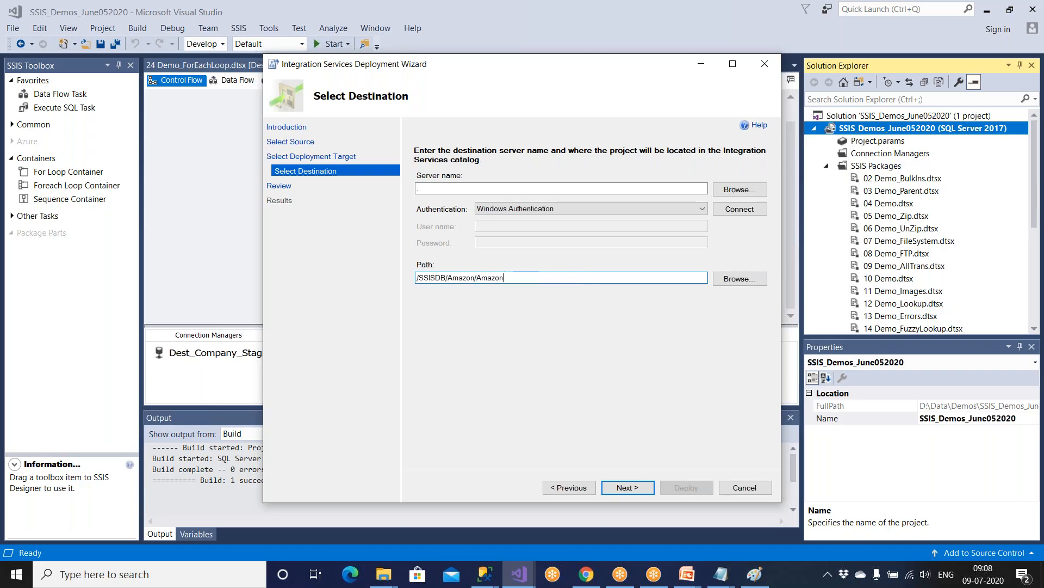
{"action": "type", "text": "_SSIS"}
Step: Continue to the review, deploy the project to the SSISDB catalog, and close the deployment wizard
{"action": "left_click", "coordinate": [623, 488]}
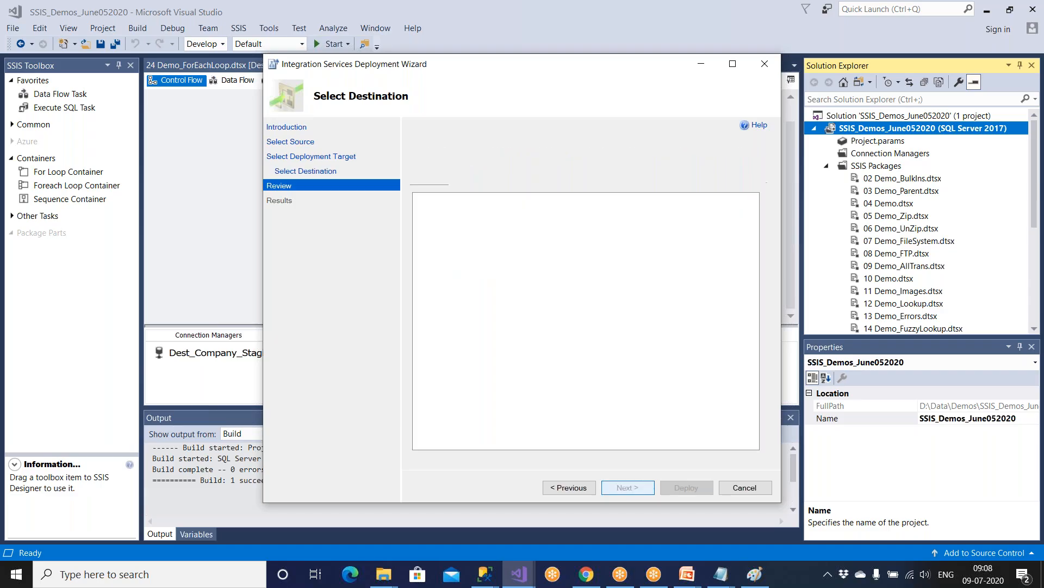
{"action": "left_click", "coordinate": [684, 488]}
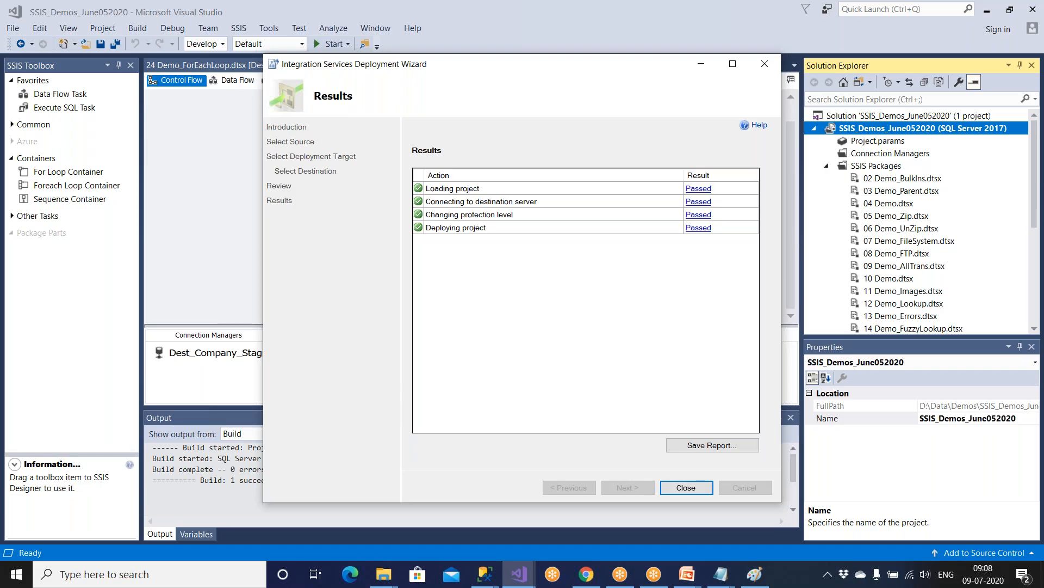
{"action": "left_click", "coordinate": [686, 488]}
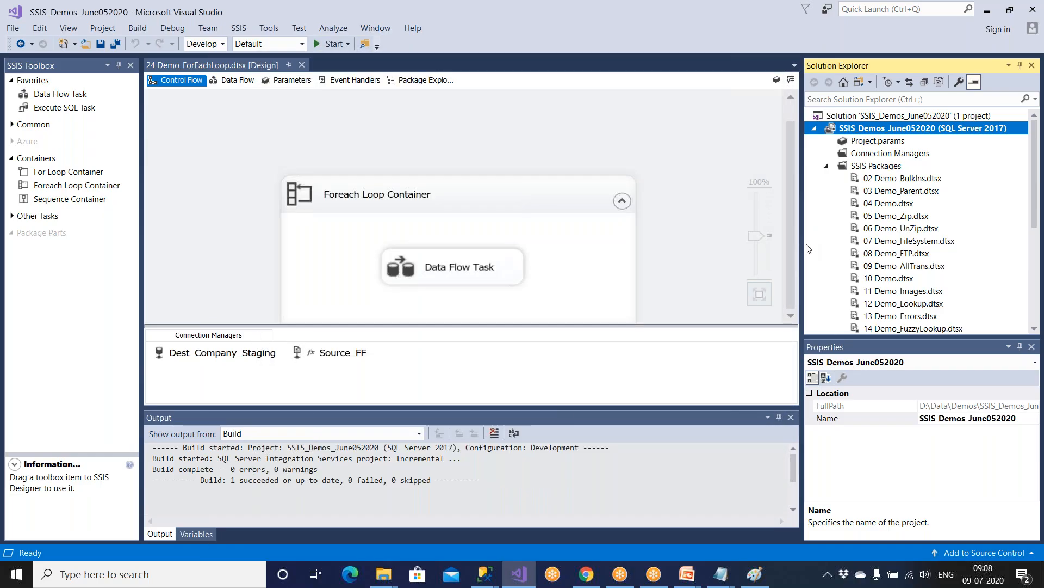
Step: Bring up the VSTF\Amazon folder in File Explorer, select its two files, and close that window
{"action": "left_click", "coordinate": [382, 575]}
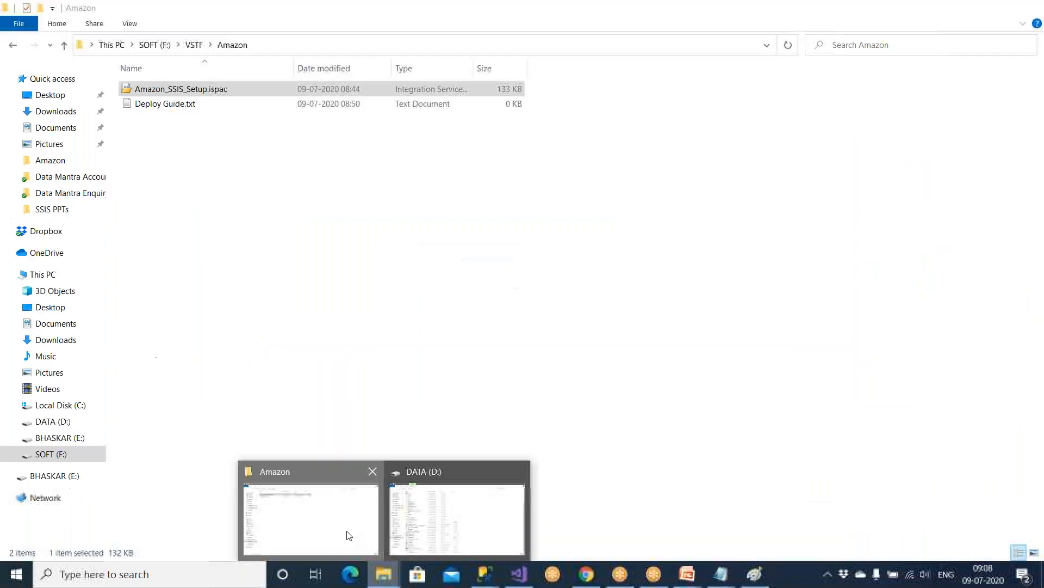
{"action": "left_click", "coordinate": [346, 534]}
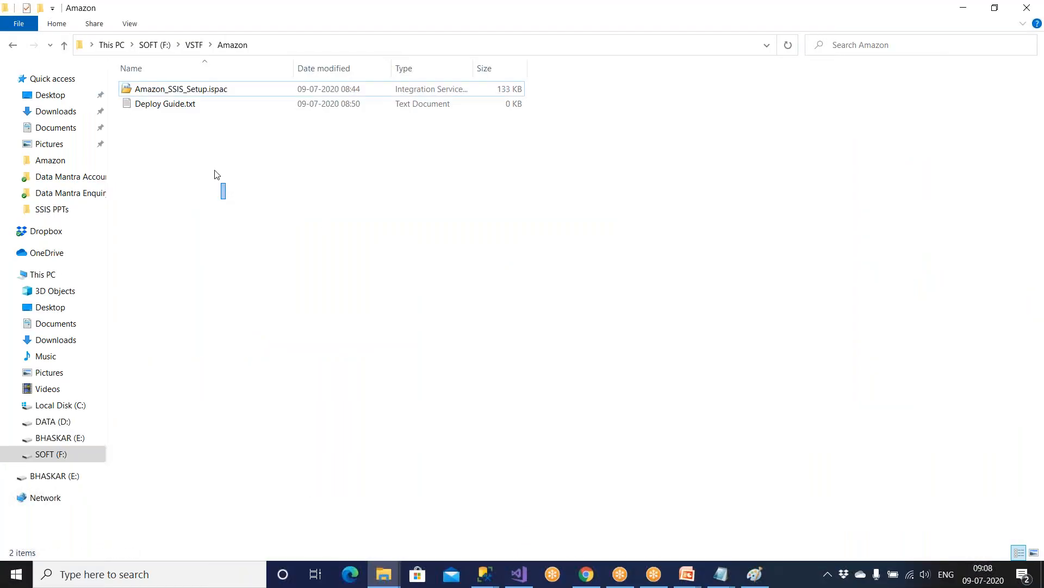
{"action": "left_click_drag", "start_coordinate": [227, 203], "coordinate": [171, 70]}
{"action": "left_click", "coordinate": [1028, 8]}
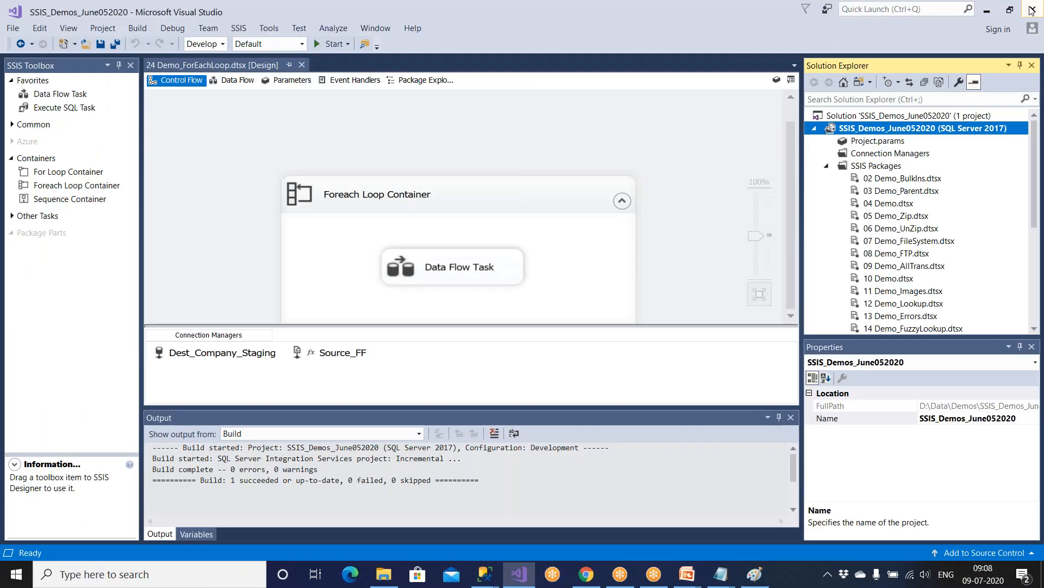
Step: Cancel both leftover Catalog Creation Wizard dialogs without creating a catalog
{"action": "left_click", "coordinate": [484, 574]}
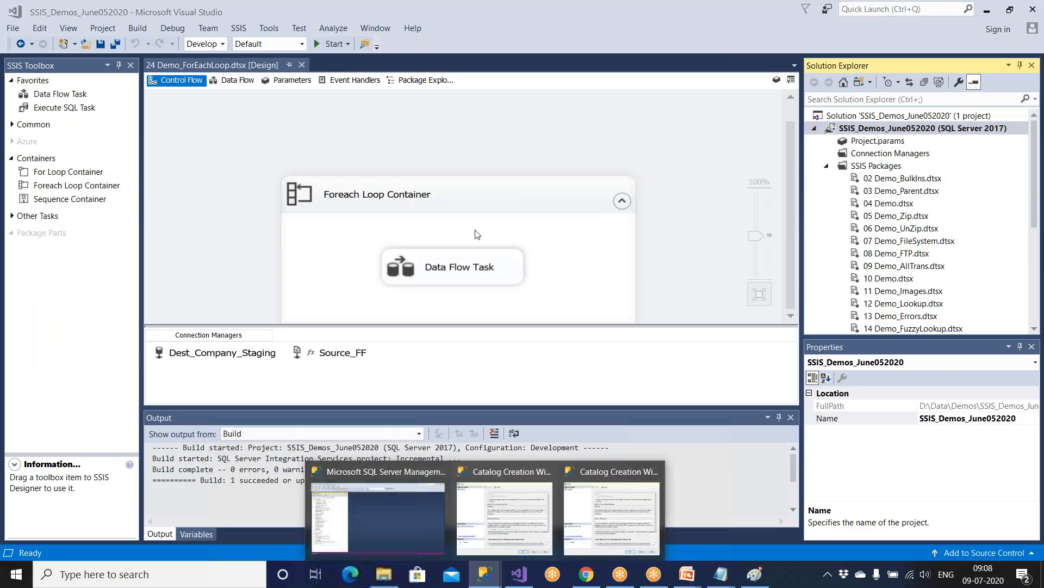
{"action": "left_click", "coordinate": [499, 494]}
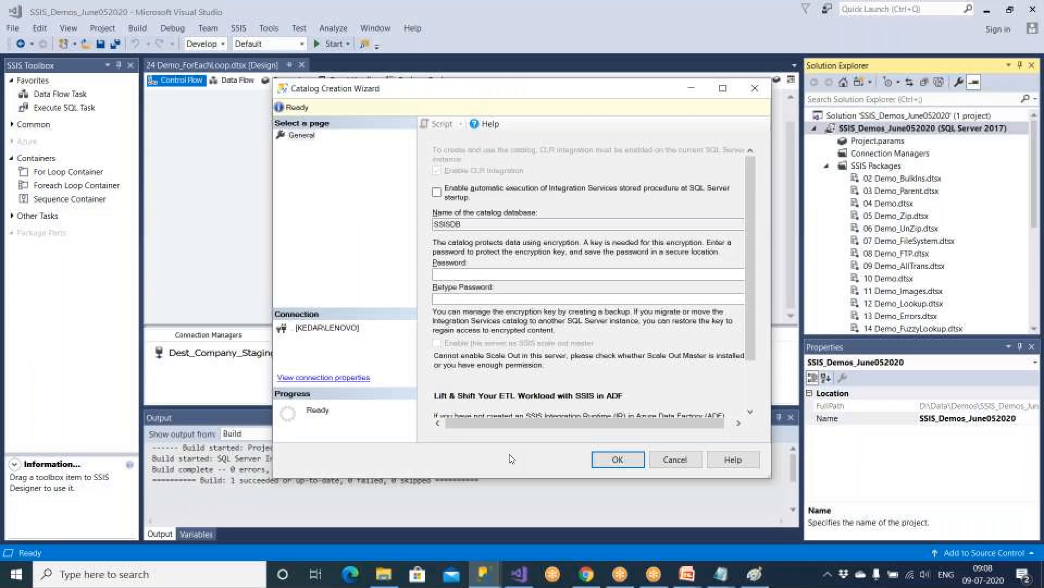
{"action": "left_click", "coordinate": [675, 460]}
{"action": "key", "text": "alt+Tab"}
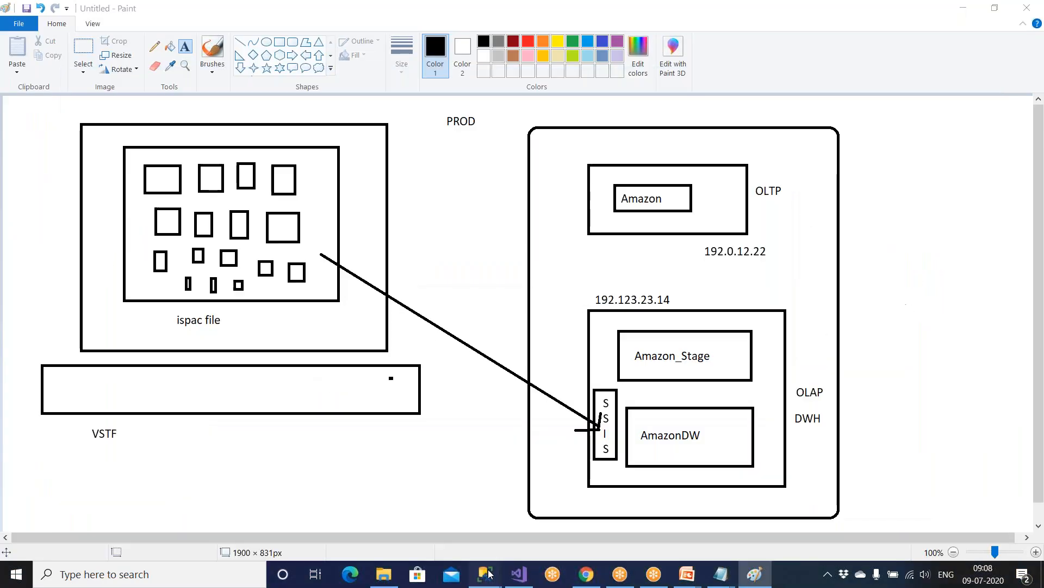
{"action": "left_click", "coordinate": [488, 574]}
{"action": "left_click", "coordinate": [550, 512]}
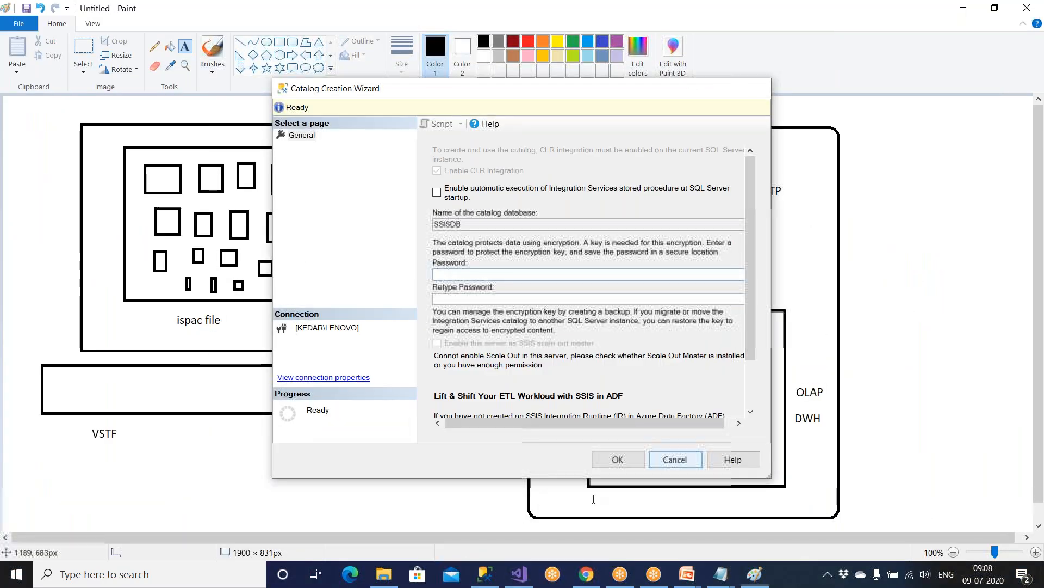
{"action": "left_click", "coordinate": [675, 459]}
Step: In SQL Server Management Studio, refresh the Integration Services Catalogs and expand SSISDB, Amazon, Projects, Amazon_SSIS and its Packages folder
{"action": "left_click", "coordinate": [488, 578]}
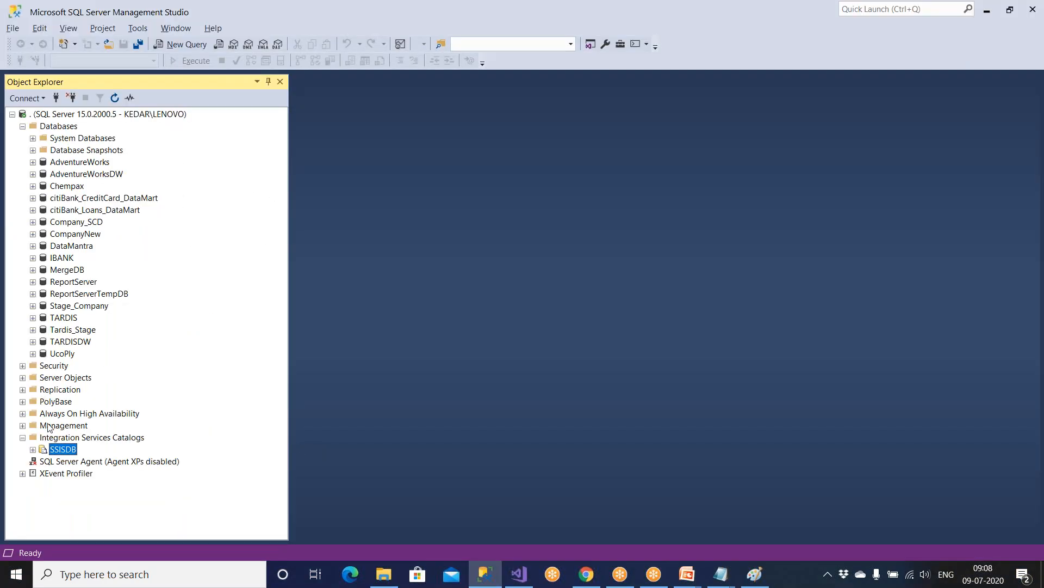
{"action": "left_click", "coordinate": [54, 438]}
{"action": "left_click", "coordinate": [114, 97]}
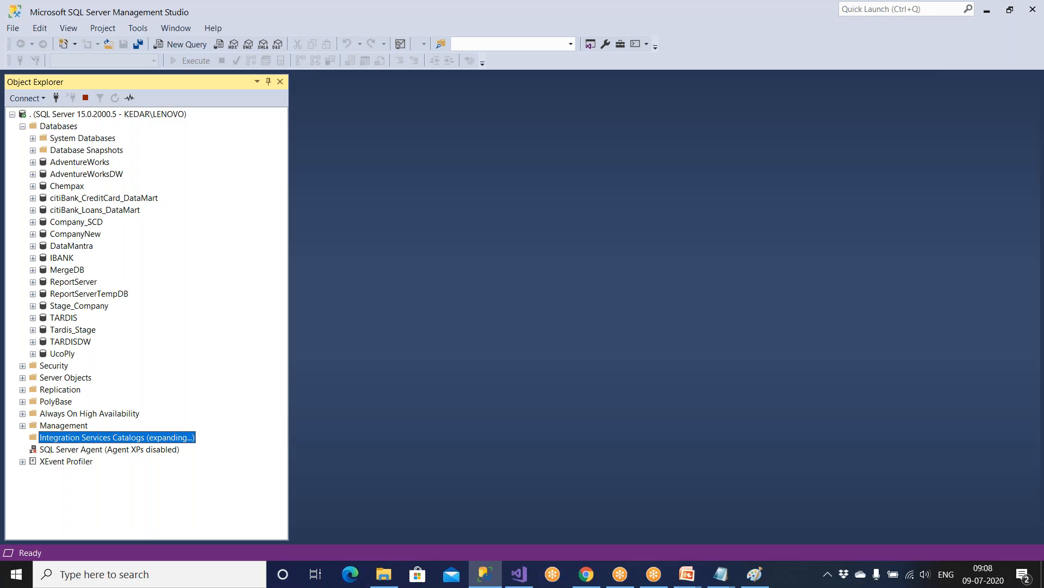
{"action": "double_click", "coordinate": [58, 450]}
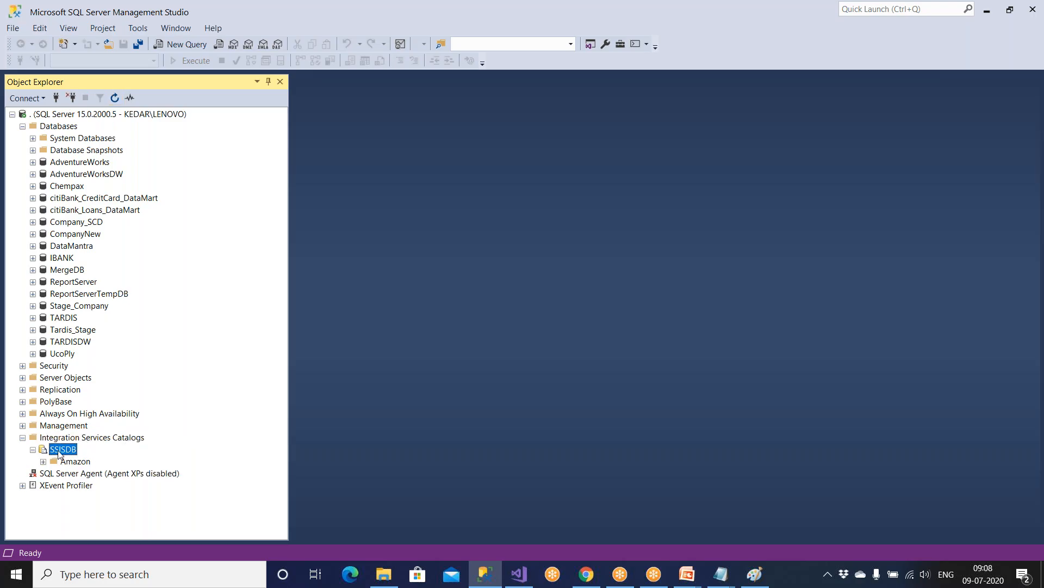
{"action": "double_click", "coordinate": [72, 461]}
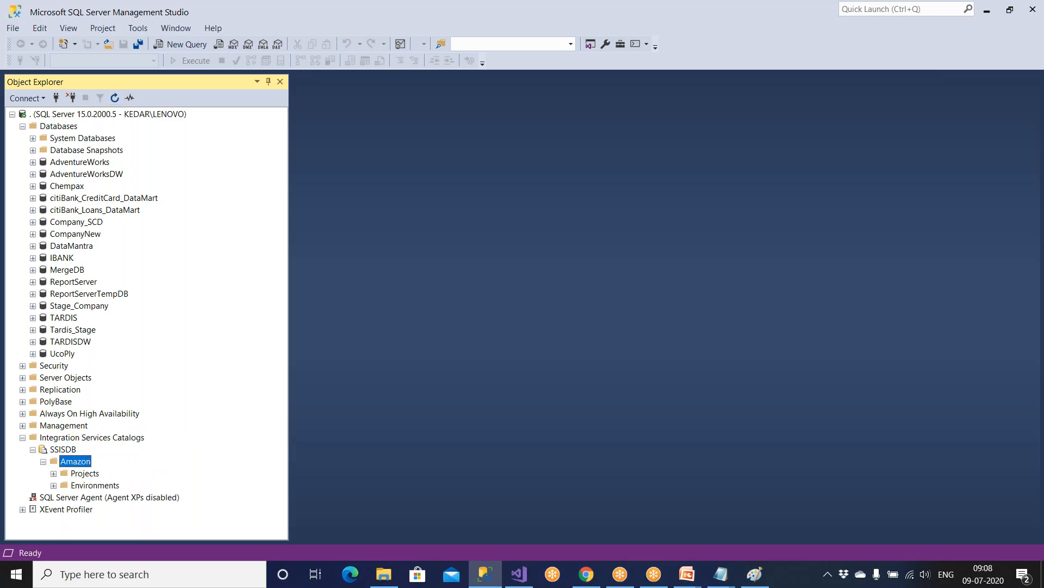
{"action": "double_click", "coordinate": [81, 473]}
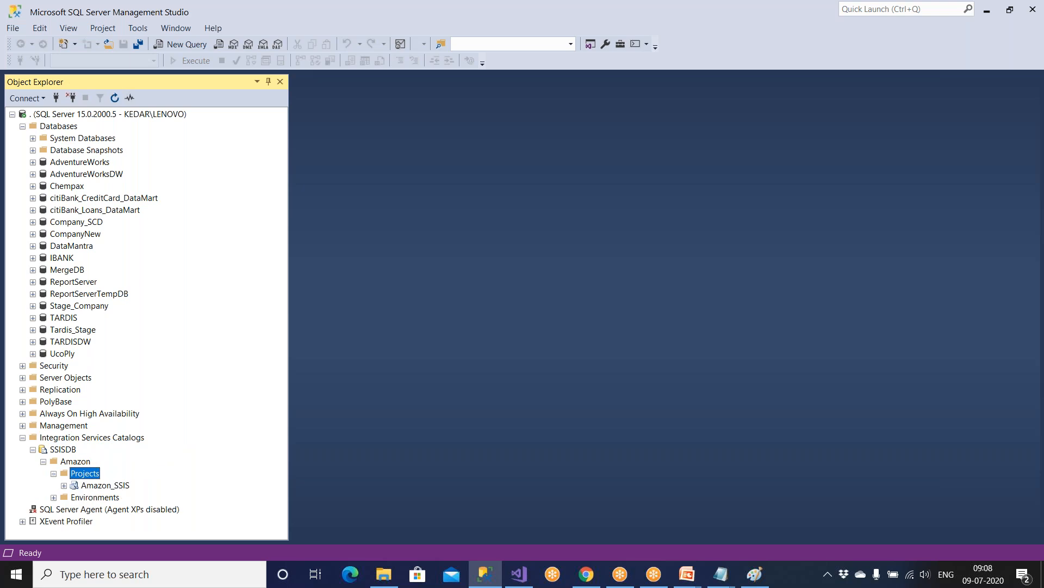
{"action": "double_click", "coordinate": [105, 485]}
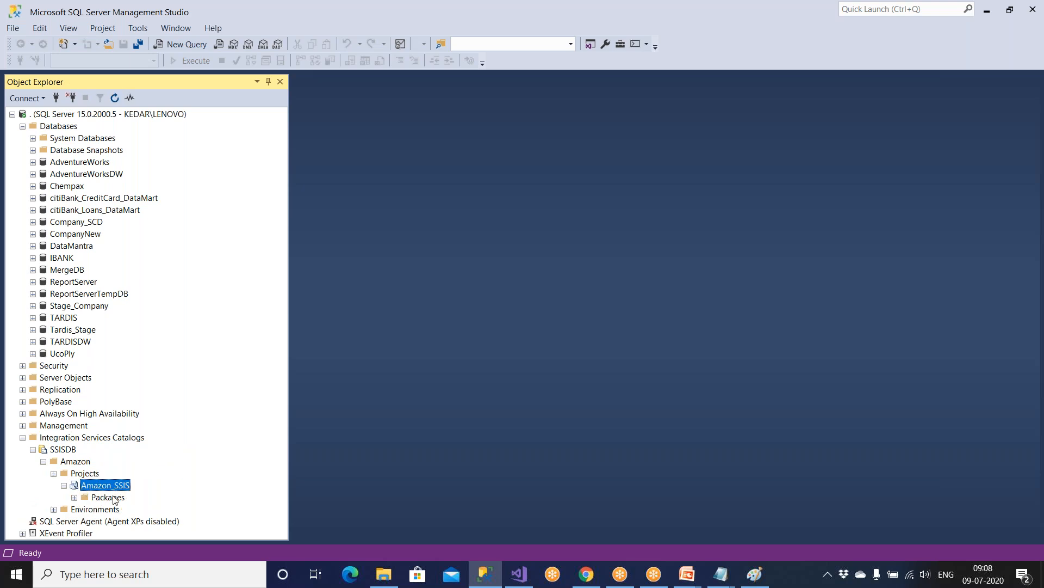
{"action": "double_click", "coordinate": [114, 498]}
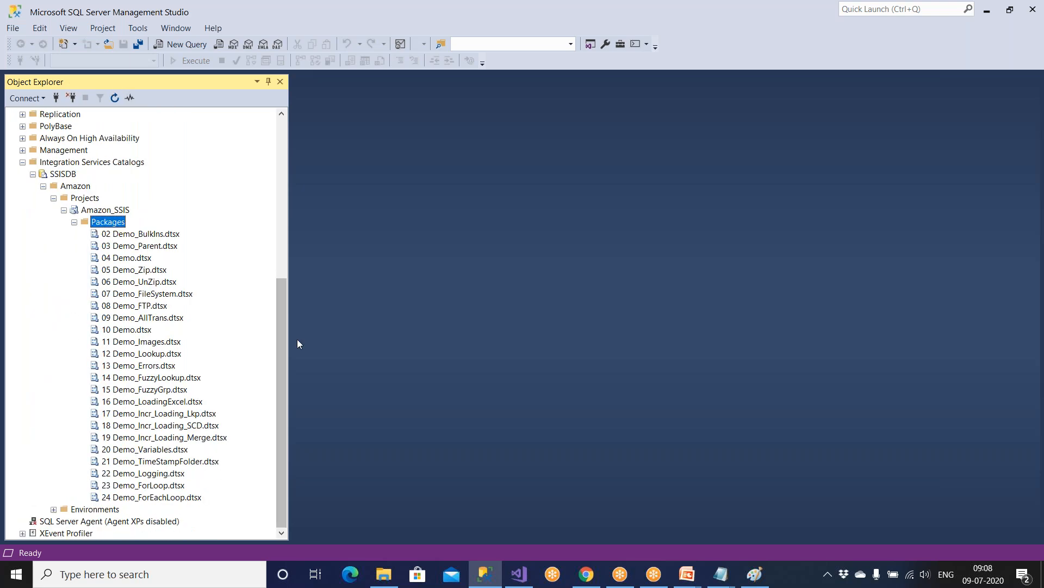
{"action": "left_click_drag", "start_coordinate": [280, 319], "coordinate": [283, 438]}
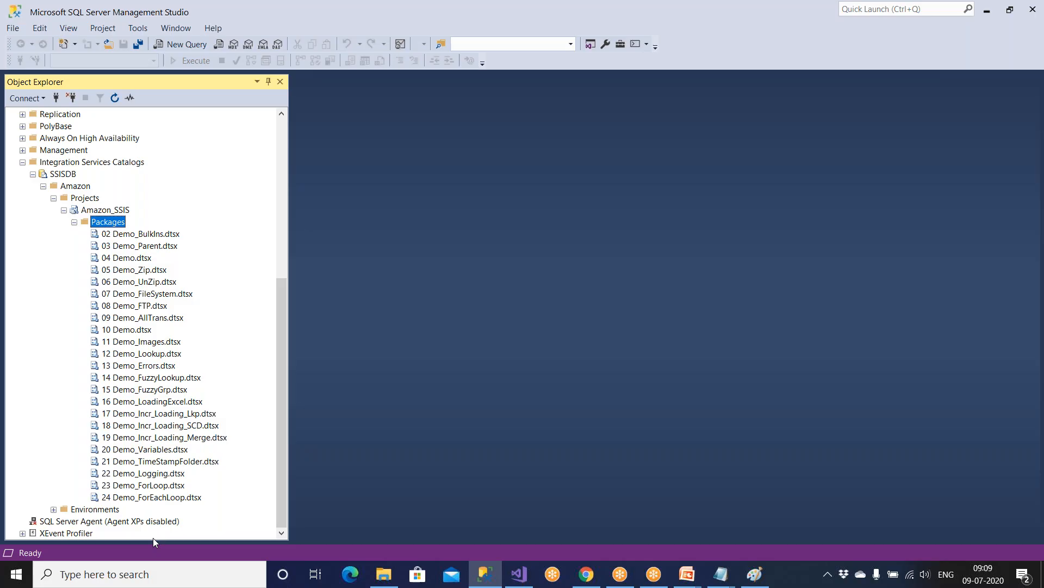
Step: View the properties of 24 Demo_ForEachLoop.dtsx and of 23 Demo_ForLoop.dtsx, cancelling each dialog
{"action": "left_click", "coordinate": [139, 497]}
{"action": "double_click", "coordinate": [138, 497]}
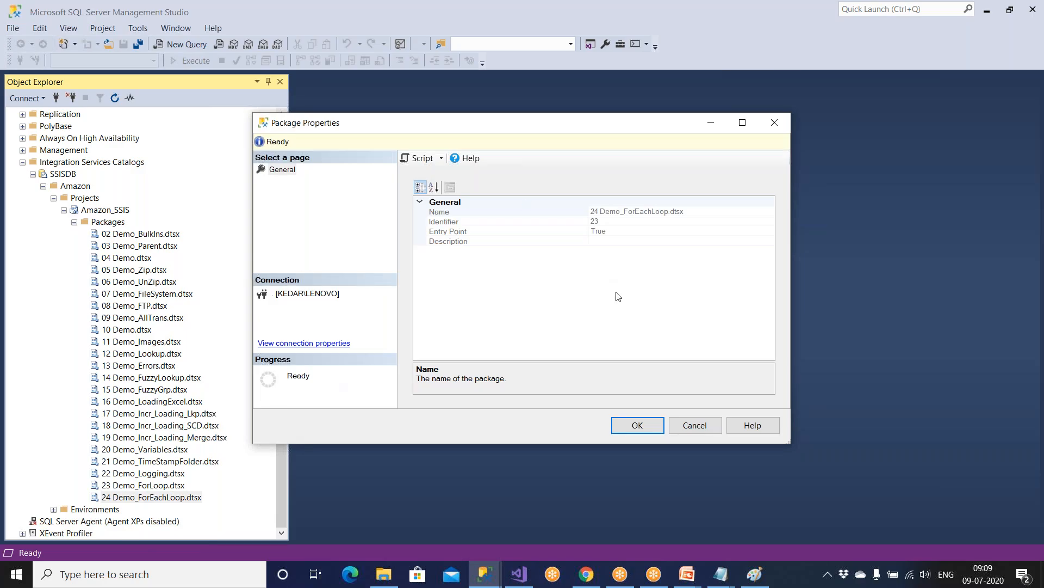
{"action": "left_click", "coordinate": [694, 426]}
{"action": "left_click", "coordinate": [179, 485]}
{"action": "double_click", "coordinate": [179, 485]}
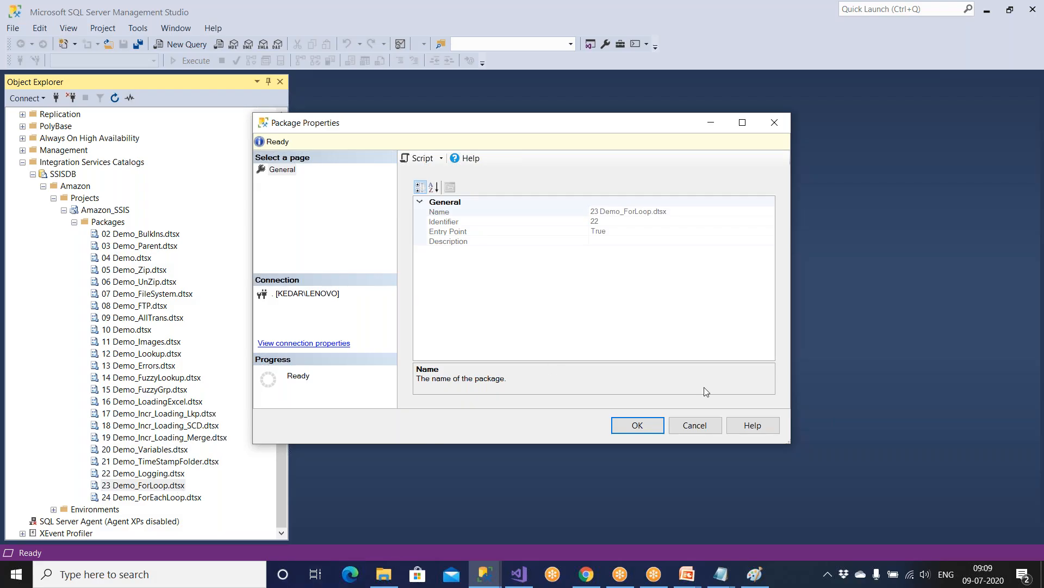
{"action": "left_click", "coordinate": [706, 426]}
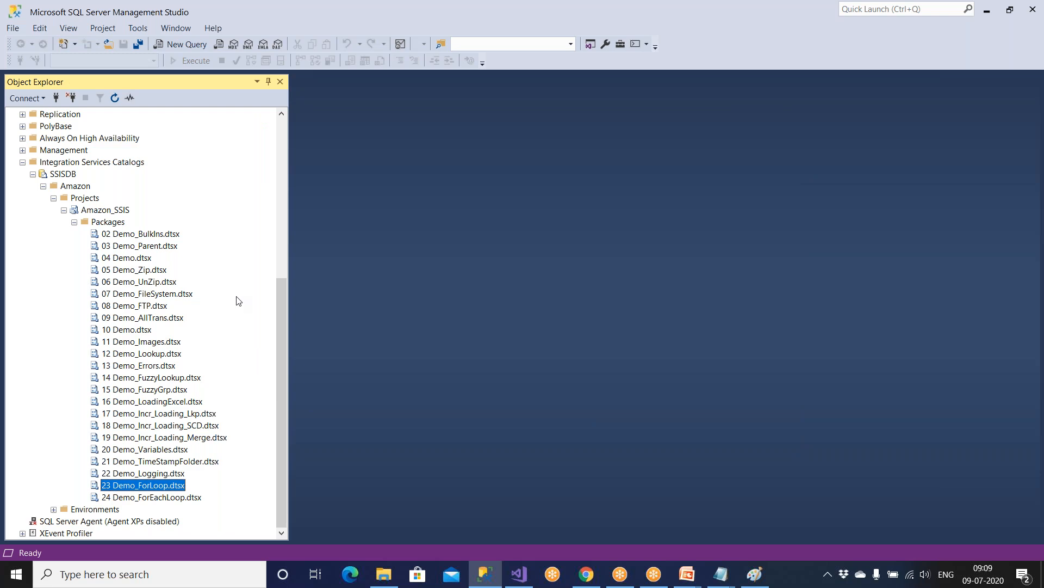
Step: Examine the first deployed packages one by one, from 02 Demo_BulkIns.dtsx through 05 Demo_Zip.dtsx, and return to 02 Demo_BulkIns.dtsx
{"action": "left_click", "coordinate": [161, 239]}
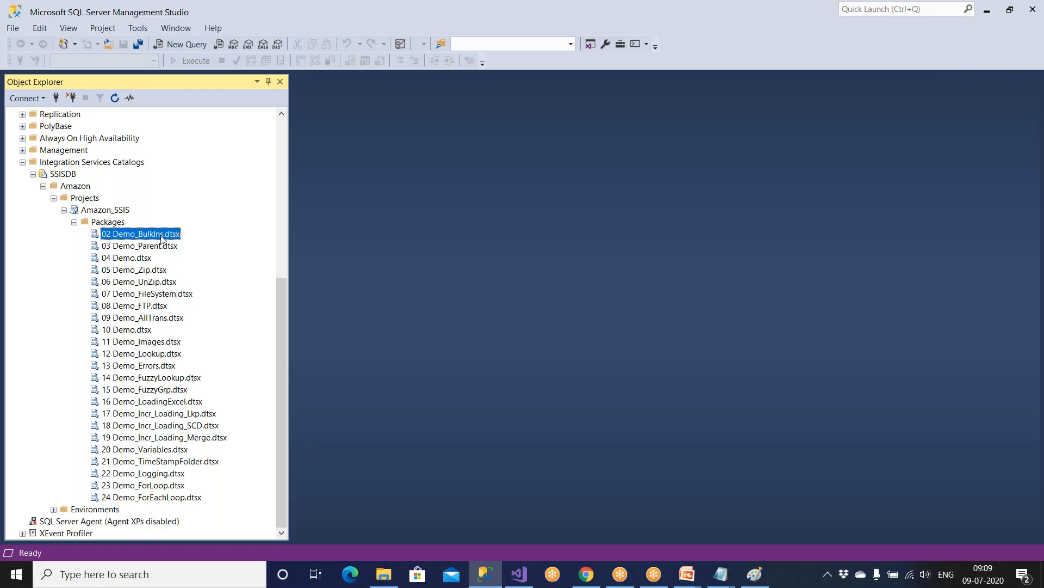
{"action": "left_click", "coordinate": [163, 250]}
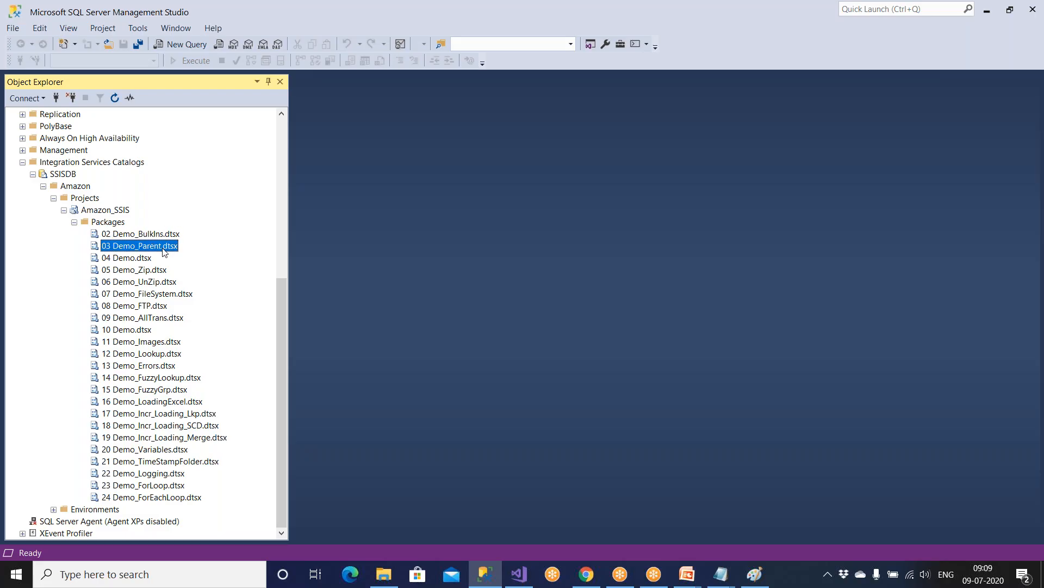
{"action": "left_click", "coordinate": [145, 259]}
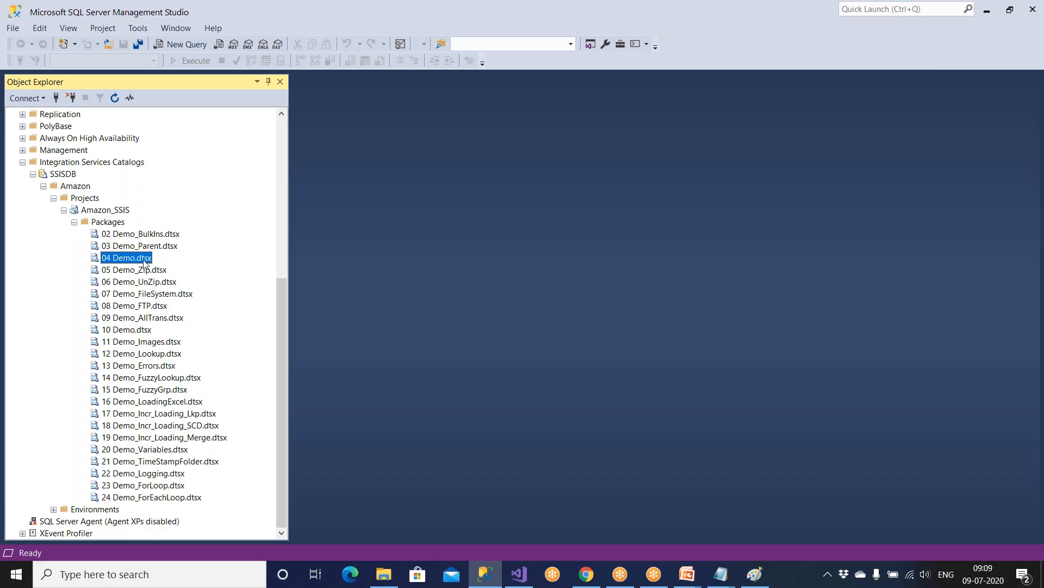
{"action": "left_click", "coordinate": [146, 272]}
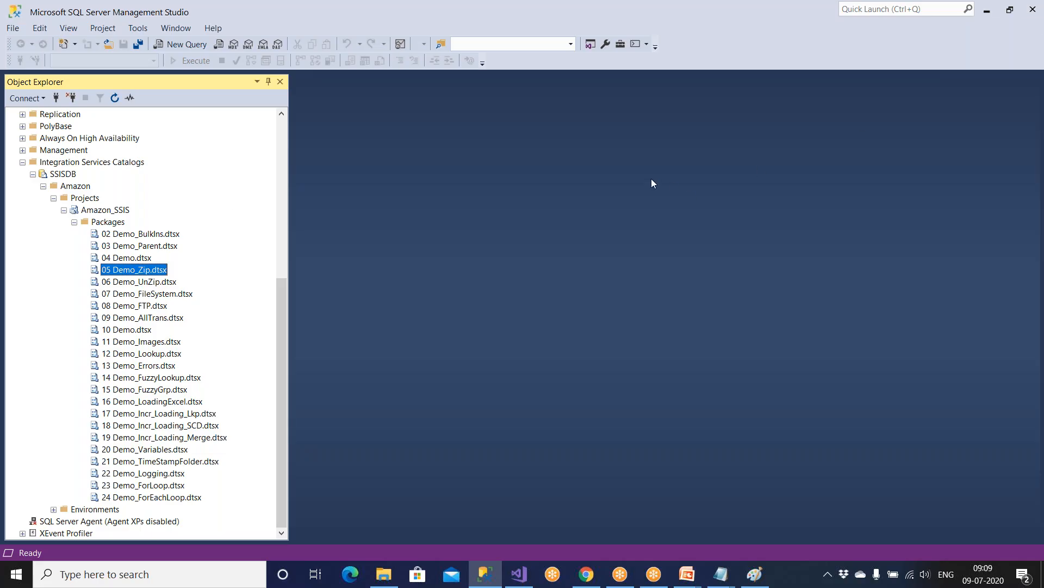
{"action": "left_click", "coordinate": [159, 234]}
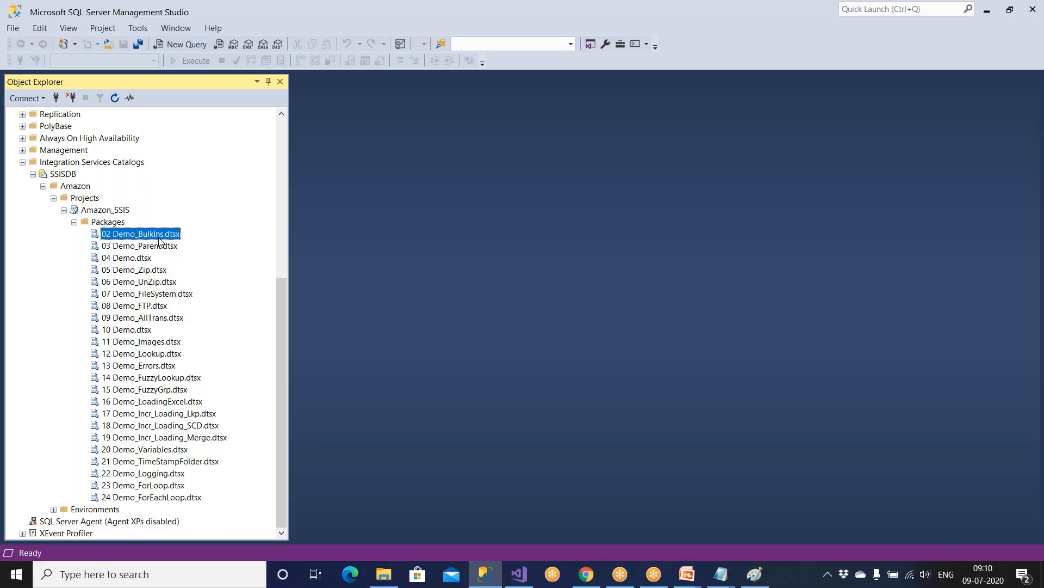
Step: Check the properties of the last deployed package, 24 Demo_ForEachLoop.dtsx, again and cancel the dialog
{"action": "left_click", "coordinate": [175, 498]}
{"action": "double_click", "coordinate": [176, 500]}
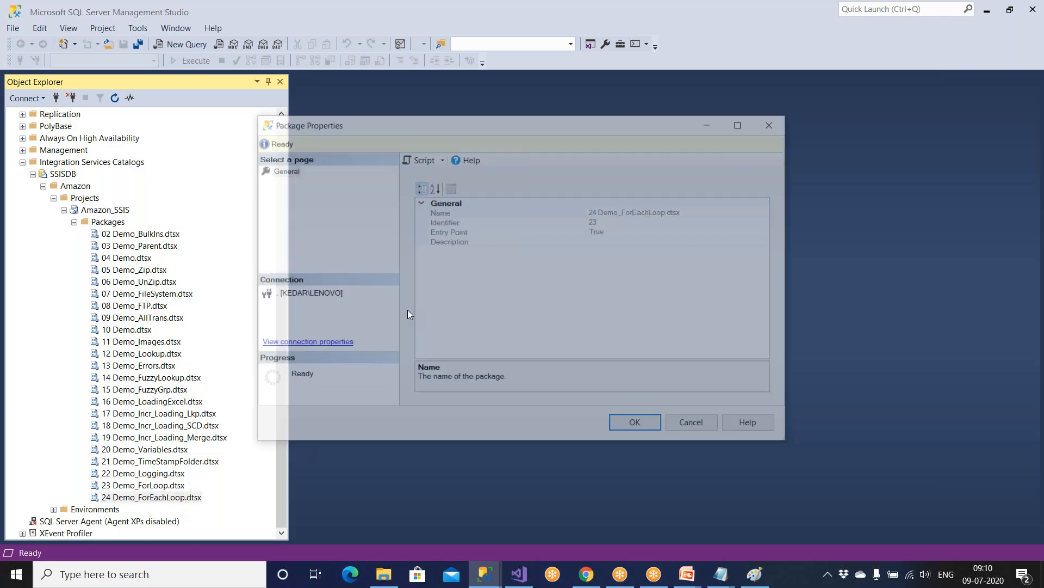
{"action": "left_click", "coordinate": [701, 428]}
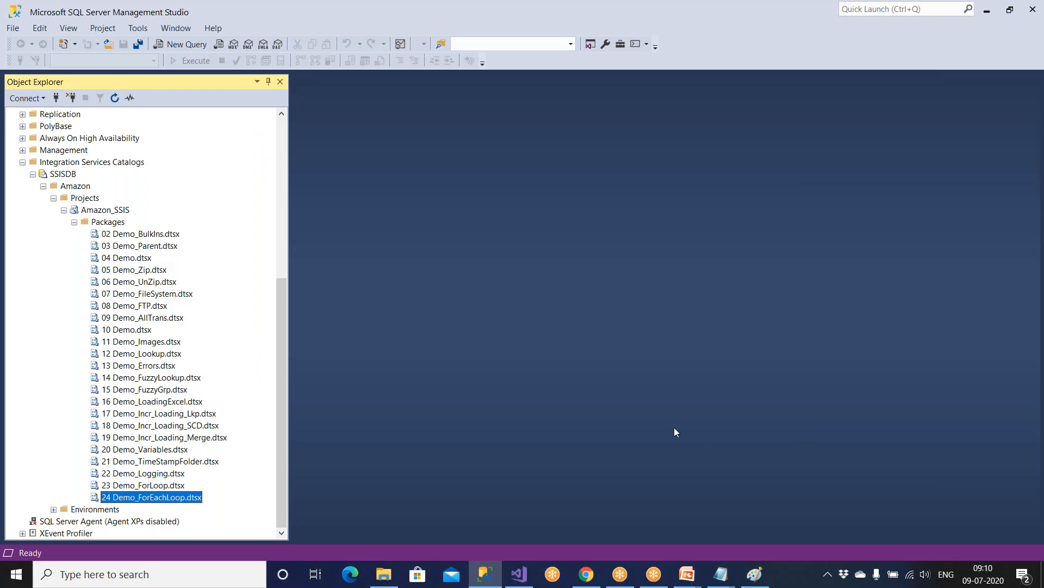
Step: Switch to File Explorer, open the Amazon folder on DATA (D:) and select all its items
{"action": "left_click", "coordinate": [387, 580]}
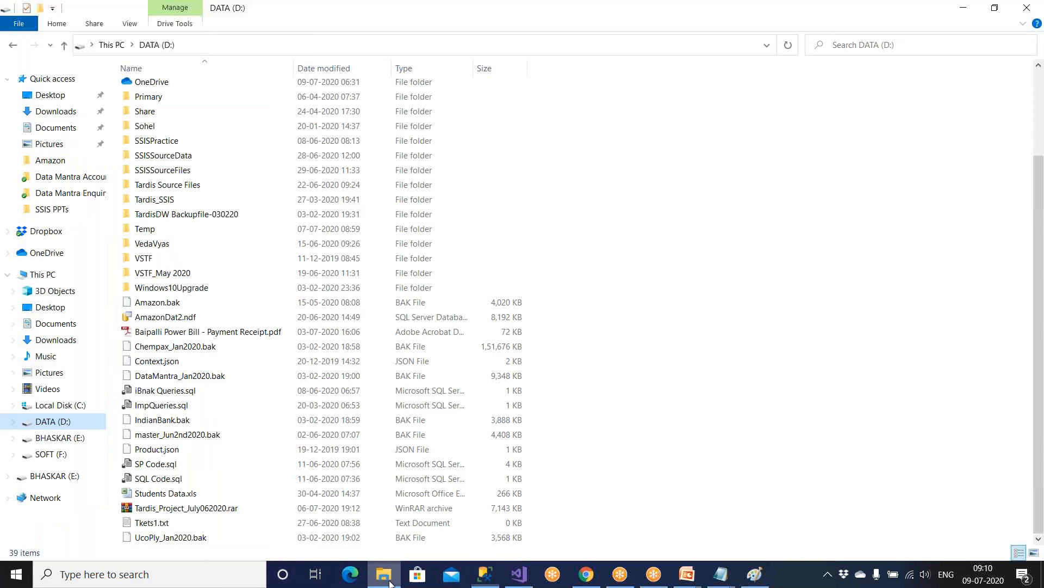
{"action": "left_click", "coordinate": [68, 422]}
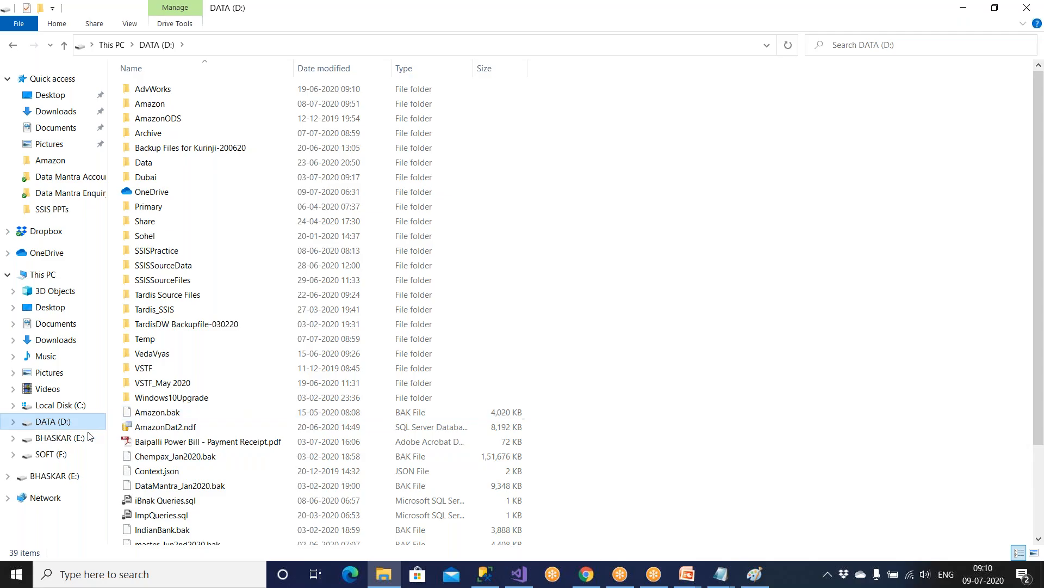
{"action": "double_click", "coordinate": [185, 109]}
{"action": "left_click_drag", "start_coordinate": [163, 210], "coordinate": [150, 66]}
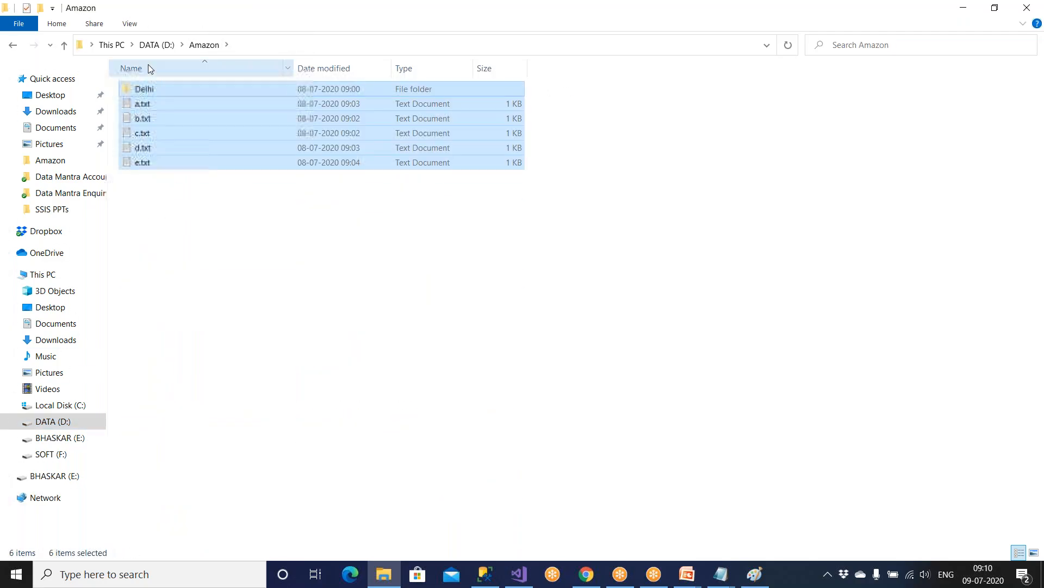
Step: Back in SQL Server Management Studio, open a new query and collapse the Integration Services Catalogs node
{"action": "left_click", "coordinate": [484, 574]}
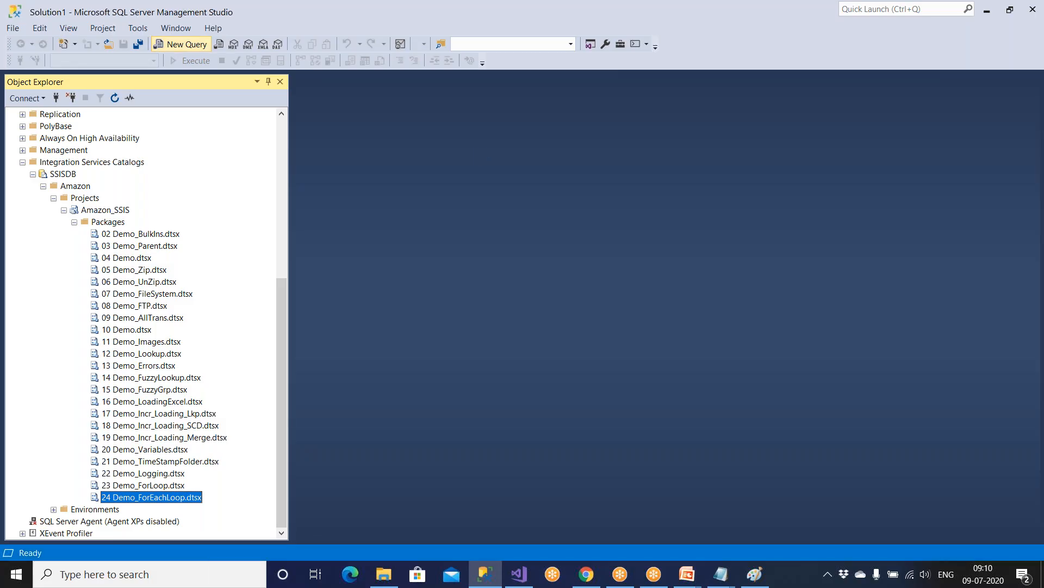
{"action": "left_click", "coordinate": [180, 45]}
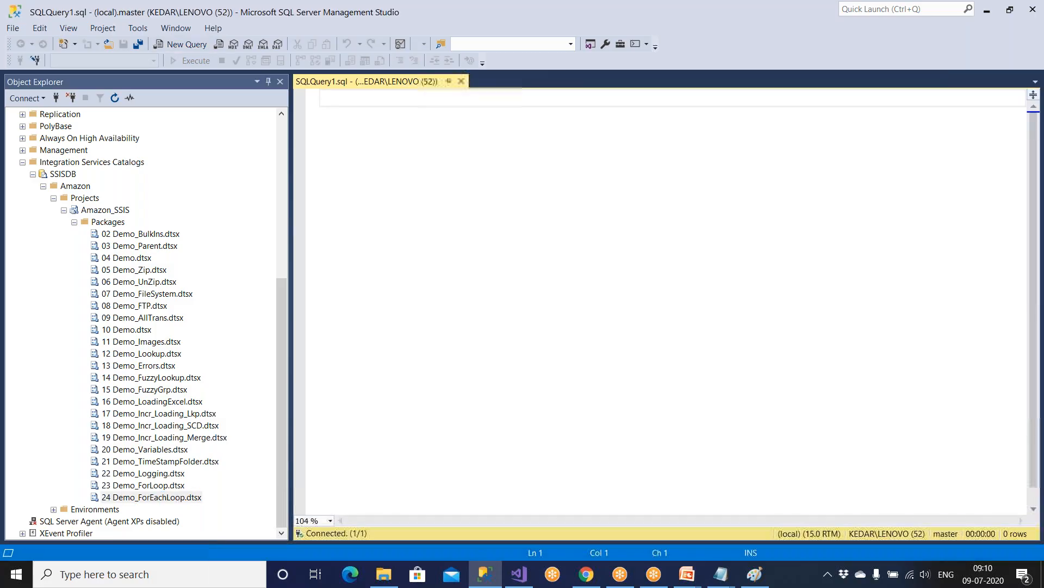
{"action": "left_click", "coordinate": [25, 163]}
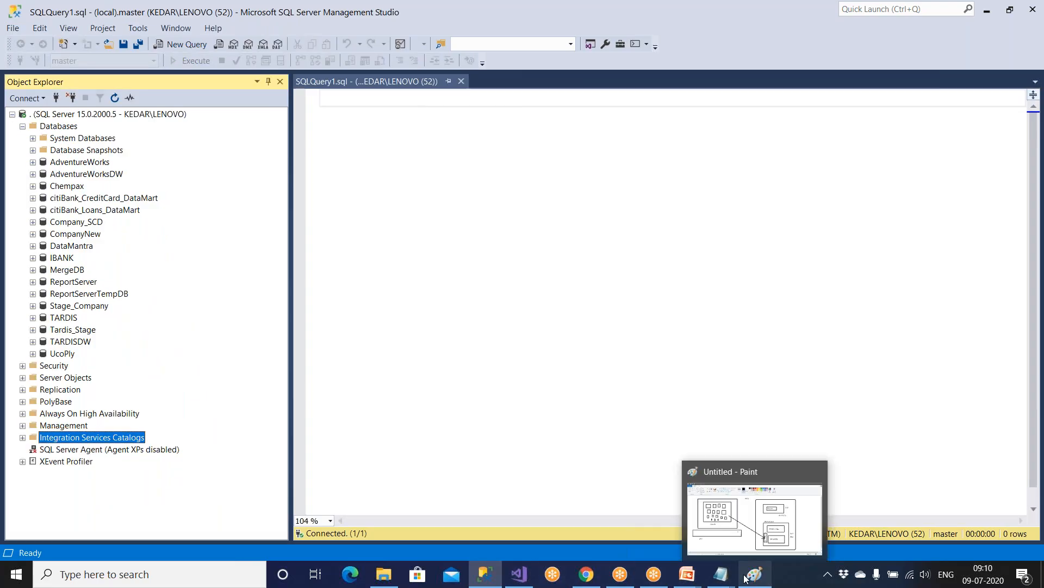
Step: Look at the SSIS project in Visual Studio, and switch to the deployment diagram in Paint
{"action": "left_click", "coordinate": [522, 576]}
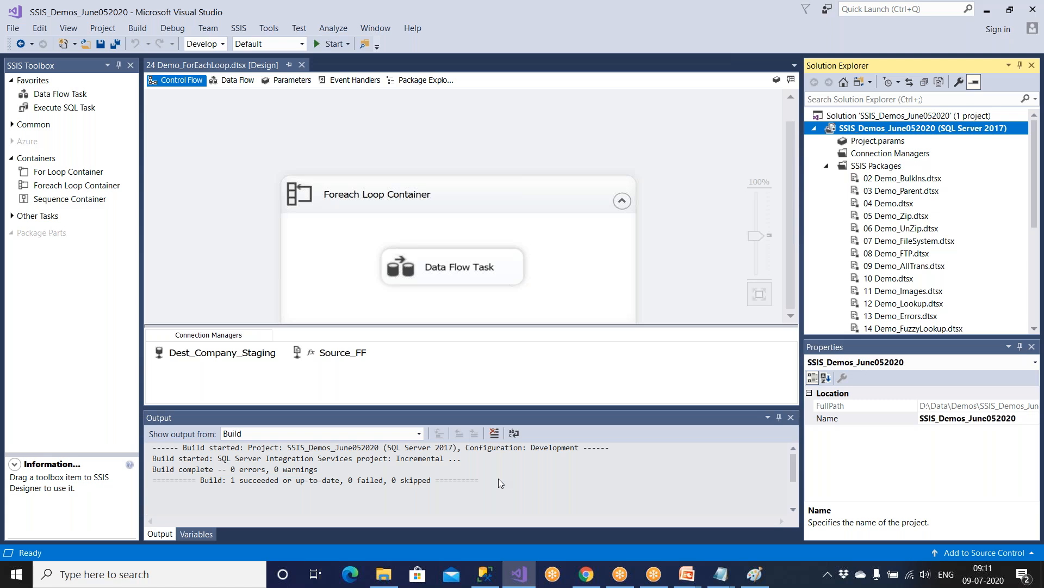
{"action": "left_click", "coordinate": [755, 573]}
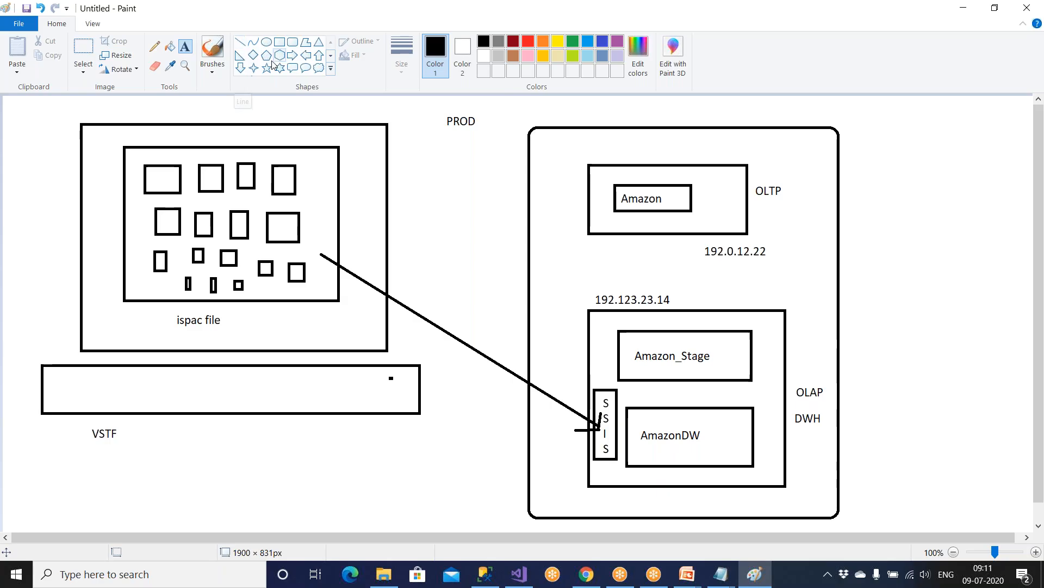
{"action": "left_click", "coordinate": [294, 55]}
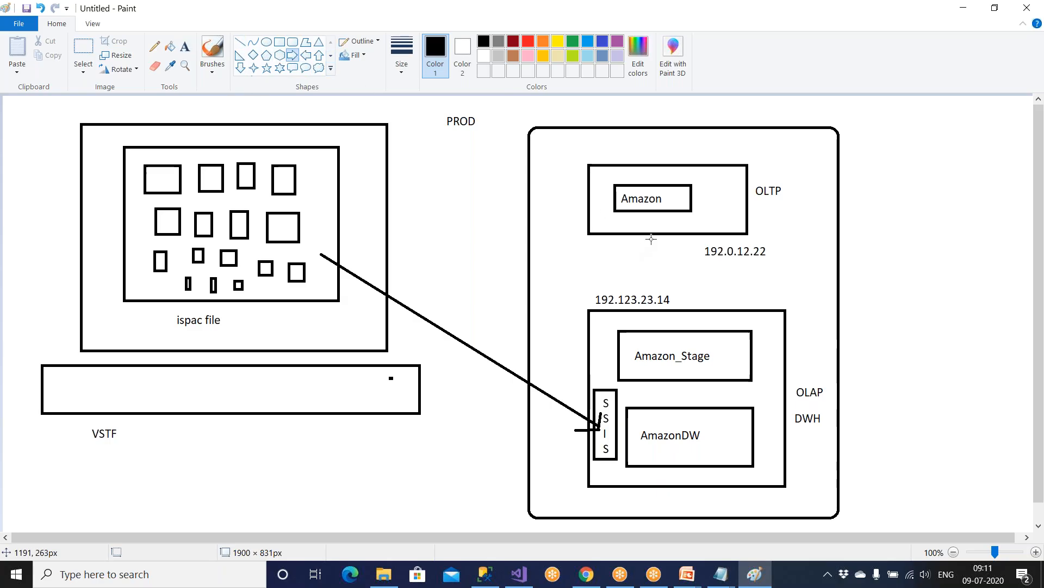
{"action": "left_click_drag", "start_coordinate": [670, 240], "coordinate": [697, 275]}
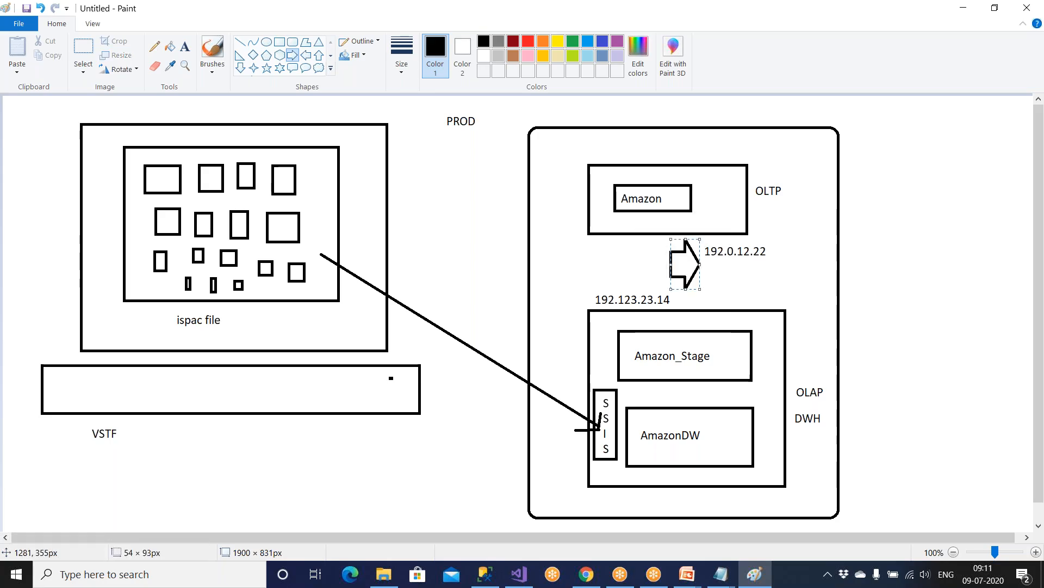
{"action": "key", "text": "ctrl+z"}
Step: Draw a down arrow about 41 px wide from the OLTP server box towards the OLAP server box
{"action": "left_click", "coordinate": [240, 68]}
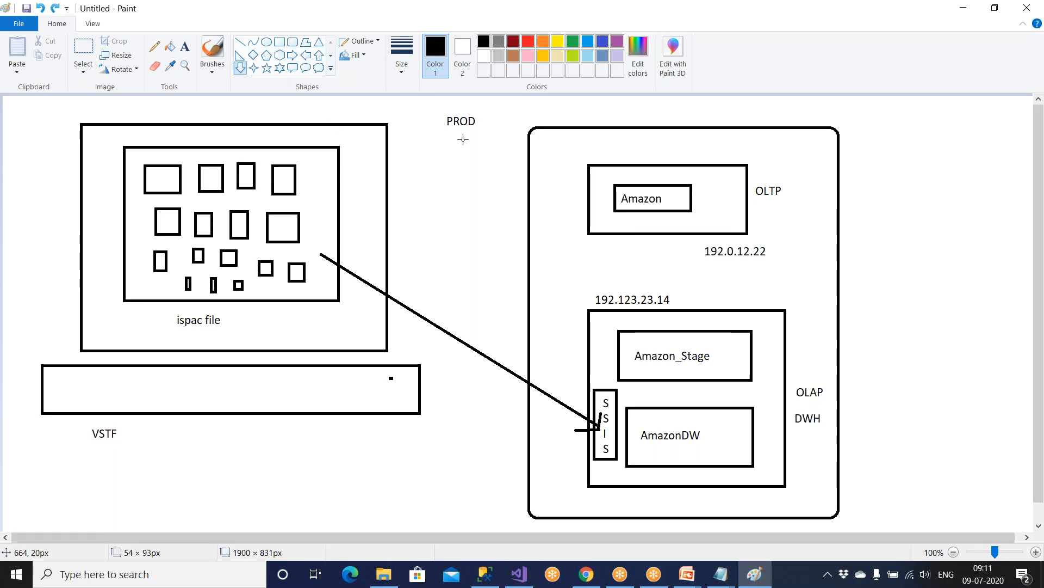
{"action": "left_click_drag", "start_coordinate": [672, 241], "coordinate": [694, 293]}
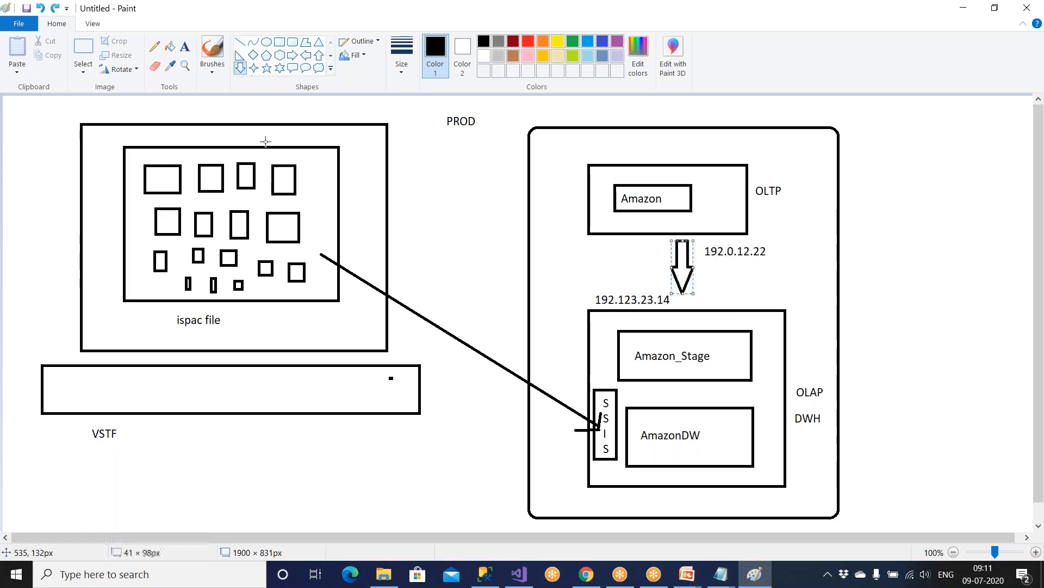
Step: Draw an upright rectangle below the wide VSTF box, beside the VSTF label
{"action": "left_click", "coordinate": [280, 44]}
{"action": "left_click_drag", "start_coordinate": [178, 436], "coordinate": [244, 523]}
{"action": "left_click", "coordinate": [188, 283]}
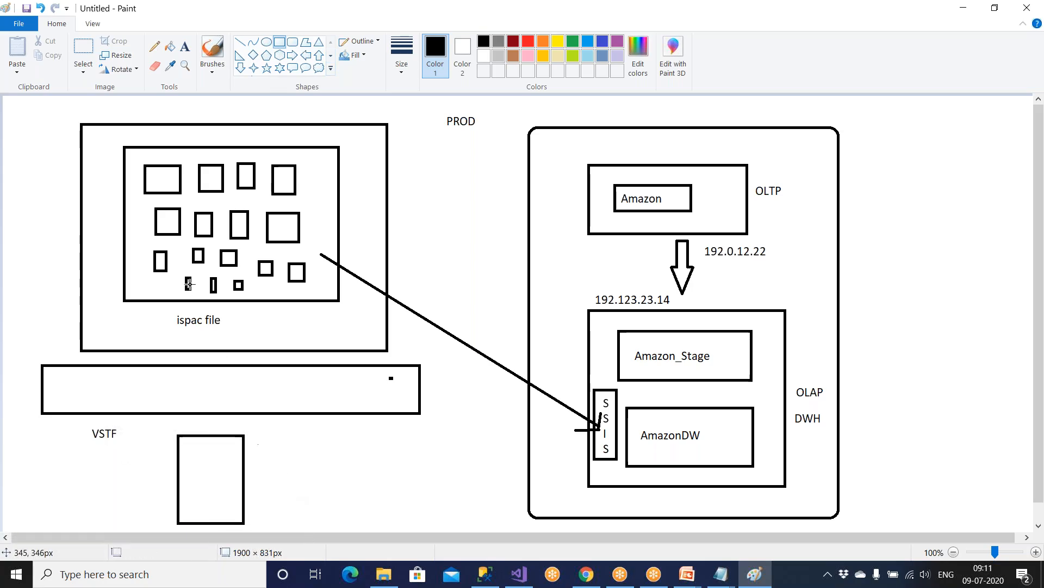
Step: Start a DEV text label beside the upright rectangle below the wide VSTF box
{"action": "left_click", "coordinate": [185, 46]}
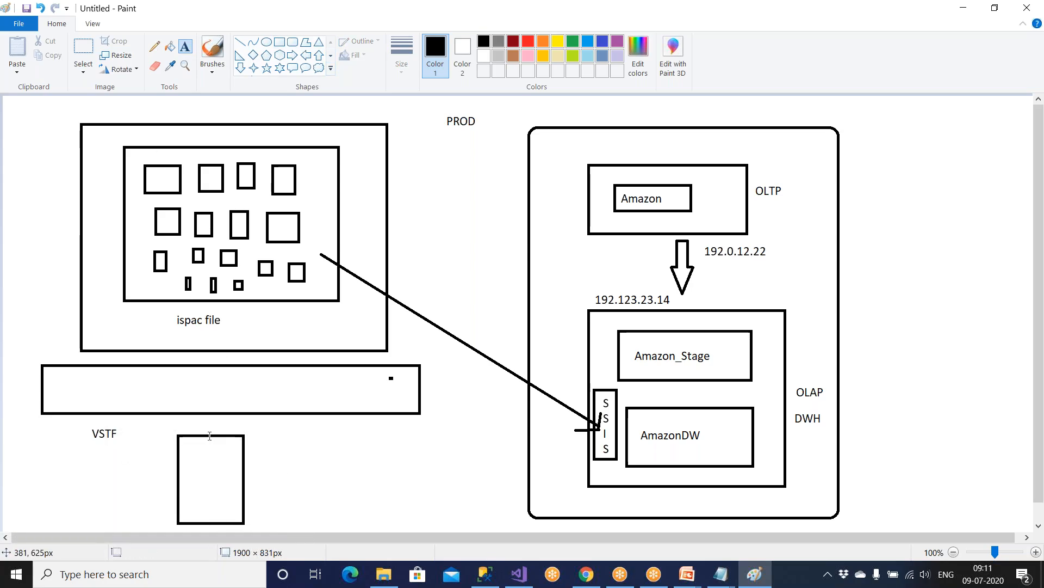
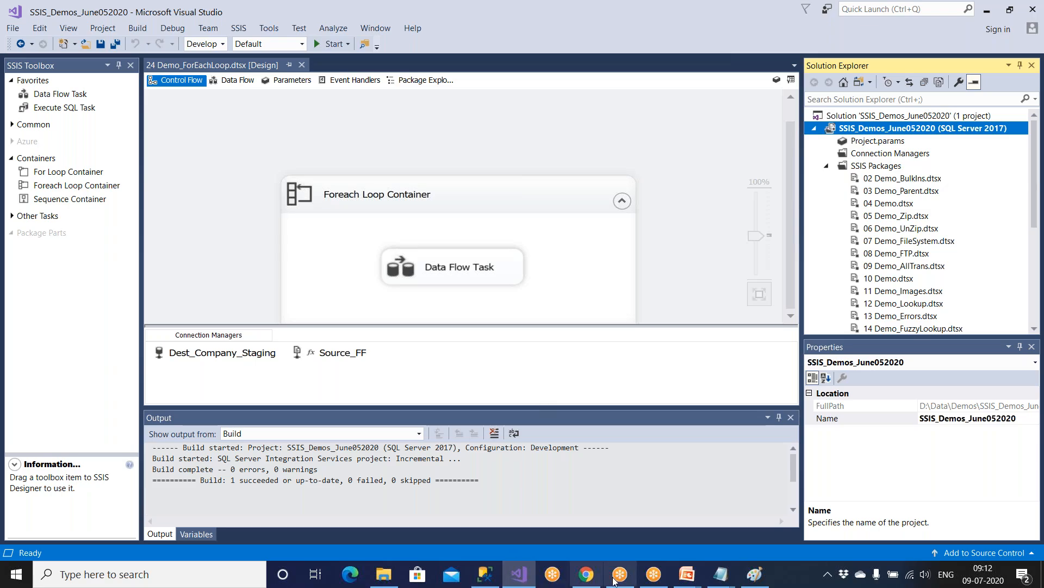
Step: In SQL Server Management Studio, expand Integration Services Catalogs and open the configuration of package 24 Demo_ForEachLoop.dtsx
{"action": "left_click", "coordinate": [485, 574]}
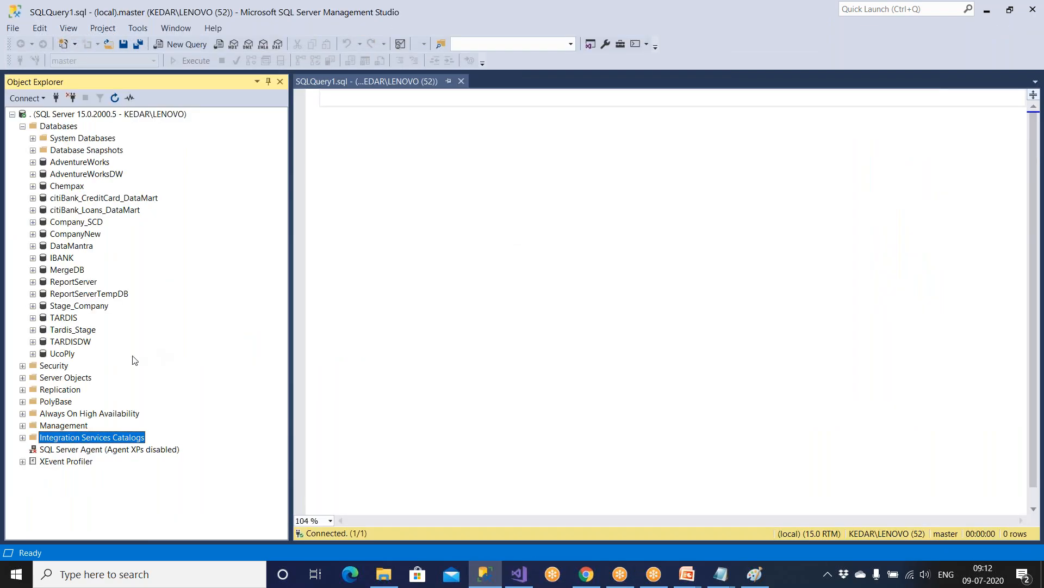
{"action": "left_click", "coordinate": [23, 437]}
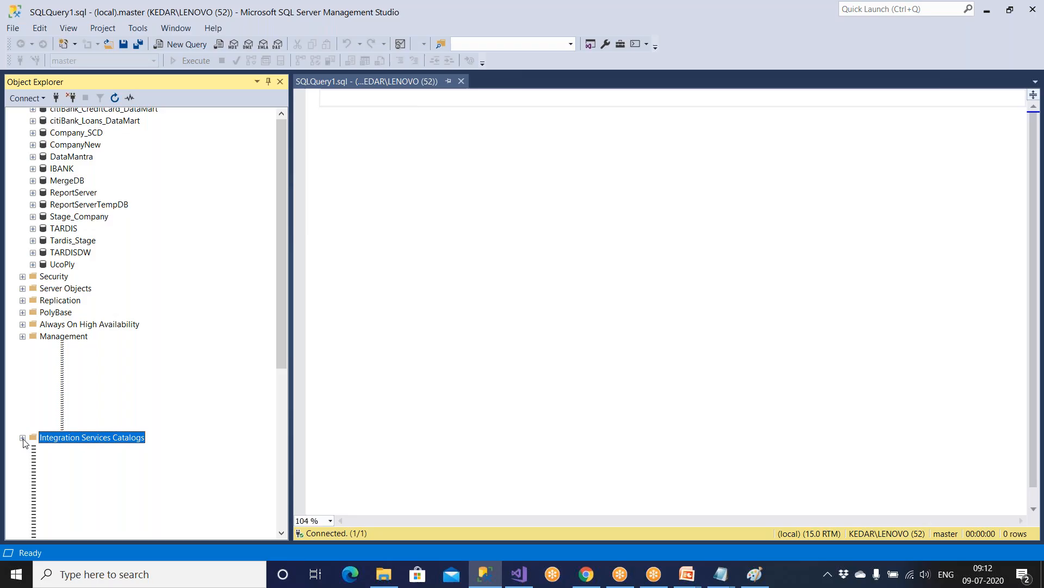
{"action": "scroll", "coordinate": [150, 317], "scroll_direction": "down", "scroll_amount": 1}
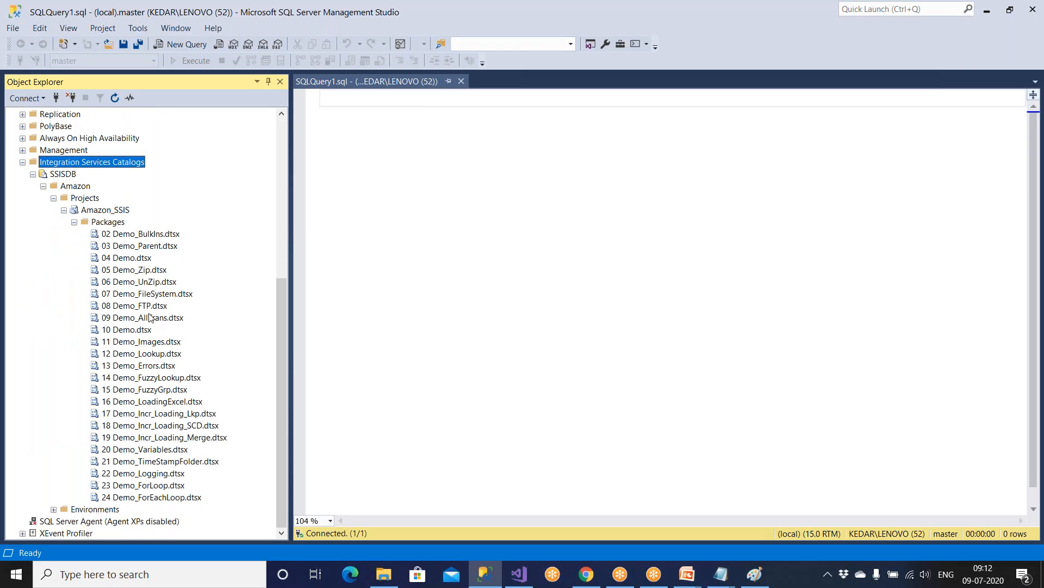
{"action": "left_click", "coordinate": [183, 499]}
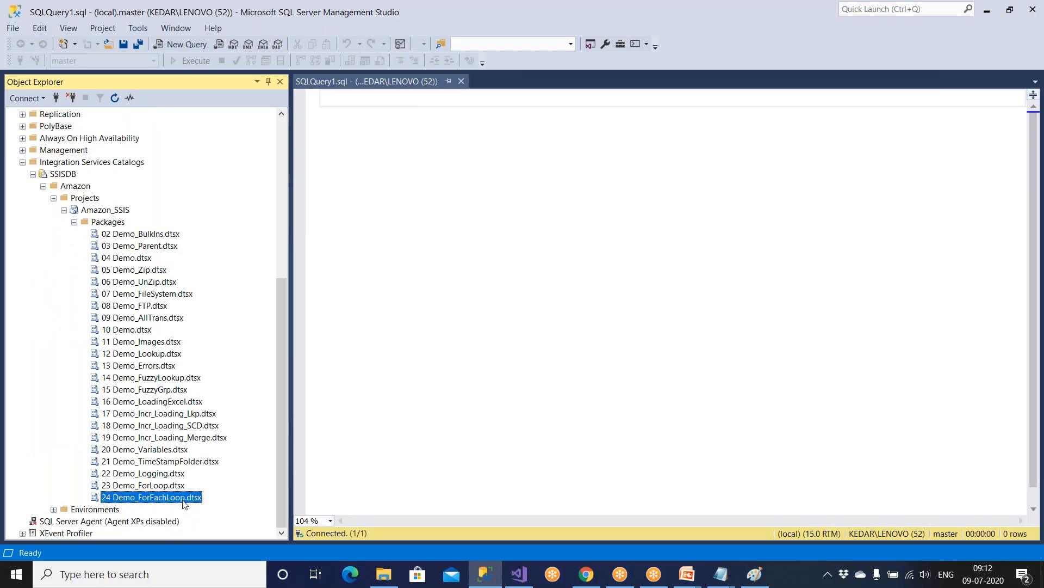
{"action": "right_click", "coordinate": [184, 501]}
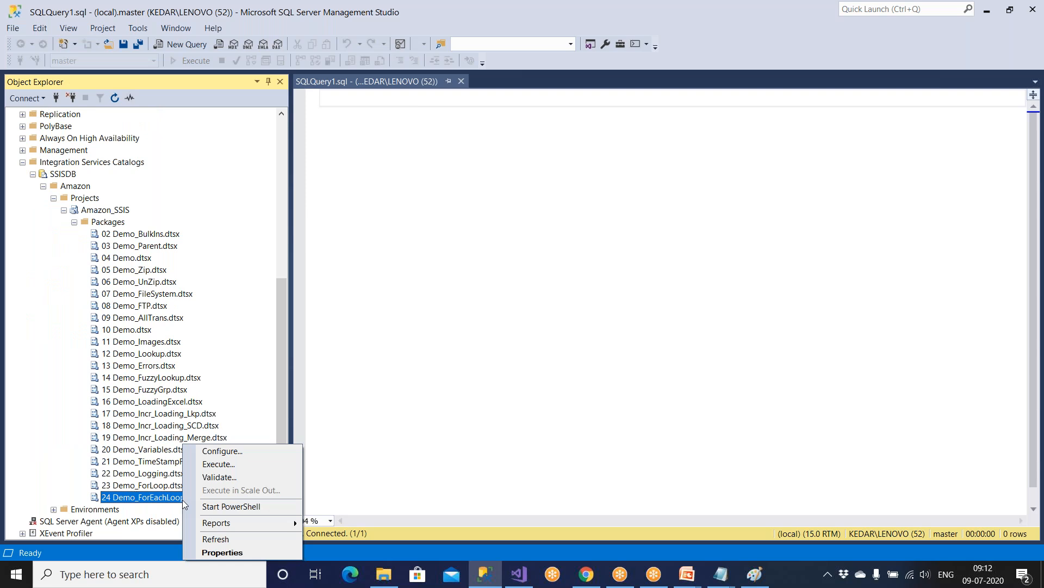
{"action": "left_click", "coordinate": [247, 452]}
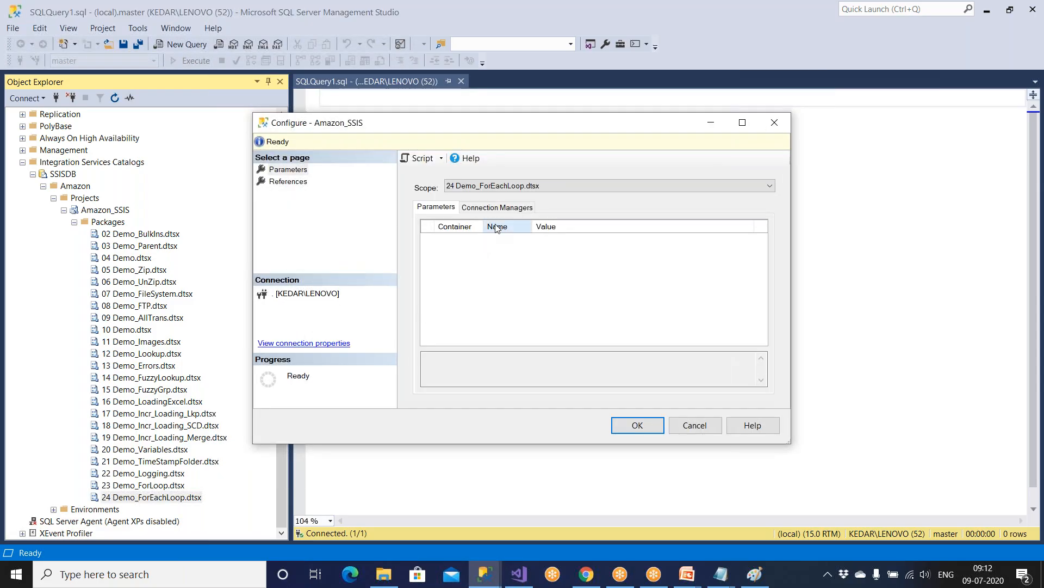
Step: Examine the connection managers of 24 Demo_ForEachLoop.dtsx and the ServerName property of Dest_Company_Staging, and close the configuration without saving
{"action": "left_click", "coordinate": [505, 210]}
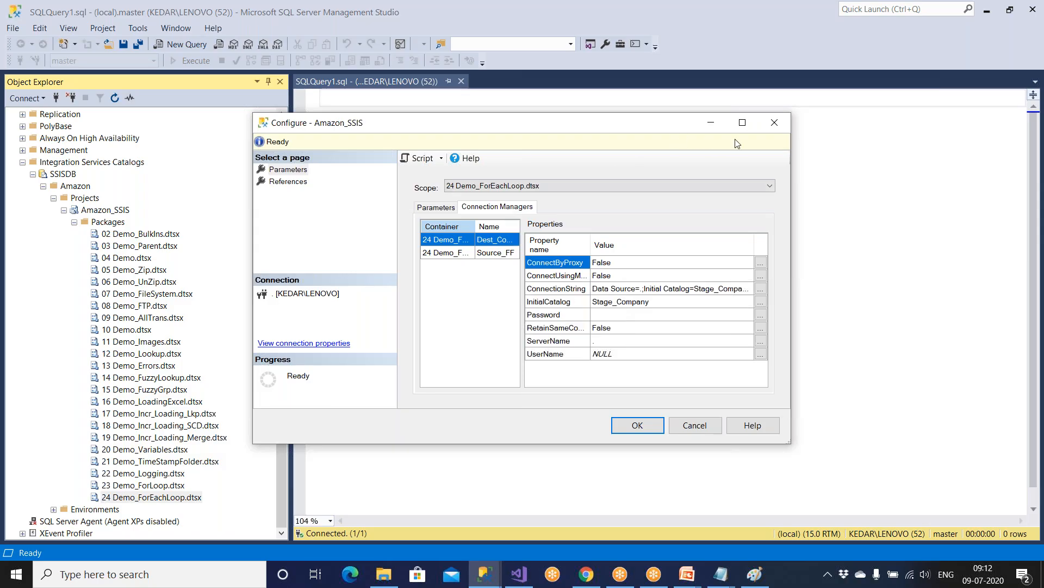
{"action": "left_click", "coordinate": [743, 124]}
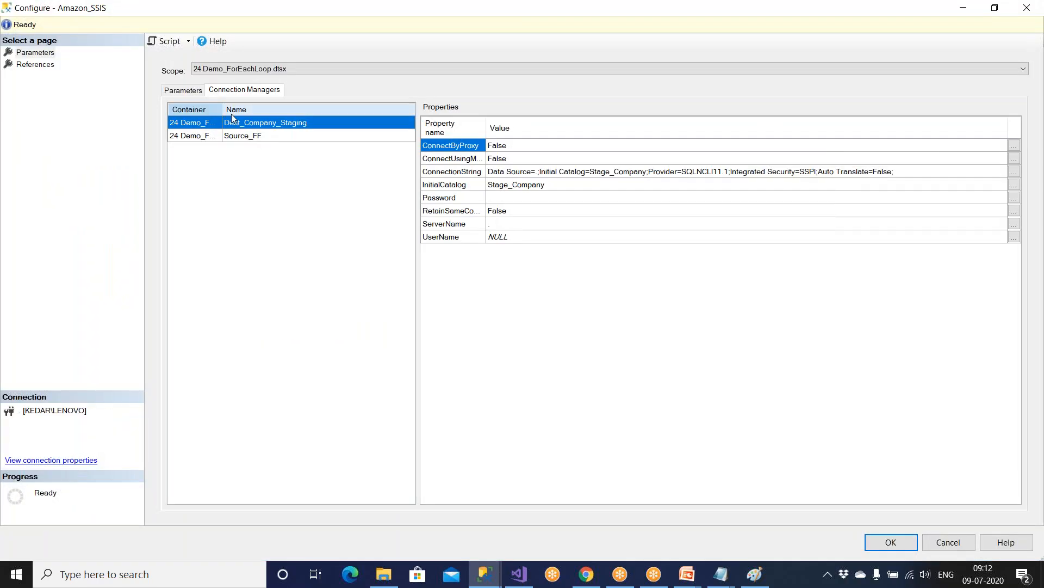
{"action": "left_click_drag", "start_coordinate": [223, 111], "coordinate": [283, 111]}
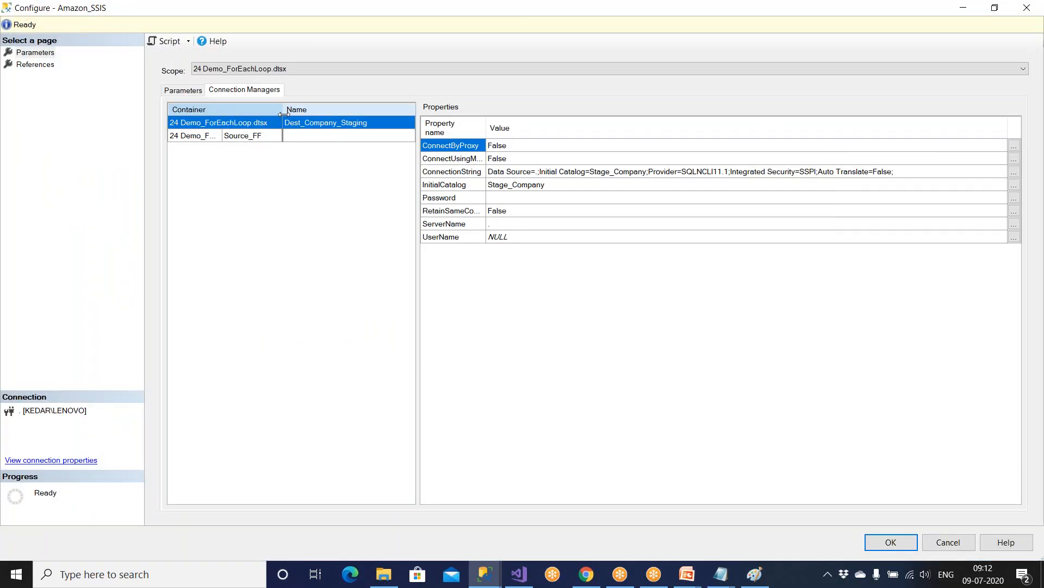
{"action": "left_click", "coordinate": [314, 137]}
{"action": "left_click_drag", "start_coordinate": [418, 123], "coordinate": [469, 123]}
{"action": "left_click", "coordinate": [380, 124]}
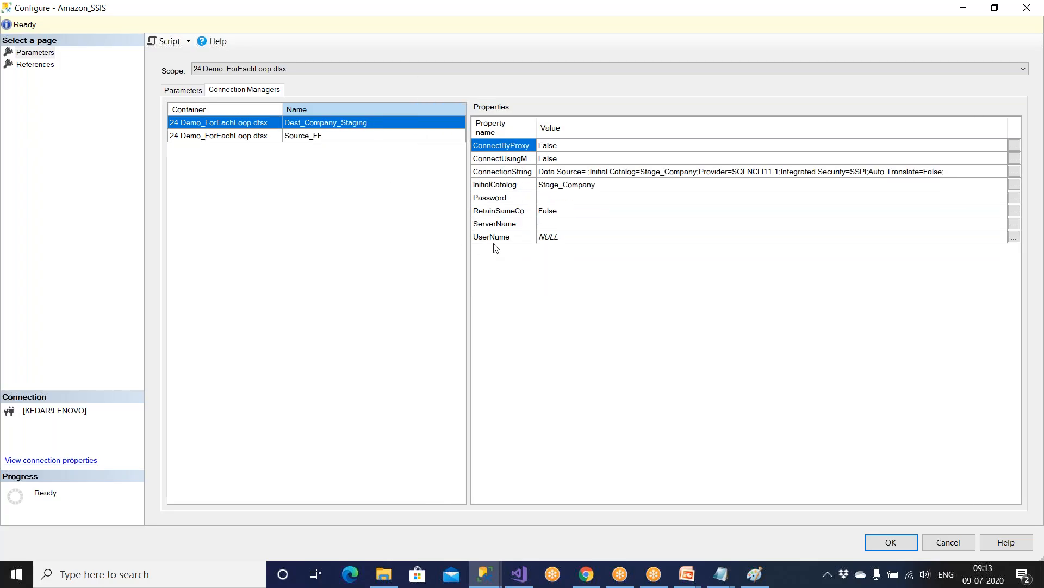
{"action": "left_click", "coordinate": [546, 229]}
{"action": "left_click", "coordinate": [546, 229]}
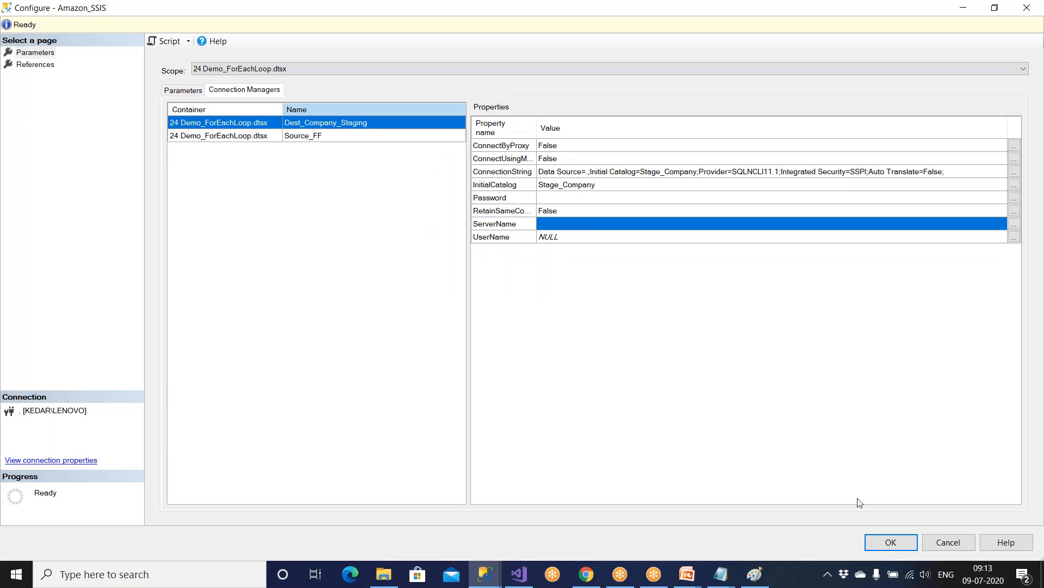
{"action": "left_click", "coordinate": [943, 547]}
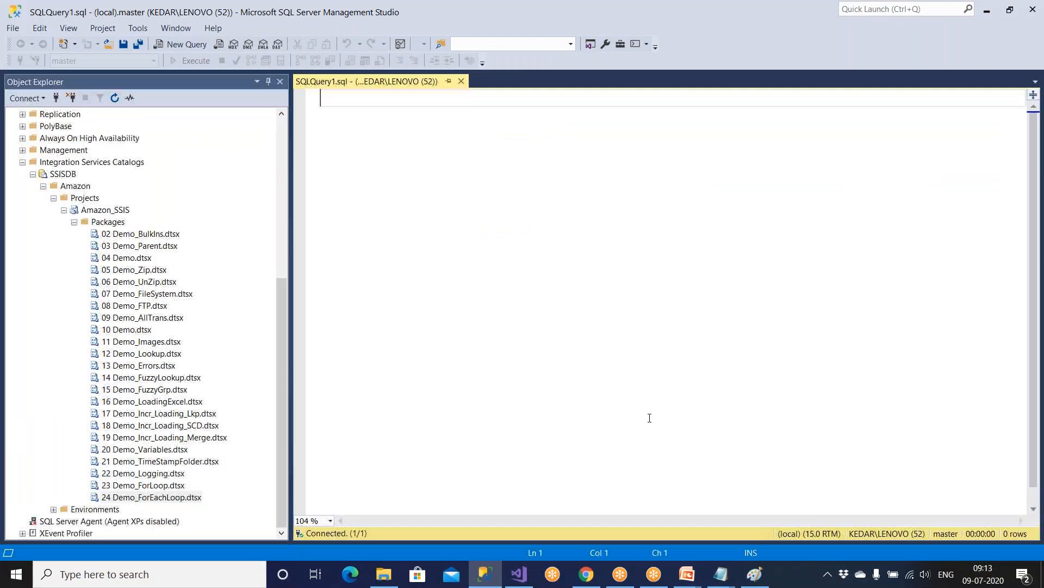
Step: Reopen the configuration of 24 Demo_ForEachLoop.dtsx and examine the Source_FF connection manager with its full property names showing
{"action": "right_click", "coordinate": [184, 497]}
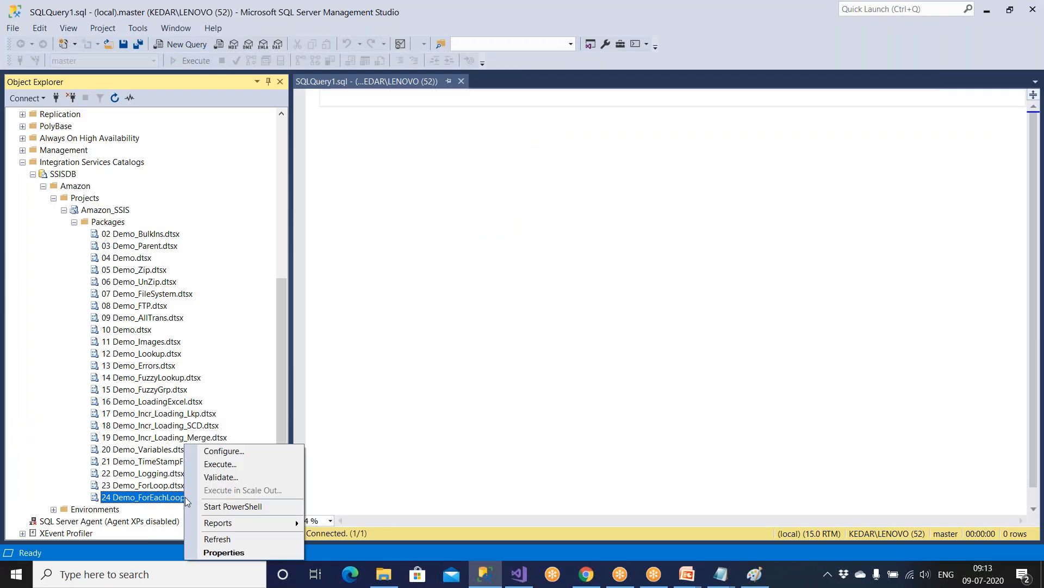
{"action": "left_click", "coordinate": [219, 456]}
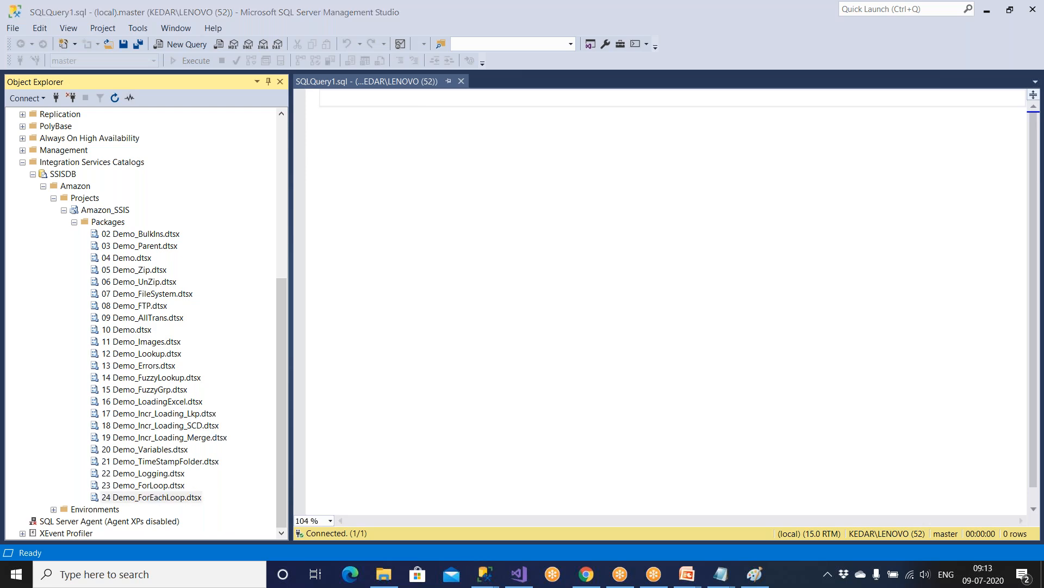
{"action": "left_click", "coordinate": [499, 207]}
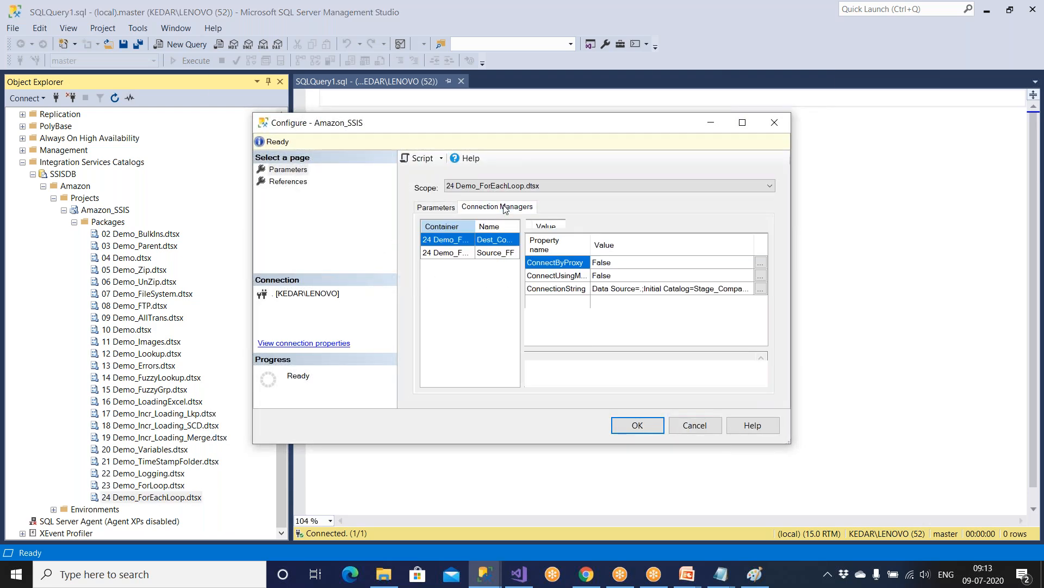
{"action": "left_click", "coordinate": [742, 122]}
{"action": "left_click", "coordinate": [288, 140]}
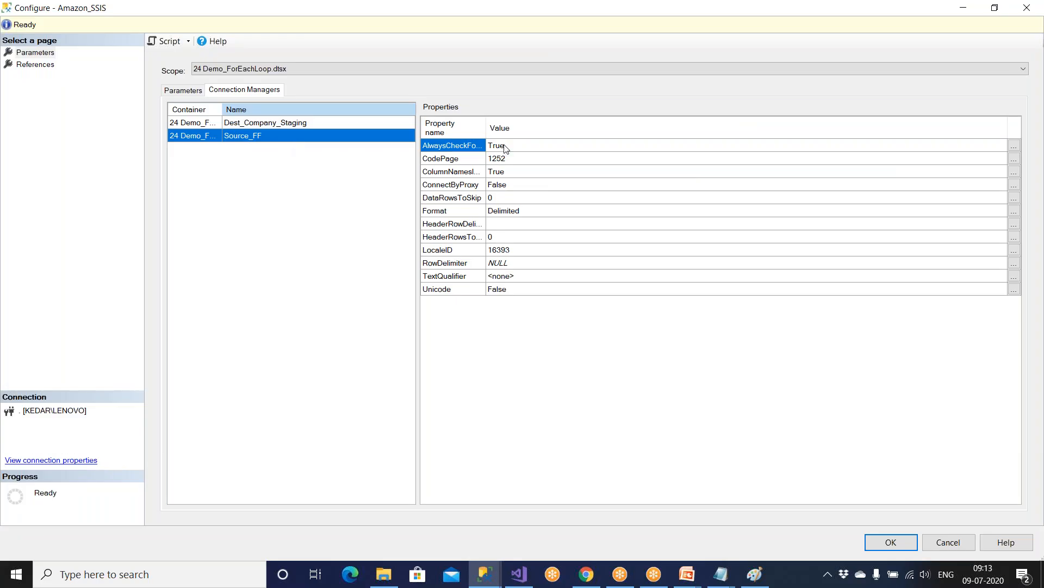
{"action": "left_click_drag", "start_coordinate": [486, 128], "coordinate": [558, 133]}
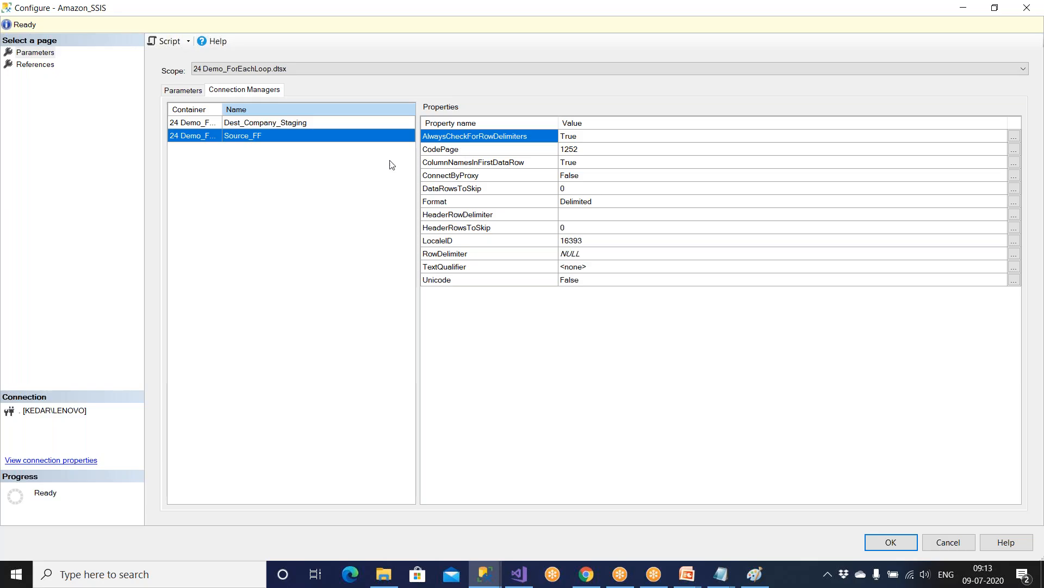
Step: Try to override the ServerName of Dest_Company_Staging with 192.123.23.14, the OLAP server address from the Paint diagram, and cancel the edit
{"action": "left_click", "coordinate": [305, 125]}
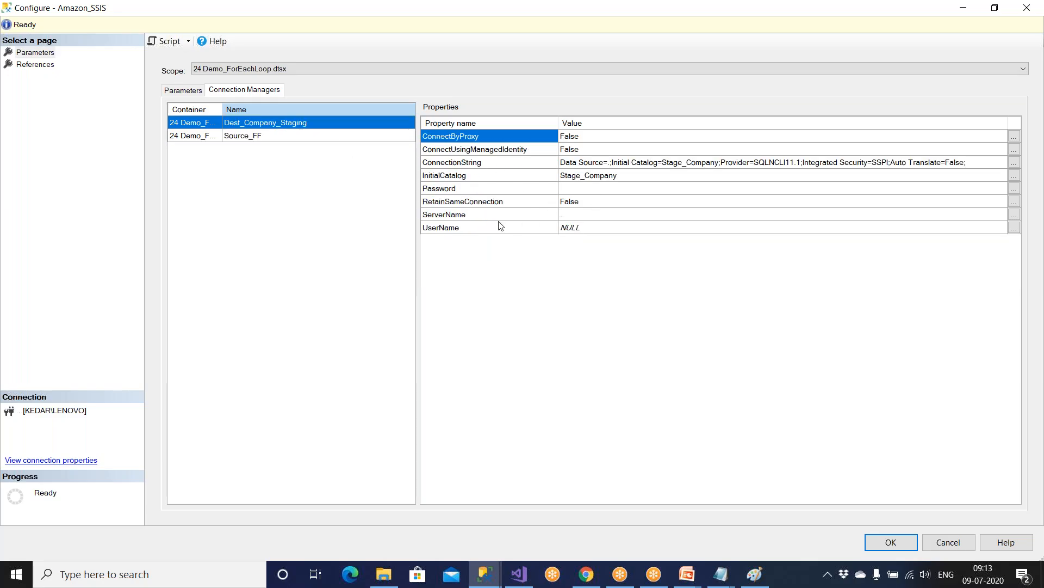
{"action": "left_click", "coordinate": [475, 220]}
{"action": "left_click", "coordinate": [571, 215]}
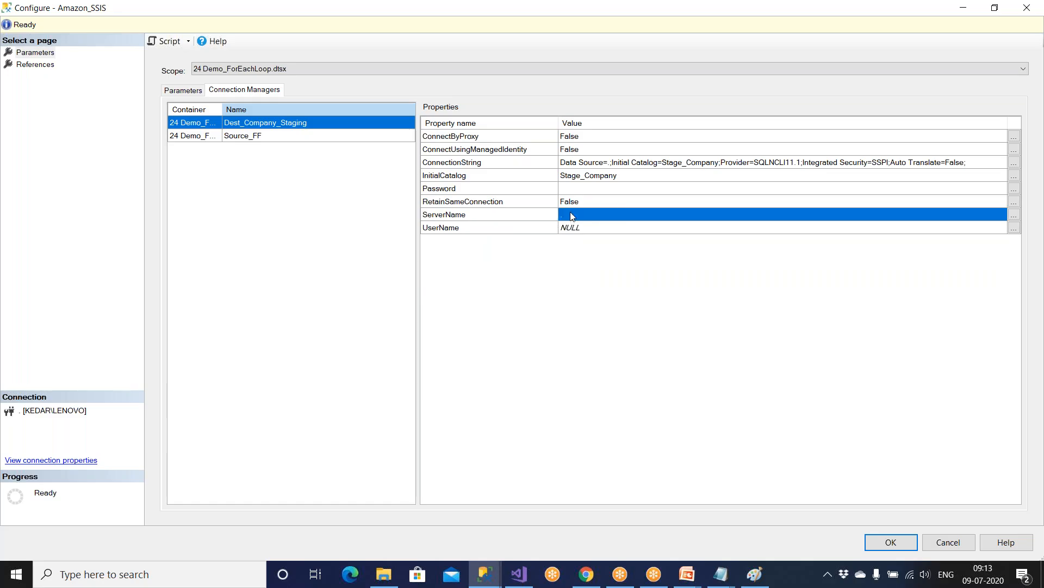
{"action": "left_click", "coordinate": [1014, 216]}
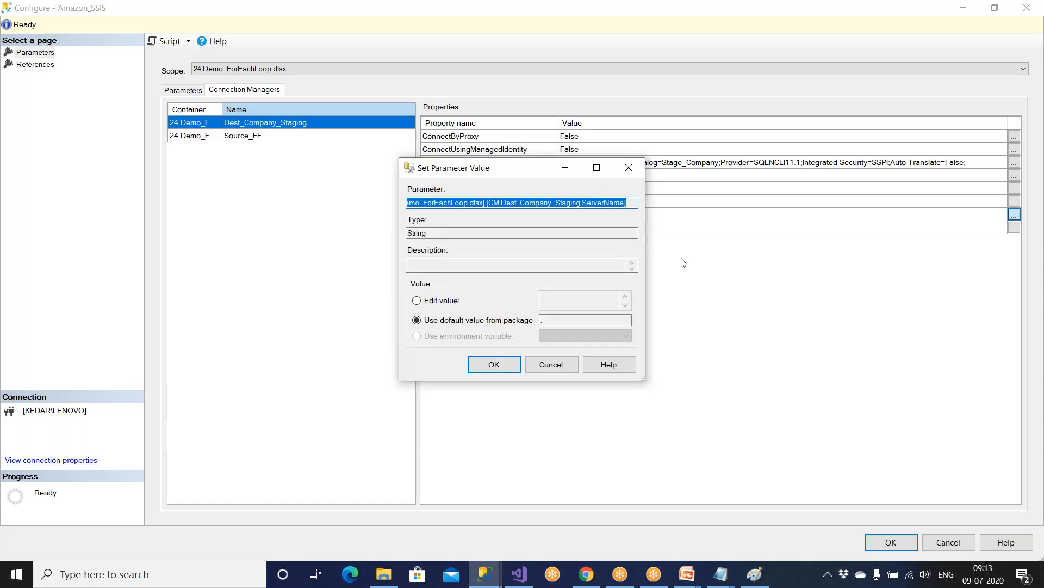
{"action": "left_click", "coordinate": [437, 308]}
{"action": "left_click", "coordinate": [549, 302]}
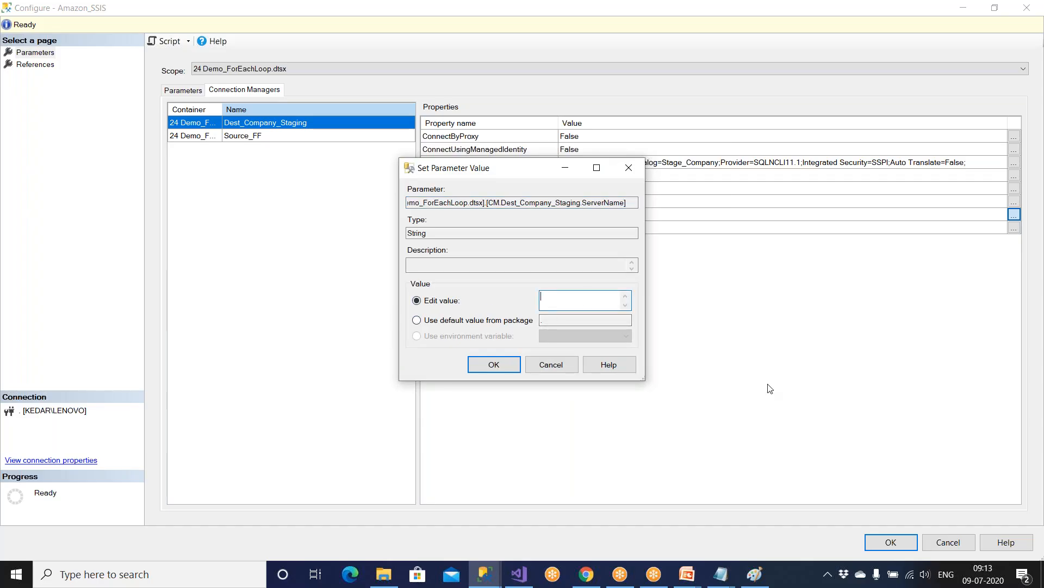
{"action": "left_click", "coordinate": [755, 574]}
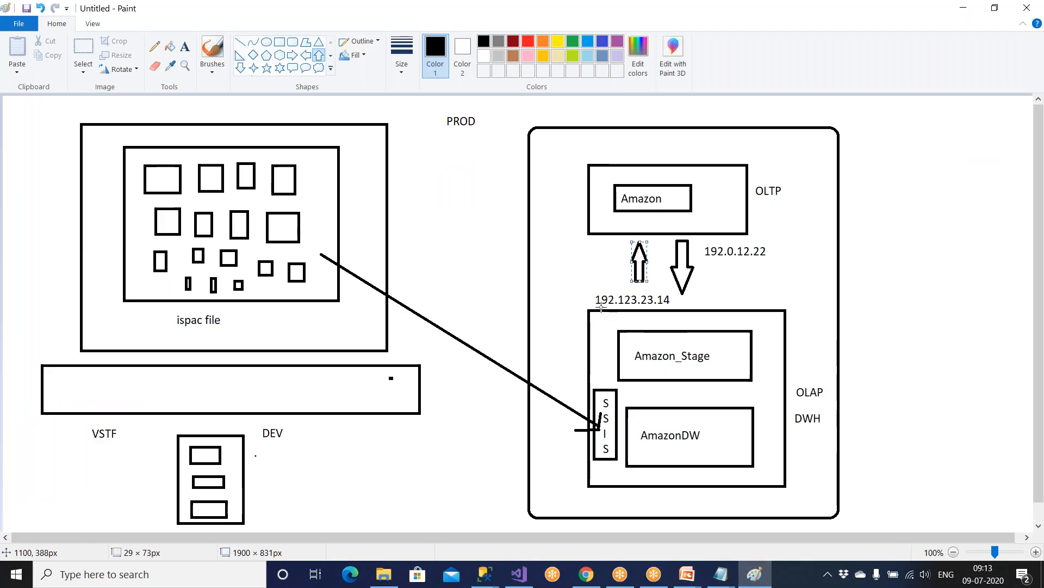
{"action": "mouse_move", "coordinate": [755, 578]}
{"action": "left_click", "coordinate": [755, 575]}
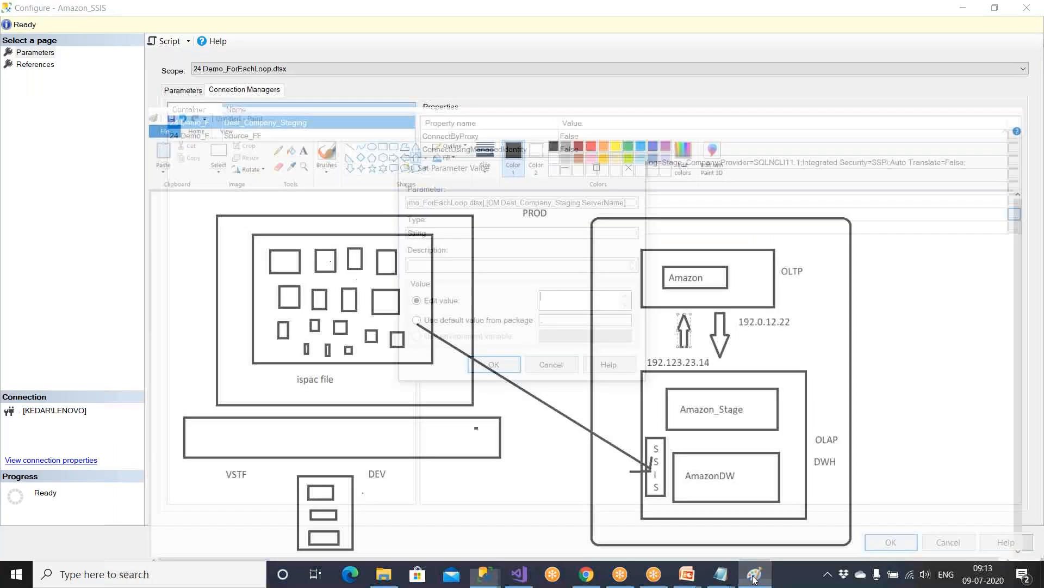
{"action": "type", "text": "192.123.23.14"}
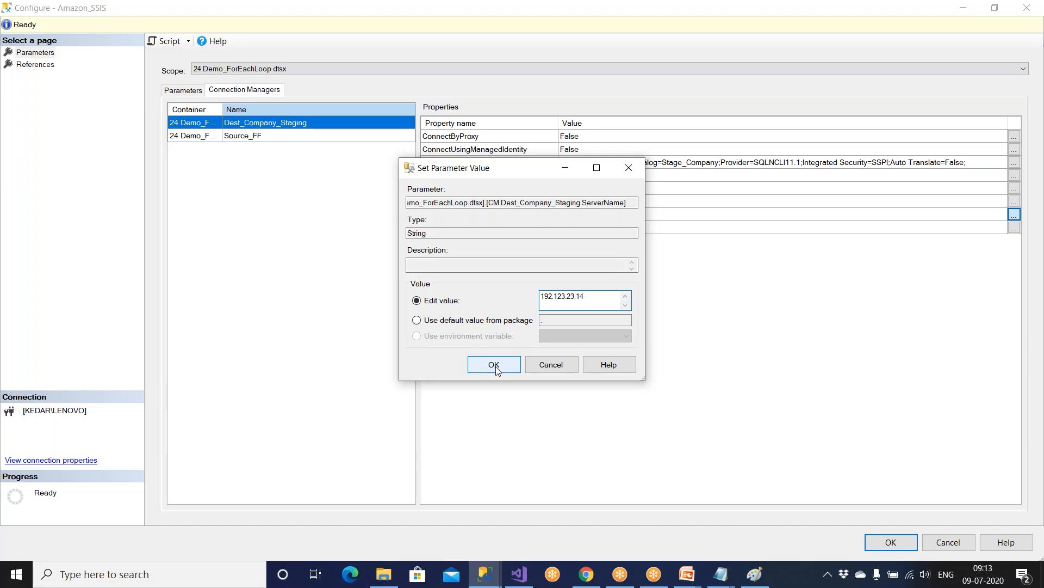
{"action": "left_click", "coordinate": [552, 368]}
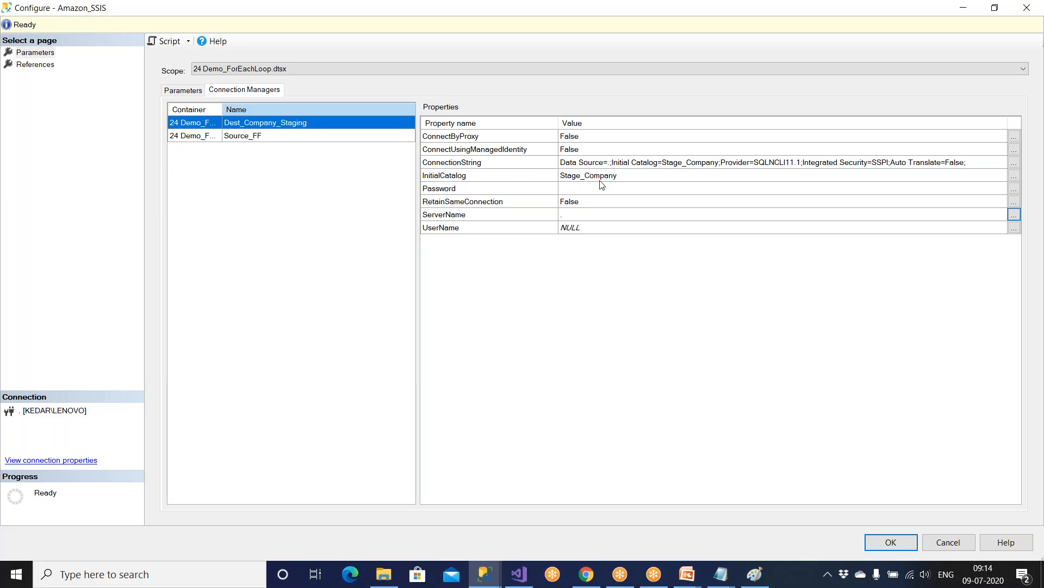
Step: Compare the Dest_Company_Staging properties with the OLAP server in the Paint diagram, and close the package configuration without saving
{"action": "key", "text": "alt+Tab"}
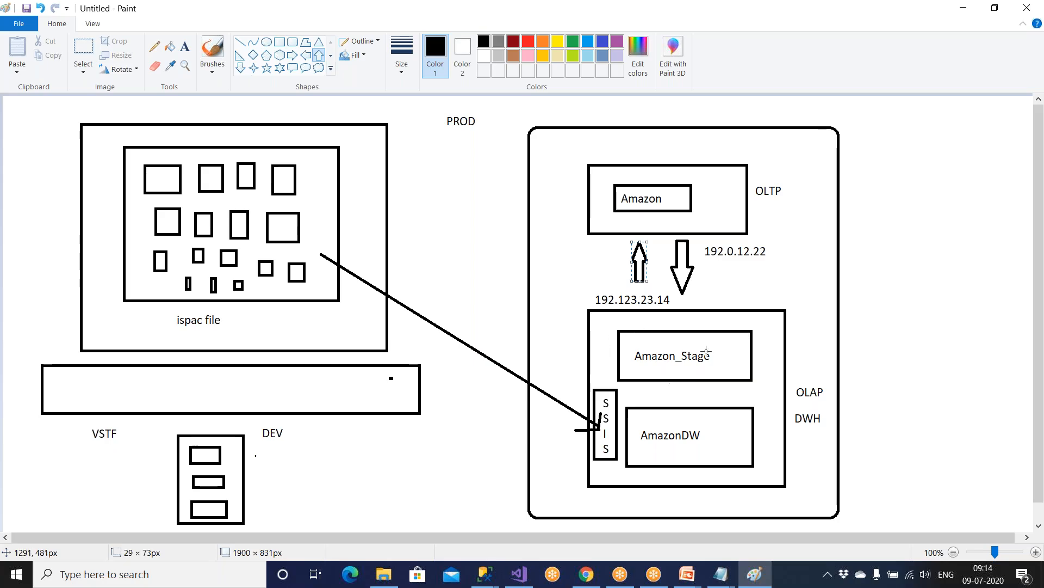
{"action": "key", "text": "alt+Tab"}
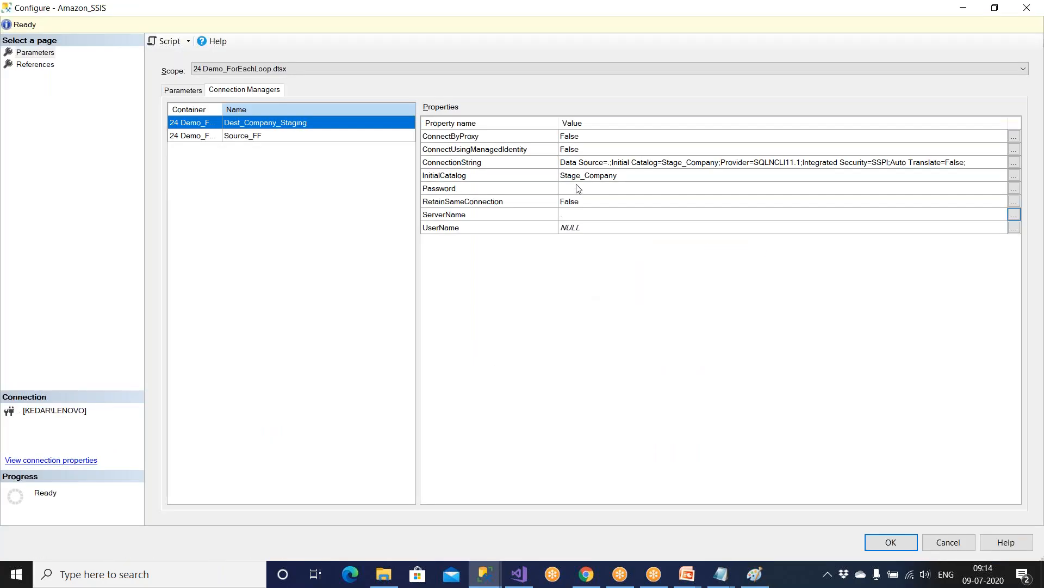
{"action": "left_click", "coordinate": [573, 217]}
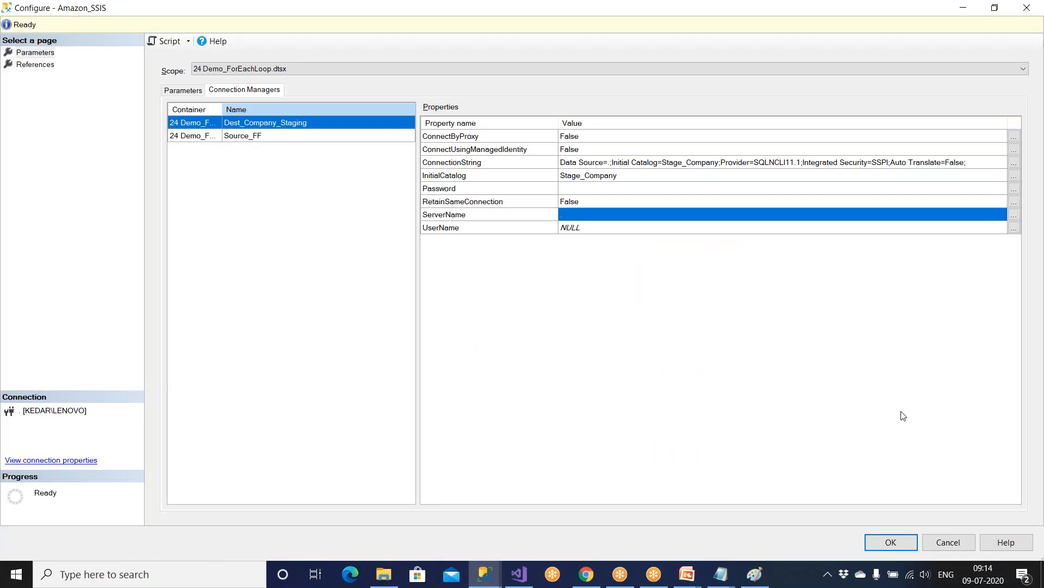
{"action": "left_click", "coordinate": [948, 542]}
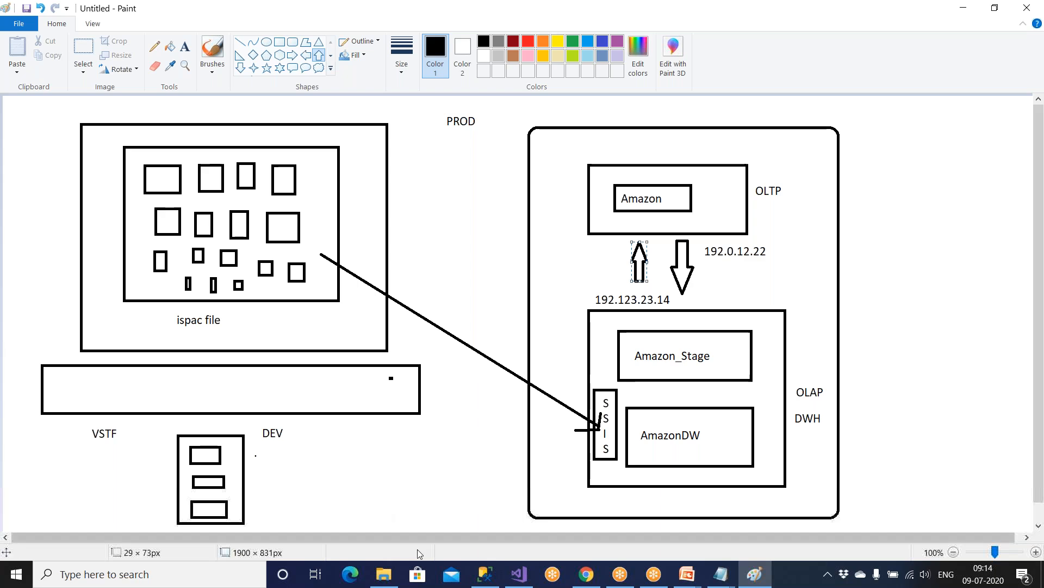
Step: Look at the project in Visual Studio, and open the configuration of package 23 Demo_ForLoop.dtsx in SQL Server Management Studio
{"action": "left_click", "coordinate": [519, 574]}
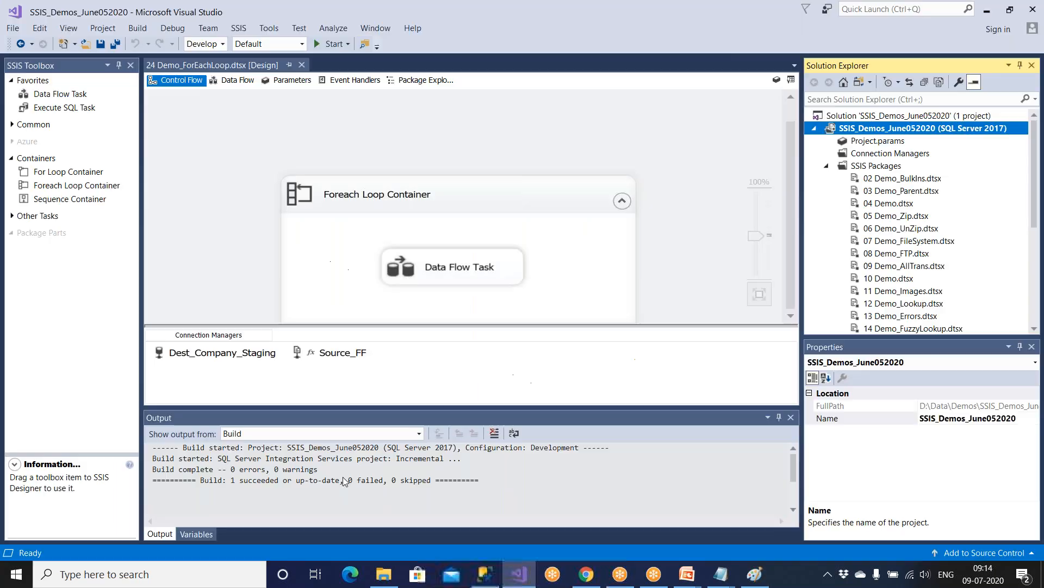
{"action": "left_click", "coordinate": [485, 574]}
{"action": "left_click", "coordinate": [175, 485]}
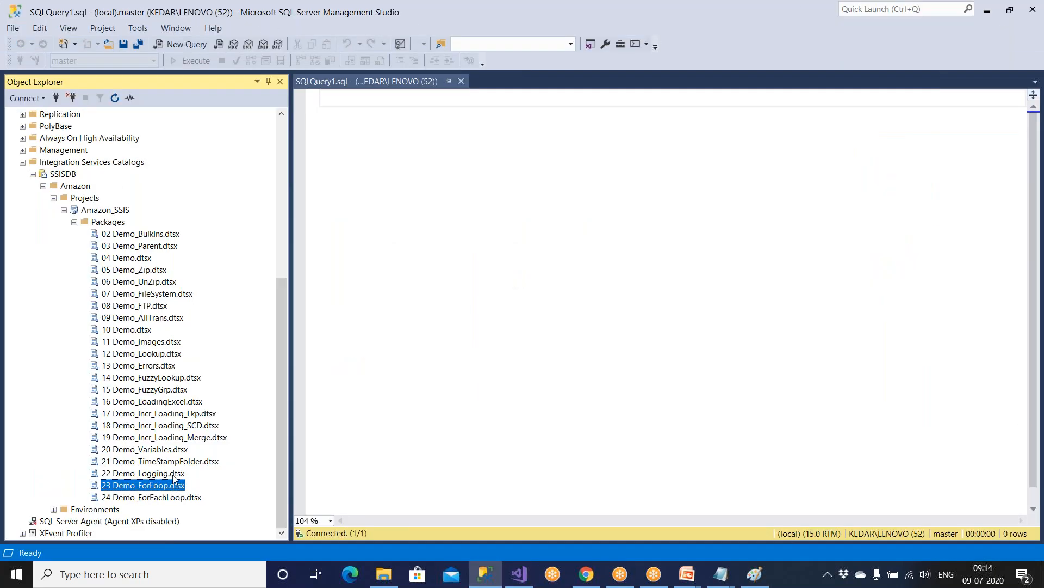
{"action": "right_click", "coordinate": [174, 485]}
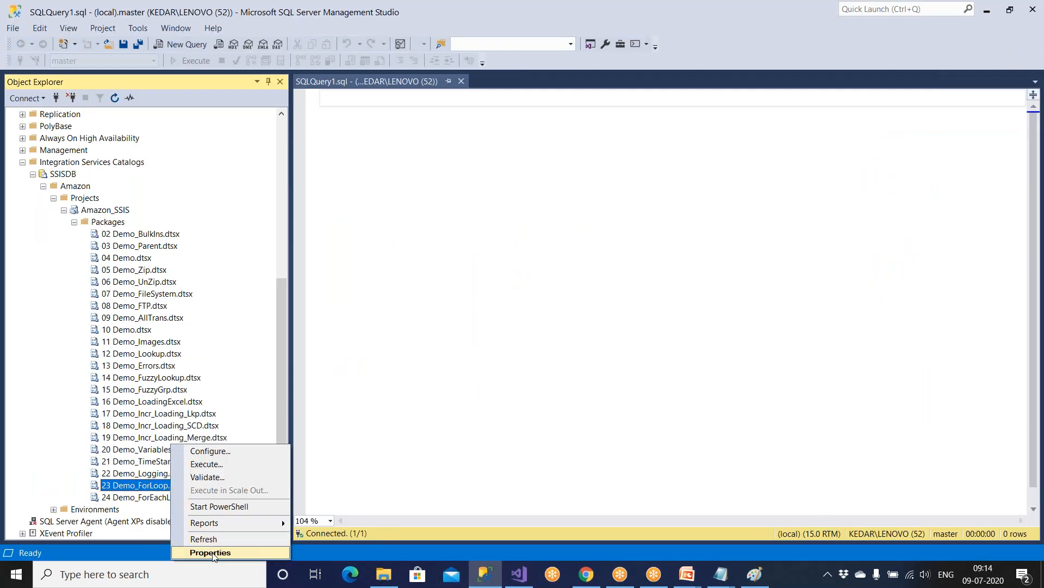
{"action": "left_click", "coordinate": [218, 458]}
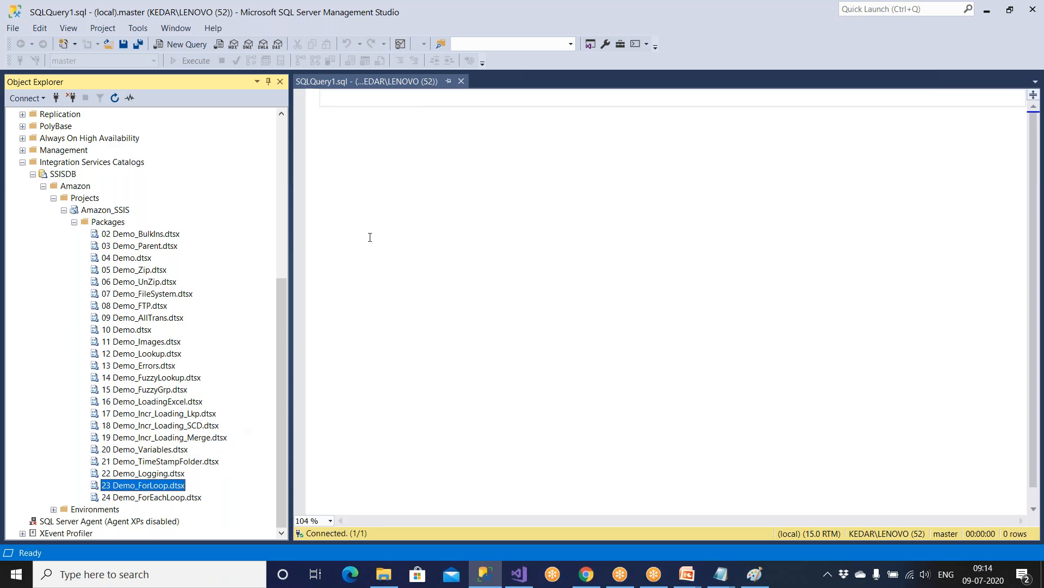
Step: Try to override the ServerName of Source_Company_Stage in package 23 Demo_ForLoop.dtsx with 192.127.23.14, and close the configuration without saving
{"action": "left_click", "coordinate": [505, 208]}
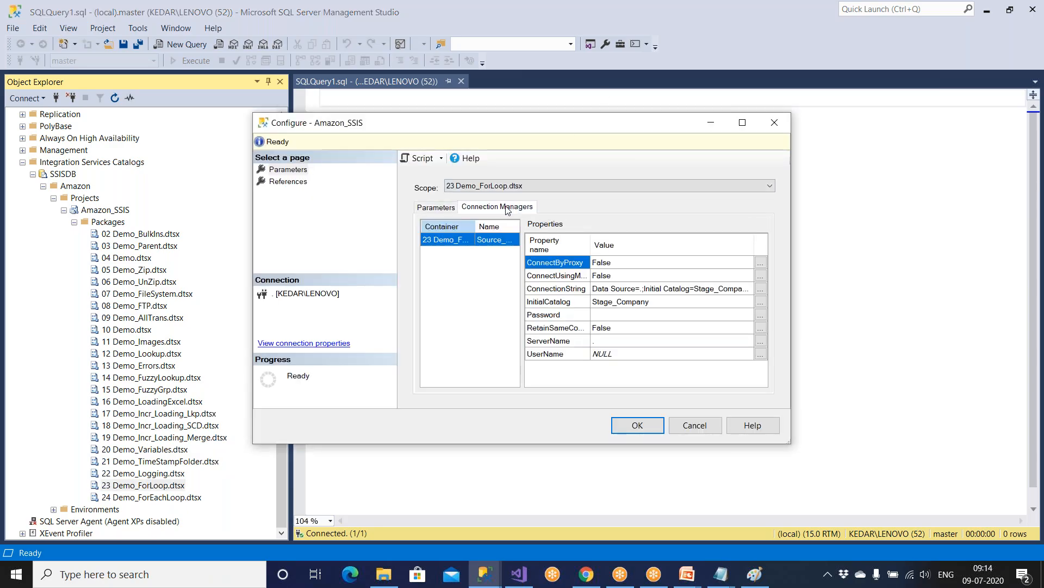
{"action": "left_click", "coordinate": [742, 122]}
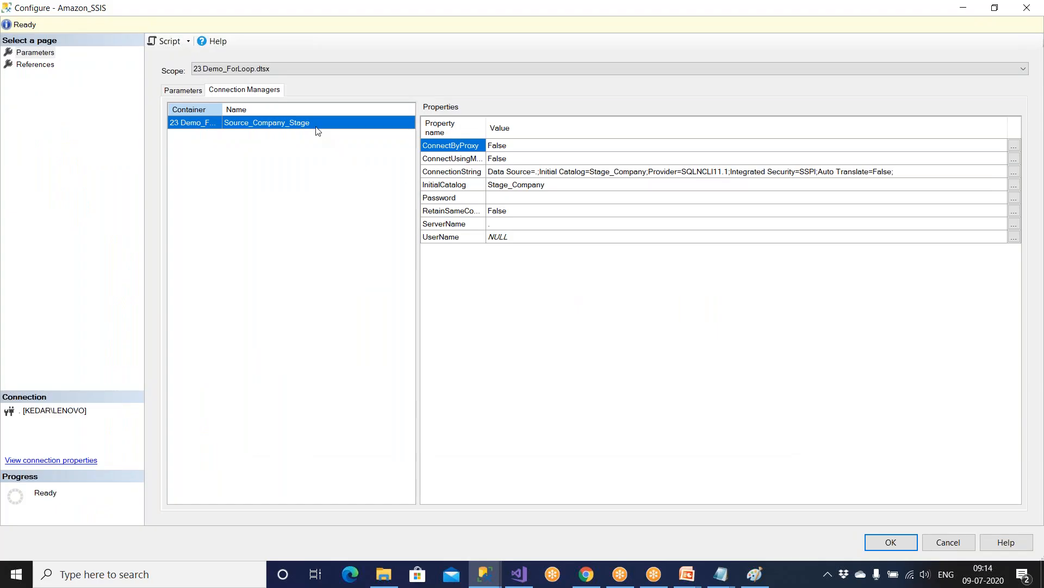
{"action": "left_click", "coordinate": [502, 228]}
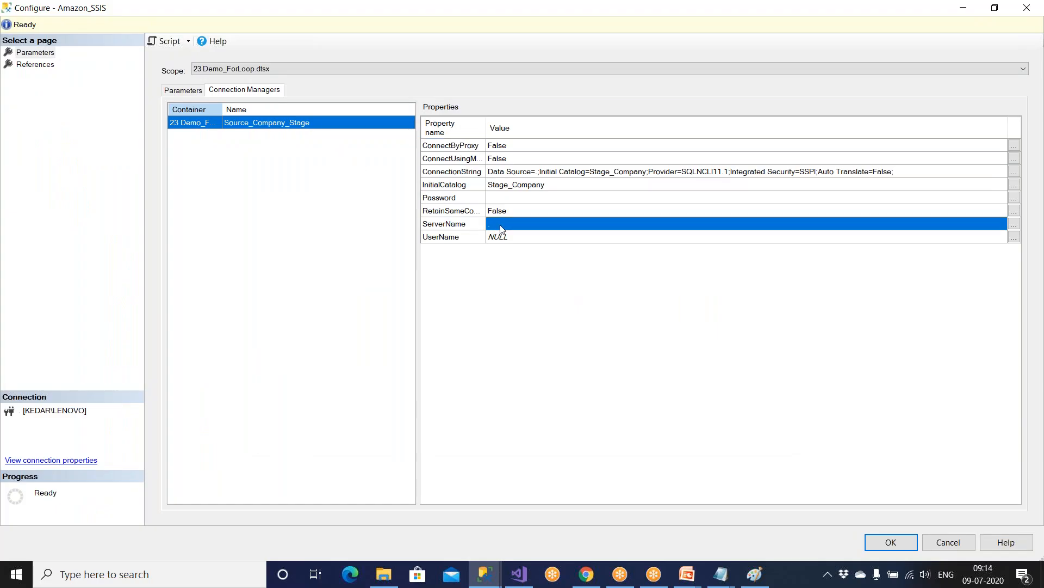
{"action": "left_click", "coordinate": [1014, 223]}
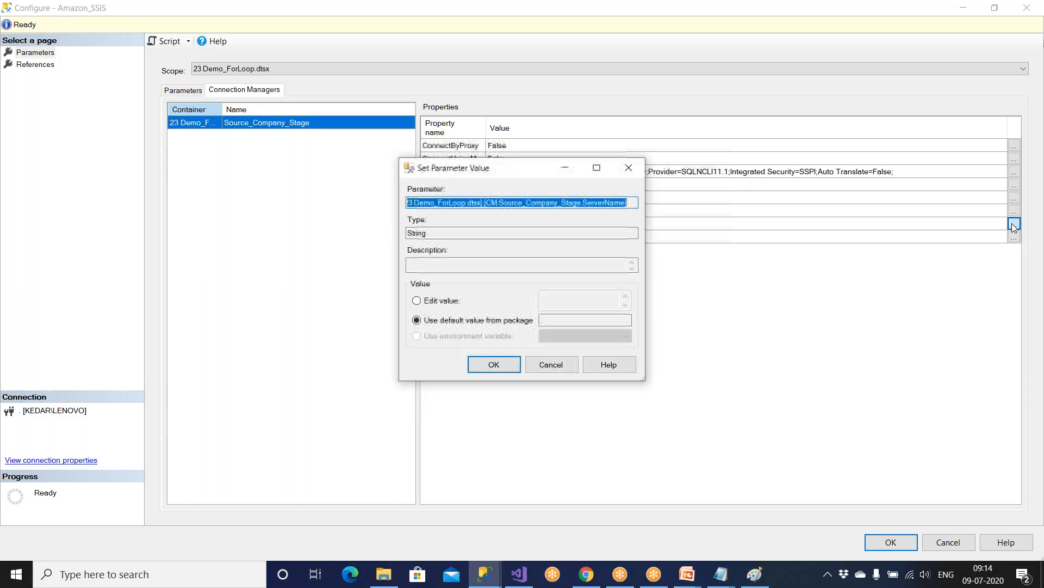
{"action": "left_click", "coordinate": [434, 301]}
{"action": "left_click", "coordinate": [559, 300]}
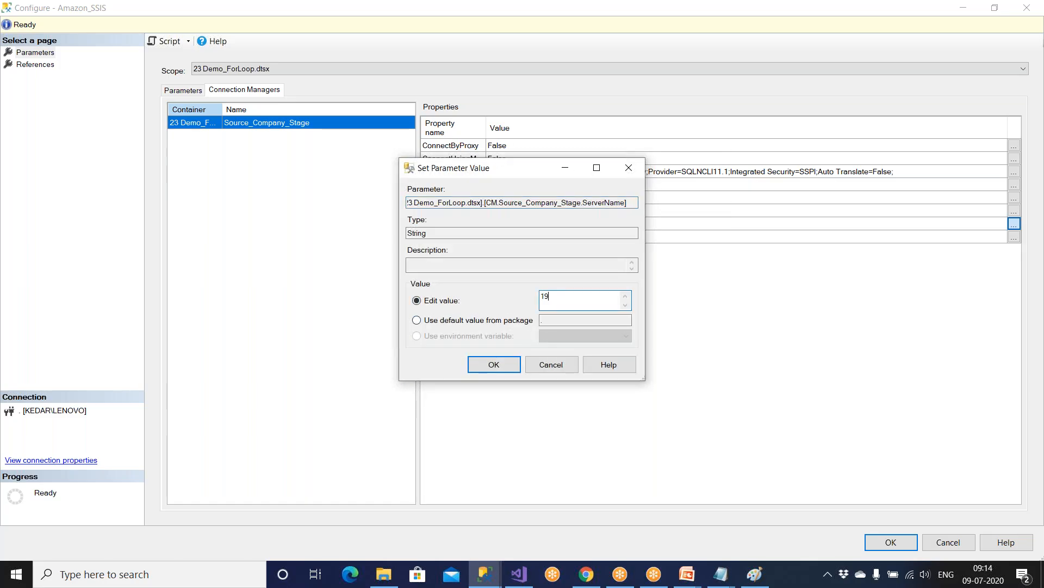
{"action": "type", "text": "192.127.23.14"}
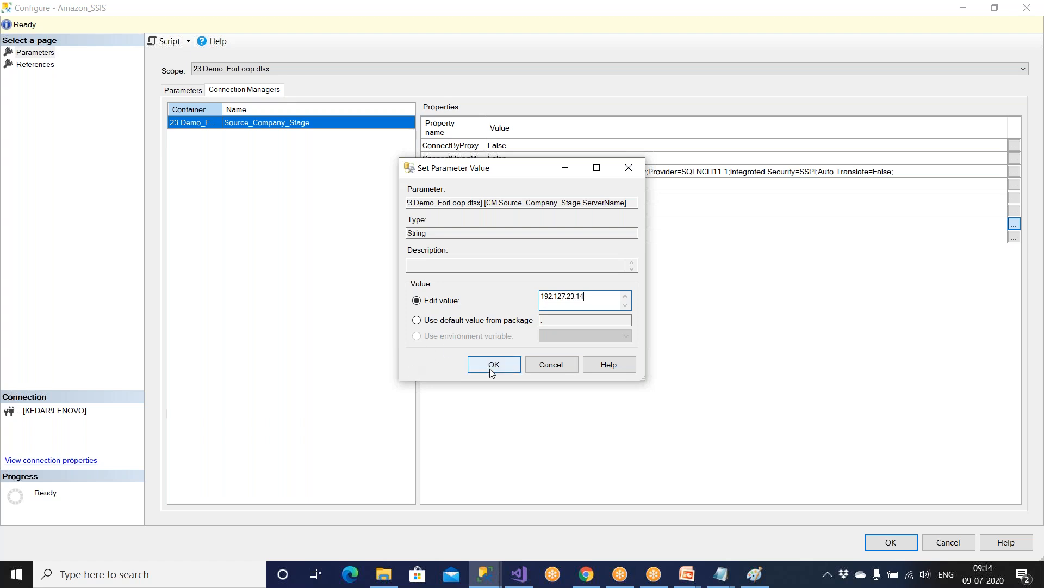
{"action": "left_click", "coordinate": [545, 370]}
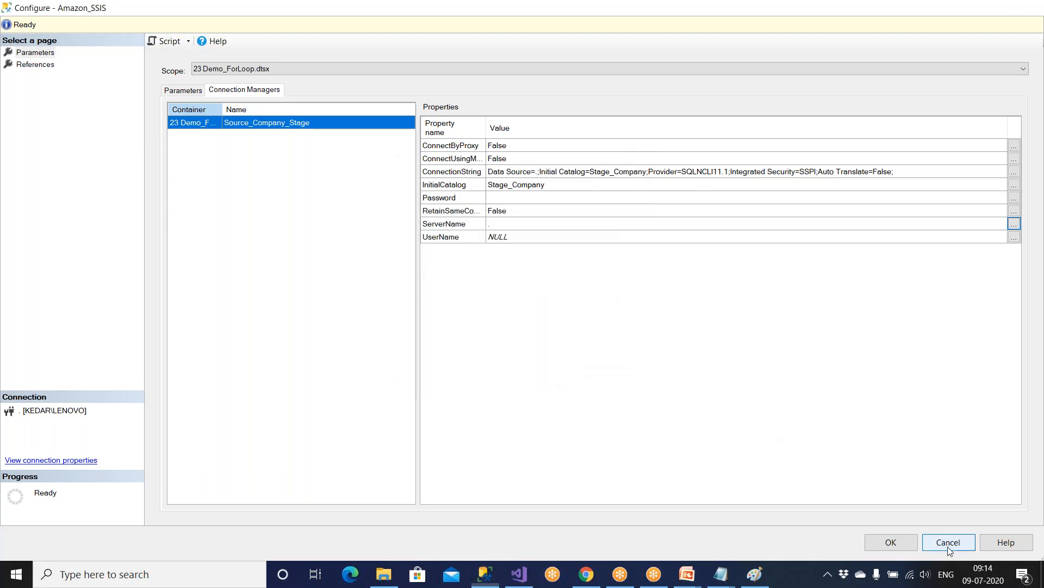
{"action": "left_click", "coordinate": [949, 542]}
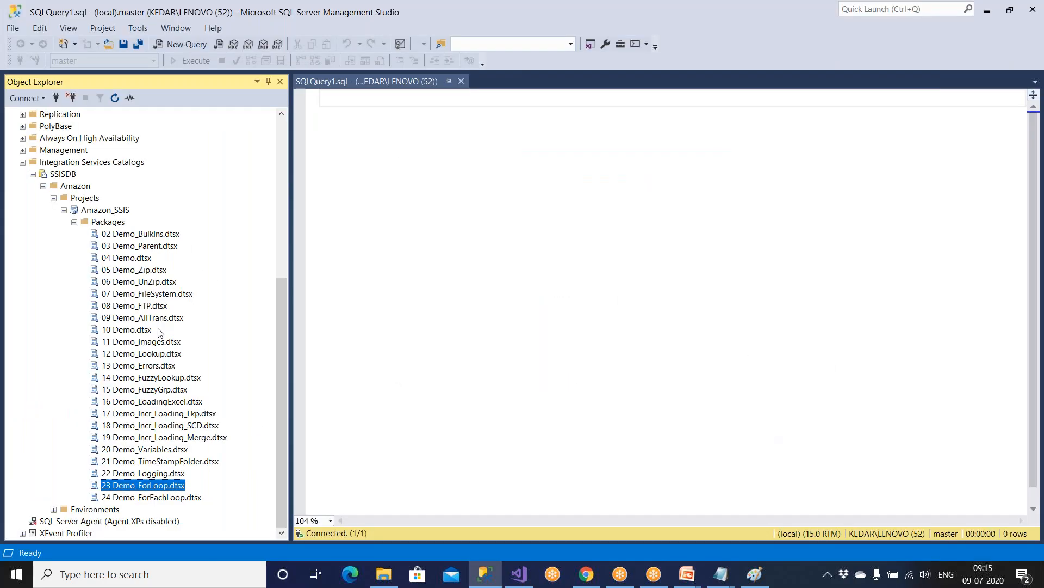
Step: Collapse the SSISDB catalog and list the tables of the Stage_Company database
{"action": "left_click", "coordinate": [151, 498]}
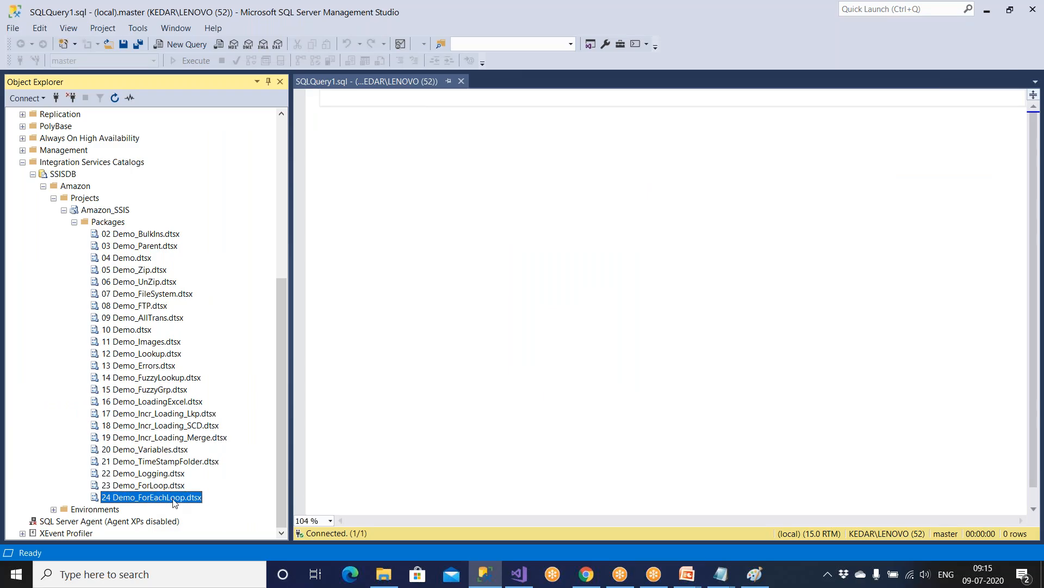
{"action": "right_click", "coordinate": [170, 500]}
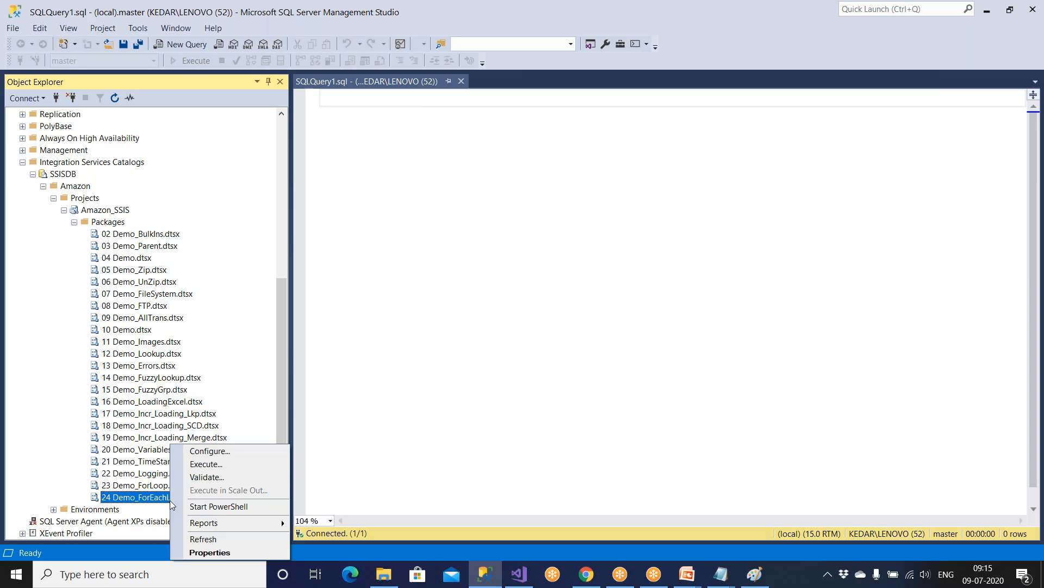
{"action": "left_click", "coordinate": [33, 174]}
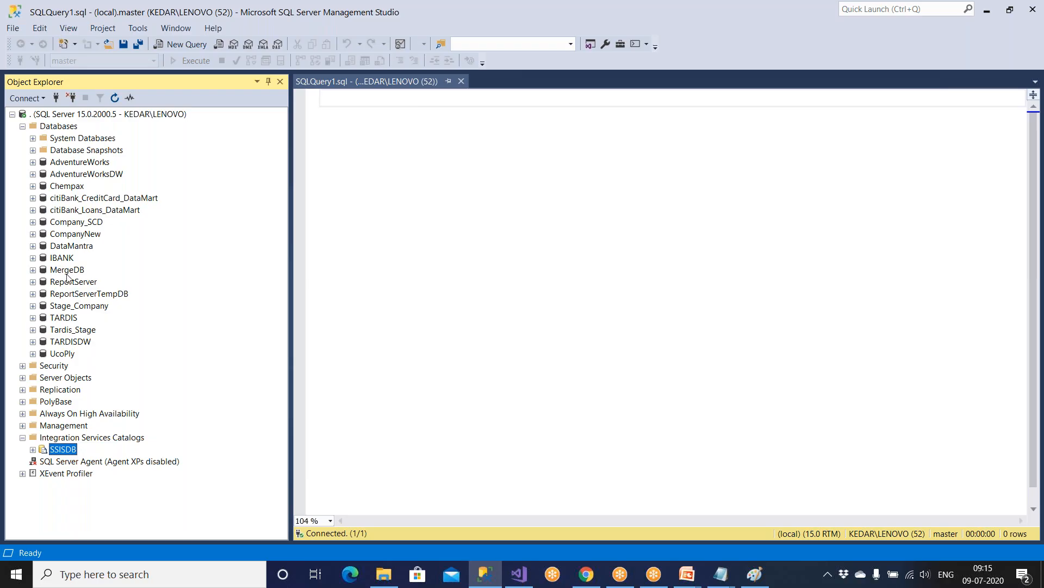
{"action": "left_click", "coordinate": [82, 308]}
{"action": "double_click", "coordinate": [82, 309]}
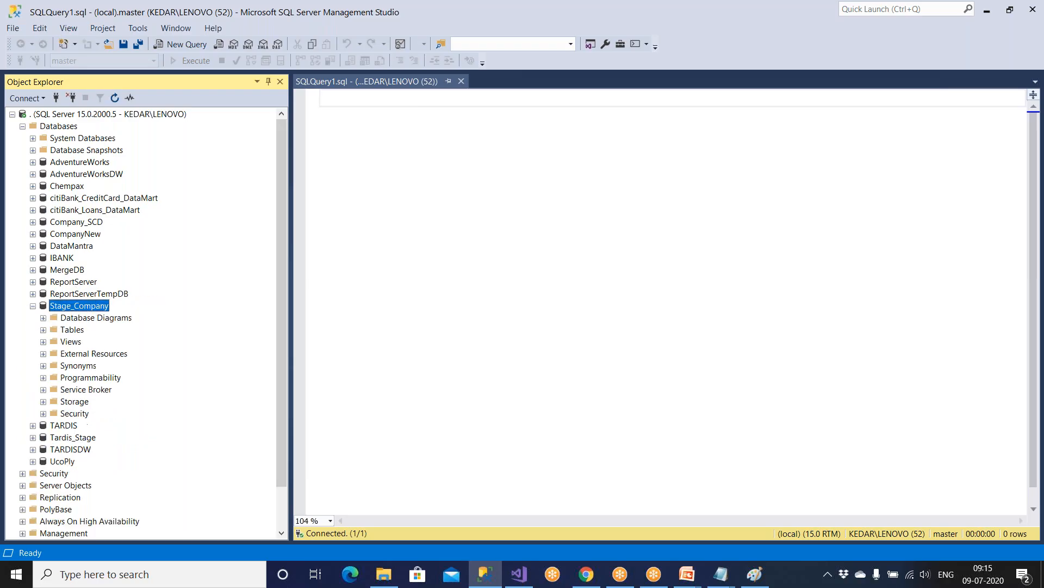
{"action": "double_click", "coordinate": [72, 329]}
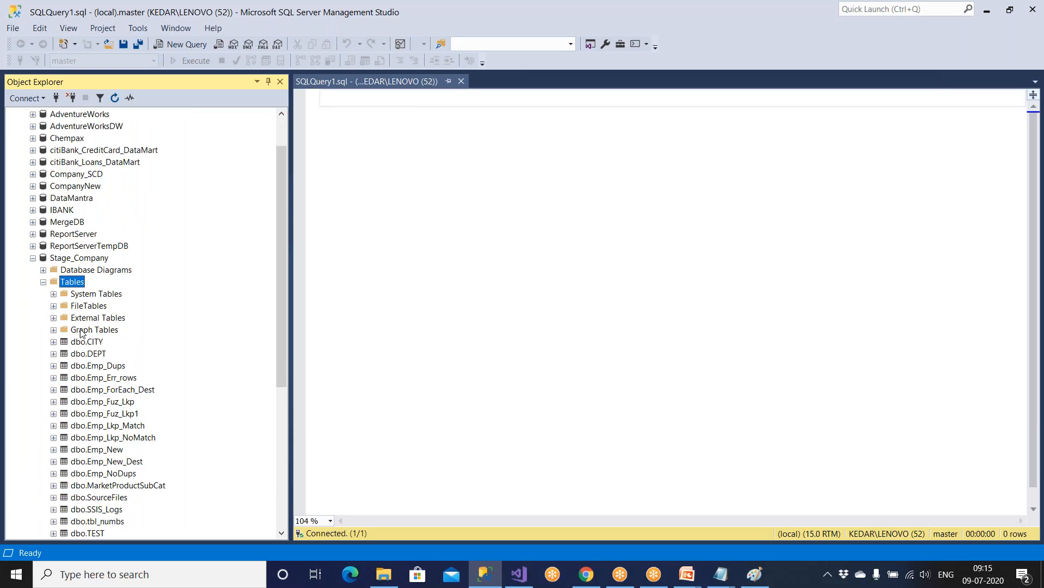
{"action": "scroll", "coordinate": [105, 471], "scroll_direction": "down", "scroll_amount": 4}
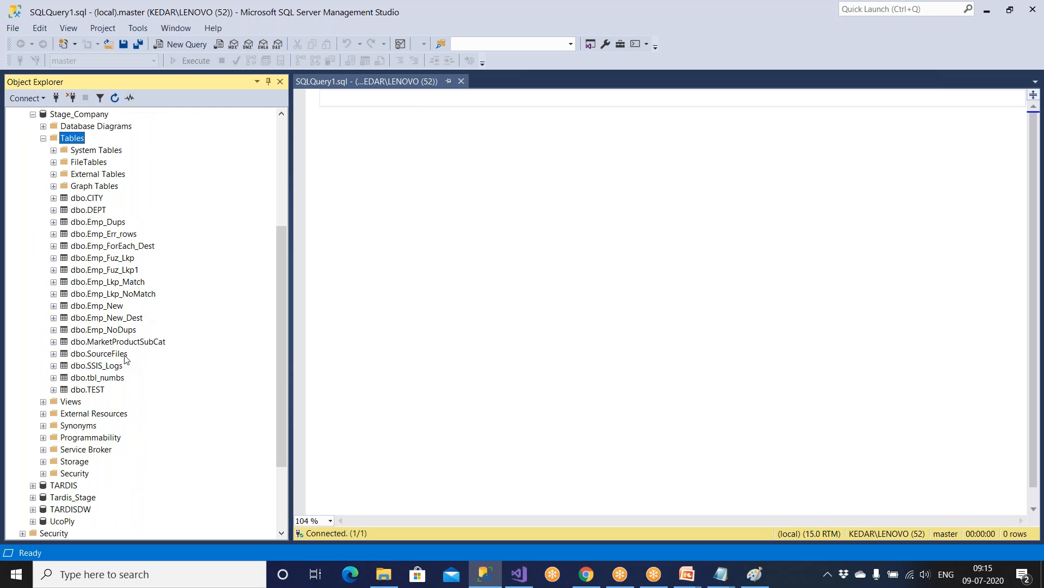
Step: Write the query "select * from Emp_ForEach_Dest", inserting the table name from the Stage_Company tables and removing its schema prefix and brackets
{"action": "left_click_drag", "start_coordinate": [130, 246], "coordinate": [474, 266]}
{"action": "left_click", "coordinate": [476, 98]}
{"action": "key", "text": "Left"}
{"action": "key", "text": "Left"}
{"action": "key", "text": "Left"}
{"action": "key", "text": "Left"}
{"action": "key", "text": "Left"}
{"action": "key", "text": "Left"}
{"action": "key", "text": "Left"}
{"action": "key", "text": "Left"}
{"action": "key", "text": "Left"}
{"action": "key", "text": "Left"}
{"action": "key", "text": "Left"}
{"action": "key", "text": "Left"}
{"action": "key", "text": "Left"}
{"action": "key", "text": "Left"}
{"action": "key", "text": "Left"}
{"action": "key", "text": "Left"}
{"action": "key", "text": "Left"}
{"action": "key", "text": "Left"}
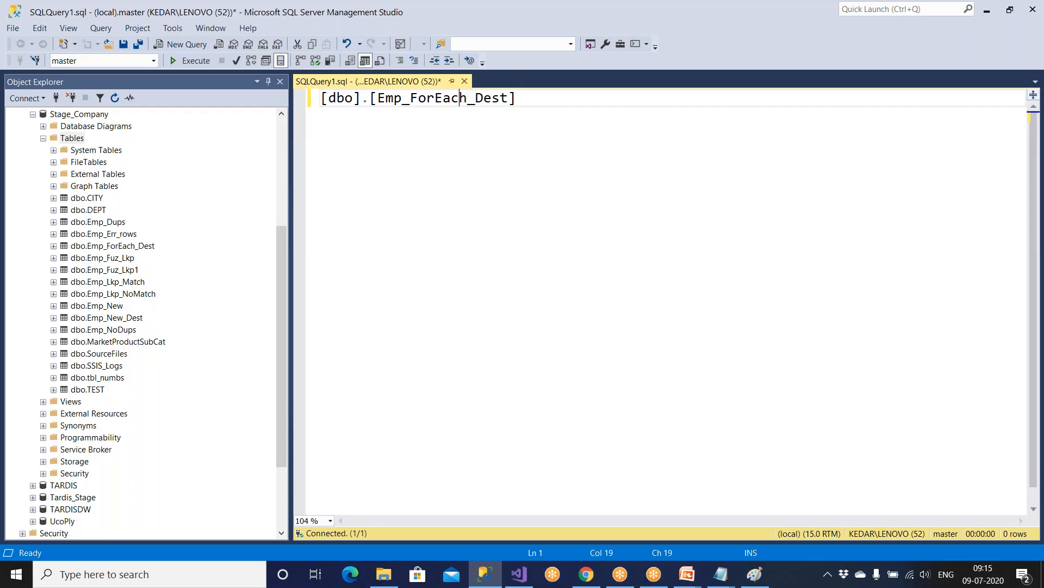
{"action": "key", "text": "BackSpace"}
{"action": "key", "text": "Delete"}
{"action": "key", "text": "Delete"}
{"action": "key", "text": "Delete"}
{"action": "key", "text": "Delete"}
{"action": "key", "text": "Delete"}
{"action": "key", "text": "Delete"}
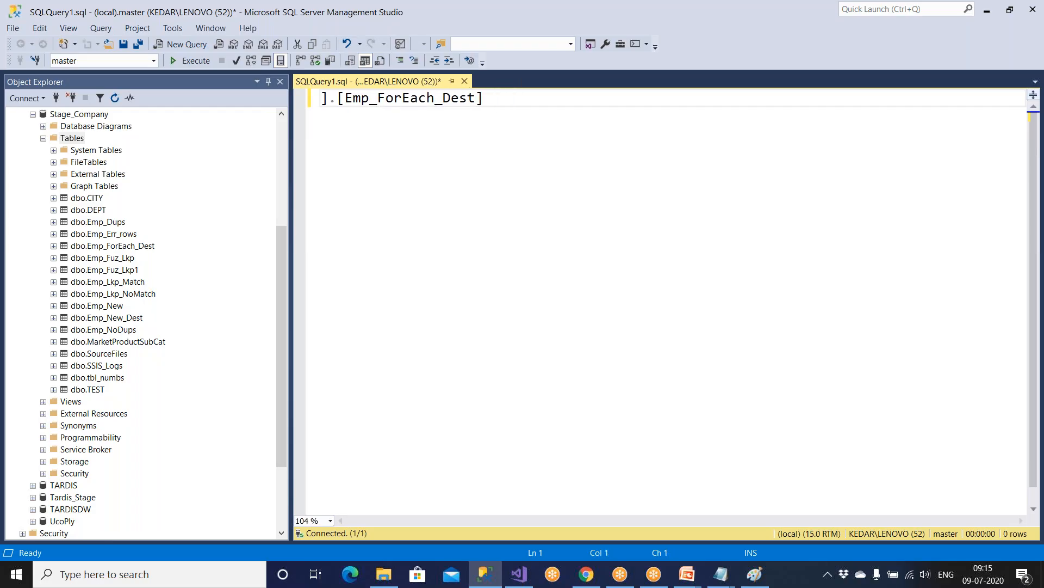
{"action": "type", "text": "select * fro"}
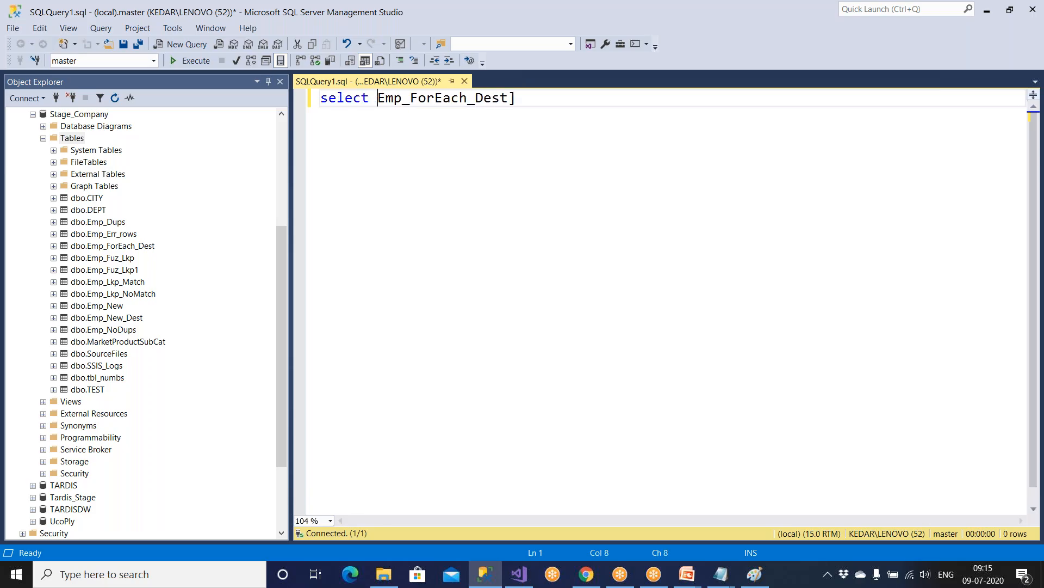
{"action": "type", "text": "m"}
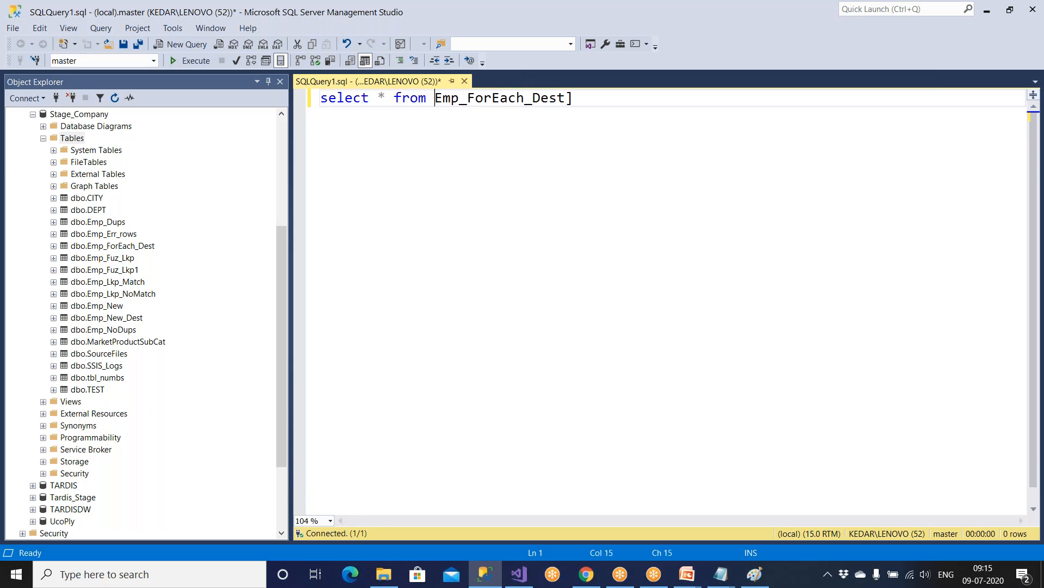
{"action": "left_click", "coordinate": [581, 110]}
{"action": "key", "text": "BackSpace"}
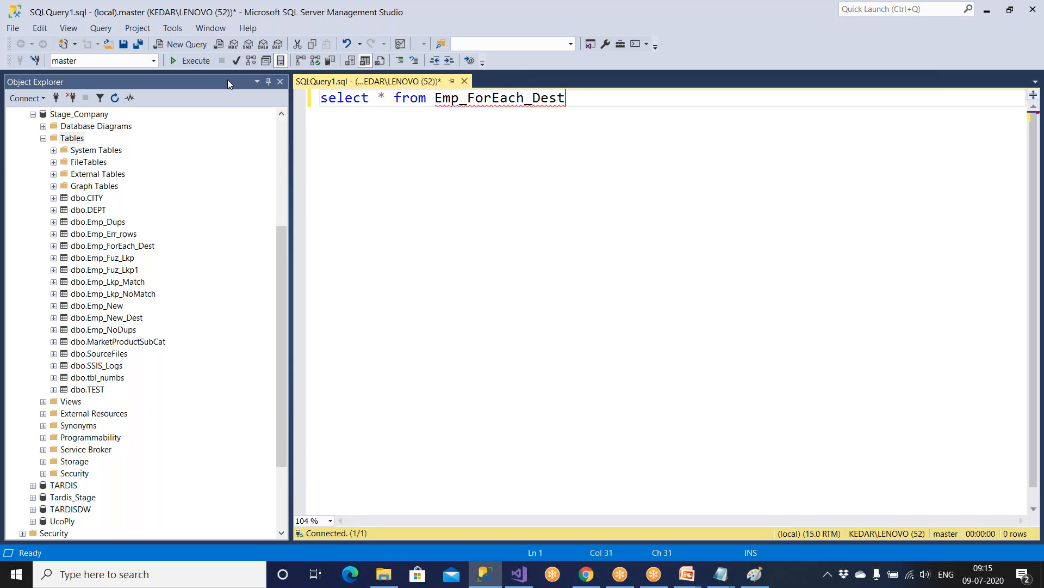
Step: Set the query's database to Stage_Company and execute the Emp_ForEach_Dest query
{"action": "left_click", "coordinate": [153, 61]}
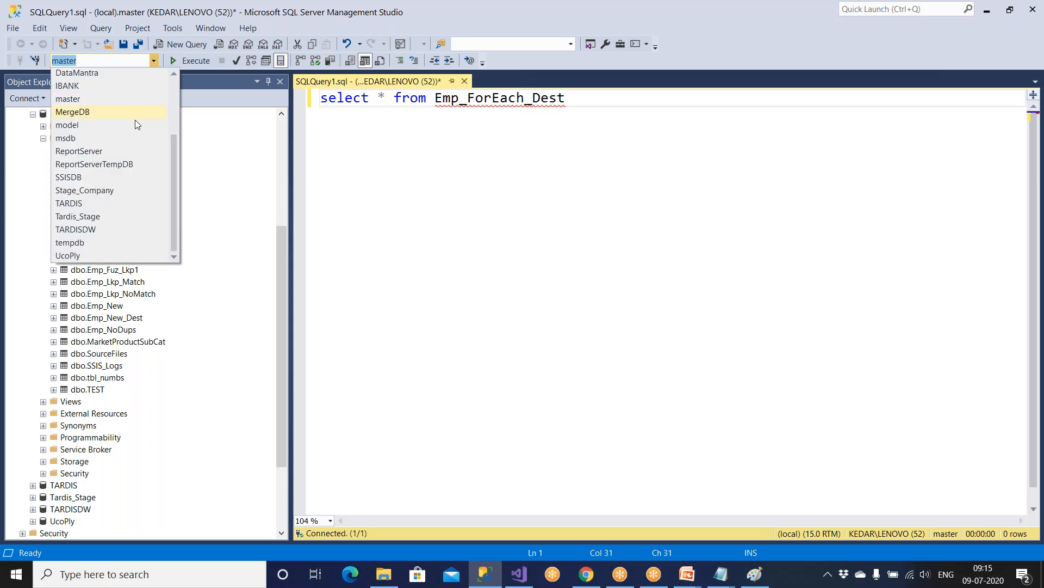
{"action": "left_click", "coordinate": [113, 191]}
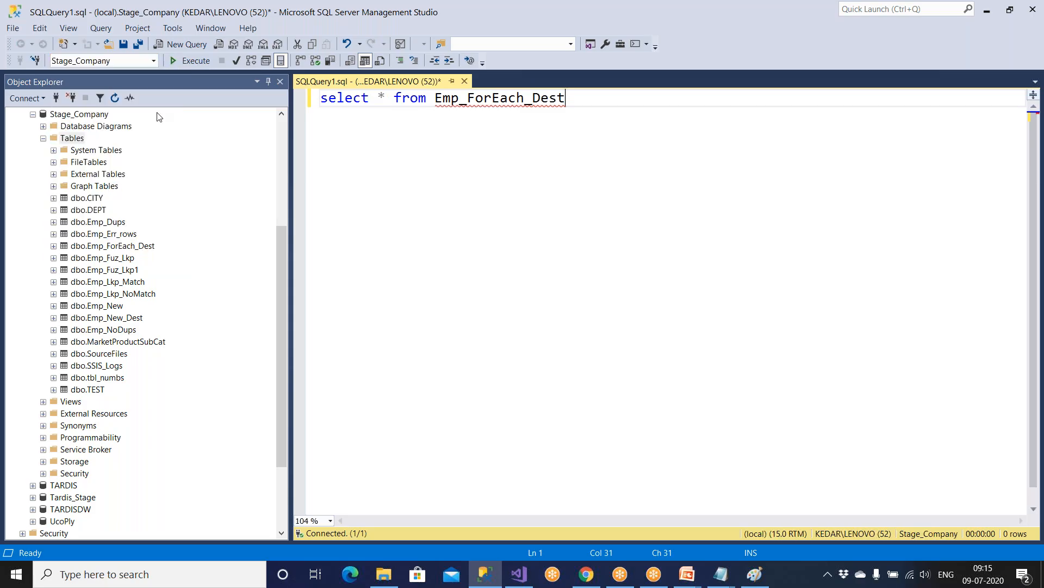
{"action": "left_click", "coordinate": [180, 61]}
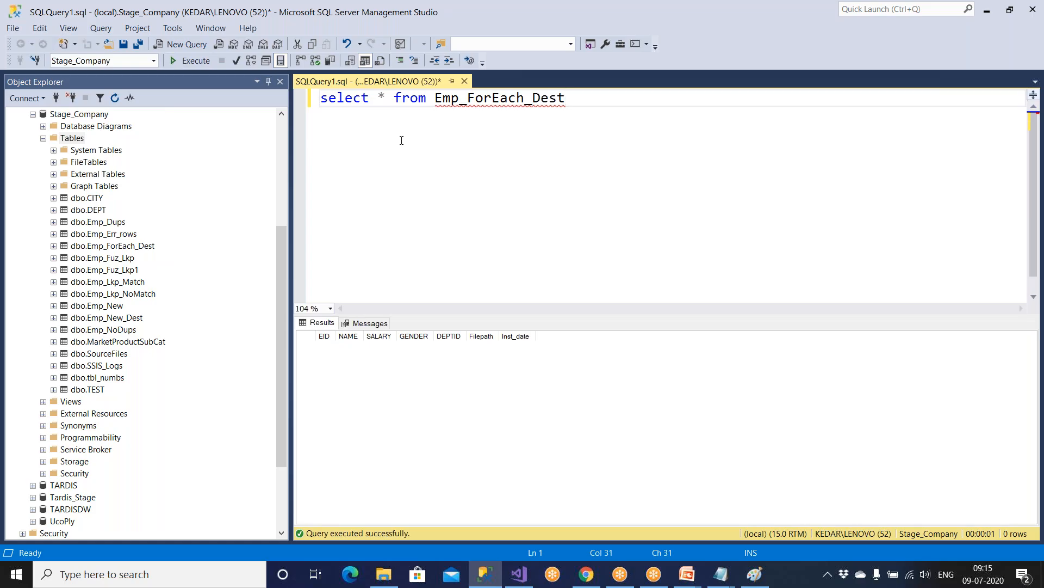
{"action": "key", "text": "F5"}
Step: Look at the package in Visual Studio and the source text files in the D: drive's Amazon folder, and return to SQL Server Management Studio
{"action": "key", "text": "alt+Tab"}
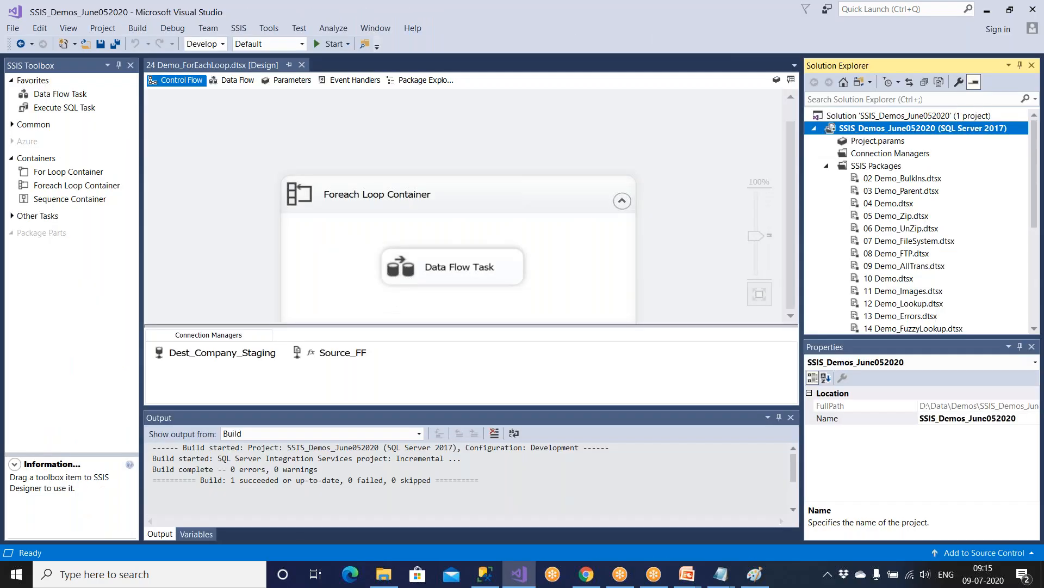
{"action": "key", "text": "alt+Tab"}
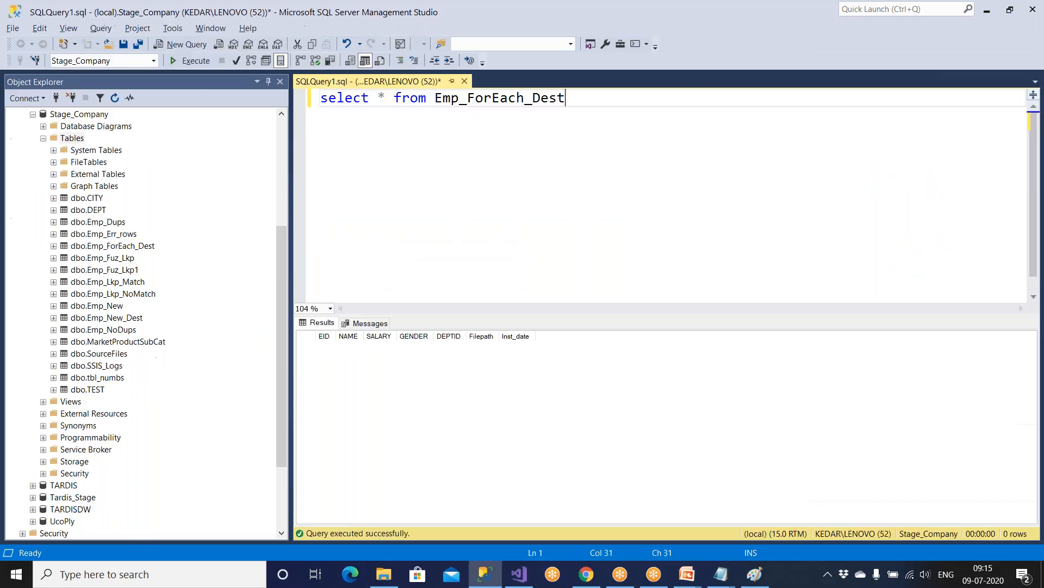
{"action": "left_click", "coordinate": [387, 577]}
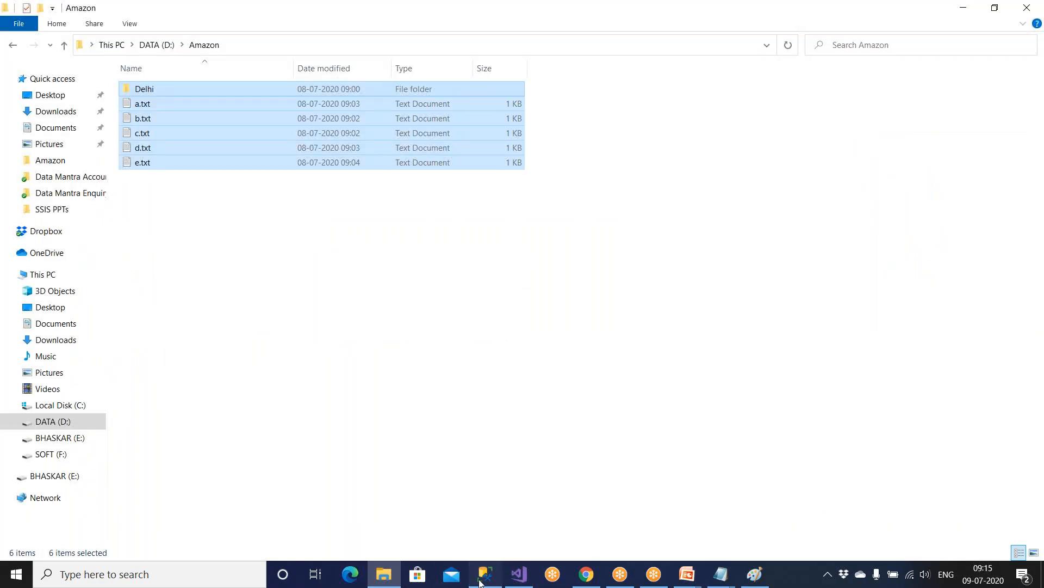
{"action": "left_click", "coordinate": [486, 573]}
Step: Expand the SSISDB catalog and start the Execute command for package 24 Demo_ForEachLoop.dtsx of the Amazon_SSIS project
{"action": "scroll", "coordinate": [244, 410], "scroll_direction": "down", "scroll_amount": 3}
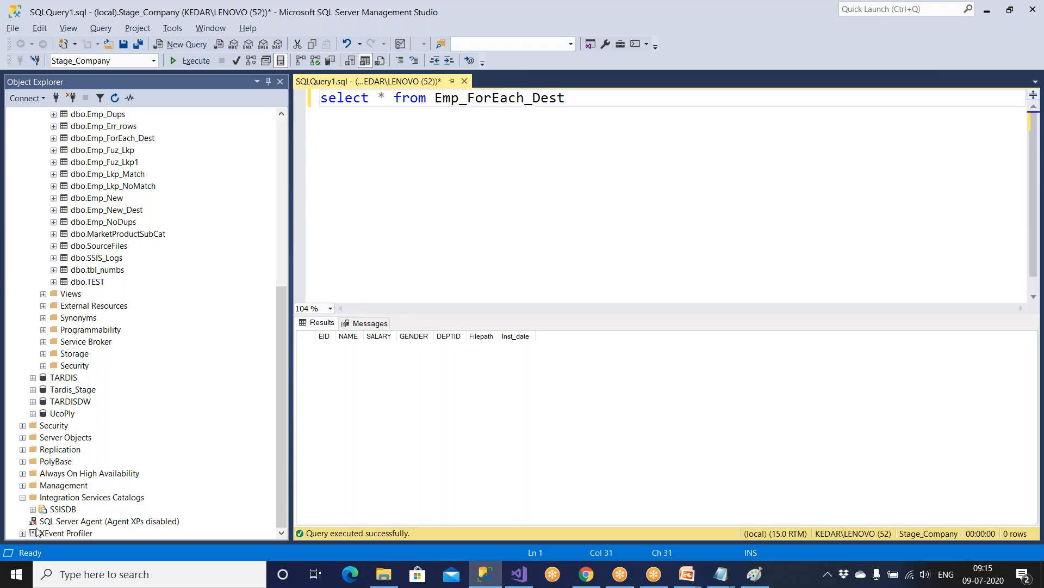
{"action": "double_click", "coordinate": [65, 509]}
{"action": "right_click", "coordinate": [139, 522]}
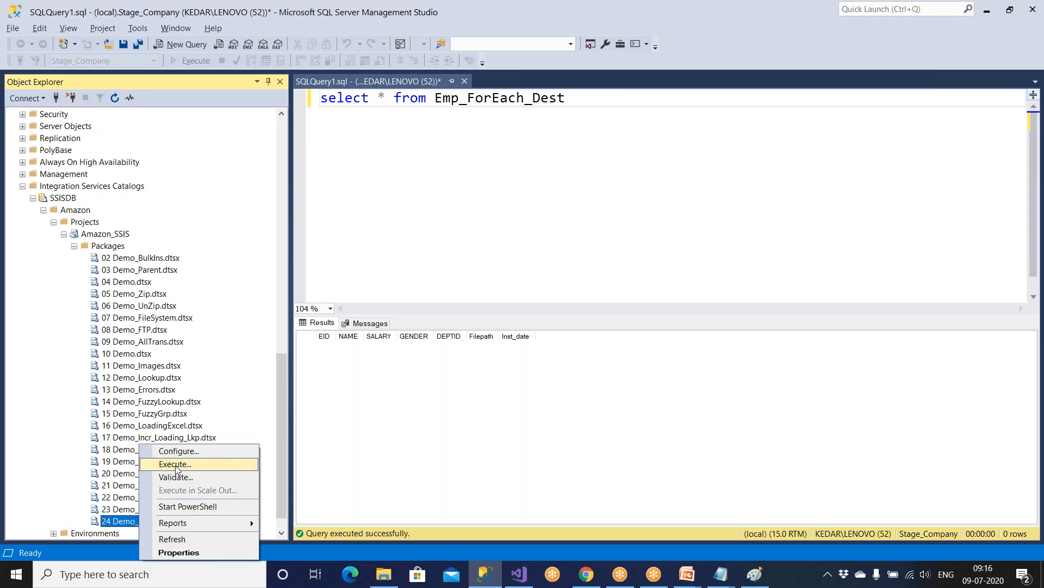
{"action": "left_click", "coordinate": [175, 467]}
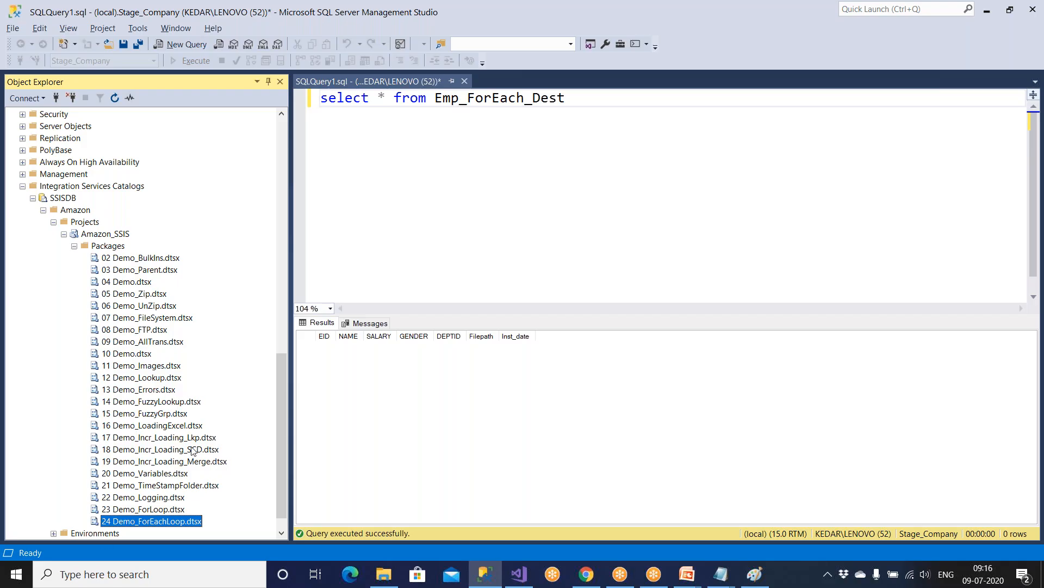
Step: Look at the ispac deployment notes in the untitled Notepad window and return to SQL Server Management Studio
{"action": "scroll", "coordinate": [222, 414], "scroll_direction": "down", "scroll_amount": 1}
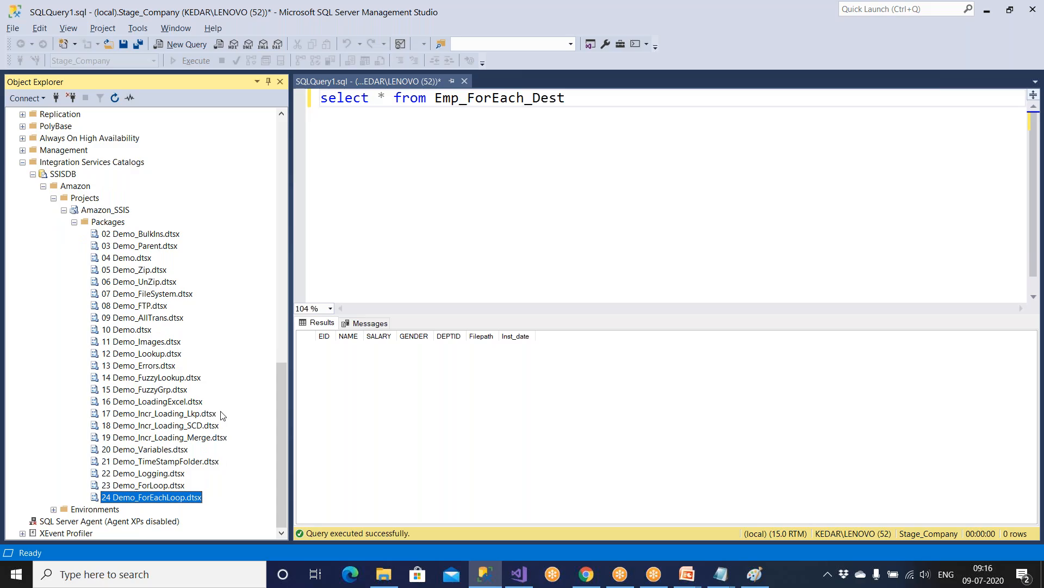
{"action": "left_click", "coordinate": [720, 574]}
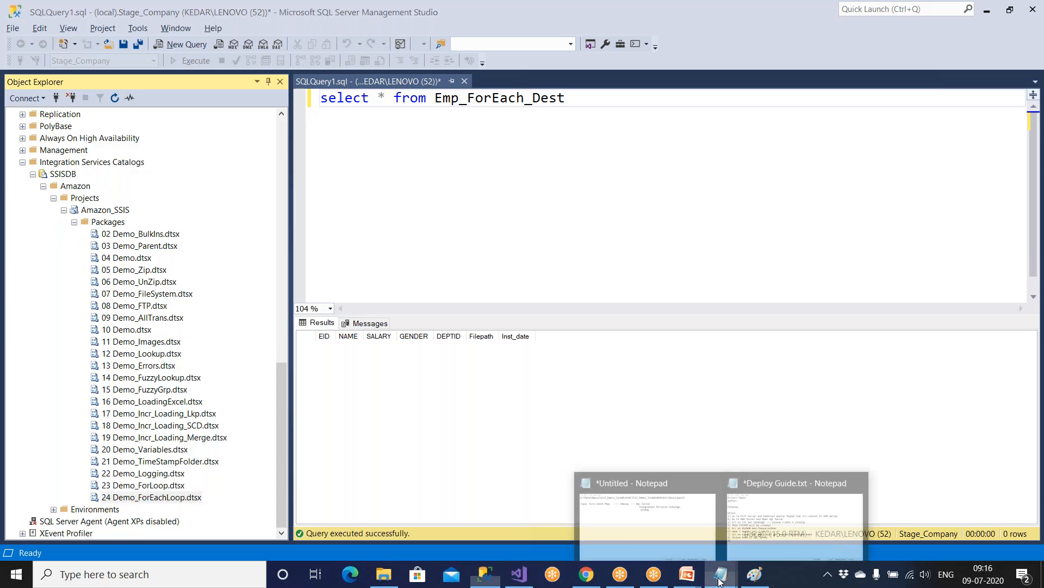
{"action": "left_click", "coordinate": [701, 514]}
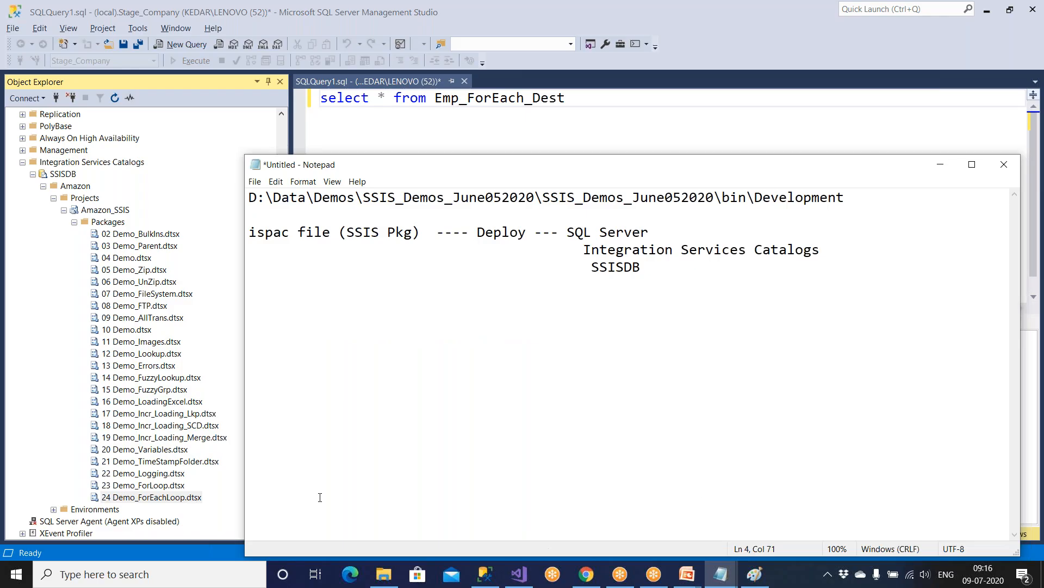
{"action": "left_click", "coordinate": [205, 513]}
Step: Start the Execute command for package 24 Demo_ForEachLoop.dtsx again, bring up its Execute Package dialog, and cancel it
{"action": "right_click", "coordinate": [199, 501]}
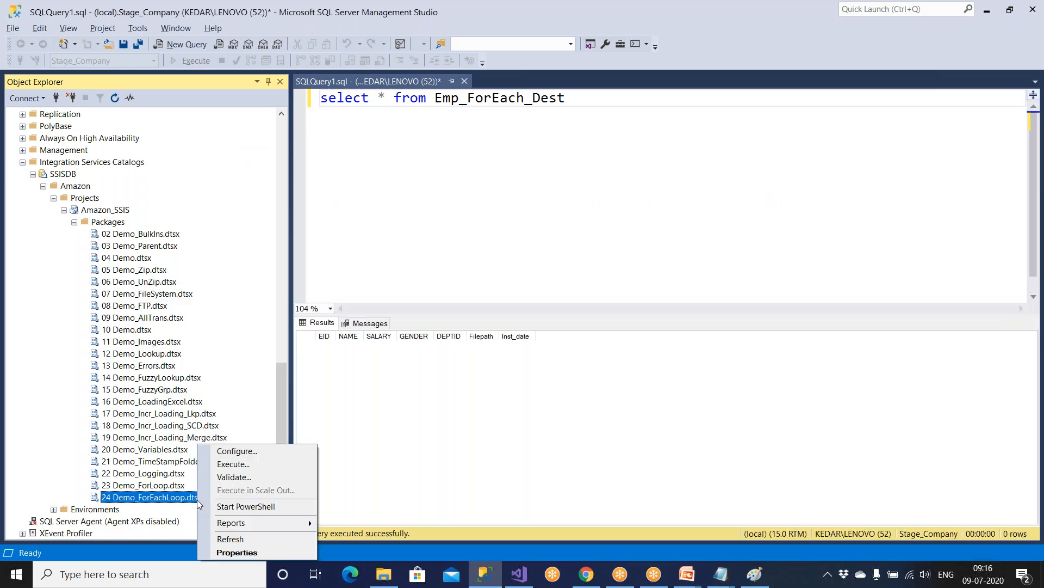
{"action": "left_click", "coordinate": [225, 471]}
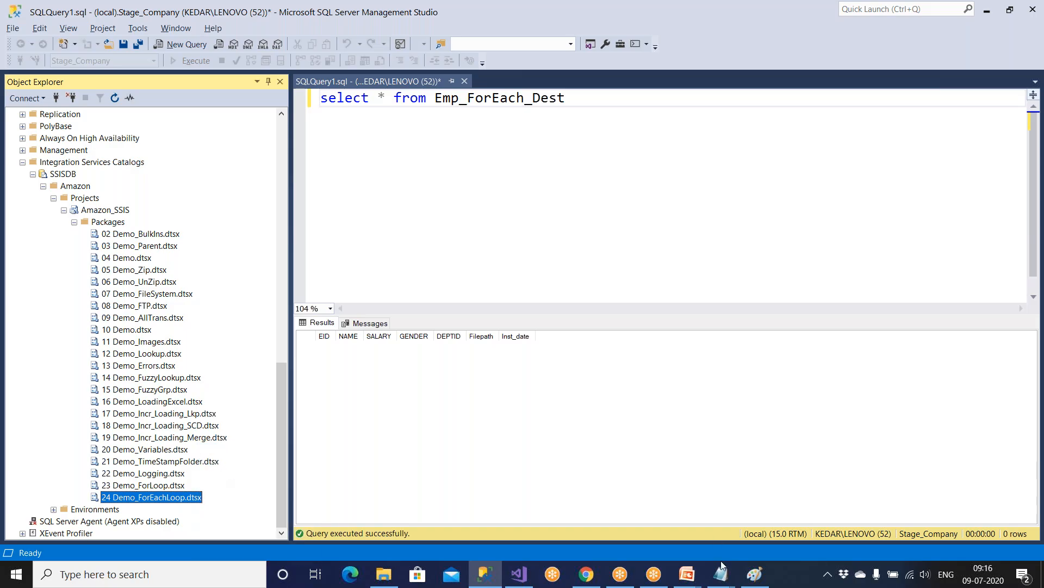
{"action": "mouse_move", "coordinate": [492, 582]}
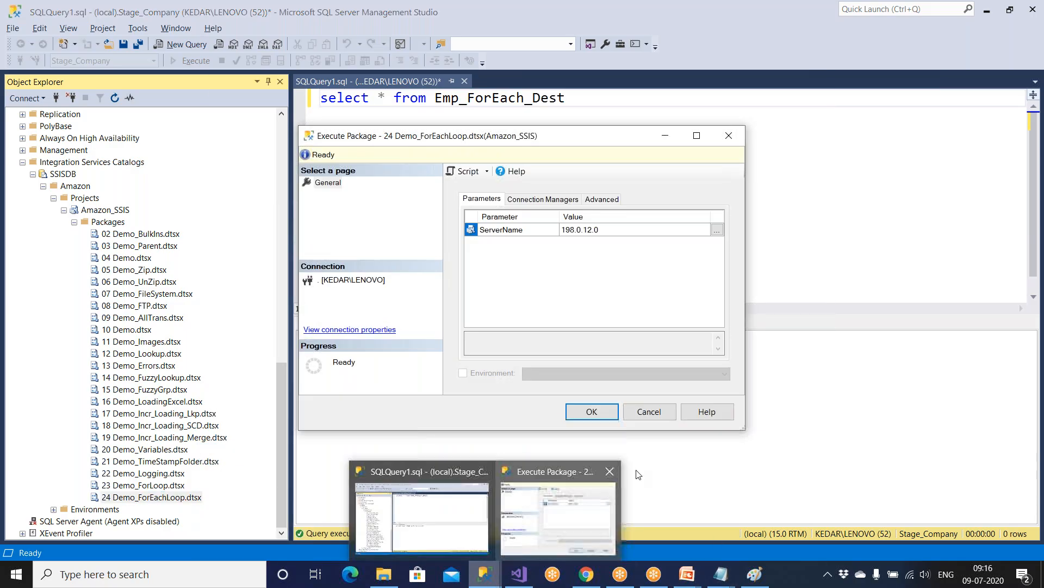
{"action": "left_click", "coordinate": [646, 410]}
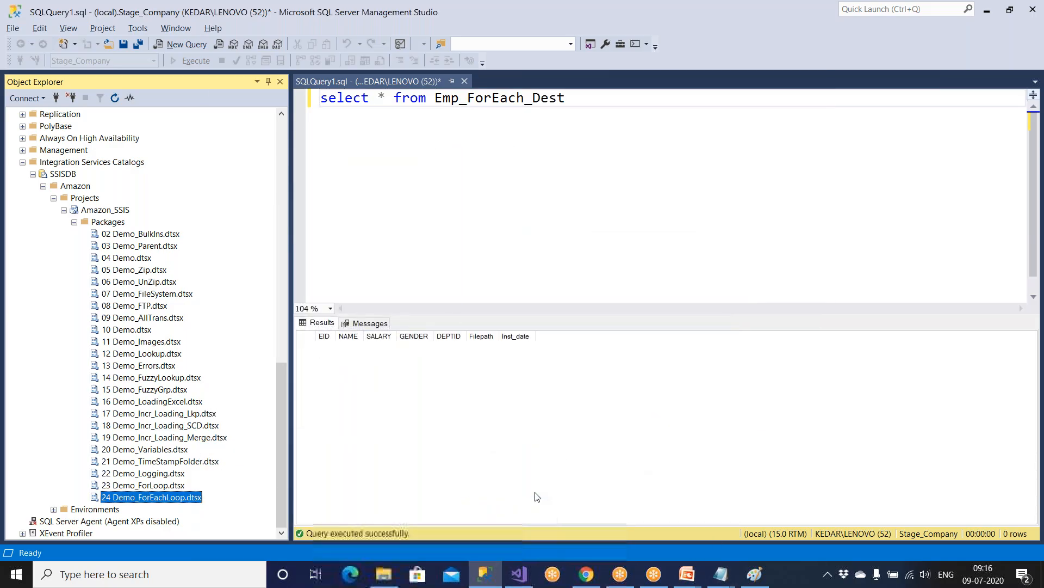
Step: Review the parameters and the Dest_Company_Staging and Source_FF connection managers in the Execute Package dialog of 24 Demo_ForEachLoop.dtsx, and cancel it
{"action": "right_click", "coordinate": [188, 500]}
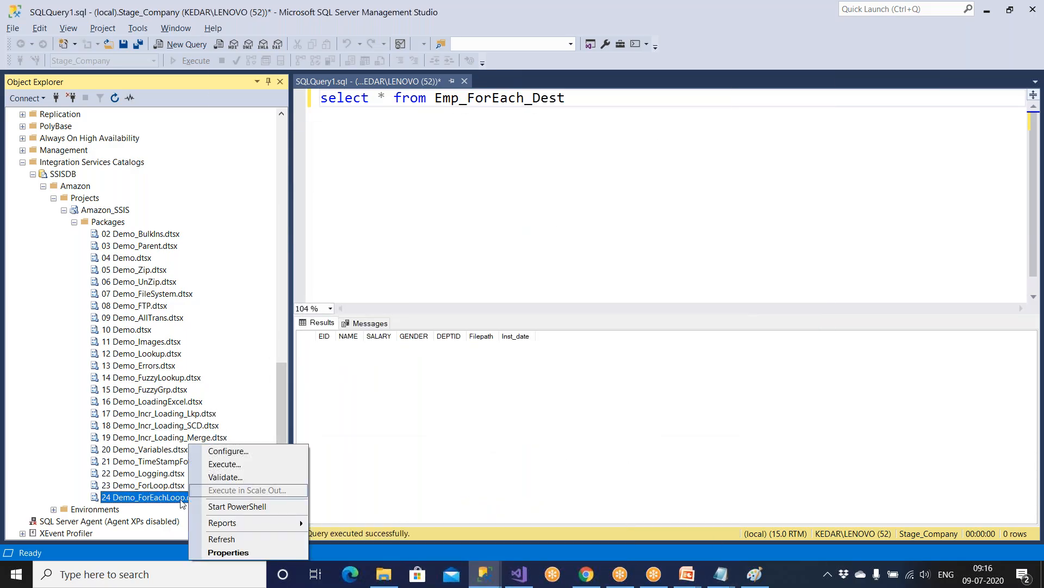
{"action": "left_click", "coordinate": [399, 478]}
{"action": "left_click", "coordinate": [516, 574]}
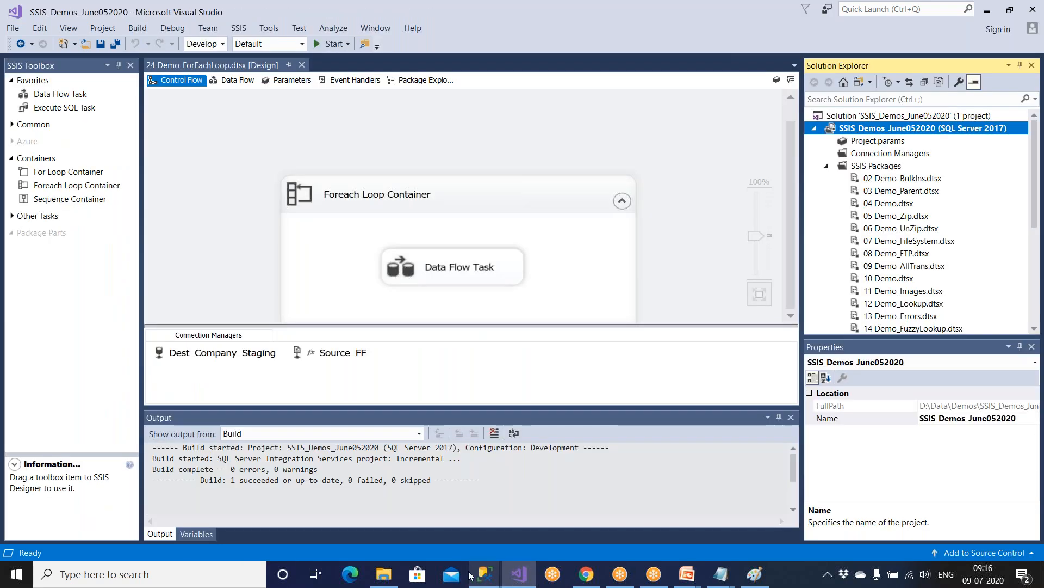
{"action": "mouse_move", "coordinate": [483, 577]}
{"action": "left_click", "coordinate": [535, 521]}
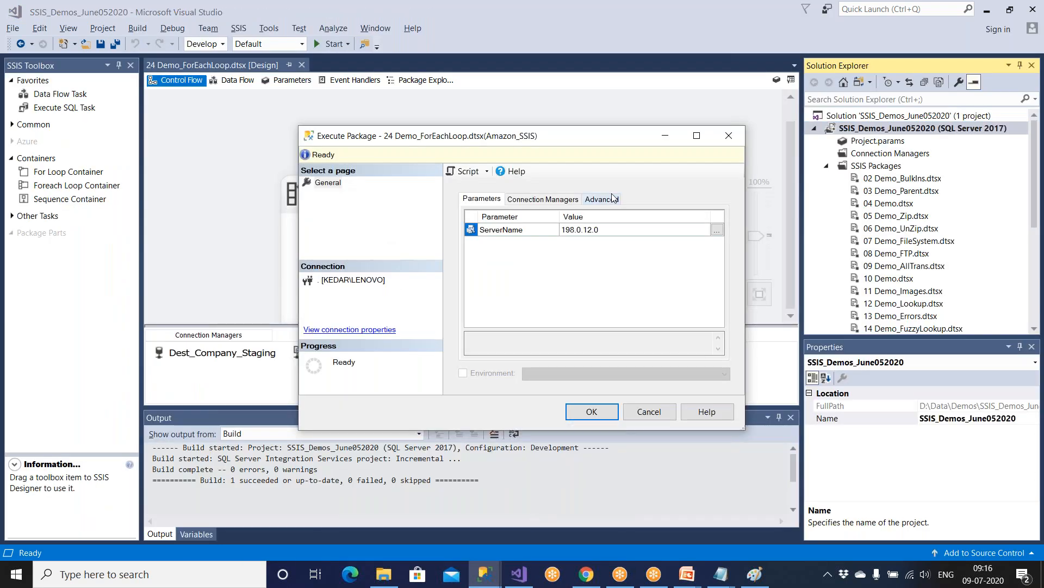
{"action": "left_click", "coordinate": [696, 137]}
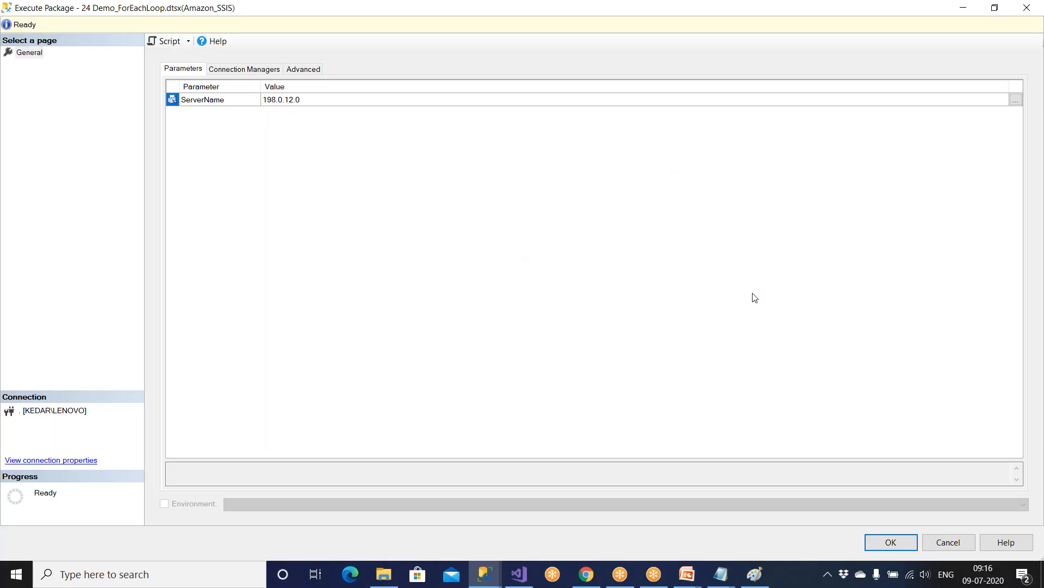
{"action": "left_click", "coordinate": [245, 69]}
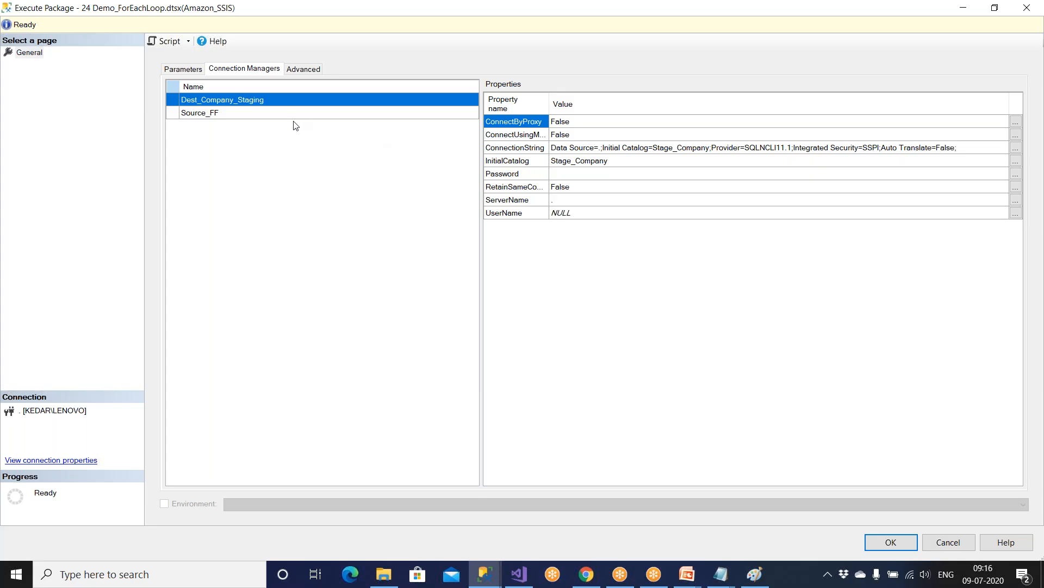
{"action": "left_click", "coordinate": [274, 113]}
{"action": "left_click", "coordinate": [283, 103]}
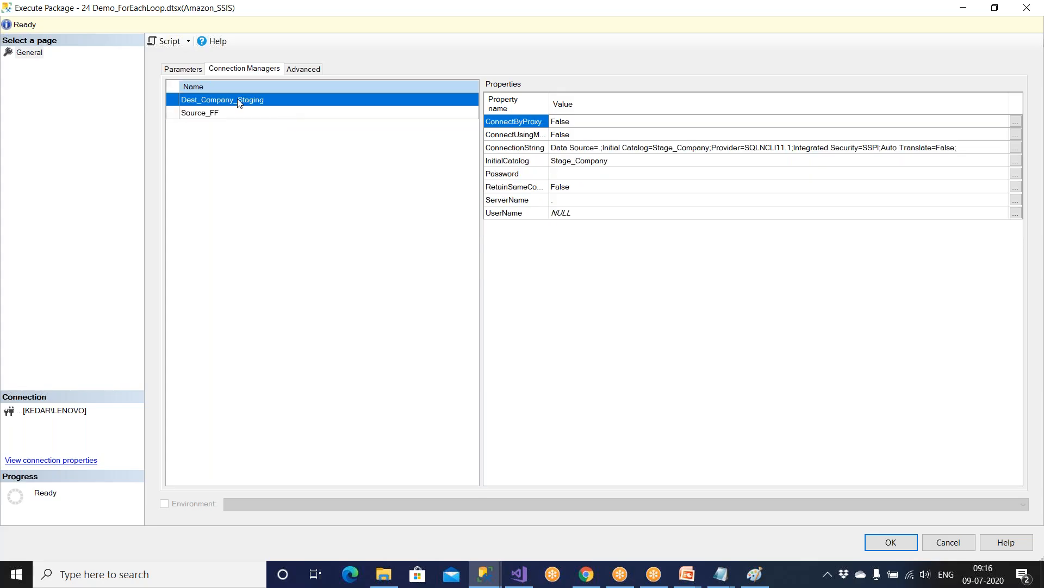
{"action": "left_click", "coordinate": [193, 71]}
{"action": "left_click", "coordinate": [954, 546]}
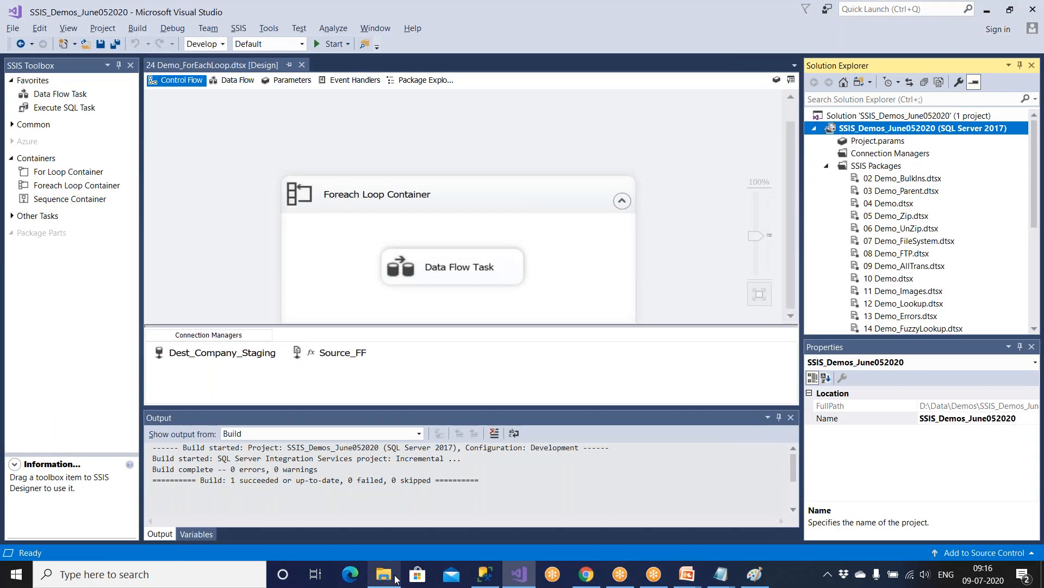
Step: Return to SQL Server Management Studio, execute package 24 Demo_ForEachLoop.dtsx with its default settings, and open the Overview Report
{"action": "left_click", "coordinate": [485, 573]}
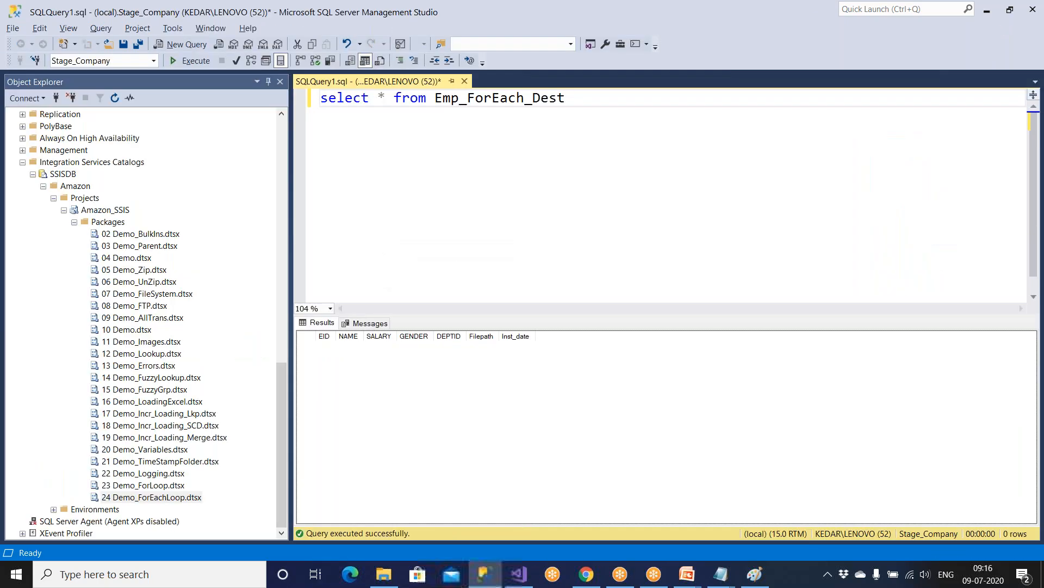
{"action": "right_click", "coordinate": [175, 499]}
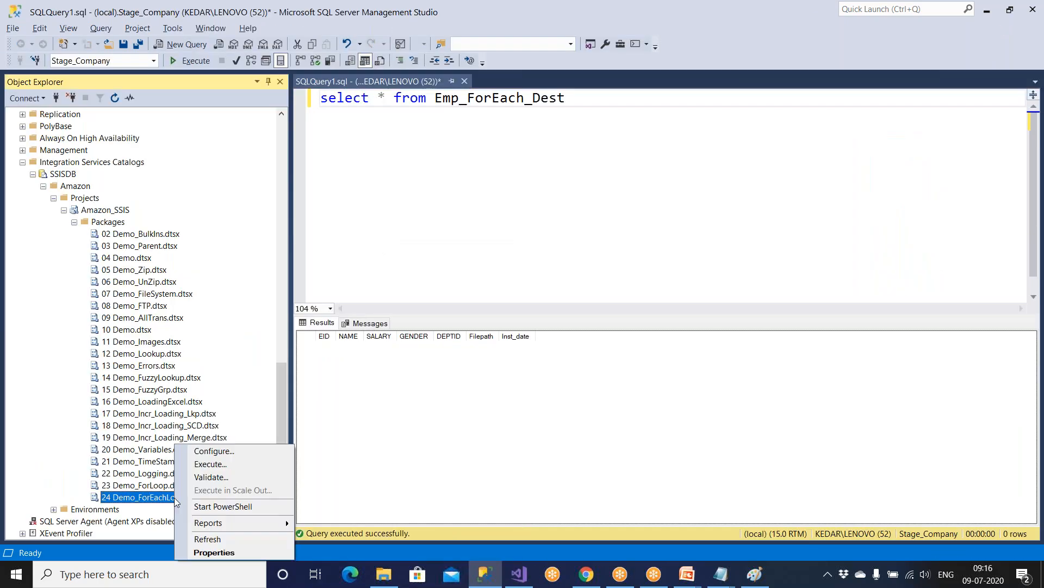
{"action": "left_click", "coordinate": [203, 465]}
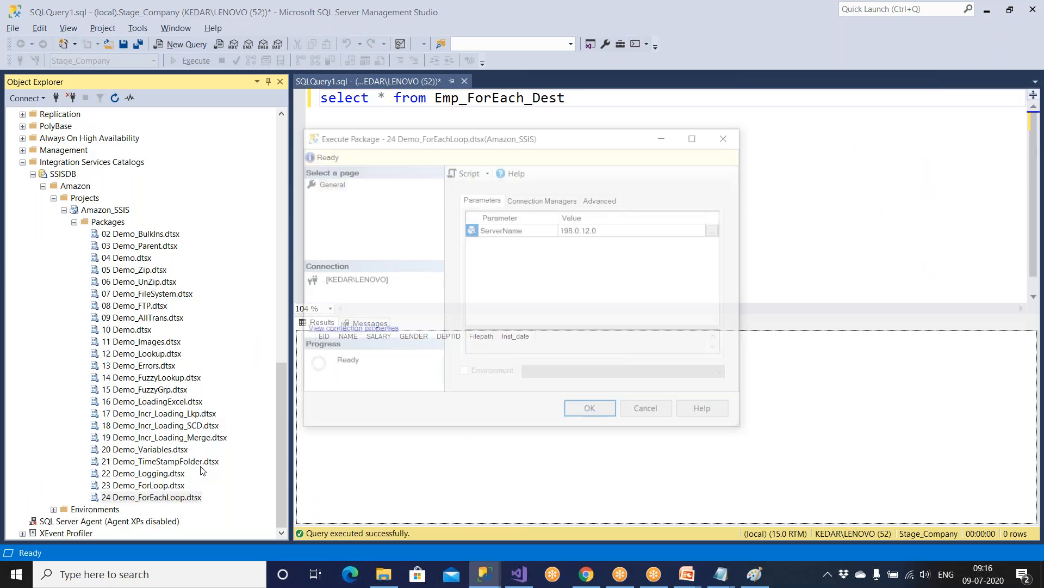
{"action": "left_click", "coordinate": [583, 411]}
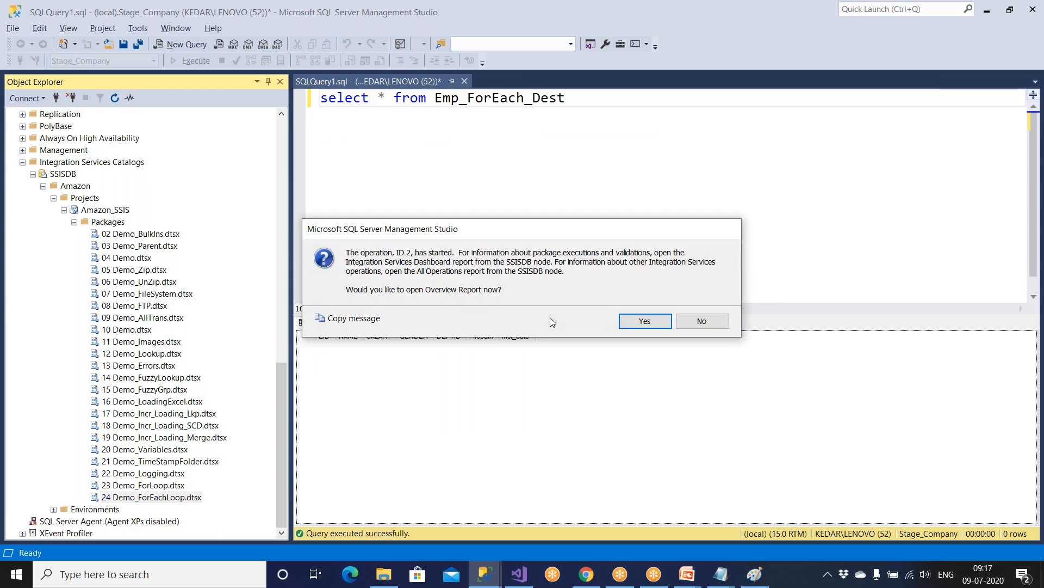
{"action": "left_click", "coordinate": [644, 322]}
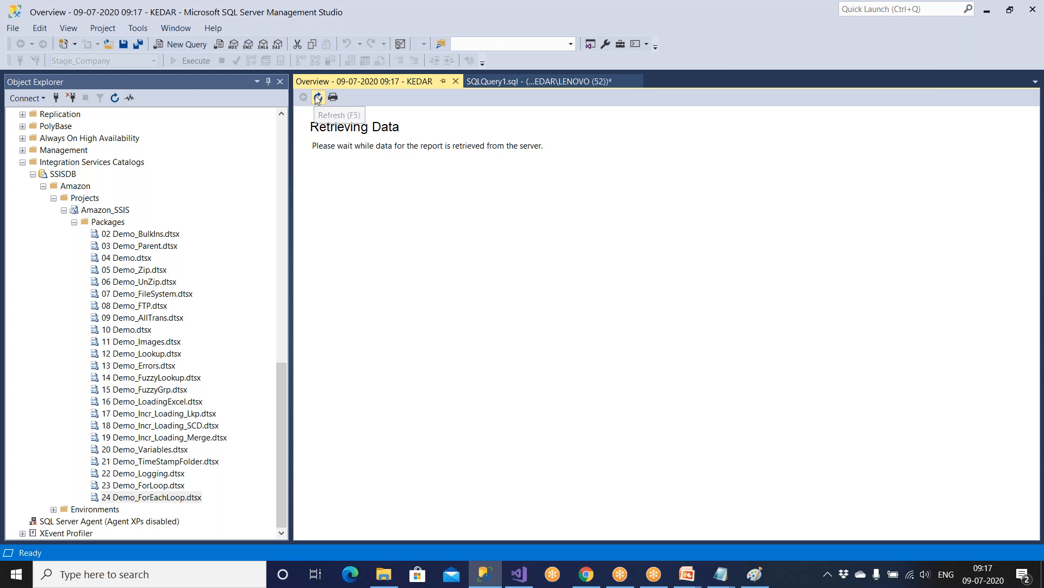
Step: Rerun the select query on Emp_ForEach_Dest and look through the loaded rows down to the last one
{"action": "left_click", "coordinate": [519, 82]}
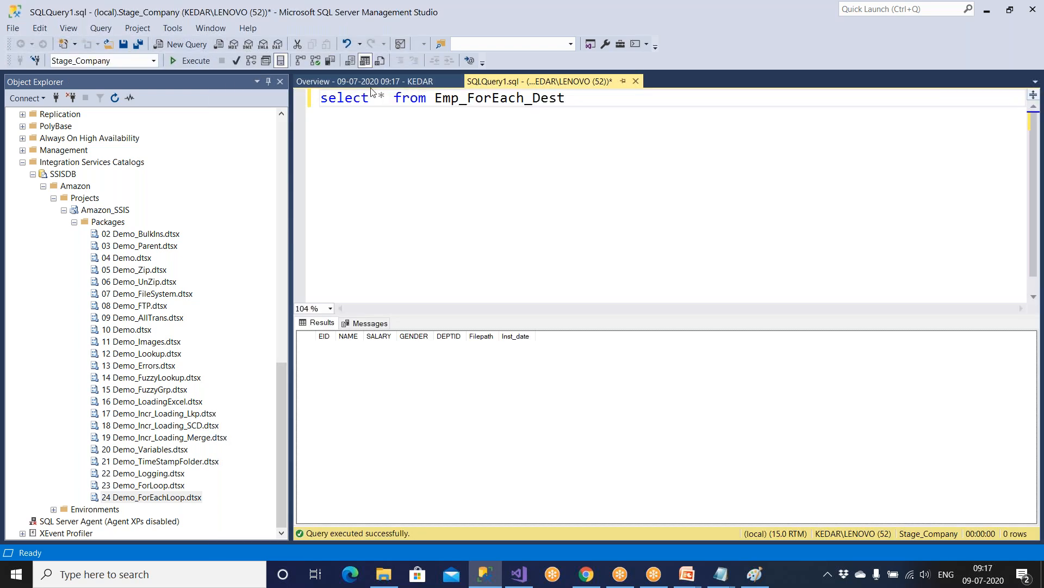
{"action": "left_click", "coordinate": [192, 61]}
{"action": "left_click", "coordinate": [379, 381]}
{"action": "scroll", "coordinate": [380, 381], "scroll_direction": "down", "scroll_amount": 5}
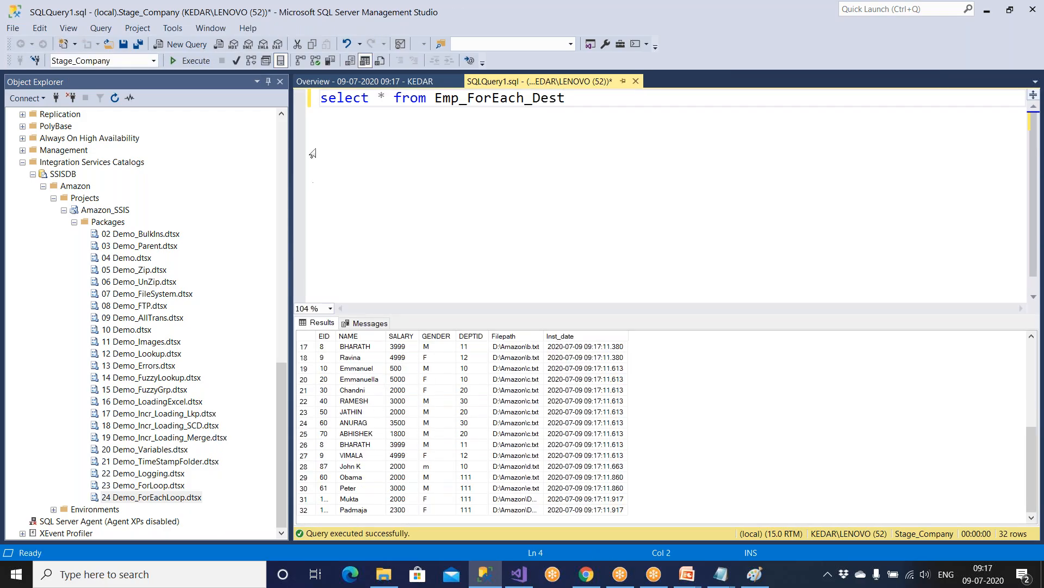
Step: Examine the execution information and the task results in the package's Overview report
{"action": "left_click", "coordinate": [375, 82]}
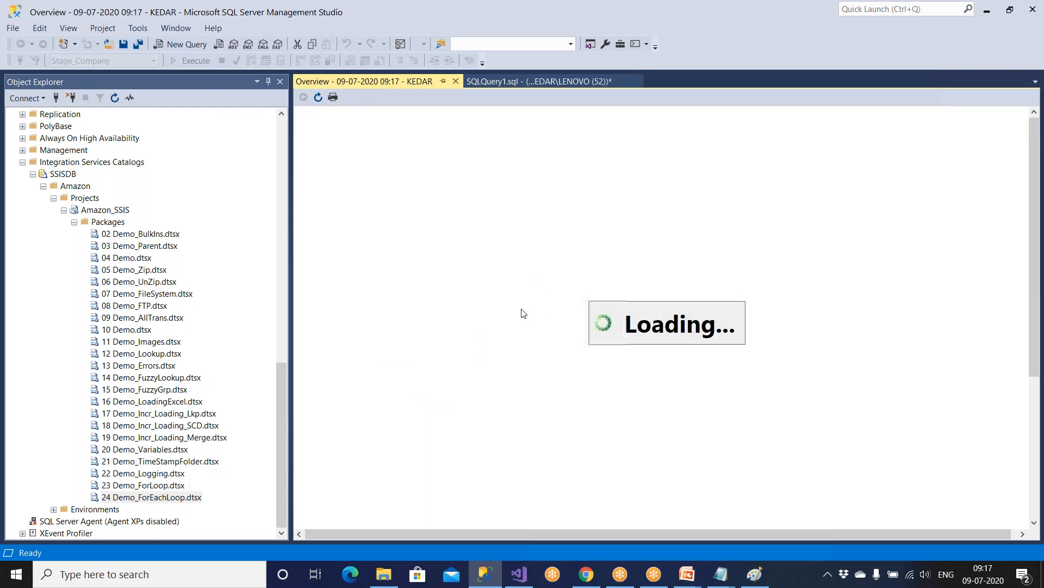
{"action": "scroll", "coordinate": [435, 363], "scroll_direction": "down", "scroll_amount": 3}
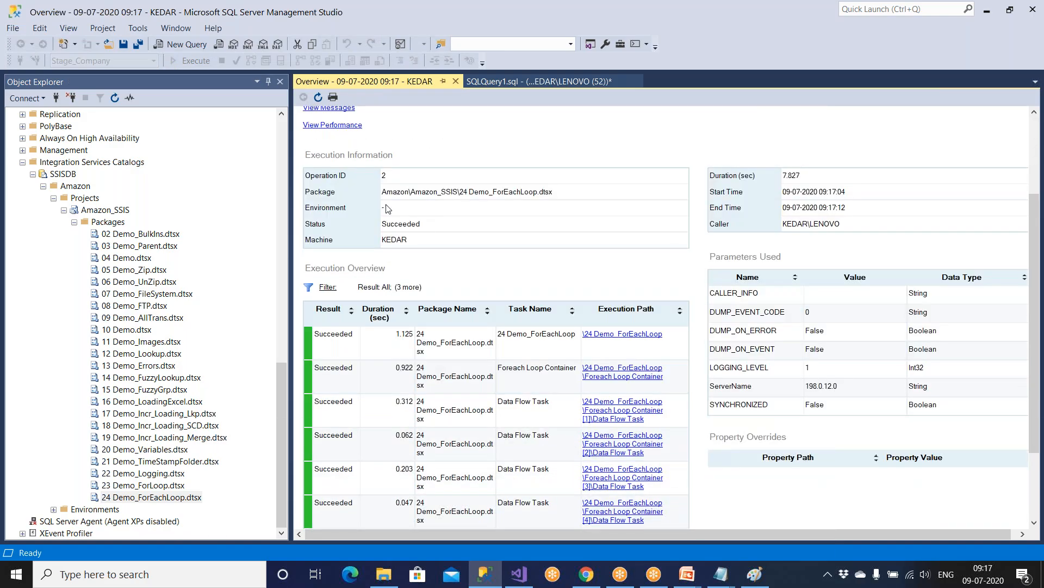
{"action": "scroll", "coordinate": [501, 422], "scroll_direction": "down", "scroll_amount": 3}
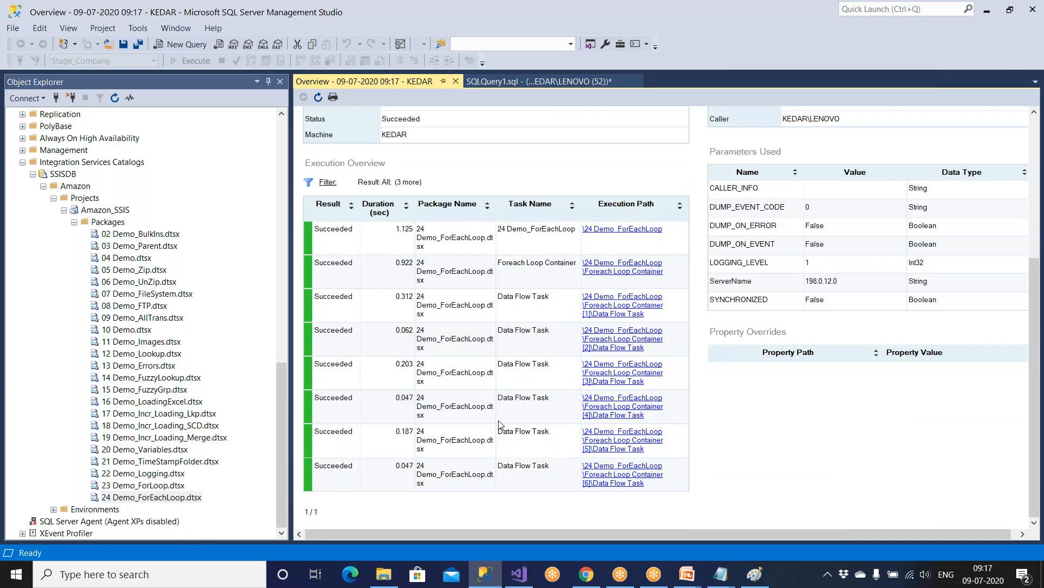
Step: Open the Windows Event Viewer and display the Application log under Windows Logs
{"action": "left_click", "coordinate": [16, 574]}
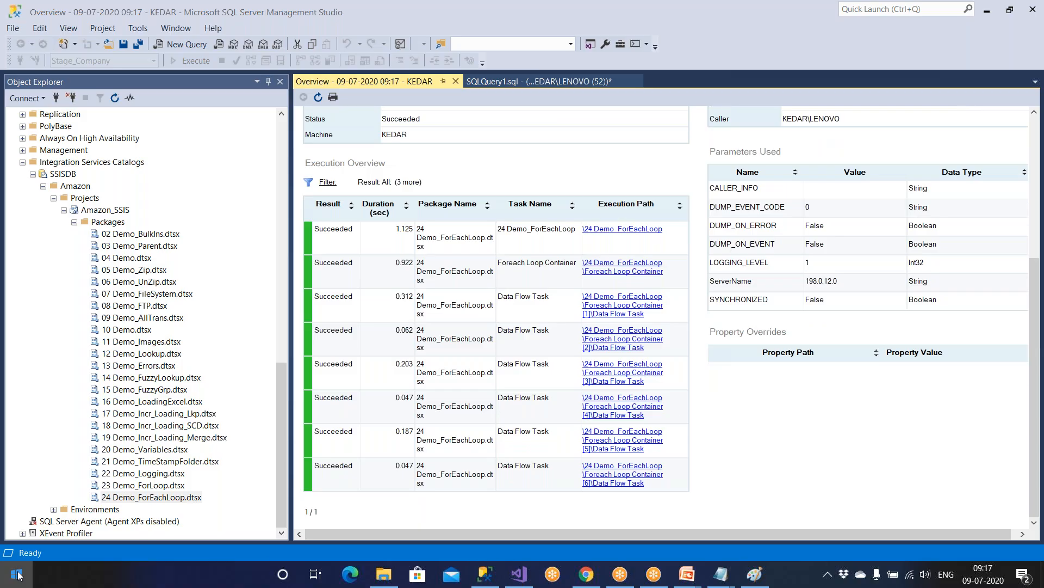
{"action": "type", "text": "win"}
{"action": "key", "text": "BackSpace"}
{"action": "key", "text": "BackSpace"}
{"action": "key", "text": "BackSpace"}
{"action": "type", "text": "even"}
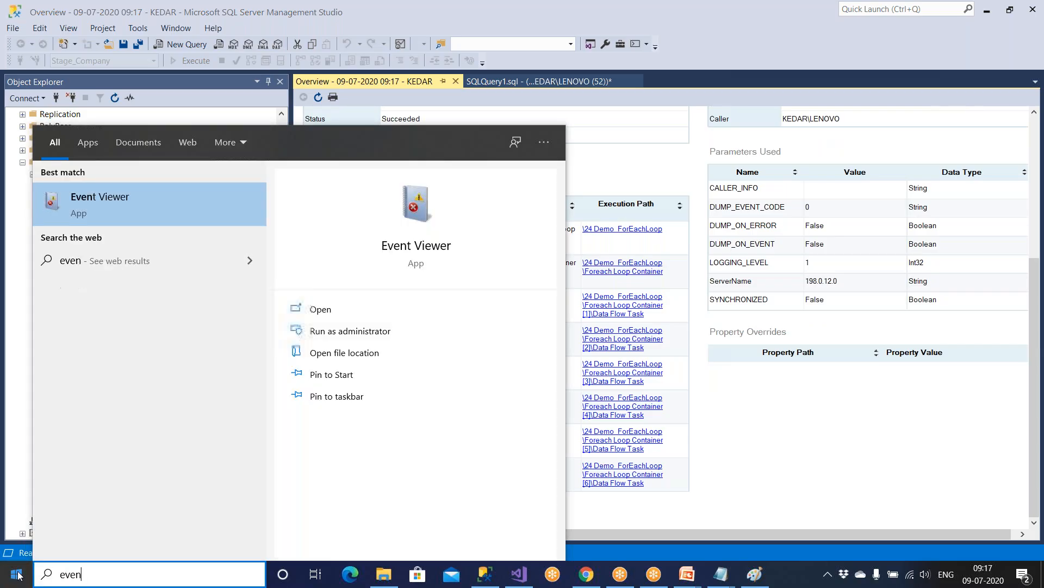
{"action": "left_click", "coordinate": [122, 211]}
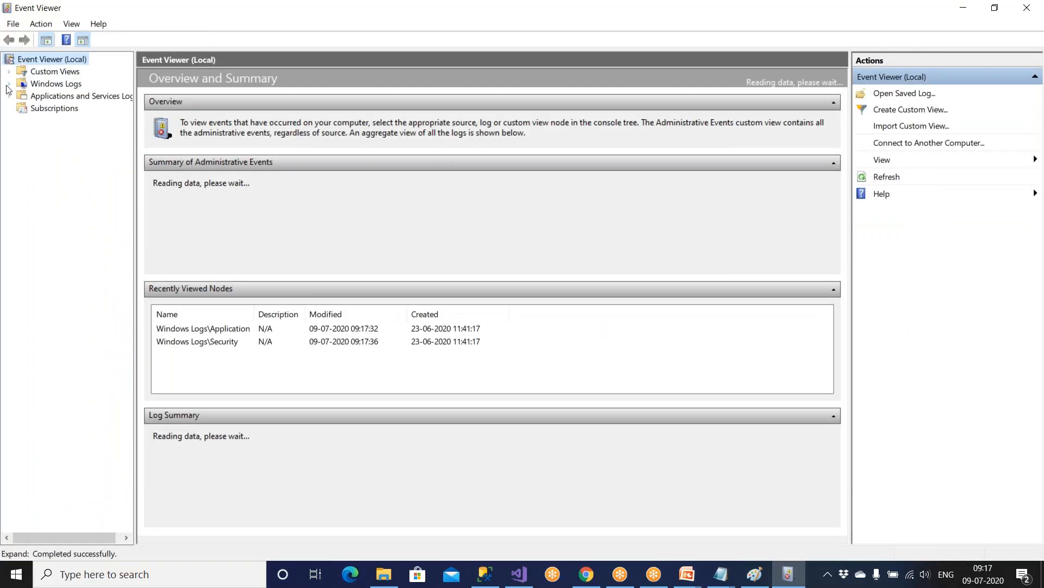
{"action": "left_click", "coordinate": [9, 85]}
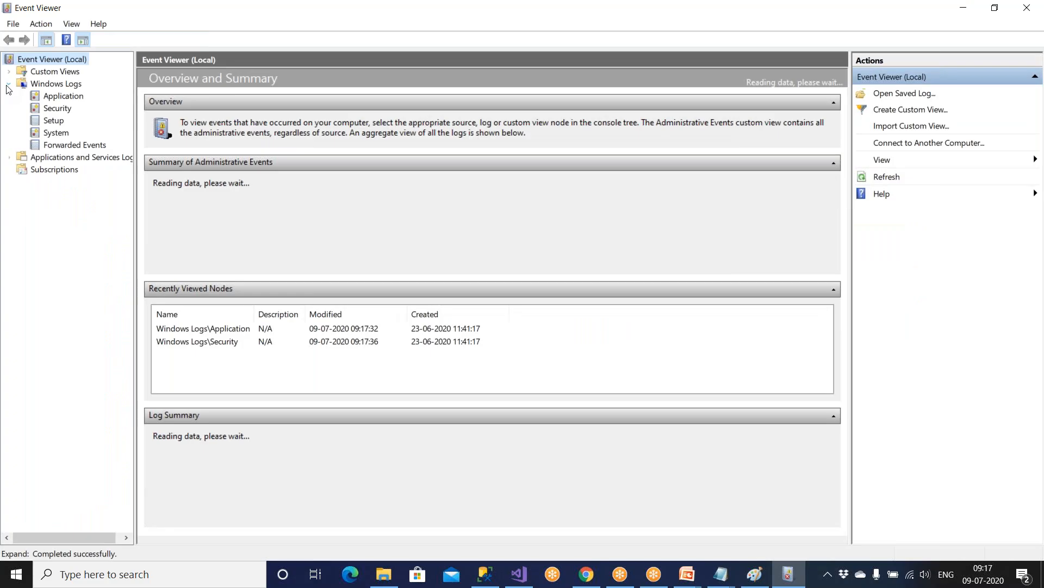
{"action": "left_click", "coordinate": [58, 98]}
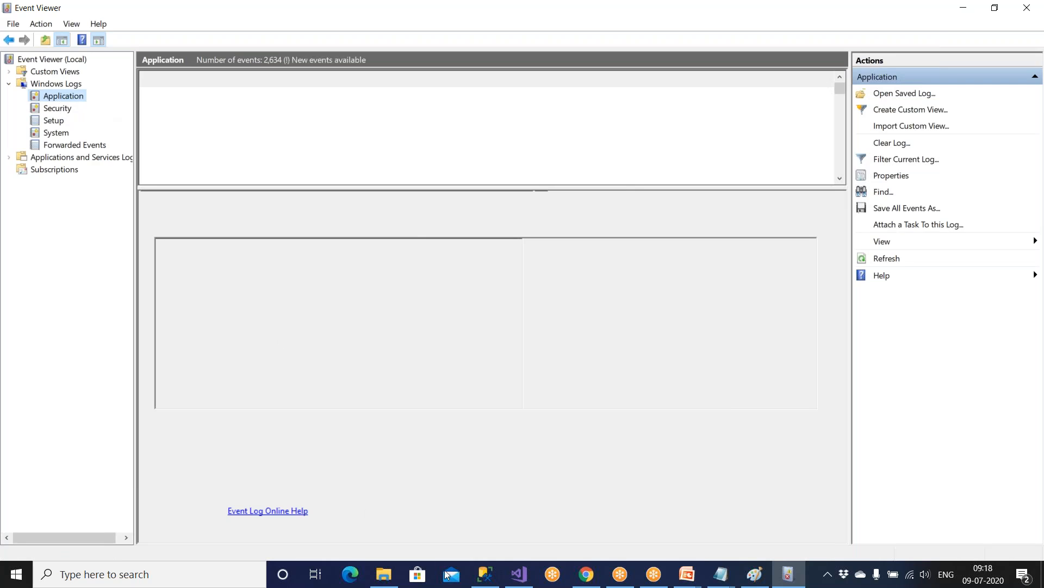
Step: Return to SQL Server Management Studio and select the top 1000 rows of the system table dbo.sysssislog in Stage_Company
{"action": "left_click", "coordinate": [485, 574]}
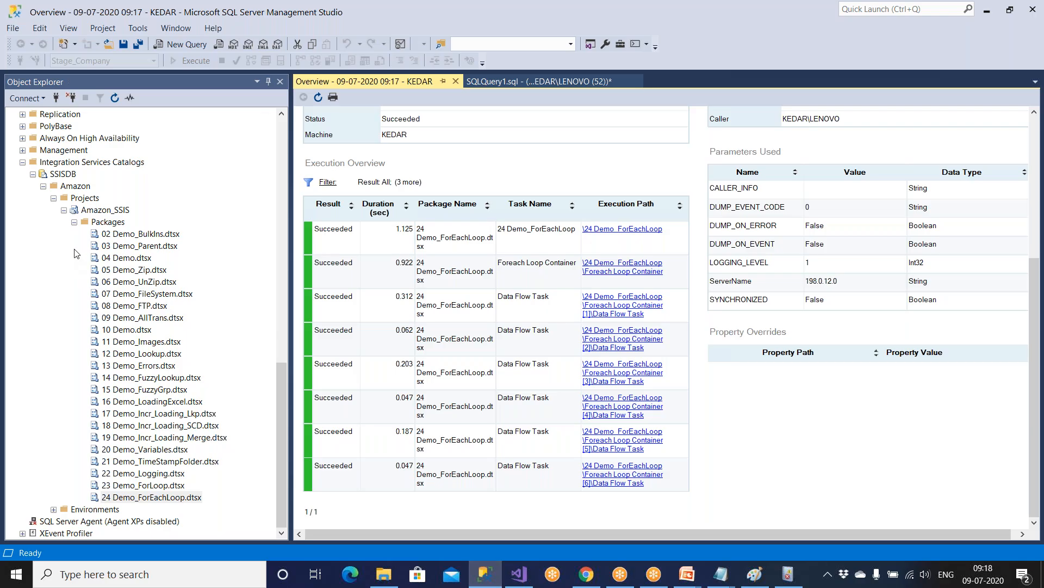
{"action": "left_click", "coordinate": [39, 180]}
{"action": "scroll", "coordinate": [55, 272], "scroll_direction": "up", "scroll_amount": 20}
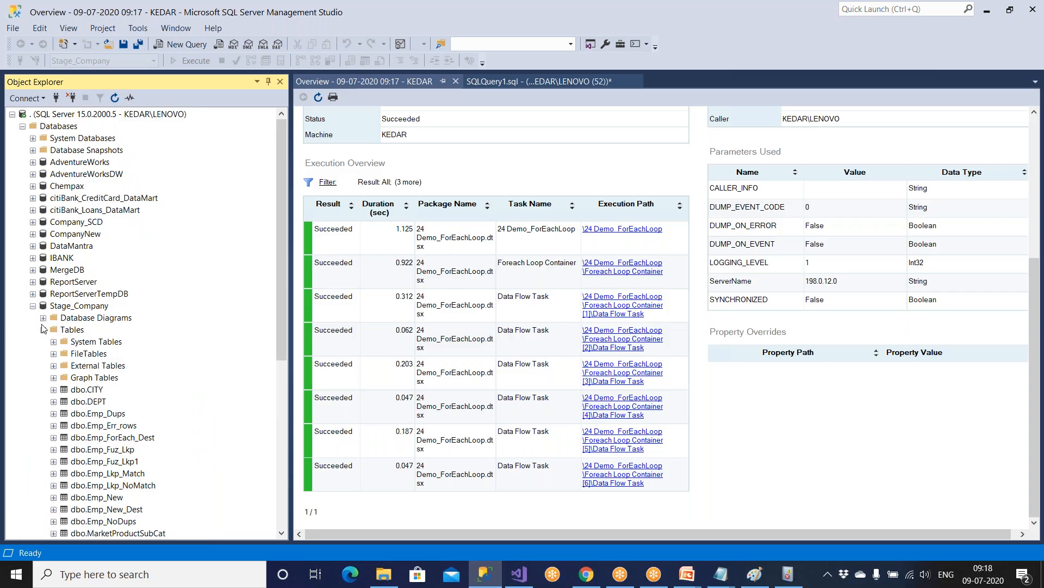
{"action": "left_click", "coordinate": [78, 342]}
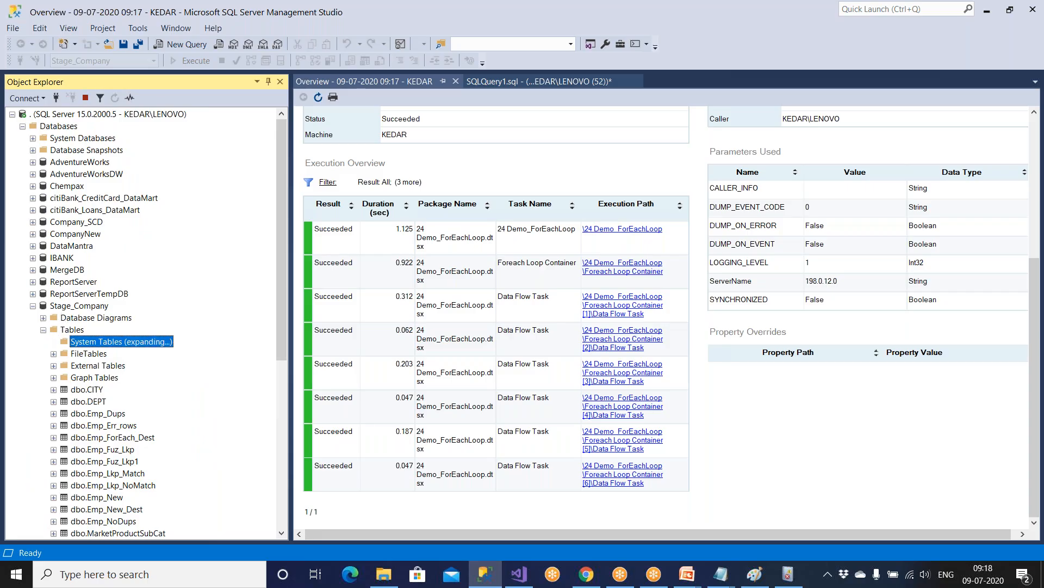
{"action": "left_click", "coordinate": [53, 341]}
{"action": "left_click", "coordinate": [91, 354]}
{"action": "right_click", "coordinate": [91, 354]}
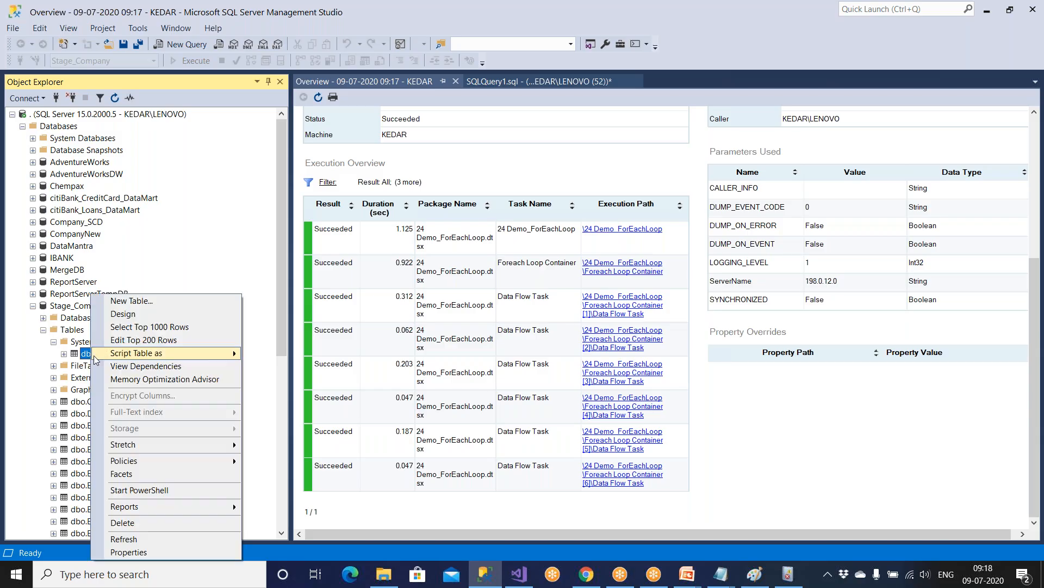
{"action": "left_click", "coordinate": [121, 332]}
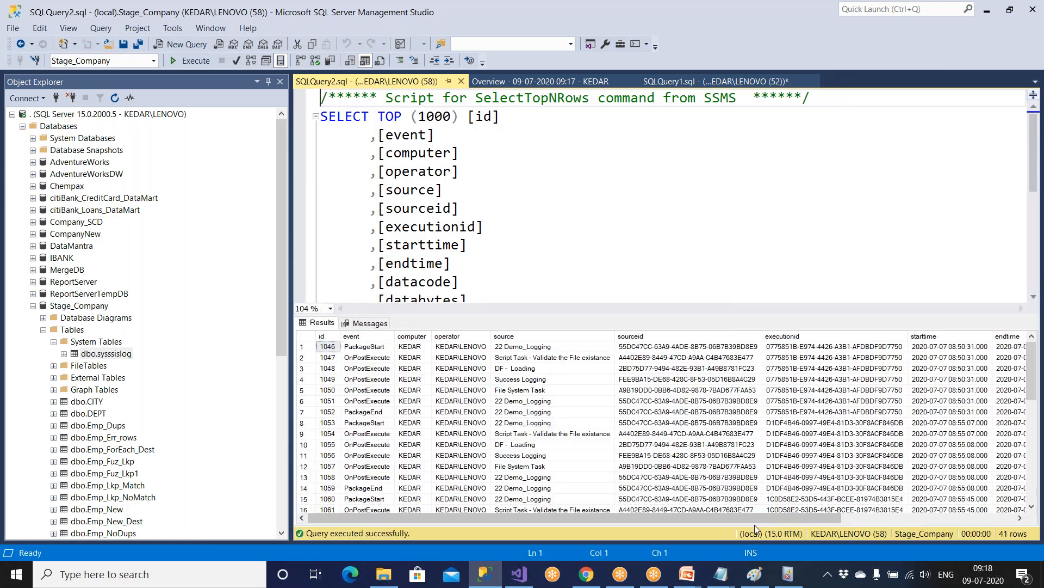
Step: Examine the 24 Demo_ForEachLoop entries and their messages in the sysssislog results, and close the log query and the Overview report
{"action": "scroll", "coordinate": [653, 435], "scroll_direction": "down", "scroll_amount": 9}
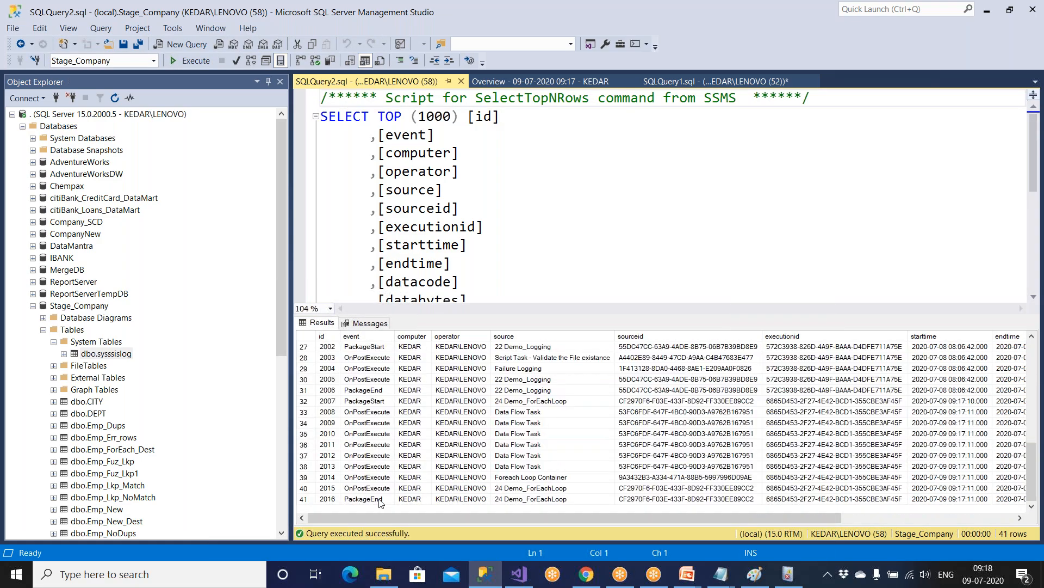
{"action": "left_click", "coordinate": [384, 501]}
{"action": "left_click_drag", "start_coordinate": [385, 504], "coordinate": [541, 481]}
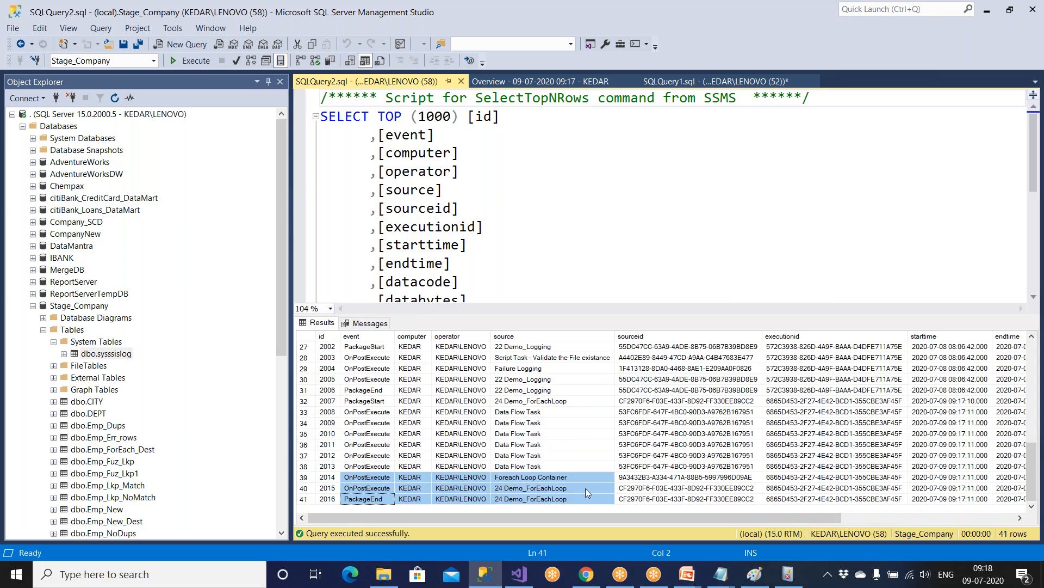
{"action": "left_click_drag", "start_coordinate": [614, 514], "coordinate": [910, 518]}
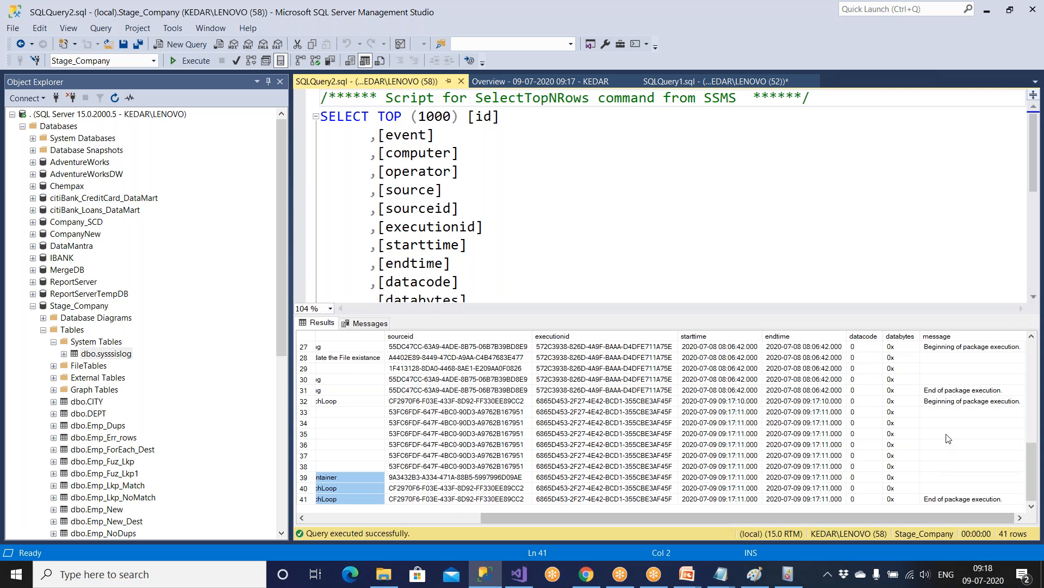
{"action": "left_click_drag", "start_coordinate": [952, 412], "coordinate": [321, 500]}
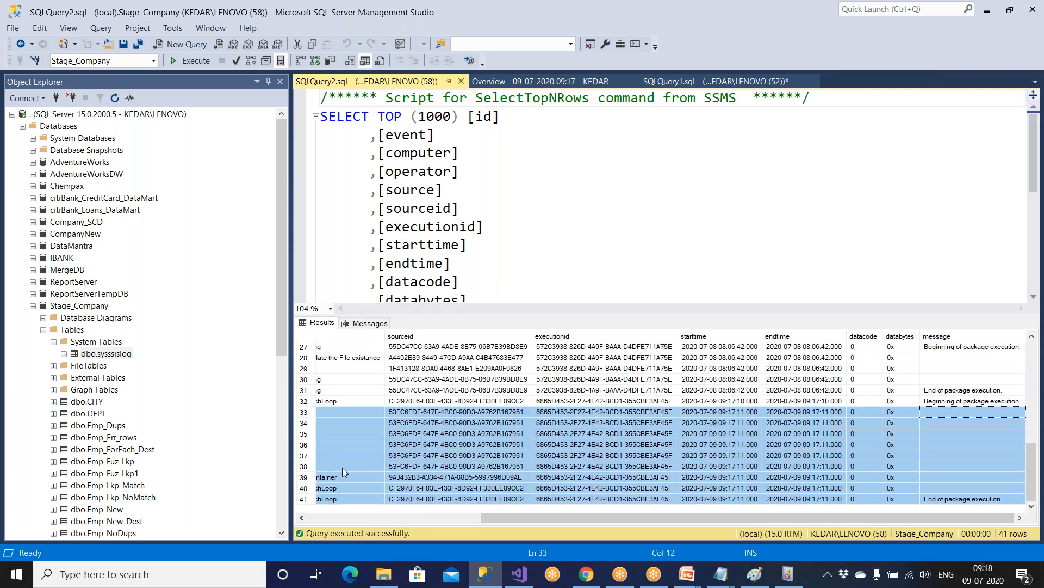
{"action": "left_click", "coordinate": [462, 210]}
{"action": "scroll", "coordinate": [463, 209], "scroll_direction": "down", "scroll_amount": 4}
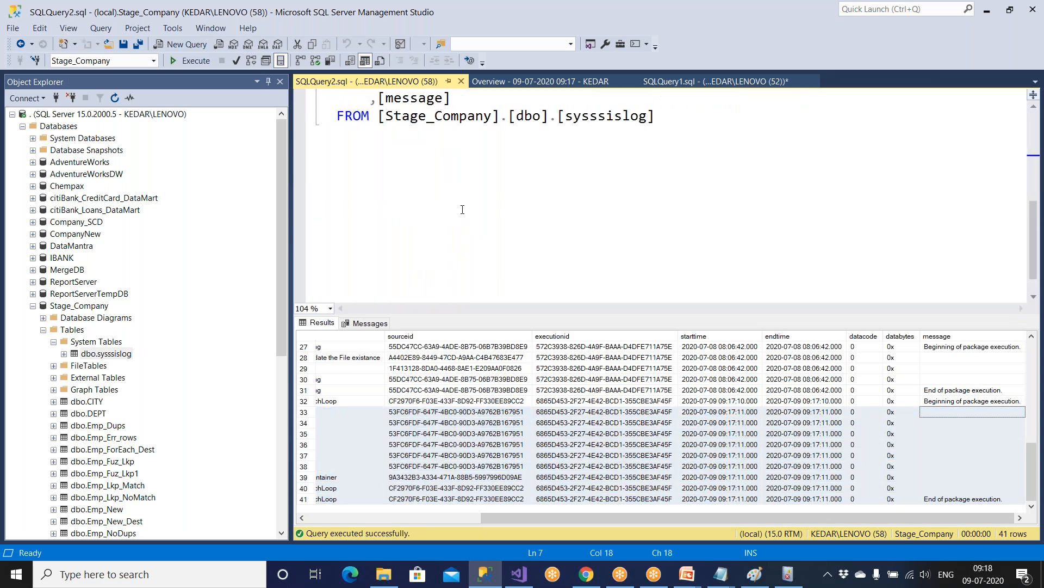
{"action": "left_click_drag", "start_coordinate": [516, 116], "coordinate": [662, 116]}
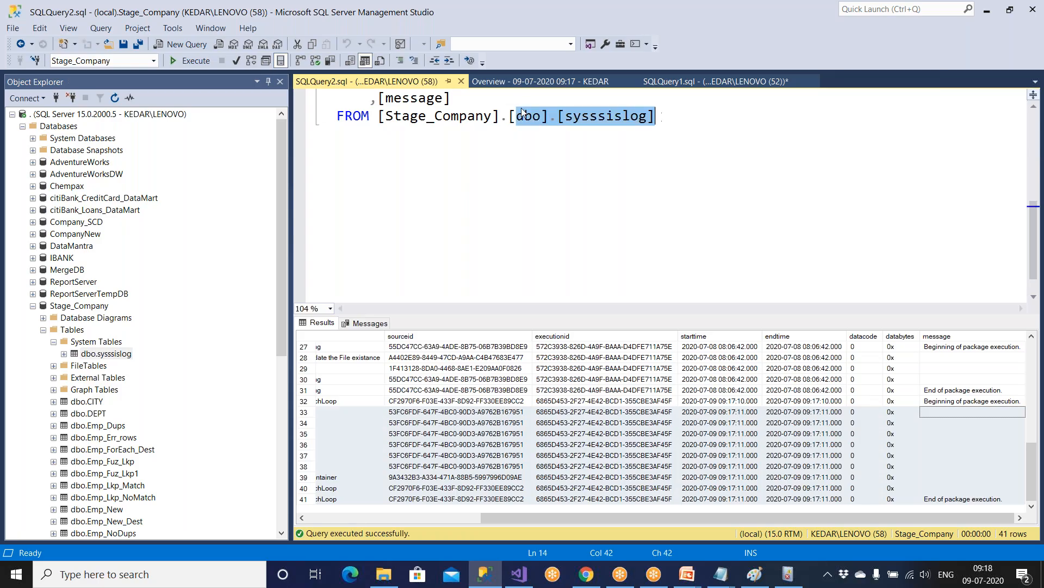
{"action": "left_click", "coordinate": [461, 81]}
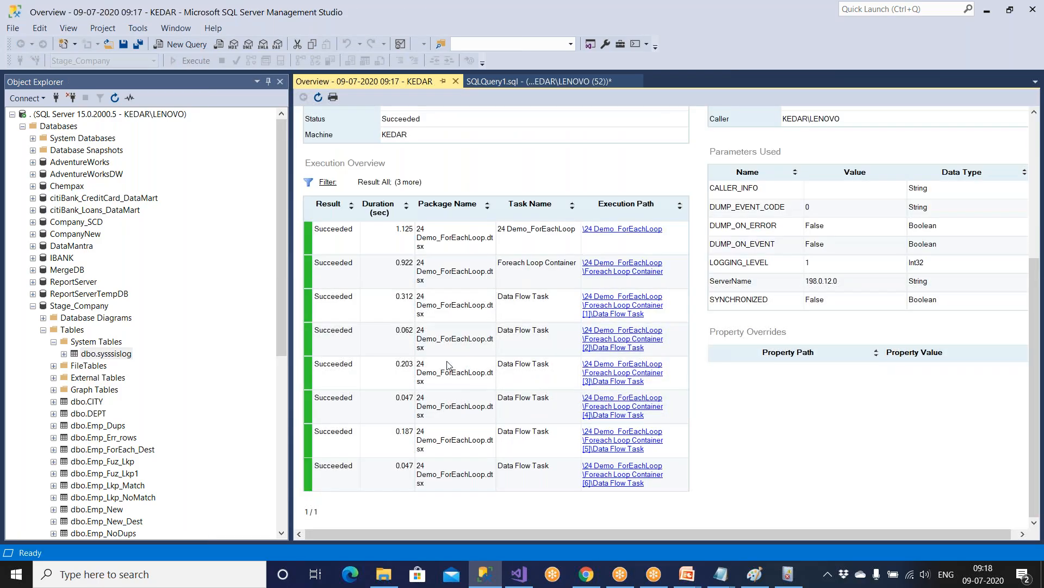
{"action": "left_click", "coordinate": [455, 81]}
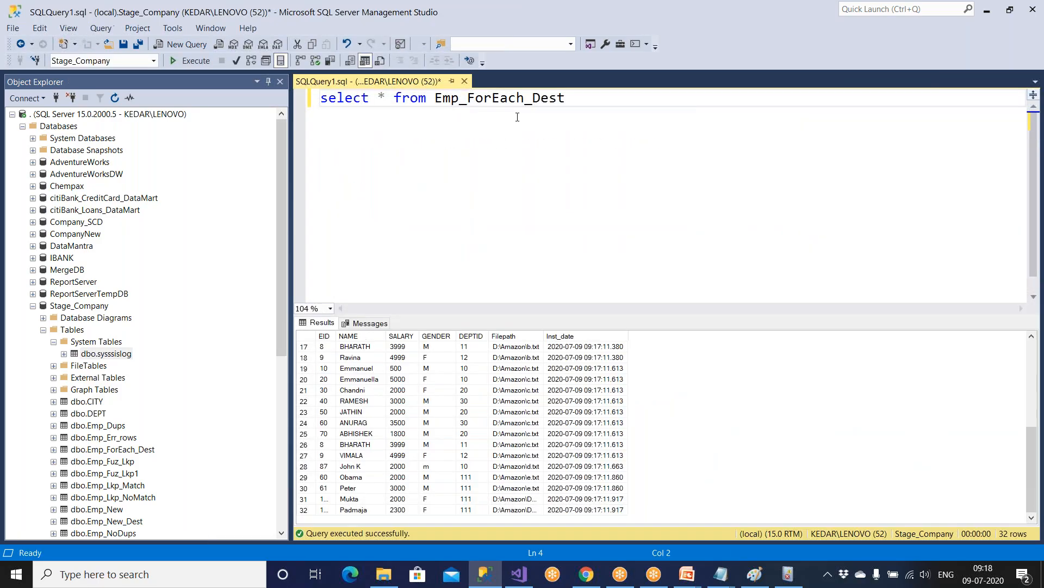
Step: Rerun the select query on Emp_ForEach_Dest and switch to the D:\Amazon folder in File Explorer
{"action": "left_click_drag", "start_coordinate": [571, 103], "coordinate": [318, 99]}
{"action": "left_click", "coordinate": [188, 64]}
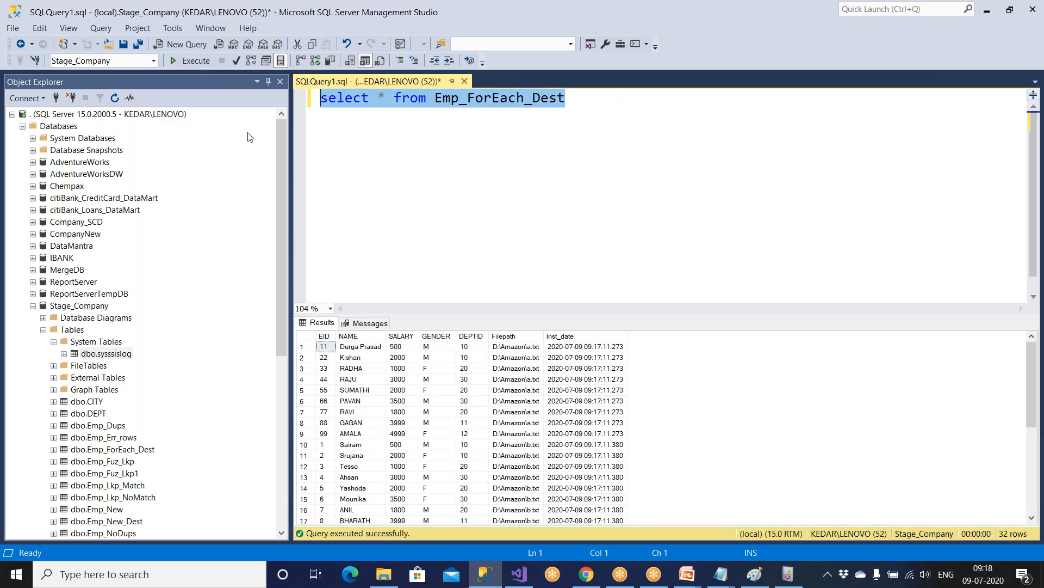
{"action": "left_click", "coordinate": [384, 574]}
{"action": "left_click", "coordinate": [182, 187]}
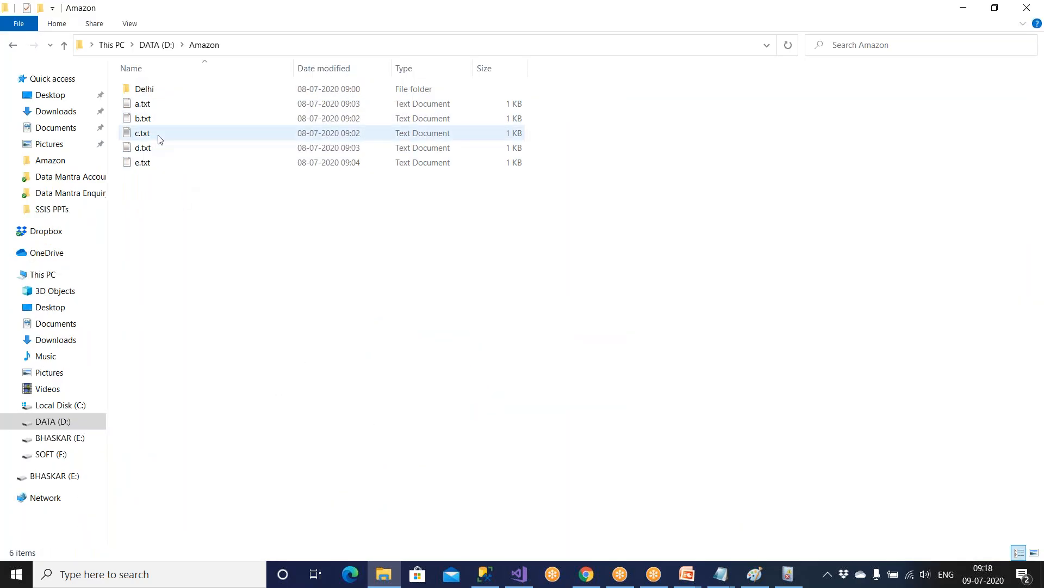
Step: Replace the employee name in the EID 11 record of a.txt with a different name, then save and close the file
{"action": "double_click", "coordinate": [155, 105]}
{"action": "left_click_drag", "start_coordinate": [273, 215], "coordinate": [371, 217]}
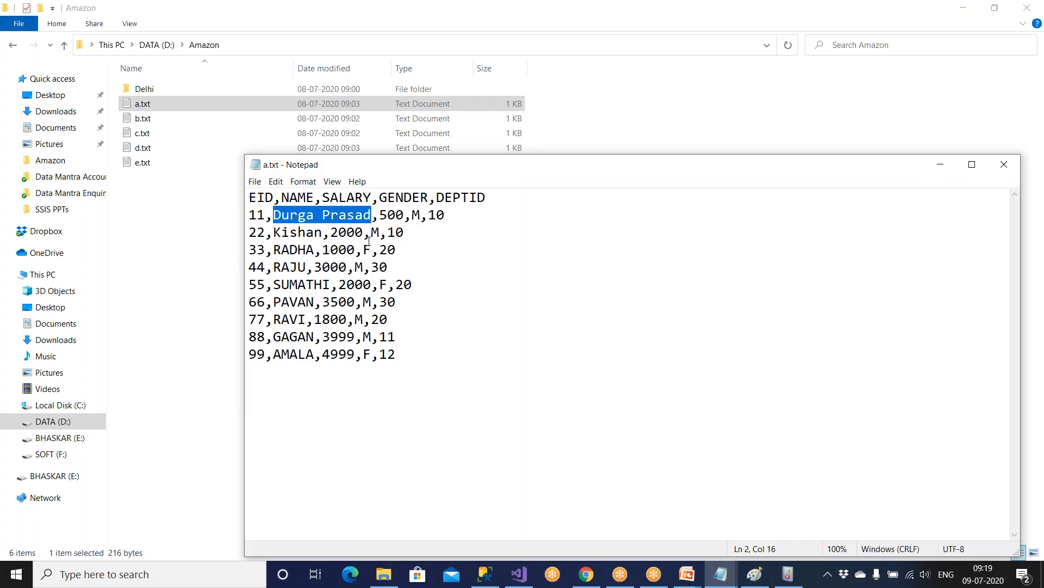
{"action": "type", "text": "Ava"}
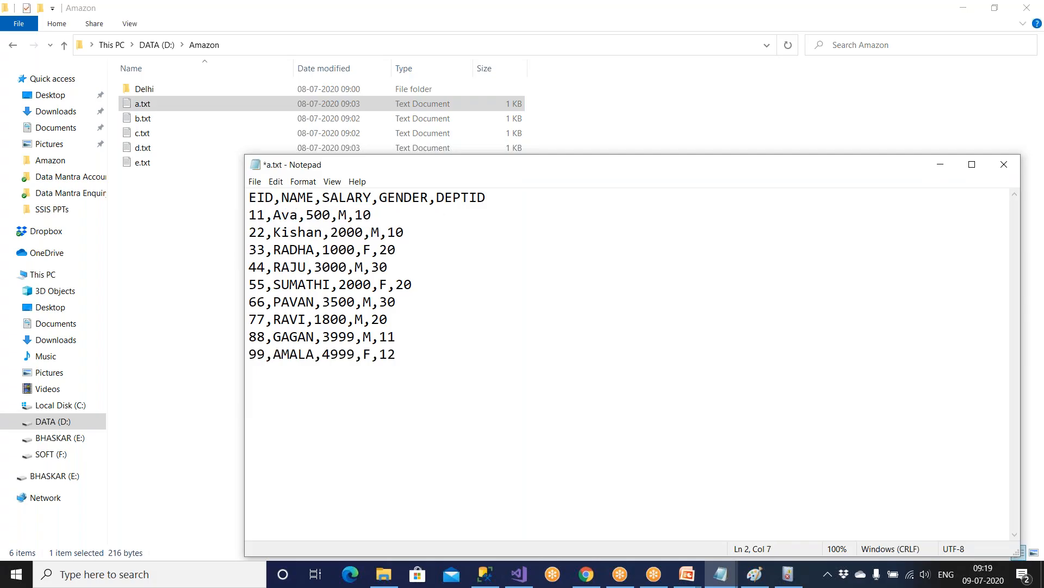
{"action": "key", "text": "BackSpace"}
{"action": "type", "text": "inash"}
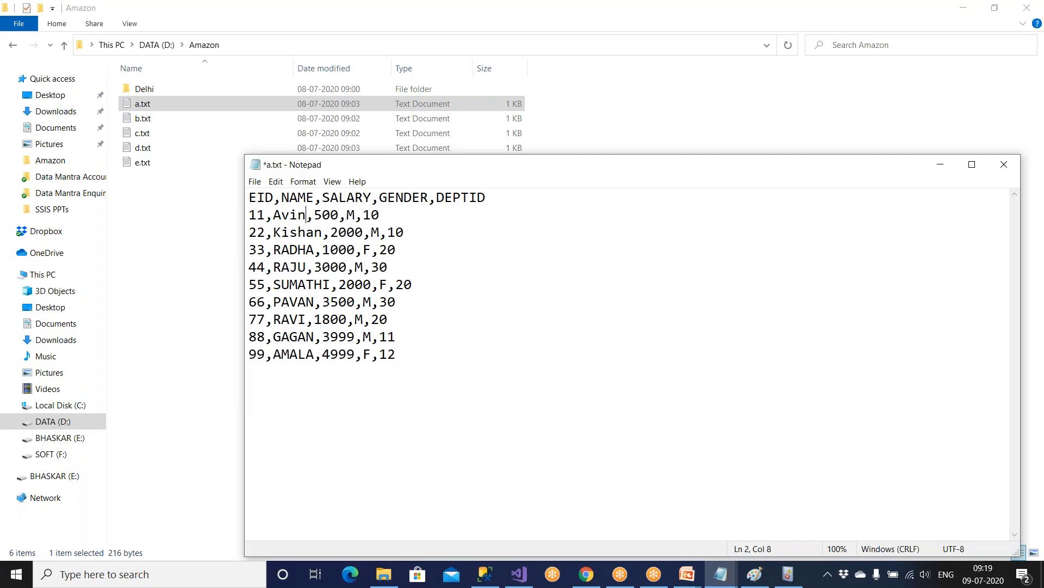
{"action": "key", "text": "ctrl+s"}
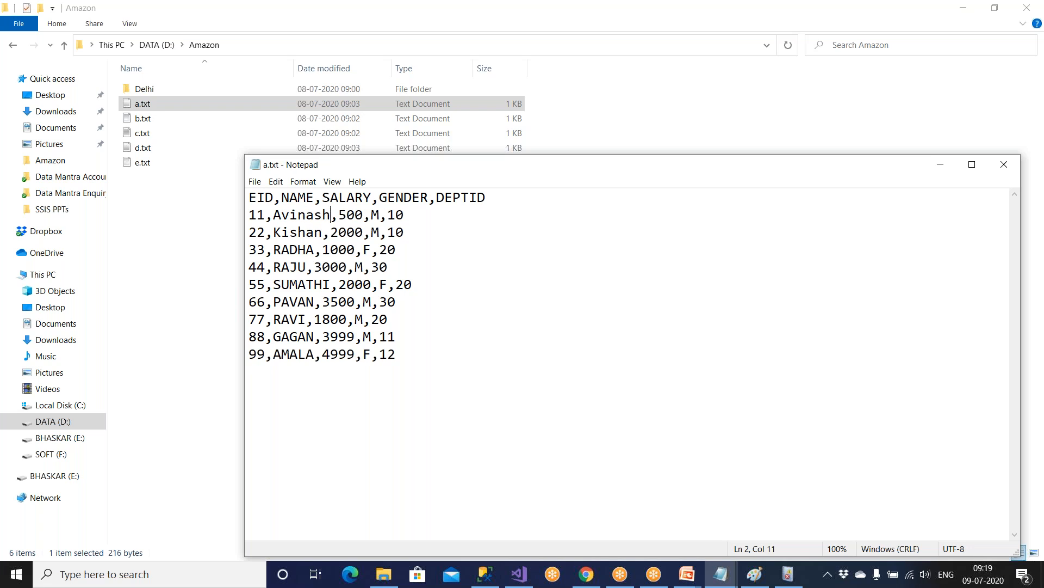
{"action": "key", "text": "alt+F4"}
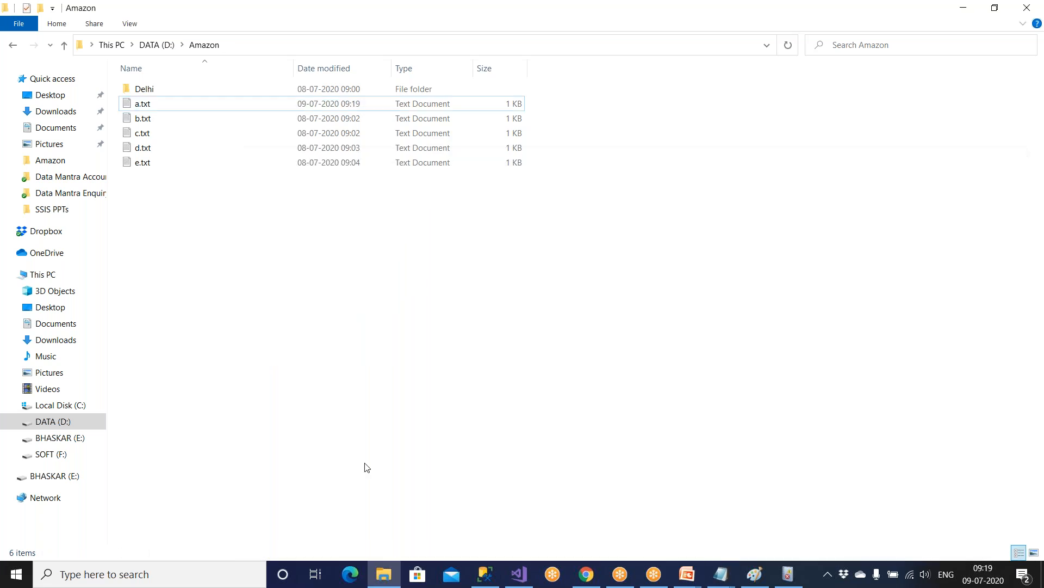
Step: Return to SQL Server Management Studio and delete all rows with the statement "delete from Emp_ForEach_Dest"
{"action": "left_click", "coordinate": [485, 574]}
{"action": "left_click", "coordinate": [426, 207]}
{"action": "key", "text": "ctrl+Left"}
{"action": "type", "text": "delete"}
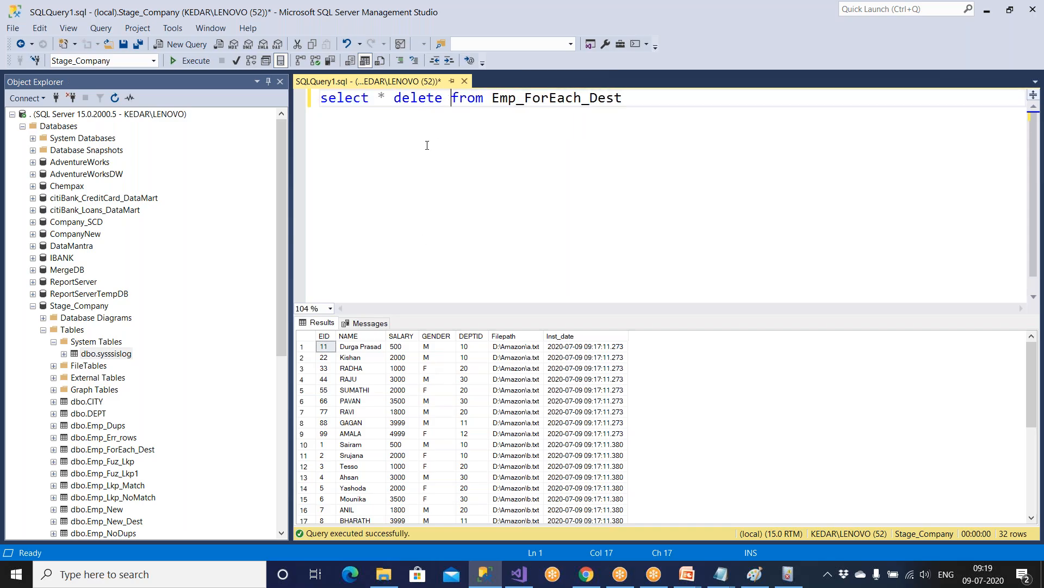
{"action": "left_click_drag", "start_coordinate": [393, 100], "coordinate": [624, 99]}
{"action": "key", "text": "ctrl+c"}
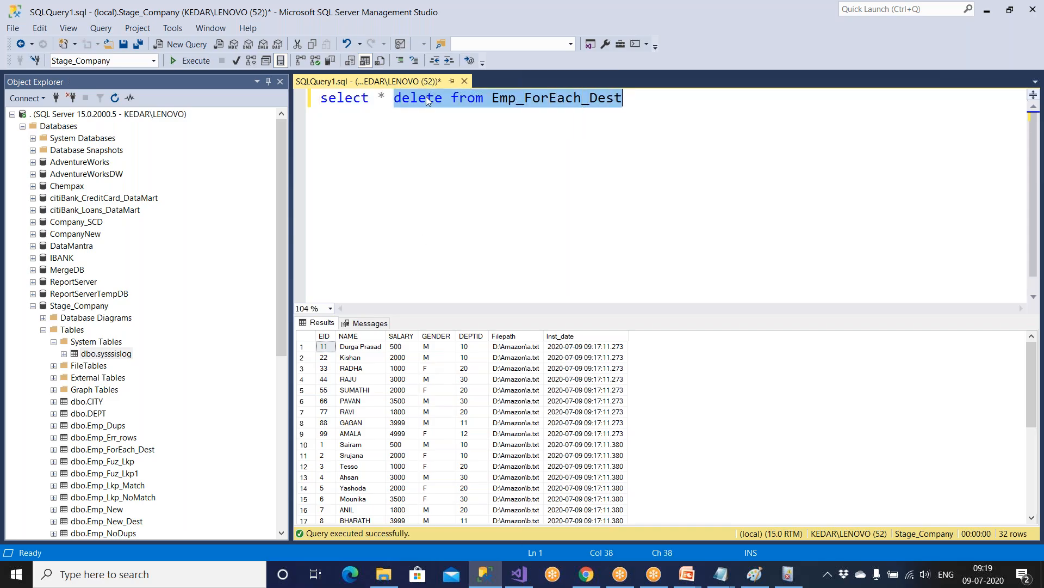
{"action": "left_click", "coordinate": [202, 61]}
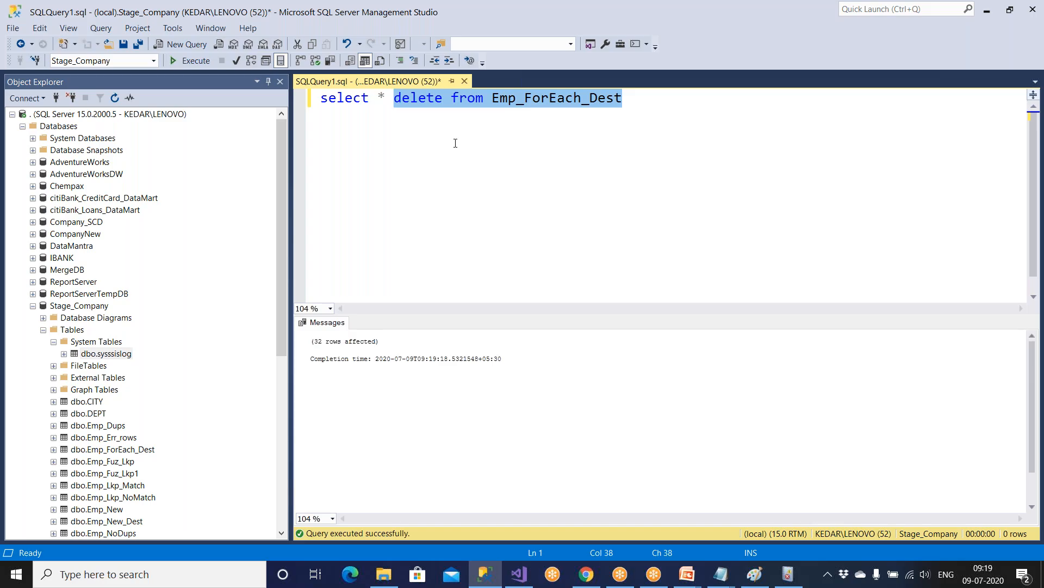
Step: Put the delete statement on its own line, restore the select statement on the first line, and run the script
{"action": "left_click", "coordinate": [634, 105]}
{"action": "key", "text": "Return"}
{"action": "key", "text": "Return"}
{"action": "key", "text": "ctrl+v"}
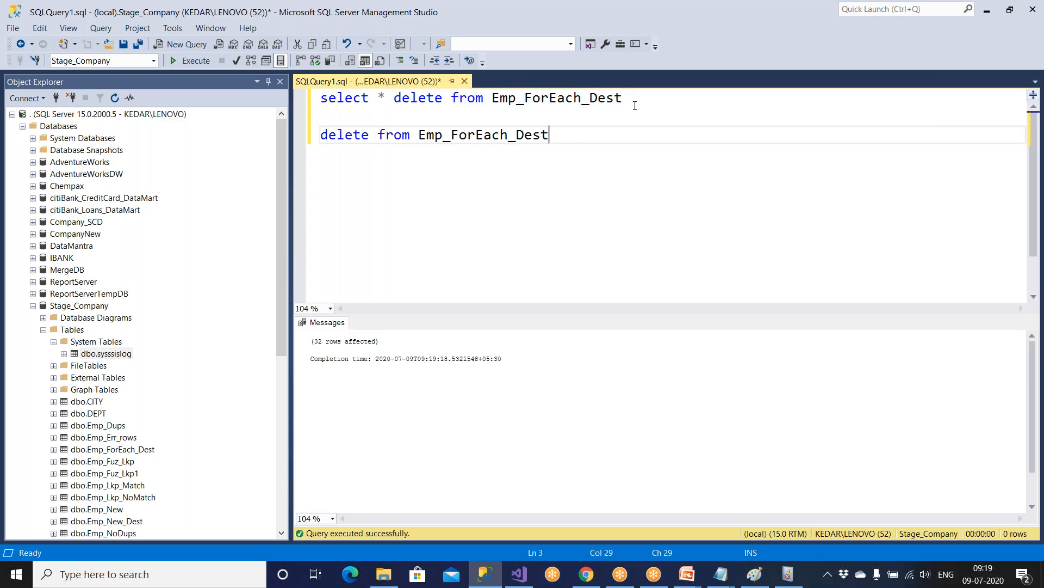
{"action": "double_click", "coordinate": [435, 98]}
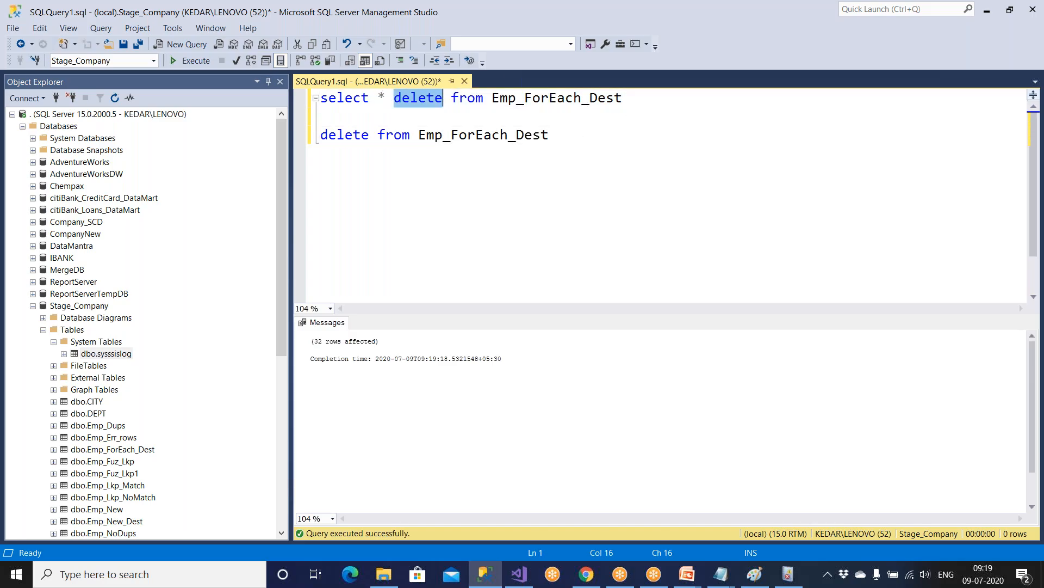
{"action": "key", "text": "Delete"}
{"action": "key", "text": "F5"}
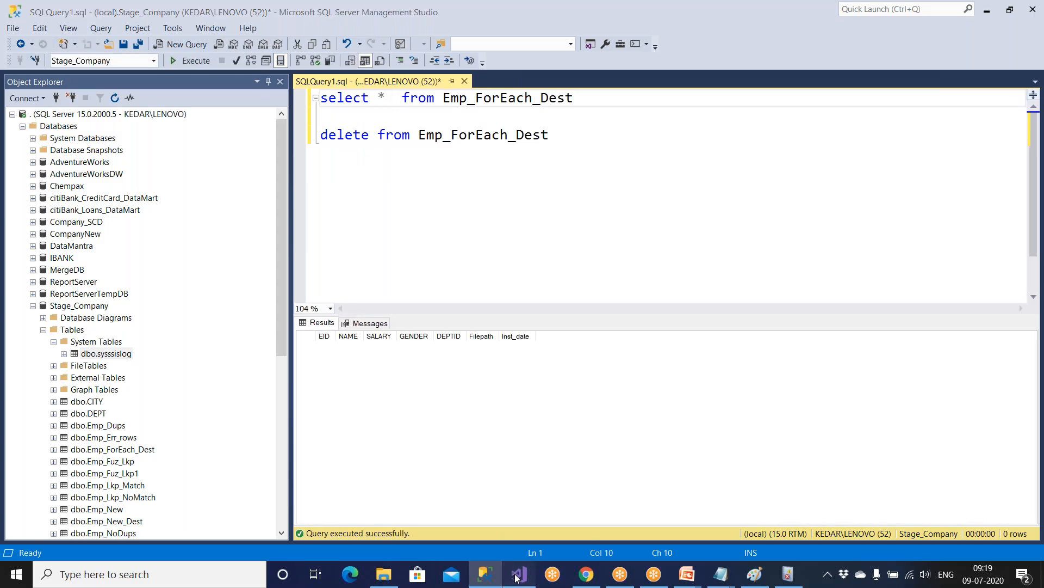
Step: Collapse the Stage_Company tables and expand the SSISDB catalog down to the Amazon_SSIS packages
{"action": "left_click", "coordinate": [517, 573]}
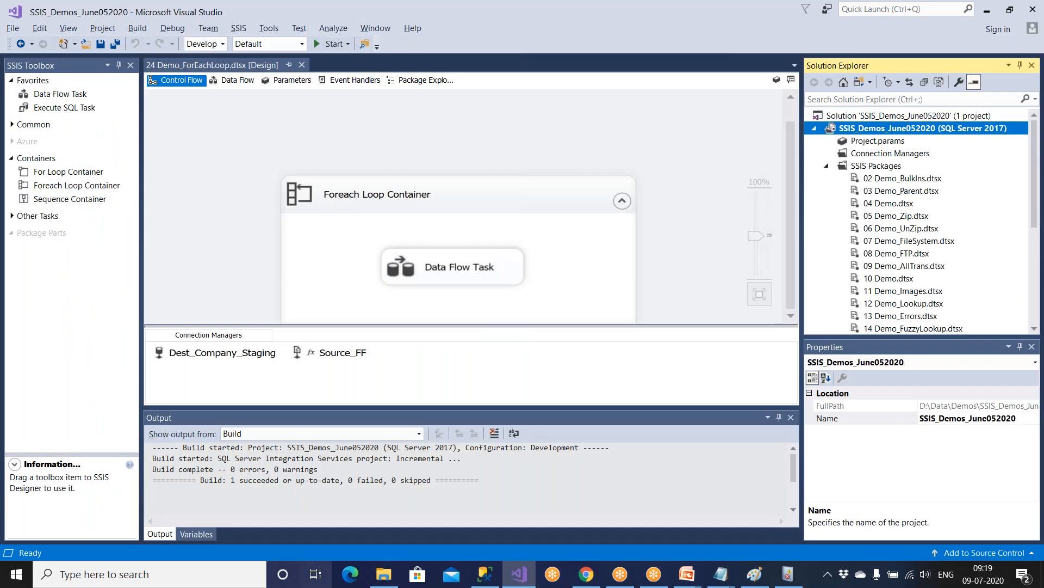
{"action": "left_click", "coordinate": [485, 573]}
{"action": "left_click", "coordinate": [43, 330]}
{"action": "scroll", "coordinate": [55, 379], "scroll_direction": "down", "scroll_amount": 2}
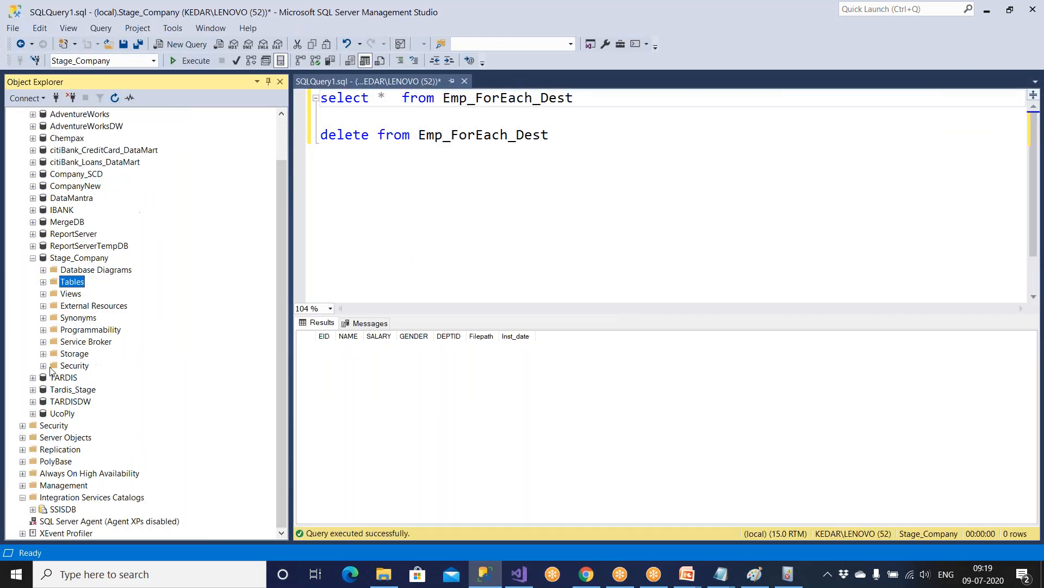
{"action": "left_click", "coordinate": [62, 509]}
{"action": "double_click", "coordinate": [63, 509]}
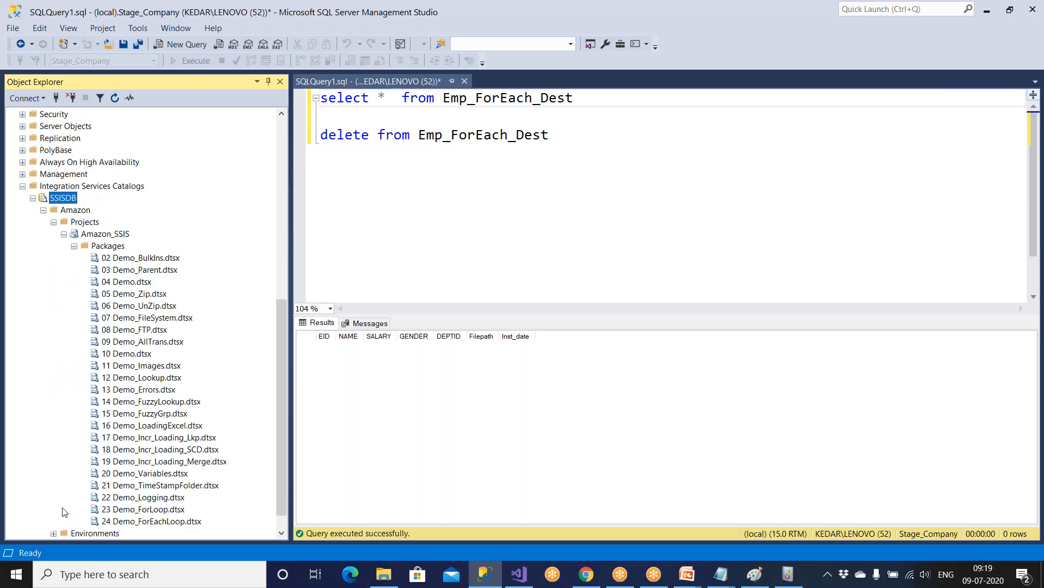
Step: Execute the deployed package 24 Demo_ForEachLoop.dtsx and decline opening the Overview report
{"action": "right_click", "coordinate": [134, 521]}
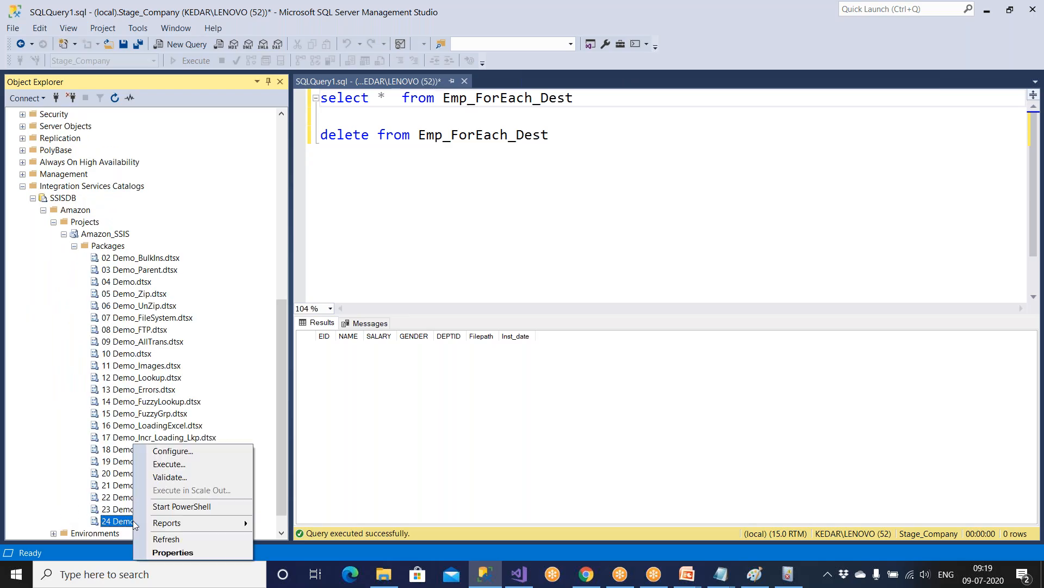
{"action": "left_click", "coordinate": [163, 464]}
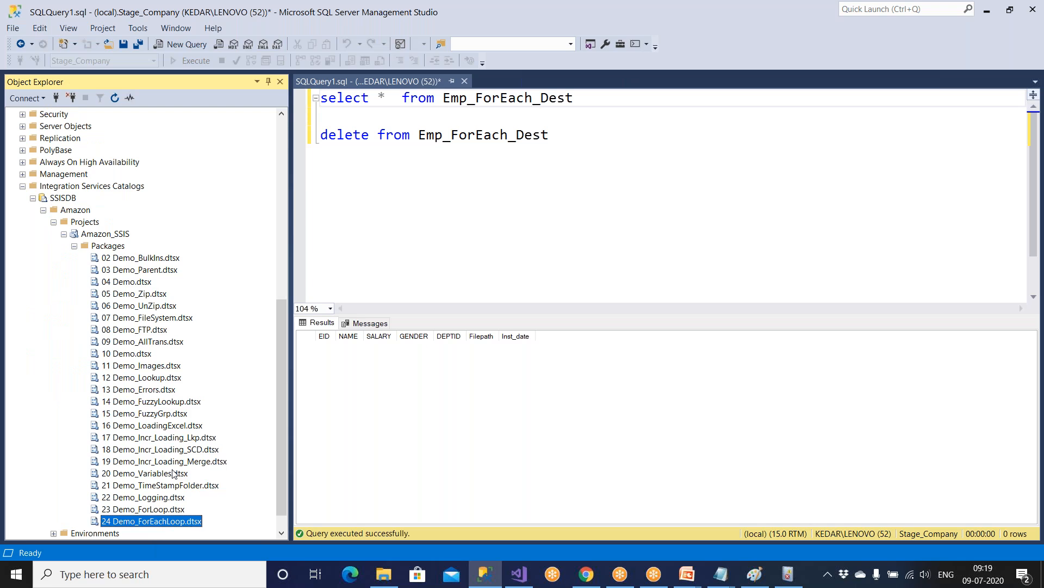
{"action": "left_click", "coordinate": [592, 411]}
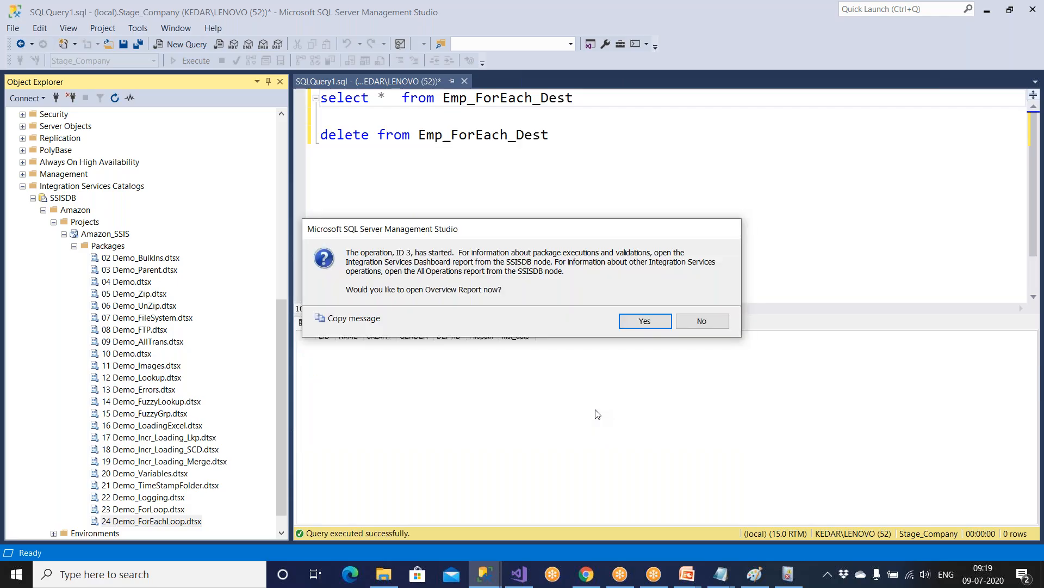
{"action": "left_click", "coordinate": [702, 322]}
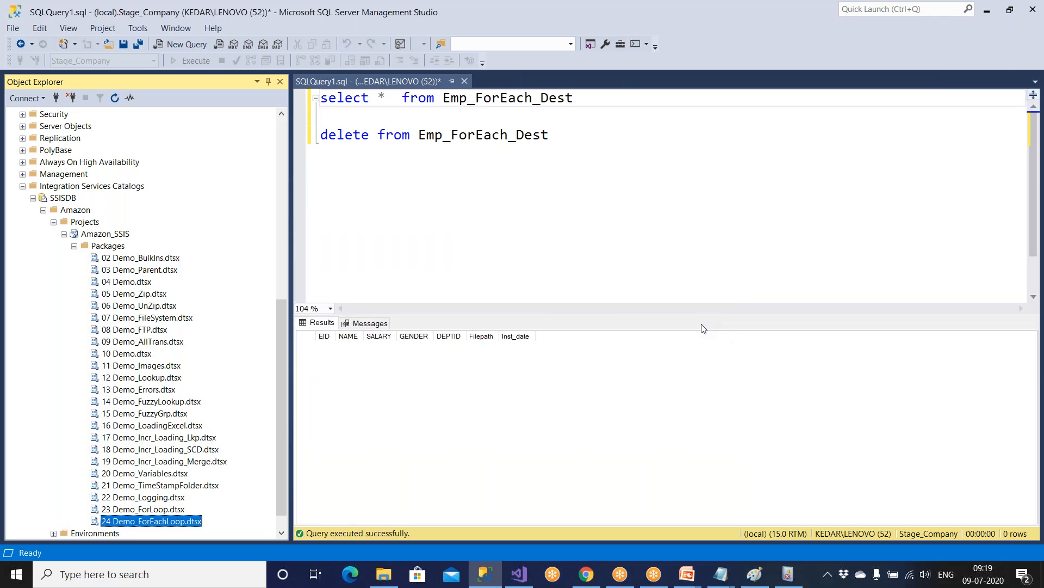
Step: Run only the select query on Emp_ForEach_Dest and check the NAME value in its first row
{"action": "left_click_drag", "start_coordinate": [575, 98], "coordinate": [318, 97]}
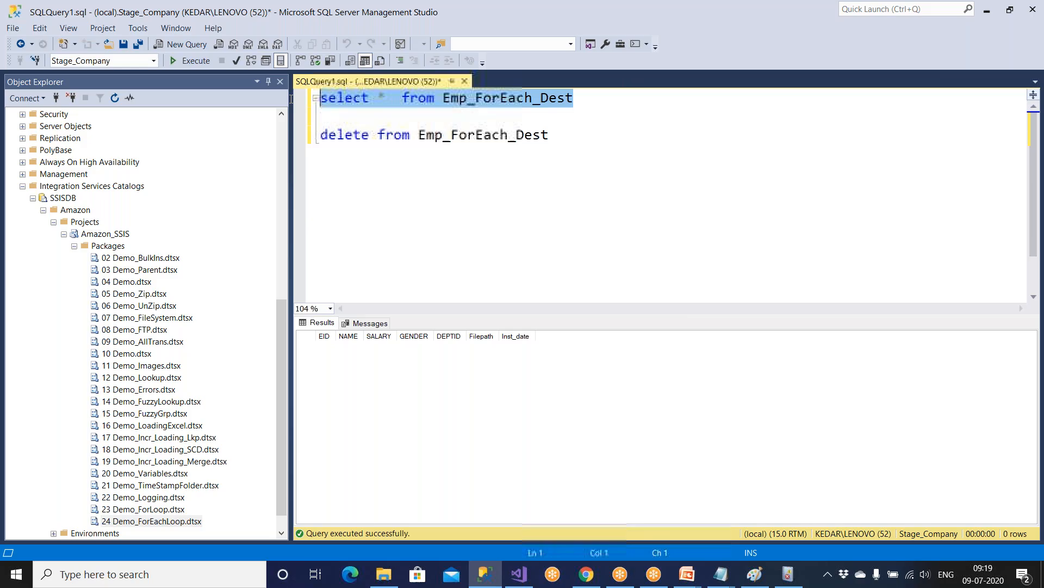
{"action": "left_click", "coordinate": [207, 66]}
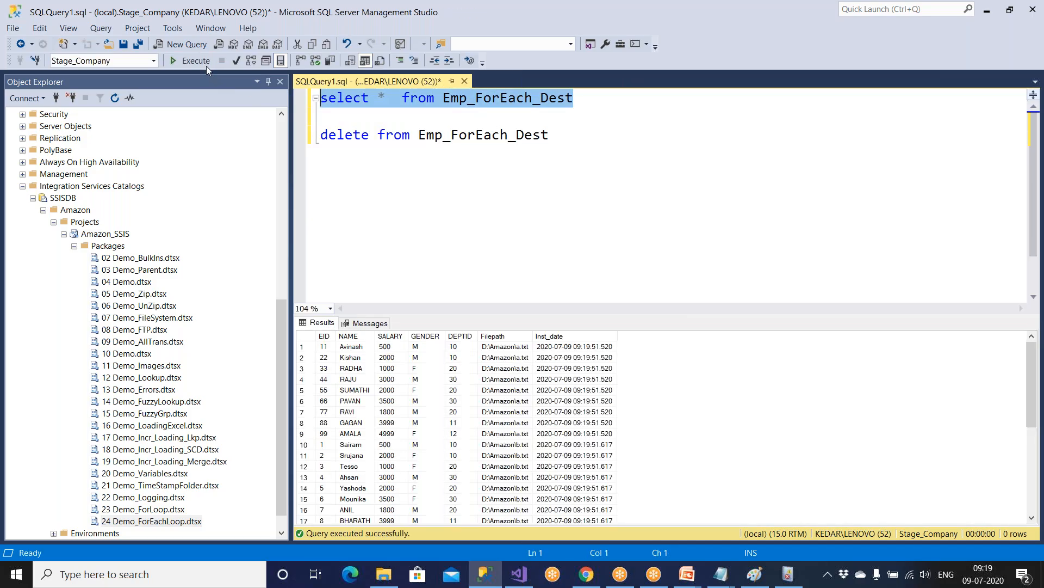
{"action": "left_click", "coordinate": [362, 348]}
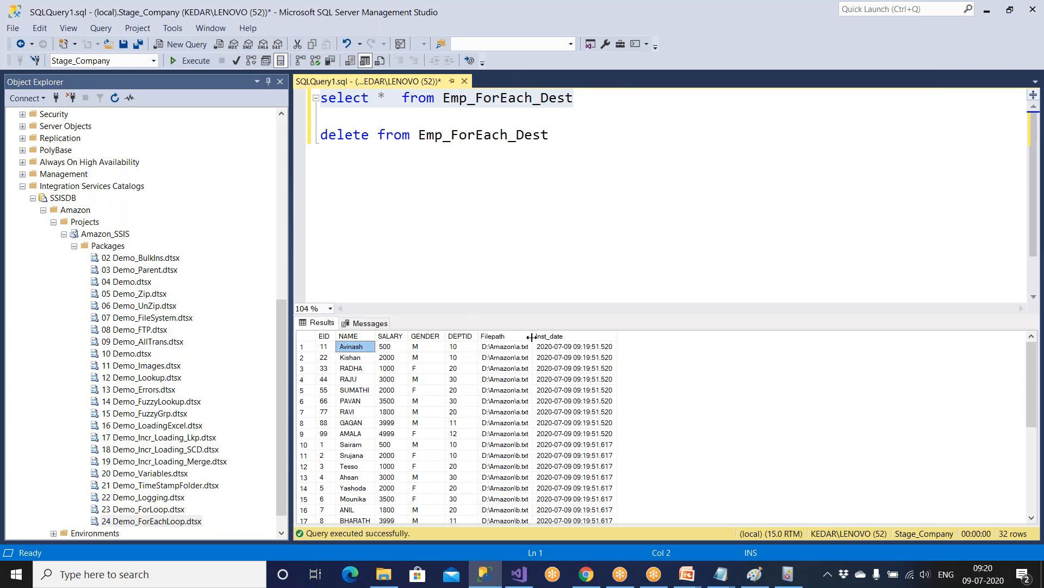
Step: Widen the Filepath column in the query results and examine the file paths and insert dates of the loaded rows
{"action": "left_click_drag", "start_coordinate": [533, 336], "coordinate": [567, 360]}
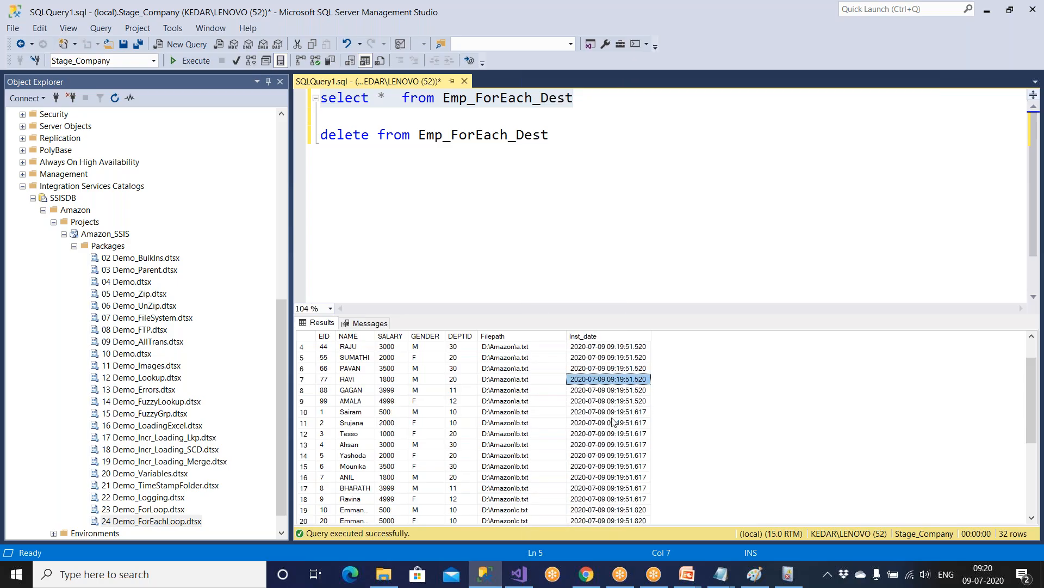
{"action": "scroll", "coordinate": [612, 423], "scroll_direction": "down", "scroll_amount": 5}
{"action": "scroll", "coordinate": [612, 419], "scroll_direction": "down", "scroll_amount": 1}
{"action": "left_click", "coordinate": [615, 512]}
{"action": "left_click", "coordinate": [610, 466]}
{"action": "left_click", "coordinate": [609, 444]}
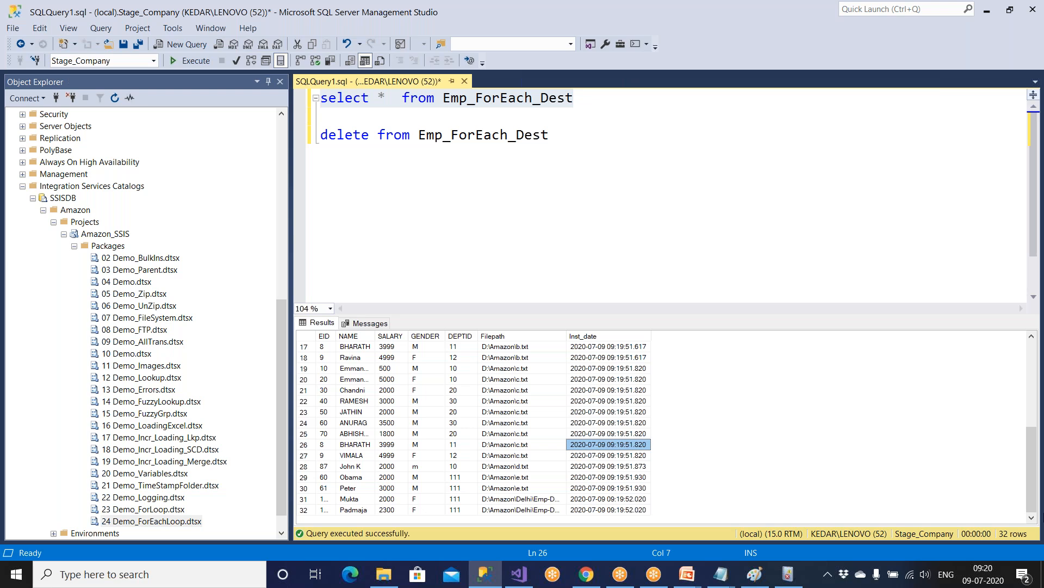
Step: Switch to PowerPoint to read the DBA Tasks slide, and return to SQL Server Management Studio
{"action": "left_click", "coordinate": [487, 580]}
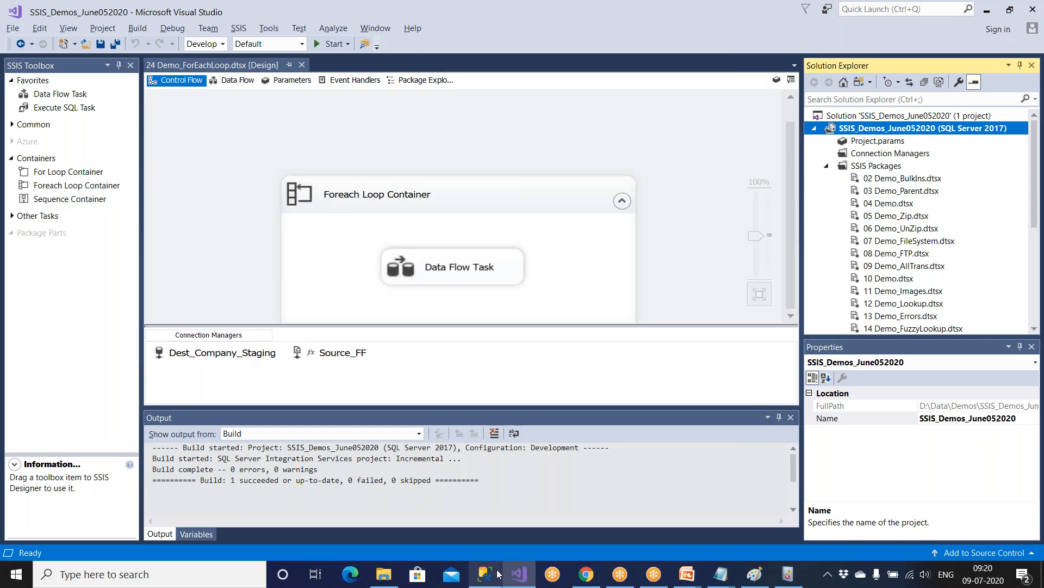
{"action": "left_click", "coordinate": [497, 574]}
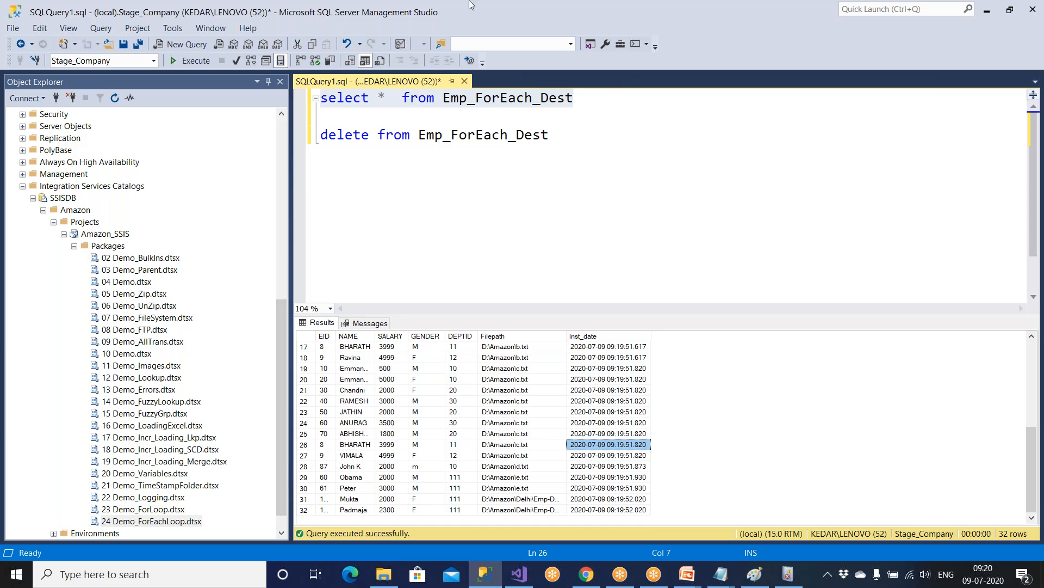
{"action": "left_click", "coordinate": [687, 574]}
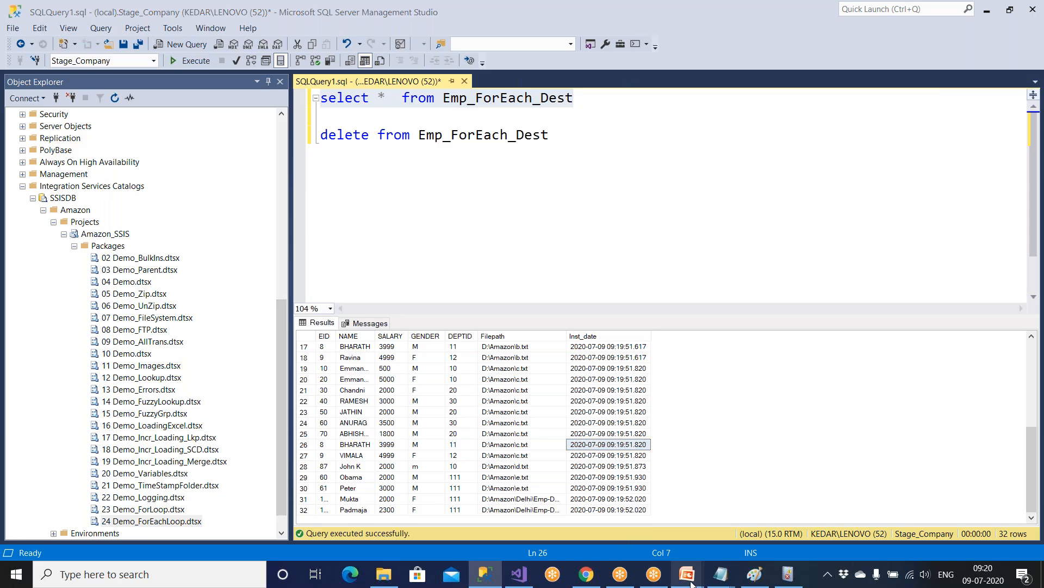
{"action": "left_click", "coordinate": [723, 535]}
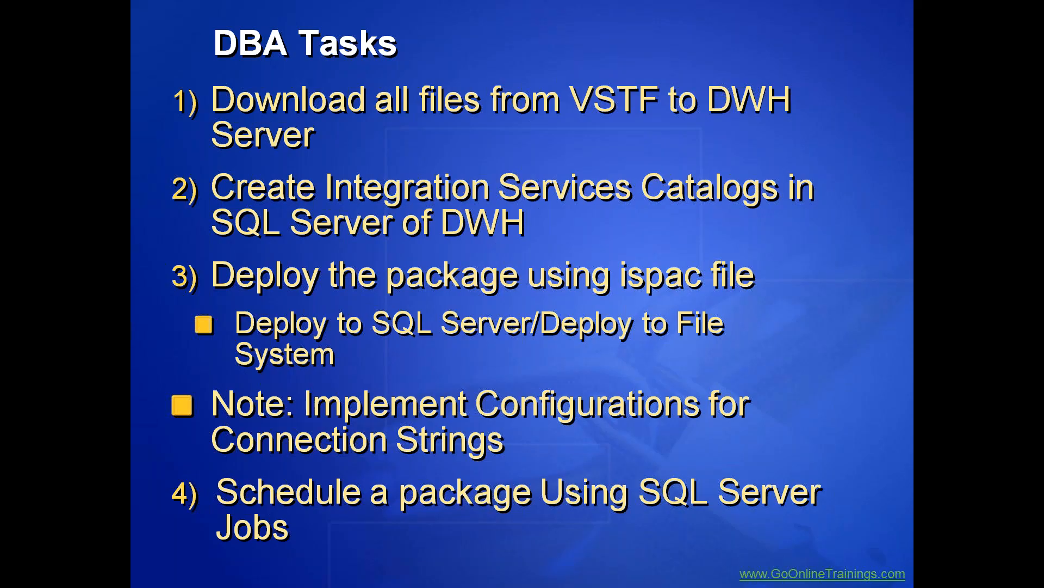
{"action": "left_click", "coordinate": [16, 574]}
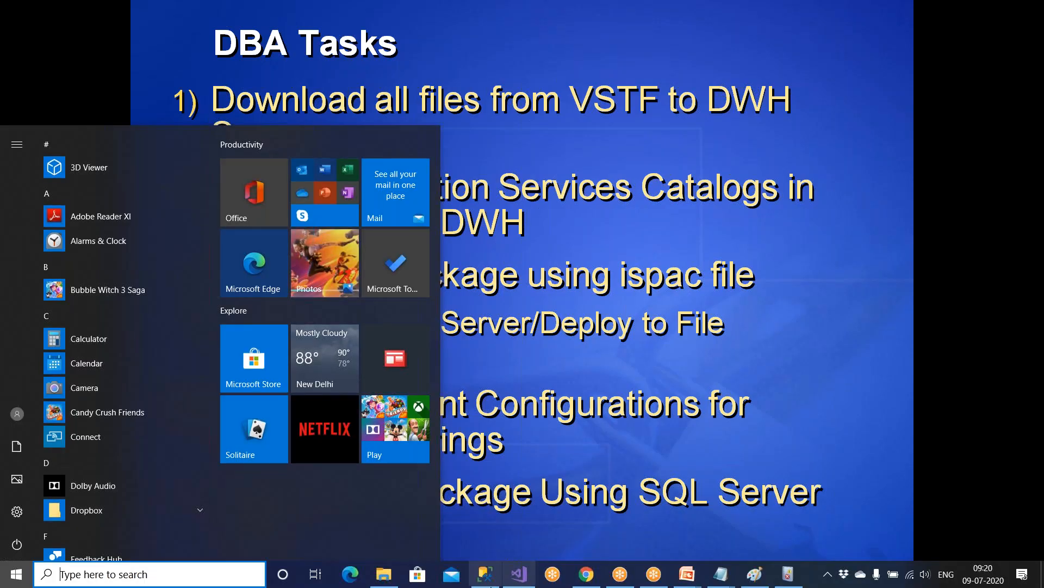
{"action": "left_click", "coordinate": [484, 574]}
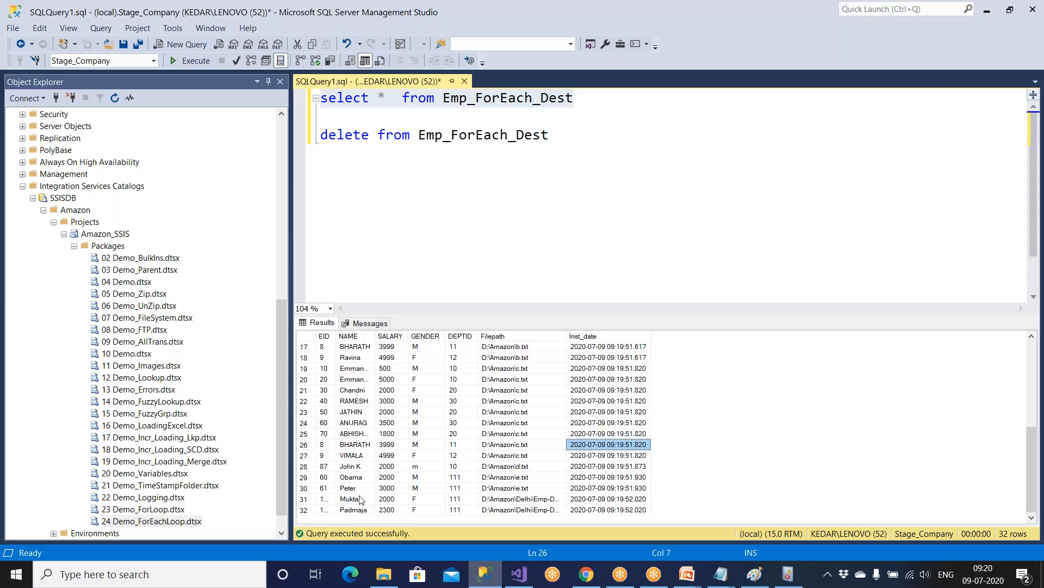
Step: Collapse the Integration Services Catalogs and Databases nodes in the server tree
{"action": "left_click", "coordinate": [22, 186]}
{"action": "scroll", "coordinate": [23, 189], "scroll_direction": "up", "scroll_amount": 1}
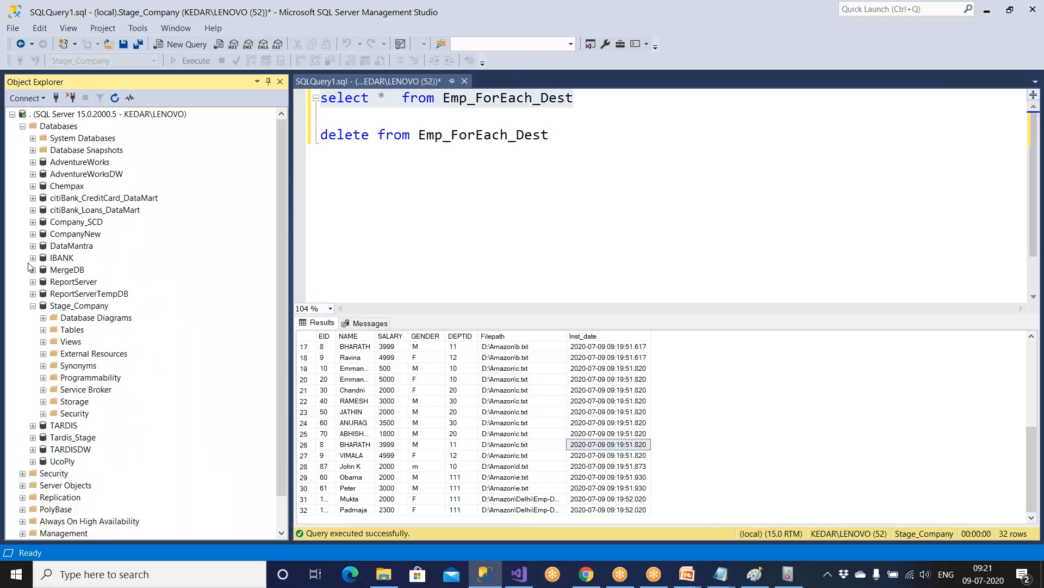
{"action": "left_click", "coordinate": [22, 126]}
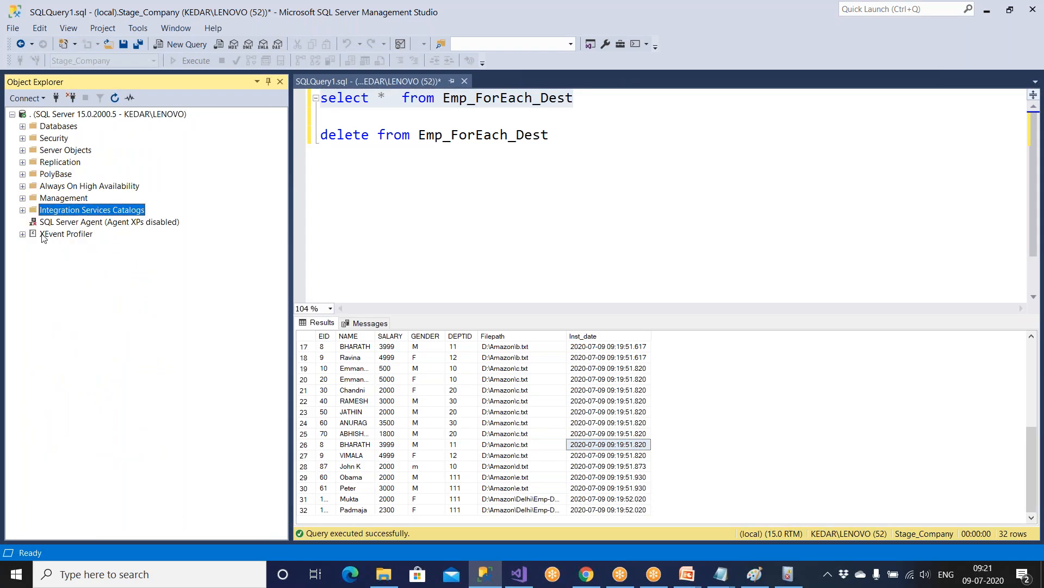
Step: Start the SQL Server Agent service and refresh the server's object tree
{"action": "left_click", "coordinate": [71, 223]}
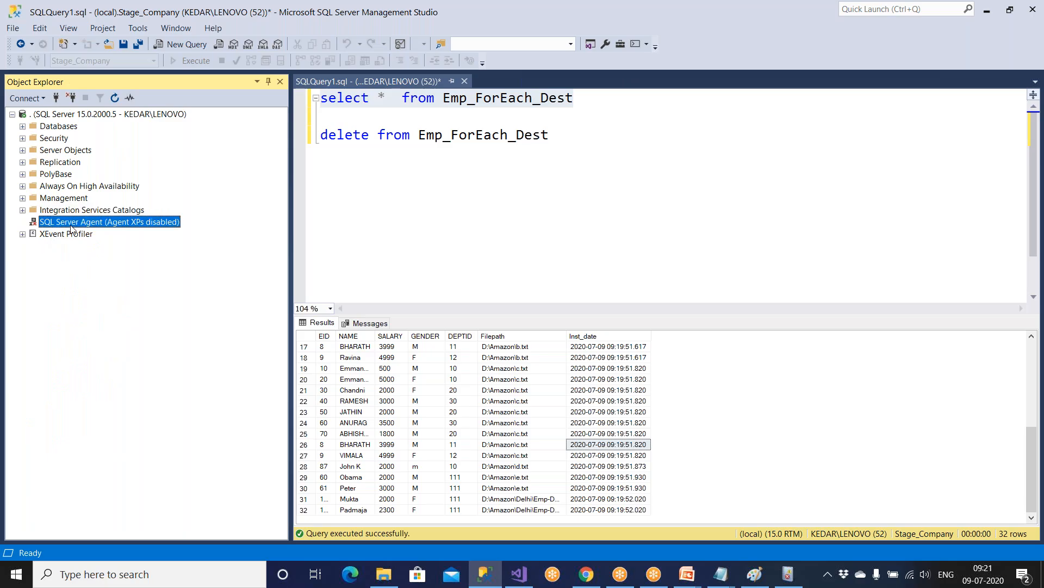
{"action": "right_click", "coordinate": [71, 225]}
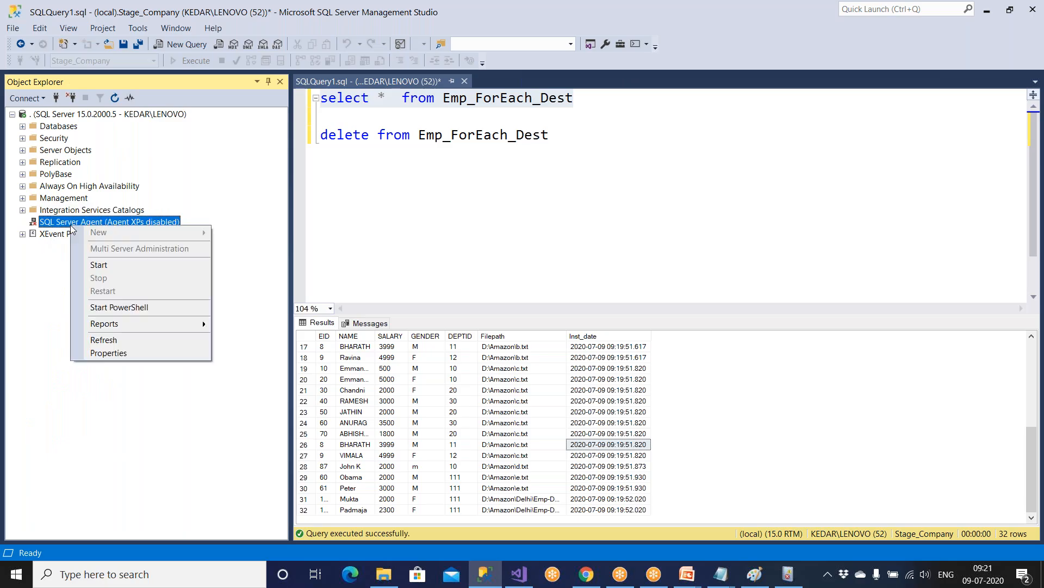
{"action": "left_click", "coordinate": [99, 265]}
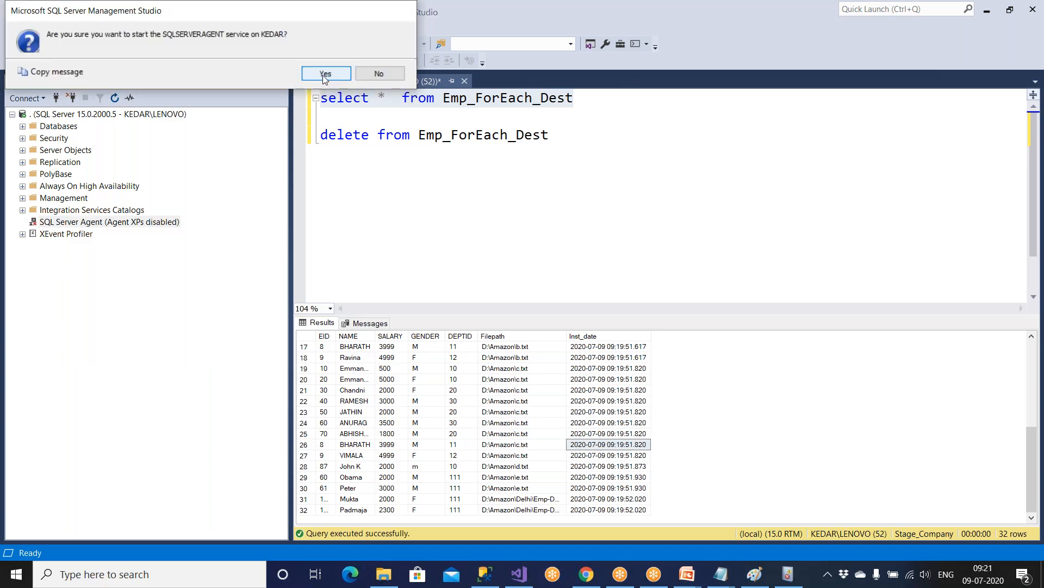
{"action": "left_click", "coordinate": [322, 75]}
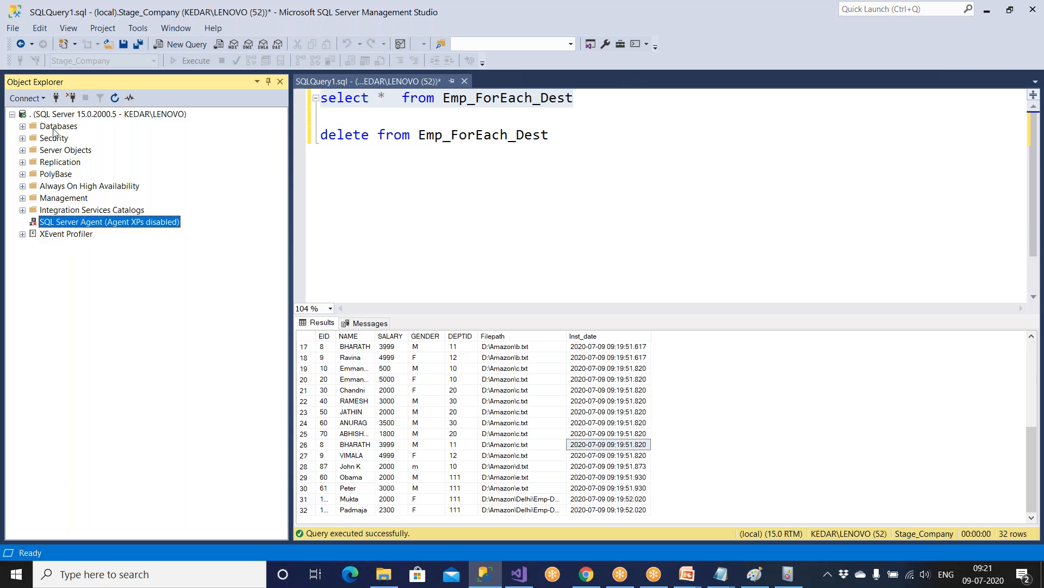
{"action": "left_click", "coordinate": [63, 114]}
{"action": "left_click", "coordinate": [114, 98]}
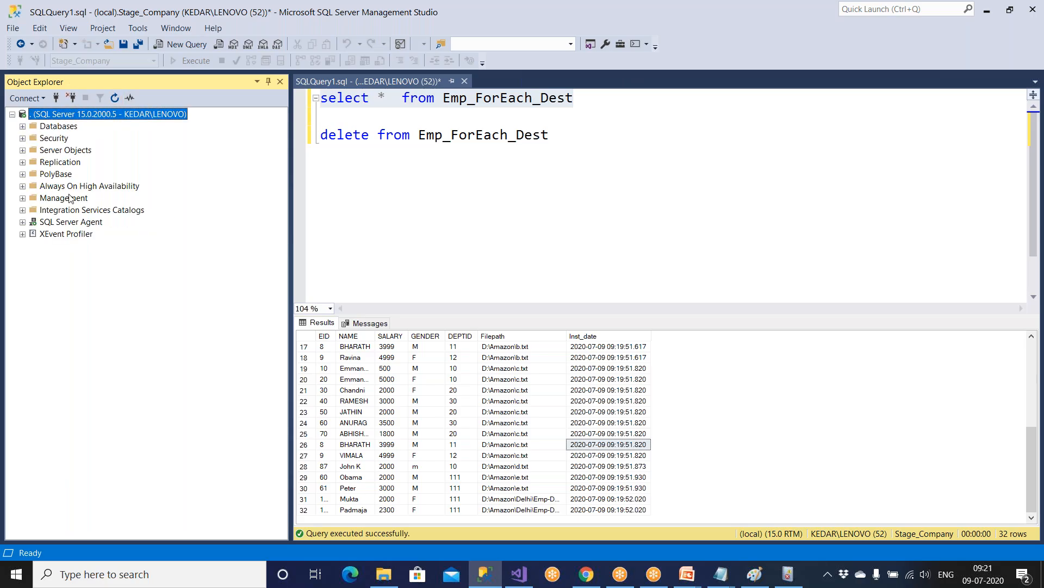
Step: Create a new SQL Server Agent job named Demo24_Job_SSIS
{"action": "left_click", "coordinate": [70, 222]}
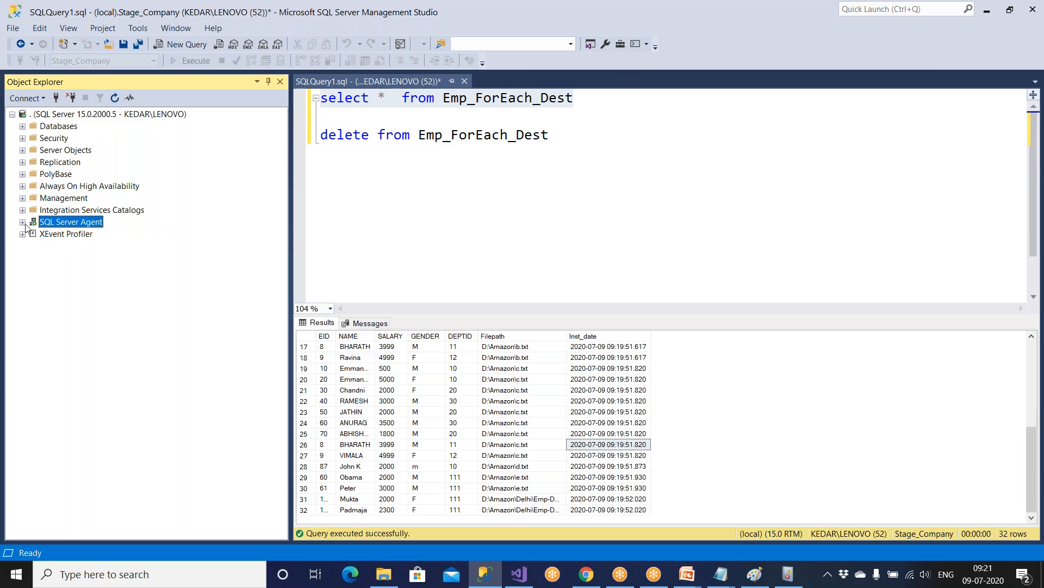
{"action": "left_click", "coordinate": [22, 222]}
{"action": "left_click", "coordinate": [55, 235]}
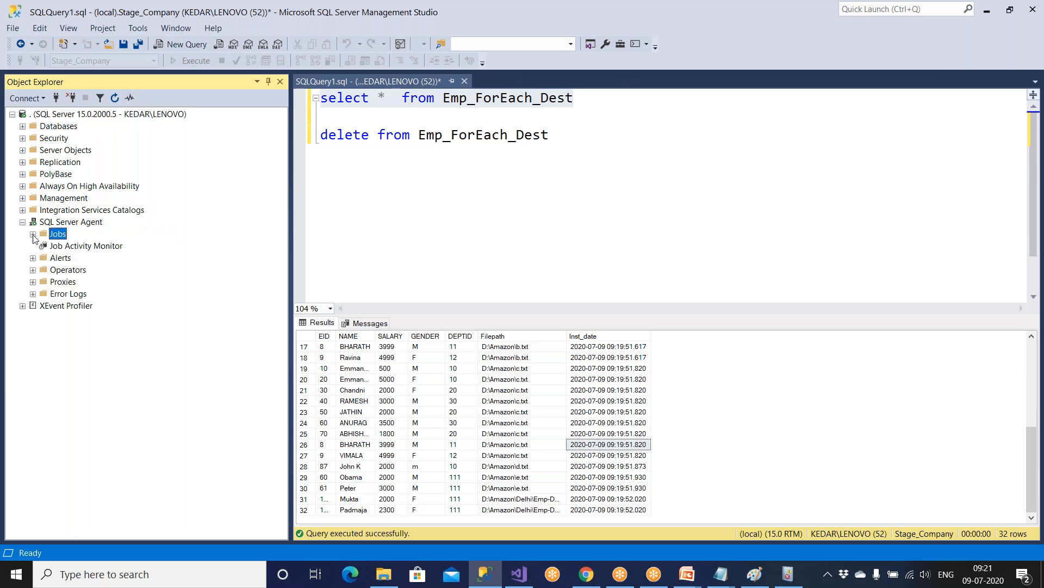
{"action": "left_click", "coordinate": [32, 235]}
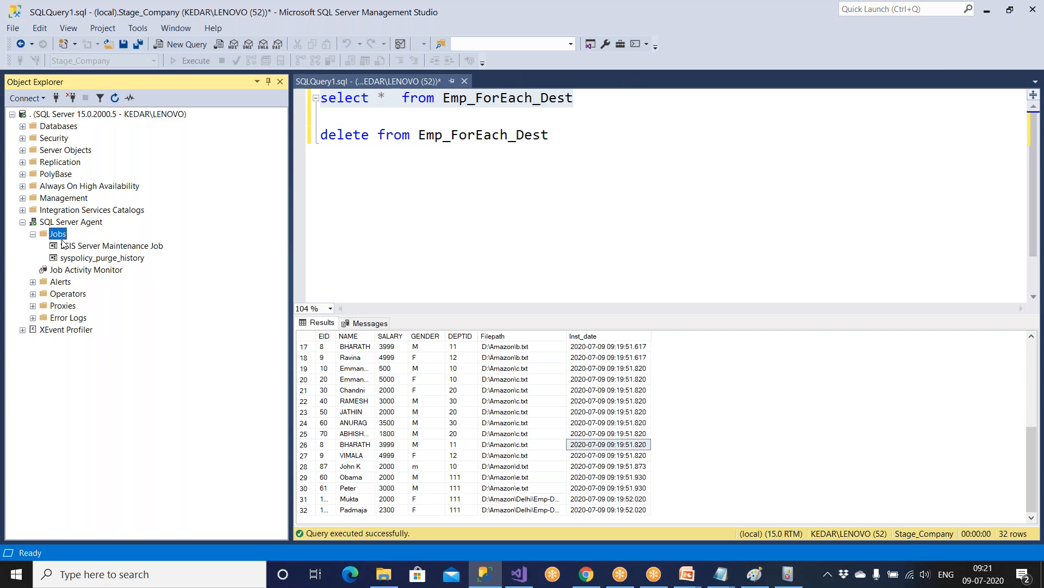
{"action": "right_click", "coordinate": [60, 234]}
{"action": "left_click", "coordinate": [76, 238]}
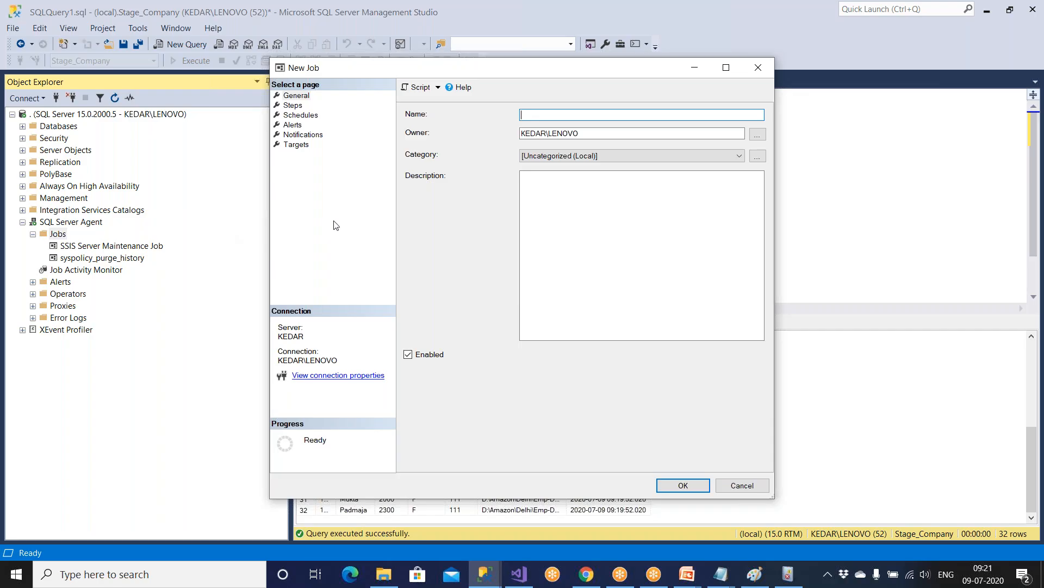
{"action": "type", "text": "Demo24_Job_SSIS"}
Step: Add a new step to the job and name it AttachPkg_Demo24
{"action": "left_click", "coordinate": [293, 105]}
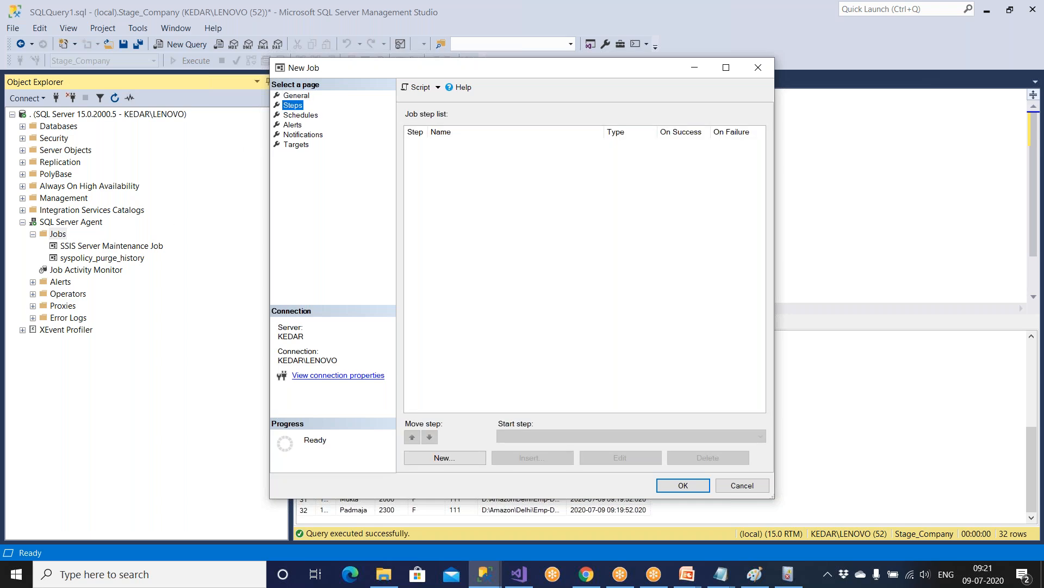
{"action": "left_click", "coordinate": [469, 460]}
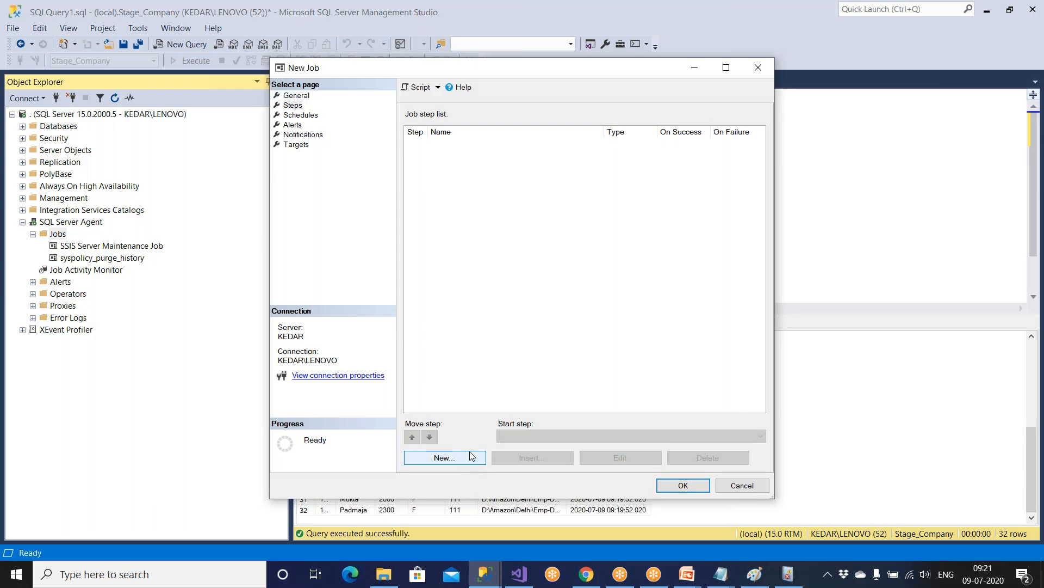
{"action": "left_click", "coordinate": [472, 456]}
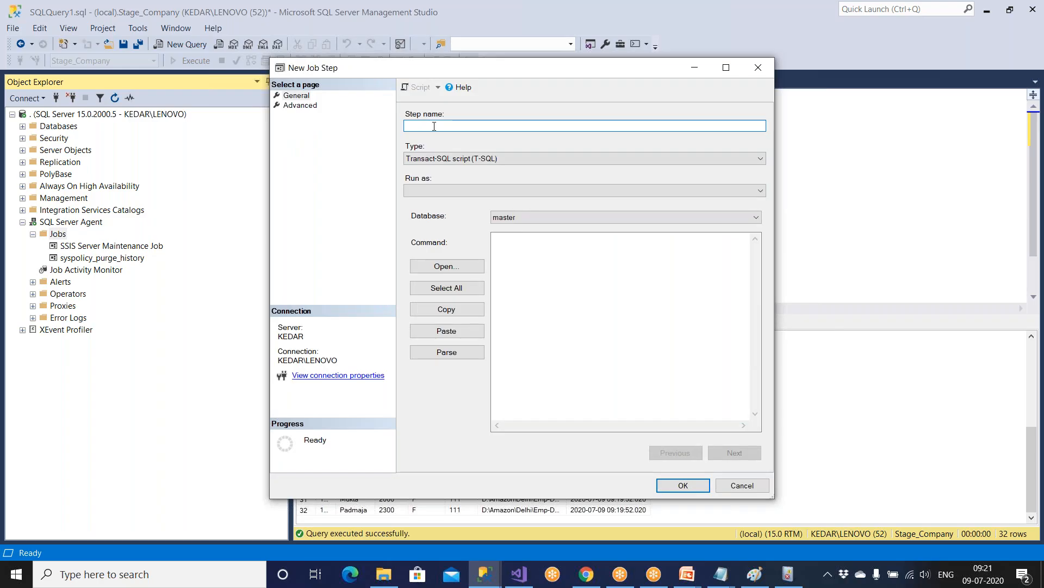
{"action": "type", "text": "AttachPkd"}
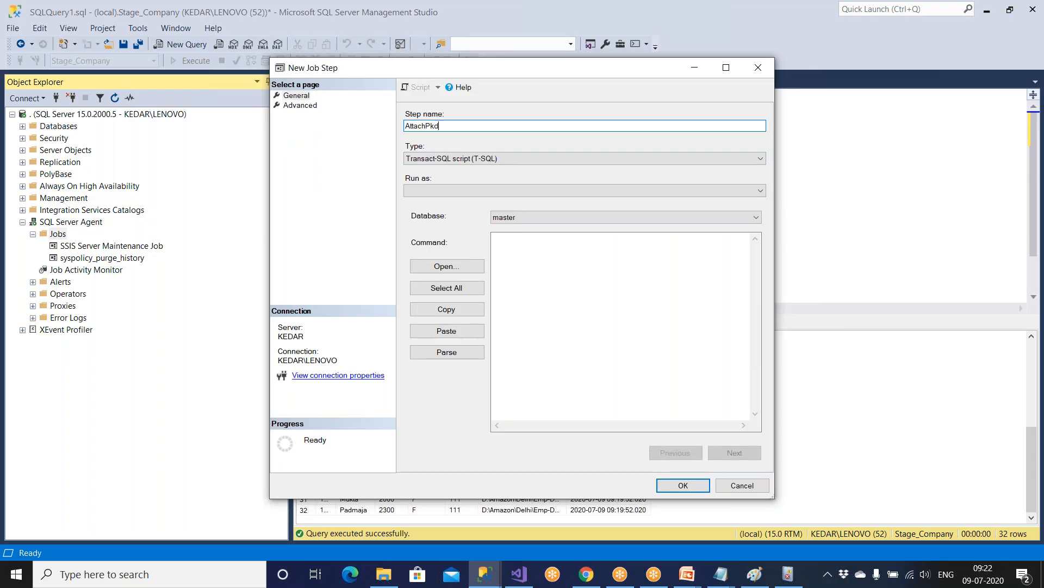
{"action": "key", "text": "BackSpace"}
{"action": "key", "text": "BackSpace"}
{"action": "type", "text": "Pkg_Demo24"}
Step: Set the step type to SQL Server Integration Services Package, with SSIS Catalog as package source and the local server
{"action": "left_click", "coordinate": [490, 158]}
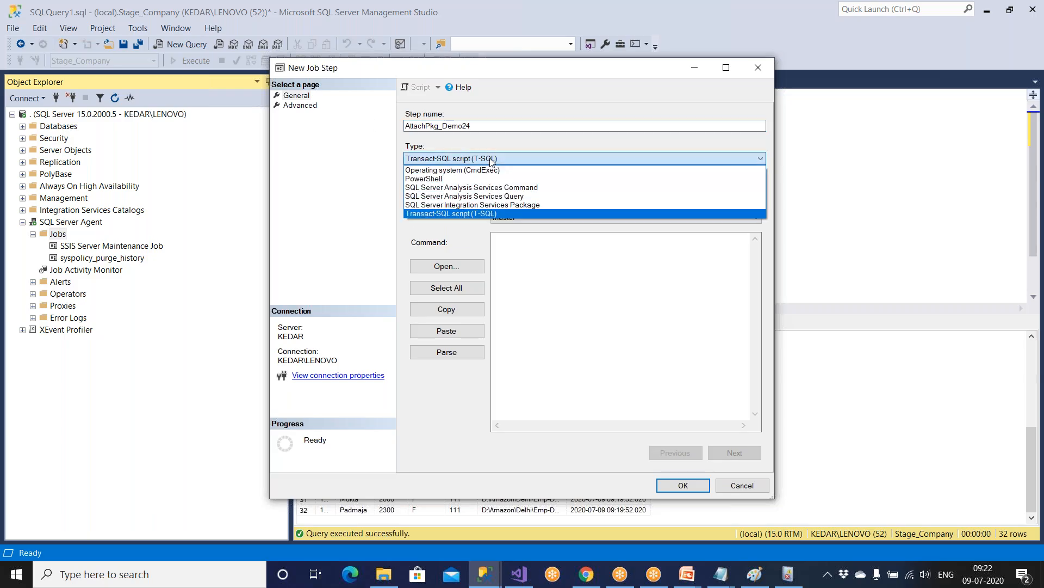
{"action": "left_click", "coordinate": [501, 205]}
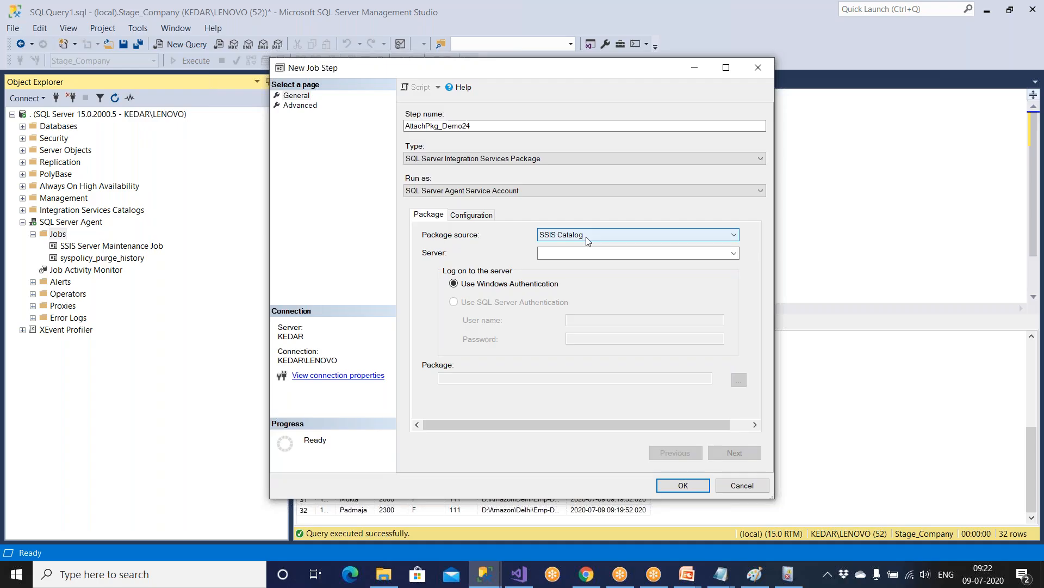
{"action": "left_click", "coordinate": [587, 240]}
{"action": "left_click", "coordinate": [588, 241]}
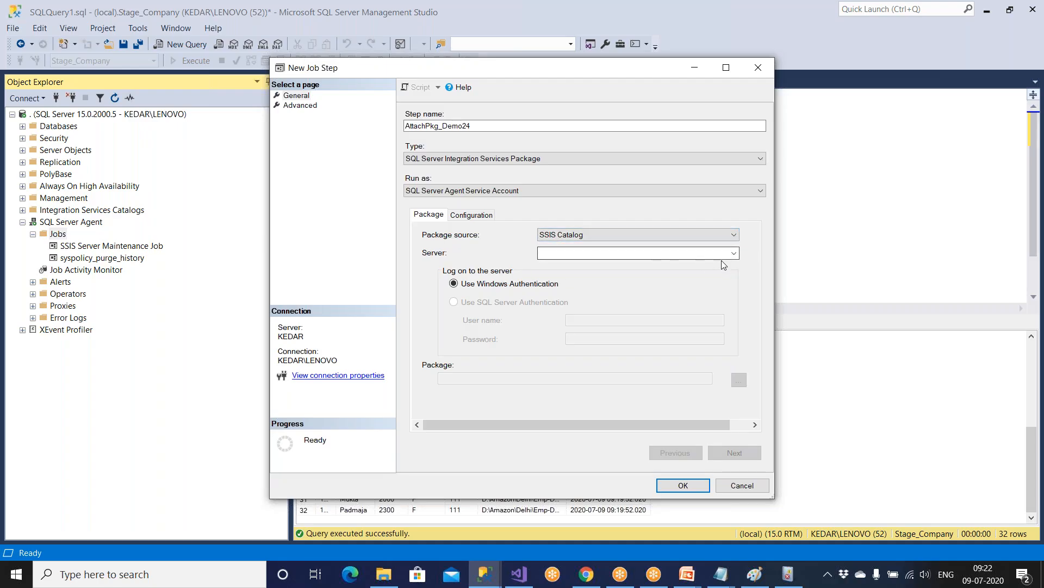
{"action": "left_click", "coordinate": [734, 253]}
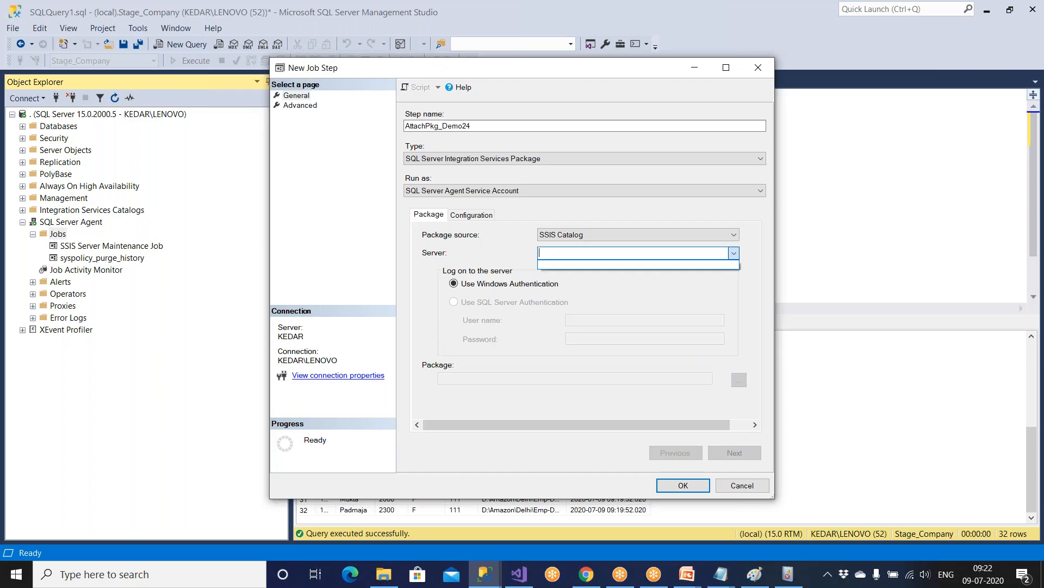
{"action": "left_click", "coordinate": [633, 253]}
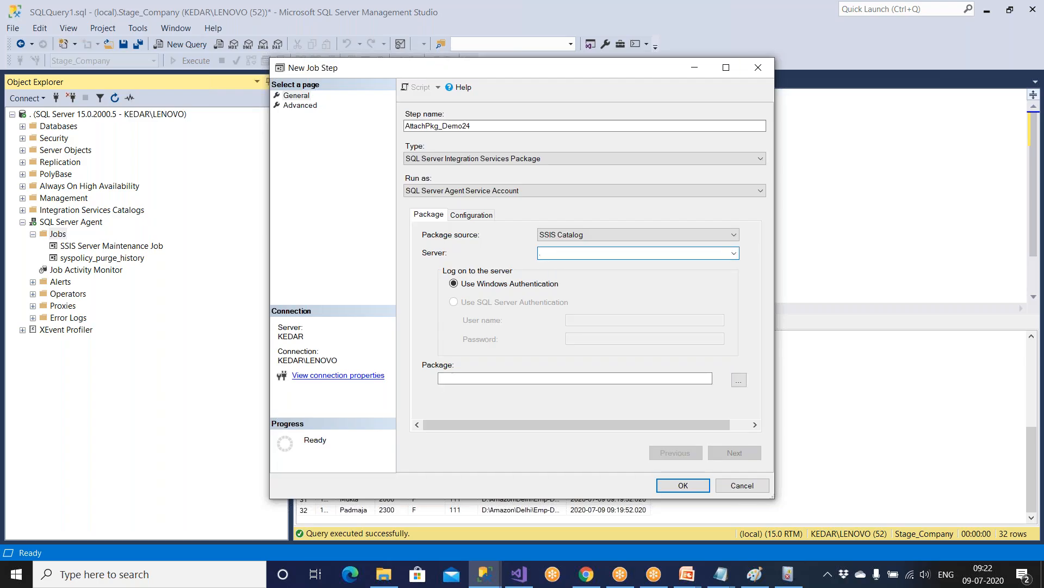
Step: Choose the package 24 Demo_ForEachLoop.dtsx from SSISDB\Amazon\Amazon_SSIS and save the job step
{"action": "left_click", "coordinate": [741, 381]}
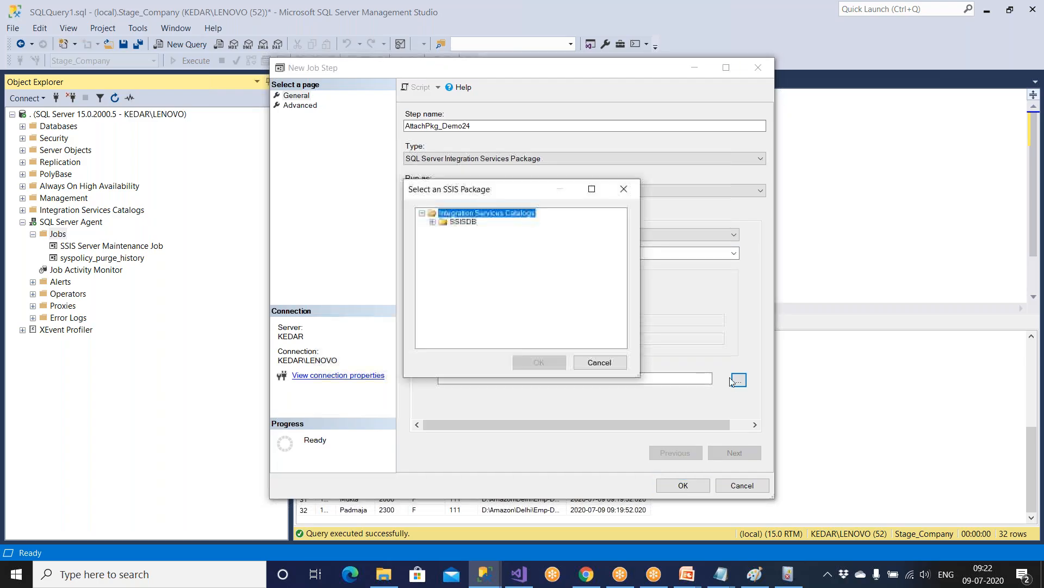
{"action": "double_click", "coordinate": [467, 223]}
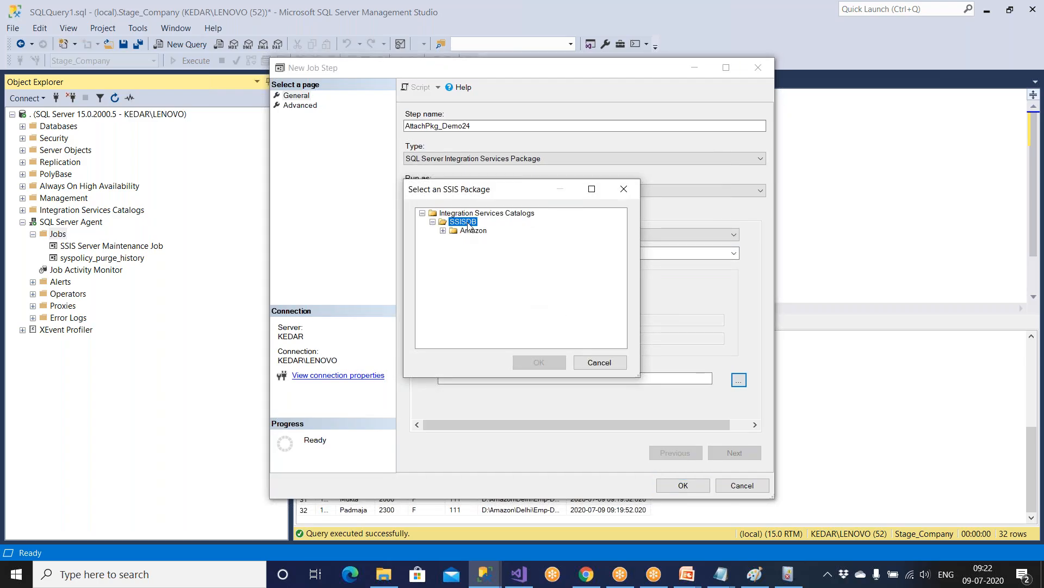
{"action": "double_click", "coordinate": [473, 232]}
{"action": "double_click", "coordinate": [479, 239]}
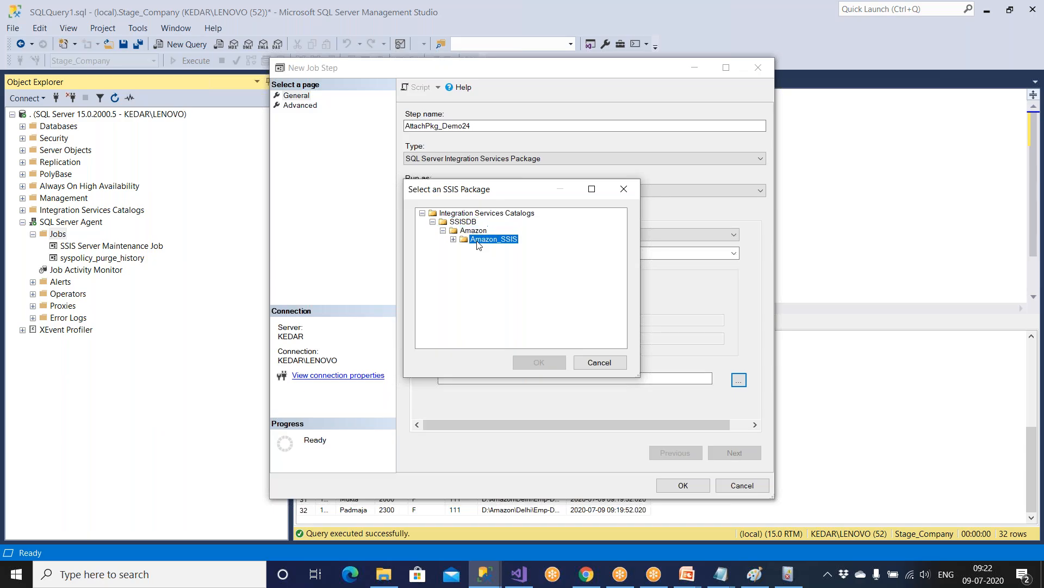
{"action": "scroll", "coordinate": [479, 250], "scroll_direction": "down", "scroll_amount": 2}
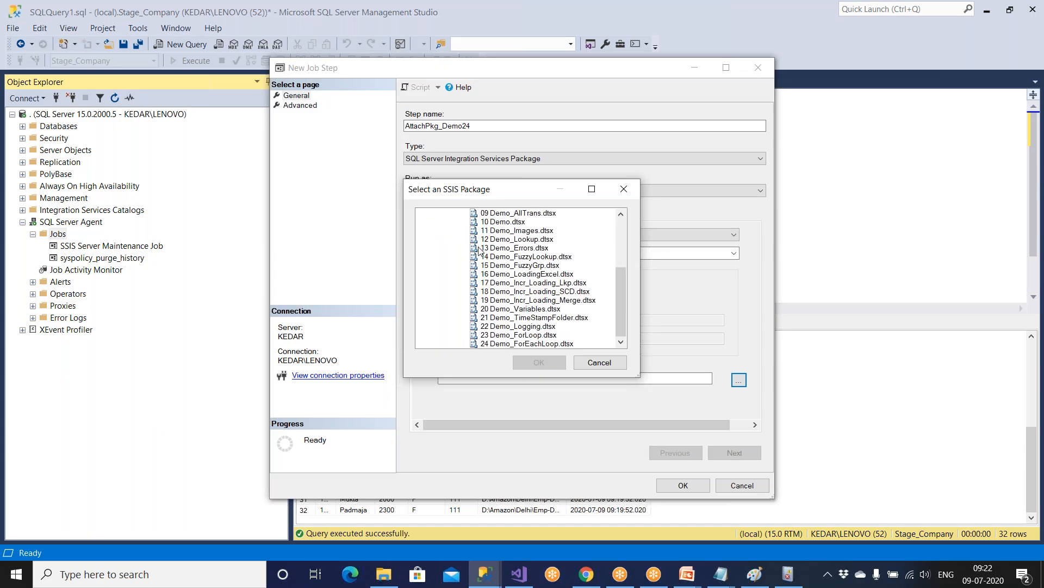
{"action": "left_click", "coordinate": [544, 344]}
{"action": "left_click", "coordinate": [552, 368]}
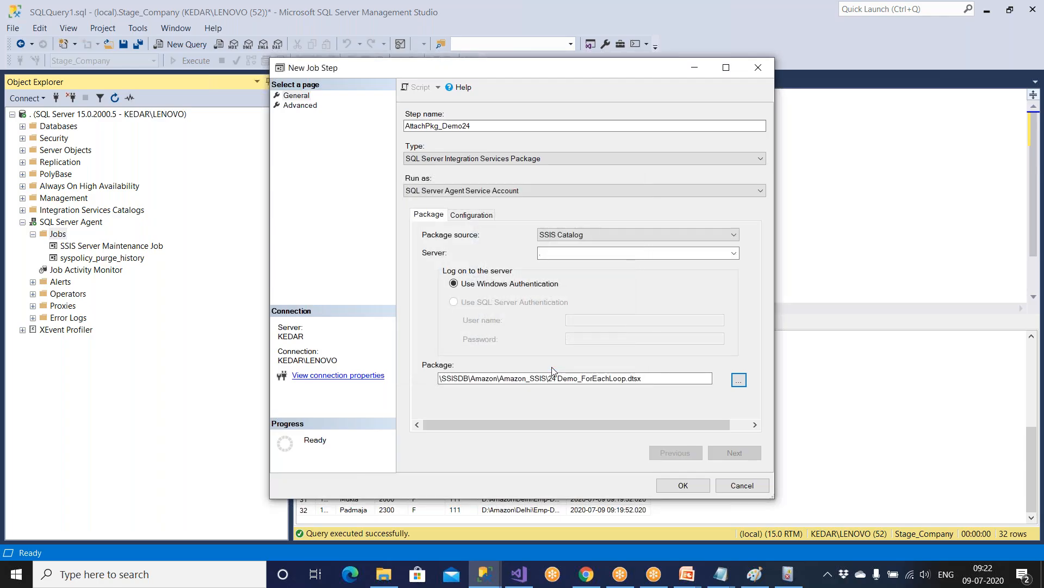
{"action": "left_click", "coordinate": [682, 486]}
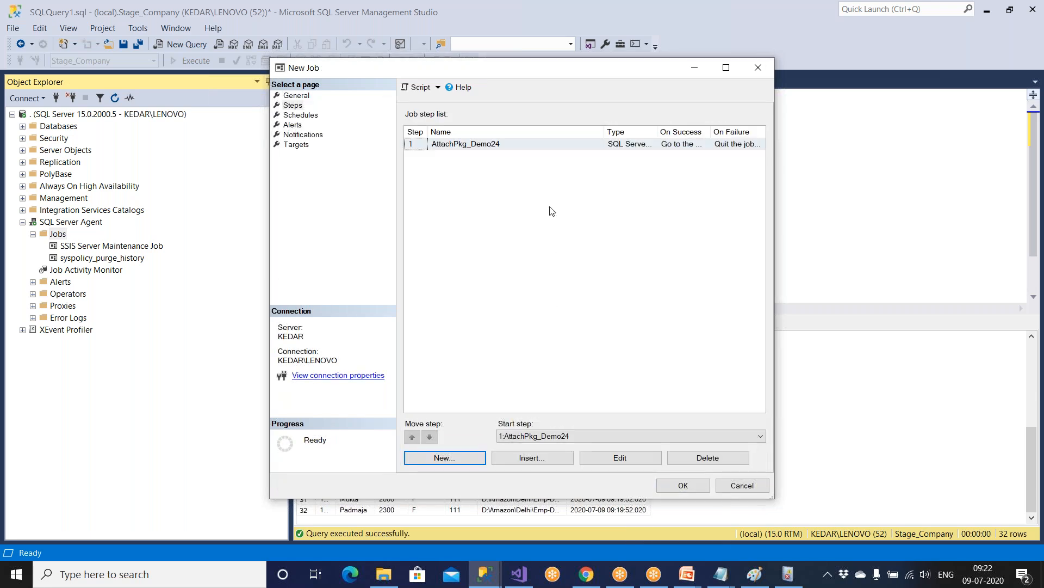
Step: Add a new recurring schedule named Daily6AM to the job and set its frequency to daily
{"action": "left_click", "coordinate": [305, 116]}
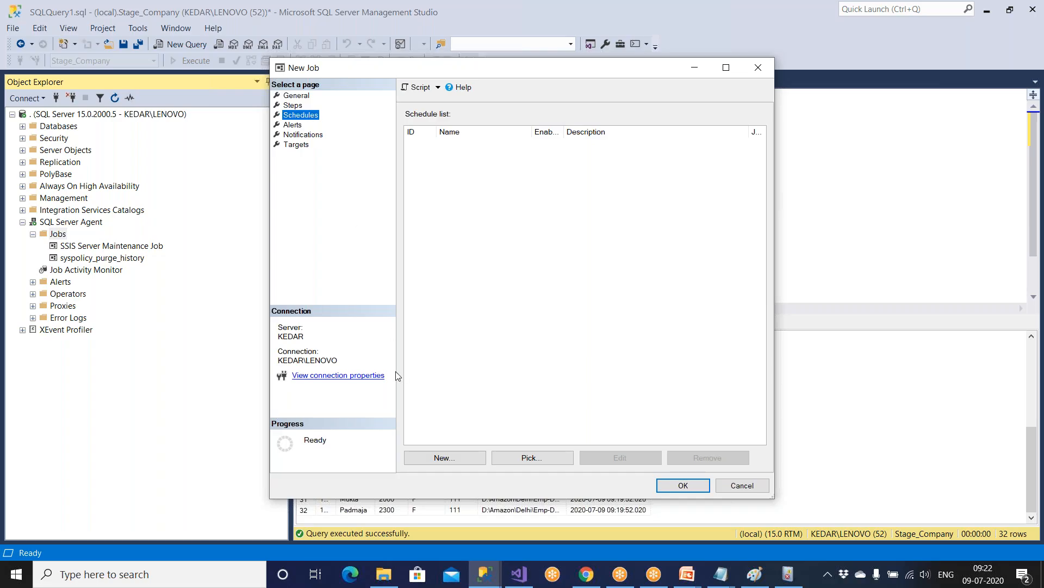
{"action": "left_click", "coordinate": [441, 460]}
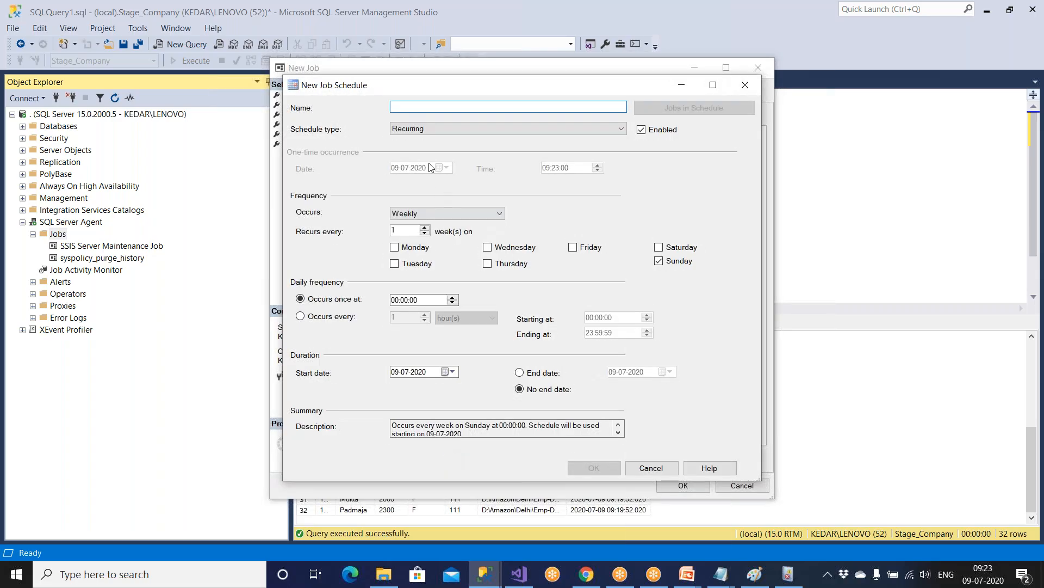
{"action": "type", "text": "D"}
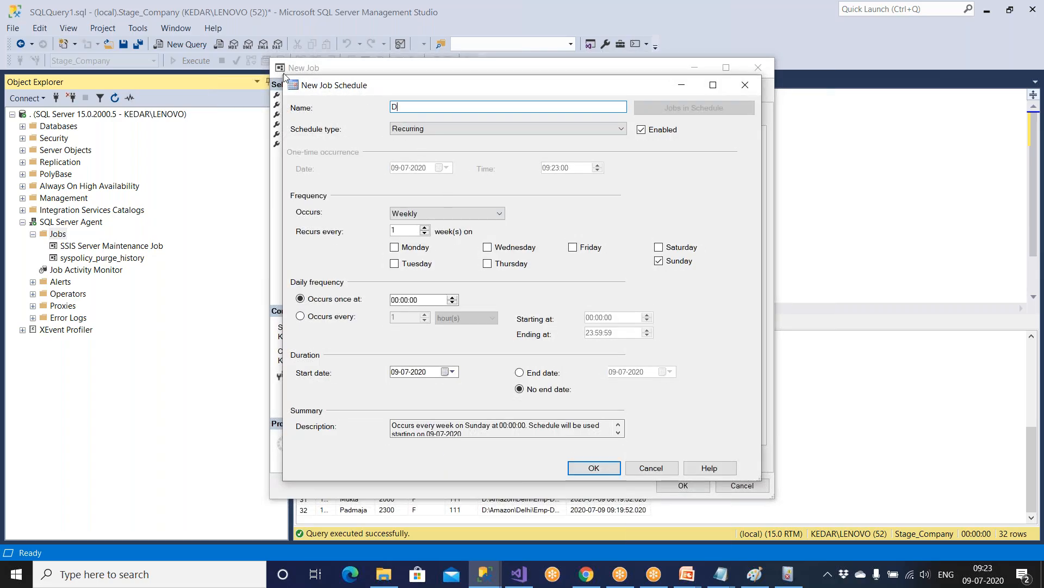
{"action": "type", "text": "aily6AM"}
{"action": "left_click", "coordinate": [410, 215]}
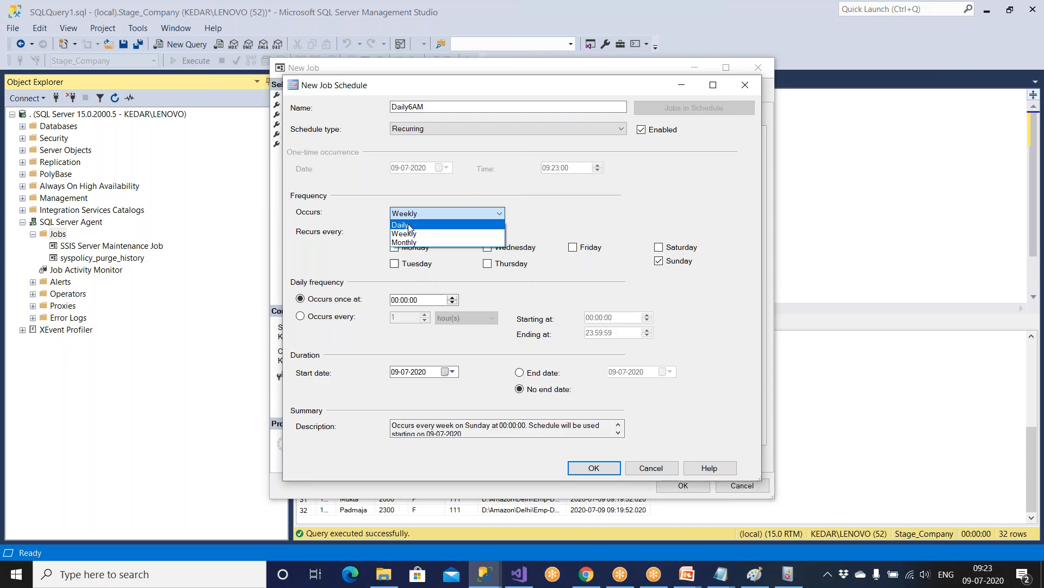
{"action": "left_click", "coordinate": [410, 225]}
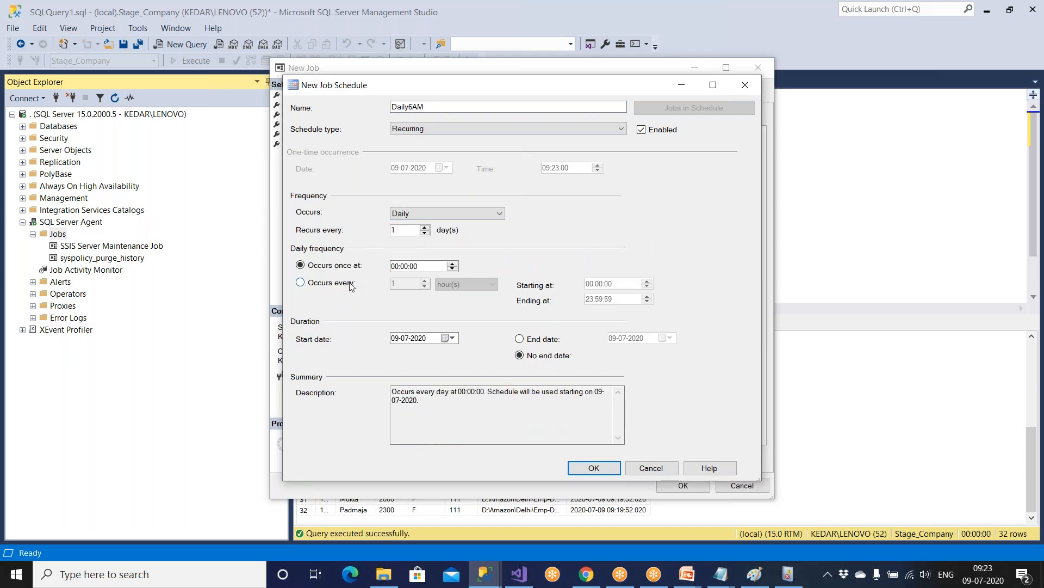
Step: Set the schedule's daily frequency to occur once at 06:30:00 and save the schedule
{"action": "left_click", "coordinate": [353, 283]}
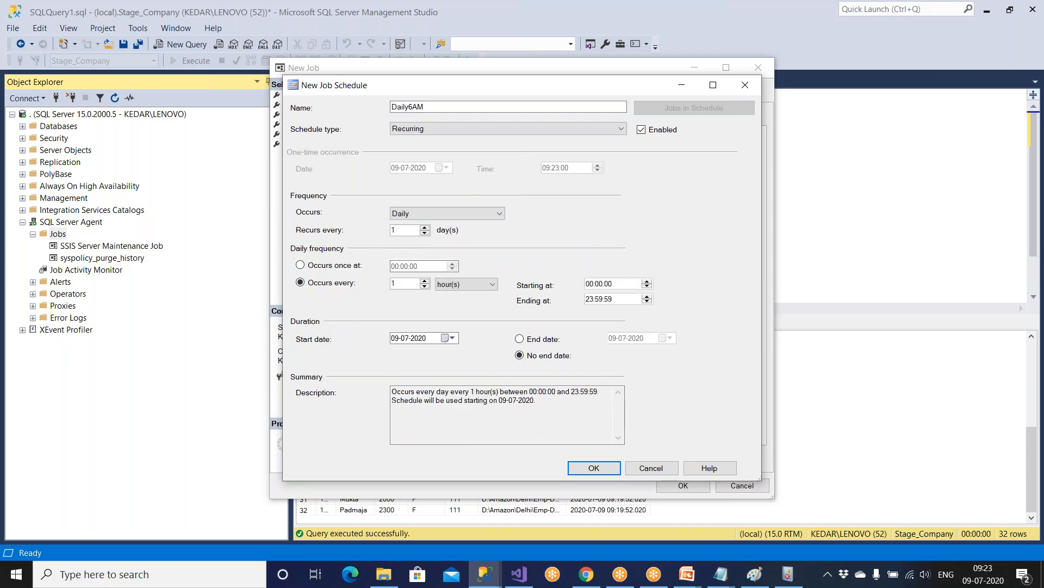
{"action": "left_click", "coordinate": [324, 266]}
{"action": "left_click", "coordinate": [413, 266]}
{"action": "left_click", "coordinate": [395, 266]}
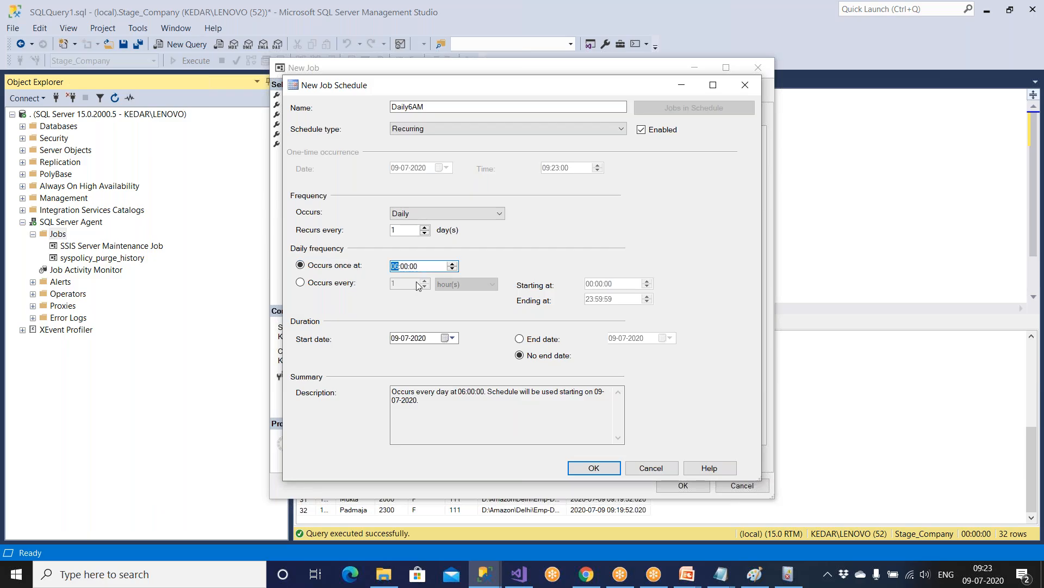
{"action": "key", "text": "Right"}
{"action": "left_click", "coordinate": [596, 471]}
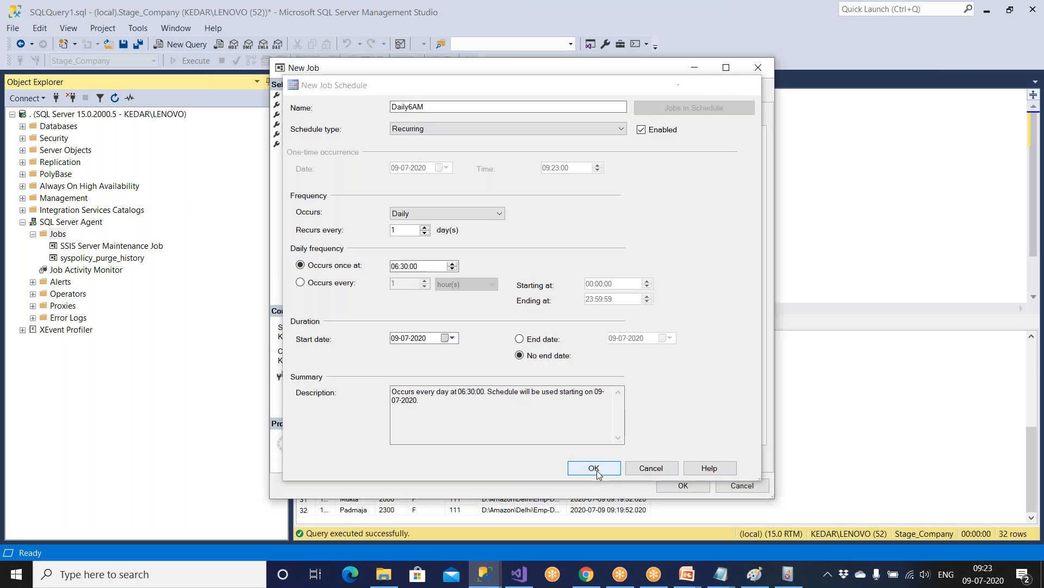
Step: Save the new job and refresh the list of SQL Server Agent jobs
{"action": "left_click", "coordinate": [684, 485]}
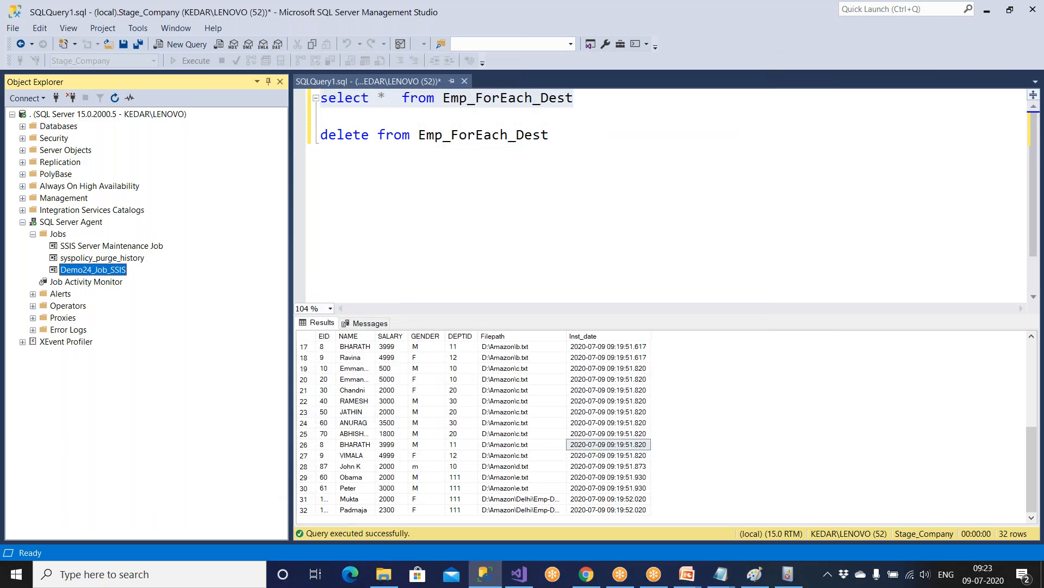
{"action": "left_click", "coordinate": [57, 234]}
{"action": "left_click", "coordinate": [114, 98]}
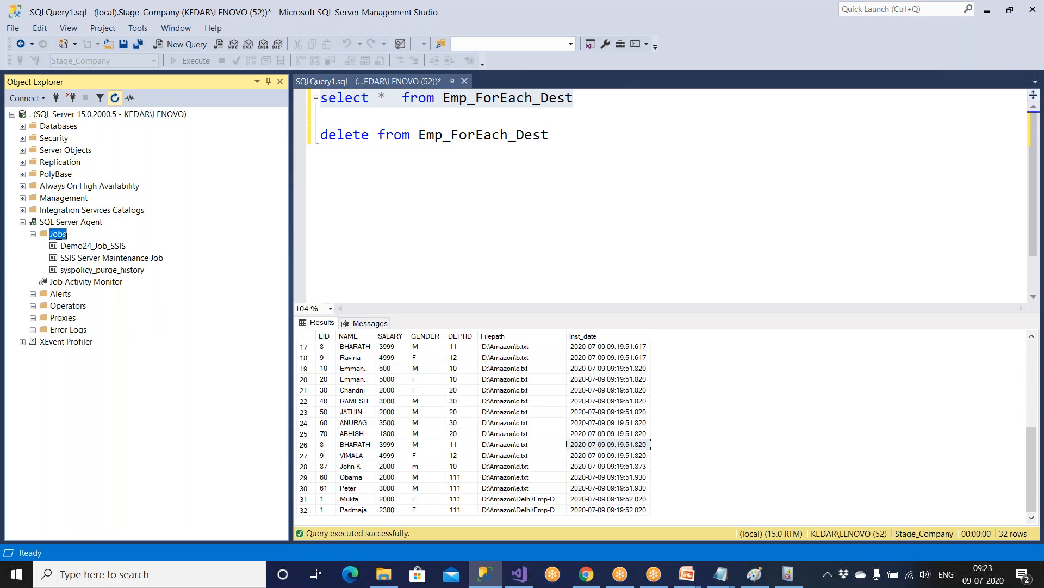
Step: Execute the select and delete statements to empty Emp_ForEach_Dest, and run the job Demo24_Job_SSIS manually
{"action": "left_click", "coordinate": [547, 135]}
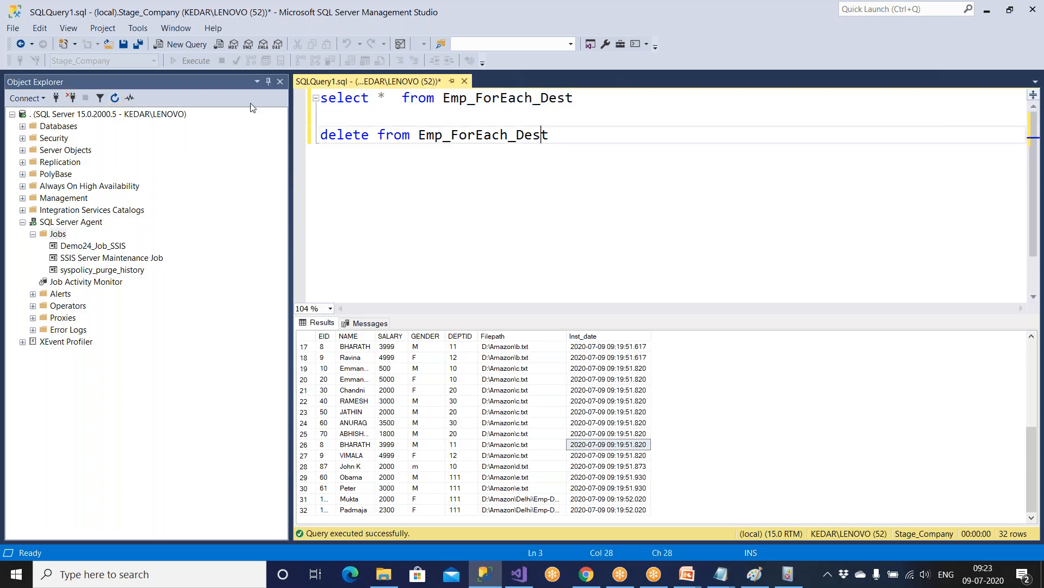
{"action": "left_click", "coordinate": [195, 61]}
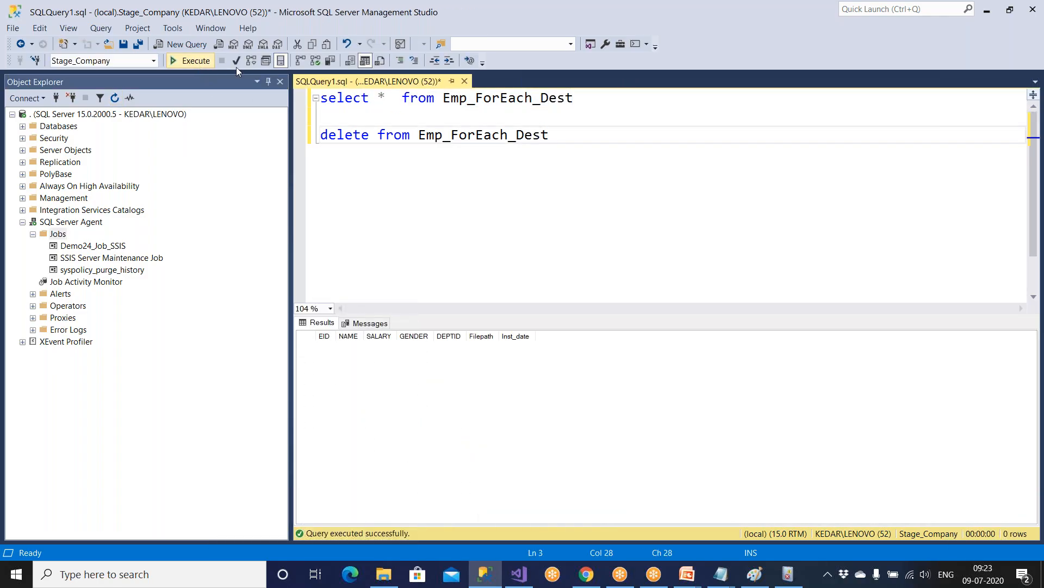
{"action": "left_click", "coordinate": [95, 246]}
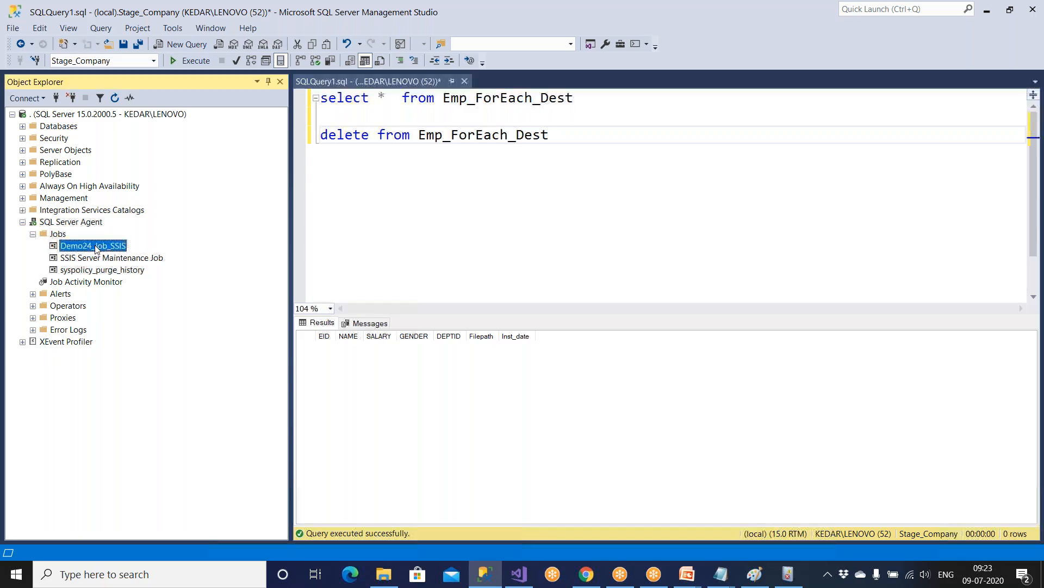
{"action": "right_click", "coordinate": [97, 248]}
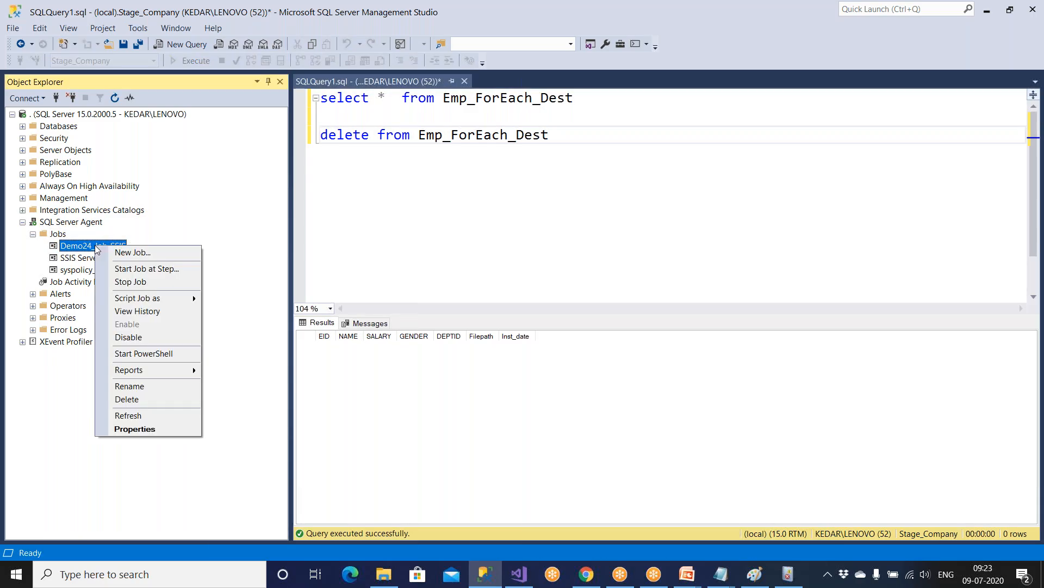
{"action": "left_click", "coordinate": [124, 269]}
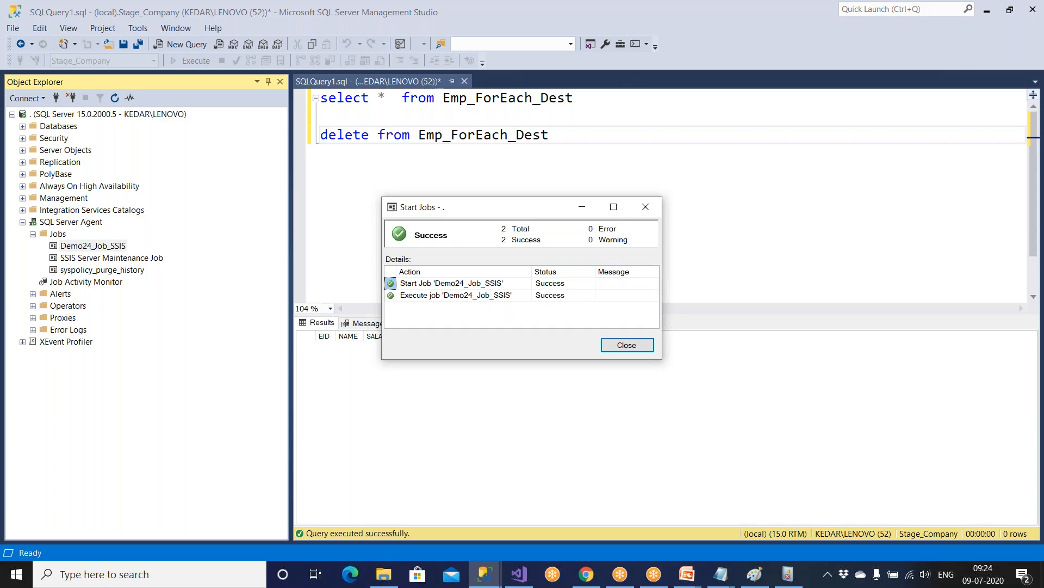
{"action": "left_click", "coordinate": [620, 346]}
Step: Run only the select statement on Emp_ForEach_Dest to check the rows loaded by the job
{"action": "left_click", "coordinate": [574, 134]}
{"action": "left_click_drag", "start_coordinate": [578, 98], "coordinate": [283, 98]}
{"action": "left_click", "coordinate": [194, 60]}
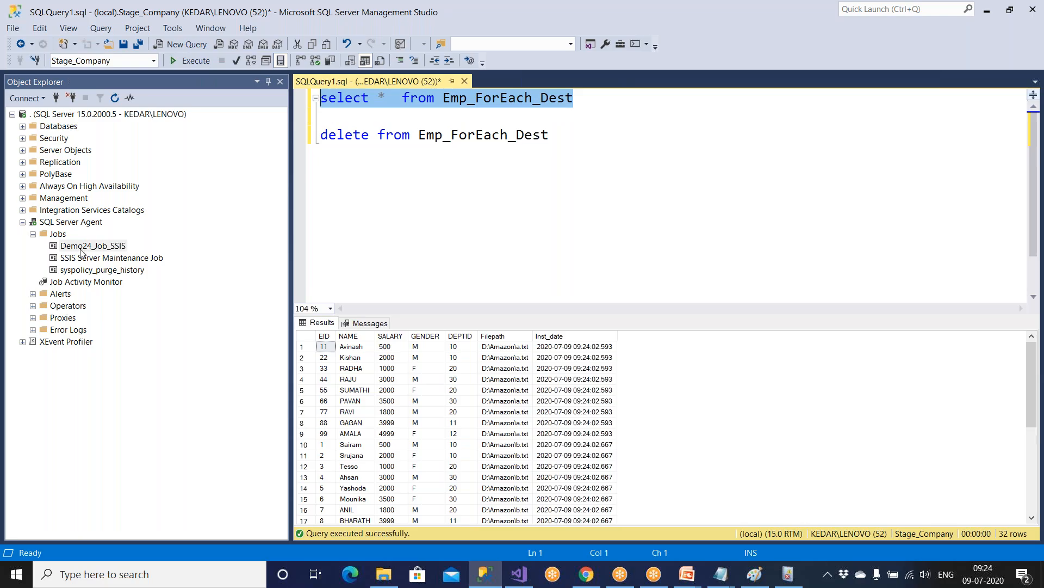
Step: Open the Job Activity Monitor full screen and check the last run outcome and next run of Demo24_Job_SSIS
{"action": "double_click", "coordinate": [77, 281]}
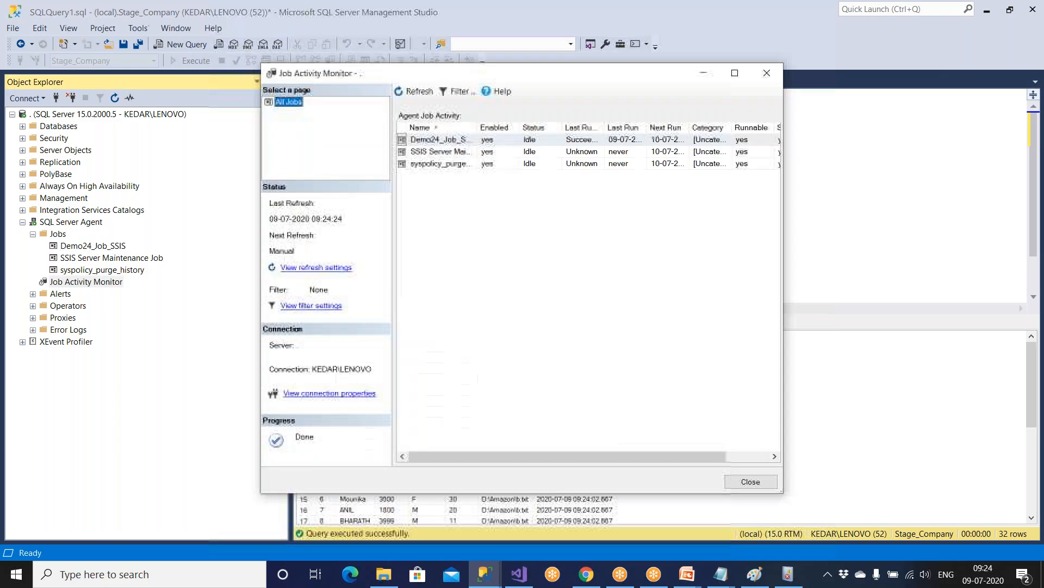
{"action": "left_click", "coordinate": [734, 73]}
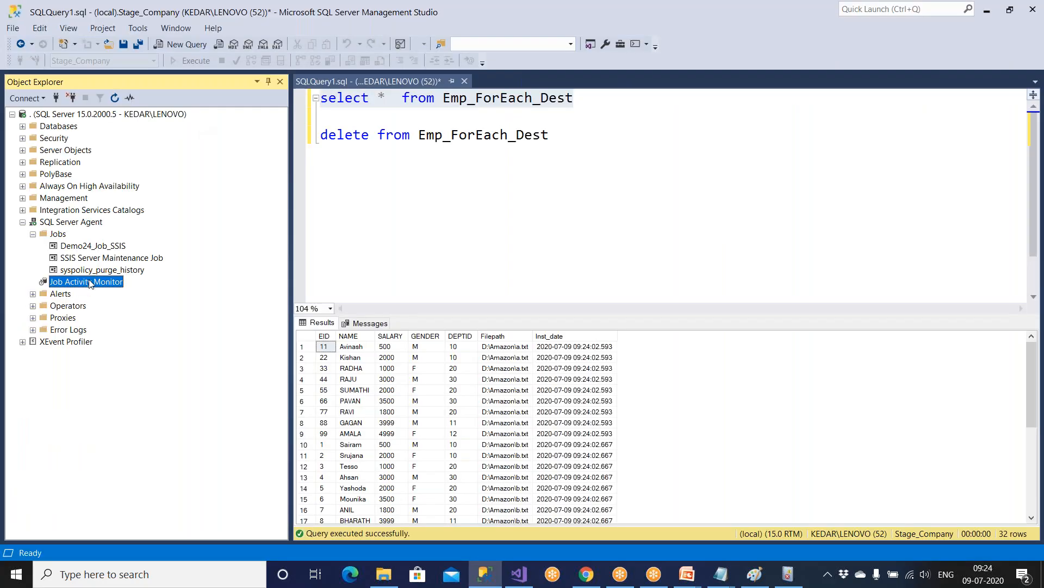
{"action": "double_click", "coordinate": [90, 282]}
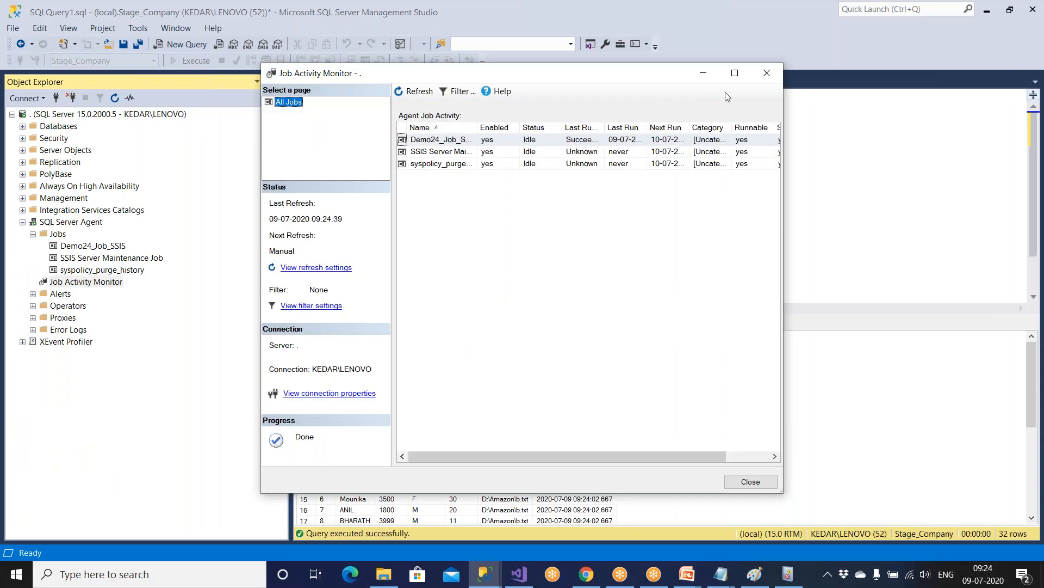
{"action": "left_click", "coordinate": [735, 73]}
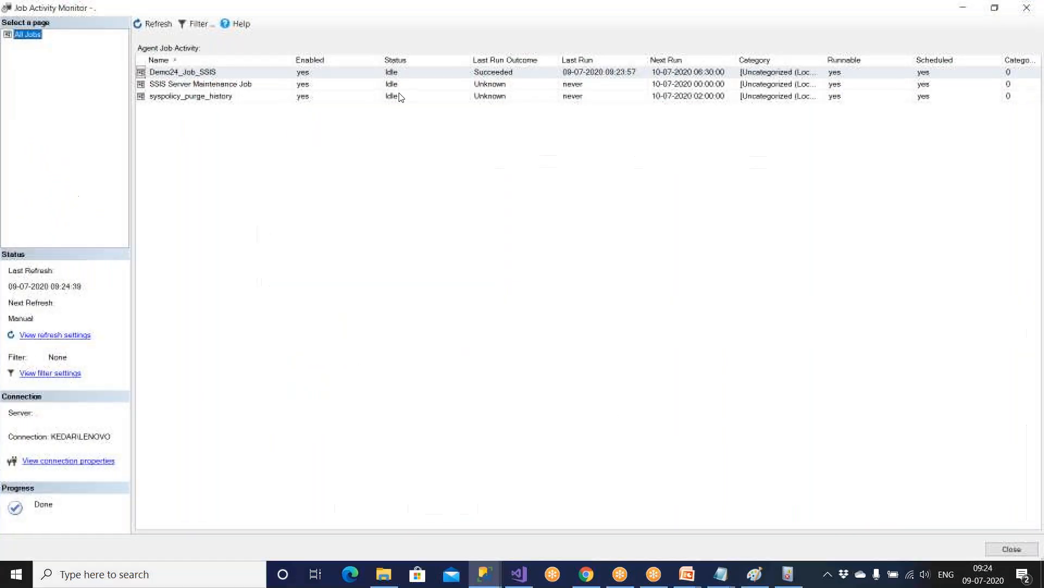
{"action": "left_click", "coordinate": [263, 76]}
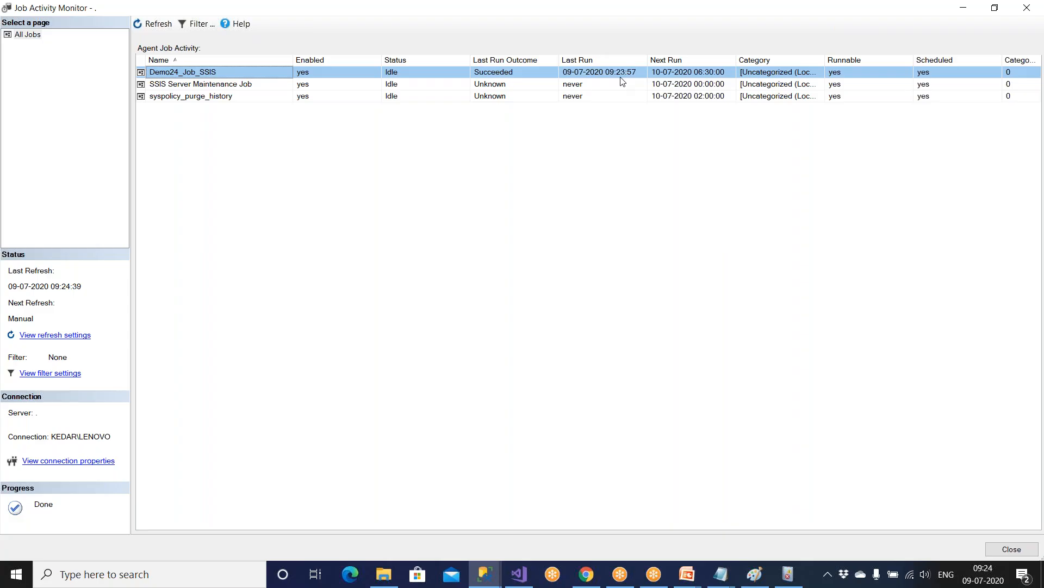
Step: View the history of Demo24_Job_SSIS from the monitor, and close both the log viewer and the monitor
{"action": "right_click", "coordinate": [195, 72]}
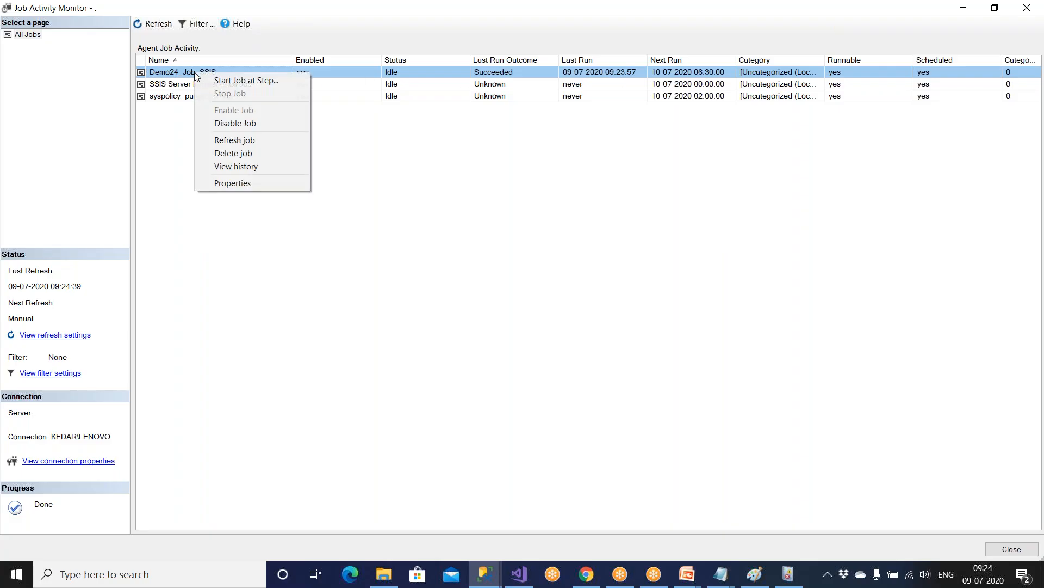
{"action": "left_click", "coordinate": [235, 166]}
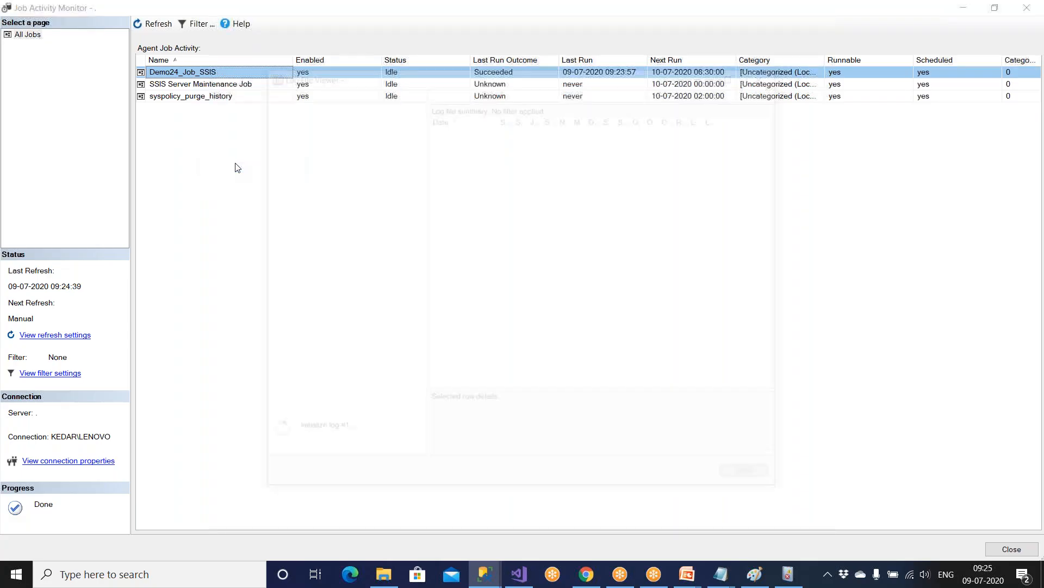
{"action": "left_click", "coordinate": [744, 479]}
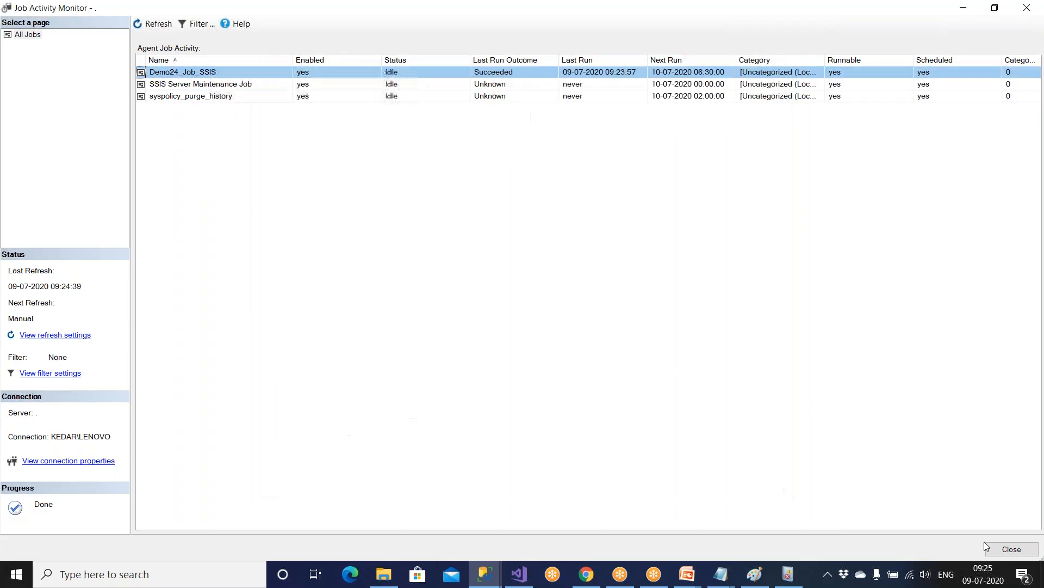
{"action": "left_click", "coordinate": [1010, 548]}
Step: Clear Emp_ForEach_Dest again with the full query script and start Demo24_Job_SSIS a second time
{"action": "left_click_drag", "start_coordinate": [566, 140], "coordinate": [187, 73]}
{"action": "left_click", "coordinate": [201, 63]}
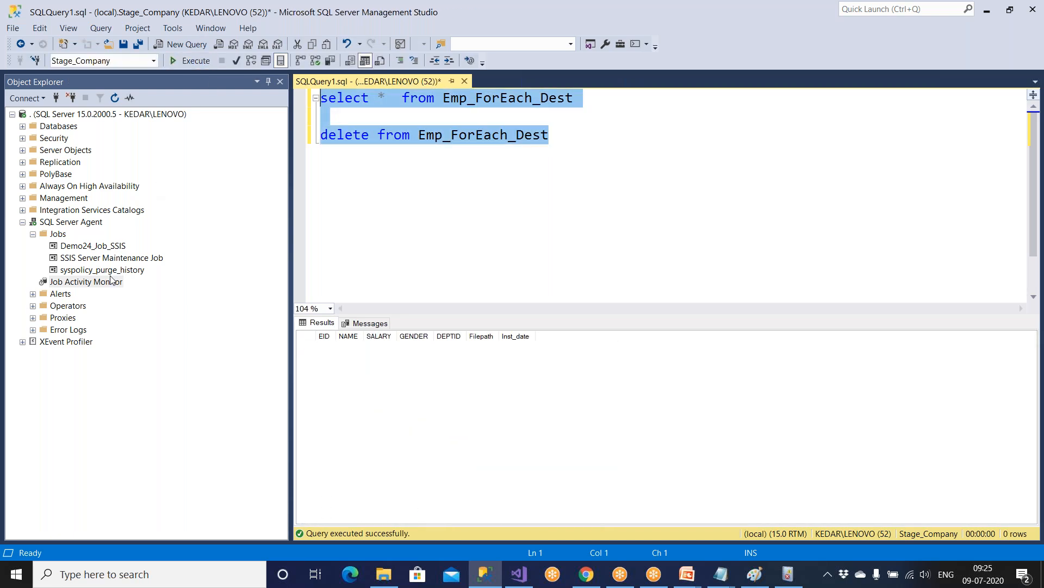
{"action": "right_click", "coordinate": [112, 246]}
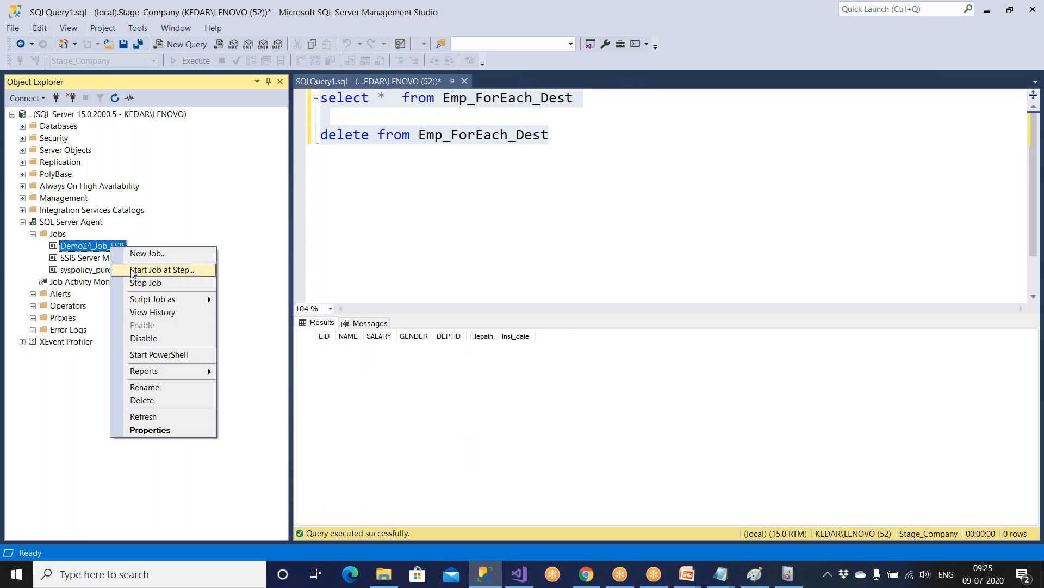
{"action": "left_click", "coordinate": [161, 270]}
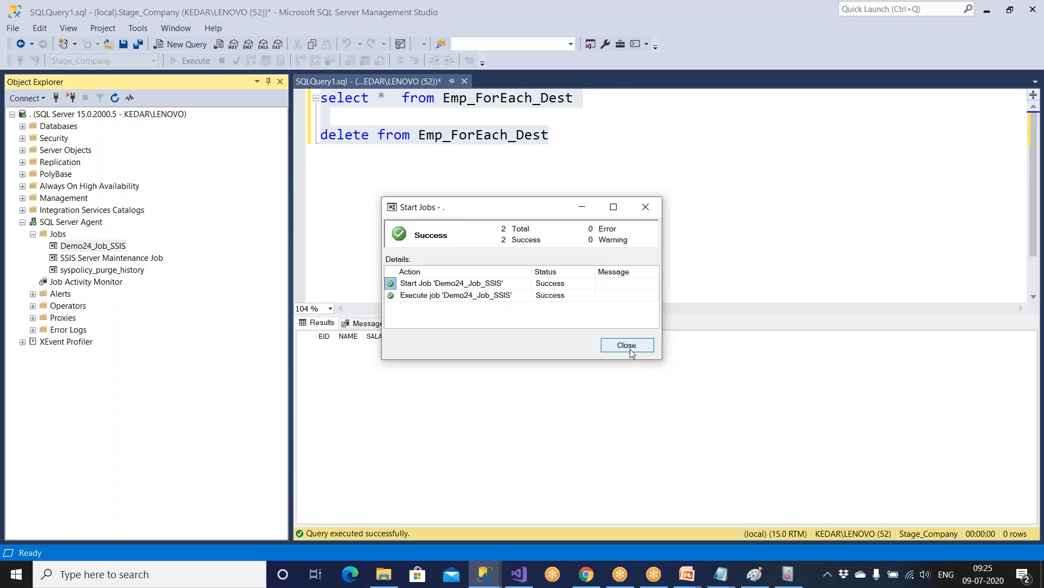
{"action": "left_click", "coordinate": [629, 345]}
Step: Query all rows of Emp_ForEach_Dest to check what the second job run loaded
{"action": "left_click", "coordinate": [432, 198]}
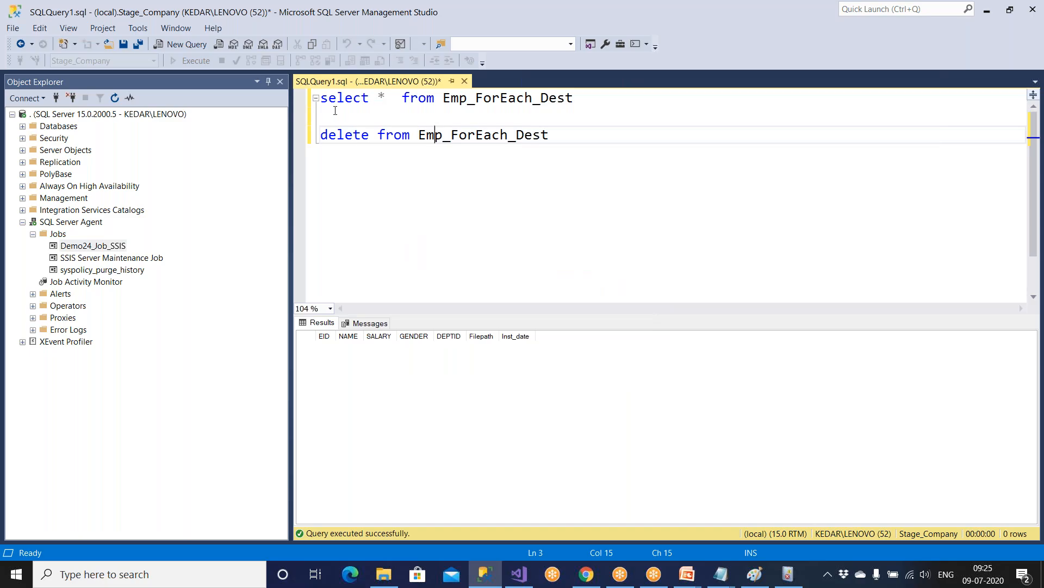
{"action": "left_click_drag", "start_coordinate": [575, 99], "coordinate": [282, 99]}
{"action": "left_click", "coordinate": [187, 60]}
Step: Open the Job Activity Monitor and view the run history of Demo24_Job_SSIS
{"action": "left_click", "coordinate": [106, 282]}
{"action": "right_click", "coordinate": [106, 283]}
{"action": "left_click", "coordinate": [134, 289]}
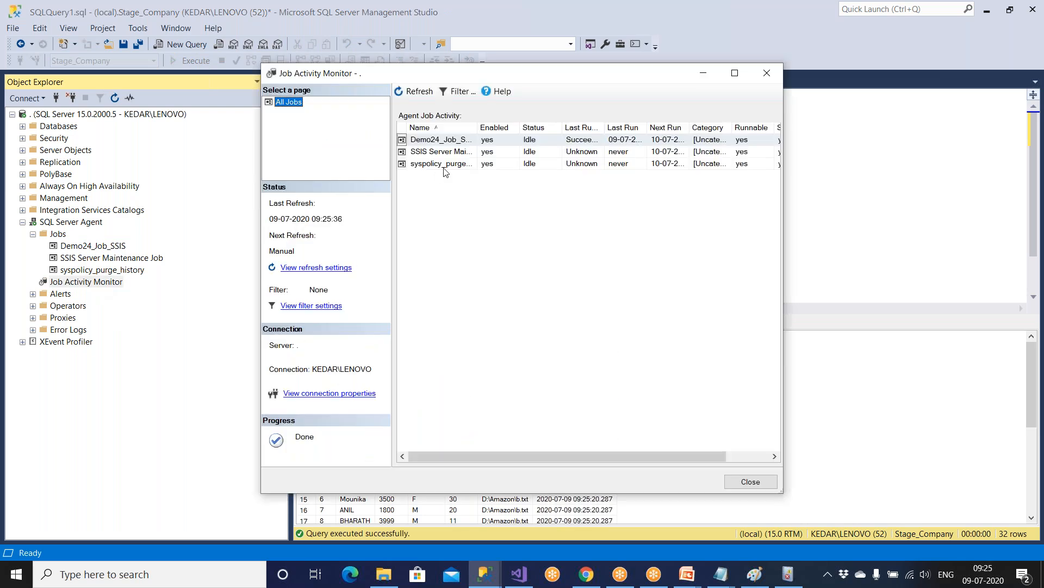
{"action": "left_click", "coordinate": [447, 143]}
{"action": "right_click", "coordinate": [447, 143]}
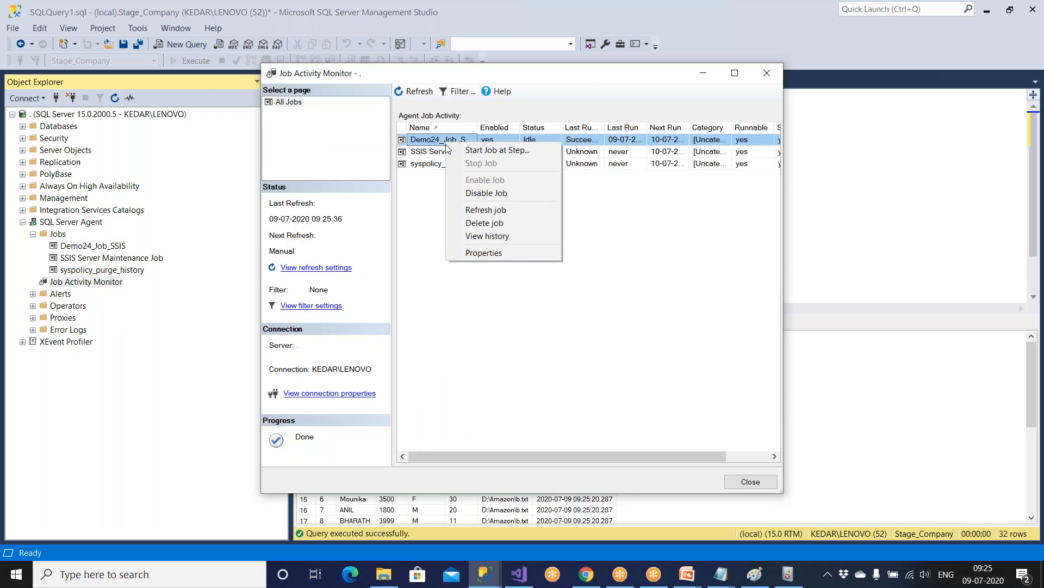
{"action": "left_click", "coordinate": [476, 240]}
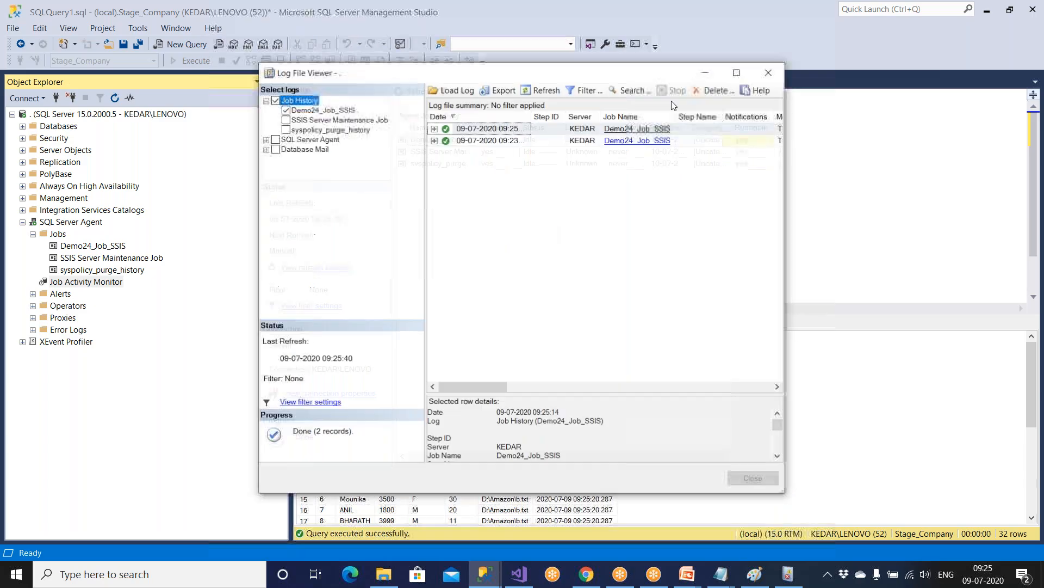
Step: Maximize the log viewer, examine the two job run entries, and fit the Date column to show full timestamps
{"action": "left_click", "coordinate": [738, 74]}
{"action": "double_click", "coordinate": [251, 74]}
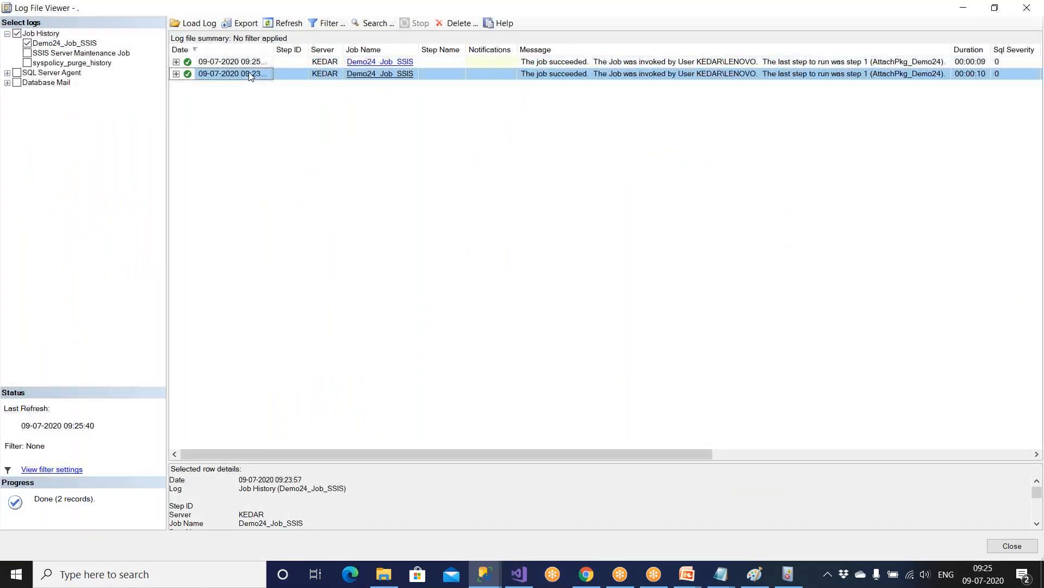
{"action": "double_click", "coordinate": [252, 62]}
{"action": "left_click", "coordinate": [176, 62]}
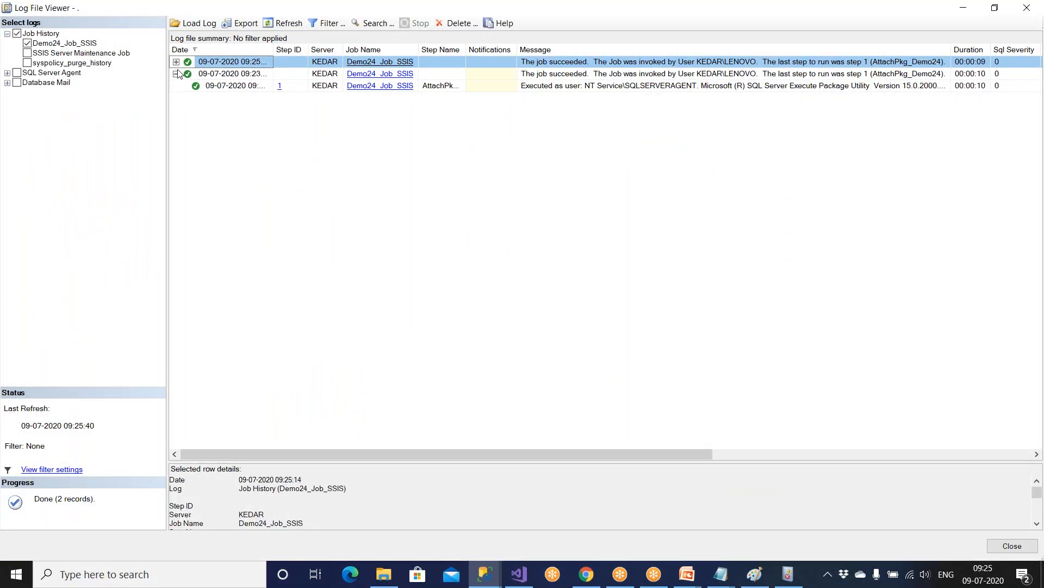
{"action": "left_click", "coordinate": [176, 74]}
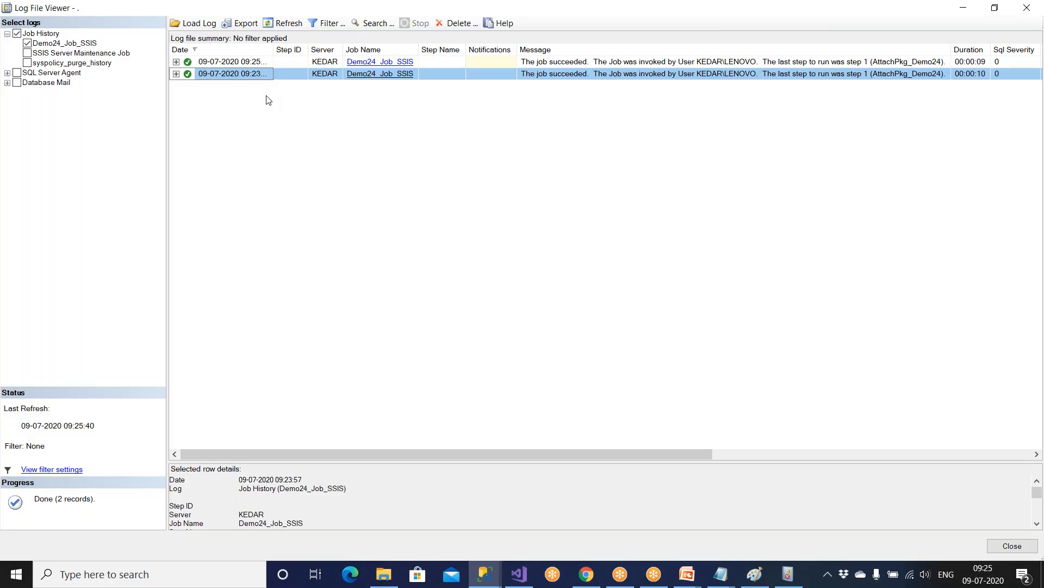
{"action": "double_click", "coordinate": [275, 51]}
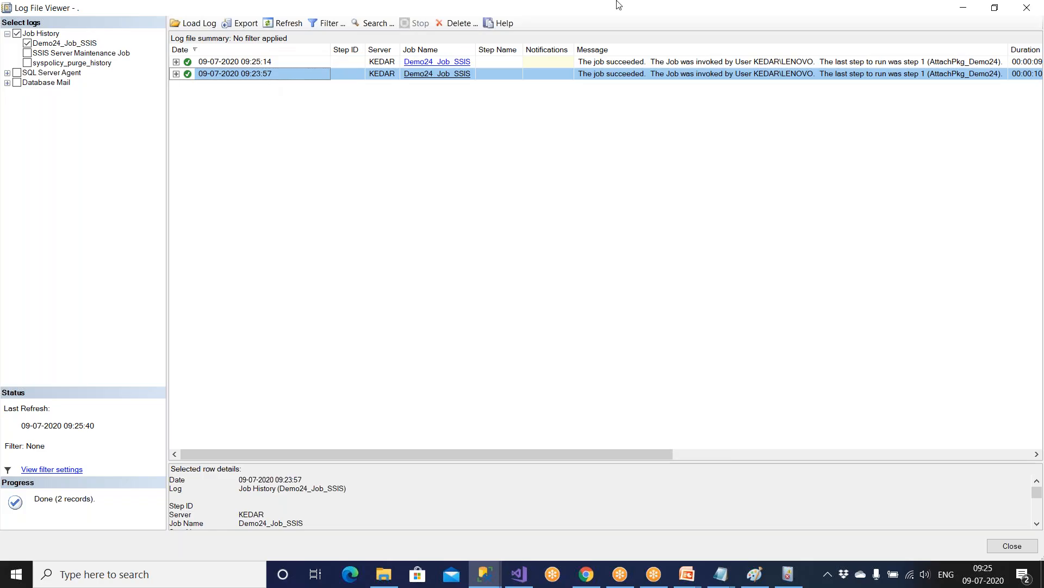
Step: Close the job history and activity monitor, then review the package path in step AttachPkg_Demo24 of Demo24_Job_SSIS
{"action": "left_click", "coordinate": [1027, 8]}
{"action": "left_click", "coordinate": [751, 481]}
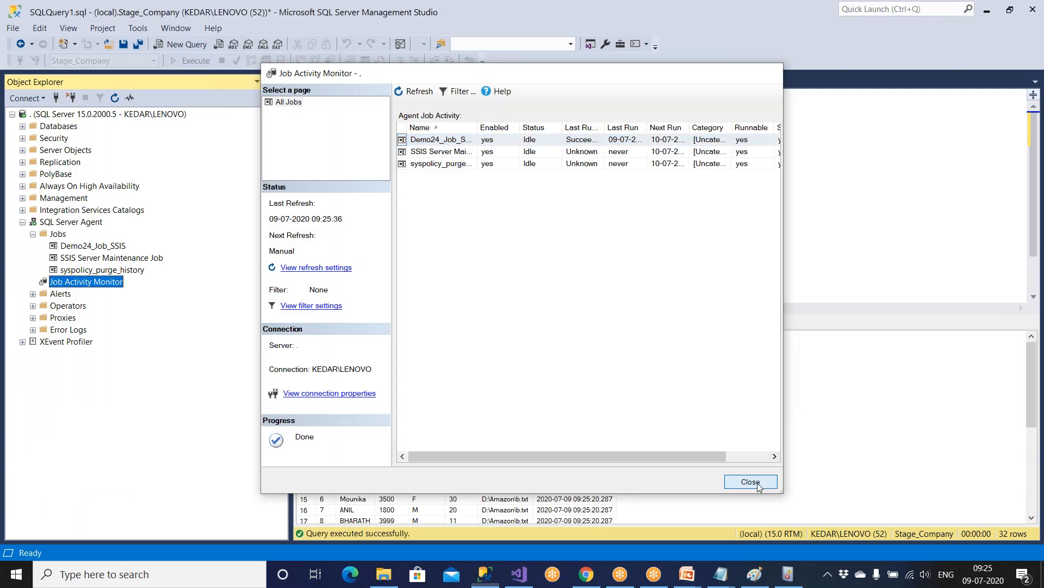
{"action": "double_click", "coordinate": [107, 247]}
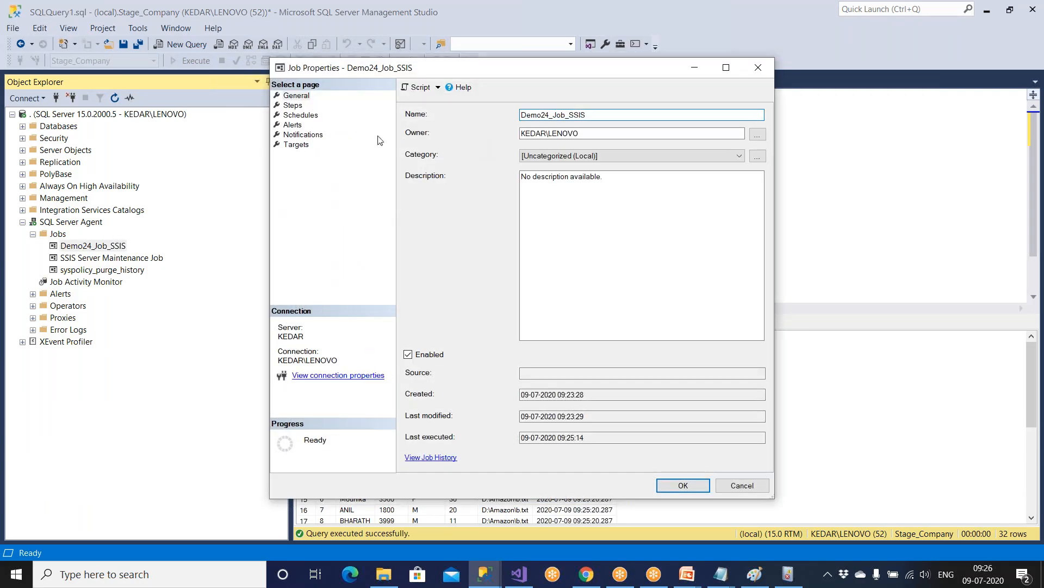
{"action": "left_click", "coordinate": [293, 105]}
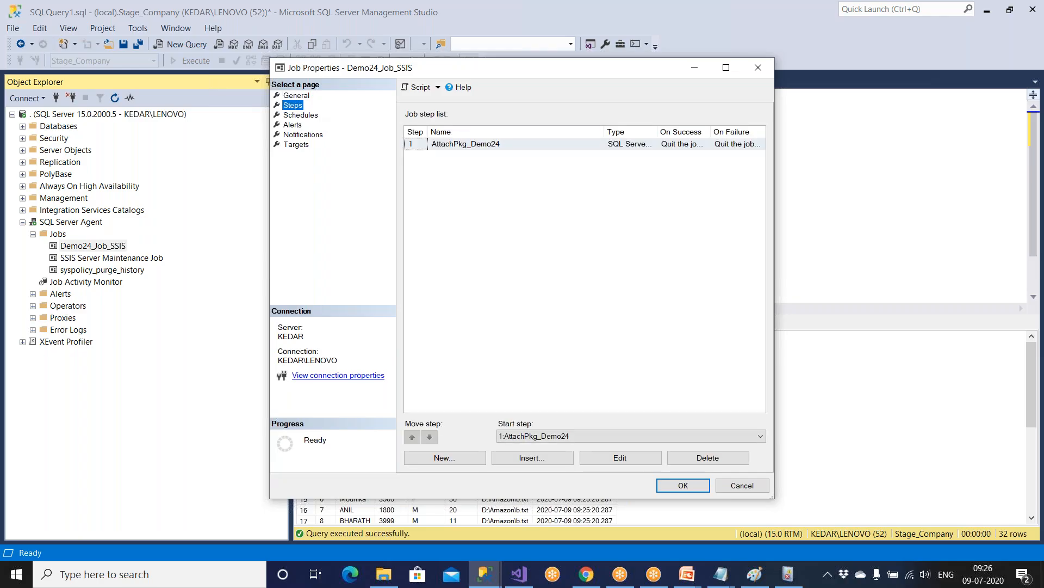
{"action": "left_click", "coordinate": [485, 144]}
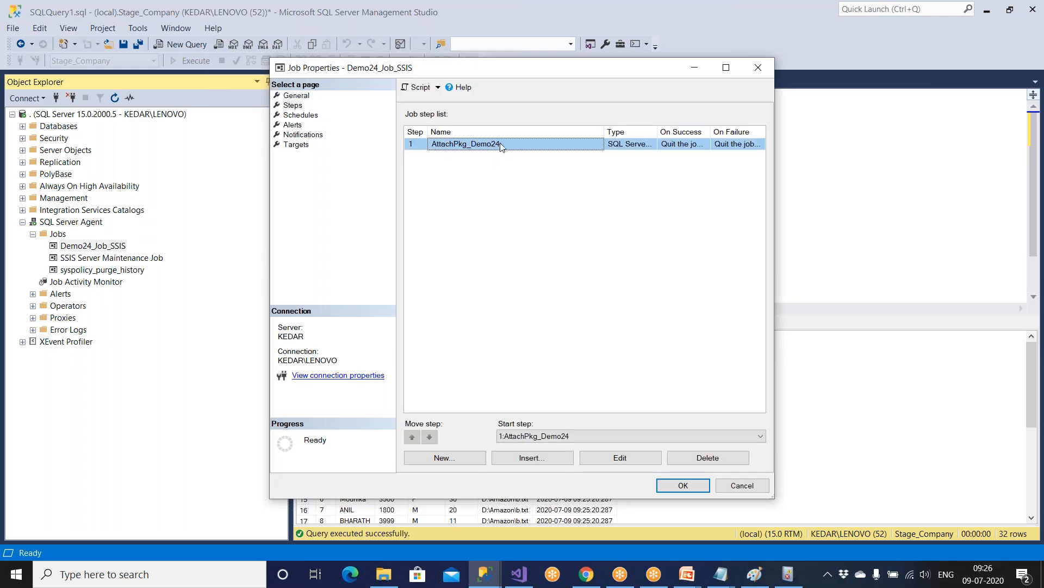
{"action": "left_click", "coordinate": [631, 463]}
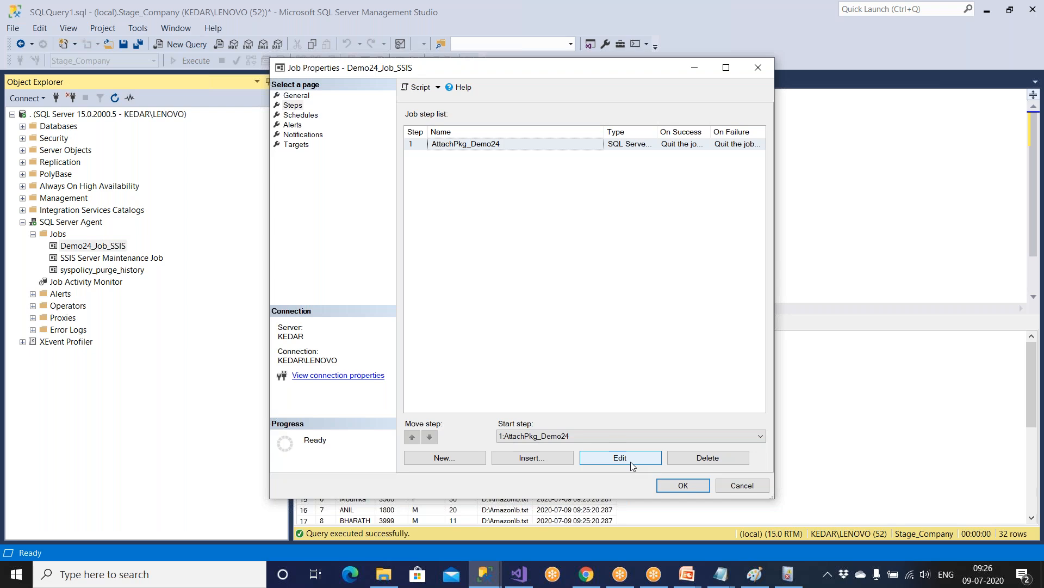
{"action": "left_click_drag", "start_coordinate": [644, 379], "coordinate": [432, 379]}
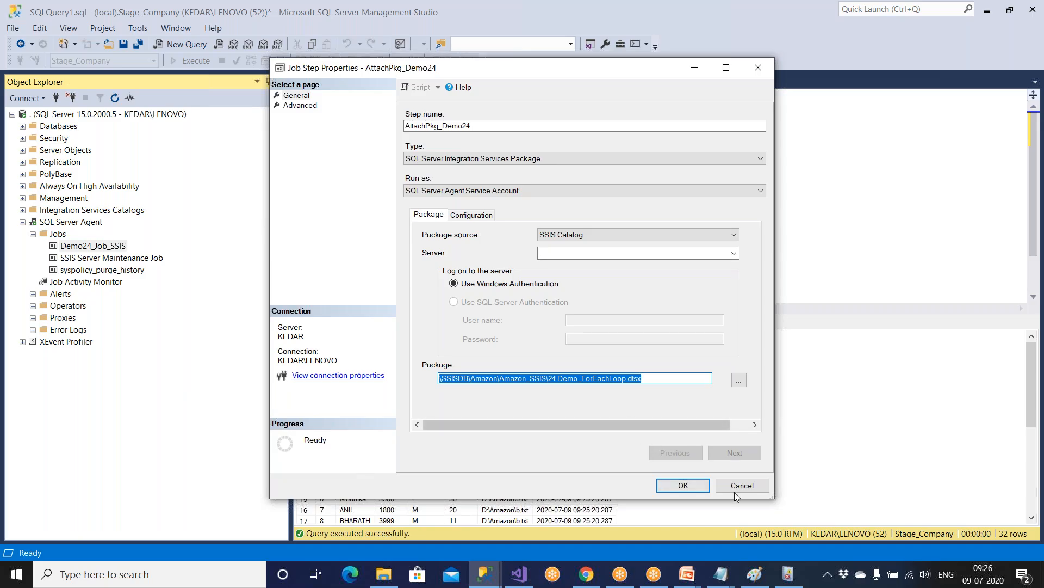
{"action": "left_click", "coordinate": [701, 487]}
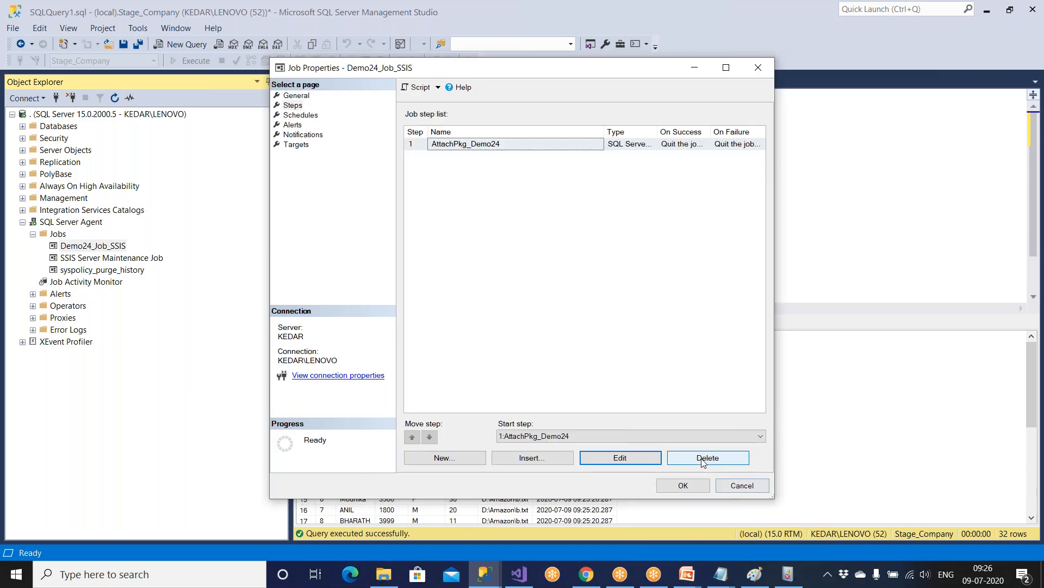
{"action": "left_click", "coordinate": [738, 487]}
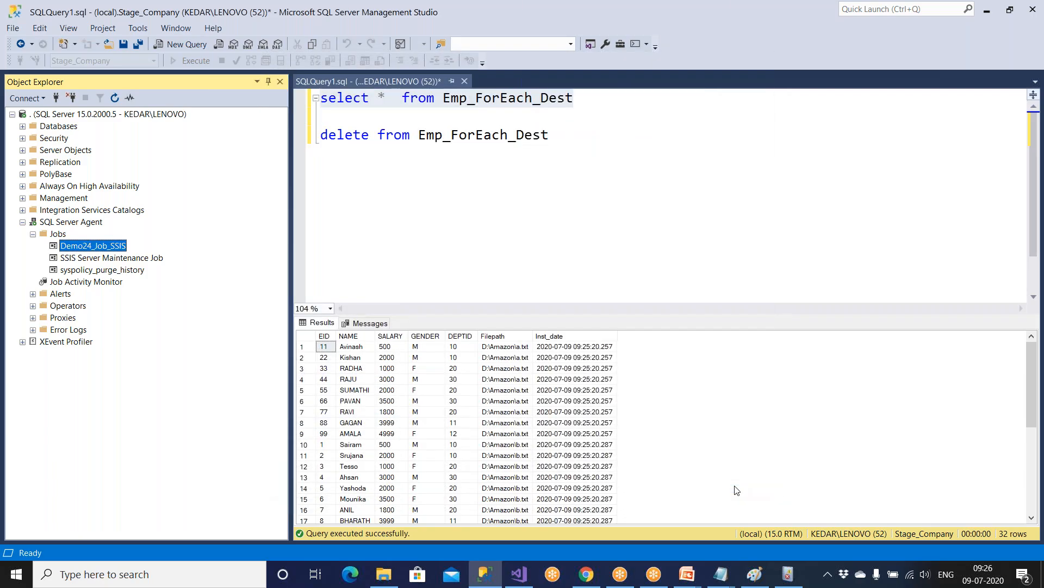
Step: Change the Daily6AM schedule of Demo24_Job_SSIS to occur every 1 minute instead of once a day
{"action": "double_click", "coordinate": [112, 246]}
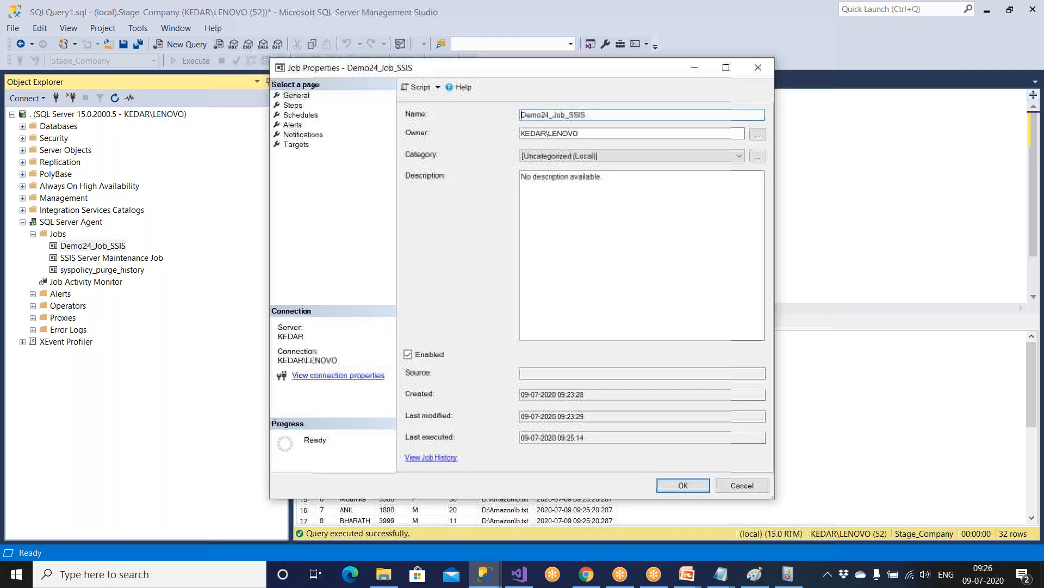
{"action": "left_click", "coordinate": [300, 114]}
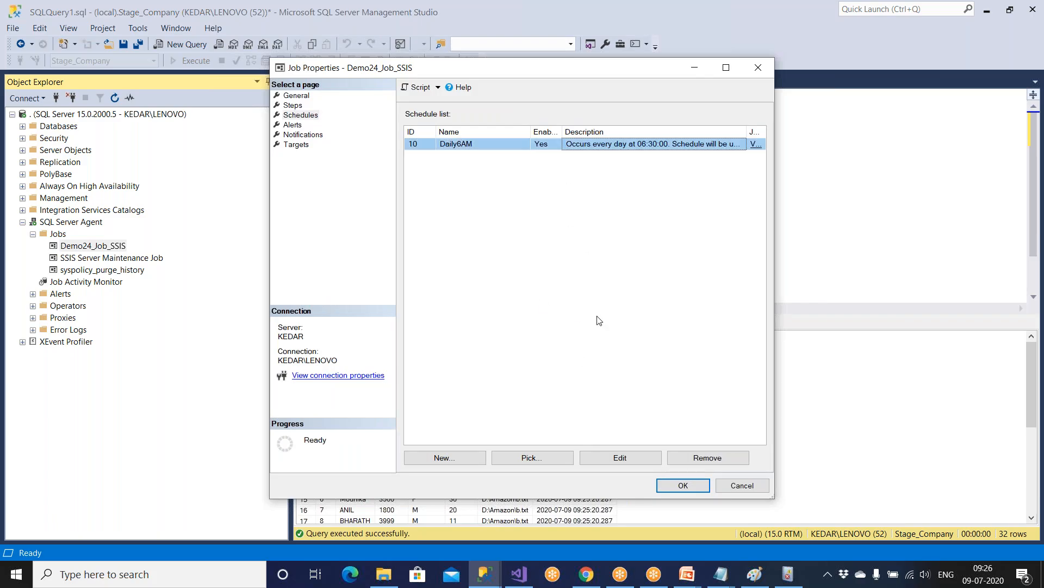
{"action": "left_click", "coordinate": [621, 457]}
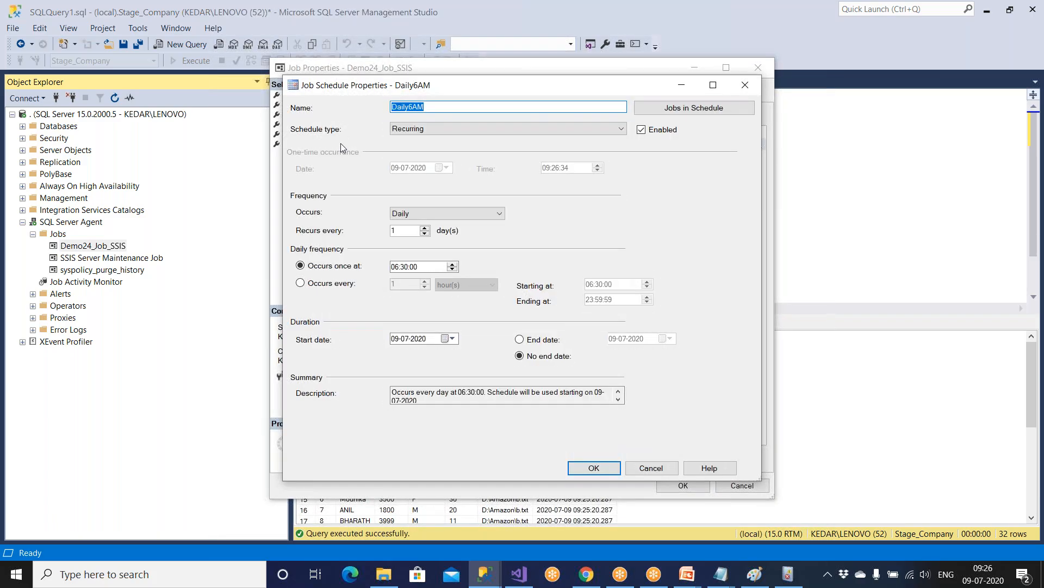
{"action": "left_click", "coordinate": [333, 284]}
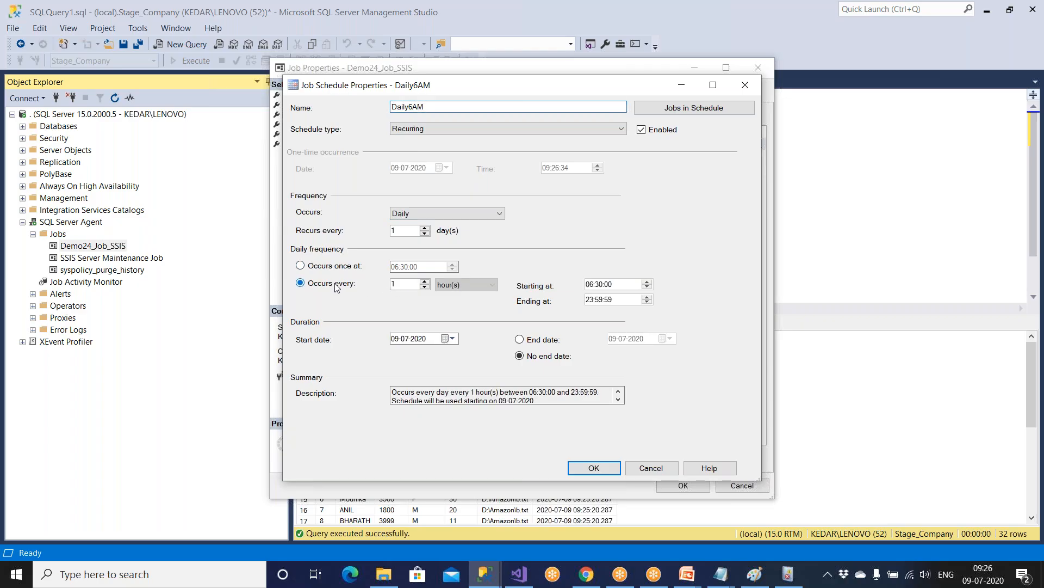
{"action": "left_click", "coordinate": [492, 285]}
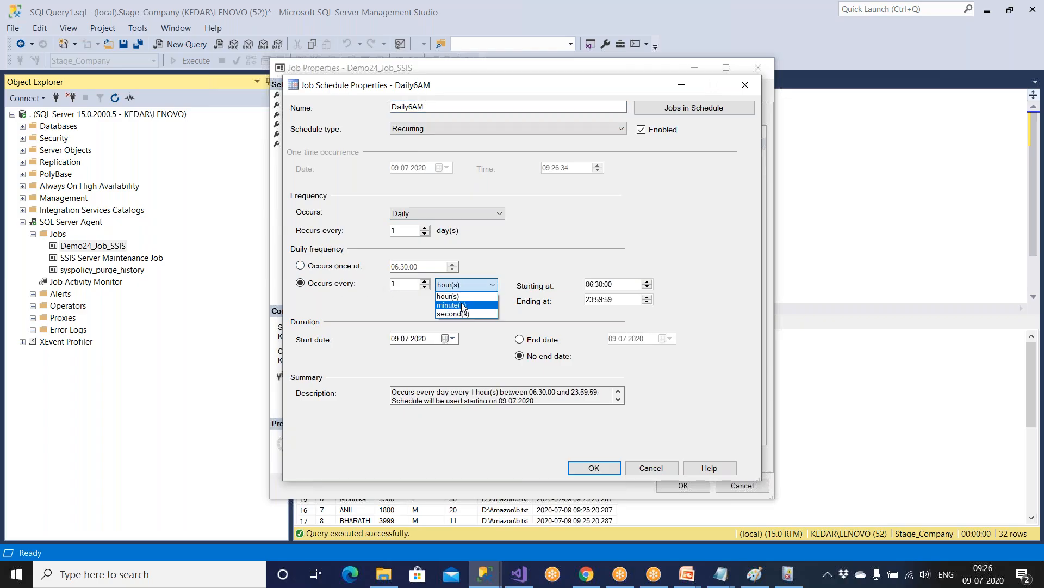
{"action": "left_click", "coordinate": [452, 305]}
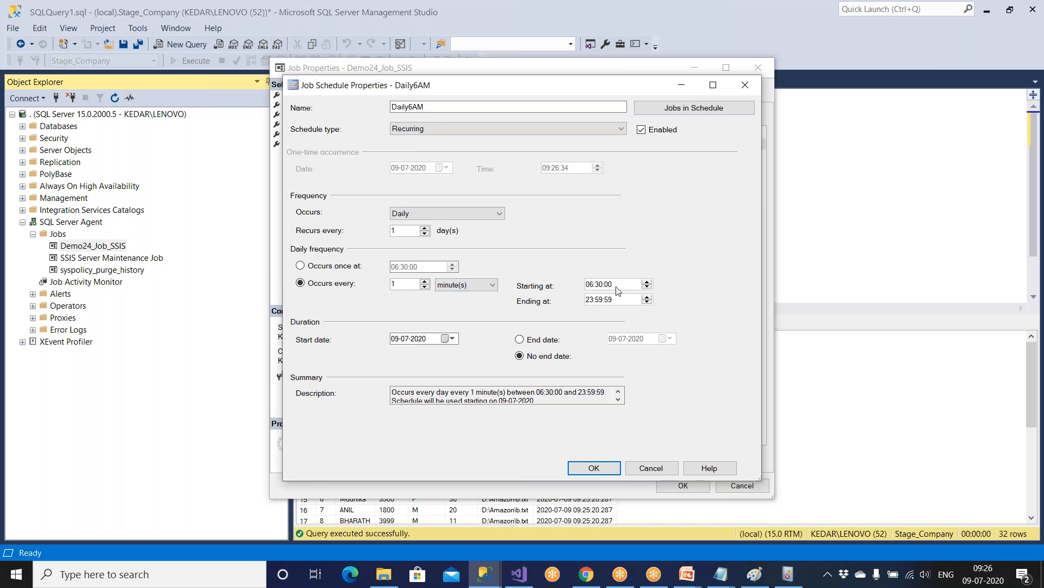
{"action": "left_click", "coordinate": [604, 473]}
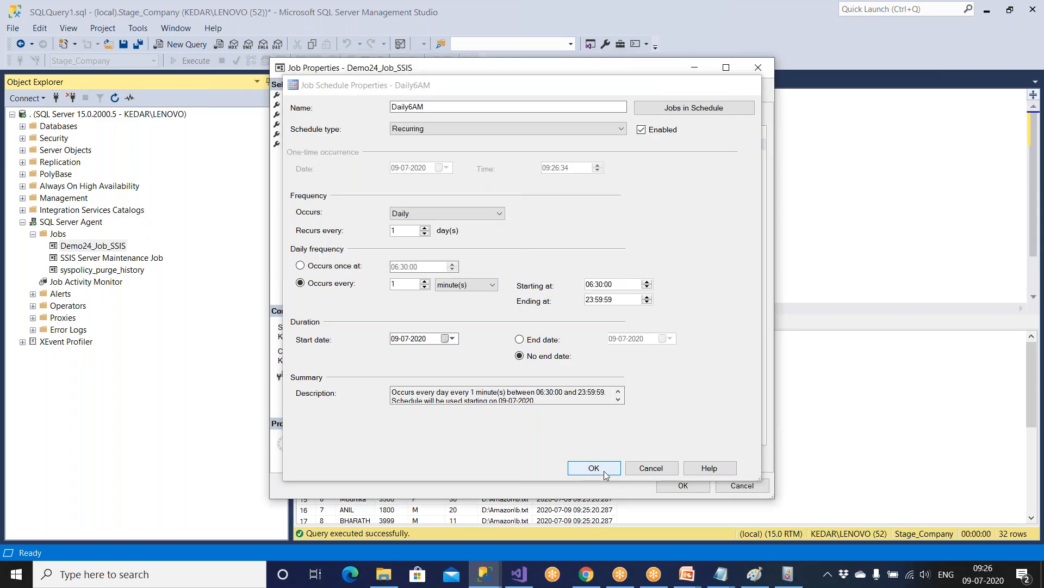
Step: Delete all rows from Emp_ForEach_Dest and query the table to check its contents
{"action": "left_click_drag", "start_coordinate": [549, 135], "coordinate": [320, 134]}
{"action": "left_click", "coordinate": [196, 60]}
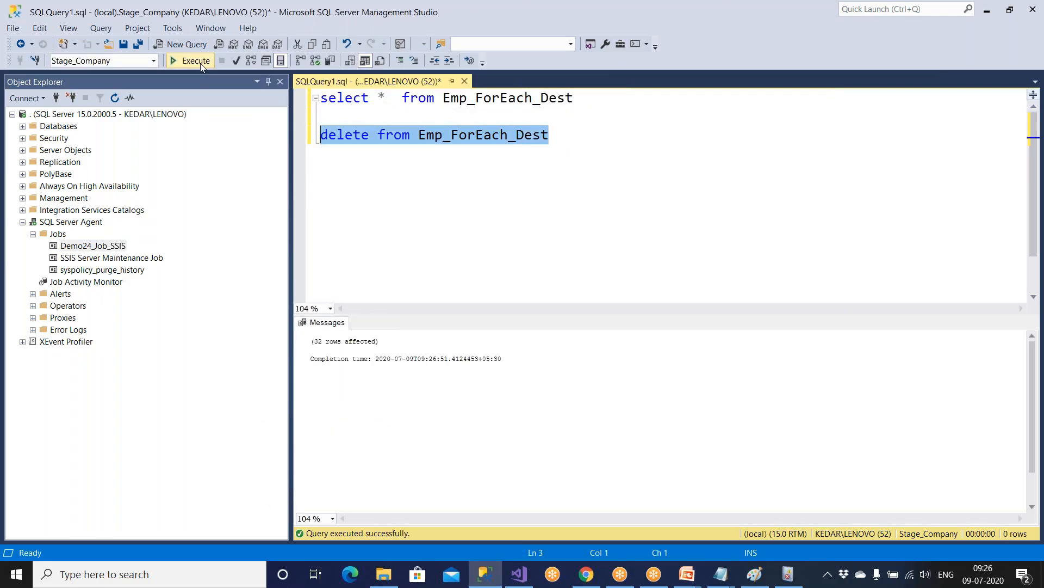
{"action": "left_click_drag", "start_coordinate": [572, 98], "coordinate": [320, 98]}
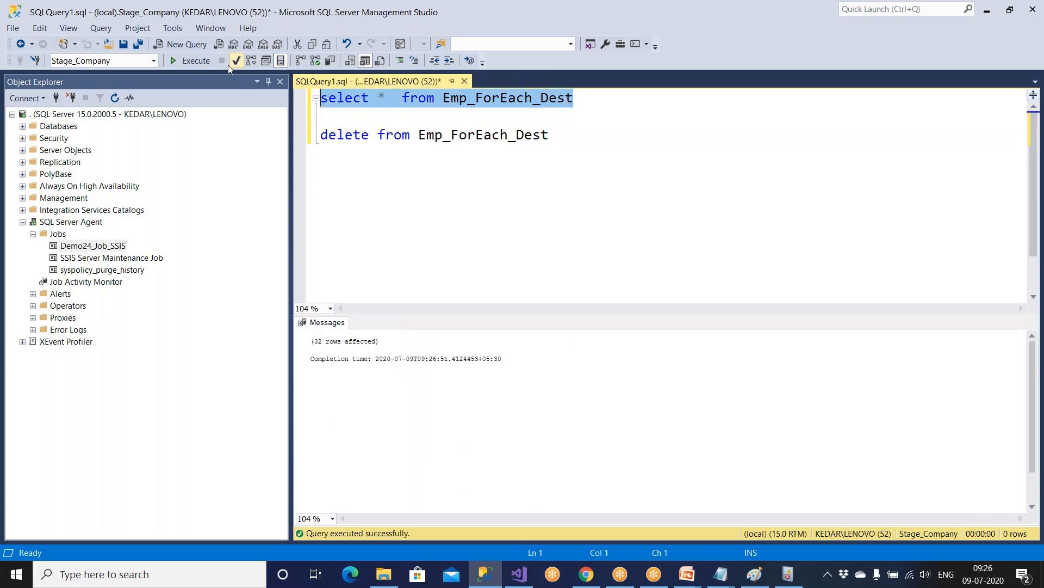
{"action": "left_click", "coordinate": [196, 60]}
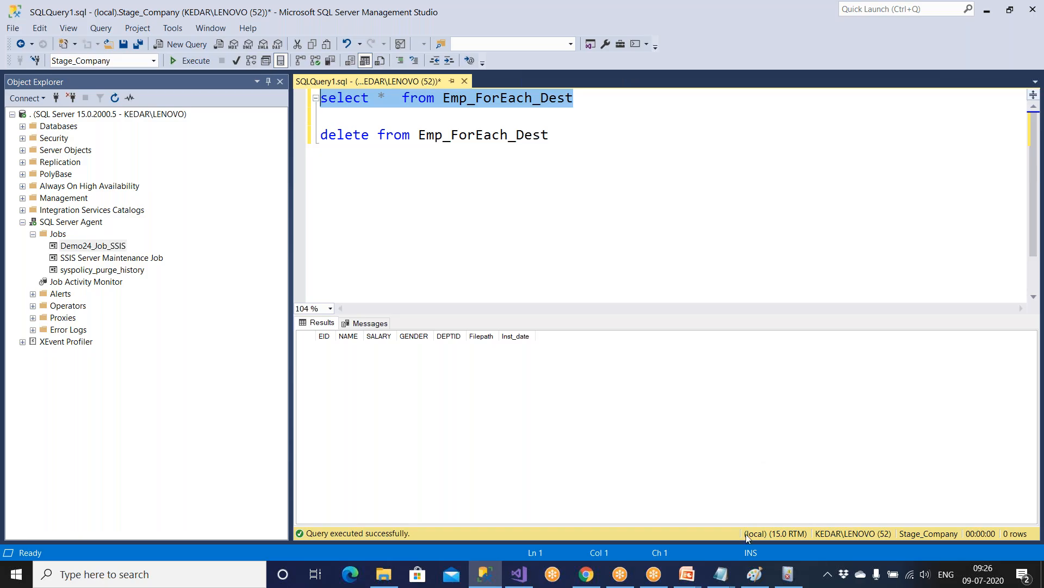
Step: Close Event Viewer and the SSIS_Demos_June052020 solution in Visual Studio
{"action": "left_click", "coordinate": [787, 578]}
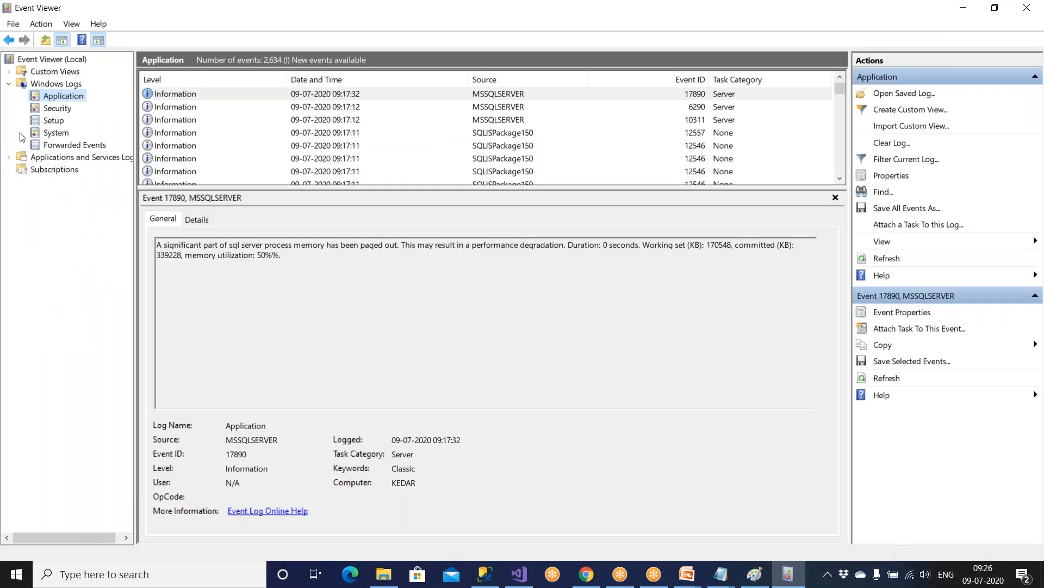
{"action": "left_click", "coordinate": [1027, 8]}
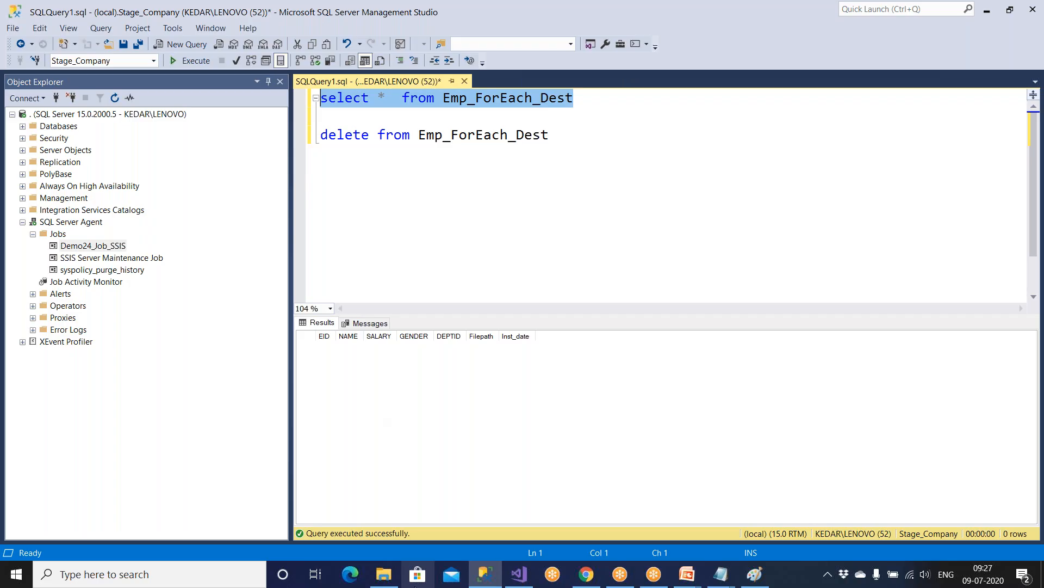
{"action": "left_click", "coordinate": [386, 575]}
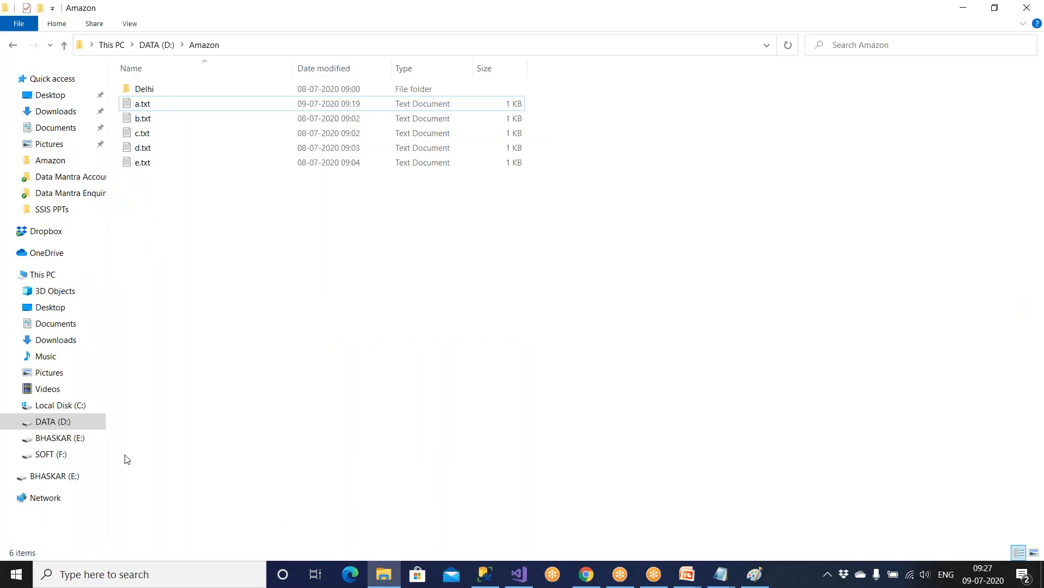
{"action": "left_click", "coordinate": [383, 574]}
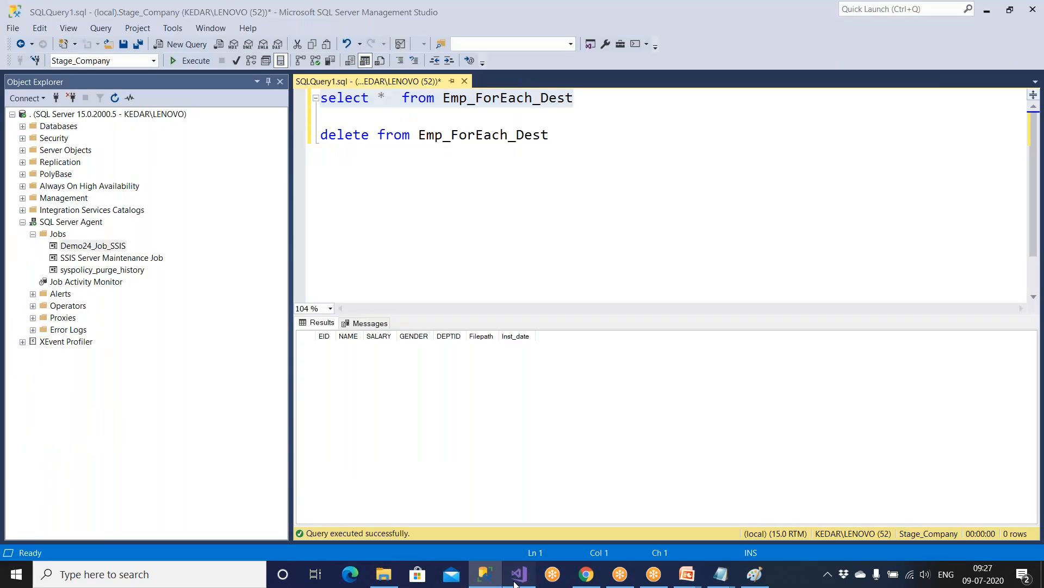
{"action": "left_click", "coordinate": [517, 576]}
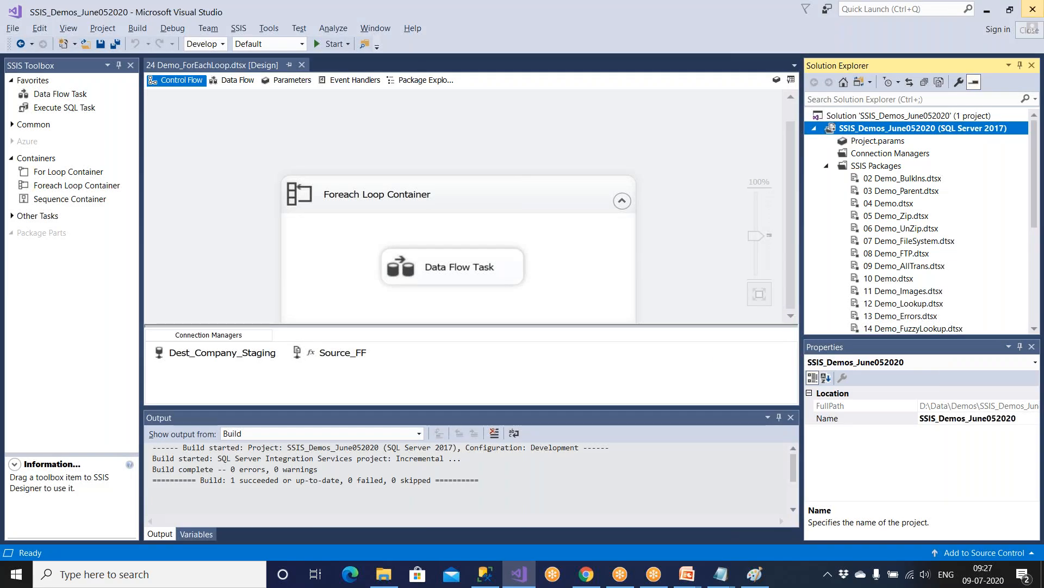
{"action": "left_click", "coordinate": [1032, 11]}
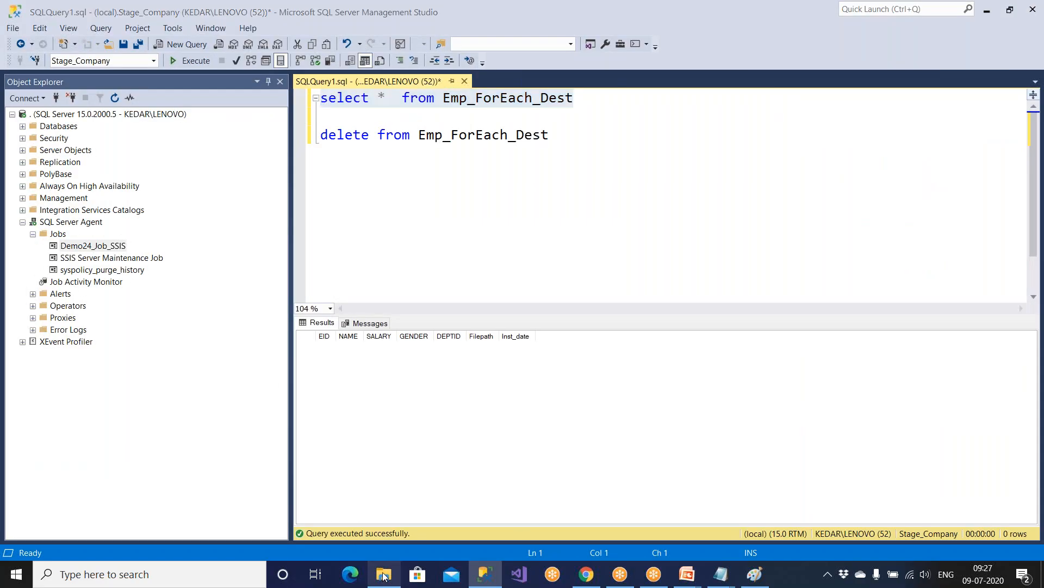
Step: Switch to File Explorer and copy the SSIS_Demos_June052020 folder from D:\Data\Demos
{"action": "left_click", "coordinate": [393, 566]}
{"action": "left_click", "coordinate": [64, 423]}
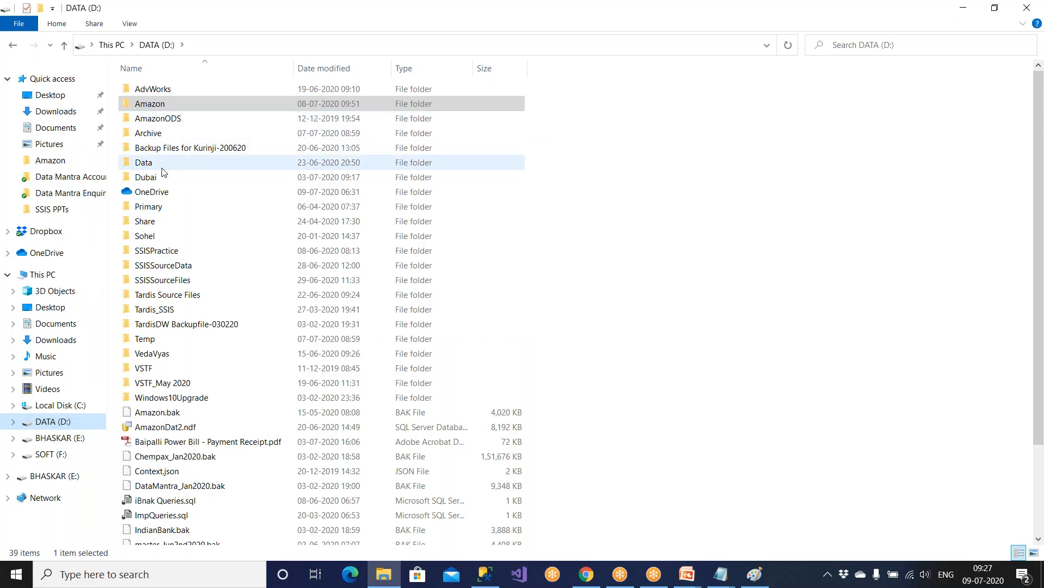
{"action": "double_click", "coordinate": [164, 163]}
{"action": "double_click", "coordinate": [162, 123]}
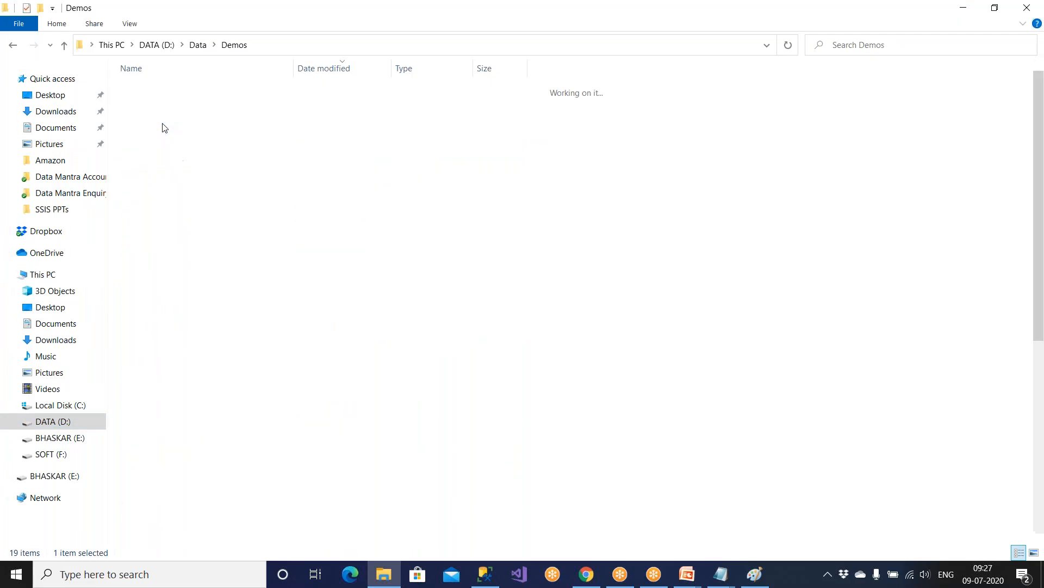
{"action": "left_click", "coordinate": [187, 196]}
{"action": "right_click", "coordinate": [186, 196]}
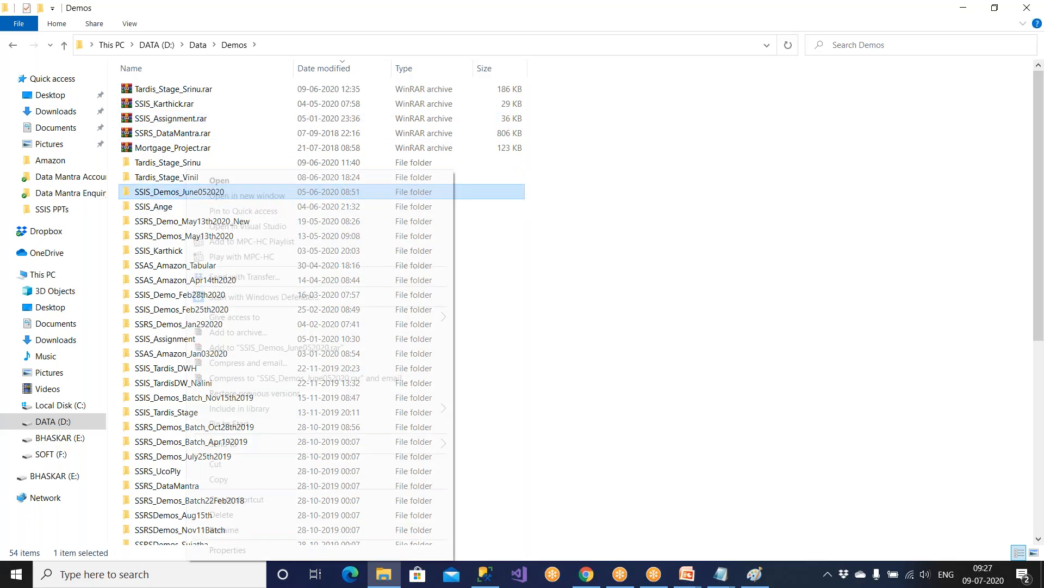
{"action": "left_click", "coordinate": [218, 479]}
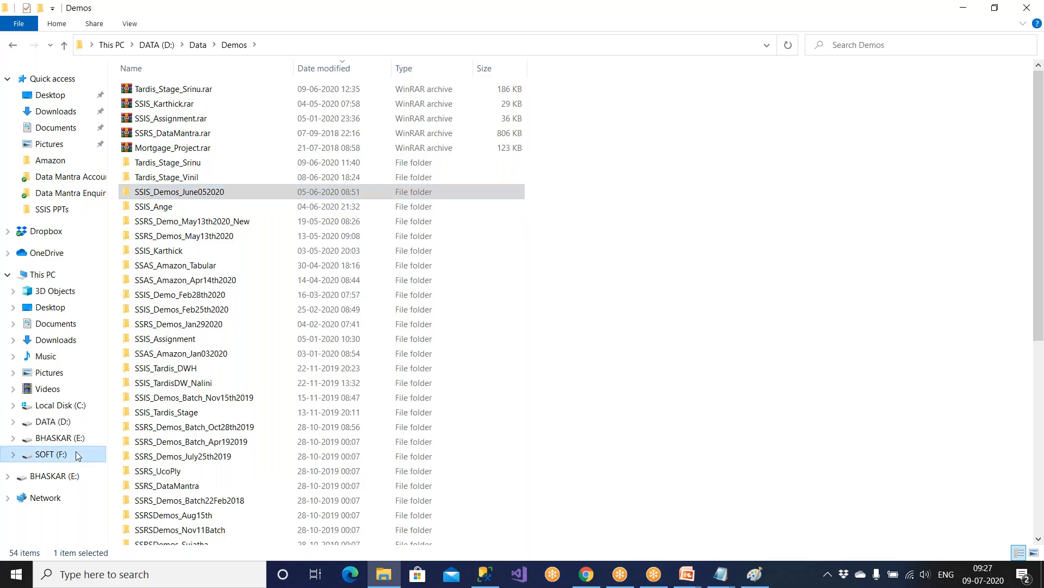
Step: Paste the copied project folder into F:\VSTF\Amazon
{"action": "left_click", "coordinate": [51, 454]}
{"action": "double_click", "coordinate": [167, 241]}
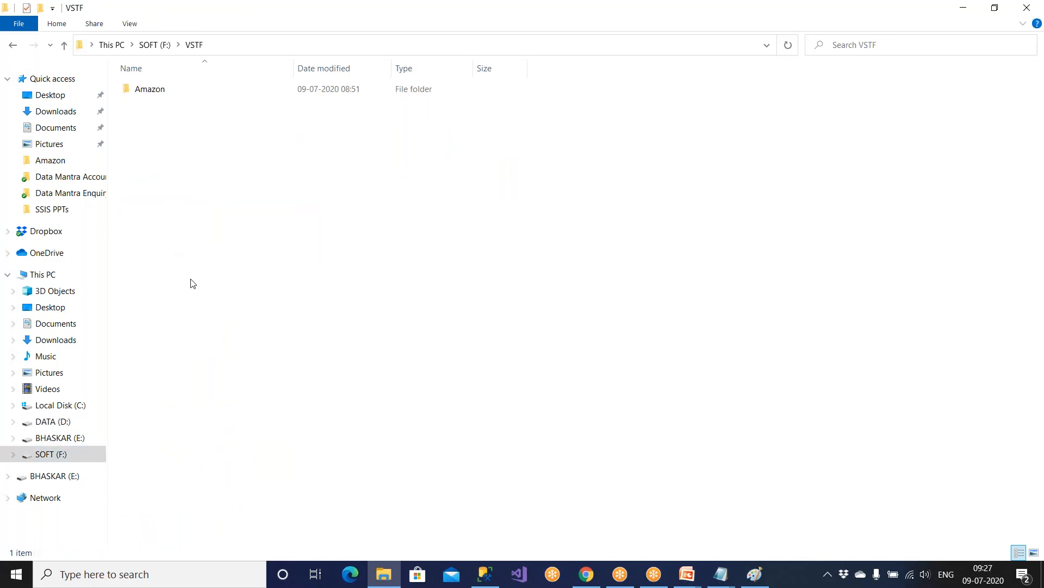
{"action": "double_click", "coordinate": [154, 89]}
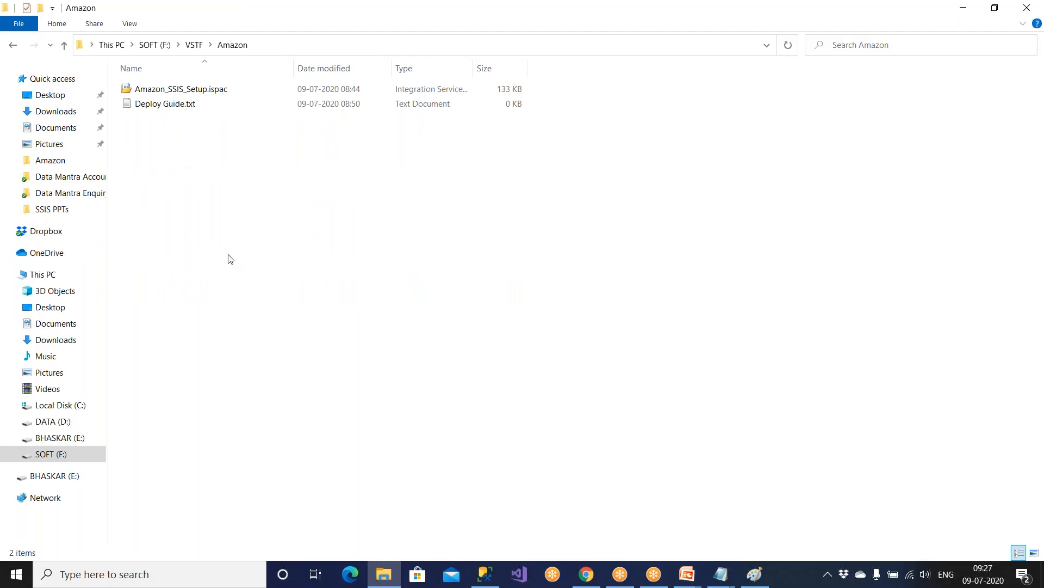
{"action": "key", "text": "ctrl+v"}
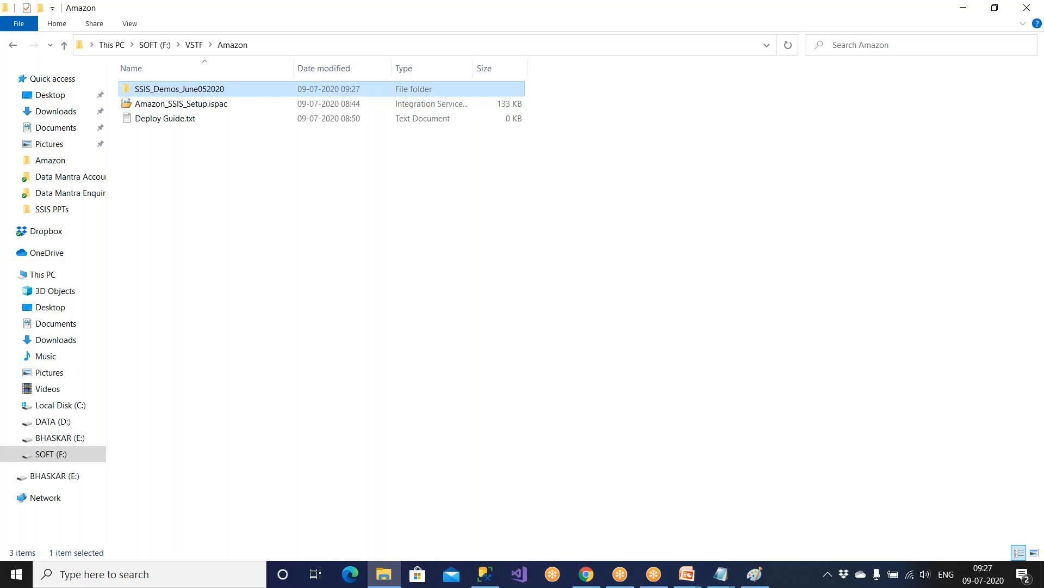
{"action": "left_click", "coordinate": [229, 184]}
Step: Browse the pasted SSIS_Demos_June052020 project down to its bin\Development folder to inspect the package and deployment files
{"action": "double_click", "coordinate": [226, 93]}
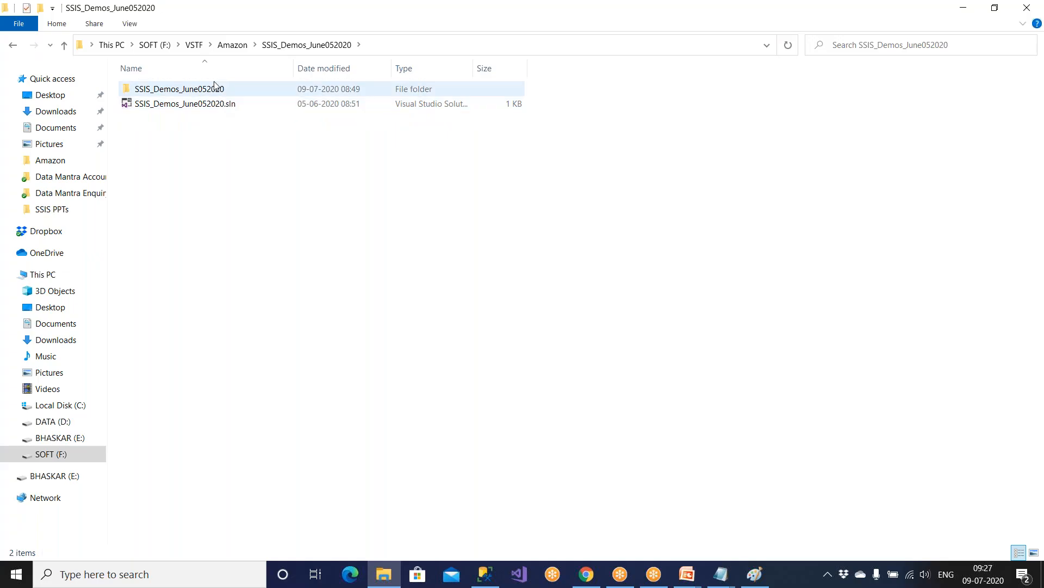
{"action": "double_click", "coordinate": [216, 90]}
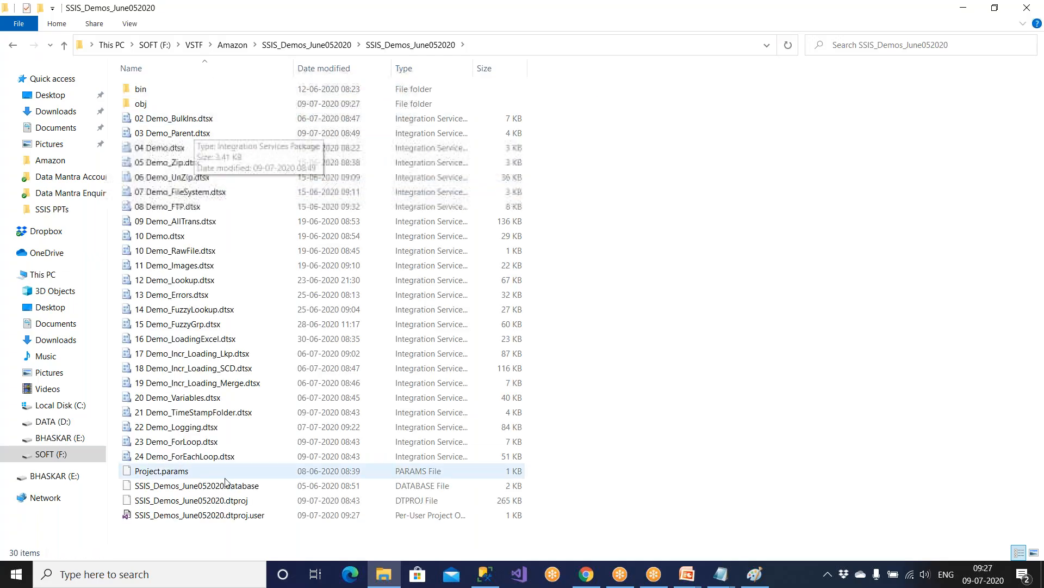
{"action": "double_click", "coordinate": [163, 95]}
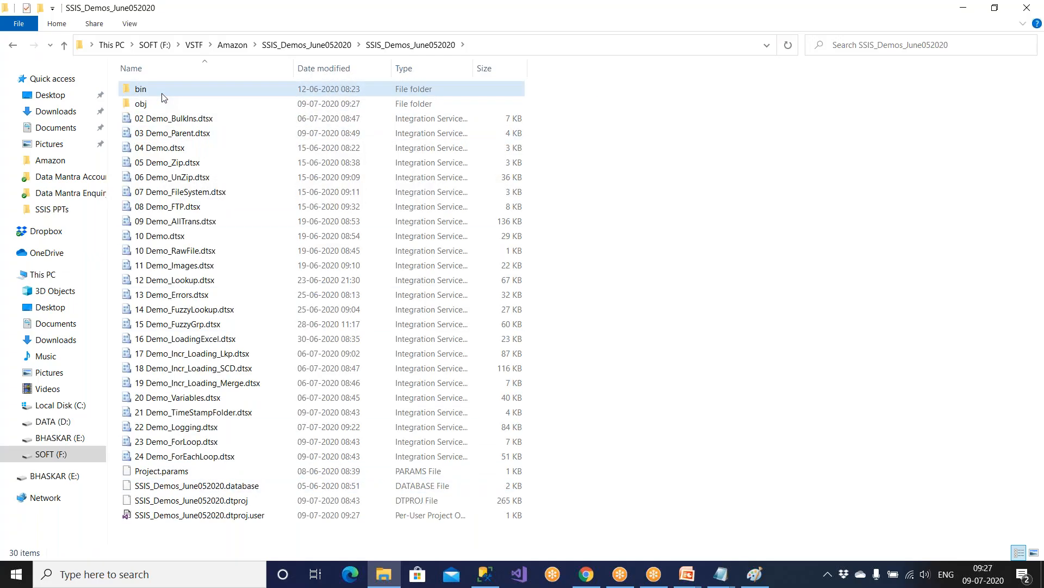
{"action": "double_click", "coordinate": [163, 93]}
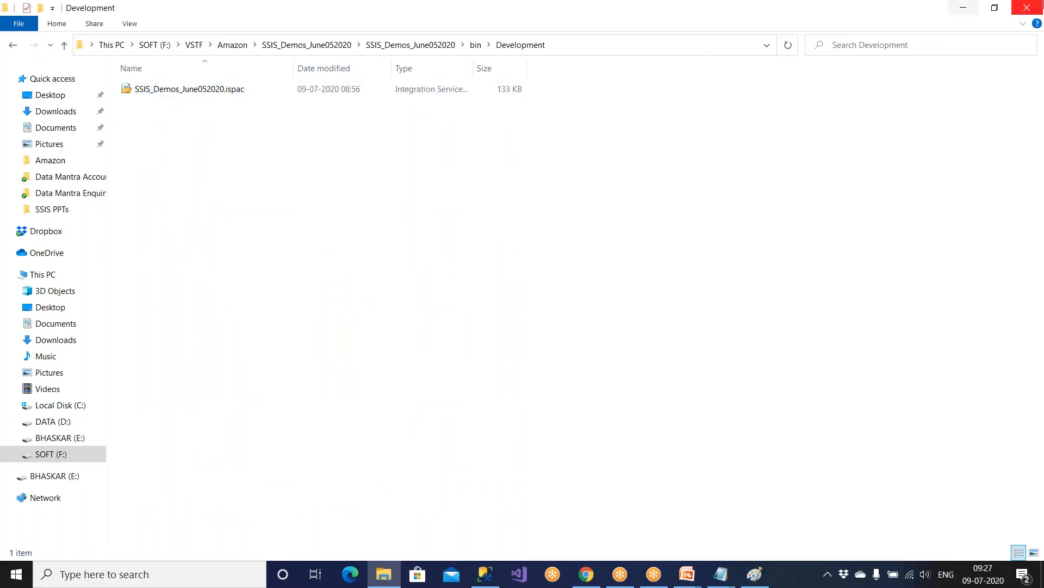
Step: Return to the F:\VSTF\Amazon folder, select the project folder, Amazon_SSIS_Setup.ispac and Deploy Guide.txt for review, and close File Explorer
{"action": "left_click", "coordinate": [64, 46]}
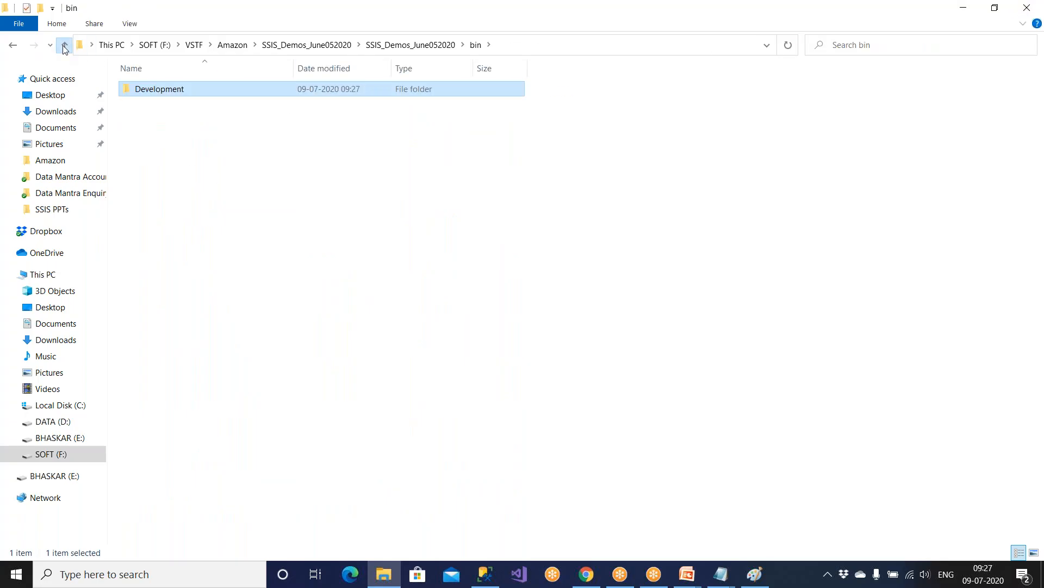
{"action": "left_click", "coordinate": [63, 45]}
{"action": "left_click", "coordinate": [64, 45]}
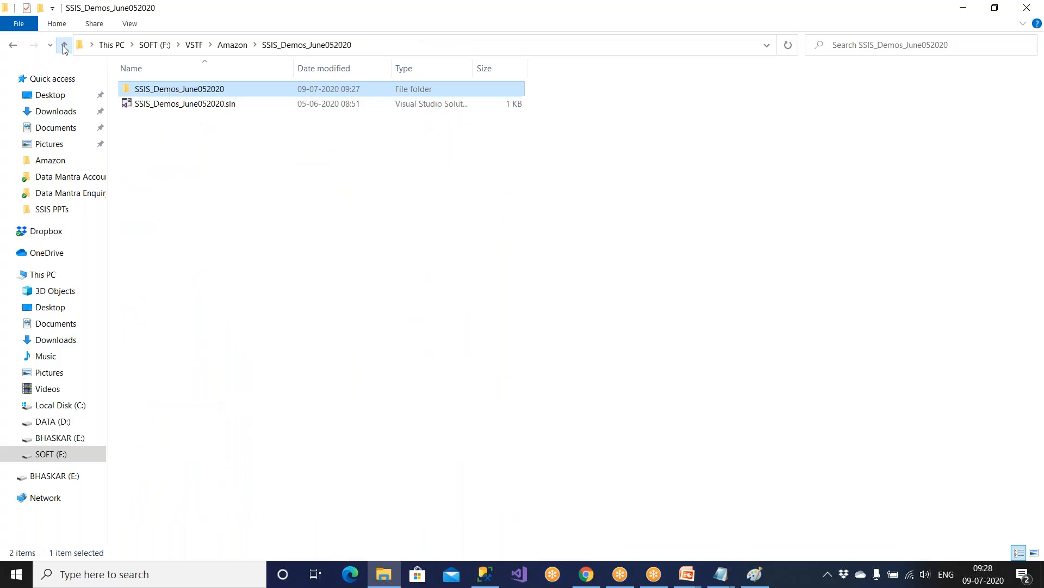
{"action": "left_click", "coordinate": [70, 48]}
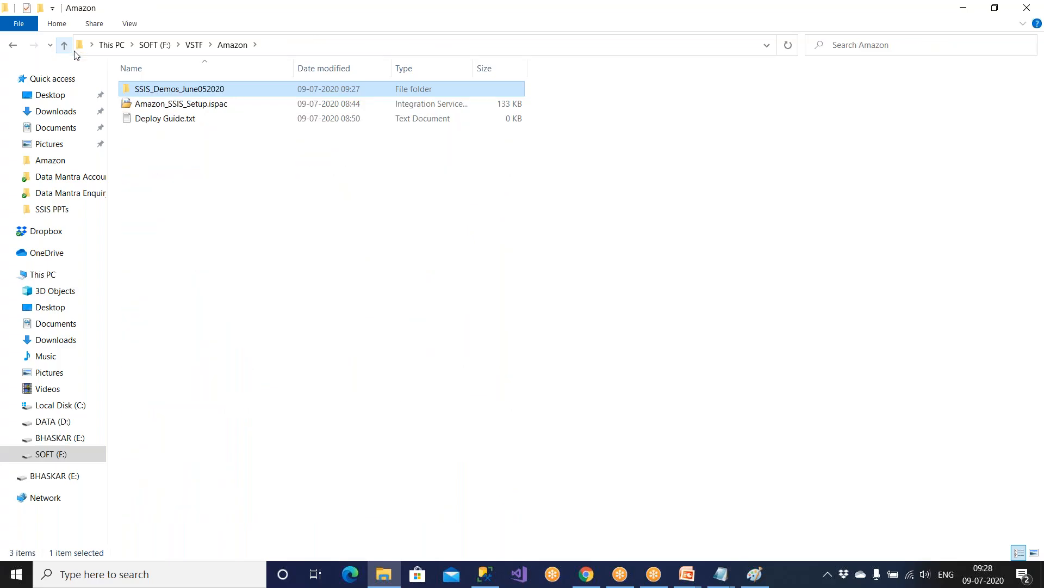
{"action": "left_click", "coordinate": [165, 104]}
{"action": "left_click_drag", "start_coordinate": [237, 183], "coordinate": [193, 91]}
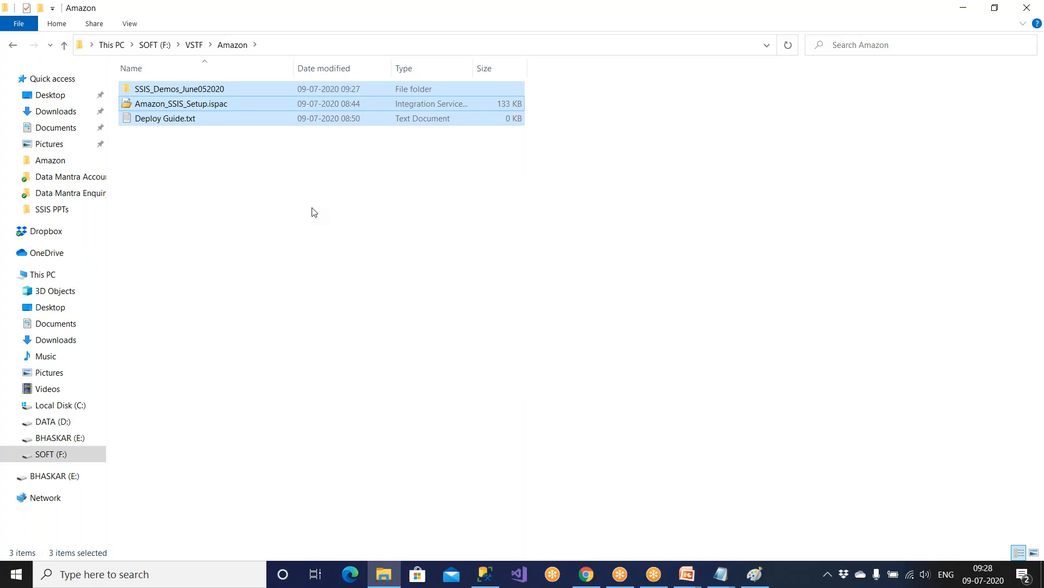
{"action": "left_click", "coordinate": [1036, 8]}
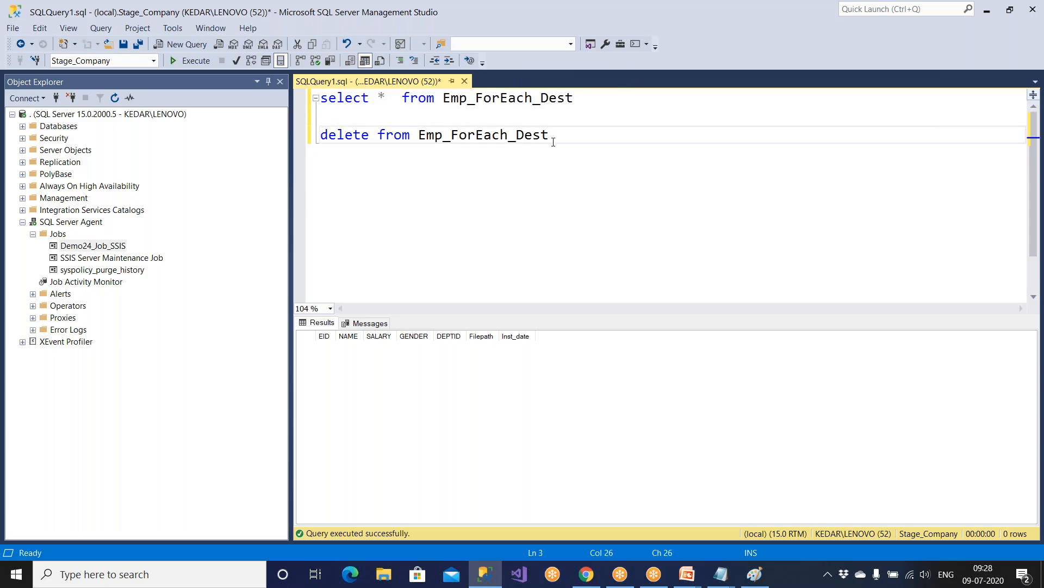
Step: In SQL Server Management Studio, run the select on Emp_ForEach_Dest and delete all rows from that table
{"action": "left_click_drag", "start_coordinate": [550, 136], "coordinate": [375, 136]}
{"action": "left_click_drag", "start_coordinate": [572, 98], "coordinate": [258, 89]}
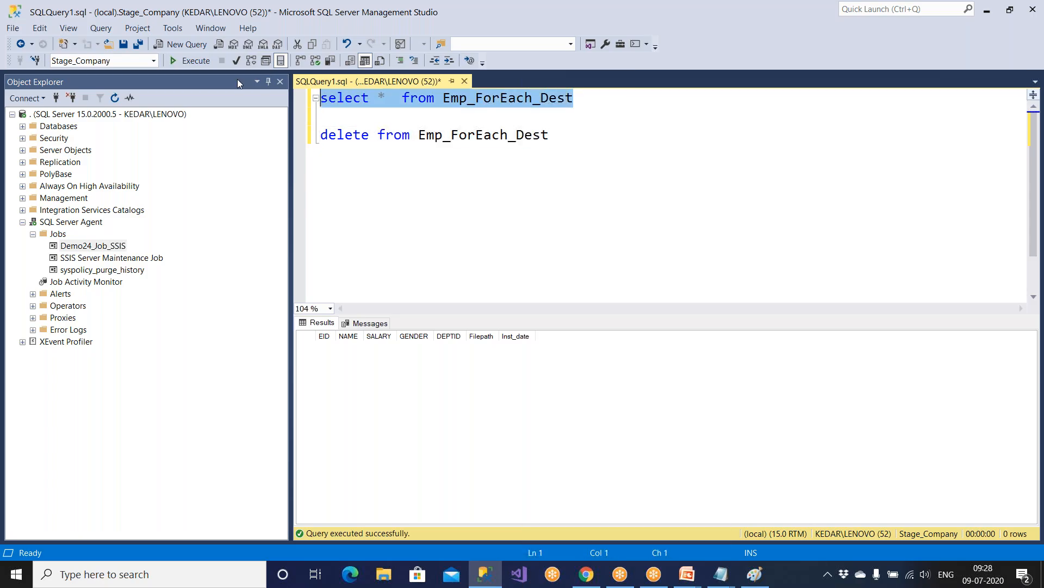
{"action": "left_click", "coordinate": [193, 61]}
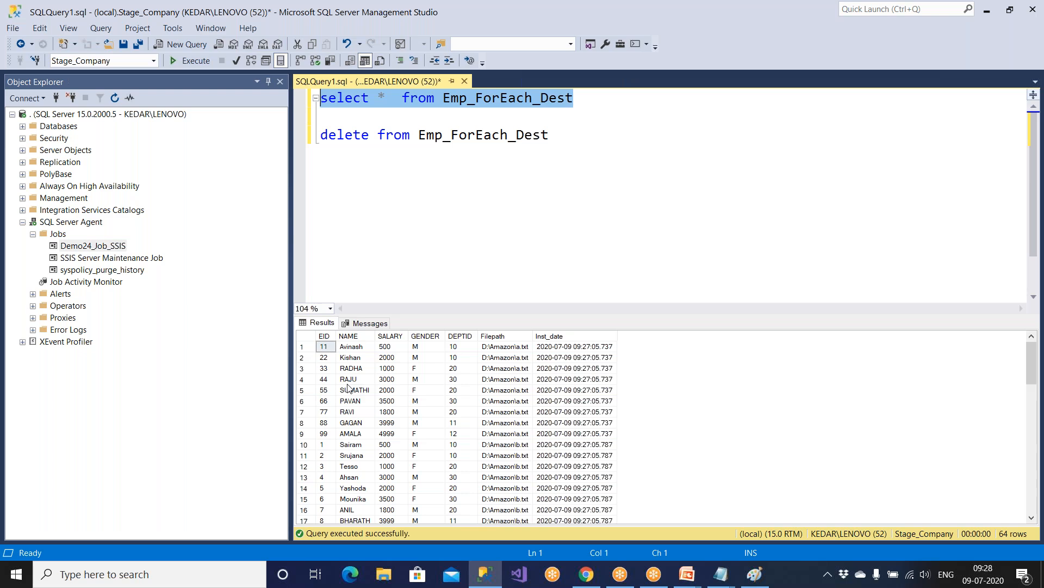
{"action": "left_click_drag", "start_coordinate": [561, 136], "coordinate": [270, 133]}
{"action": "left_click", "coordinate": [191, 61]}
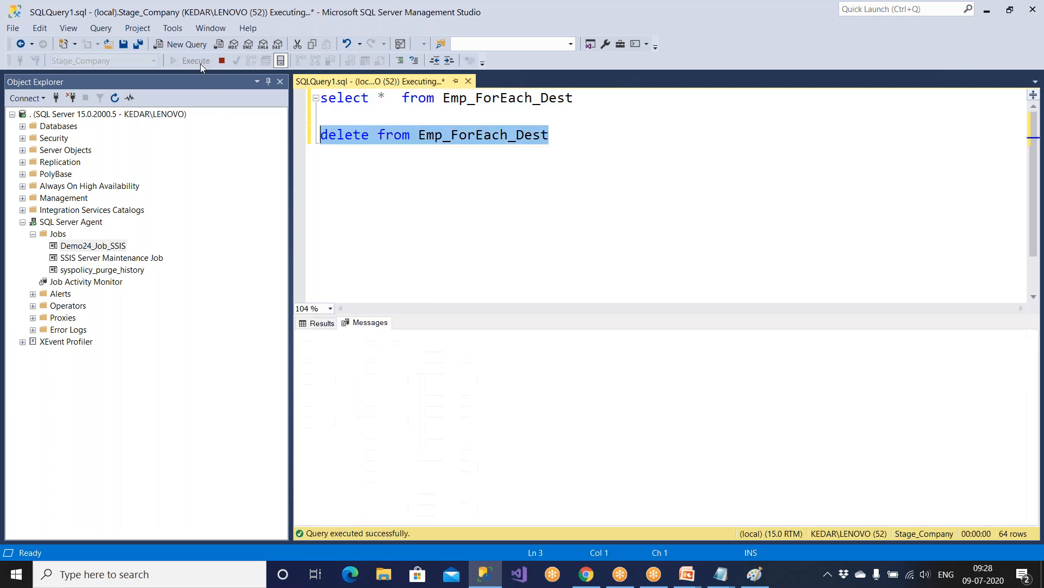
Step: Rerun the select on Emp_ForEach_Dest and check the agent jobs in Job Activity Monitor
{"action": "left_click", "coordinate": [598, 104]}
{"action": "left_click_drag", "start_coordinate": [574, 98], "coordinate": [318, 98]}
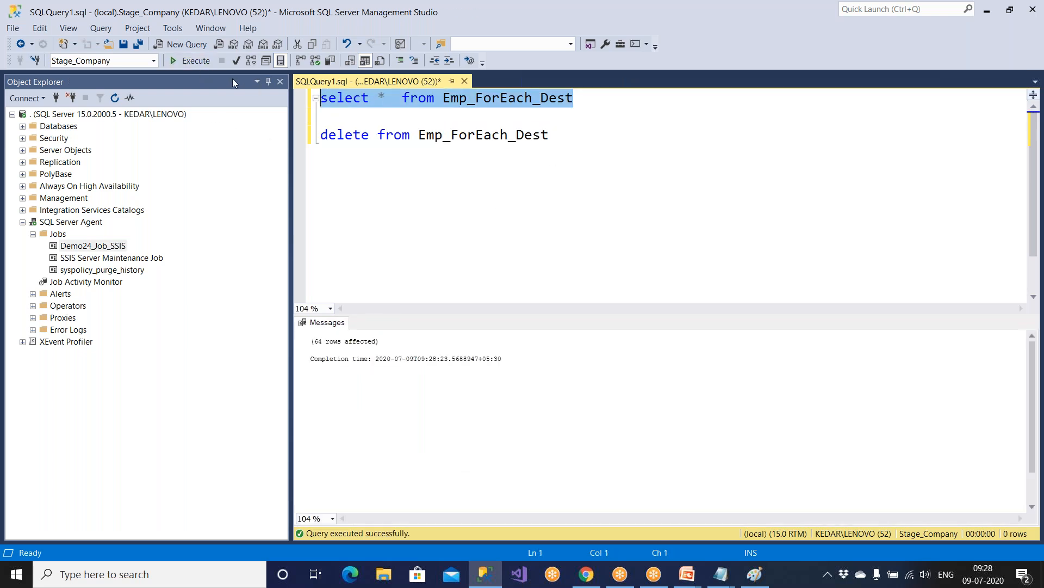
{"action": "left_click", "coordinate": [190, 61]}
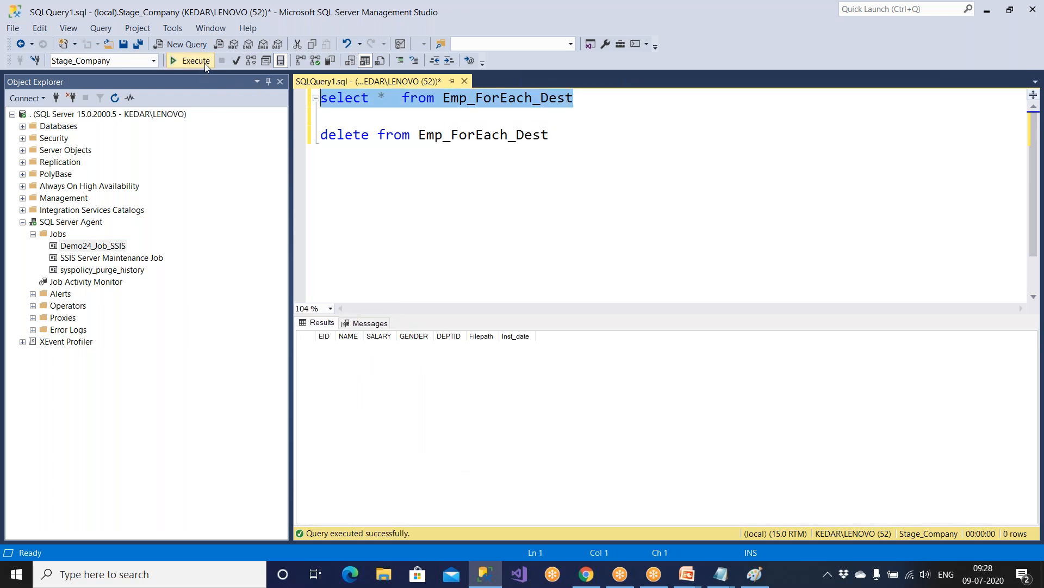
{"action": "double_click", "coordinate": [100, 283]}
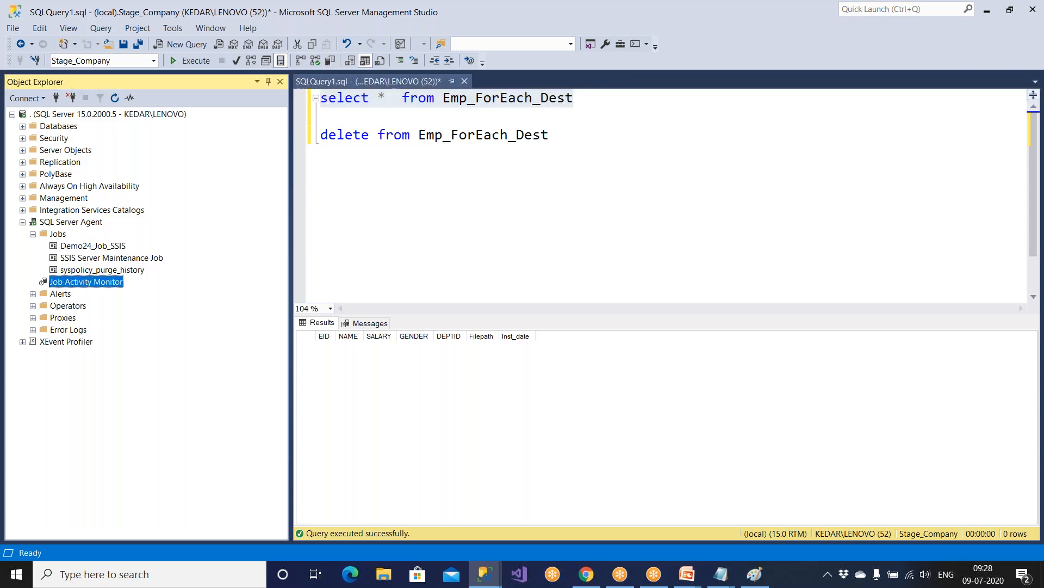
{"action": "left_click", "coordinate": [767, 482]}
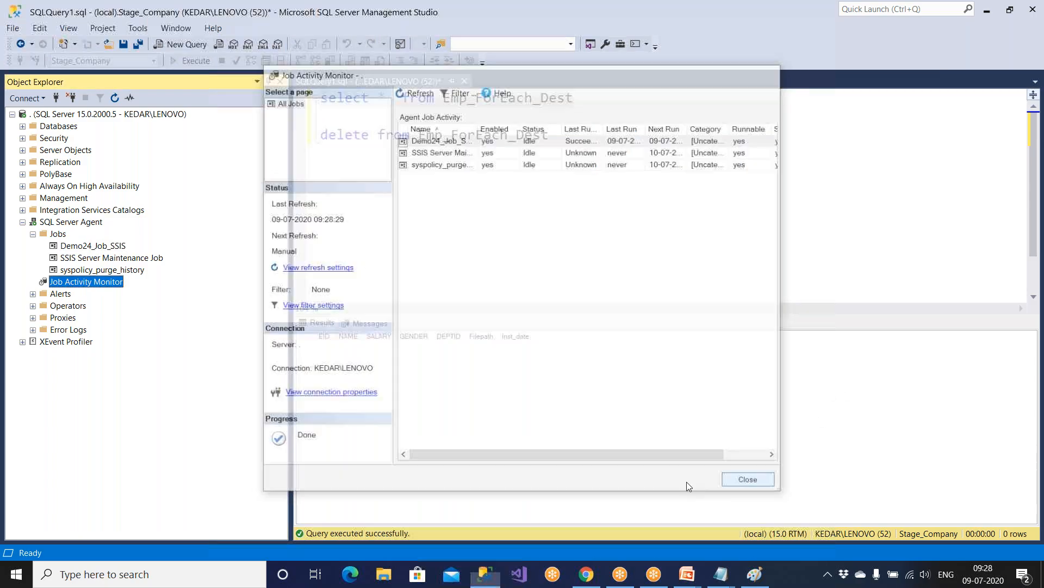
Step: Switch to File Explorer and try to delete the Amazon folder from drive D:
{"action": "key", "text": "super+e"}
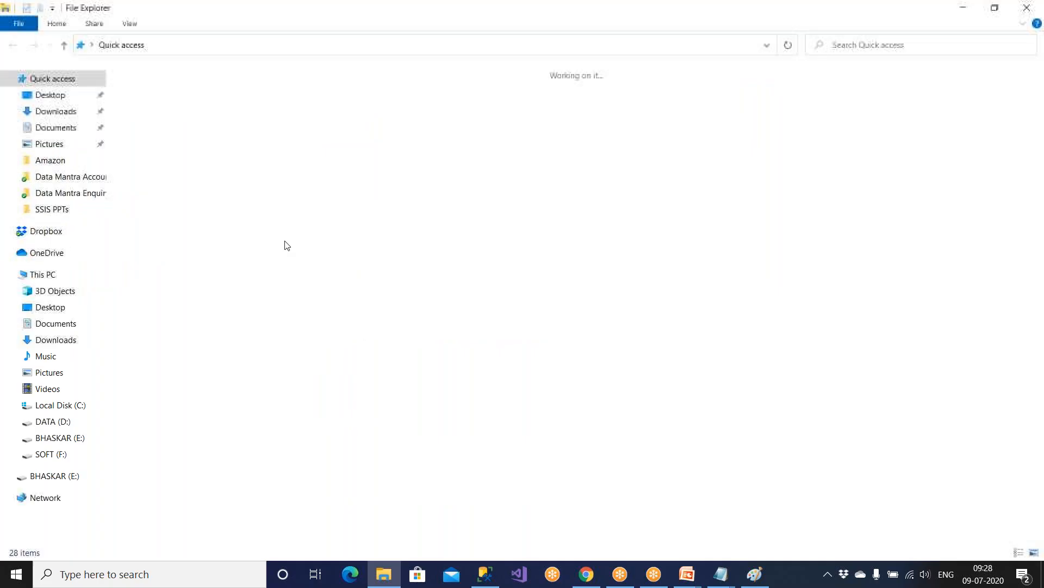
{"action": "left_click", "coordinate": [53, 422]}
{"action": "left_click", "coordinate": [167, 109]}
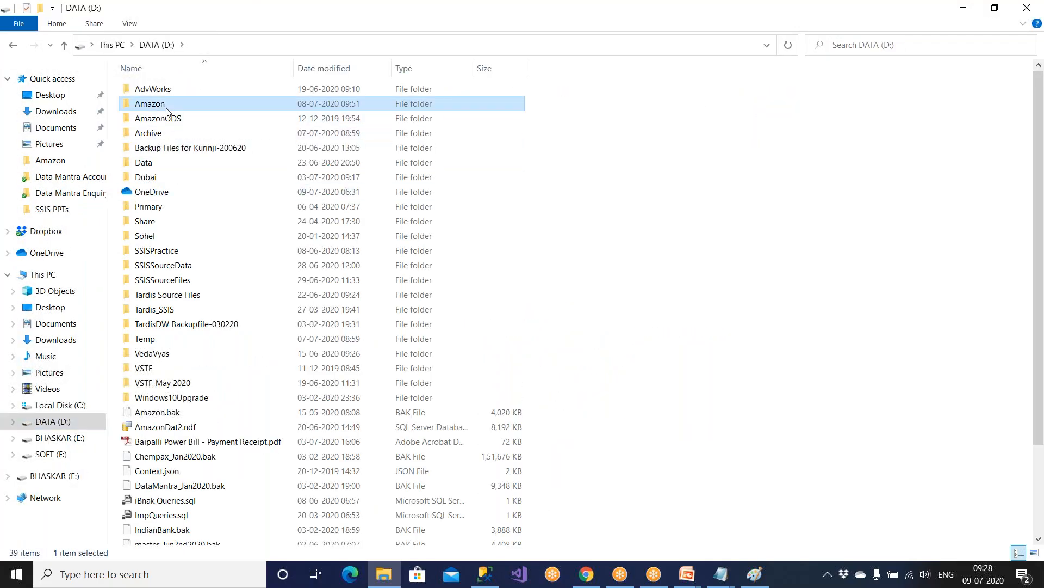
{"action": "key", "text": "Delete"}
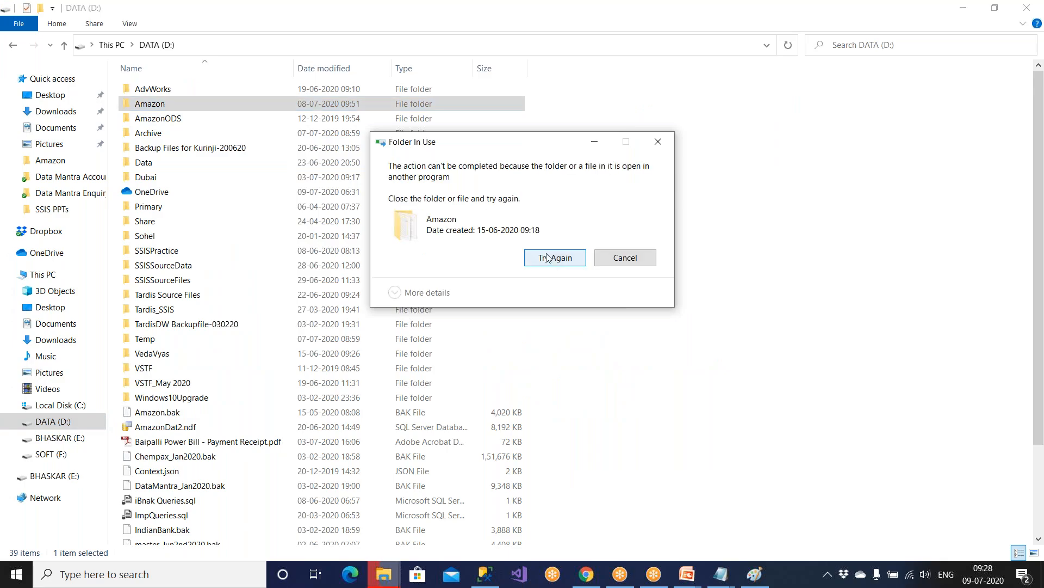
{"action": "left_click", "coordinate": [548, 260]}
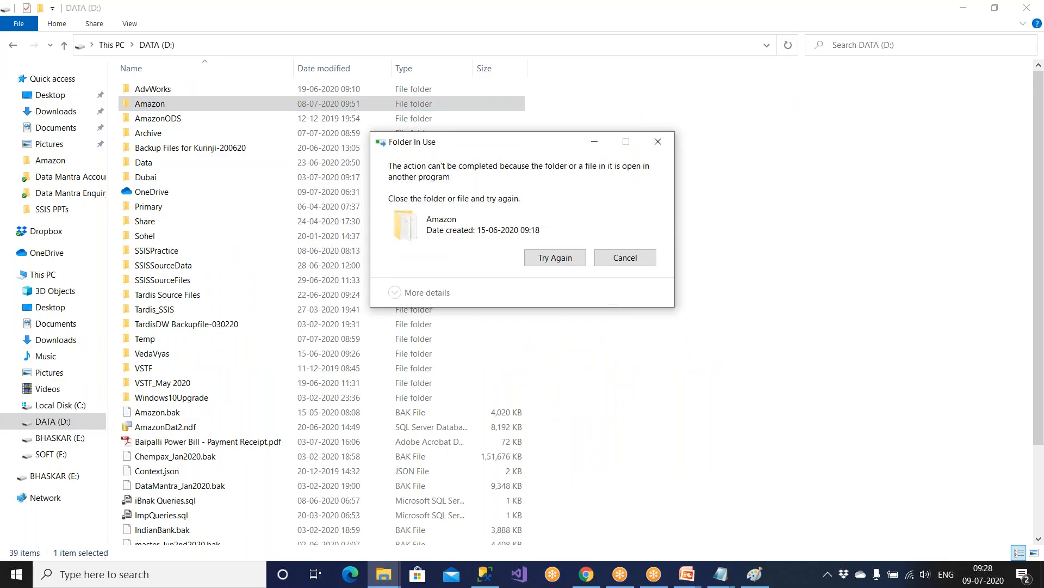
{"action": "mouse_move", "coordinate": [384, 574]}
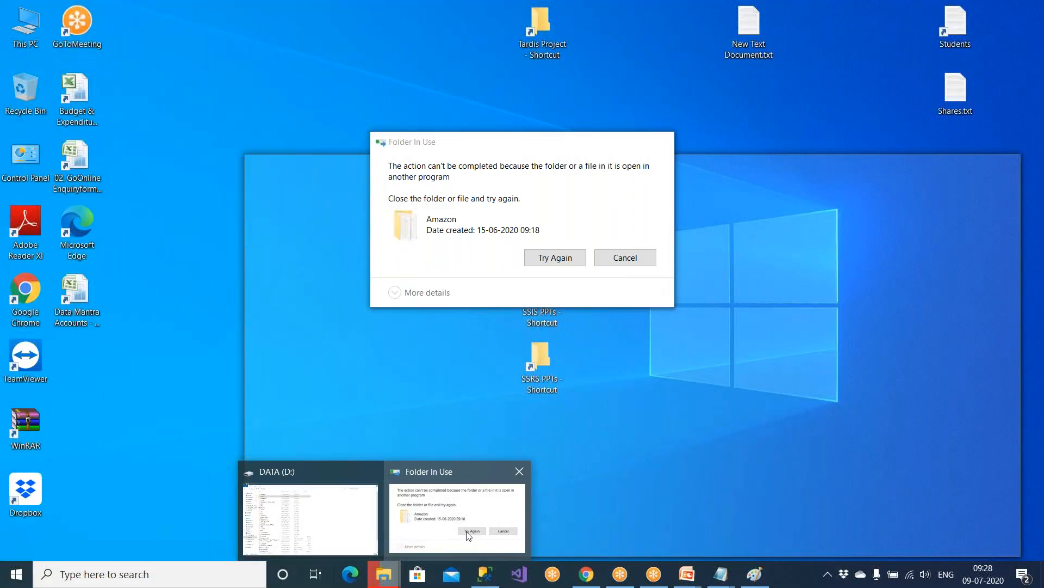
{"action": "left_click", "coordinate": [471, 535]}
{"action": "left_click", "coordinate": [617, 261]}
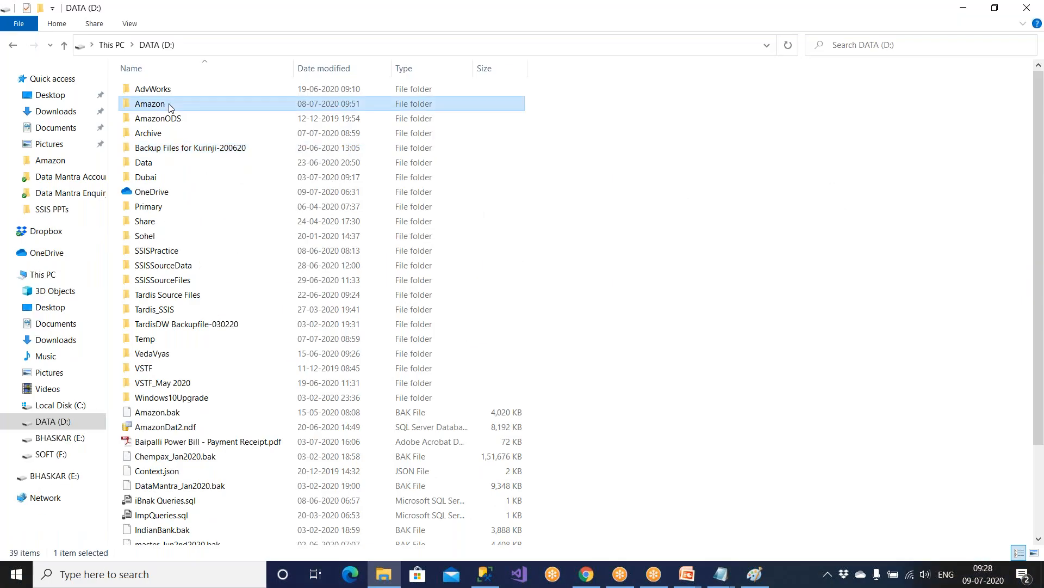
{"action": "key", "text": "Delete"}
{"action": "left_click", "coordinate": [550, 260]}
{"action": "left_click", "coordinate": [550, 260]}
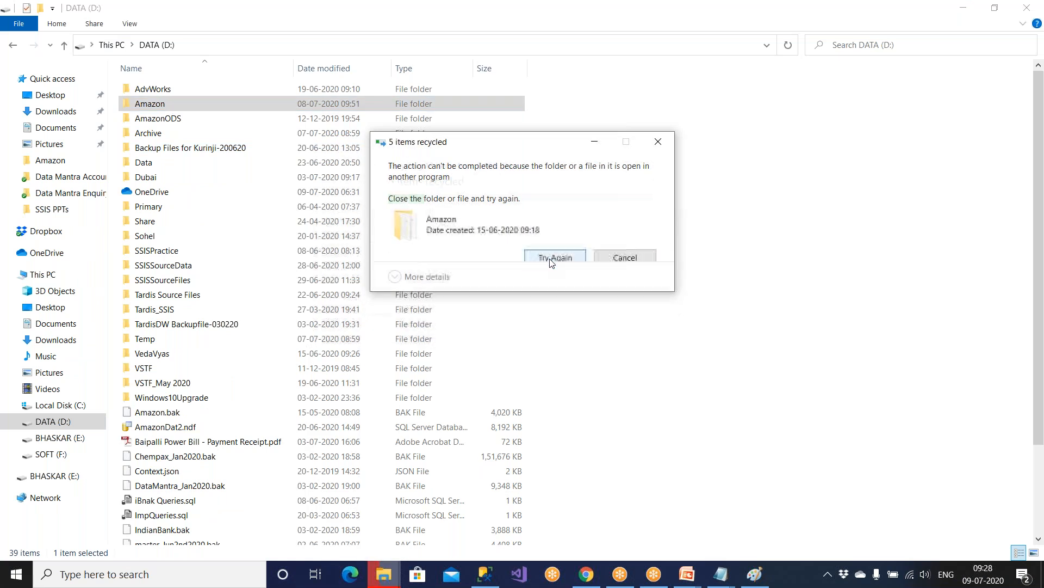
{"action": "left_click", "coordinate": [612, 265]}
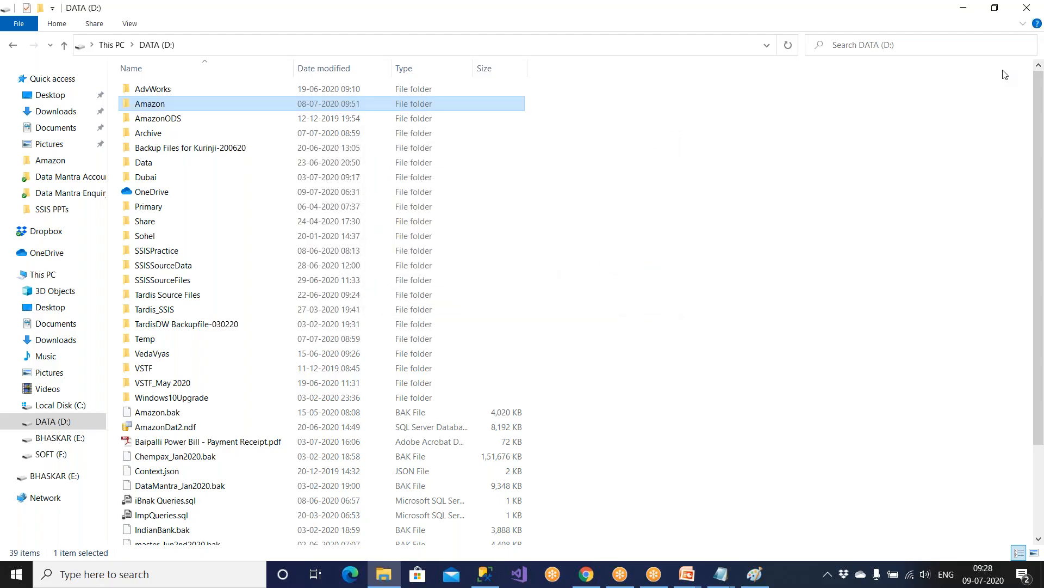
{"action": "left_click", "coordinate": [1027, 8]}
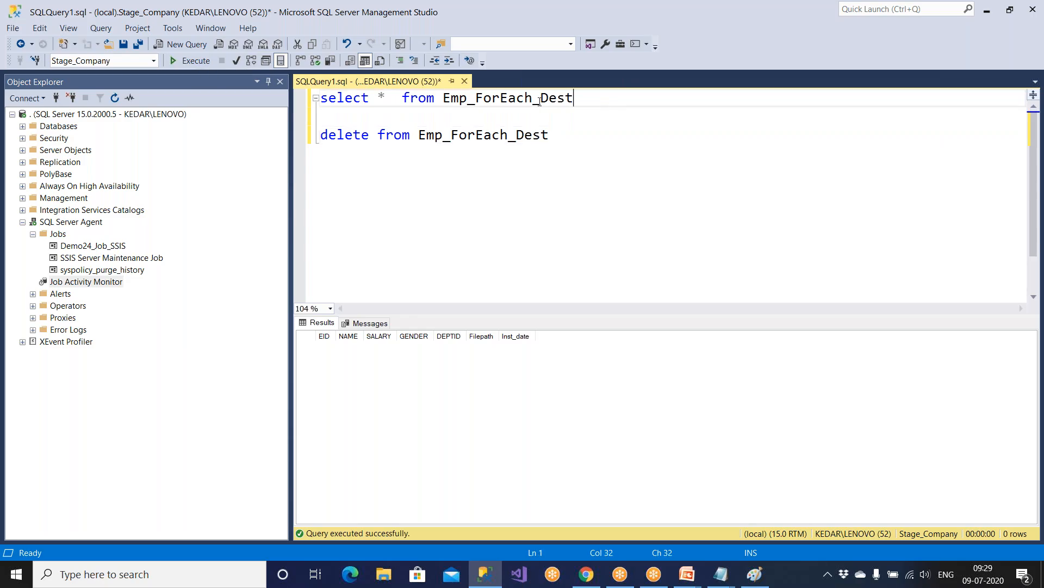
Step: Query Emp_ForEach_Dest before and after checking the source text files in D:\Amazon
{"action": "left_click_drag", "start_coordinate": [606, 98], "coordinate": [320, 97]}
{"action": "left_click", "coordinate": [191, 60]}
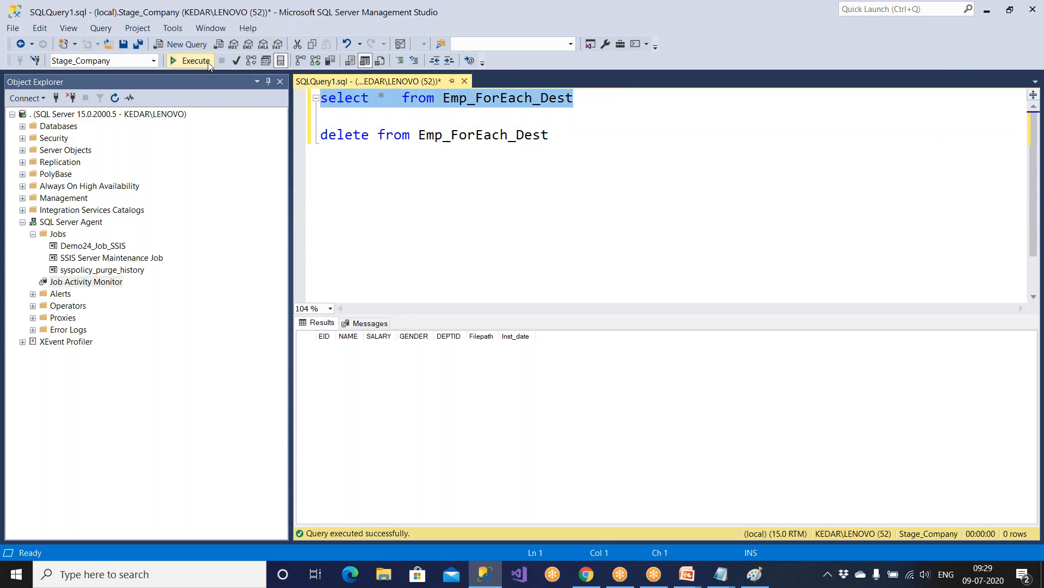
{"action": "left_click", "coordinate": [383, 576]}
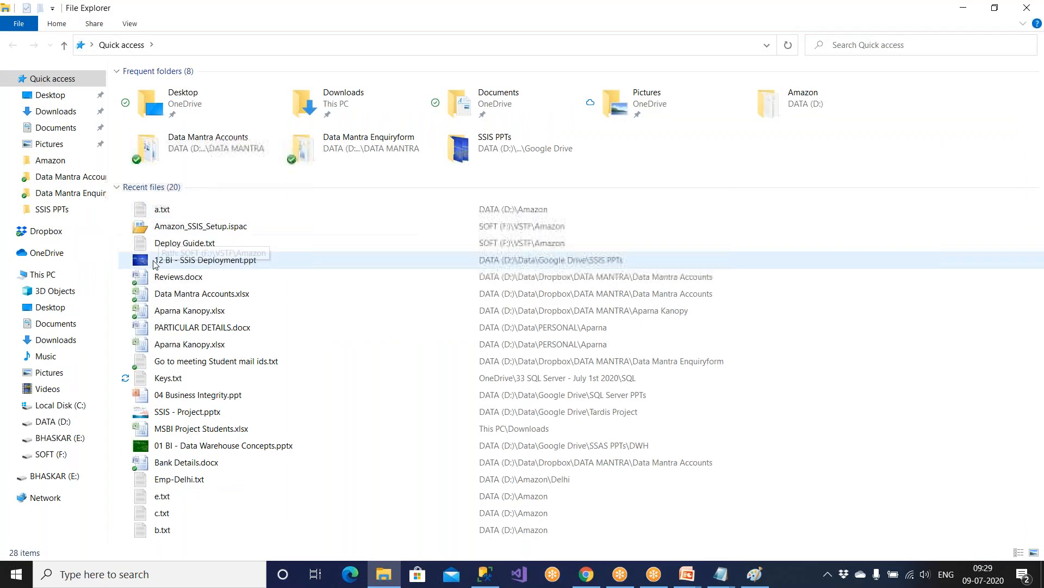
{"action": "left_click", "coordinate": [50, 421]}
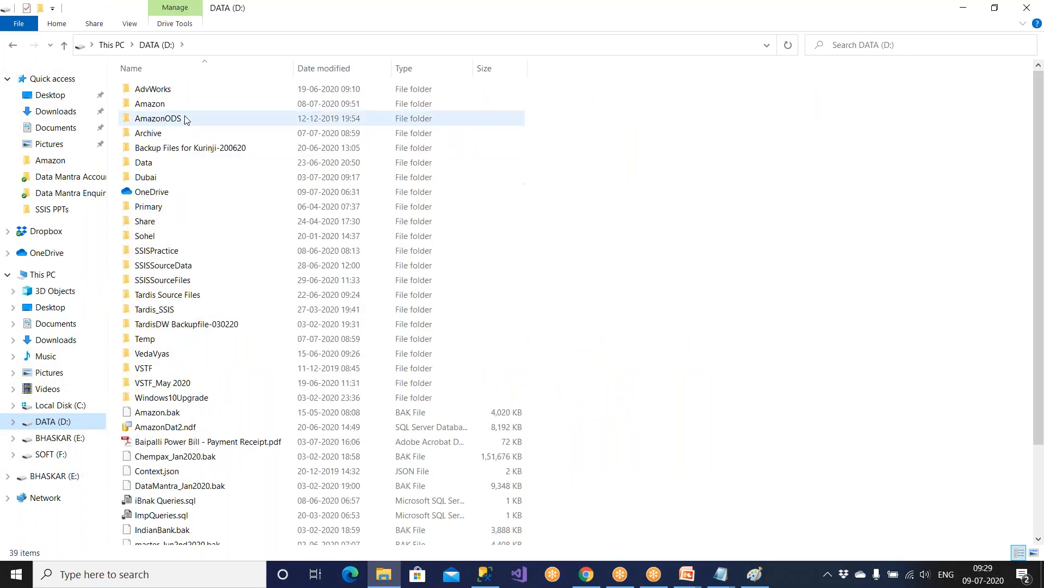
{"action": "double_click", "coordinate": [157, 103]}
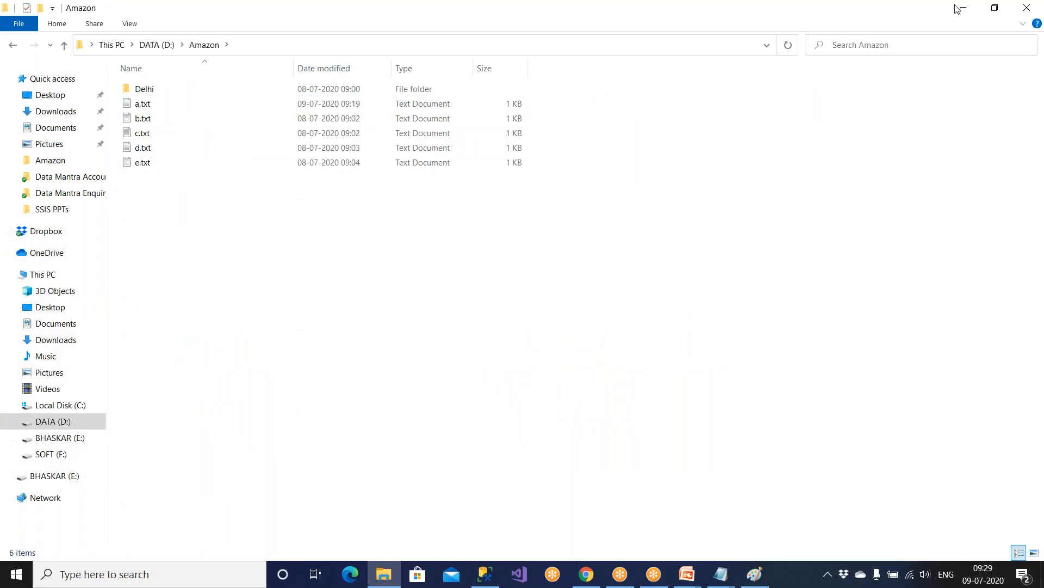
{"action": "left_click", "coordinate": [1027, 9]}
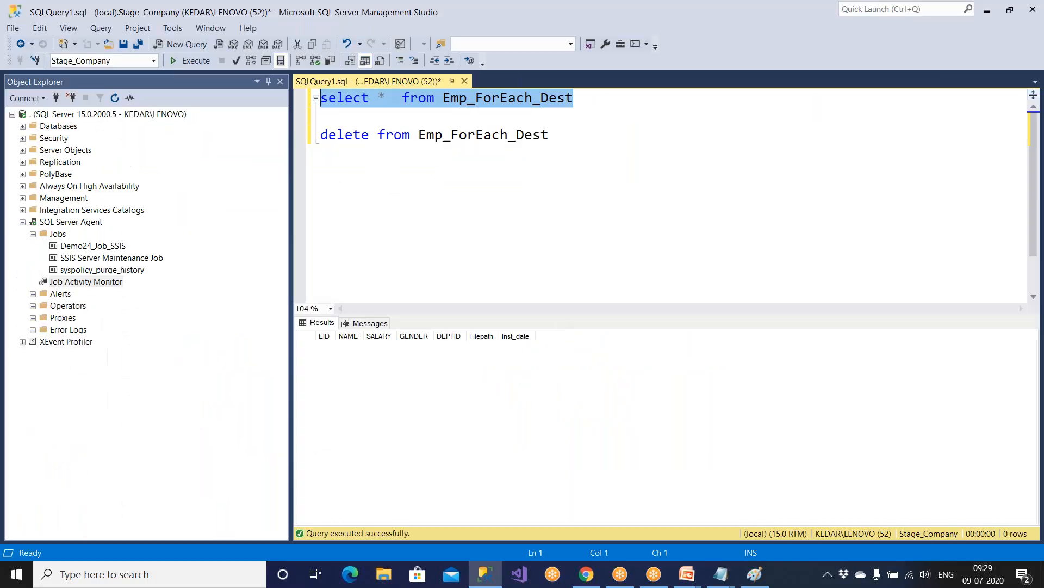
{"action": "left_click", "coordinate": [193, 63]}
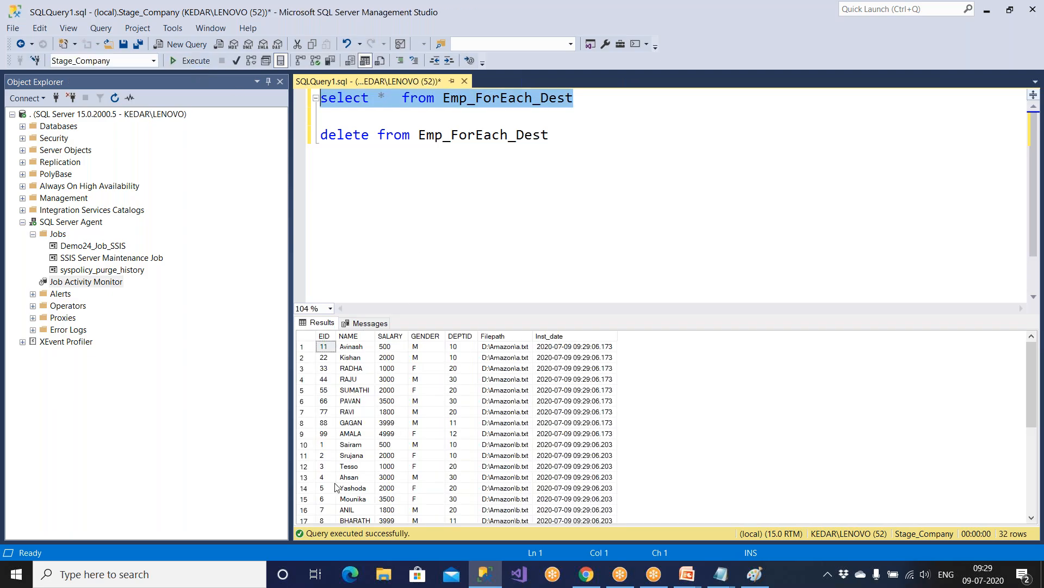
Step: Retry deleting the D:\Amazon source folder in File Explorer, then cancel and close the window
{"action": "left_click", "coordinate": [383, 574]}
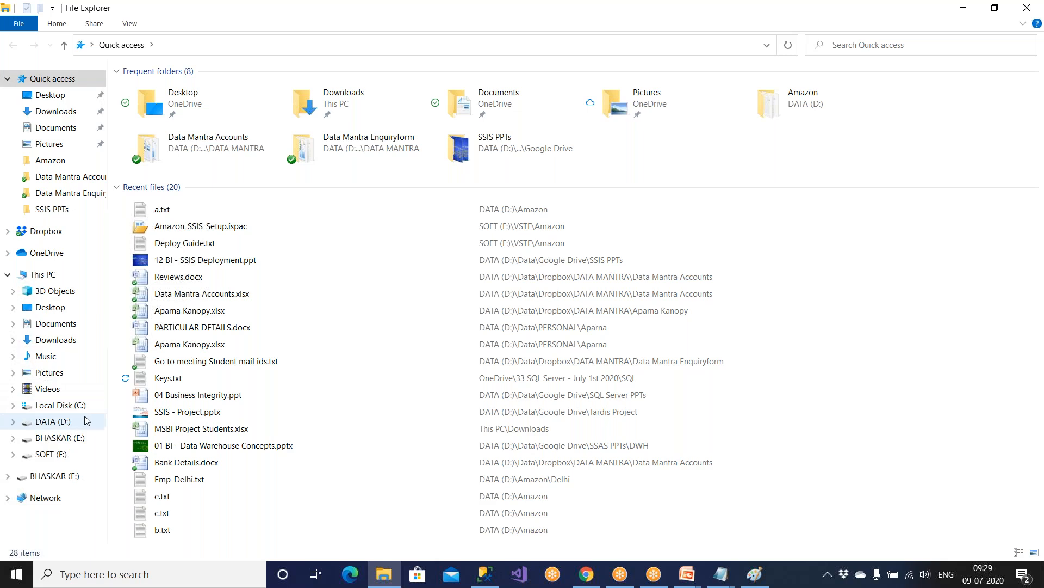
{"action": "left_click", "coordinate": [84, 416]}
{"action": "left_click", "coordinate": [174, 104]}
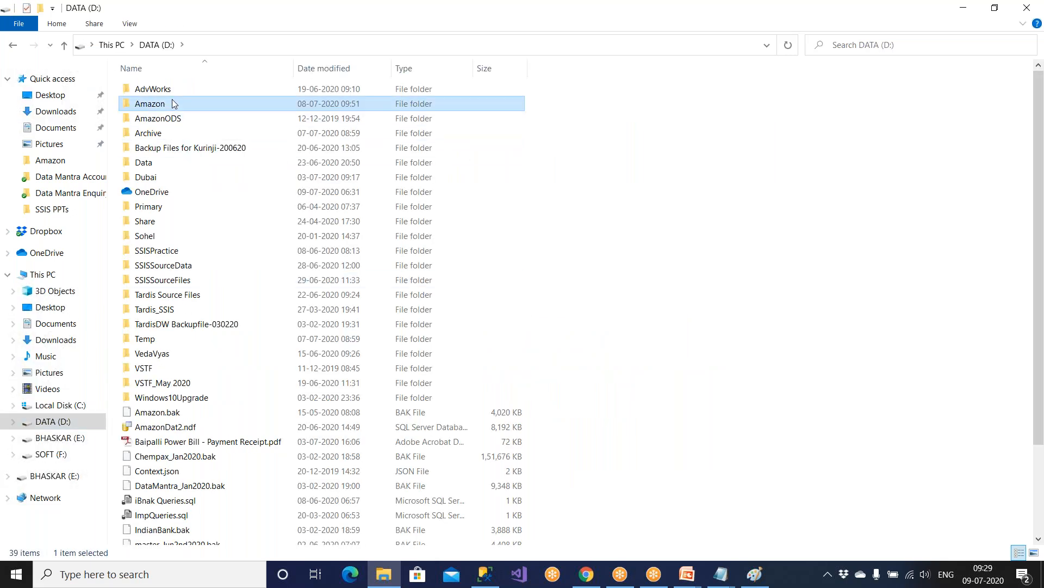
{"action": "key", "text": "Delete"}
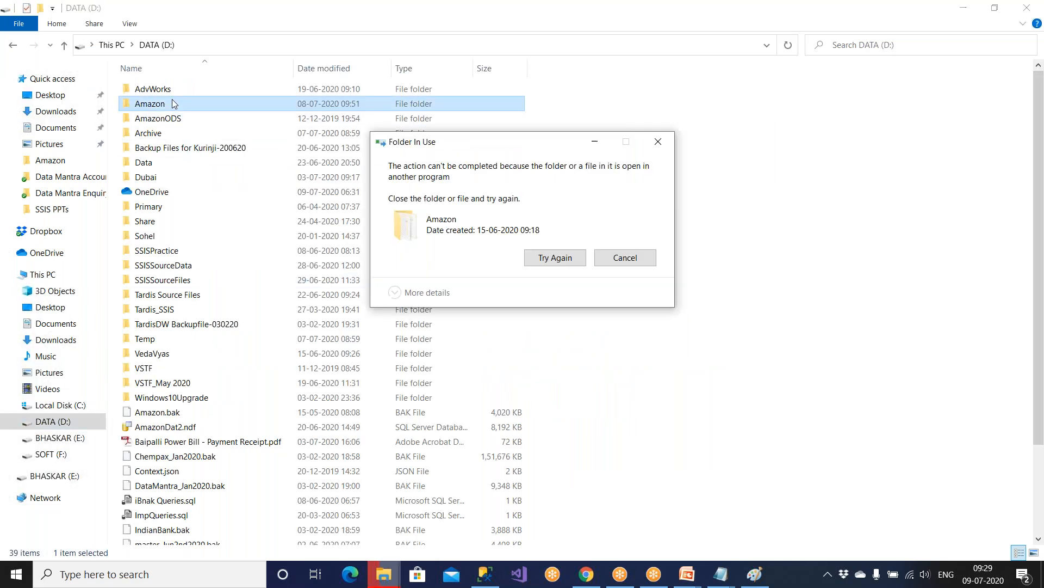
{"action": "left_click", "coordinate": [544, 260]}
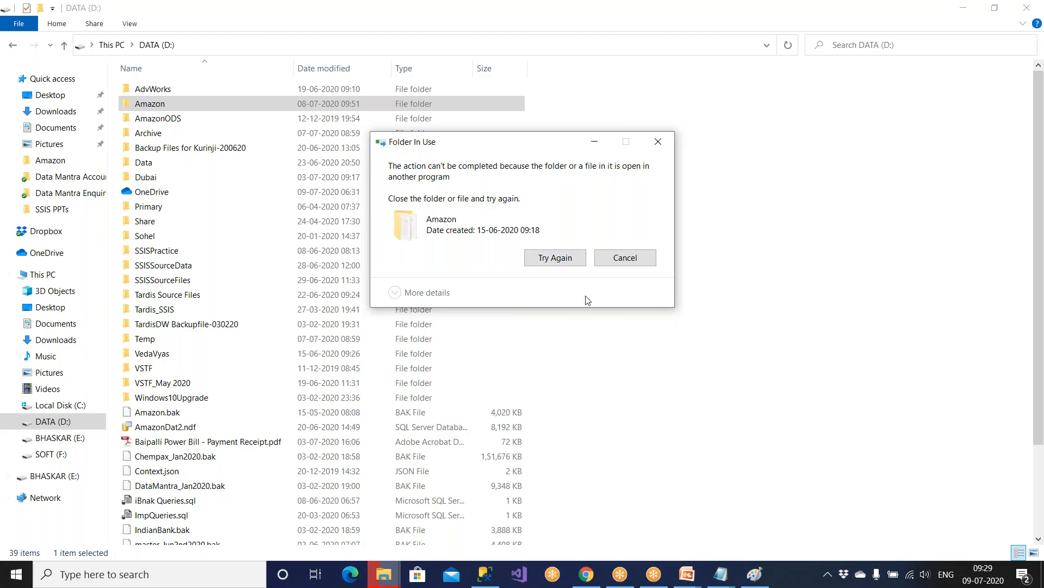
{"action": "left_click", "coordinate": [625, 258]}
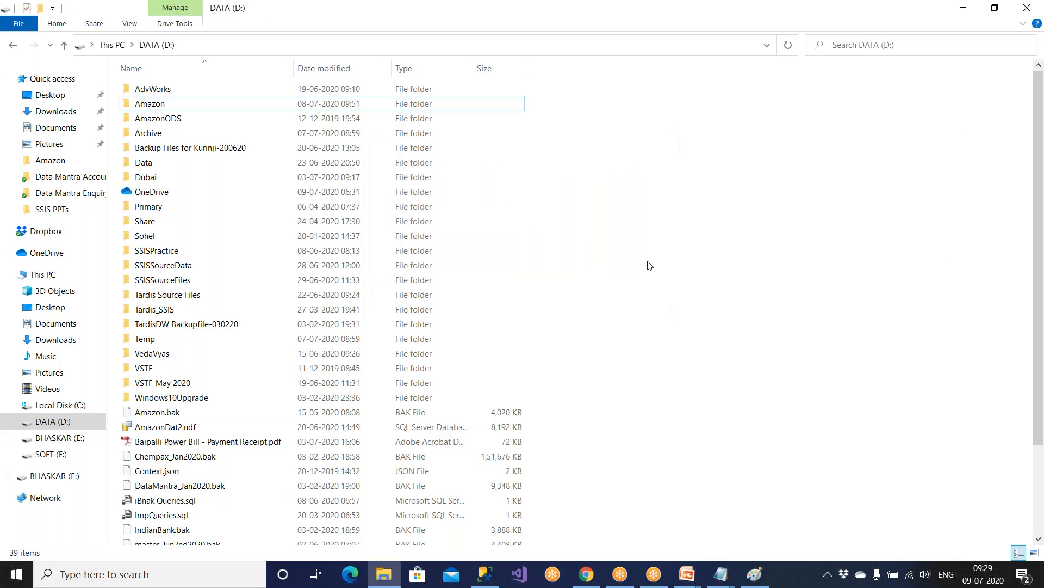
{"action": "left_click", "coordinate": [1030, 6]}
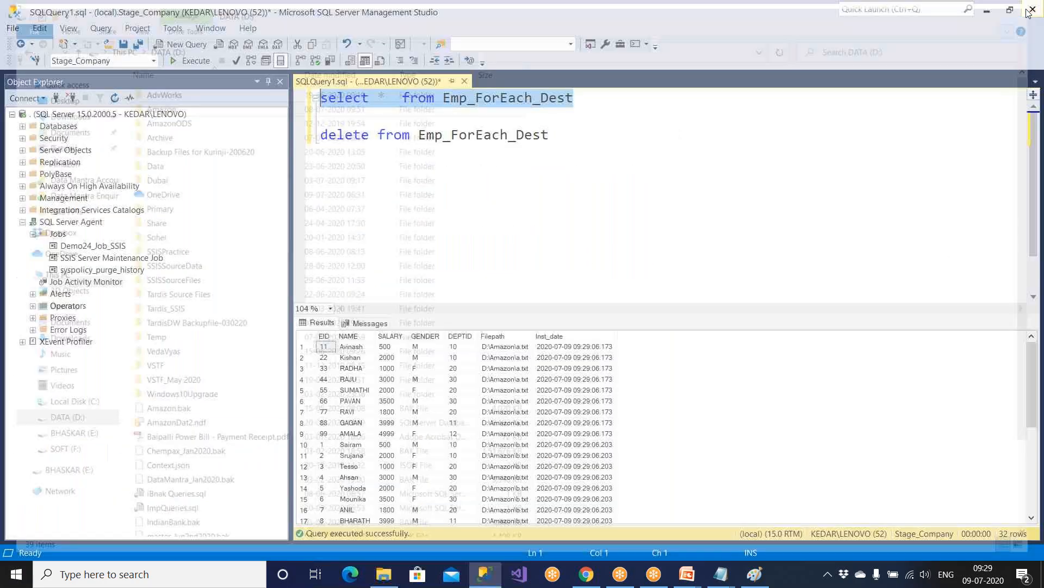
Step: Run the delete statement to clear all rows from Emp_ForEach_Dest in SQL Server Management Studio
{"action": "left_click_drag", "start_coordinate": [550, 134], "coordinate": [322, 116]}
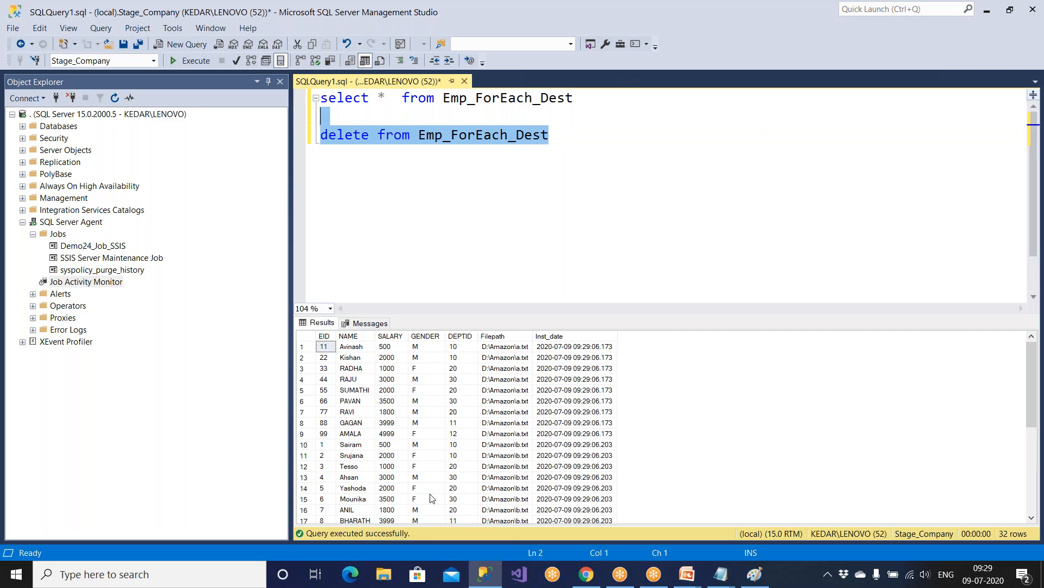
{"action": "key", "text": "F5"}
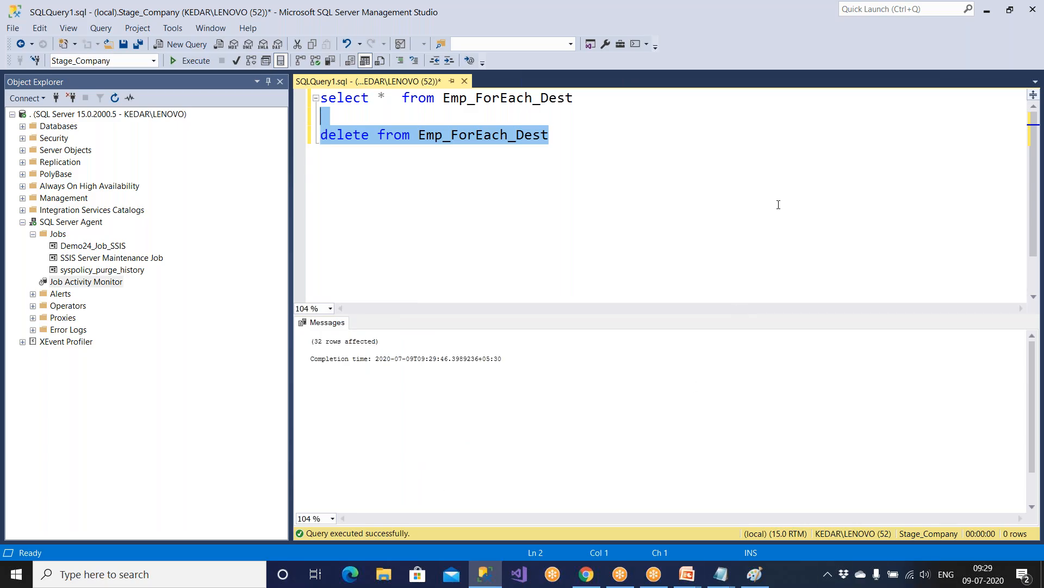
Step: Run the select query on Emp_ForEach_Dest to check the table's contents
{"action": "left_click_drag", "start_coordinate": [583, 98], "coordinate": [242, 101]}
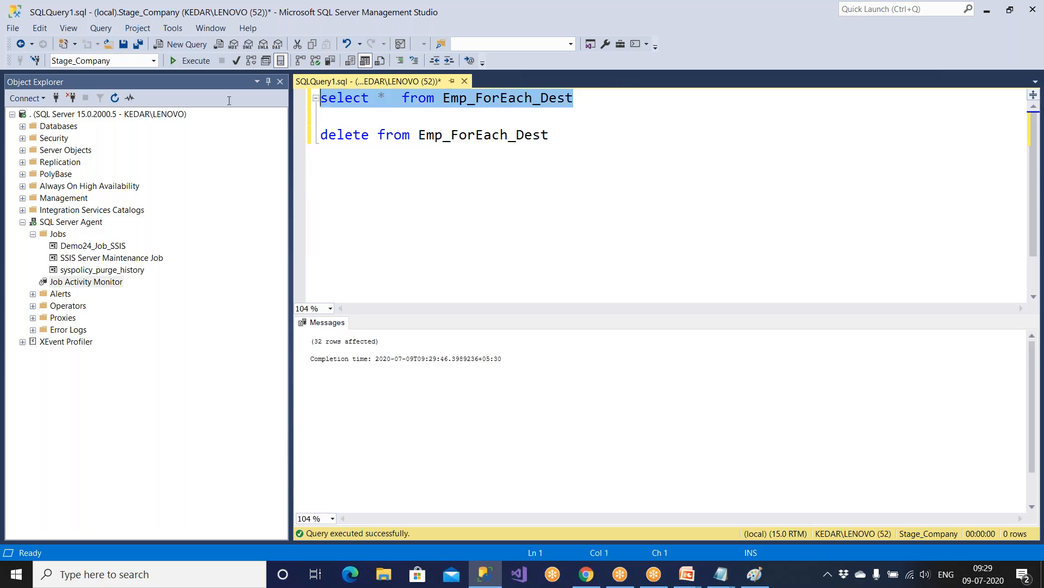
{"action": "left_click", "coordinate": [186, 65]}
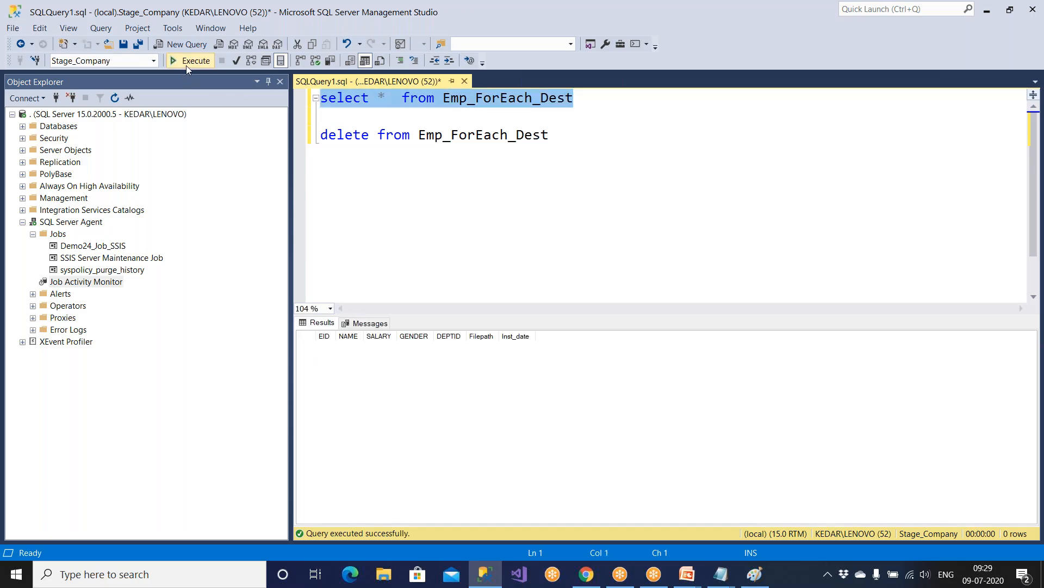
{"action": "left_click", "coordinate": [354, 135]}
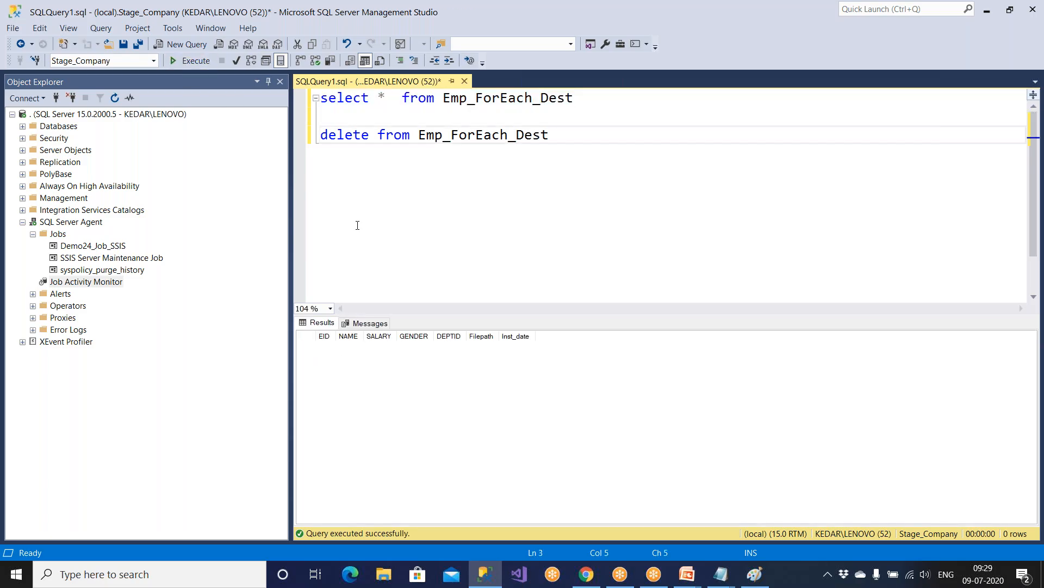
Step: Switch to the PowerPoint slide show and review the DBA Tasks slide
{"action": "mouse_move", "coordinate": [687, 574]}
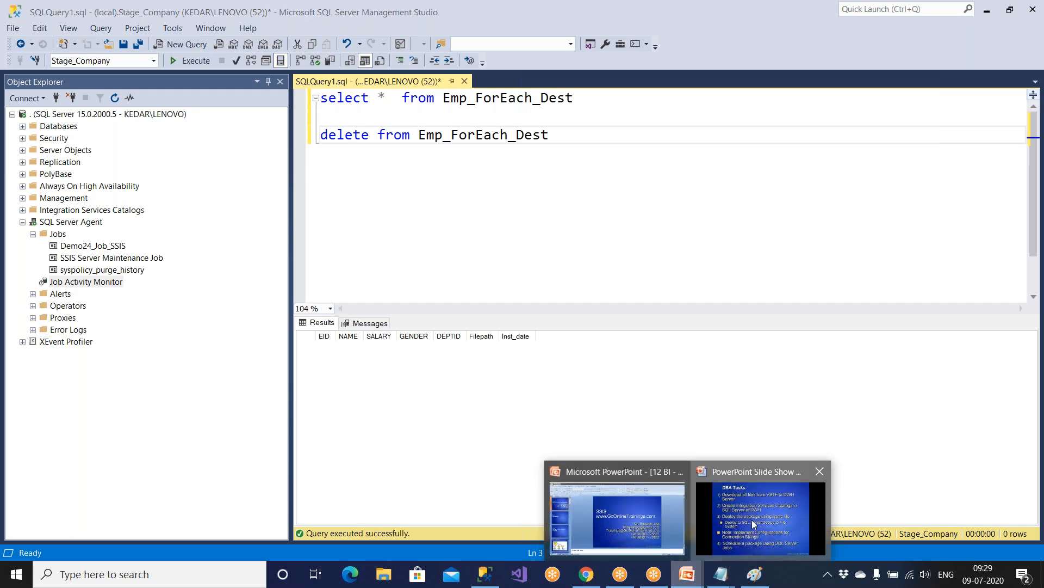
{"action": "left_click", "coordinate": [753, 524]}
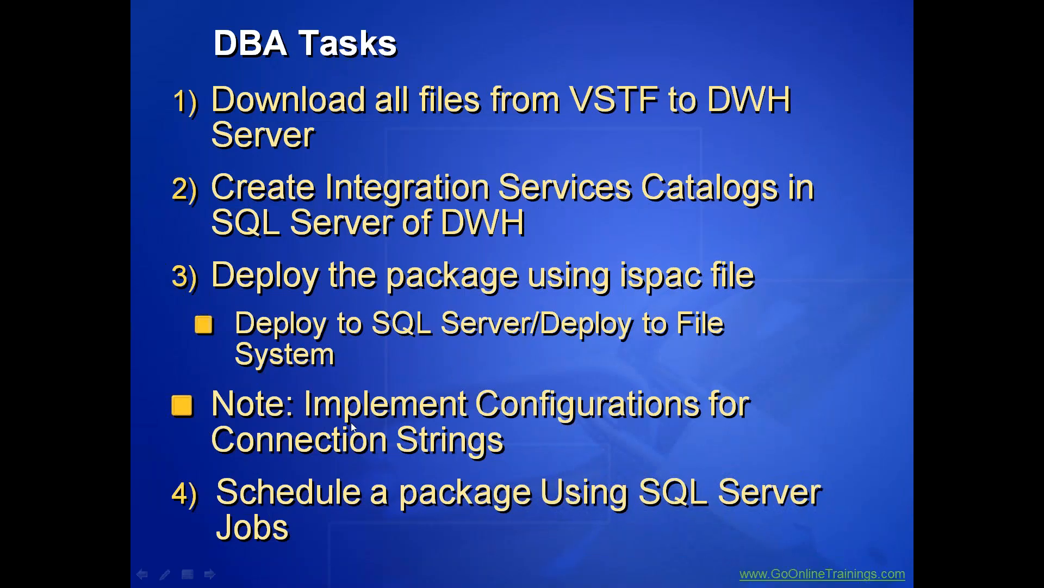
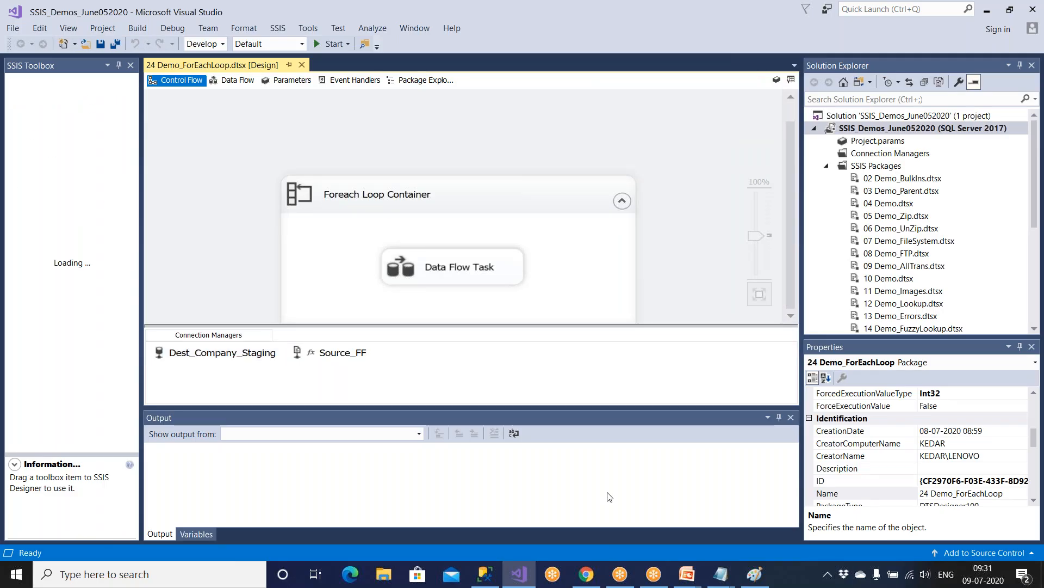
Step: Switch to SQL Server Management Studio and start a new SQL Server Agent job named fgdfg
{"action": "left_click", "coordinate": [486, 574]}
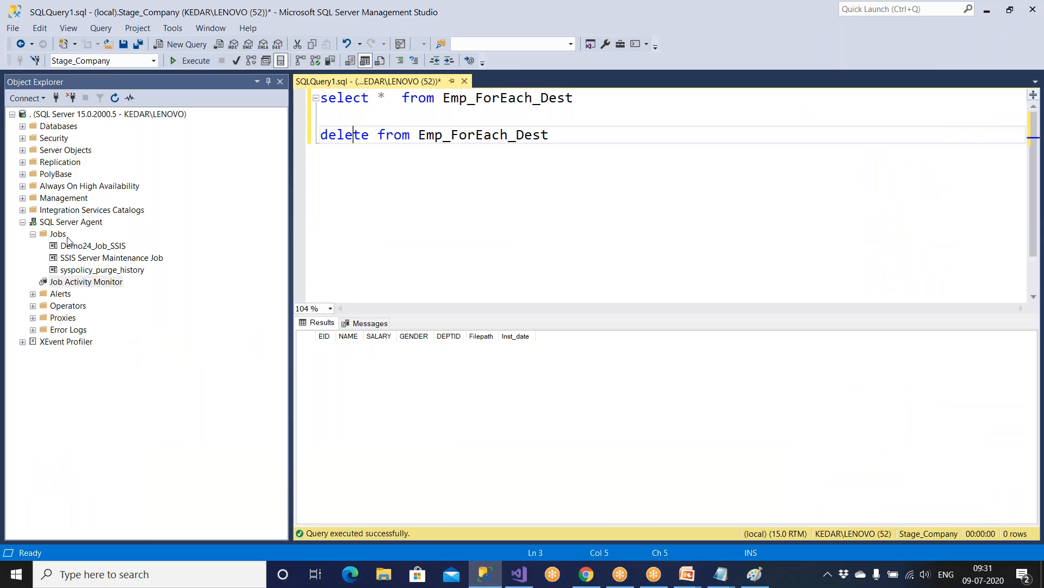
{"action": "left_click", "coordinate": [69, 247]}
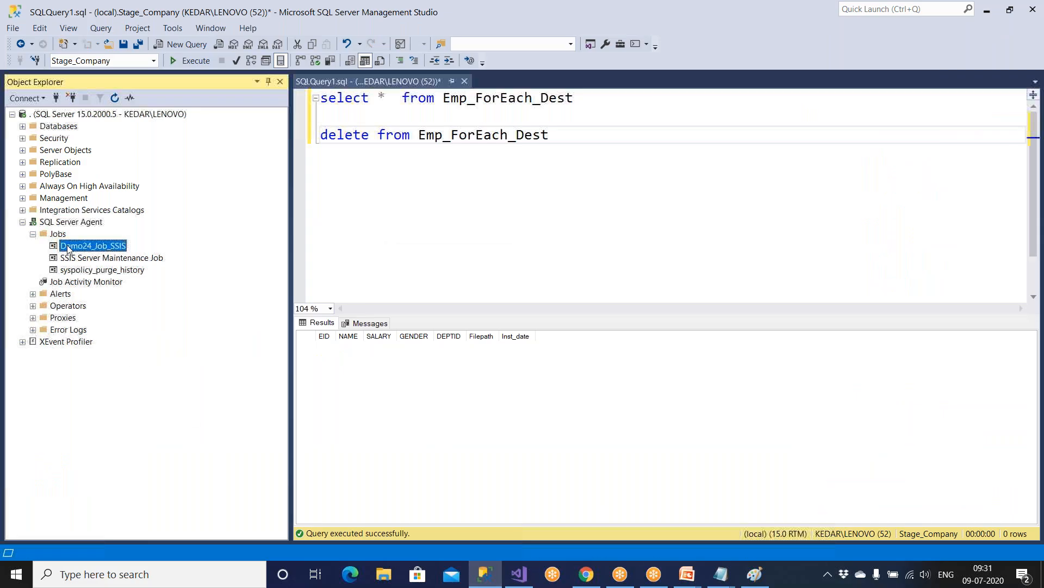
{"action": "right_click", "coordinate": [69, 248]}
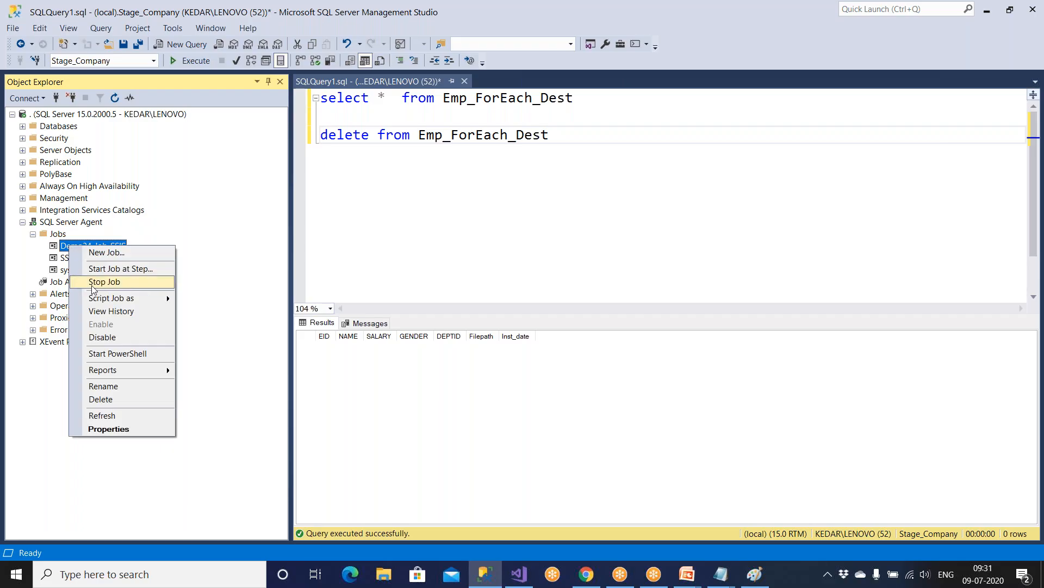
{"action": "left_click", "coordinate": [106, 252]}
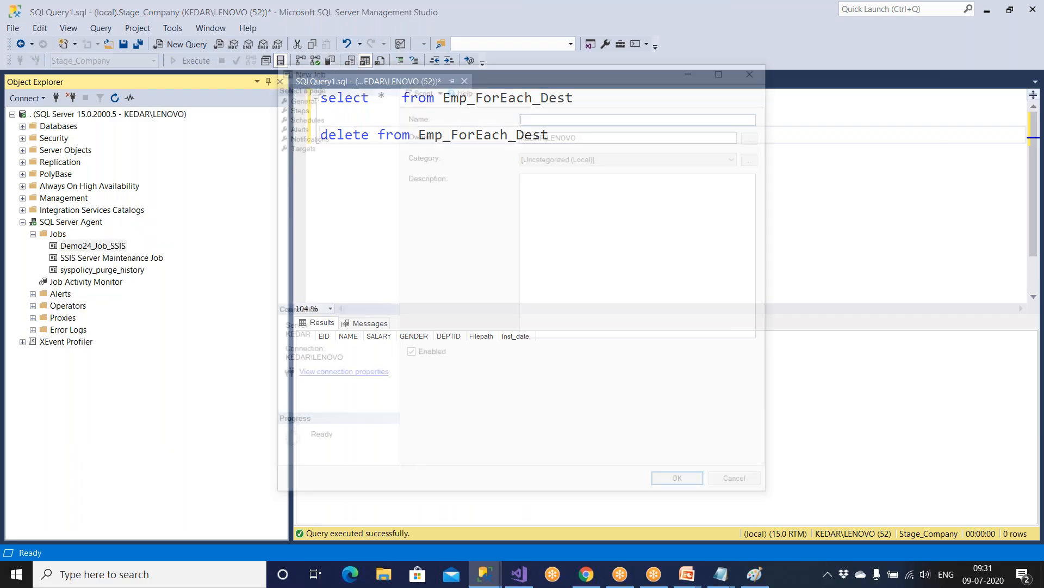
{"action": "type", "text": "fgdfg"}
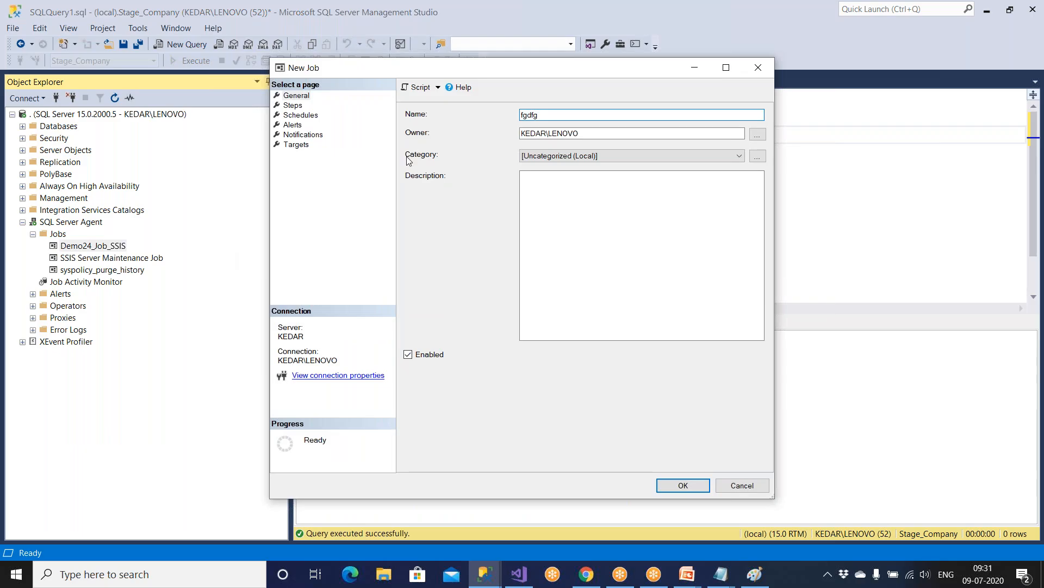
Step: Start a new job step named ffdg with the type SQL Server Integration Services Package
{"action": "left_click", "coordinate": [297, 106]}
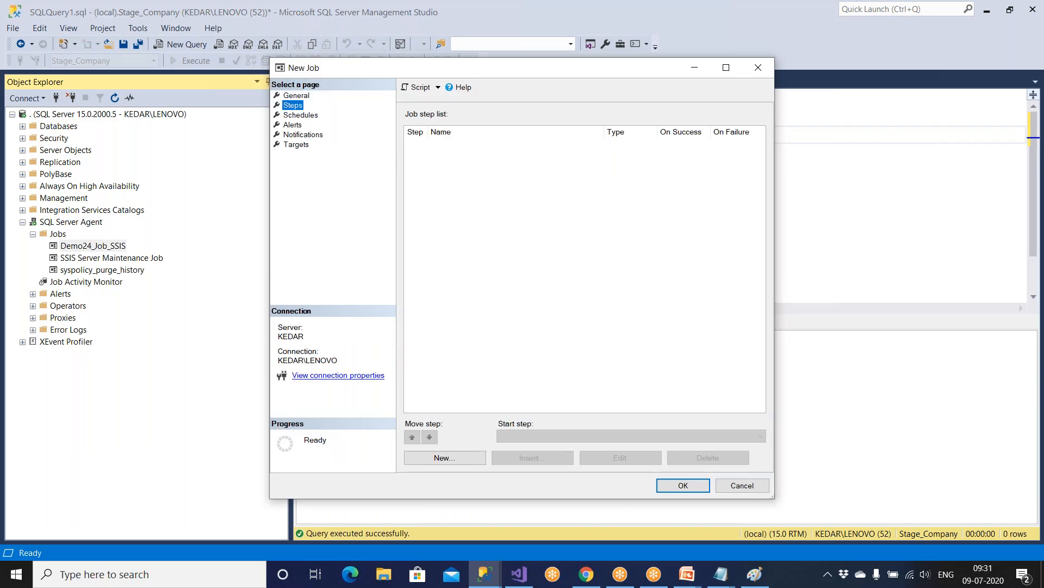
{"action": "left_click", "coordinate": [437, 458]}
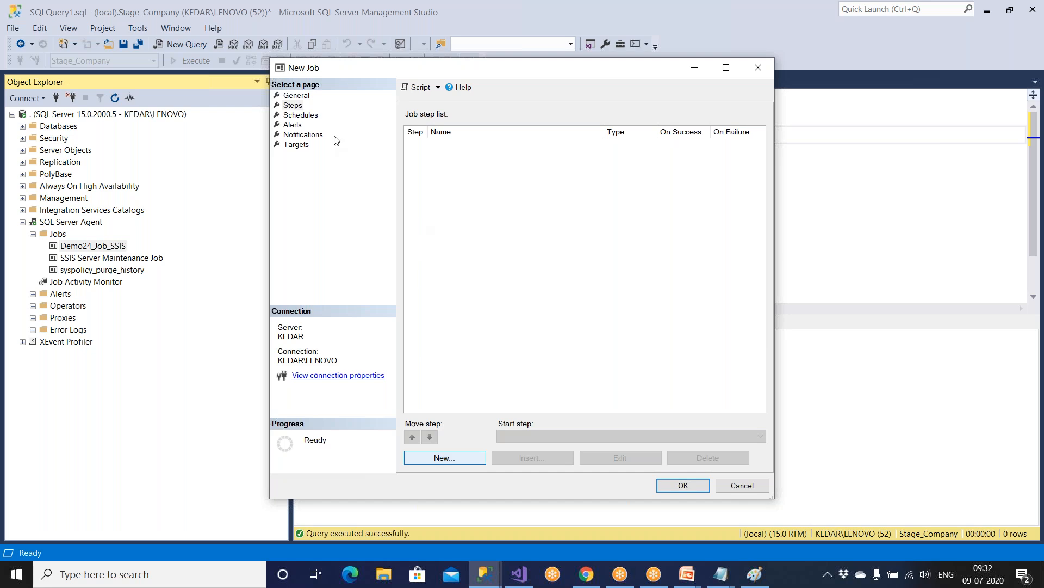
{"action": "left_click", "coordinate": [449, 459]}
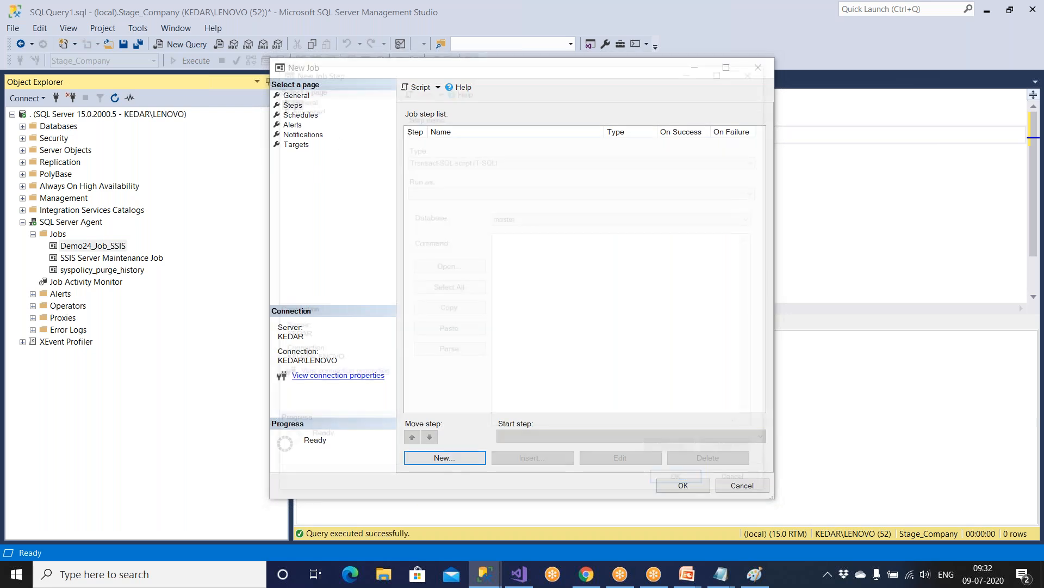
{"action": "type", "text": "ffdg"}
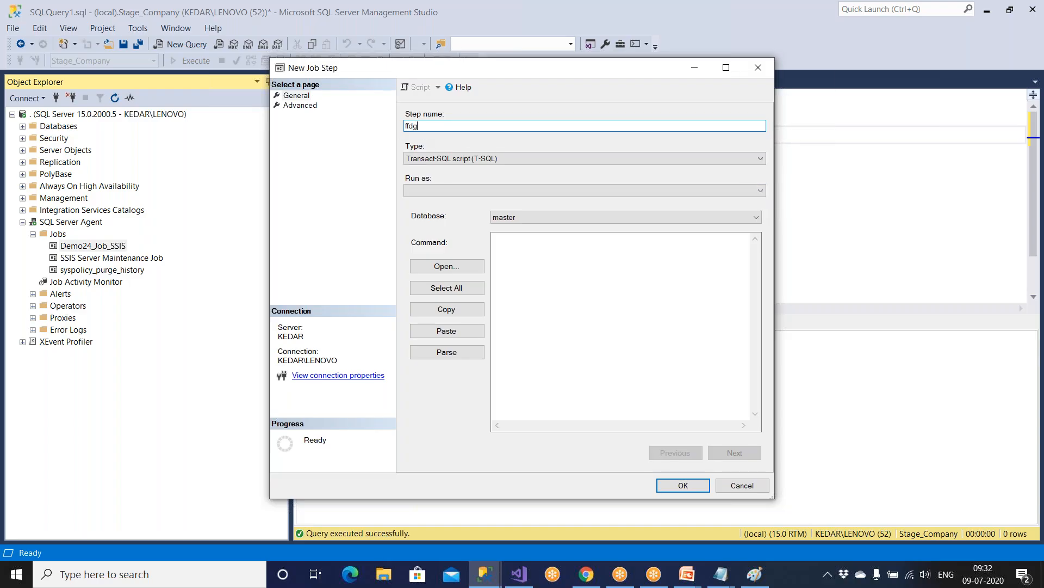
{"action": "left_click", "coordinate": [434, 158]}
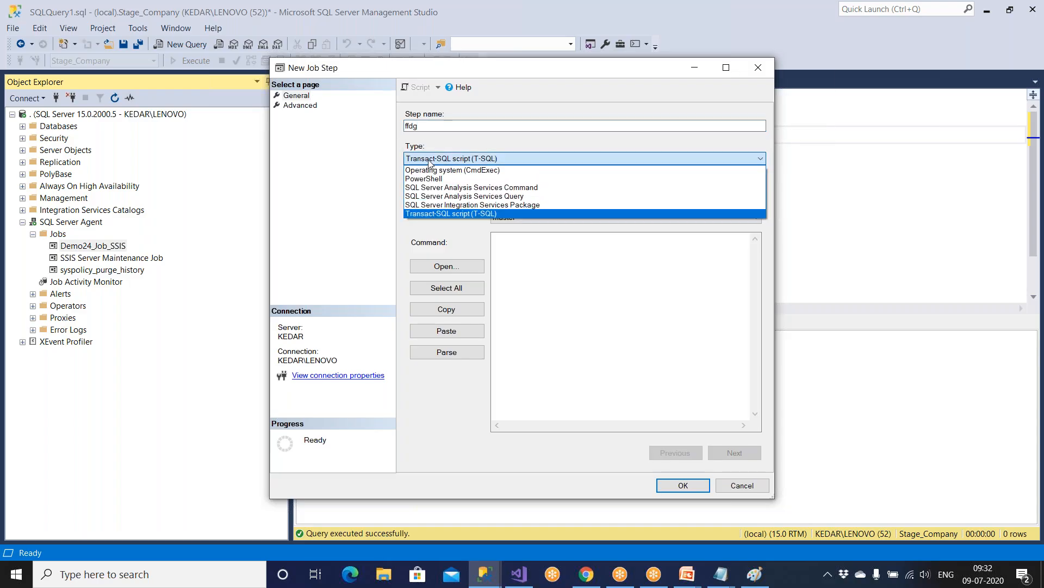
{"action": "left_click", "coordinate": [441, 204]}
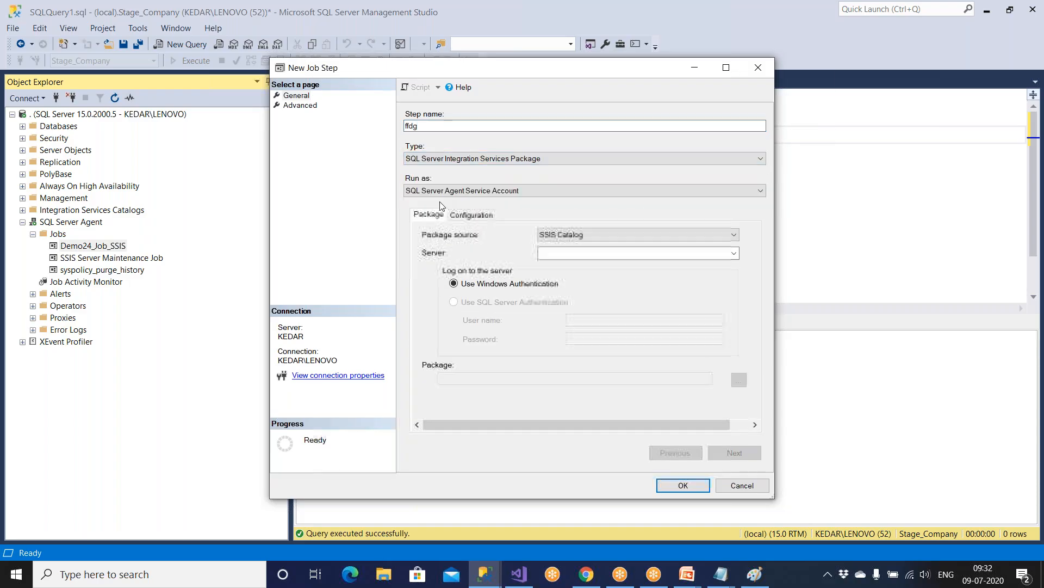
Step: Try SSIS Catalog and SQL Server as the job step's package source, and discard the new step and job
{"action": "left_click", "coordinate": [592, 235]}
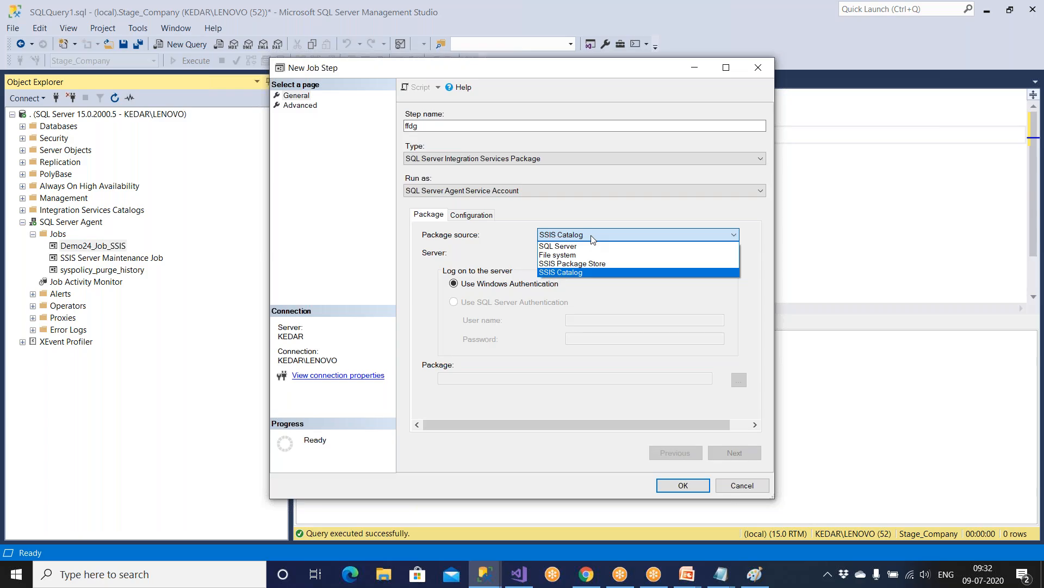
{"action": "left_click", "coordinate": [593, 272]}
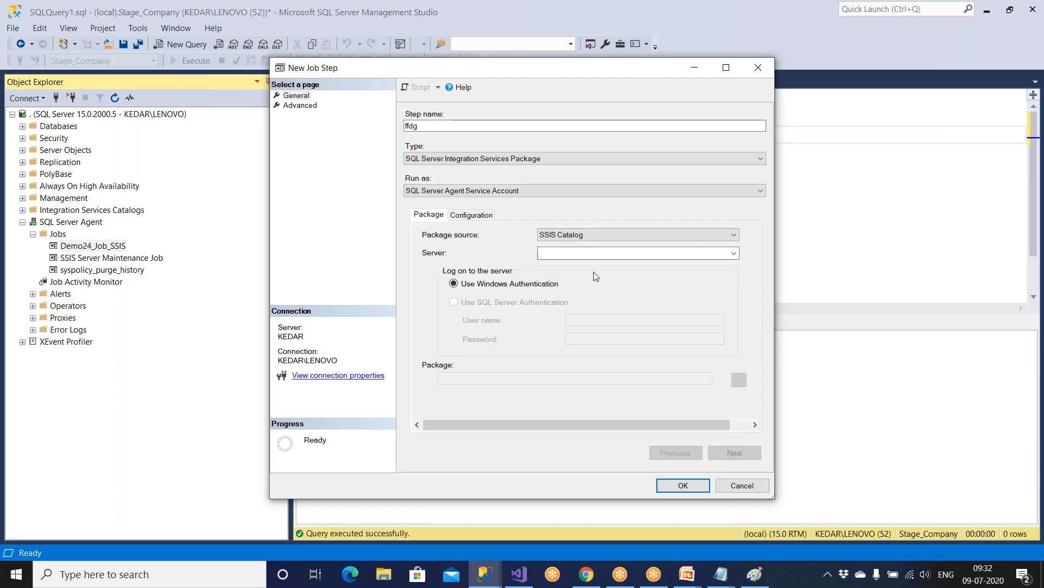
{"action": "left_click", "coordinate": [593, 235]}
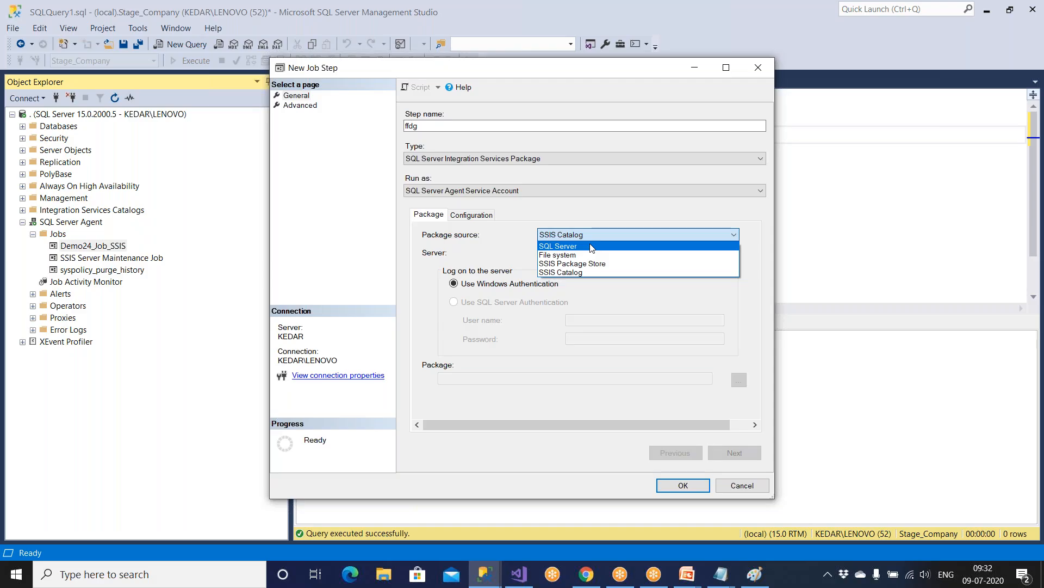
{"action": "left_click", "coordinate": [590, 245]}
{"action": "left_click", "coordinate": [590, 245]}
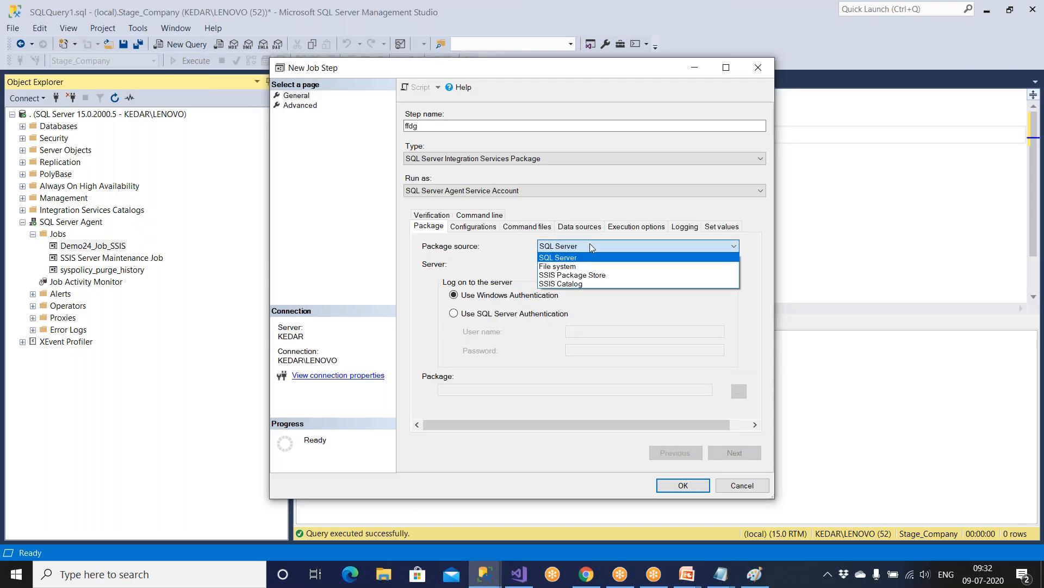
{"action": "left_click", "coordinate": [590, 243]}
{"action": "key", "text": "super"}
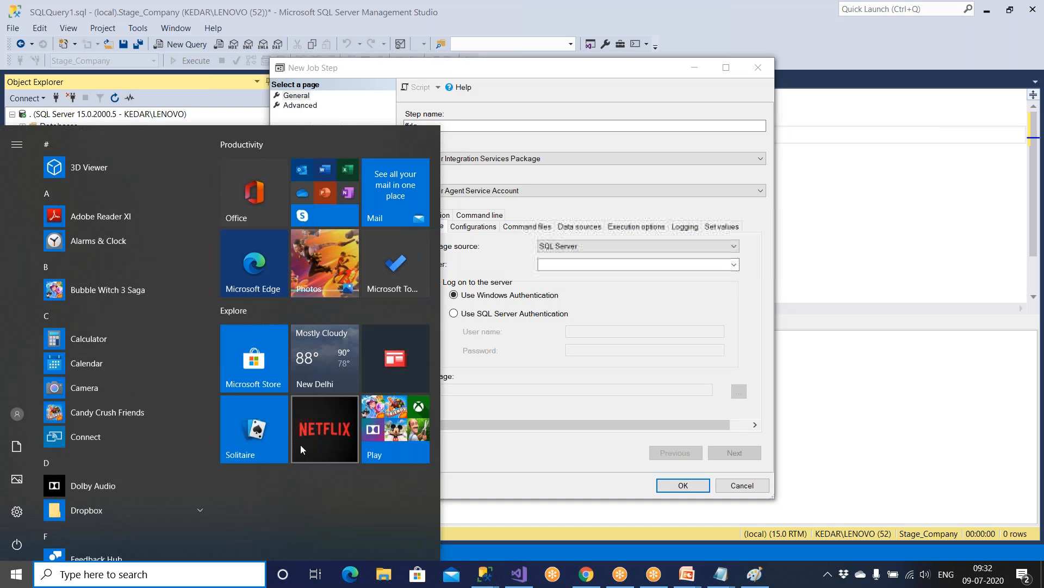
{"action": "mouse_move", "coordinate": [491, 580]}
{"action": "left_click", "coordinate": [498, 541]}
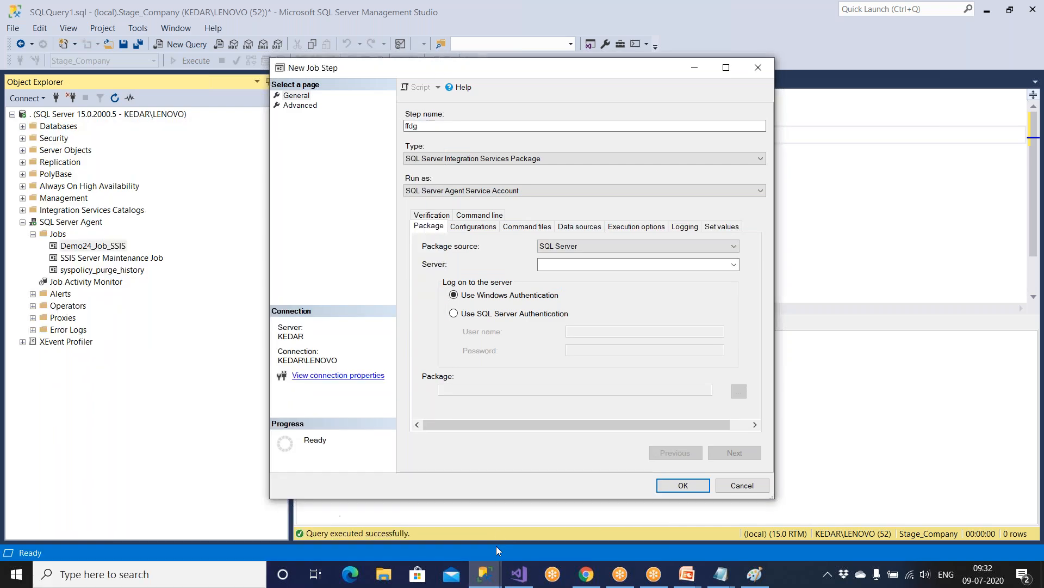
{"action": "left_click", "coordinate": [740, 488]}
{"action": "left_click", "coordinate": [738, 484]}
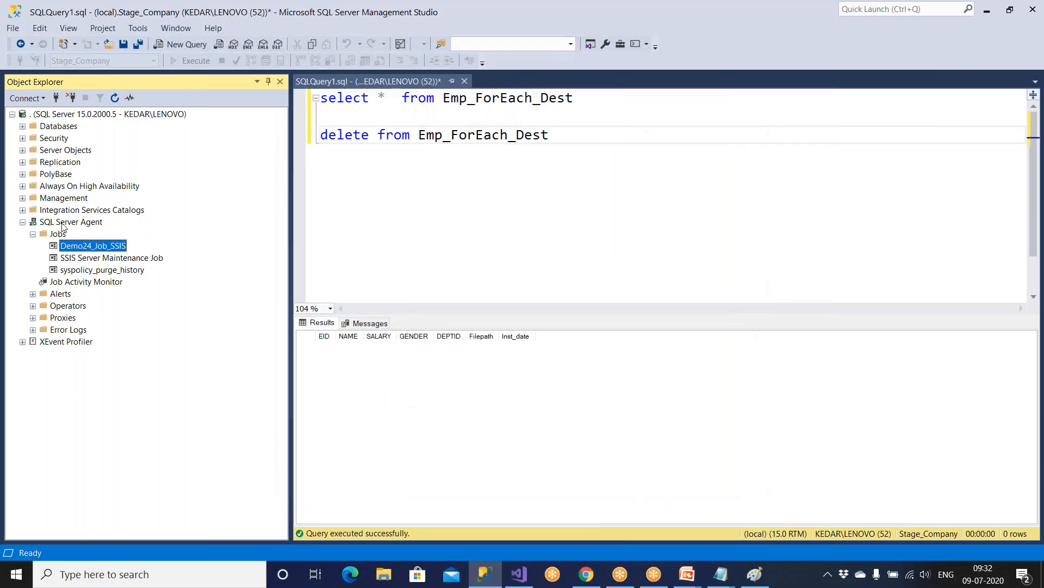
Step: Expand Integration Services Catalogs to show SSISDB and collapse the SQL Server Agent node
{"action": "left_click", "coordinate": [23, 223]}
{"action": "double_click", "coordinate": [69, 222]}
{"action": "double_click", "coordinate": [69, 214]}
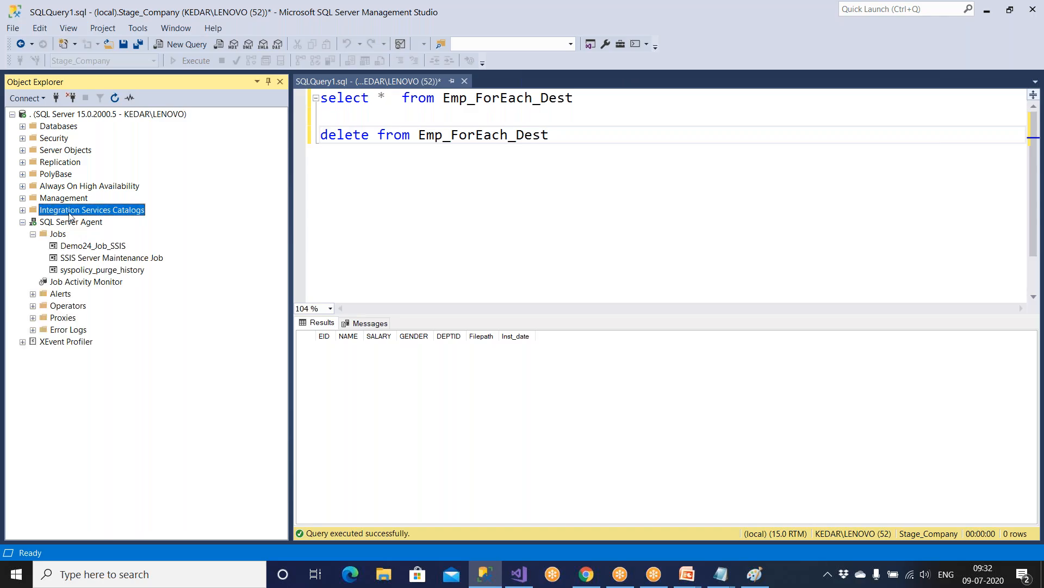
{"action": "left_click", "coordinate": [69, 222]}
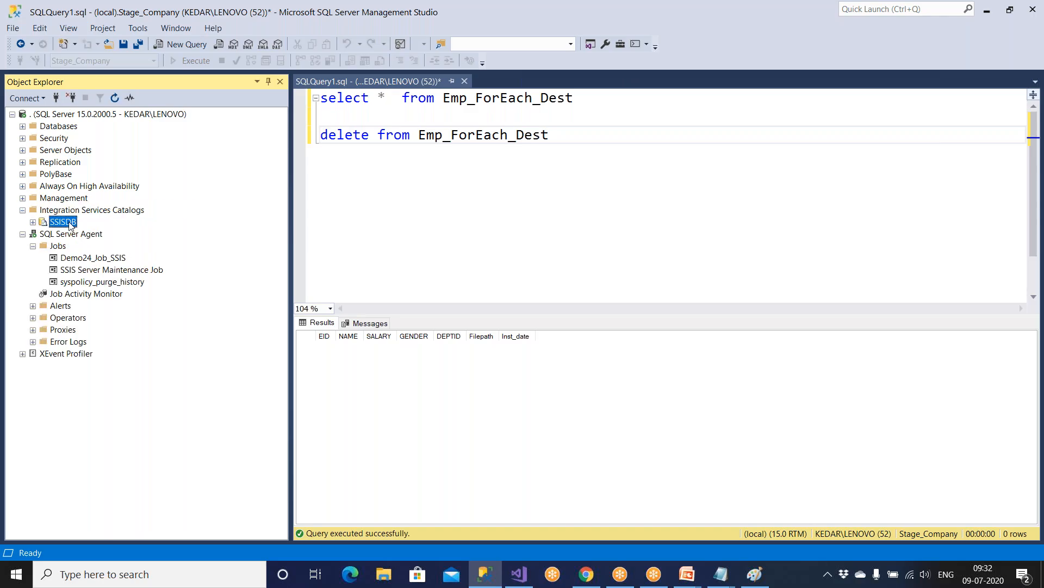
{"action": "left_click", "coordinate": [23, 234]}
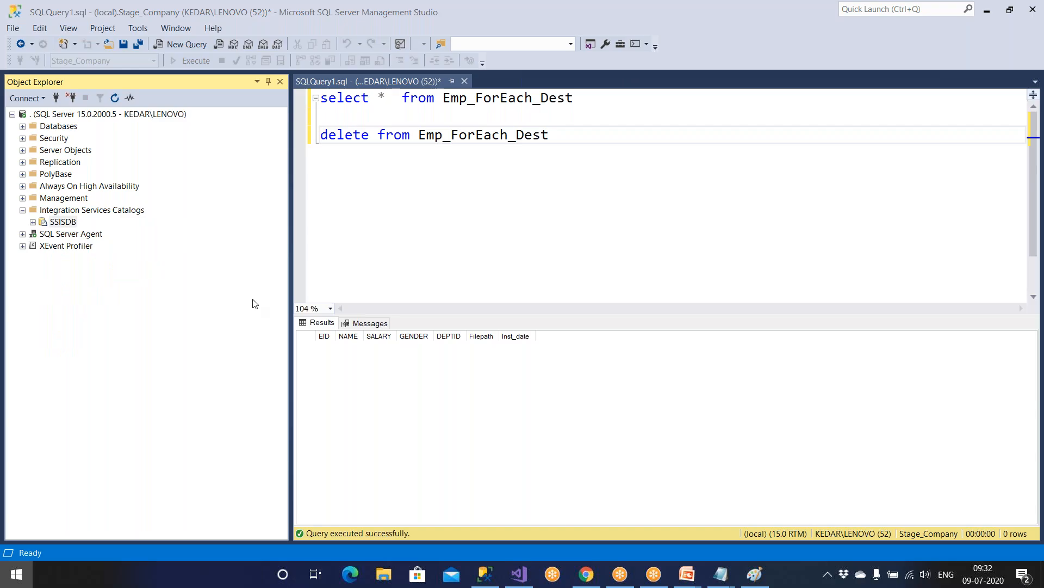
Step: Switch to the untitled Notepad note and add the line "SSIS 2005 ---- Manifest File" above the ispac line, with blank lines between them
{"action": "key", "text": "super"}
{"action": "mouse_move", "coordinate": [714, 578]}
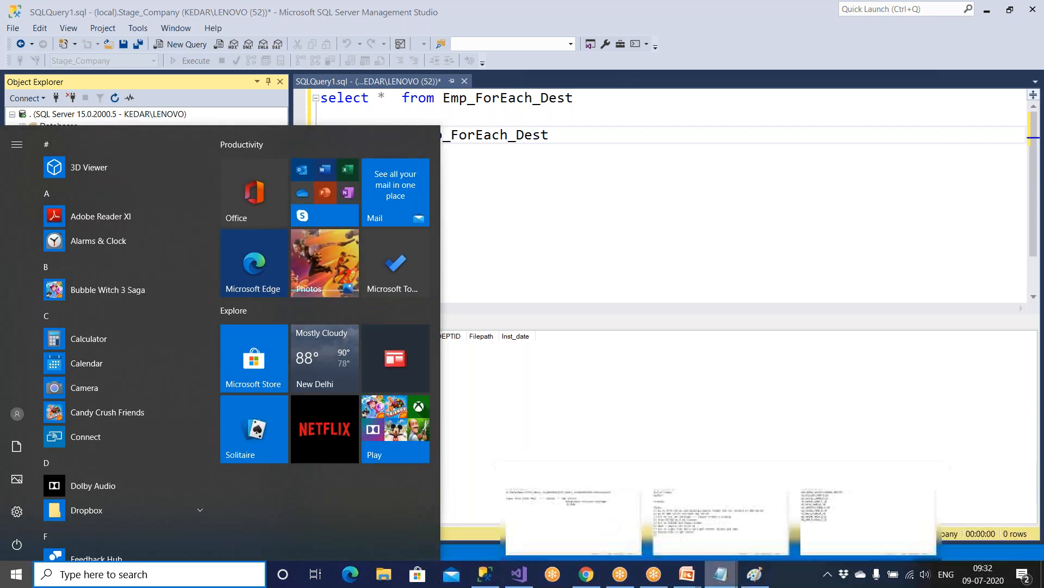
{"action": "left_click", "coordinate": [599, 517]}
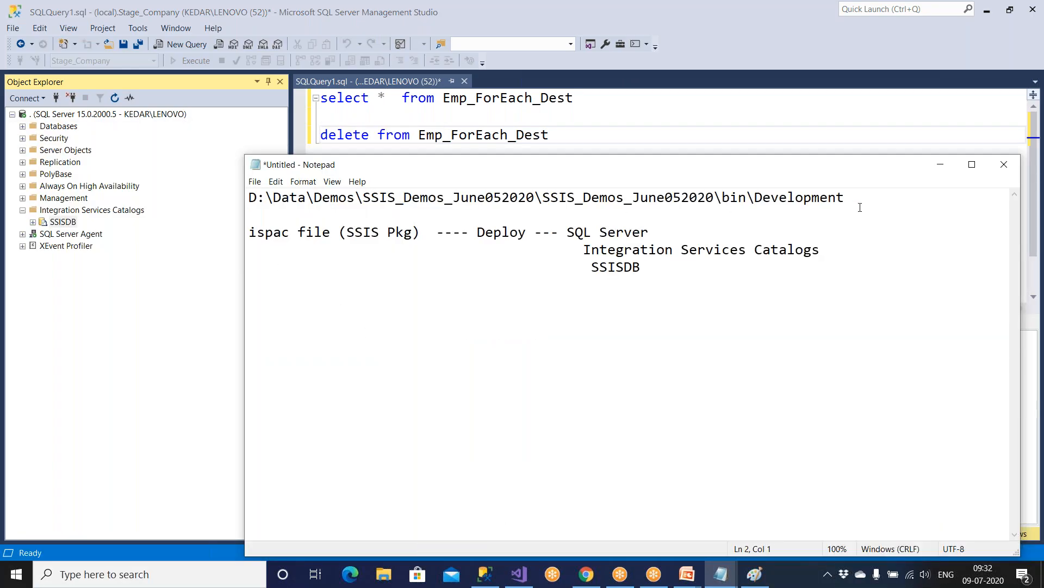
{"action": "key", "text": "Return"}
{"action": "key", "text": "Return"}
{"action": "key", "text": "Return"}
{"action": "key", "text": "Return"}
{"action": "key", "text": "Up"}
{"action": "key", "text": "Up"}
{"action": "key", "text": "Up"}
{"action": "type", "text": "ss"}
{"action": "key", "text": "BackSpace"}
{"action": "key", "text": "BackSpace"}
{"action": "type", "text": "SSIS"}
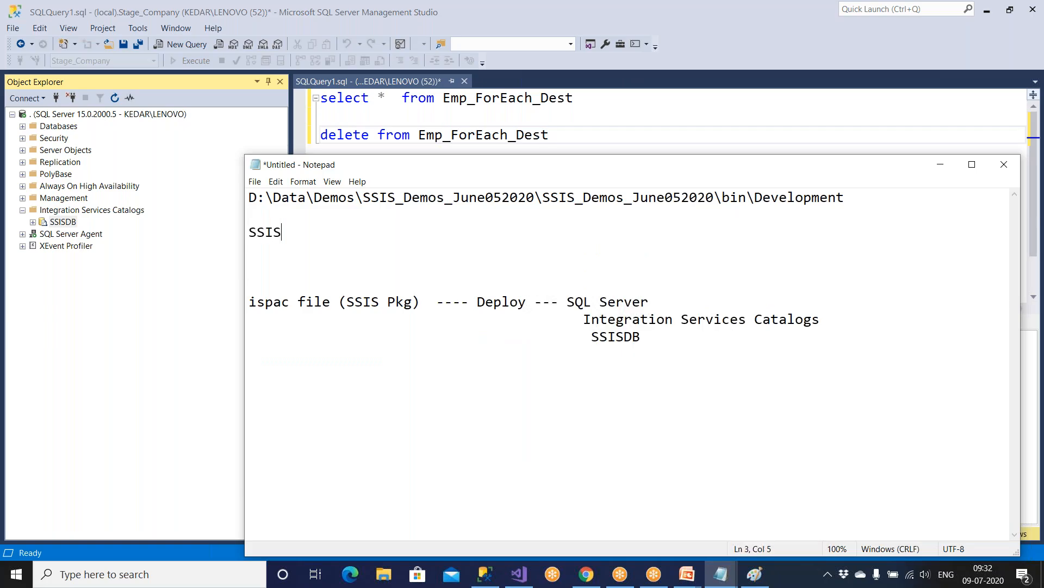
{"action": "type", "text": " 2005 ---- Manifest File "}
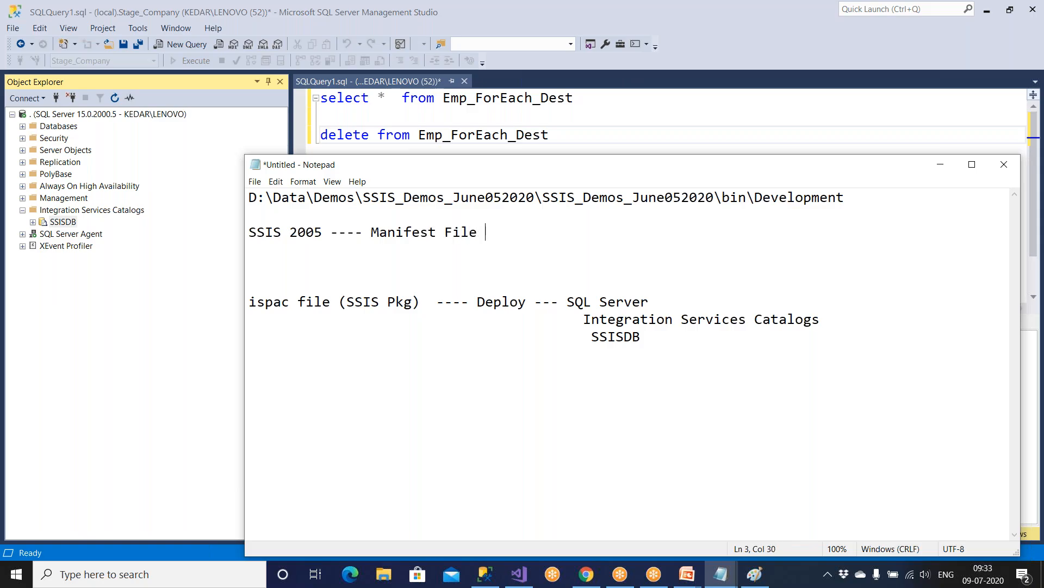
Step: Extend the SSIS 2005 manifest line with "--- Deploy --- msdb --- SQL Server"
{"action": "type", "text": "--- Deplo"}
{"action": "type", "text": "y --- SQL Server"}
{"action": "key", "text": "Left"}
{"action": "key", "text": "Left"}
{"action": "key", "text": "Left"}
{"action": "key", "text": "Left"}
{"action": "key", "text": "Left"}
{"action": "key", "text": "Left"}
{"action": "key", "text": "Left"}
{"action": "key", "text": "Left"}
{"action": "key", "text": "Left"}
{"action": "key", "text": "Left"}
{"action": "key", "text": "Left"}
{"action": "type", "text": "msdb ---"}
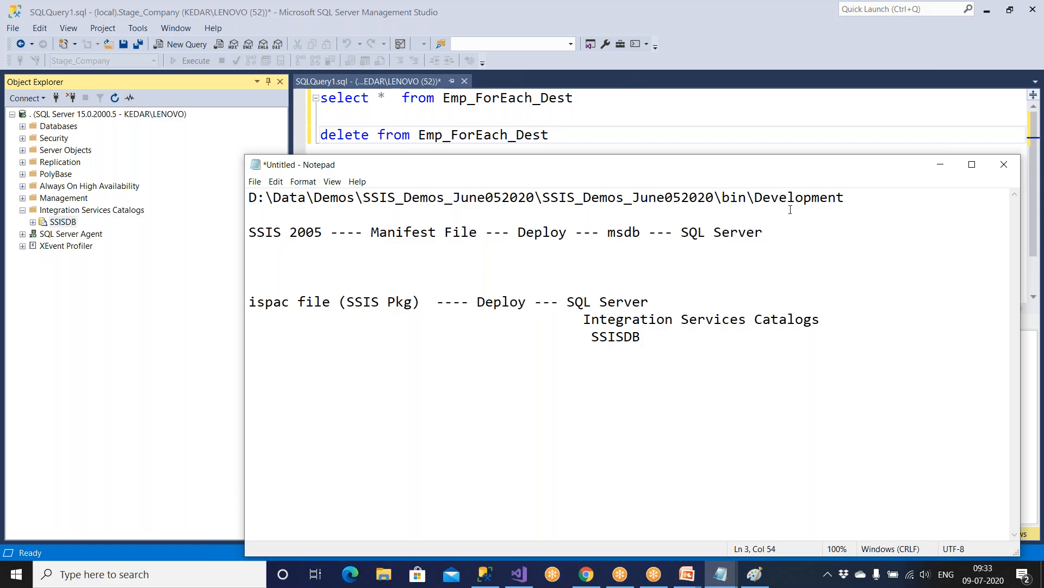
Step: Add the versions 2008 and 2008 R2 after SSIS 2005 in the manifest line
{"action": "left_click", "coordinate": [323, 233]}
{"action": "type", "text": ", 2008"}
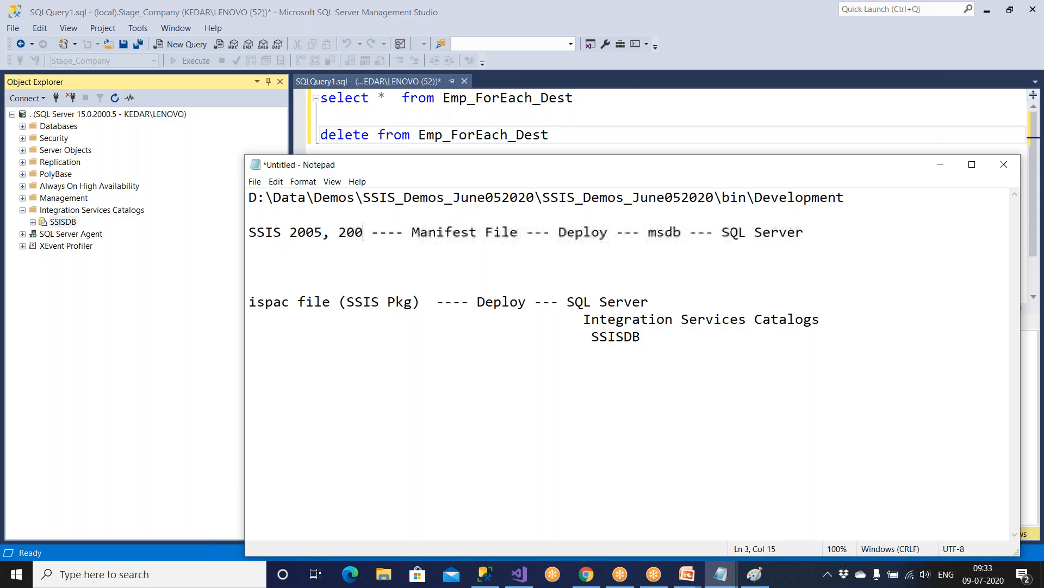
{"action": "type", "text": ", 2008 "}
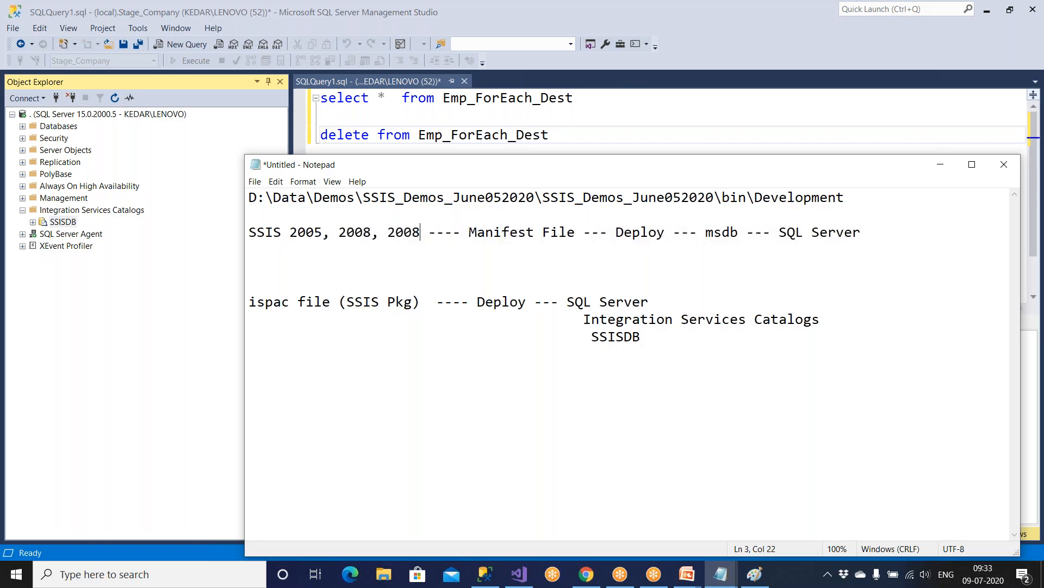
{"action": "type", "text": "R2"}
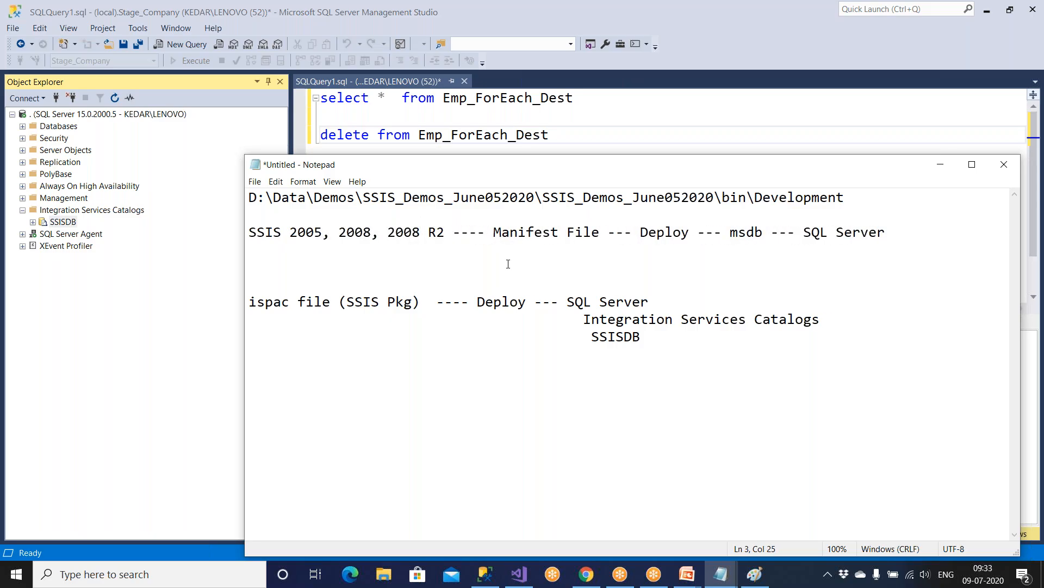
Step: Add the heading "SSIS 2012" above the ispac line and break the manifest line after "2008 R2"
{"action": "left_click", "coordinate": [388, 233], "text": "shift"}
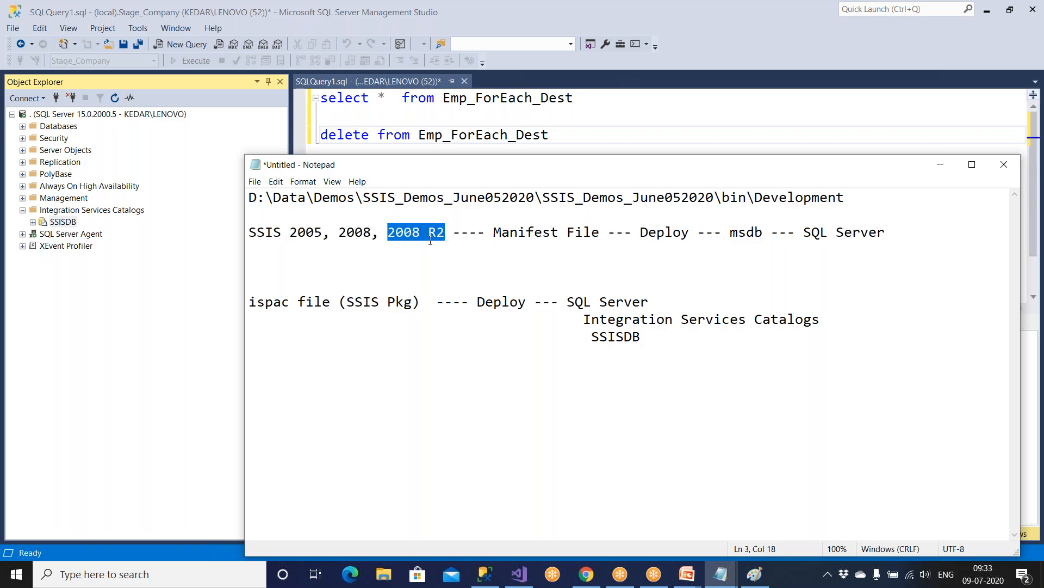
{"action": "left_click", "coordinate": [274, 287]}
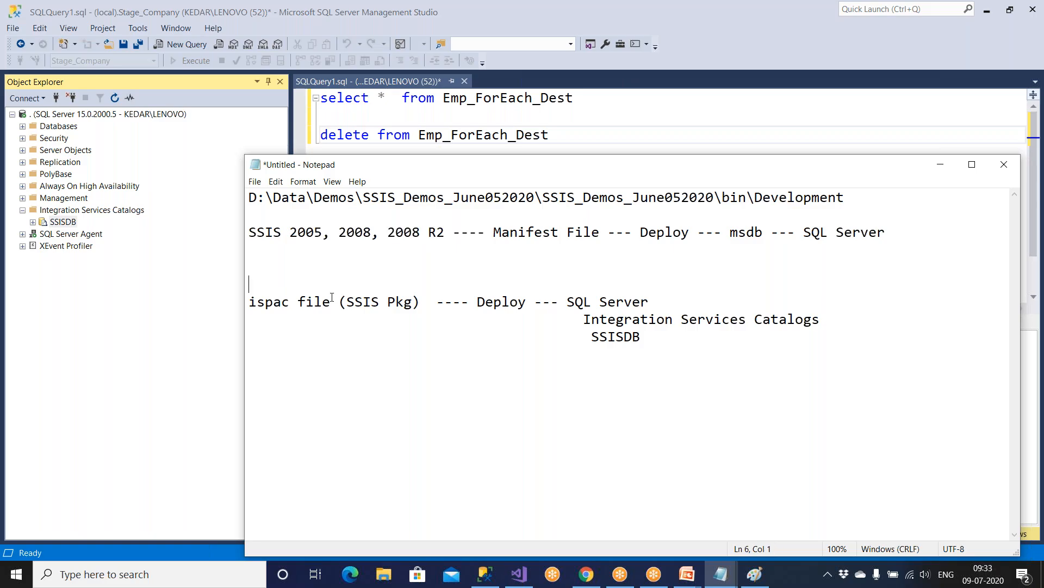
{"action": "type", "text": "SSIS 2012"}
{"action": "left_click", "coordinate": [453, 234]}
{"action": "key", "text": "Return"}
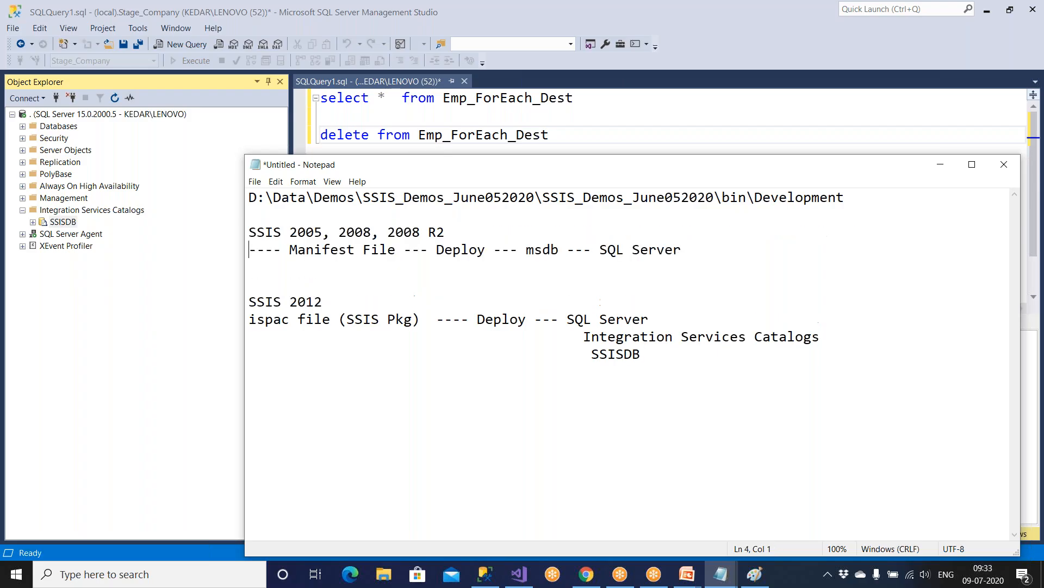
Step: Prefix the ispac line with "----" and remove "(SSIS Pkg)" from it
{"action": "left_click", "coordinate": [252, 320]}
{"action": "type", "text": "----"}
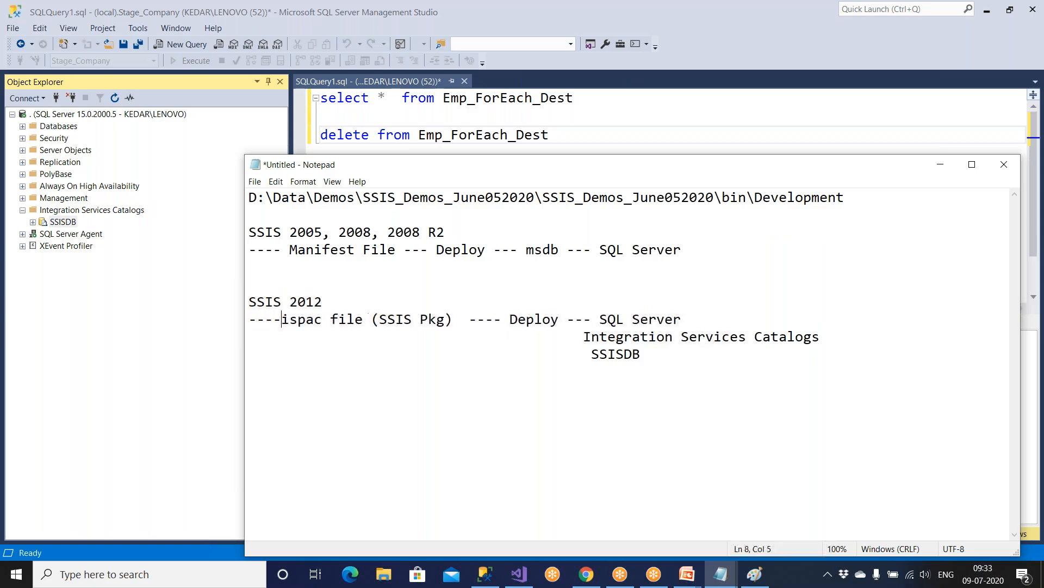
{"action": "left_click_drag", "start_coordinate": [284, 320], "coordinate": [462, 321]}
{"action": "left_click", "coordinate": [431, 350]}
{"action": "left_click_drag", "start_coordinate": [374, 320], "coordinate": [452, 320]}
{"action": "key", "text": "Delete"}
Step: Insert "SSISDB --- " before SQL Server in the ispac line, matching the structure of the manifest line
{"action": "left_click_drag", "start_coordinate": [288, 253], "coordinate": [396, 251]}
{"action": "left_click_drag", "start_coordinate": [281, 320], "coordinate": [370, 319]}
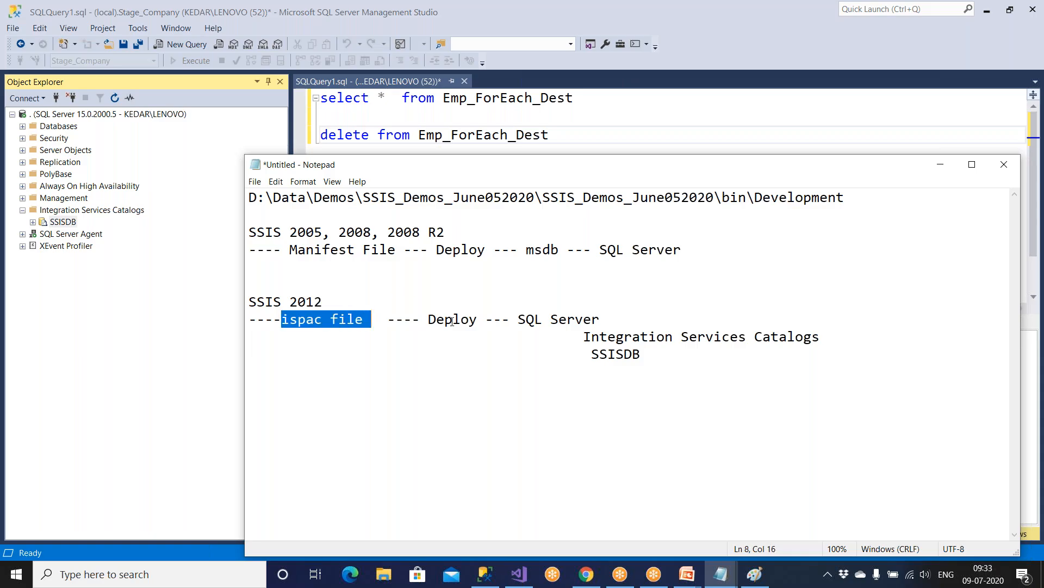
{"action": "left_click_drag", "start_coordinate": [526, 250], "coordinate": [559, 250]}
{"action": "left_click", "coordinate": [518, 320]}
{"action": "type", "text": "SSISDB --- S"}
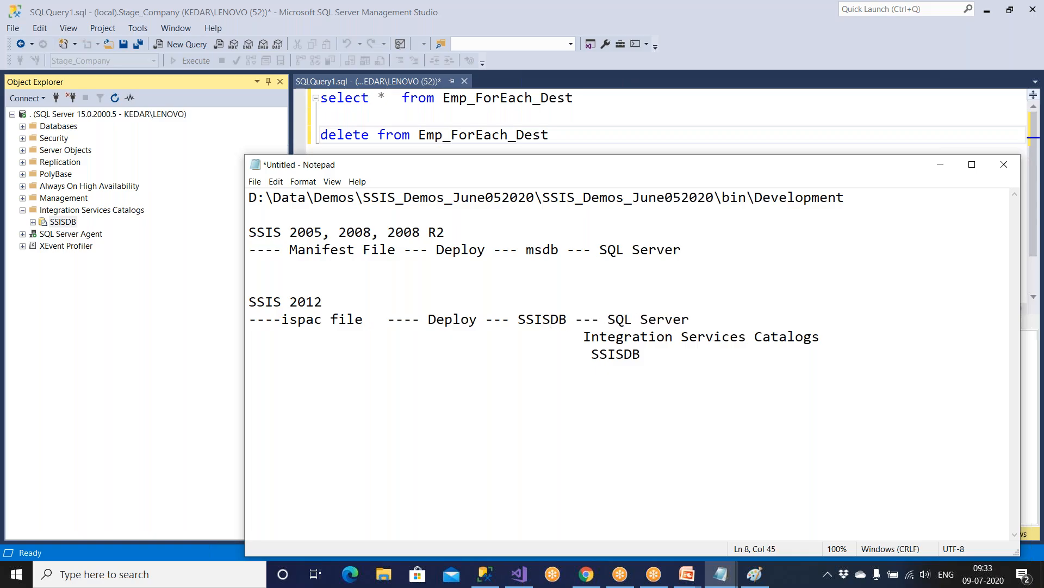
Step: Highlight msdb in the manifest line and the Integration Services Catalogs and SSISDB lines below the ispac line
{"action": "left_click_drag", "start_coordinate": [585, 337], "coordinate": [708, 354]}
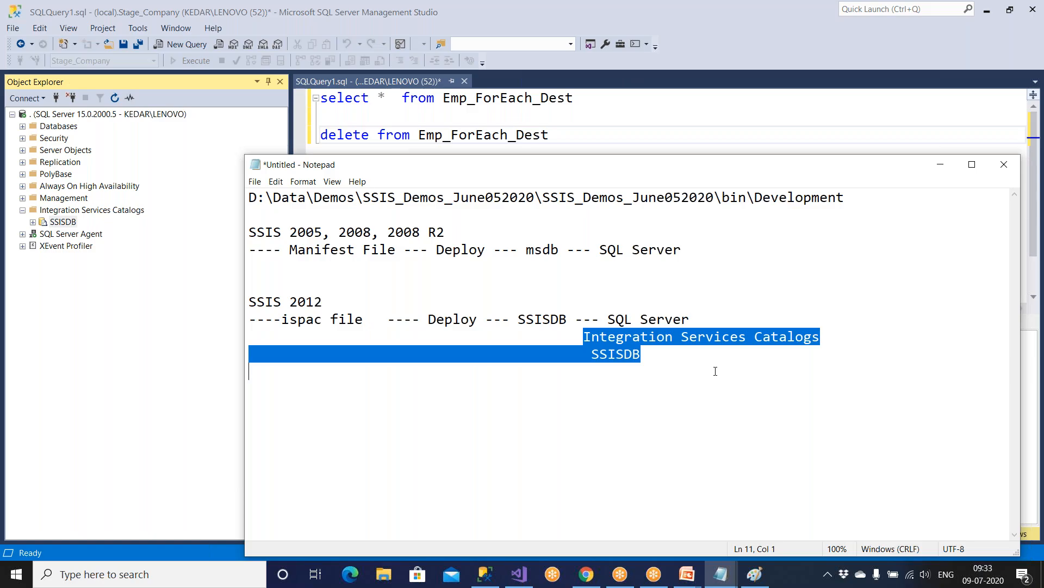
{"action": "left_click", "coordinate": [715, 371]}
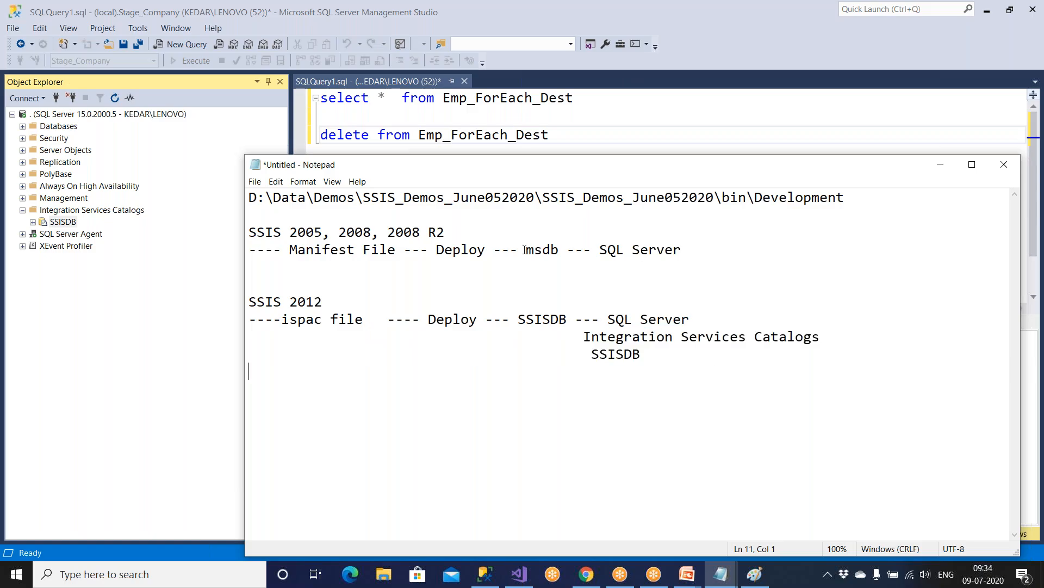
{"action": "left_click_drag", "start_coordinate": [525, 250], "coordinate": [561, 251]}
{"action": "left_click", "coordinate": [688, 253]}
{"action": "left_click_drag", "start_coordinate": [584, 337], "coordinate": [661, 361]}
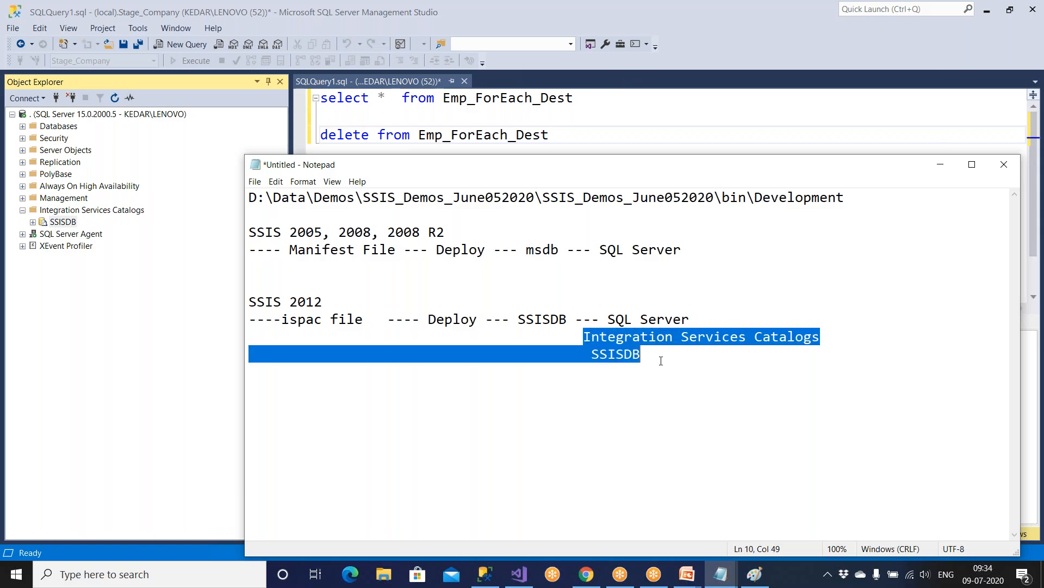
Step: Switch to SQL Server Management Studio and locate msdb under System Databases and SSISDB under Integration Services Catalogs
{"action": "left_click", "coordinate": [106, 328]}
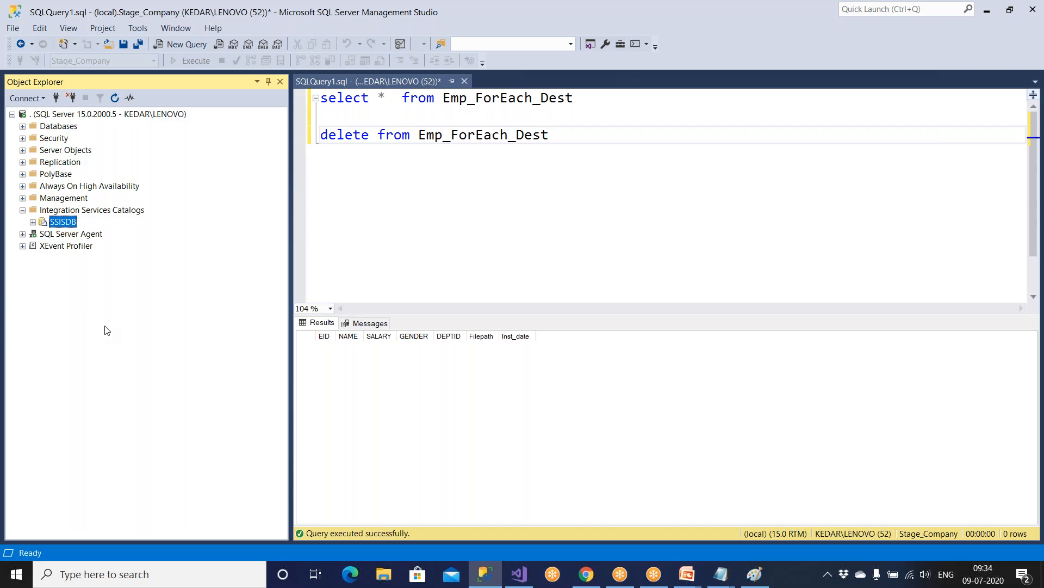
{"action": "left_click", "coordinate": [22, 126]}
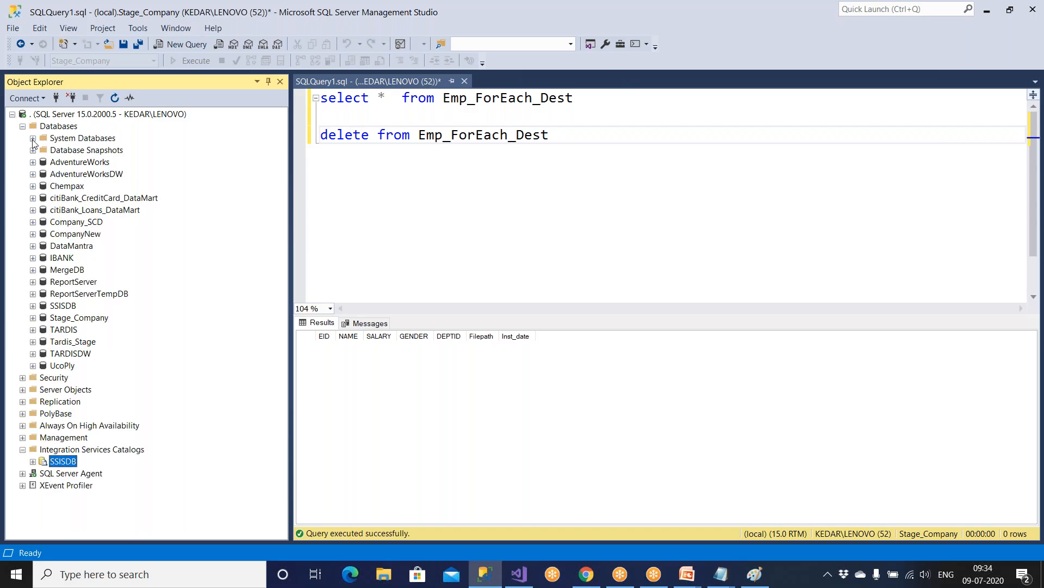
{"action": "left_click", "coordinate": [33, 138]}
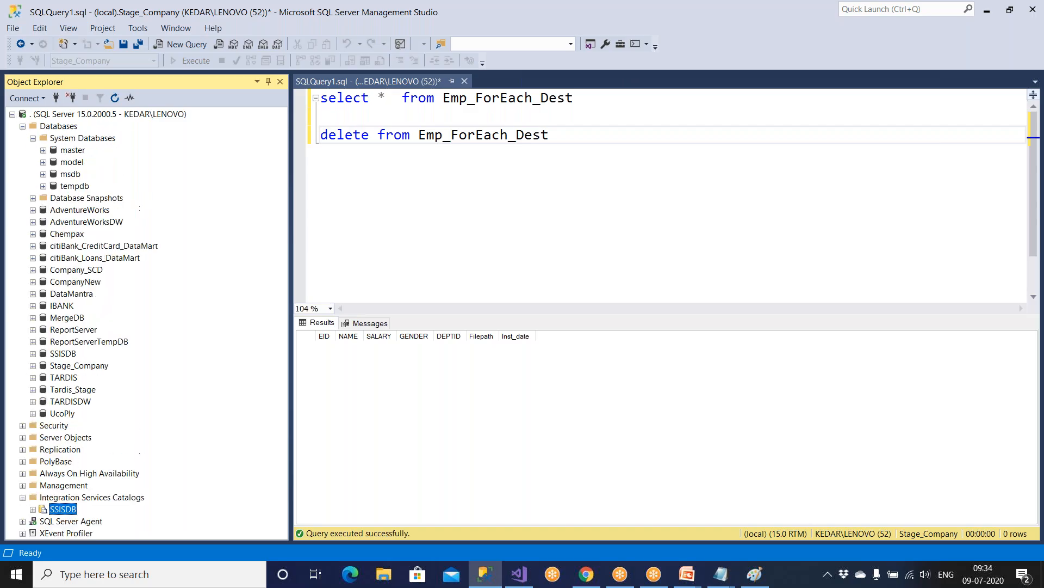
{"action": "left_click", "coordinate": [70, 173]}
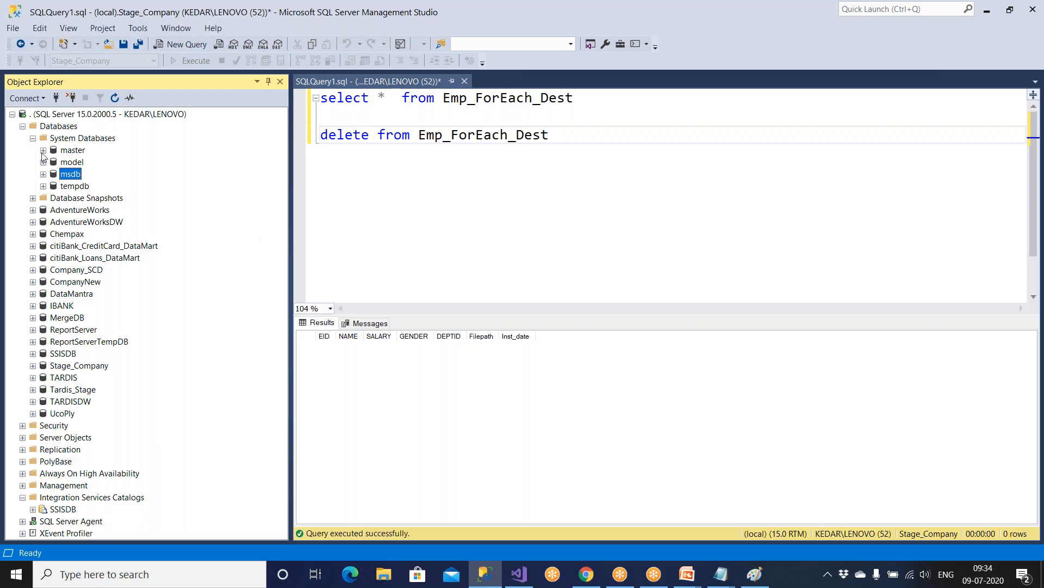
{"action": "left_click", "coordinate": [33, 139]}
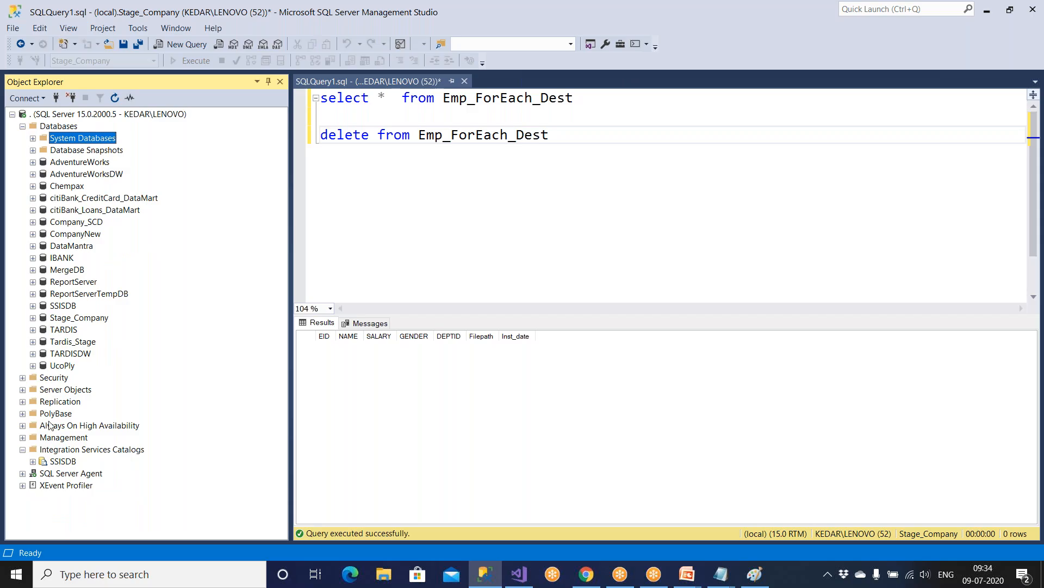
{"action": "left_click", "coordinate": [69, 463]}
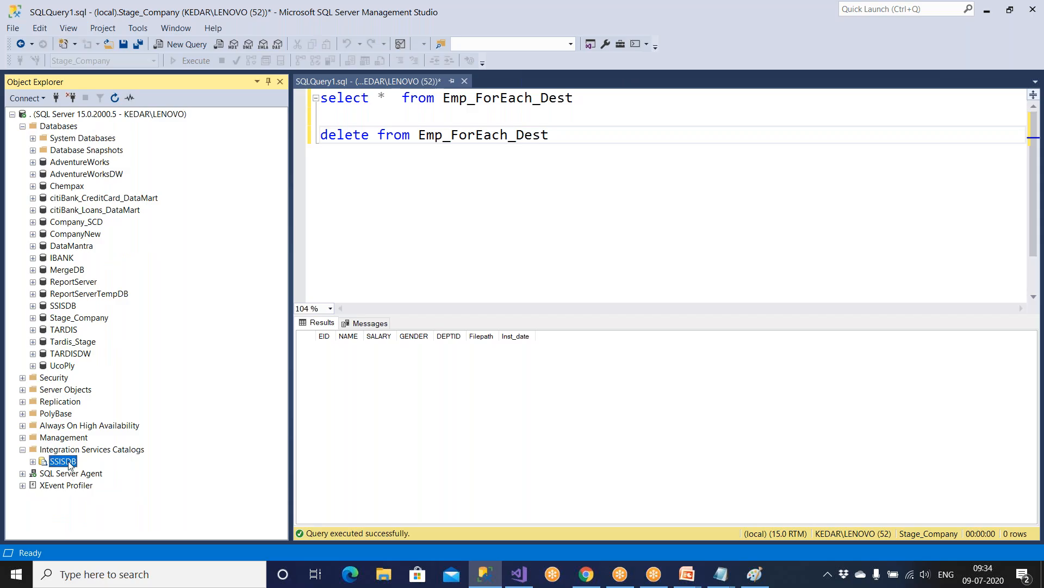
{"action": "left_click", "coordinate": [92, 448]}
{"action": "left_click", "coordinate": [74, 463]}
Step: Return to the untitled Notepad note and highlight the manifest and msdb text, the SSIS 2012 heading, the ispac file and SSISDB
{"action": "left_click", "coordinate": [721, 574]}
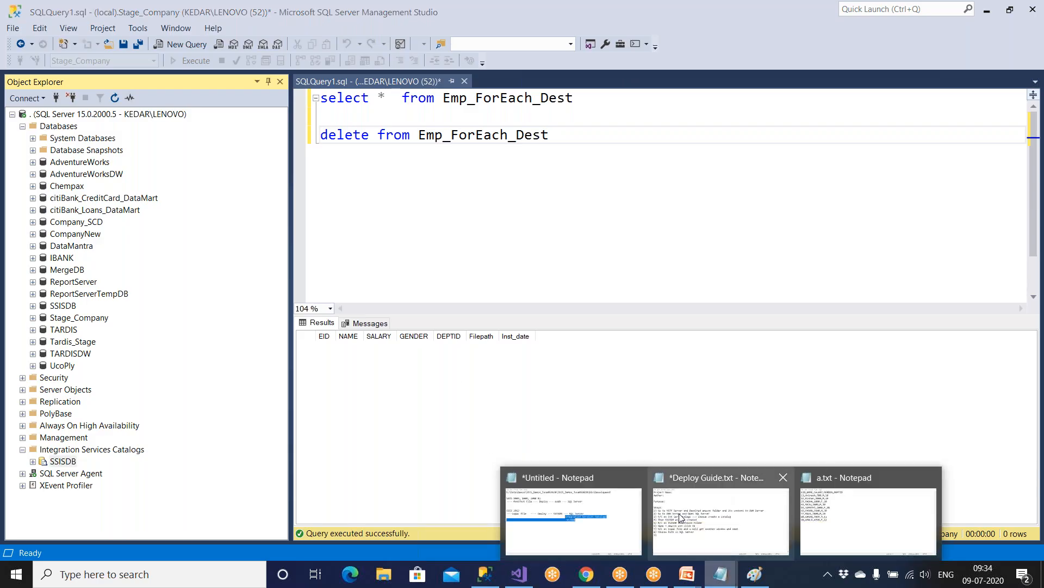
{"action": "left_click", "coordinate": [615, 517]}
{"action": "left_click", "coordinate": [597, 421]}
{"action": "left_click_drag", "start_coordinate": [528, 252], "coordinate": [560, 251]}
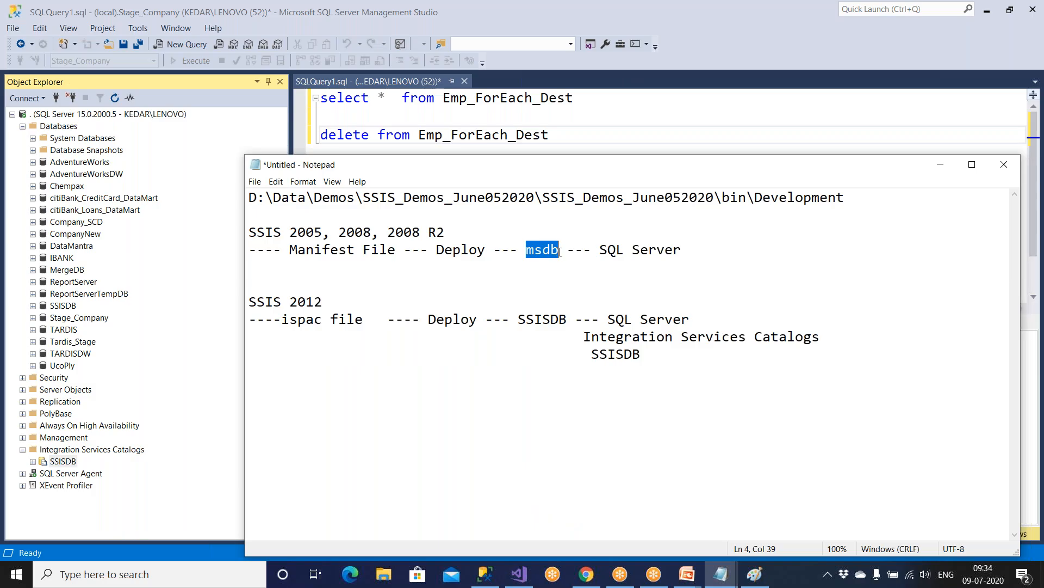
{"action": "left_click_drag", "start_coordinate": [670, 260], "coordinate": [261, 217]}
{"action": "left_click_drag", "start_coordinate": [373, 319], "coordinate": [263, 318]}
{"action": "left_click_drag", "start_coordinate": [332, 300], "coordinate": [225, 295]}
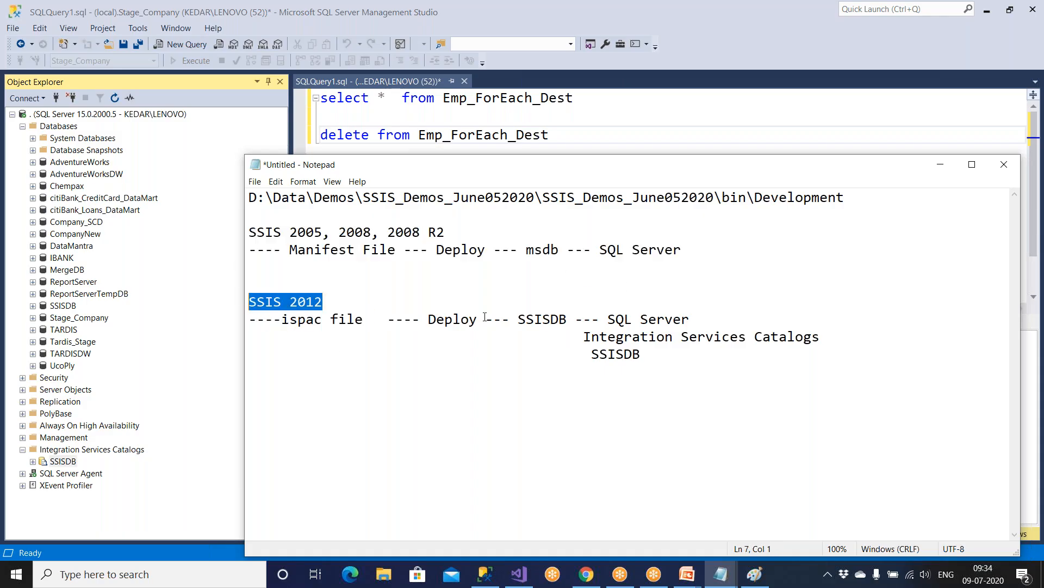
{"action": "left_click_drag", "start_coordinate": [517, 320], "coordinate": [575, 319]}
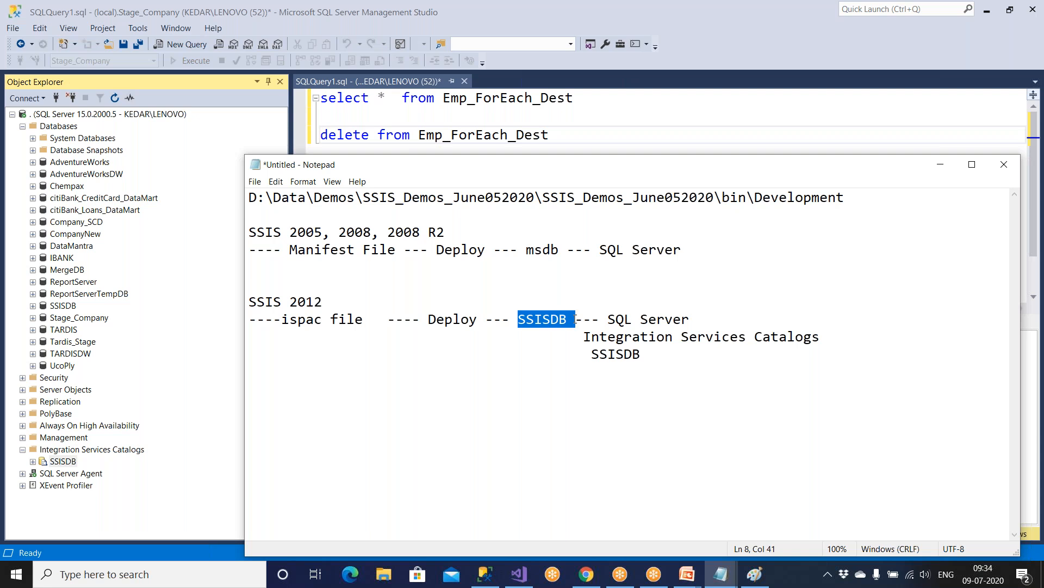
Step: Switch back to SQL Server Management Studio and show the step list of the SQL Server Agent job Demo24_Job_SSIS
{"action": "left_click", "coordinate": [484, 574]}
{"action": "left_click", "coordinate": [524, 578]}
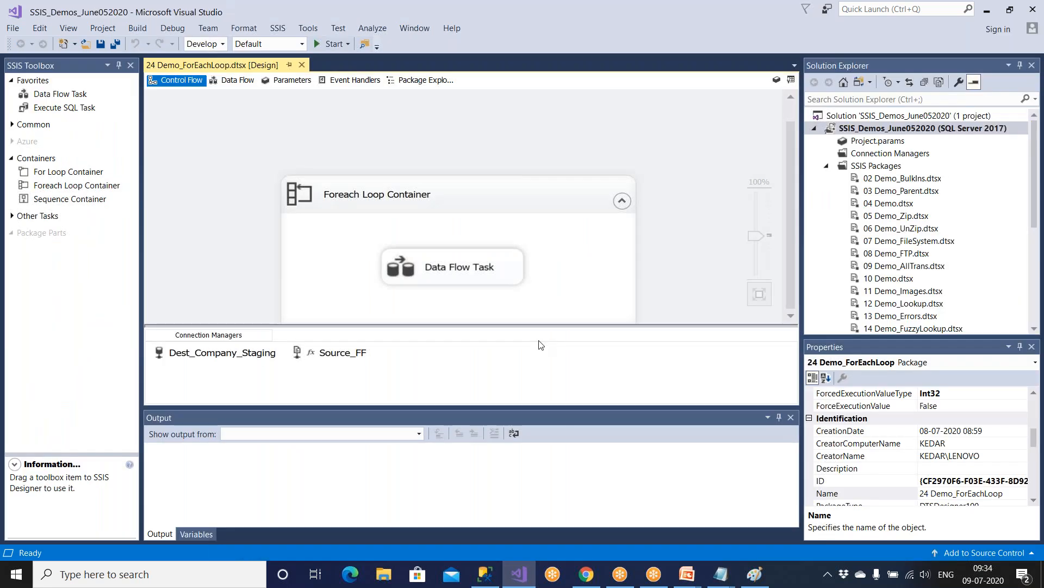
{"action": "left_click", "coordinate": [485, 574]}
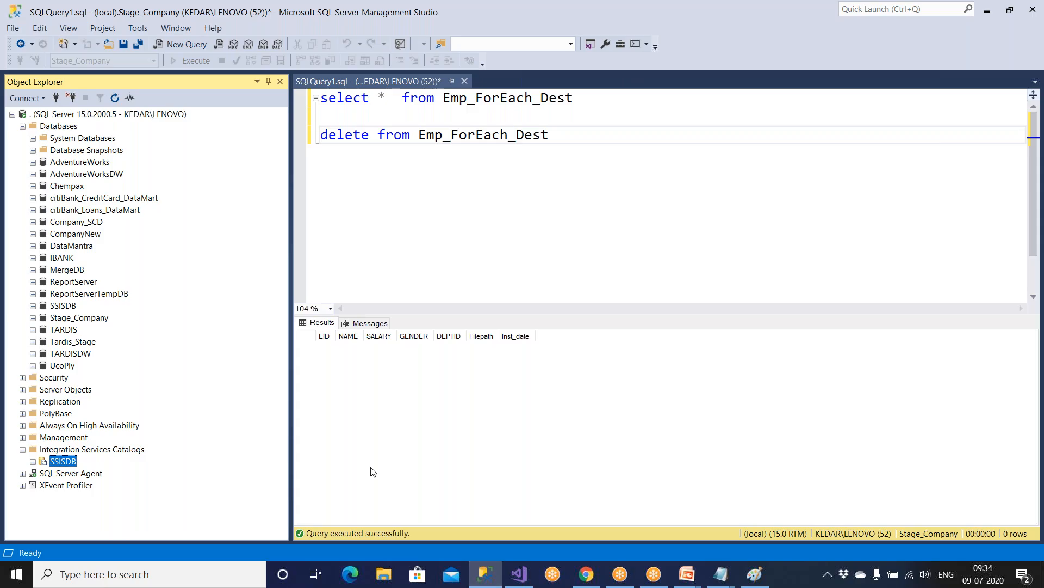
{"action": "left_click", "coordinate": [63, 477]}
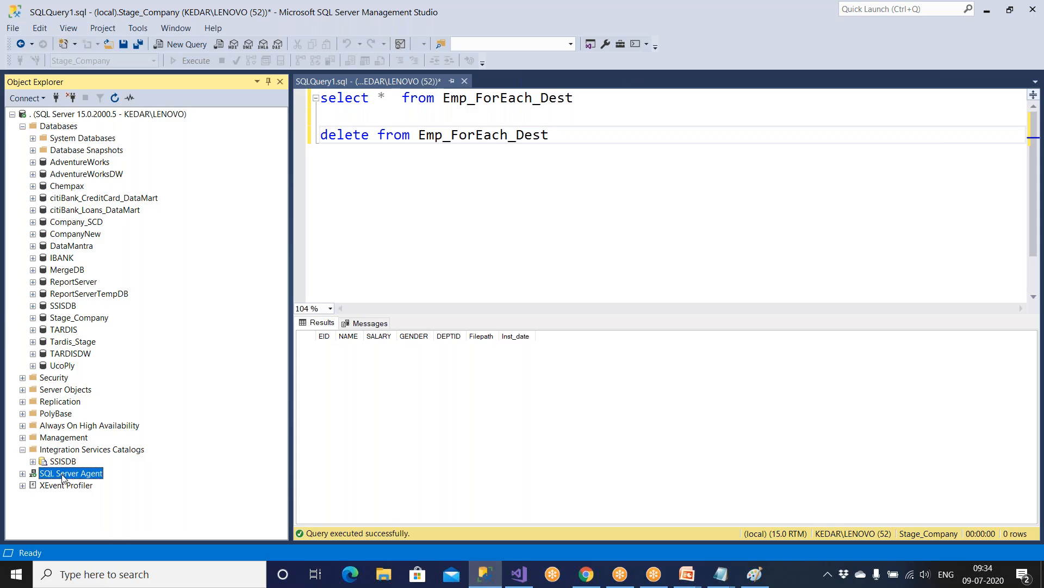
{"action": "double_click", "coordinate": [63, 474]}
{"action": "left_click", "coordinate": [79, 451]}
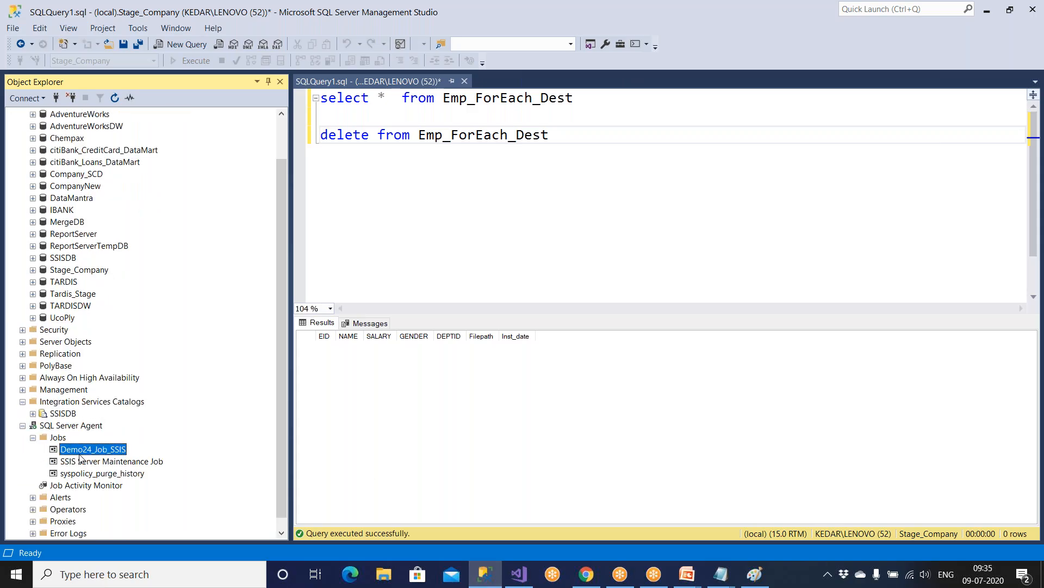
{"action": "double_click", "coordinate": [79, 453]}
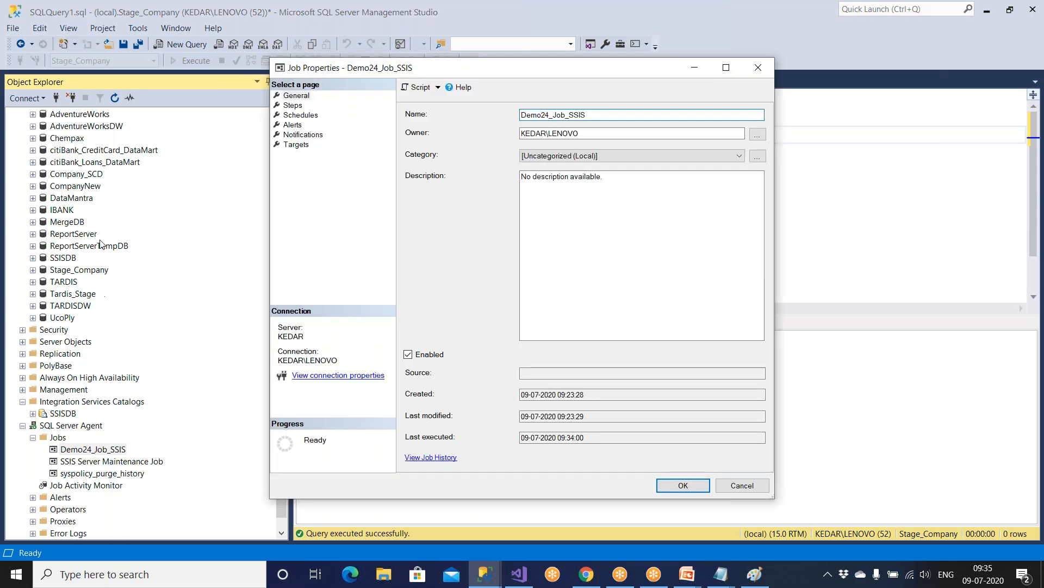
{"action": "left_click", "coordinate": [293, 105]}
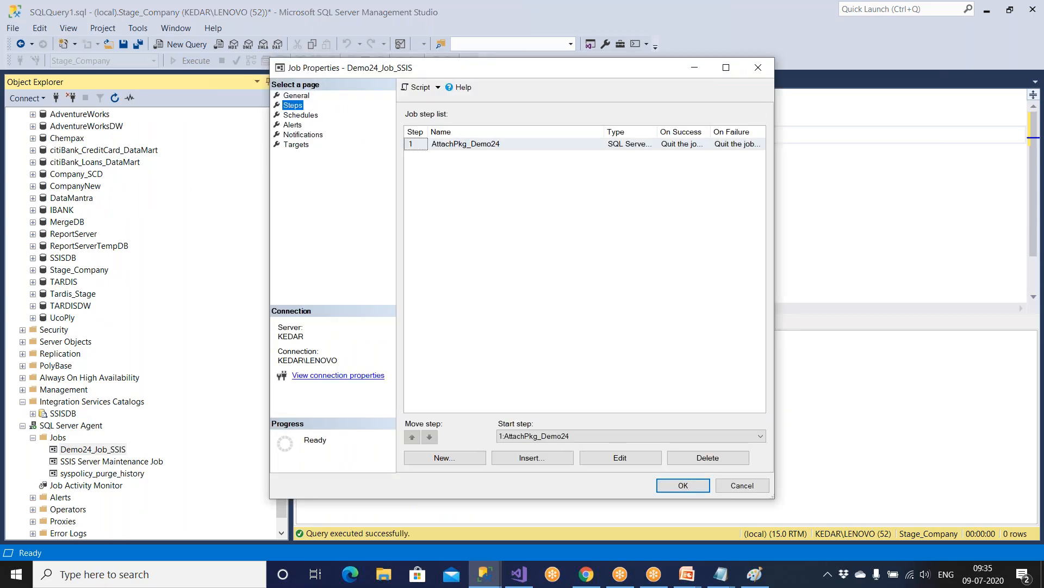
Step: Try SQL Server as the package source of the AttachPkg_Demo24 step, then discard the step and job changes
{"action": "left_click", "coordinate": [611, 459]}
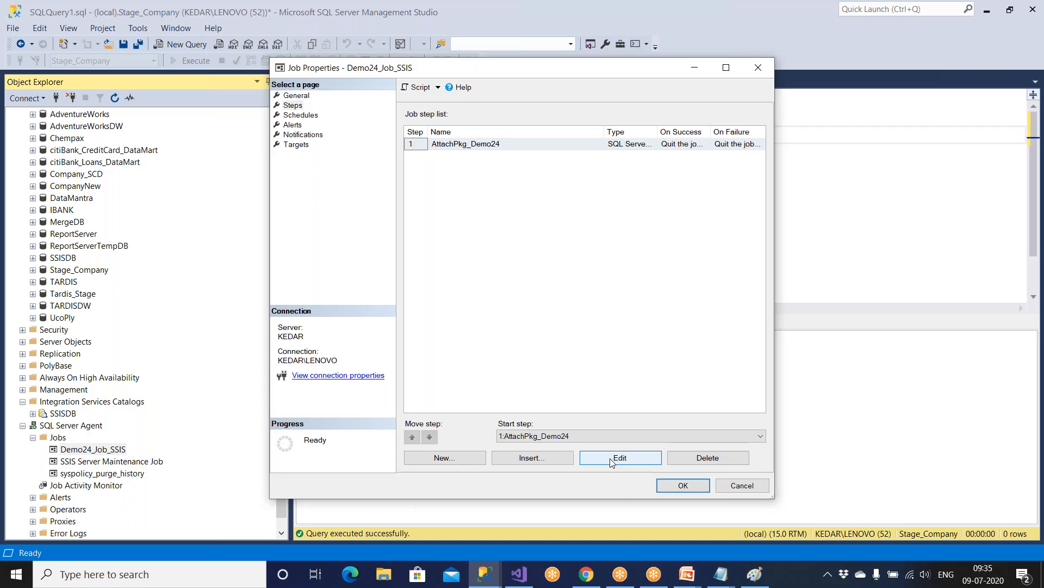
{"action": "left_click", "coordinate": [594, 235]}
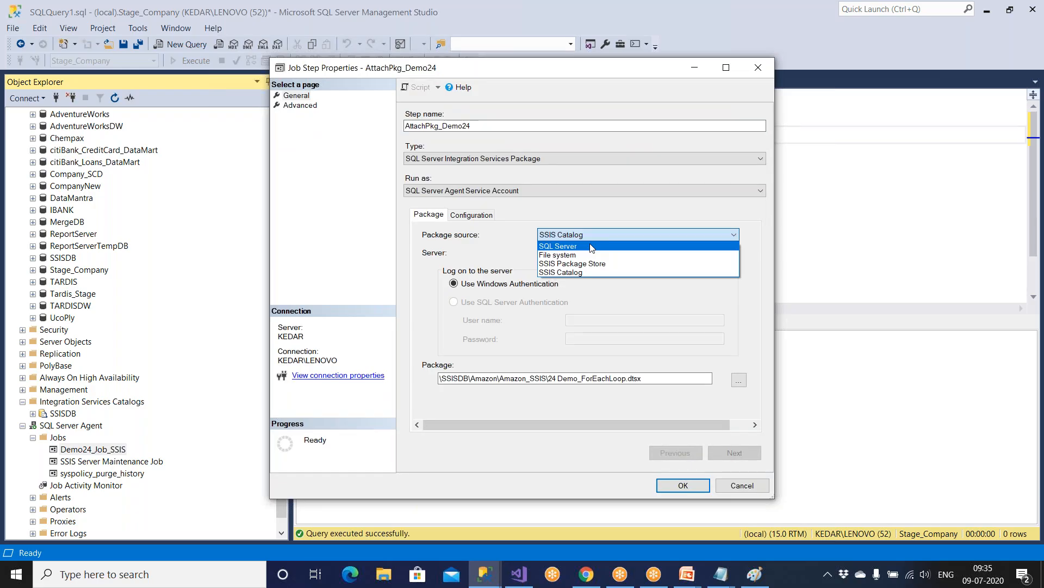
{"action": "left_click", "coordinate": [591, 246]}
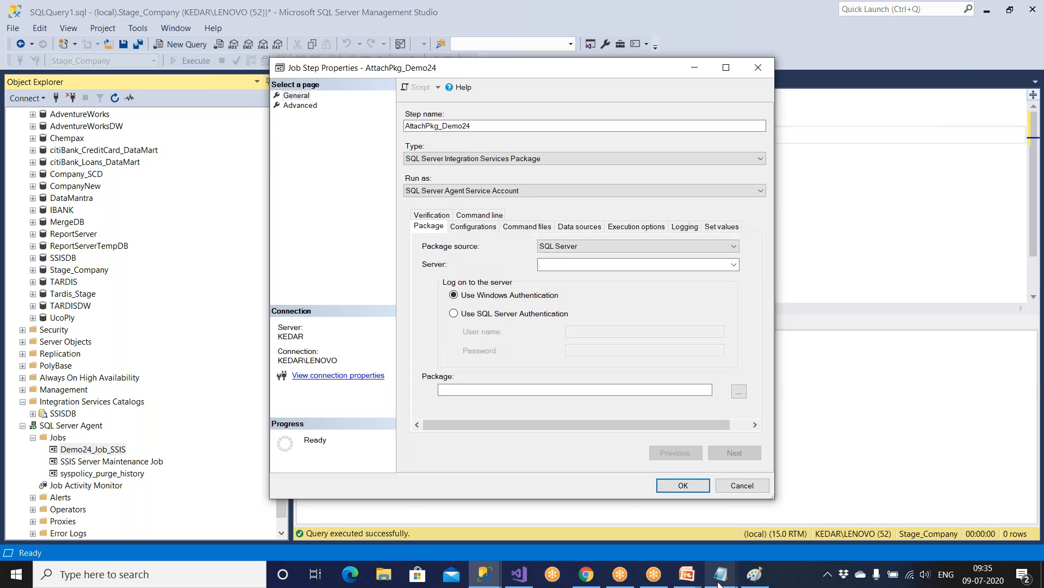
{"action": "mouse_move", "coordinate": [718, 583]}
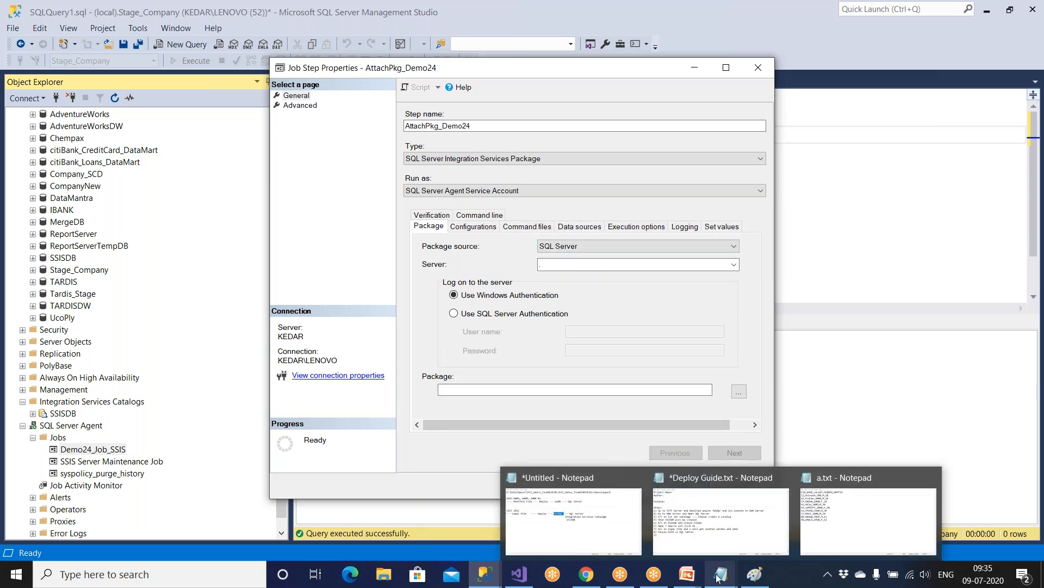
{"action": "mouse_move", "coordinate": [481, 578]}
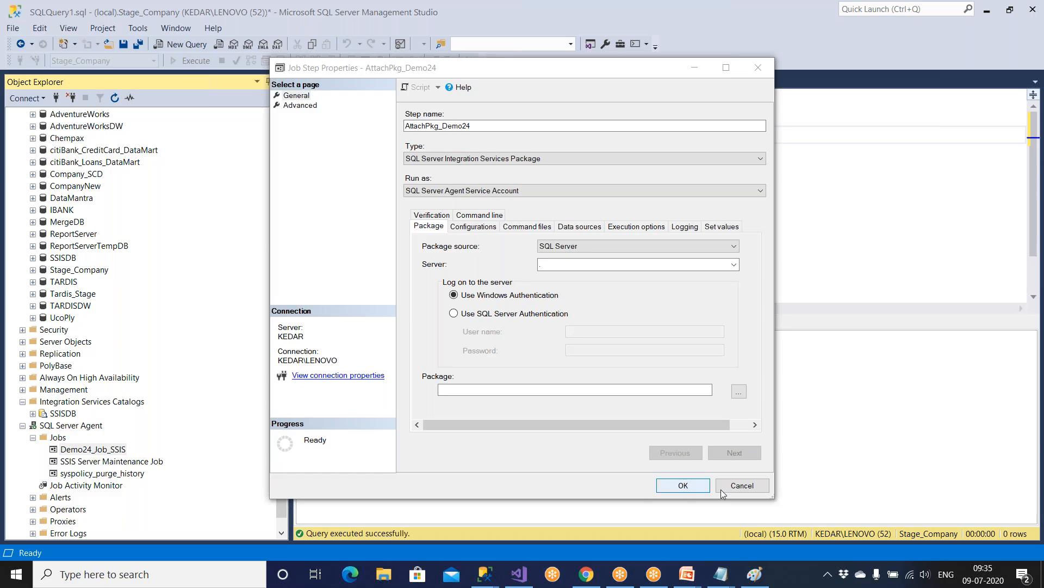
{"action": "left_click", "coordinate": [736, 488]}
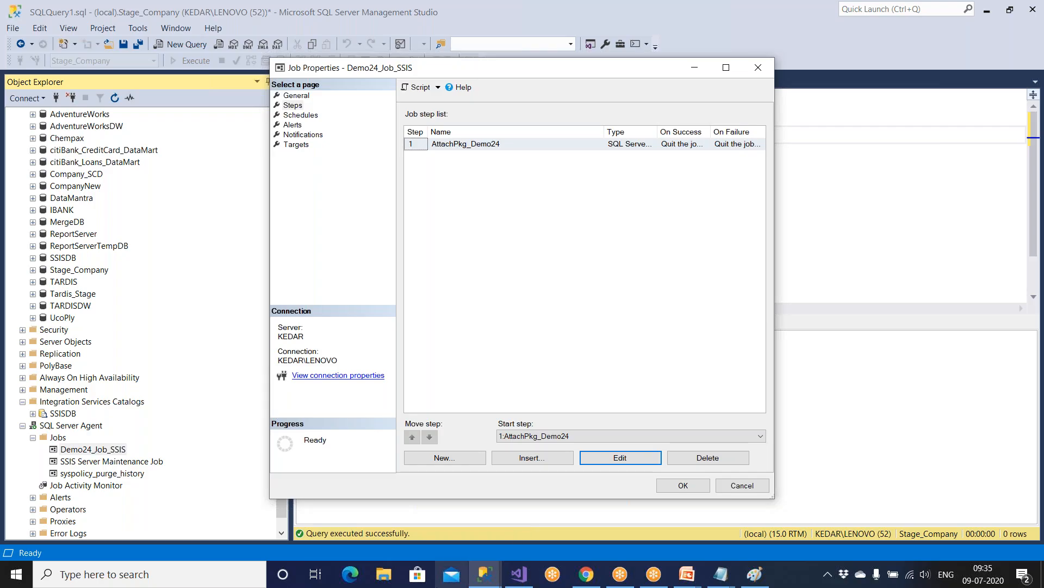
{"action": "left_click", "coordinate": [739, 488]}
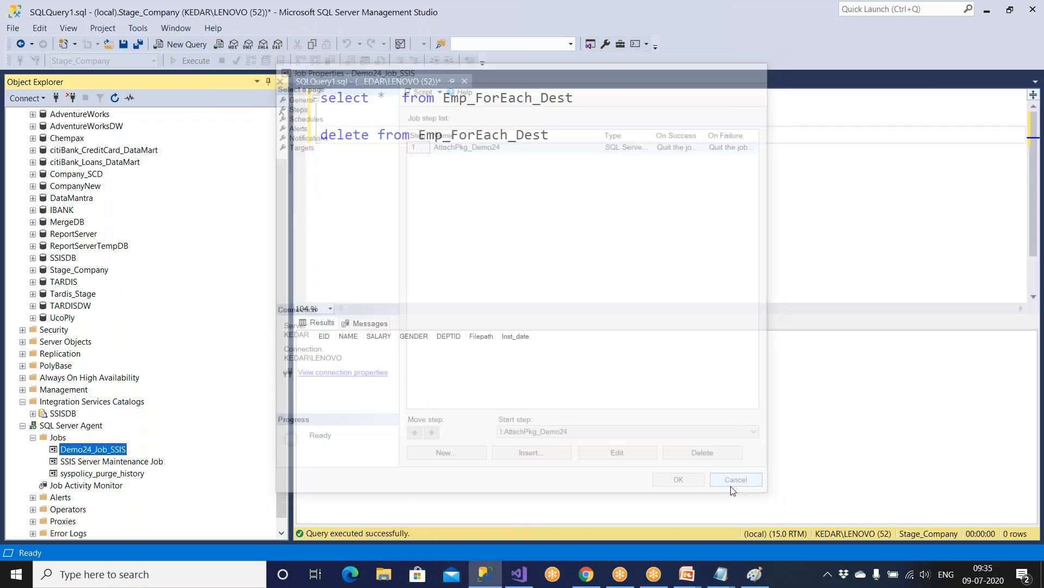
Step: Open the Amazon folder inside VSTF on the SOFT (F:) drive in File Explorer
{"action": "left_click", "coordinate": [382, 575]}
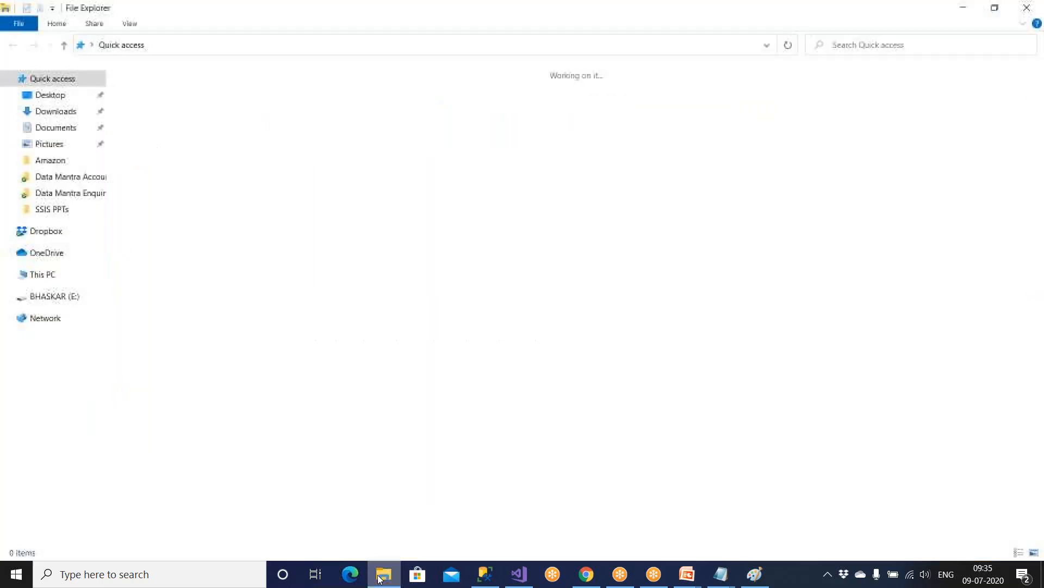
{"action": "left_click", "coordinate": [62, 454]}
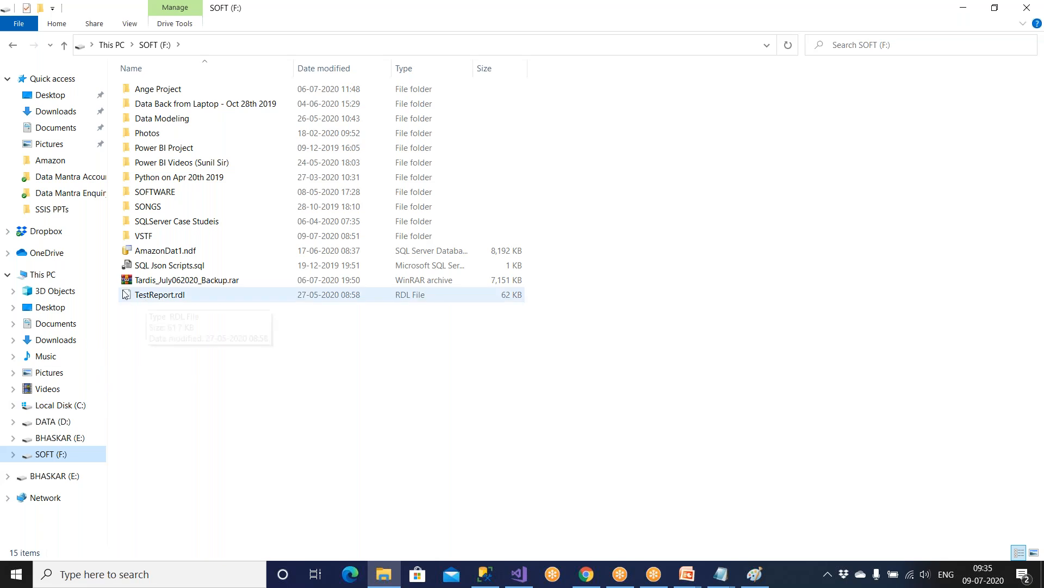
{"action": "double_click", "coordinate": [173, 235]}
{"action": "double_click", "coordinate": [156, 92]}
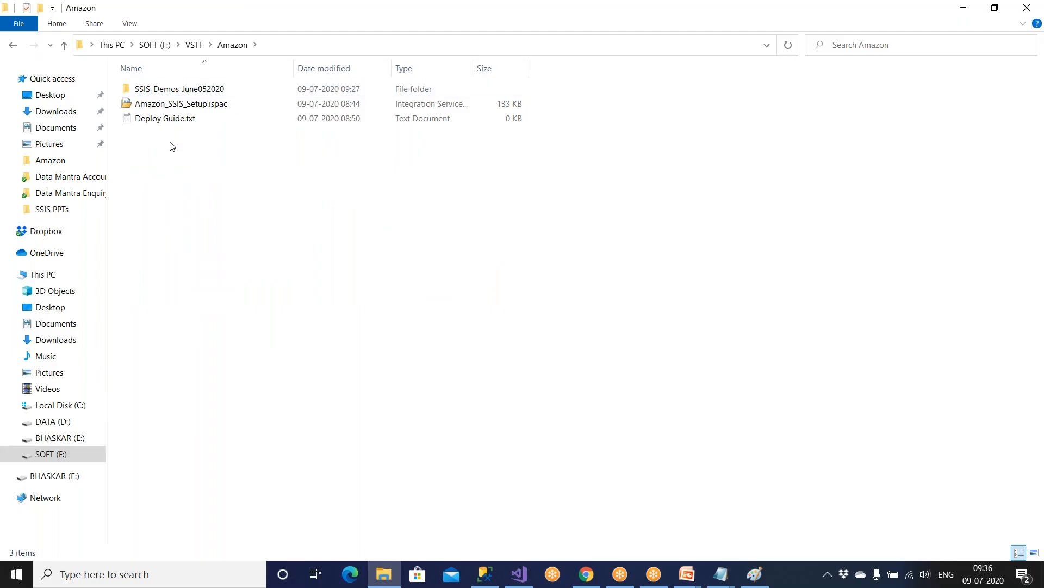
Step: Copy all packages from 02 Demo_BulkIns.dtsx to 24 Demo_ForEachLoop.dtsx in the inner SSIS_Demos_June052020 project folder
{"action": "double_click", "coordinate": [187, 90]}
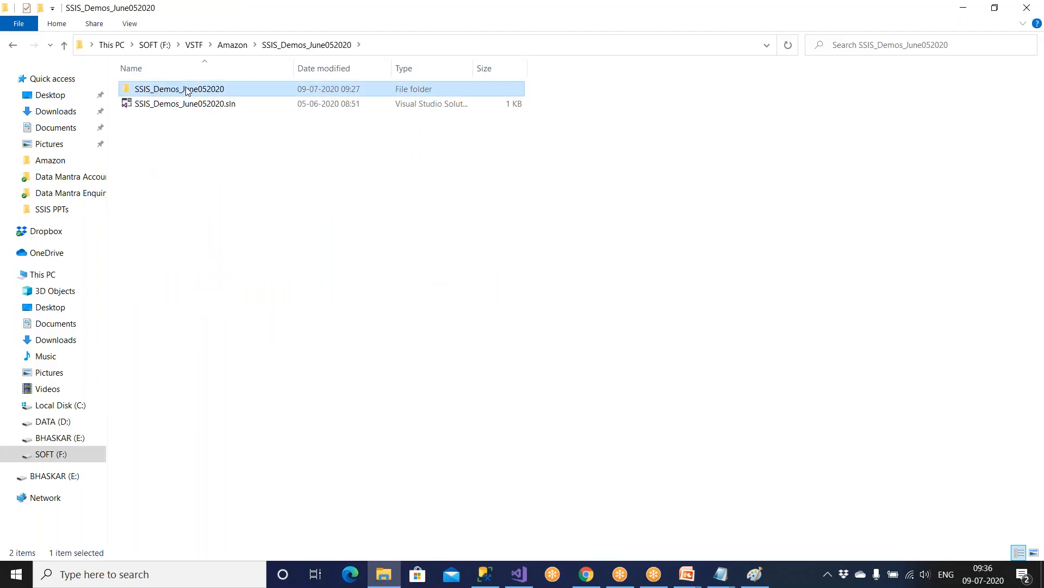
{"action": "double_click", "coordinate": [186, 90]}
{"action": "left_click", "coordinate": [178, 117]}
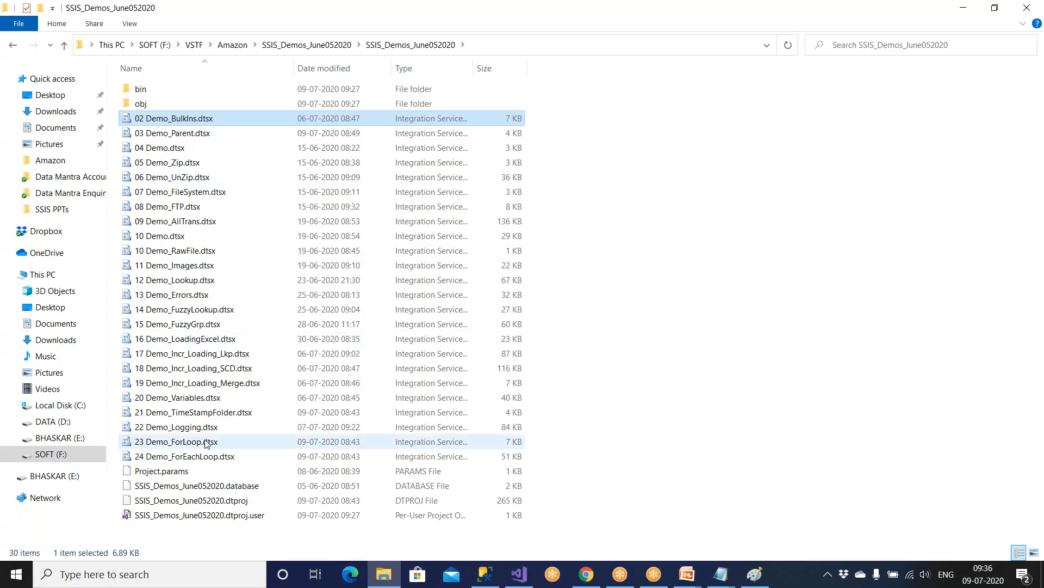
{"action": "left_click", "coordinate": [209, 455], "text": "shift"}
{"action": "right_click", "coordinate": [169, 322]}
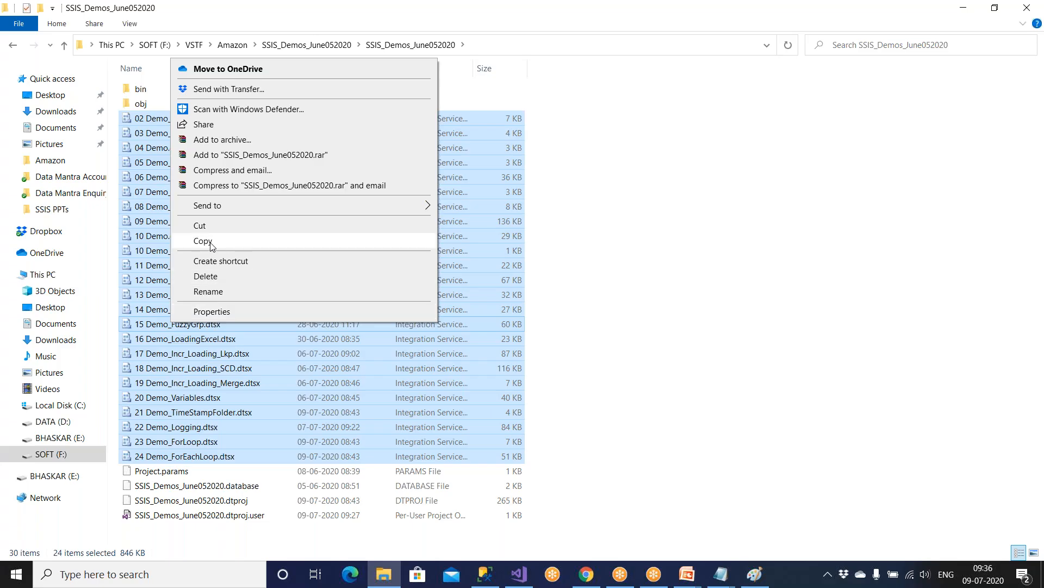
{"action": "left_click", "coordinate": [210, 239]}
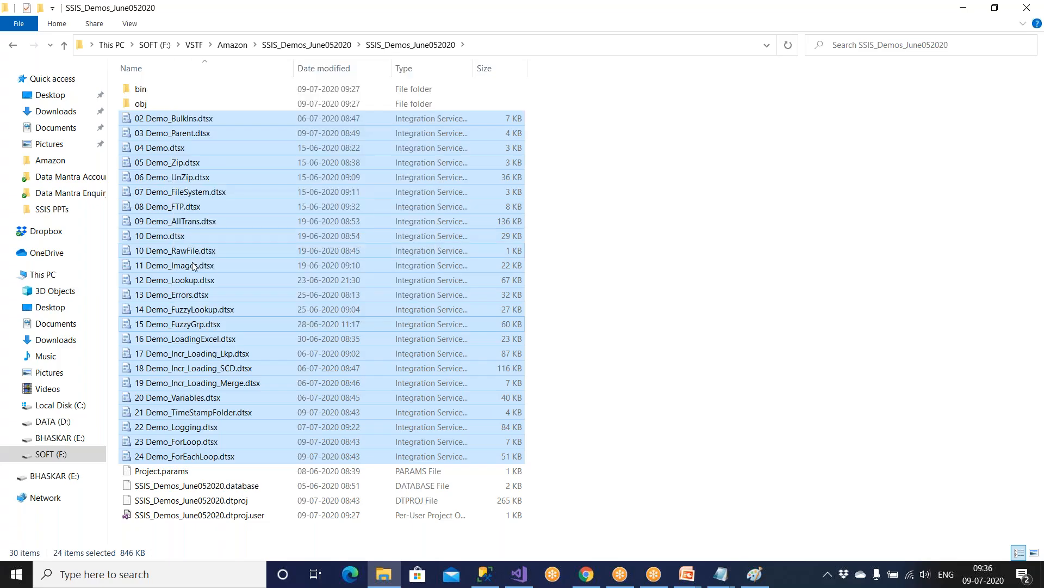
Step: Create a new folder named AmazonSSIS in the root of the SOFT (F:) drive
{"action": "left_click", "coordinate": [72, 457]}
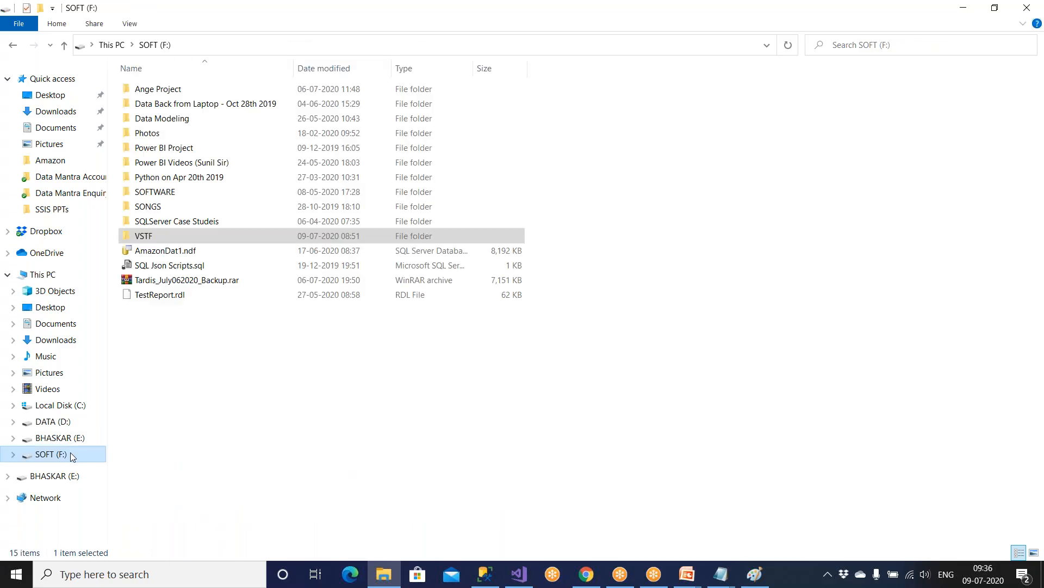
{"action": "right_click", "coordinate": [181, 363]}
{"action": "mouse_move", "coordinate": [263, 327]}
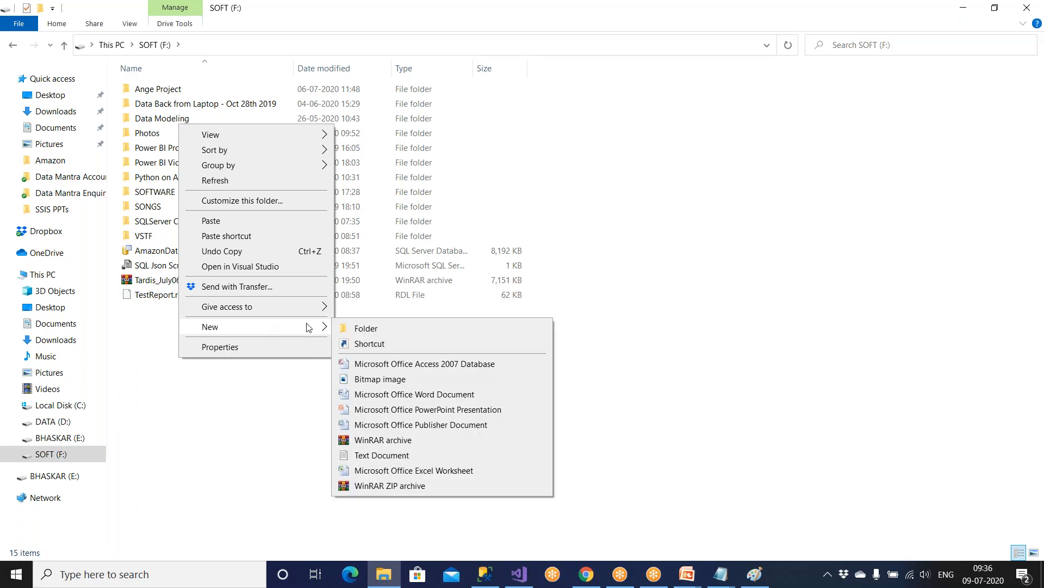
{"action": "left_click", "coordinate": [361, 330]}
{"action": "type", "text": "Amazon"}
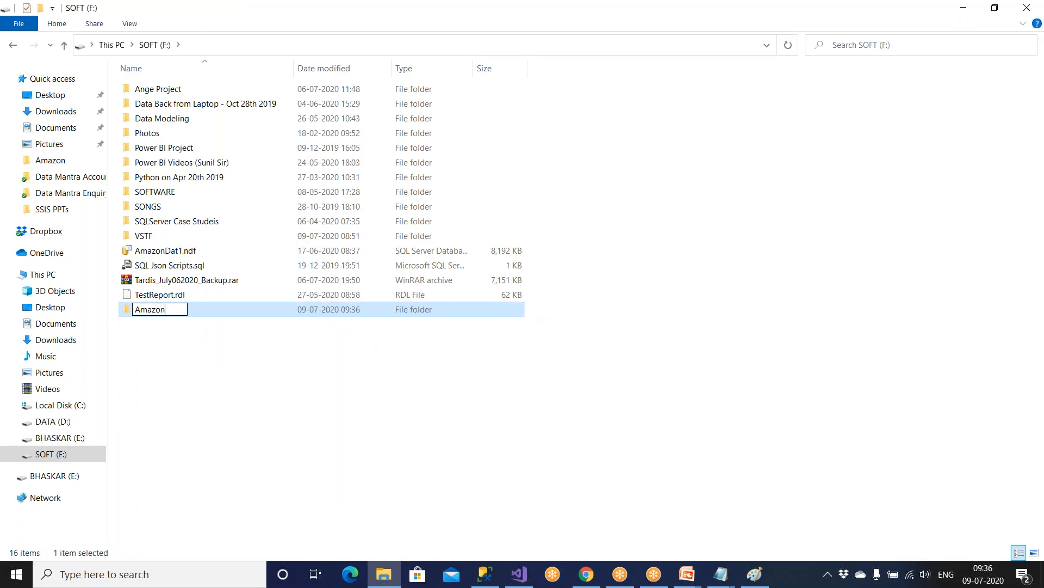
{"action": "type", "text": "SIS"}
{"action": "key", "text": "BackSpace"}
{"action": "key", "text": "BackSpace"}
{"action": "type", "text": "SIS"}
{"action": "key", "text": "Return"}
Step: Paste the copied packages into the AmazonSSIS folder and show the folder's full path
{"action": "key", "text": "Return"}
{"action": "key", "text": "ctrl+v"}
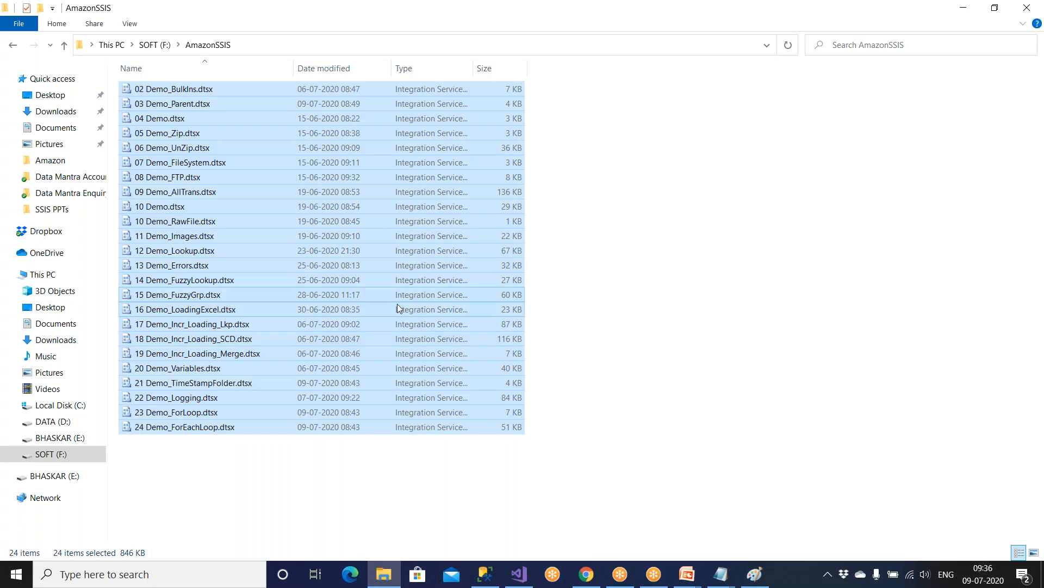
{"action": "left_click", "coordinate": [267, 46]}
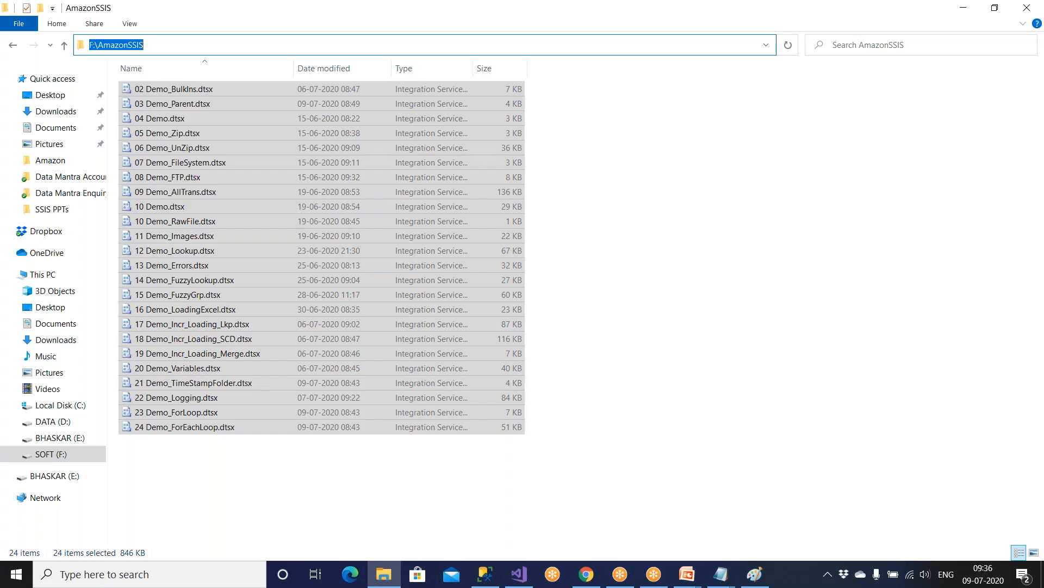
{"action": "key", "text": "Escape"}
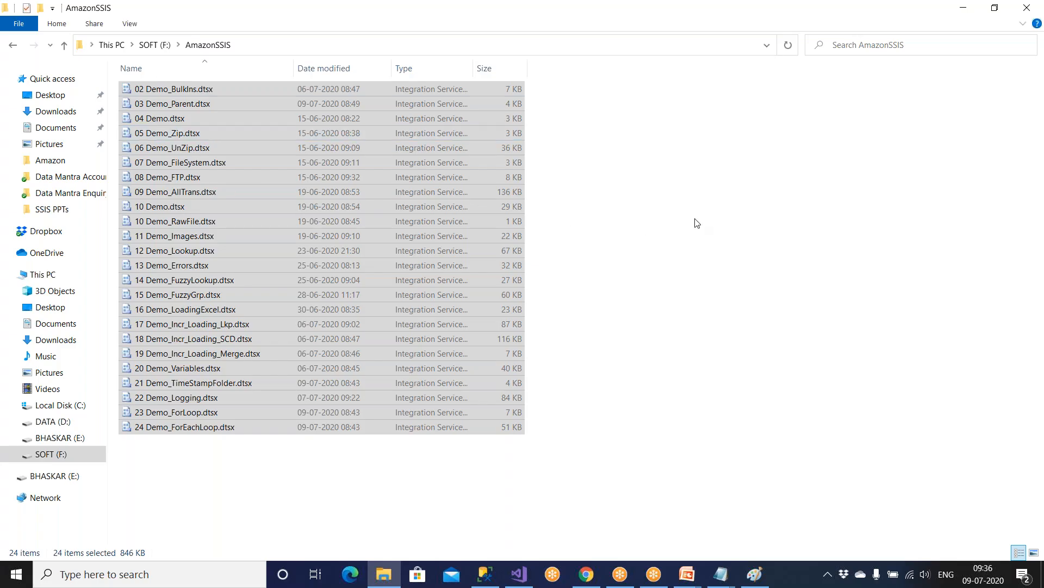
{"action": "left_click", "coordinate": [697, 223]}
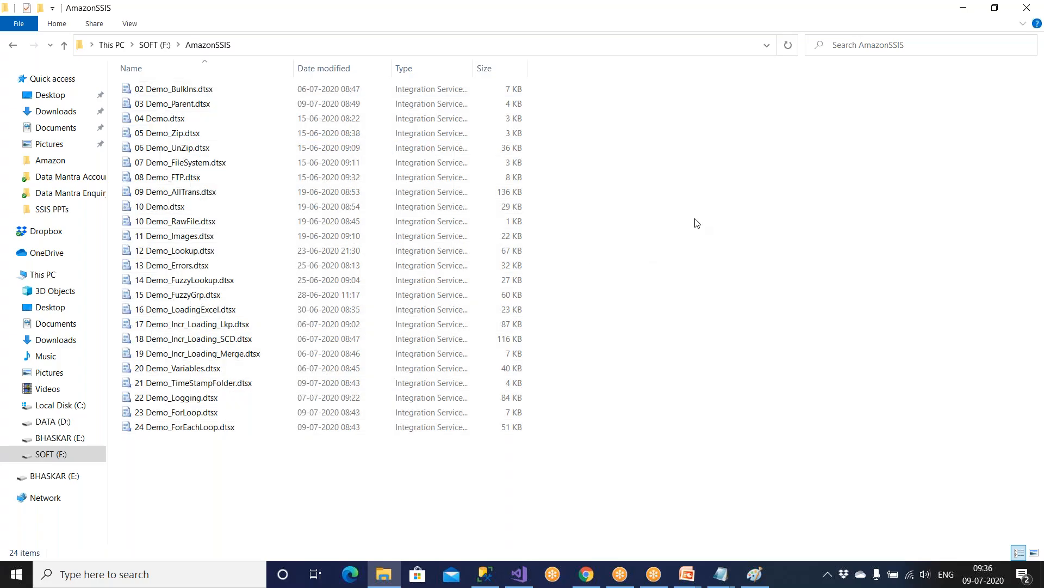
Step: Try to open 24 Demo_ForEachLoop.dtsx directly from AmazonSSIS, dismiss the app chooser and select the packages from 03 Demo_Parent.dtsx onward
{"action": "left_click", "coordinate": [222, 430]}
{"action": "double_click", "coordinate": [222, 430]}
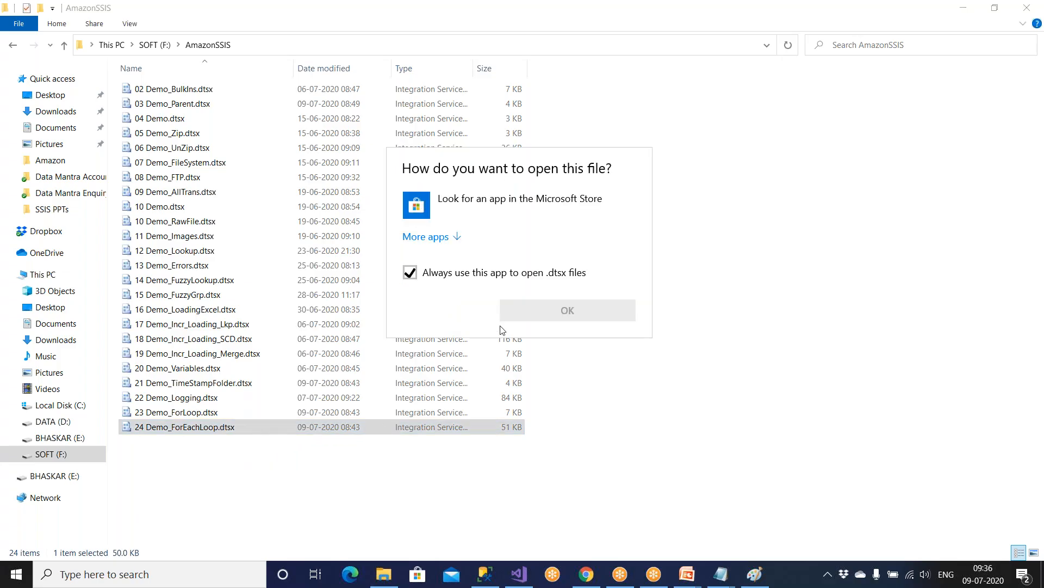
{"action": "left_click", "coordinate": [604, 320]}
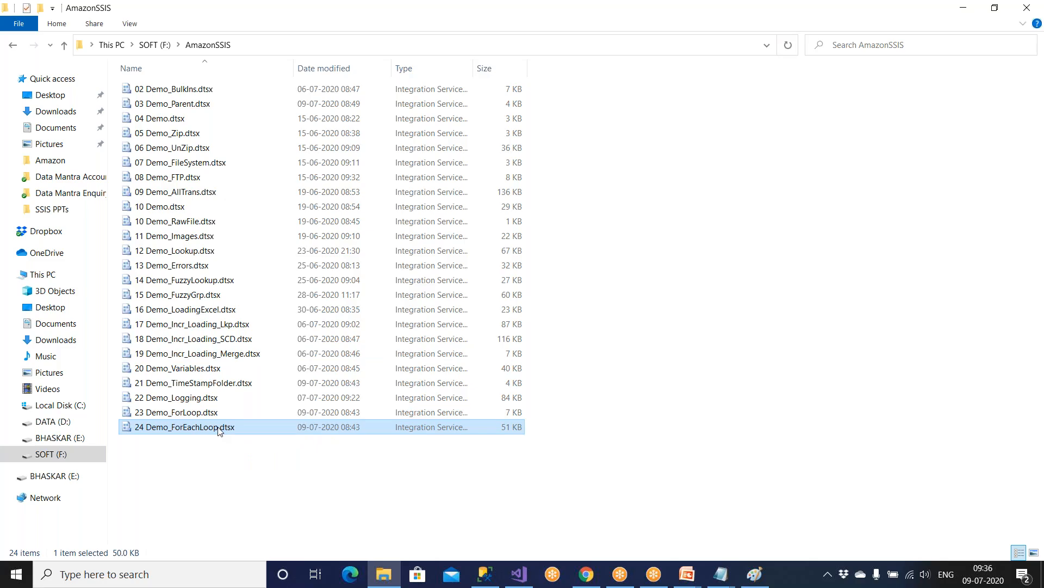
{"action": "left_click_drag", "start_coordinate": [264, 495], "coordinate": [172, 101]}
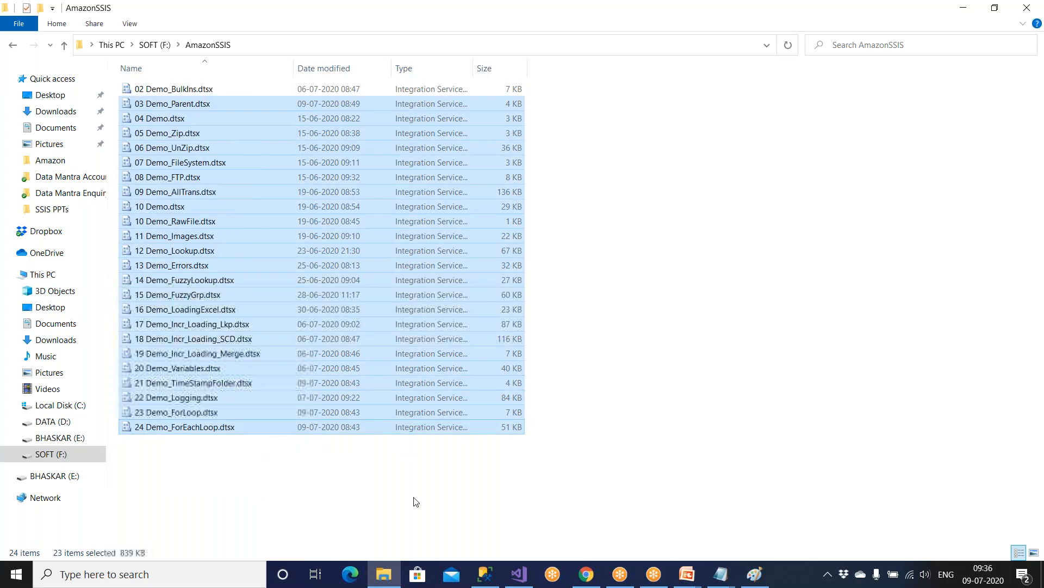
Step: Switch to SQL Server Management Studio and open the AttachPkg_Demo24 step of the job Demo24_Job_SSIS for editing
{"action": "left_click", "coordinate": [531, 581]}
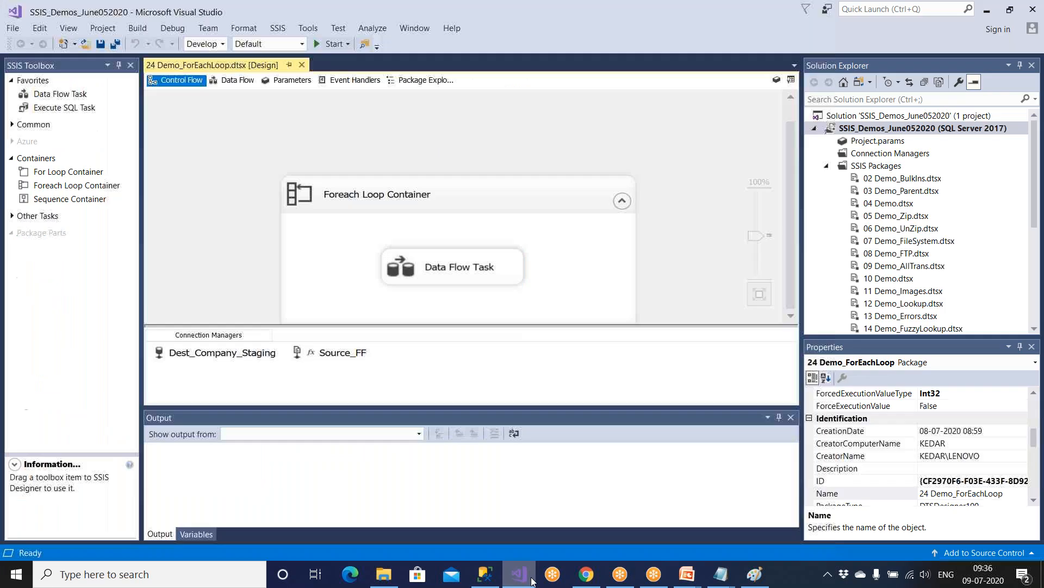
{"action": "left_click", "coordinate": [486, 578]}
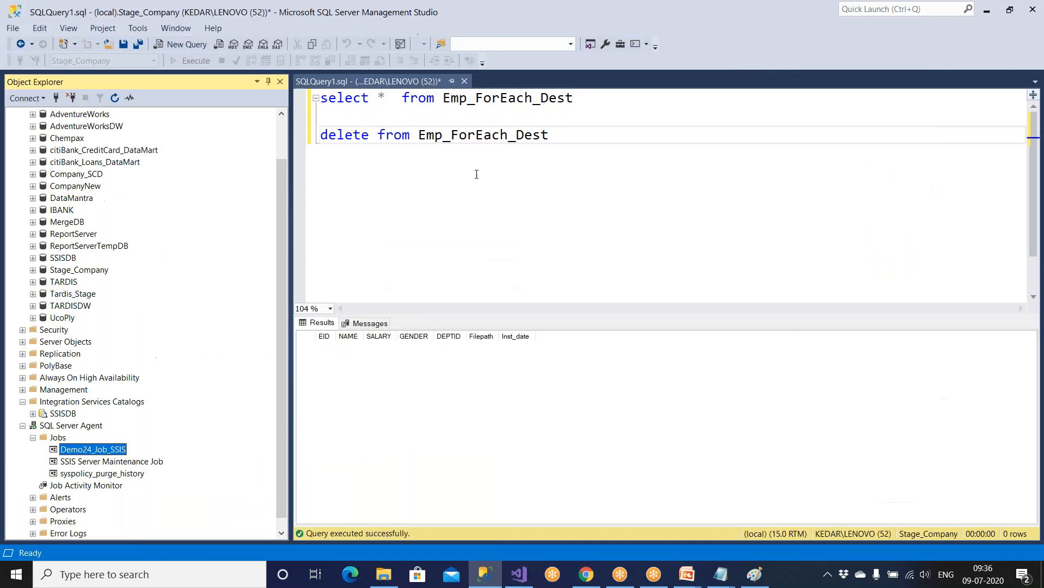
{"action": "double_click", "coordinate": [102, 453]}
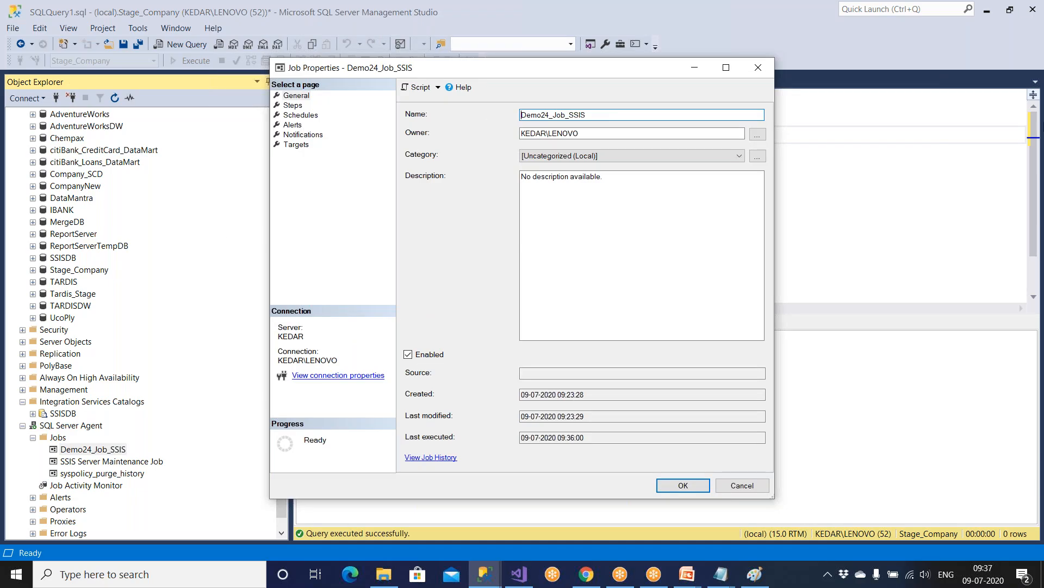
{"action": "left_click", "coordinate": [294, 106]}
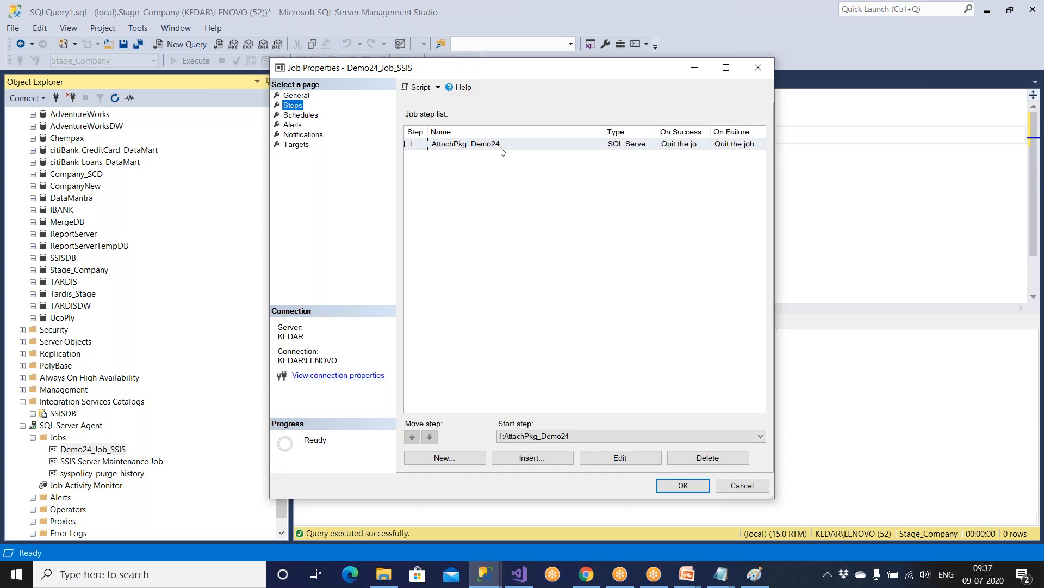
{"action": "left_click", "coordinate": [613, 460]}
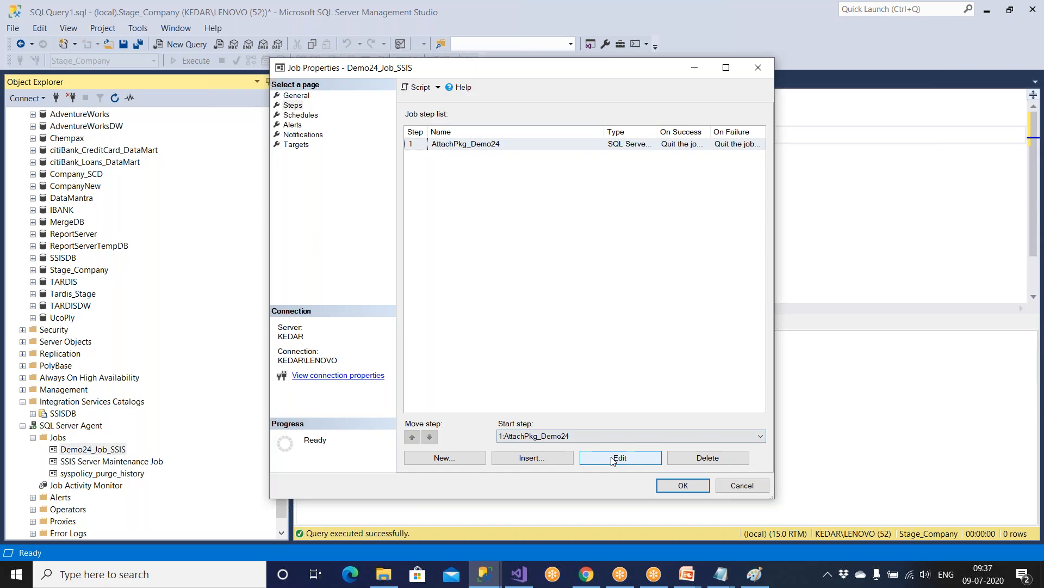
{"action": "left_click", "coordinate": [613, 460]}
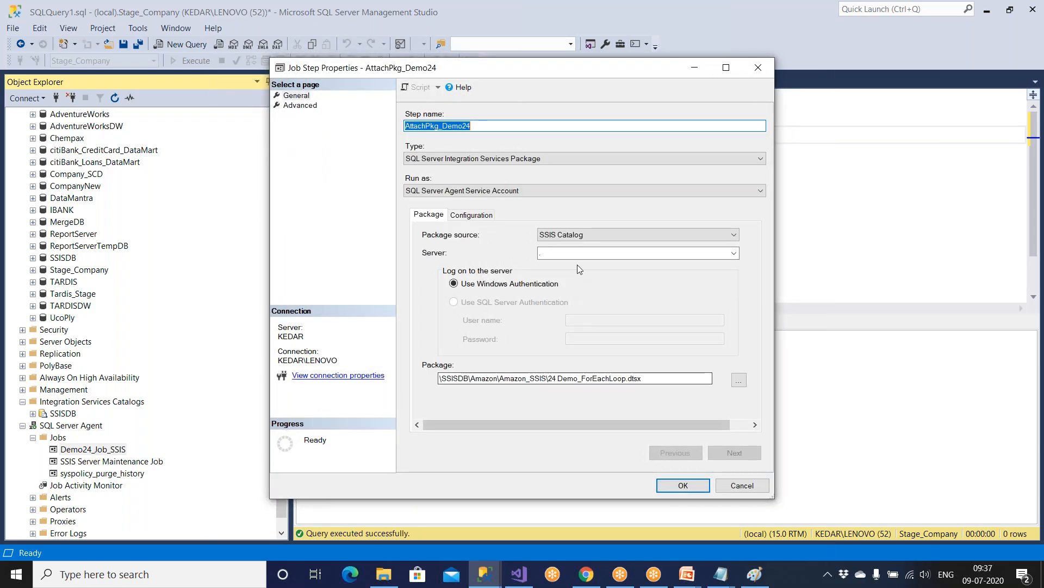
Step: Set the step's package source to File system and choose 24 Demo_ForEachLoop.dtsx from F:\AmazonSSIS as the package
{"action": "left_click", "coordinate": [587, 237]}
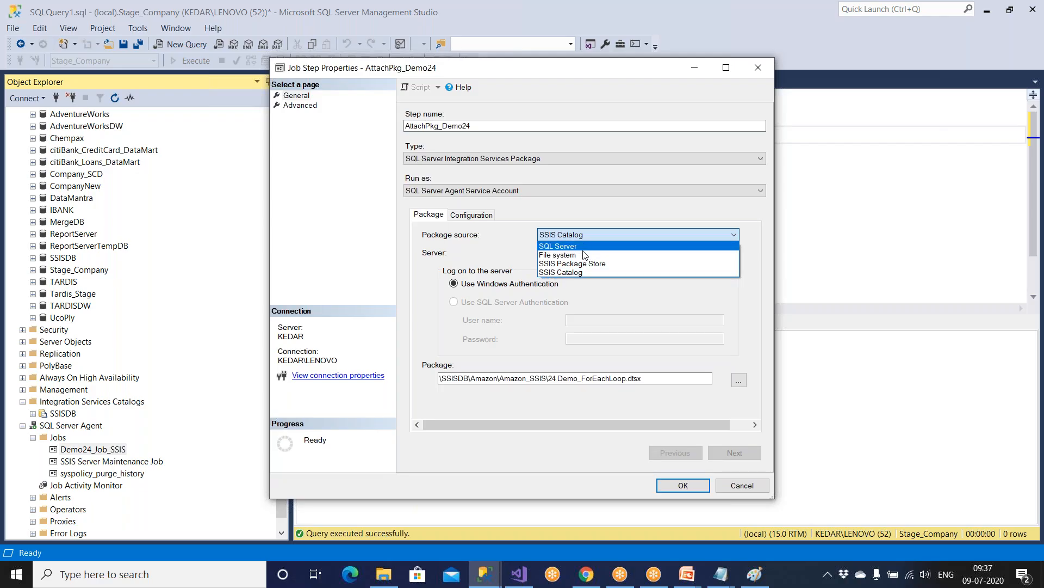
{"action": "left_click", "coordinate": [583, 255]}
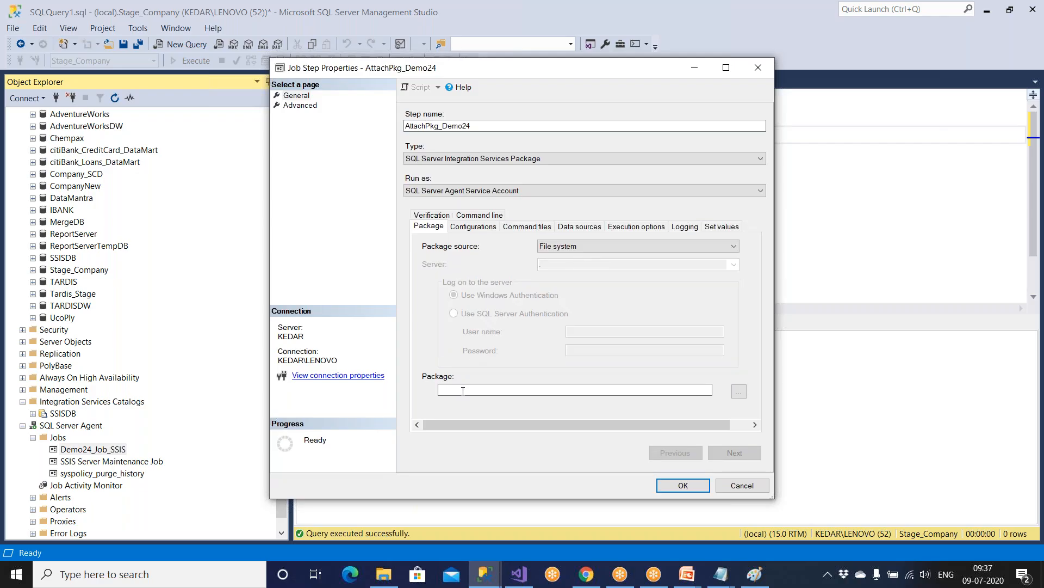
{"action": "left_click", "coordinate": [738, 392]}
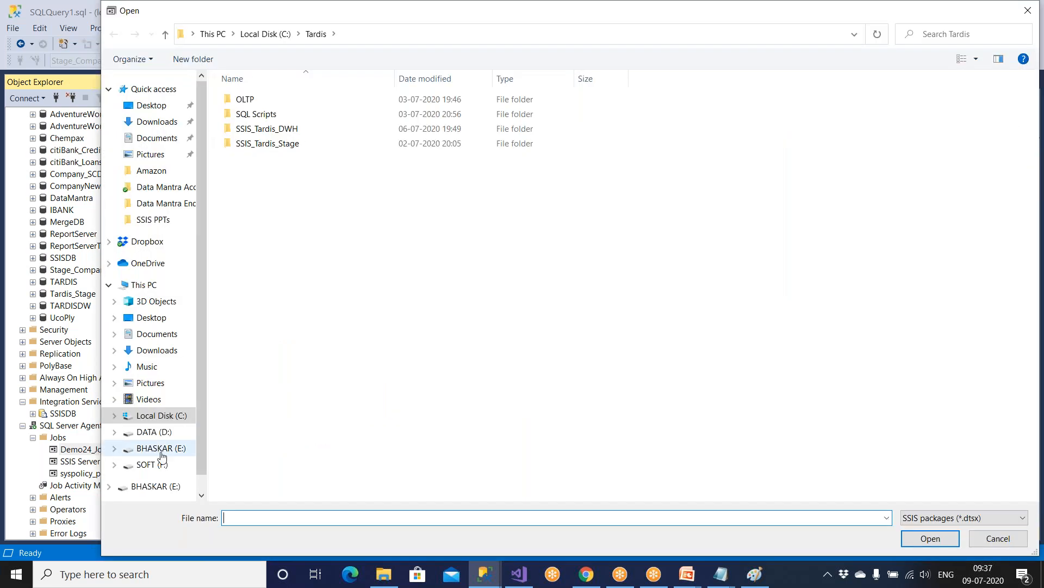
{"action": "left_click", "coordinate": [161, 448]}
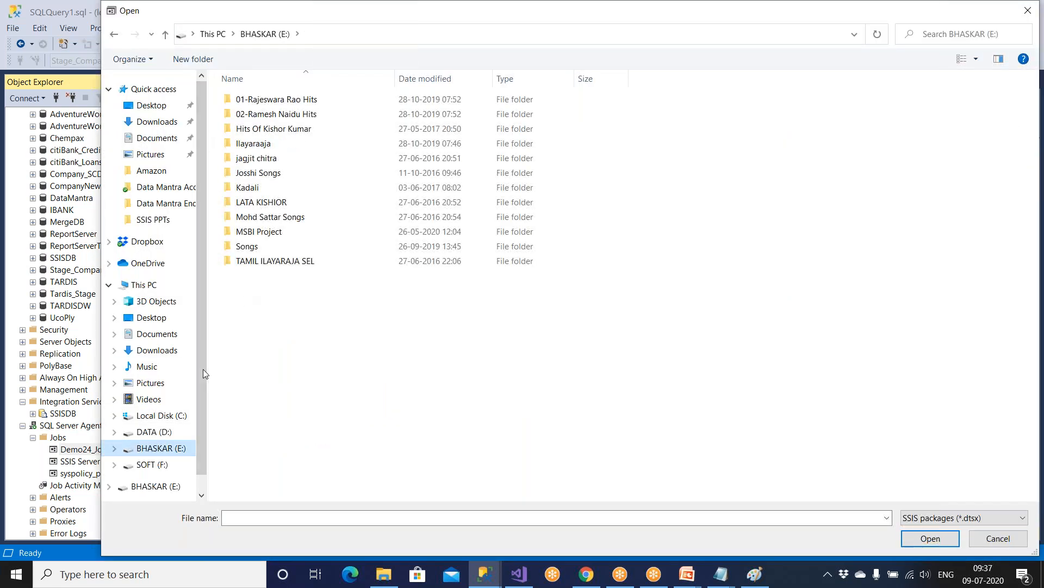
{"action": "left_click", "coordinate": [152, 464]}
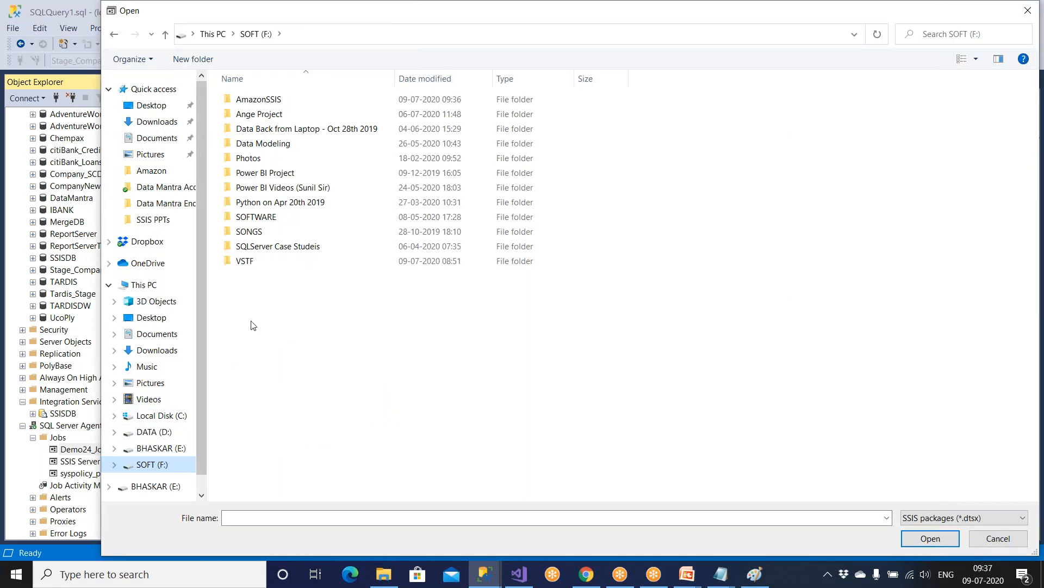
{"action": "double_click", "coordinate": [280, 100]}
{"action": "left_click", "coordinate": [304, 437]}
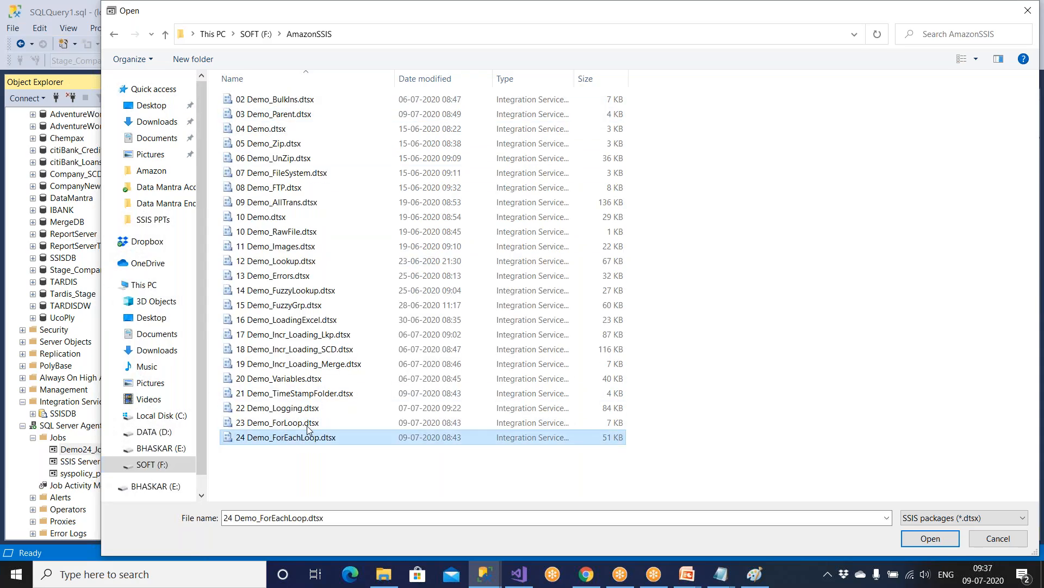
{"action": "left_click", "coordinate": [931, 541]}
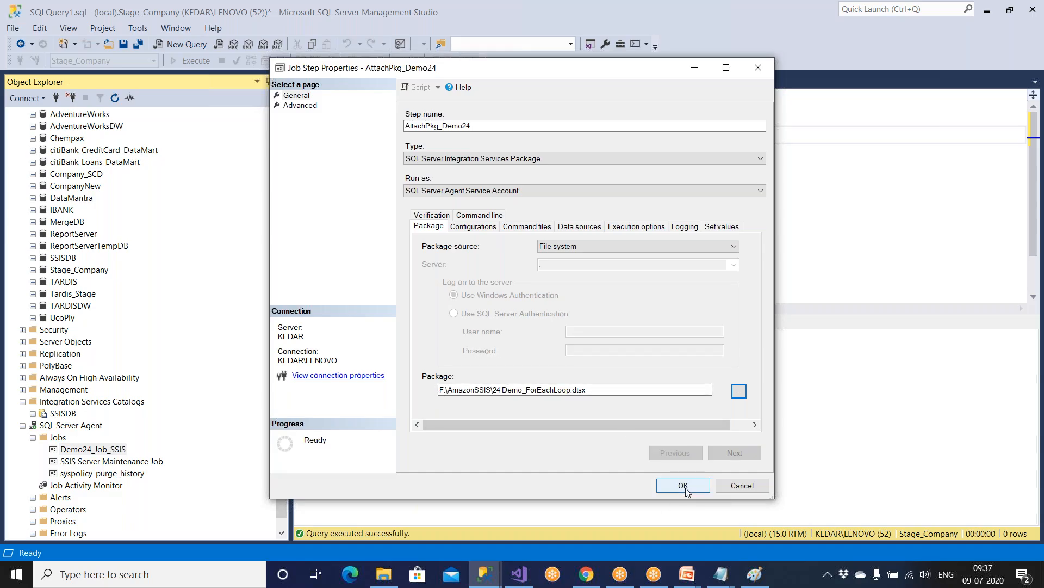
Step: Set the package source to SSIS Package Store and try to browse for a package, using "." as the server
{"action": "left_click", "coordinate": [608, 246]}
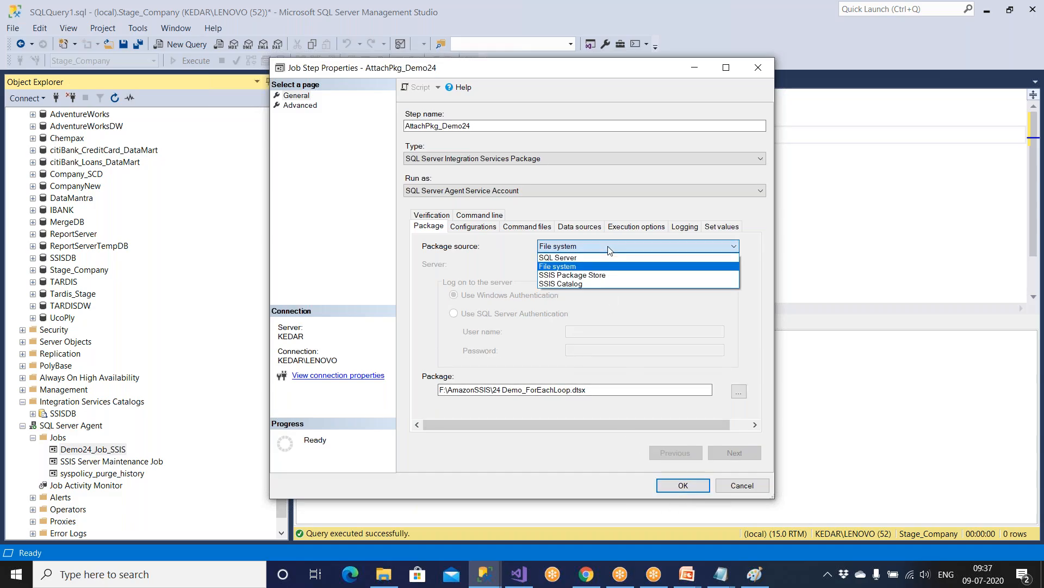
{"action": "left_click", "coordinate": [608, 274]}
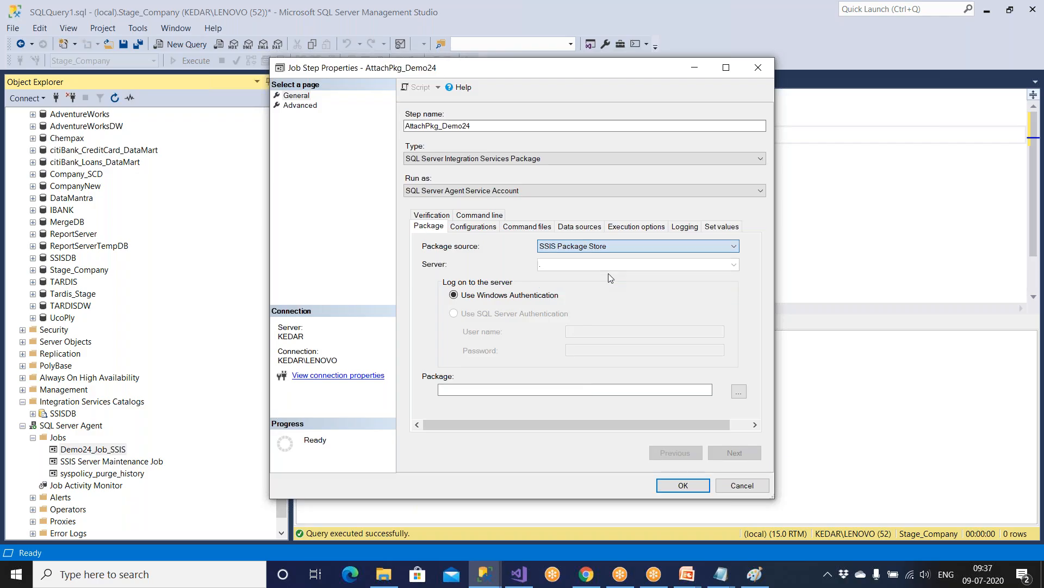
{"action": "left_click", "coordinate": [588, 264]}
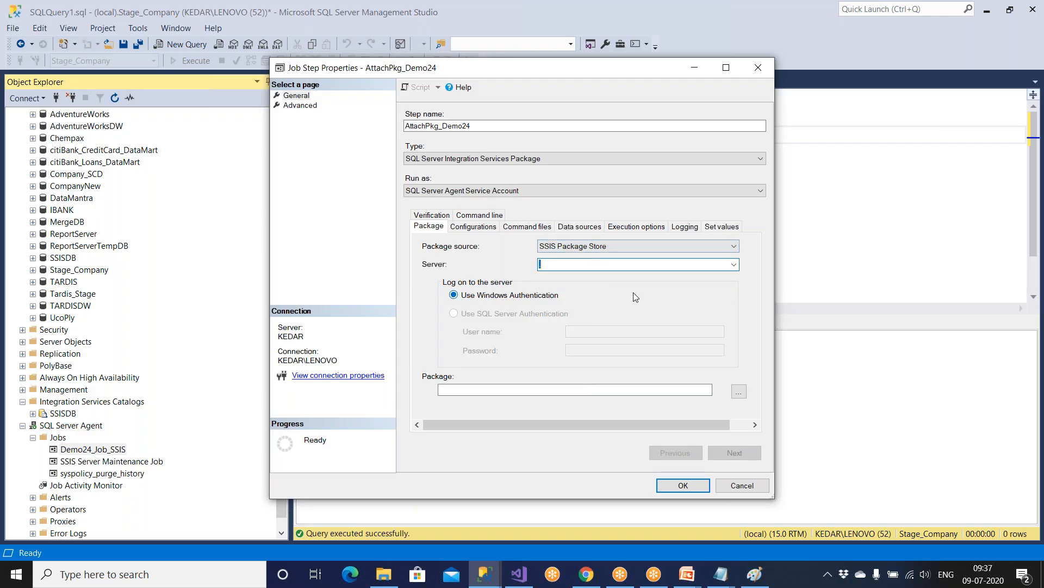
{"action": "left_click", "coordinate": [738, 392]}
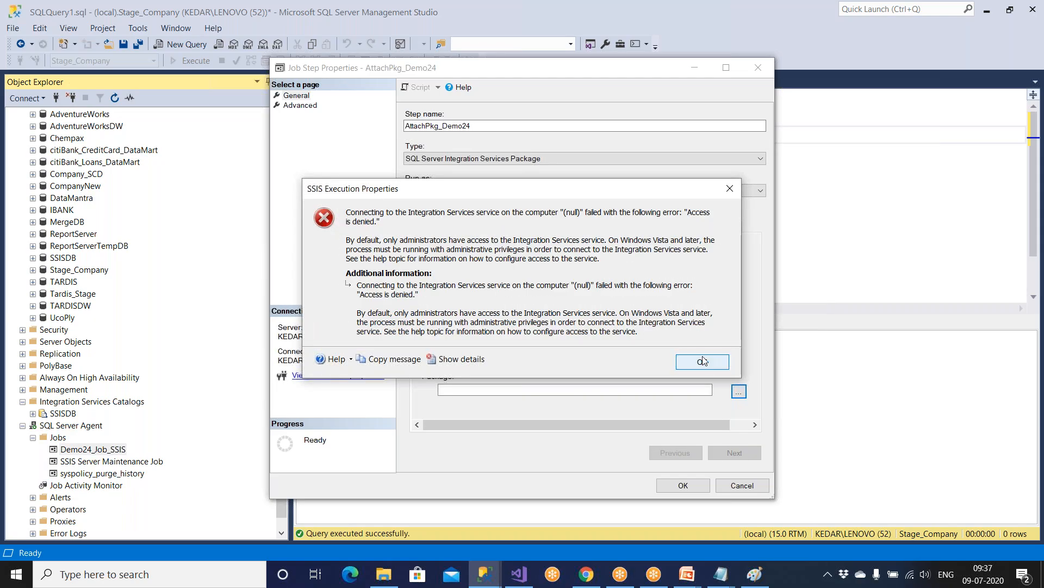
{"action": "left_click", "coordinate": [703, 361]}
{"action": "left_click", "coordinate": [569, 265]}
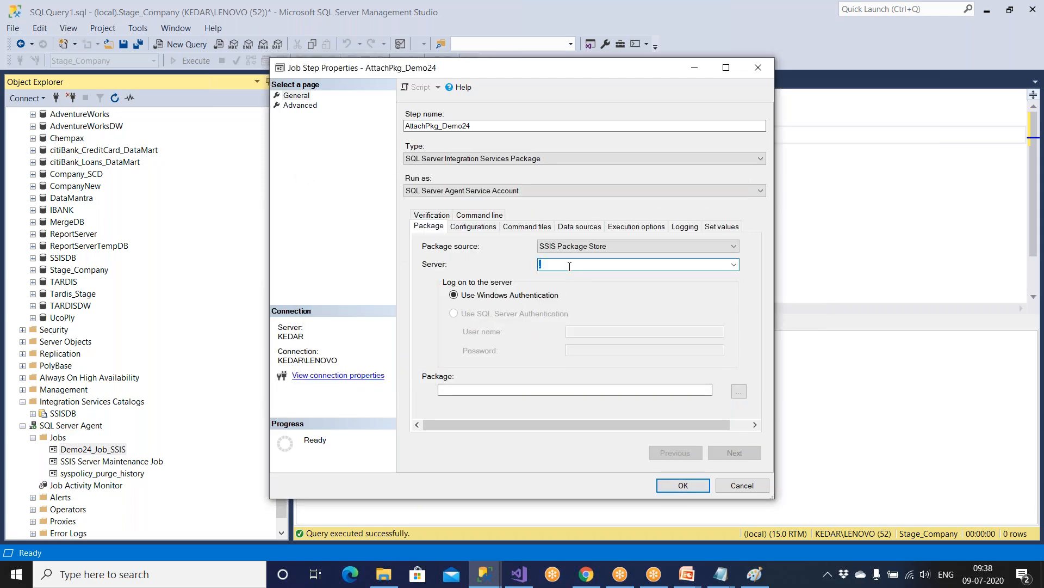
{"action": "type", "text": "."}
{"action": "left_click", "coordinate": [738, 391]}
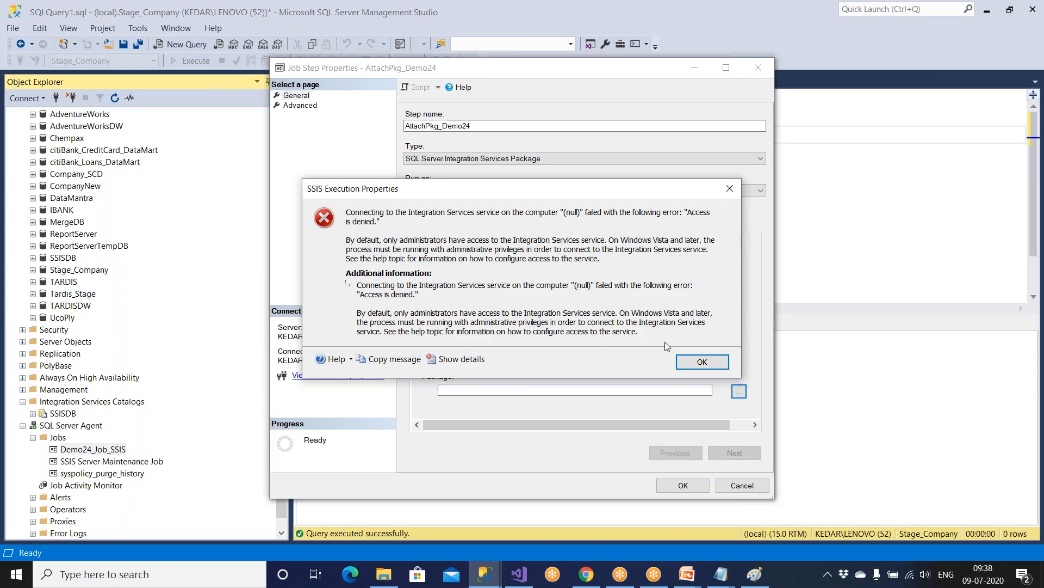
{"action": "left_click", "coordinate": [699, 361]}
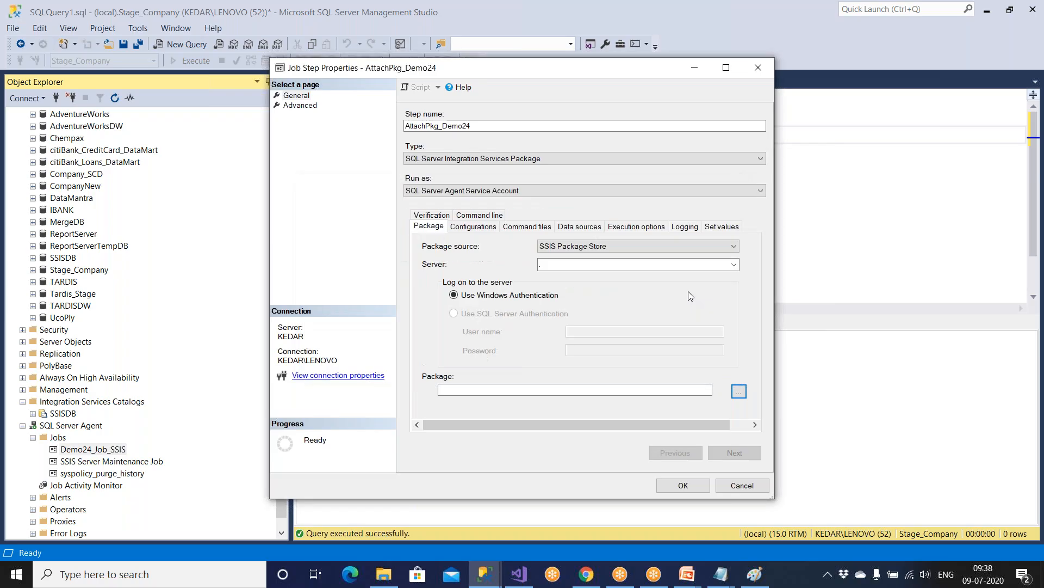
Step: Switch to the untitled Notepad notes and compare the msdb deployment path of SSIS 2005–2008 R2 with the SSISDB path of SSIS 2012
{"action": "left_click", "coordinate": [571, 250]}
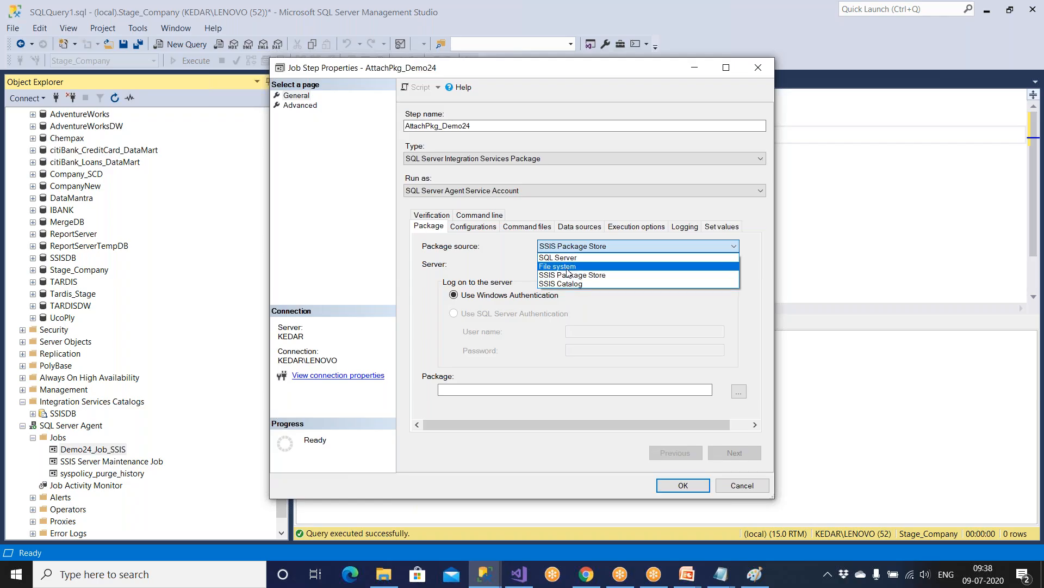
{"action": "left_click", "coordinate": [714, 578]}
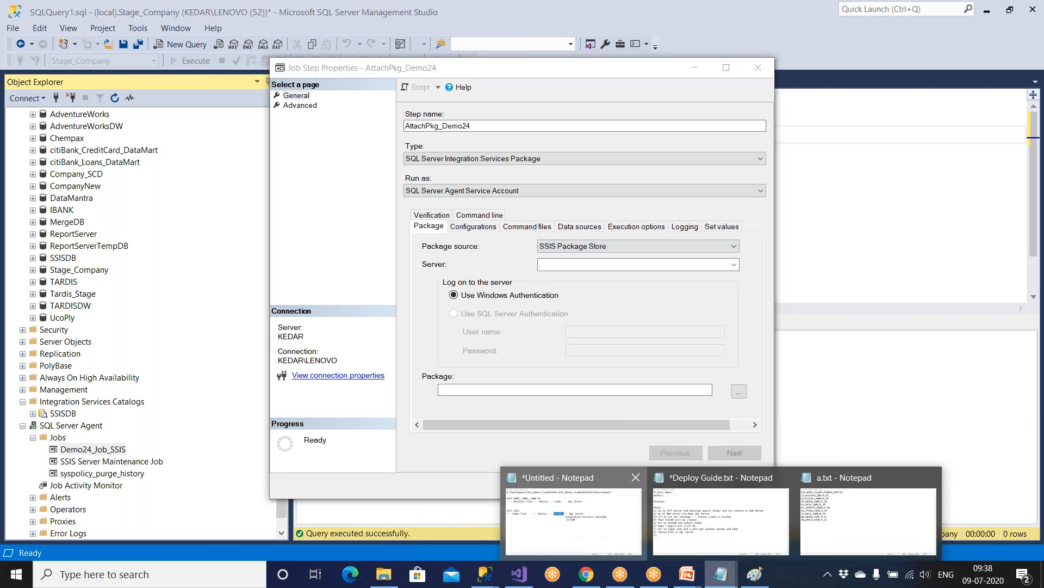
{"action": "left_click", "coordinate": [574, 520]}
{"action": "left_click", "coordinate": [546, 301]}
{"action": "left_click_drag", "start_coordinate": [529, 252], "coordinate": [567, 250]}
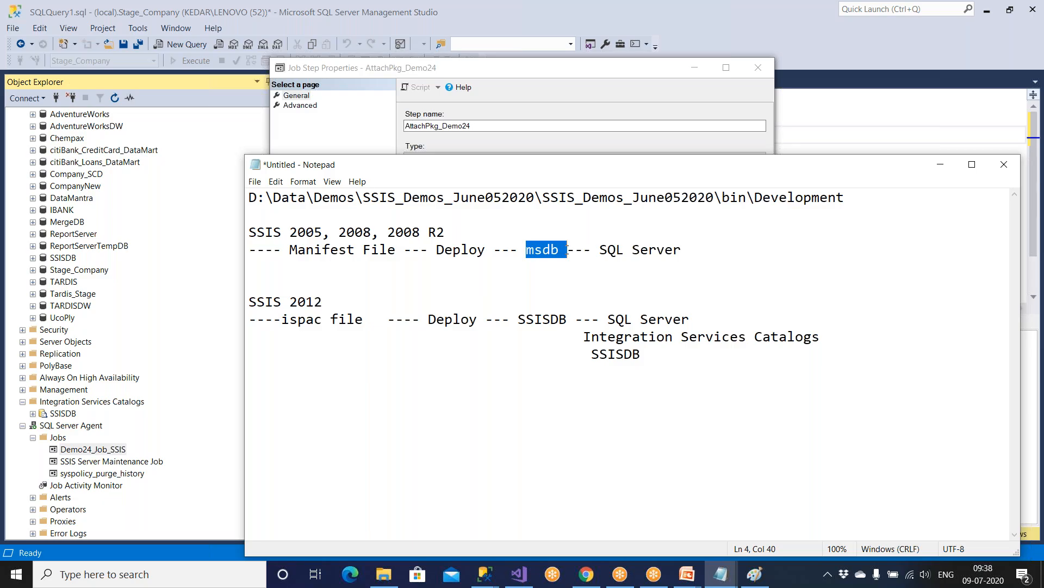
{"action": "left_click_drag", "start_coordinate": [265, 303], "coordinate": [329, 302]}
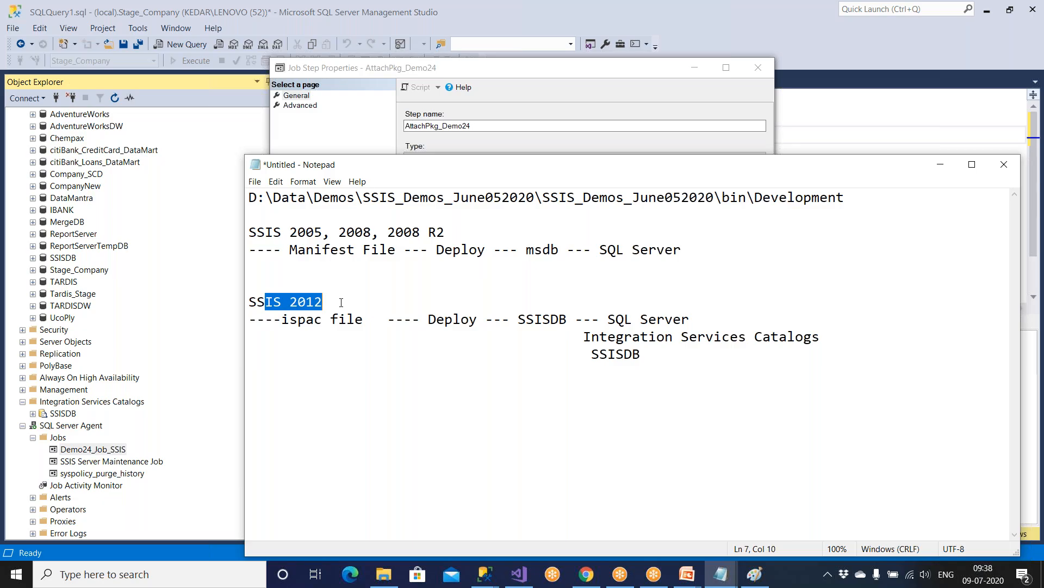
{"action": "left_click_drag", "start_coordinate": [406, 250], "coordinate": [776, 255]}
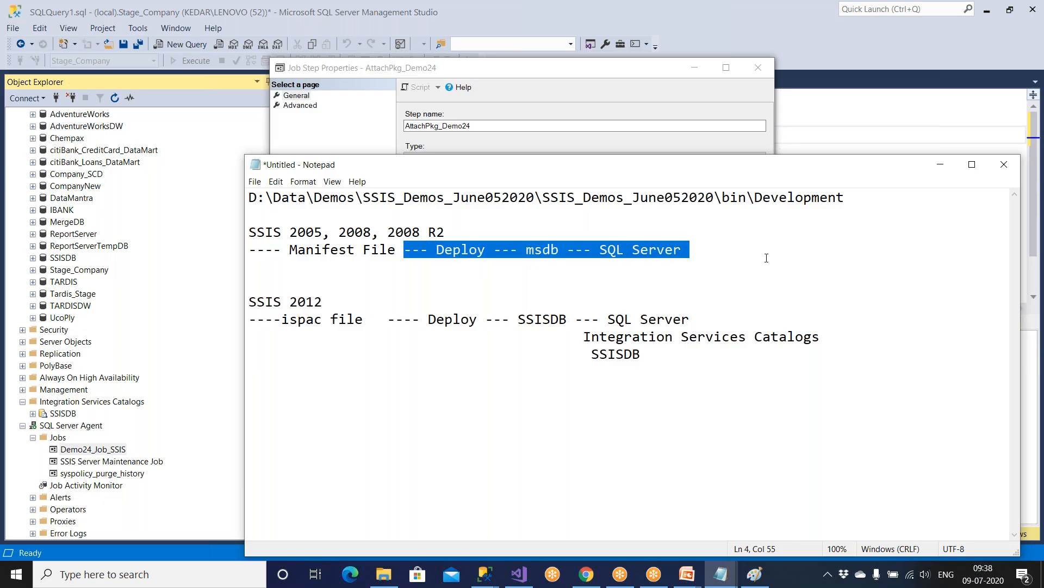
{"action": "left_click_drag", "start_coordinate": [421, 320], "coordinate": [655, 378]}
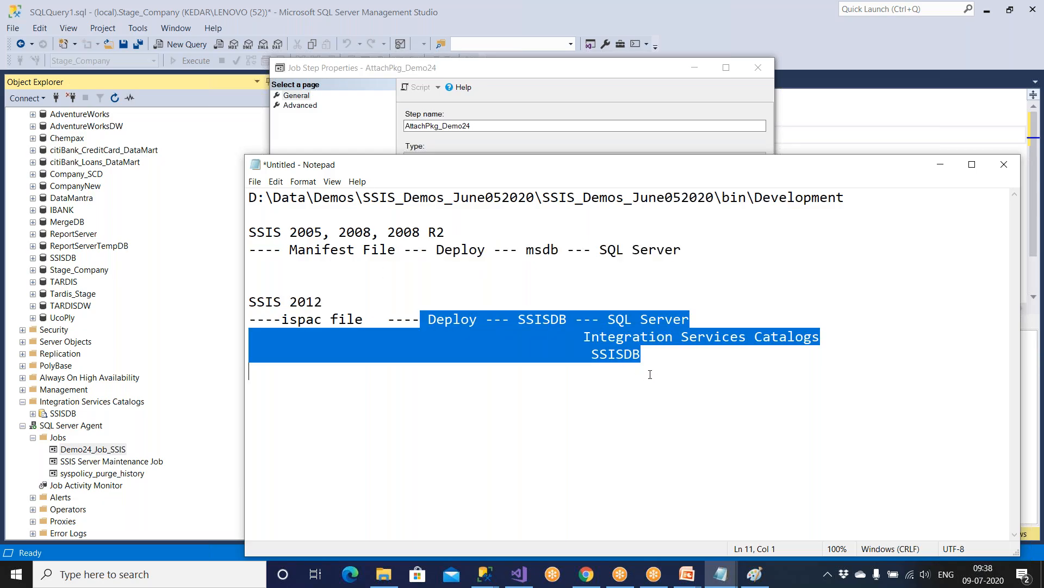
Step: Return to SQL Server Management Studio and discard the AttachPkg_Demo24 step edits, closing the properties of Demo24_Job_SSIS without saving
{"action": "left_click", "coordinate": [590, 97]}
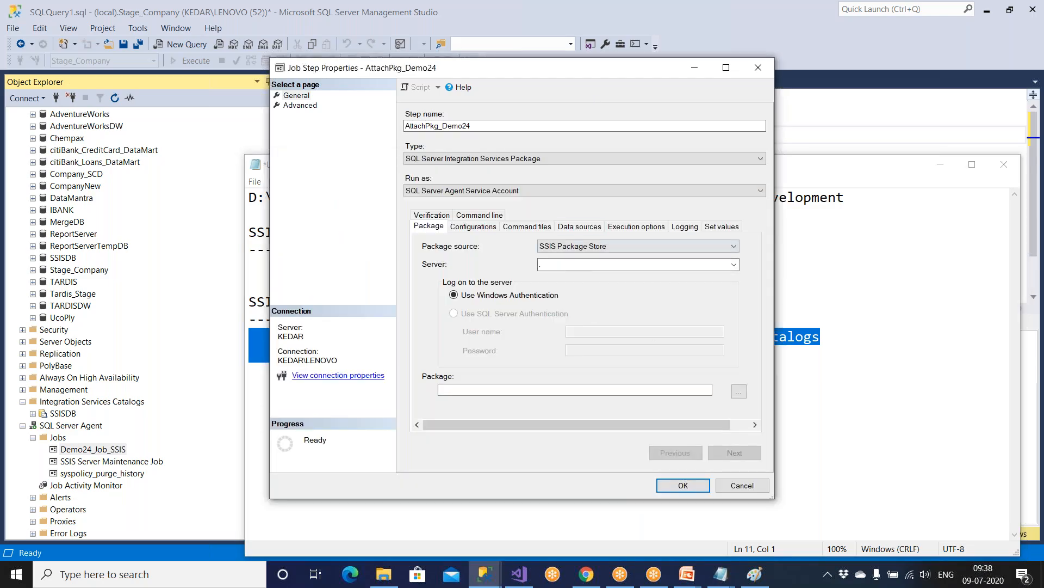
{"action": "left_click", "coordinate": [731, 489]}
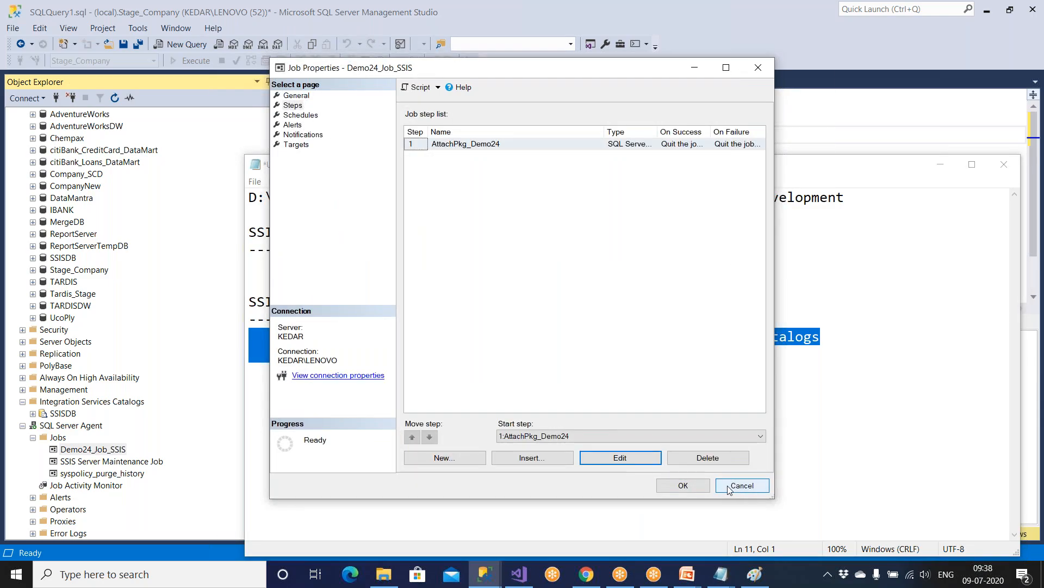
{"action": "left_click", "coordinate": [731, 488]}
{"action": "left_click", "coordinate": [692, 454]}
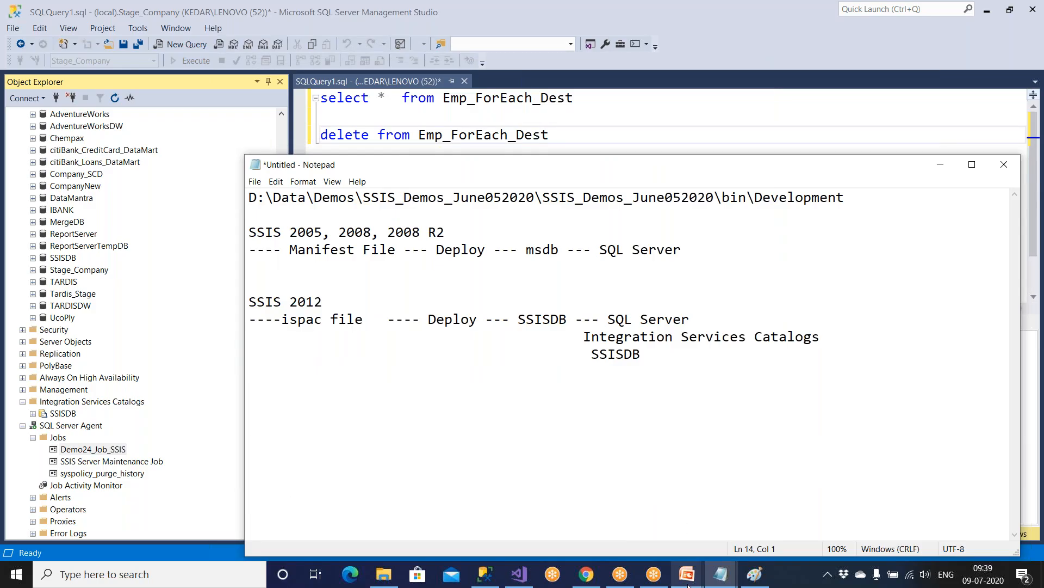
{"action": "mouse_move", "coordinate": [687, 574]}
{"action": "left_click", "coordinate": [724, 529]}
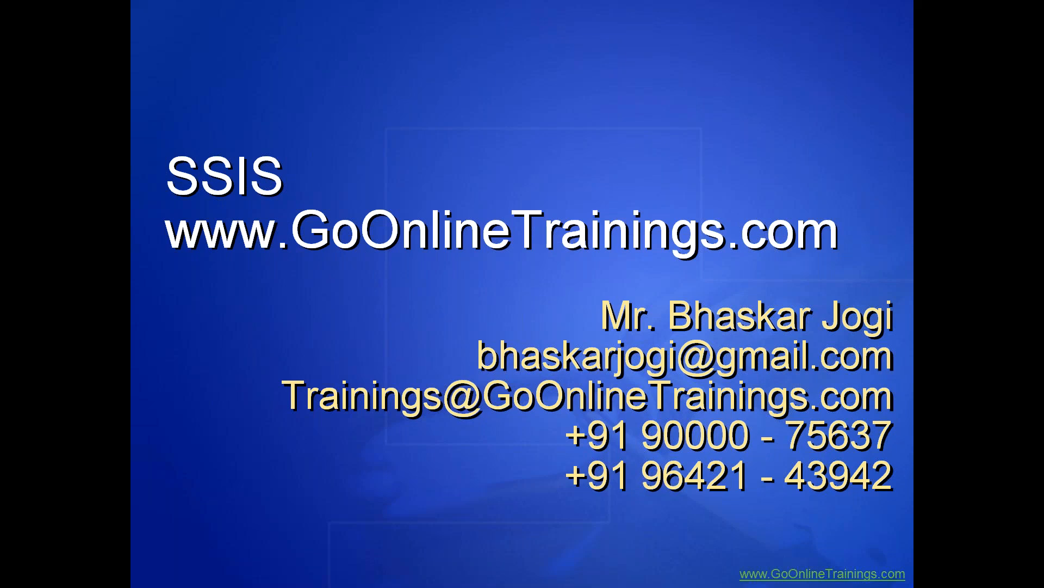
{"action": "key", "text": "super"}
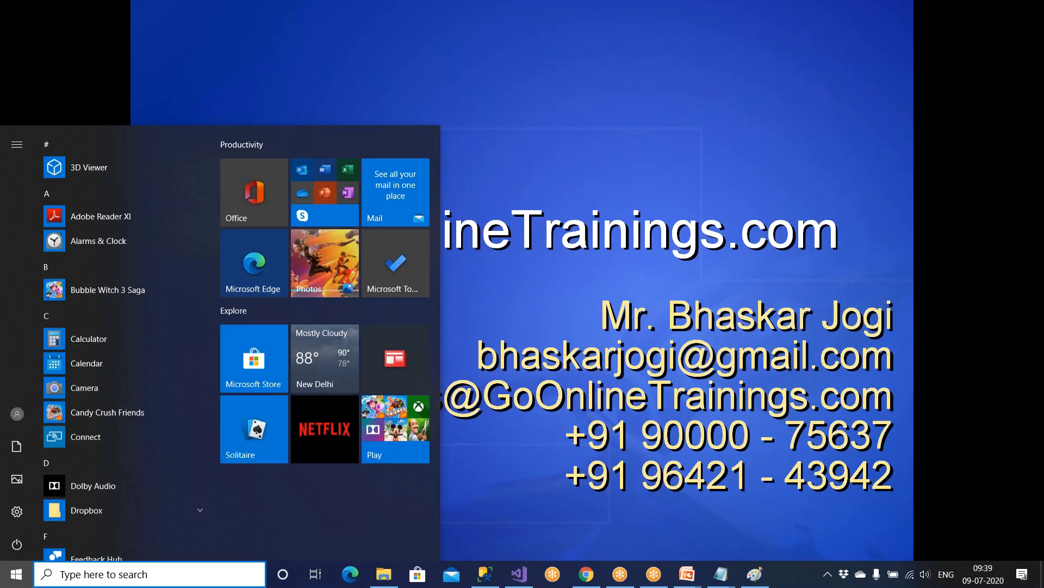
Step: Switch to Visual Studio, open the 03 Demo_Parent.dtsx package and locate the Execute Package Task among the common tasks
{"action": "left_click", "coordinate": [519, 574]}
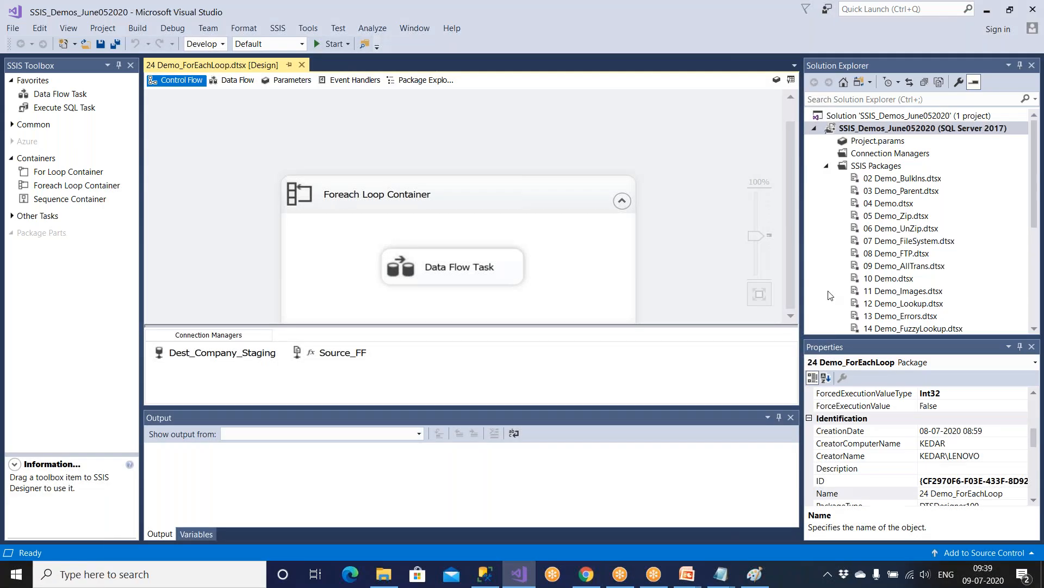
{"action": "left_click", "coordinate": [904, 192]}
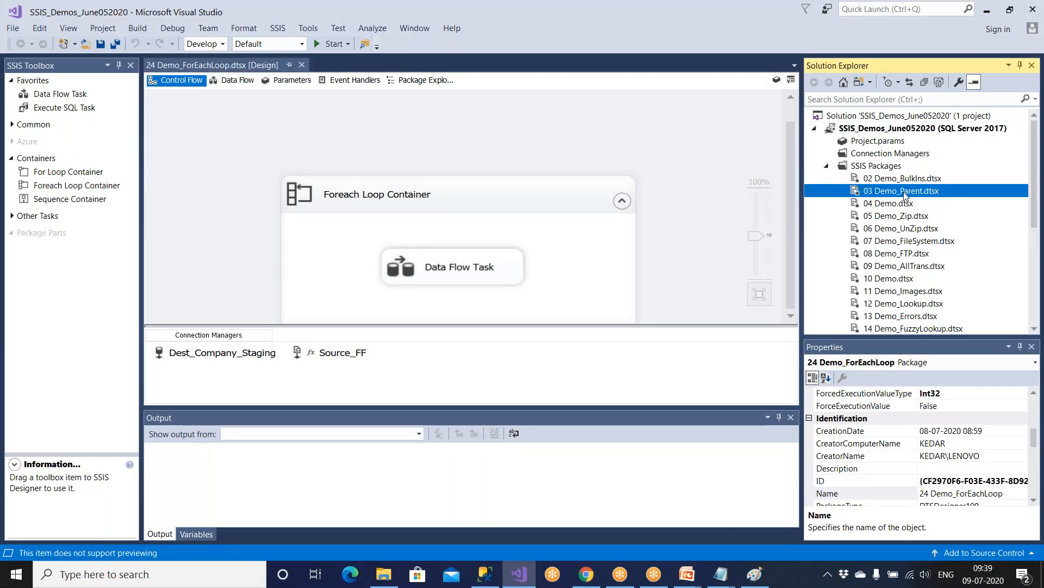
{"action": "double_click", "coordinate": [904, 192]}
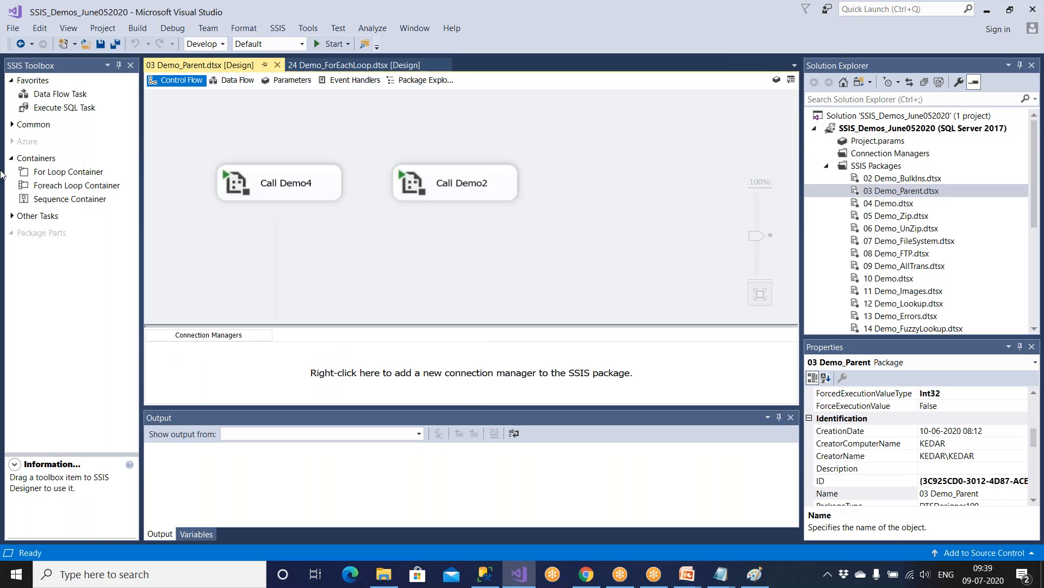
{"action": "left_click", "coordinate": [12, 124]}
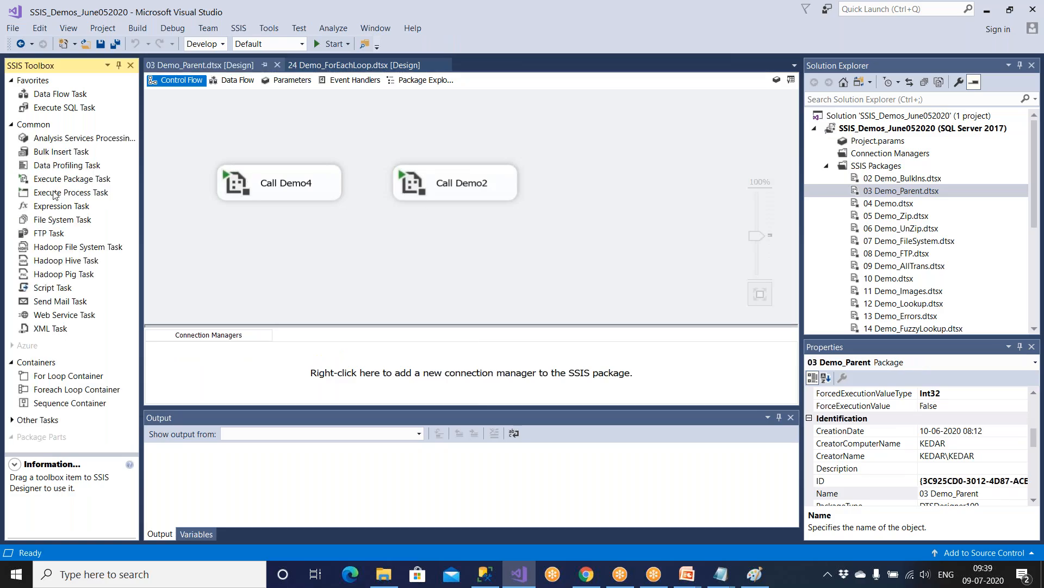
{"action": "left_click", "coordinate": [82, 181]}
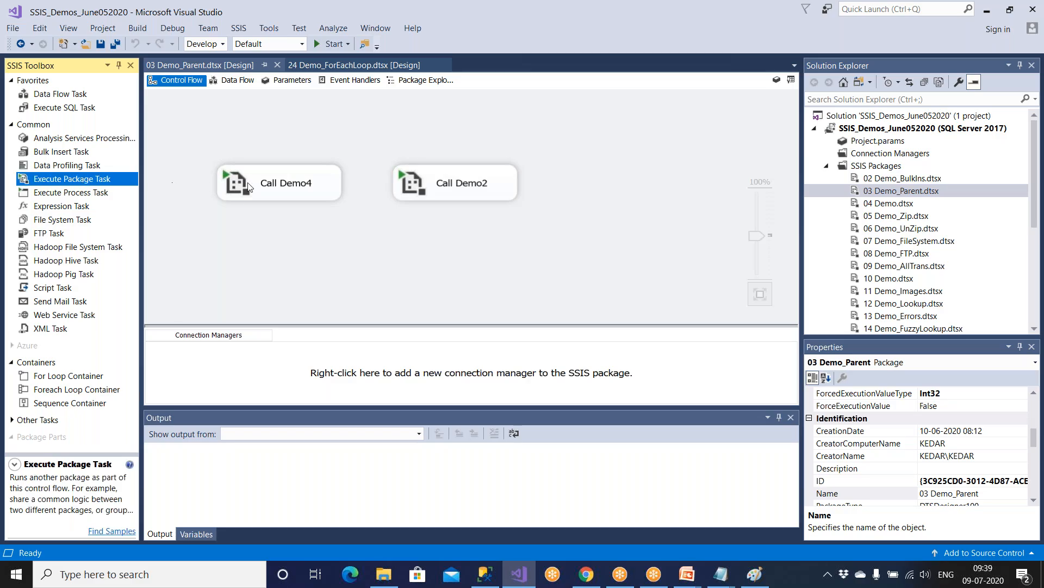
Step: Review the package reference of Call Demo4 and the general settings of Call Demo2, leaving both unchanged, and select 03 Demo_Parent.dtsx in the project
{"action": "left_click", "coordinate": [294, 189]}
{"action": "double_click", "coordinate": [295, 190]}
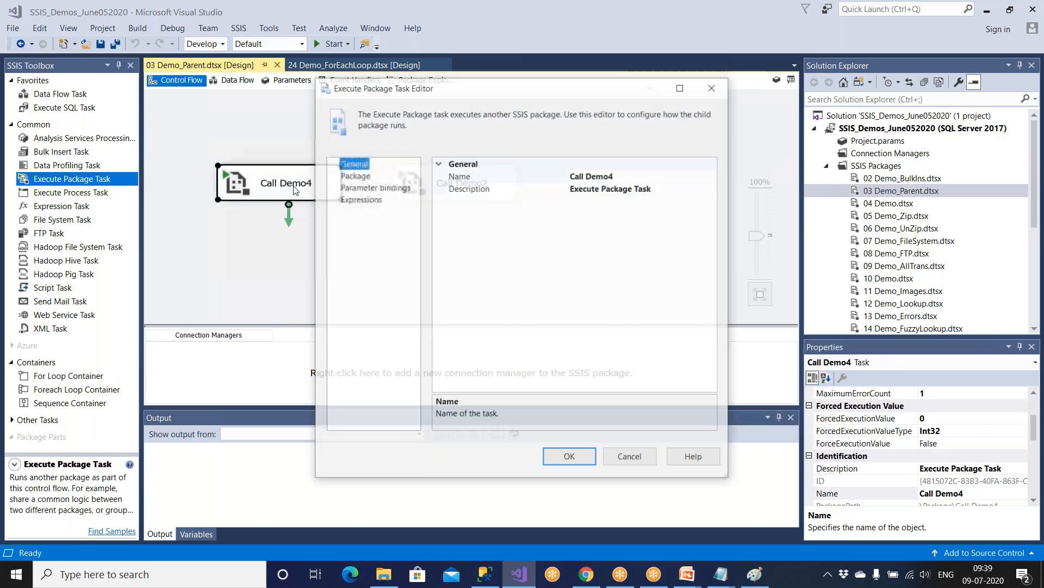
{"action": "left_click", "coordinate": [356, 176]}
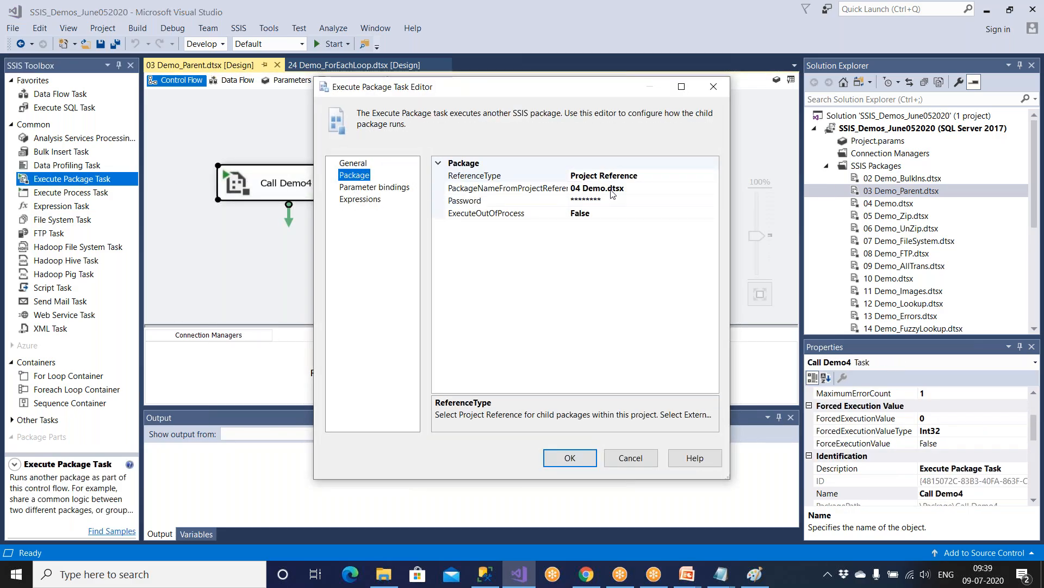
{"action": "left_click", "coordinate": [631, 451]}
{"action": "double_click", "coordinate": [452, 186]}
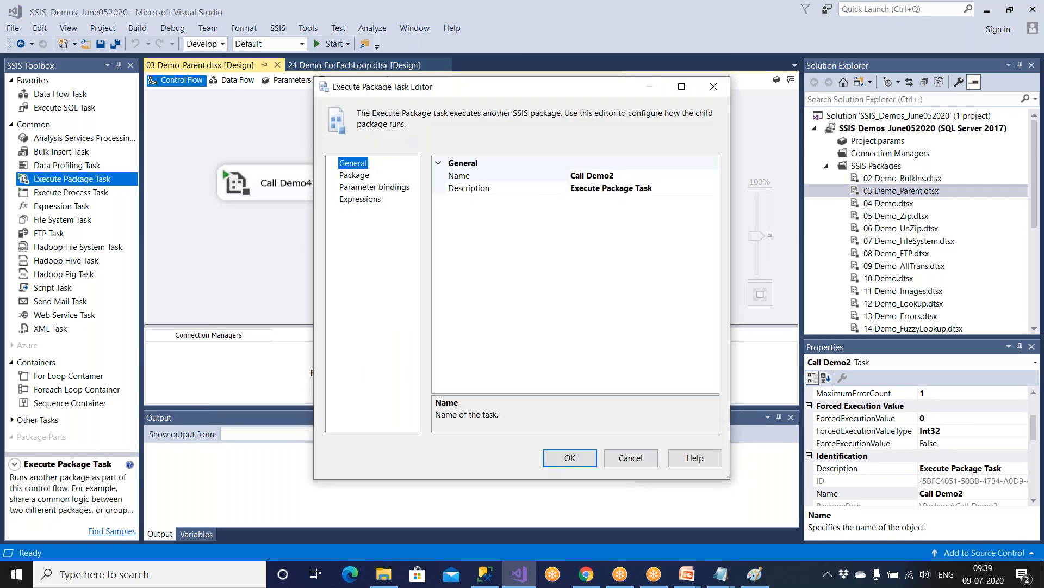
{"action": "left_click", "coordinate": [630, 457]}
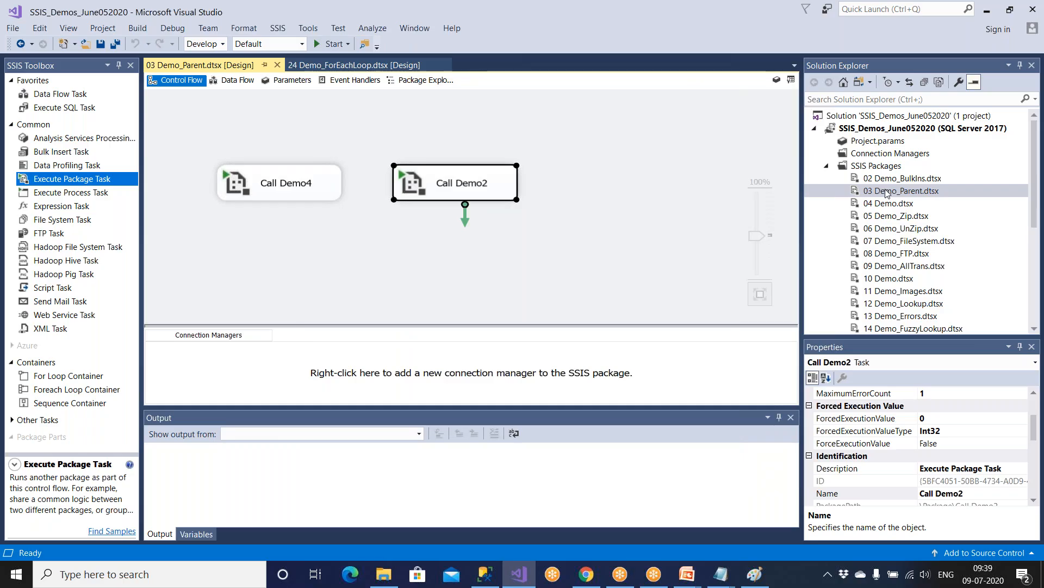
{"action": "left_click", "coordinate": [893, 201]}
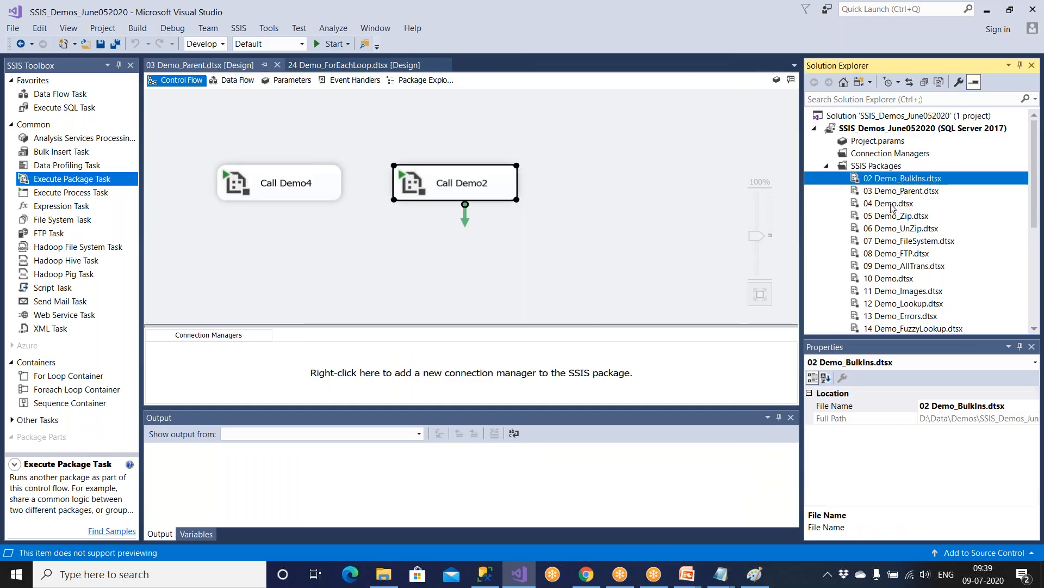
{"action": "left_click", "coordinate": [896, 193]}
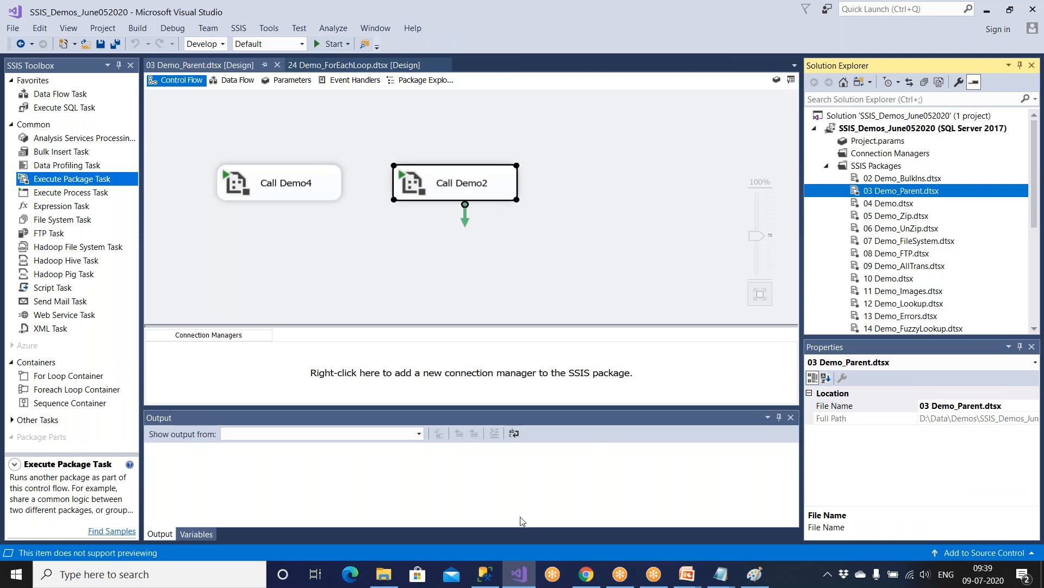
Step: Switch to SQL Server Management Studio and bring its query window forward, and then switch to the SSIS slide show in PowerPoint
{"action": "left_click", "coordinate": [495, 577]}
{"action": "left_click", "coordinate": [518, 222]}
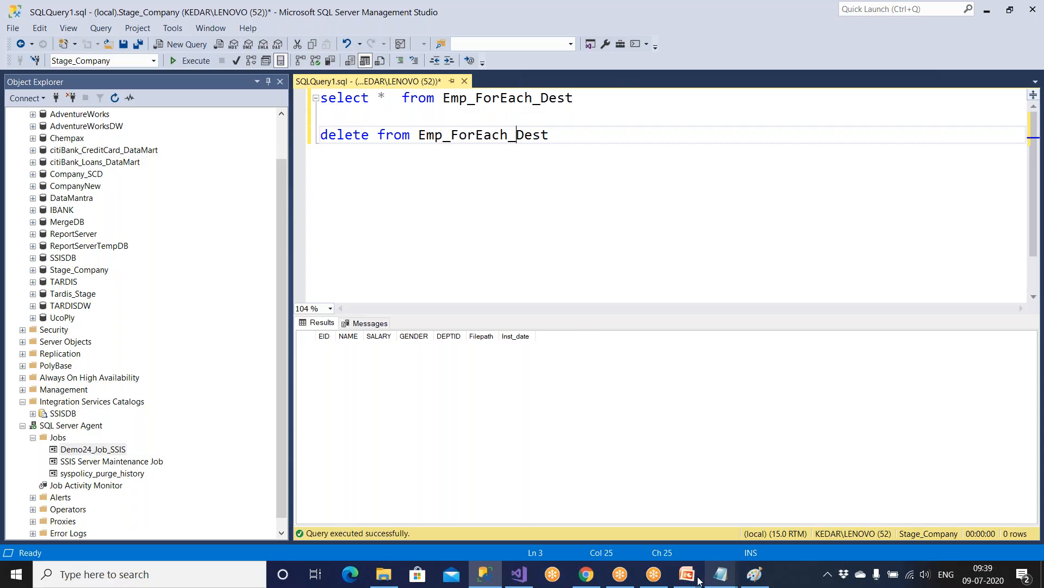
{"action": "mouse_move", "coordinate": [688, 581]}
{"action": "left_click", "coordinate": [767, 504]}
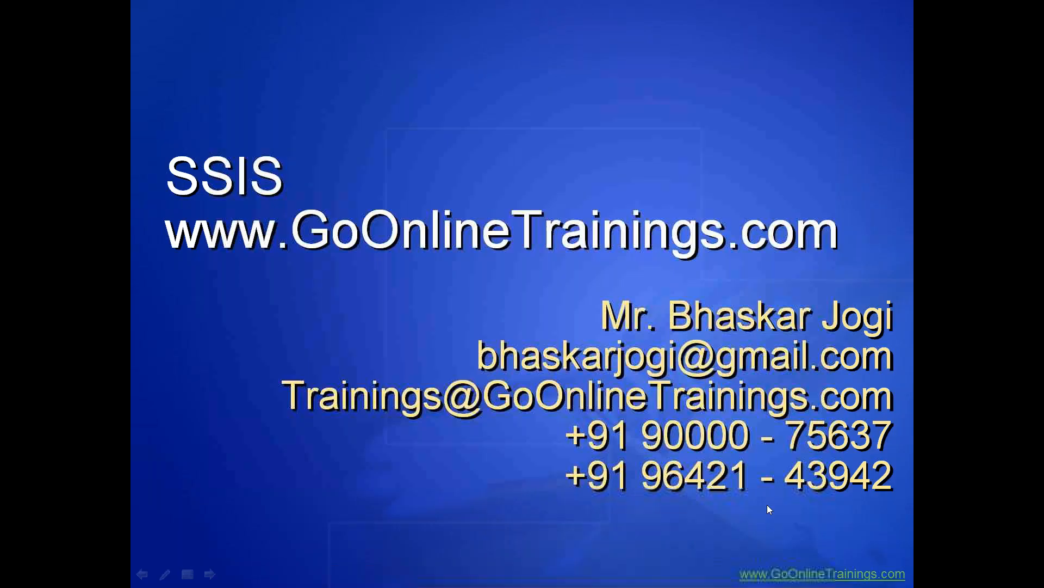